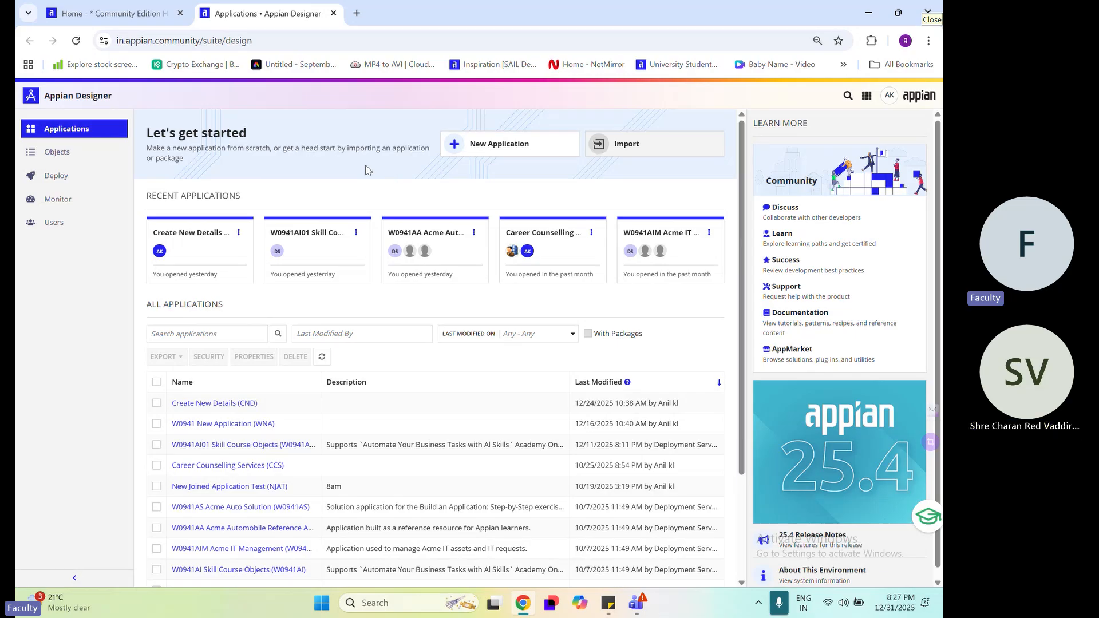
{"action": "left_click_drag", "start_coordinate": [145, 133], "coordinate": [318, 155]}
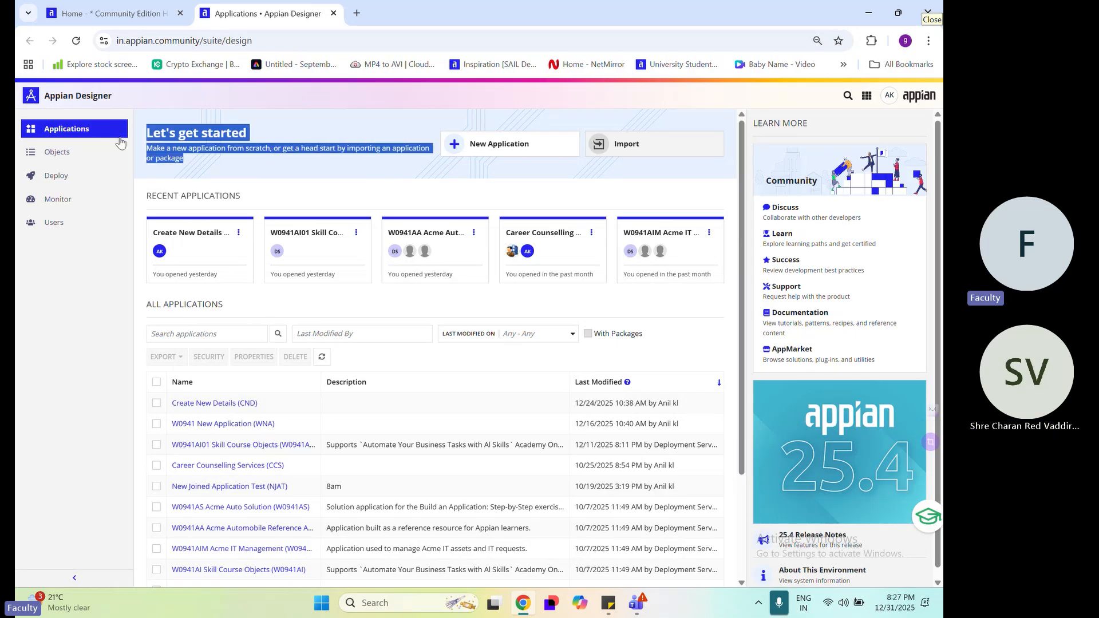
{"action": "key", "text": "ctrl+plus"}
{"action": "left_click", "coordinate": [297, 191]}
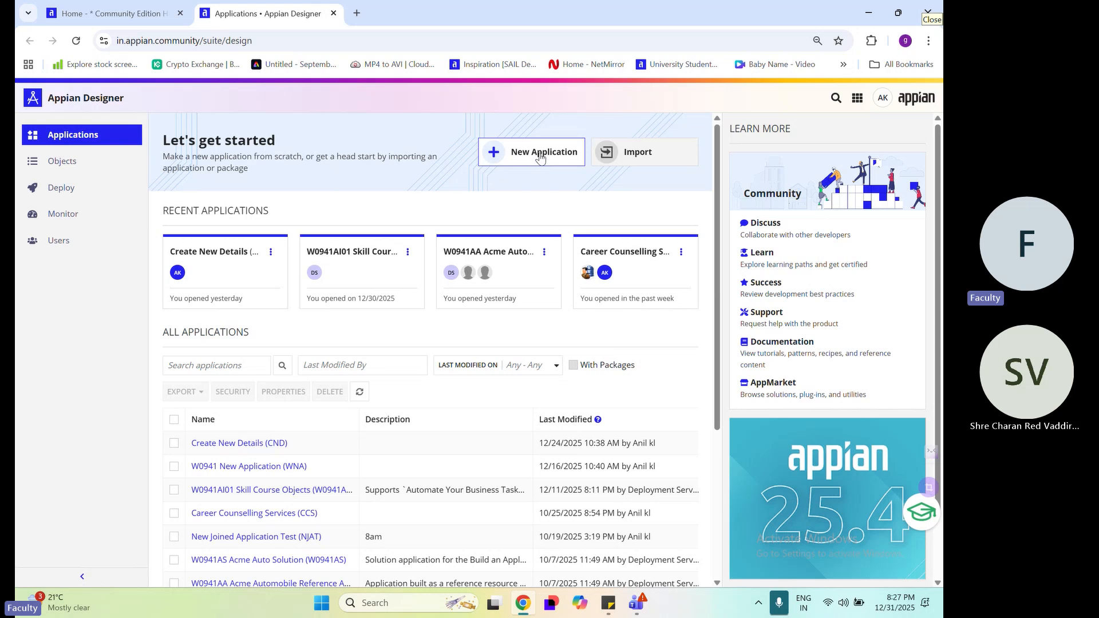
Start a new application and name it "Test New Application"
{"action": "left_click", "coordinate": [540, 157]}
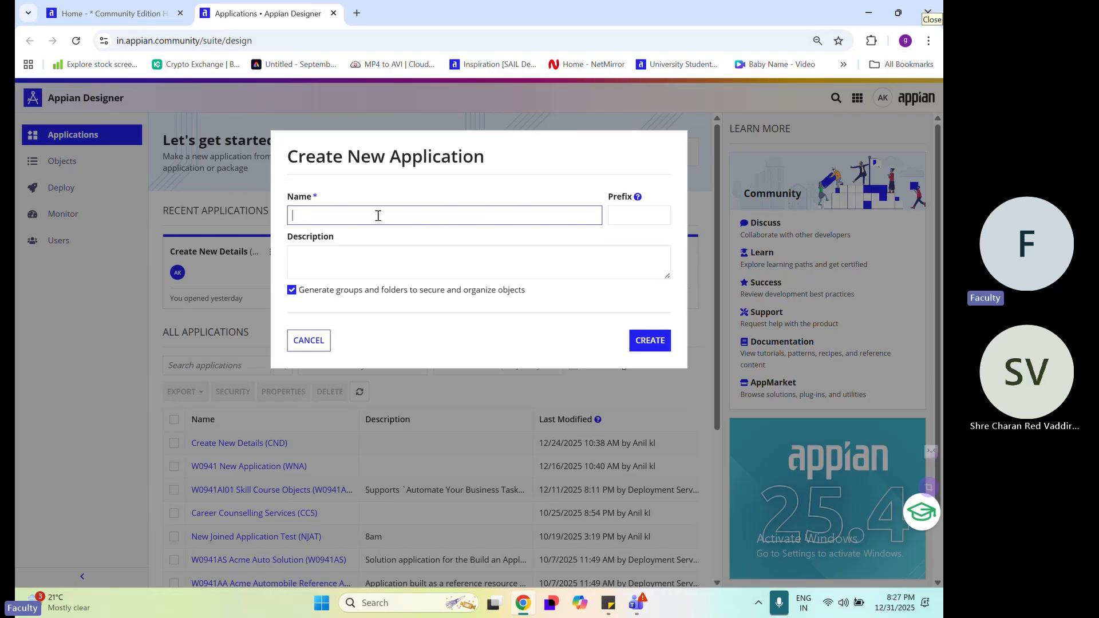
{"action": "left_click_drag", "start_coordinate": [606, 198], "coordinate": [626, 197]}
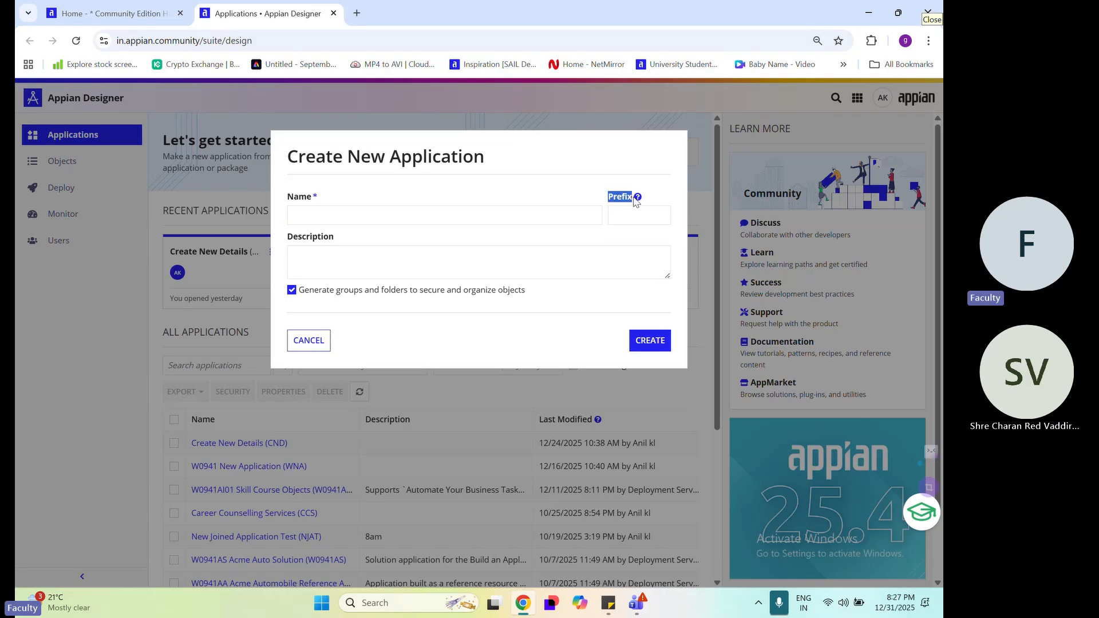
{"action": "left_click", "coordinate": [630, 212]}
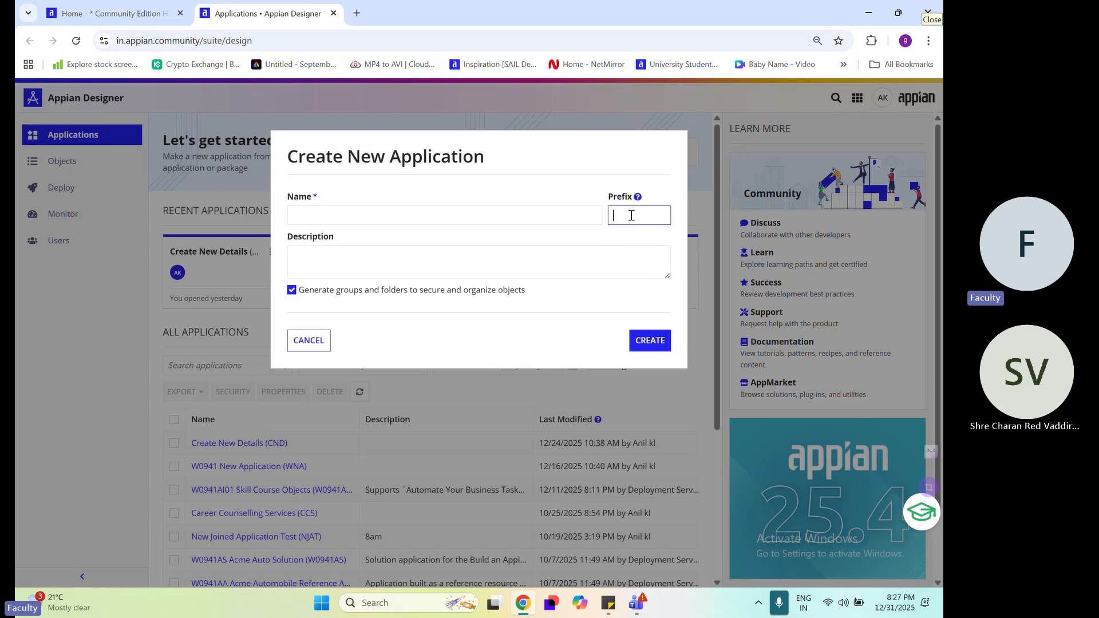
{"action": "left_click", "coordinate": [387, 216]}
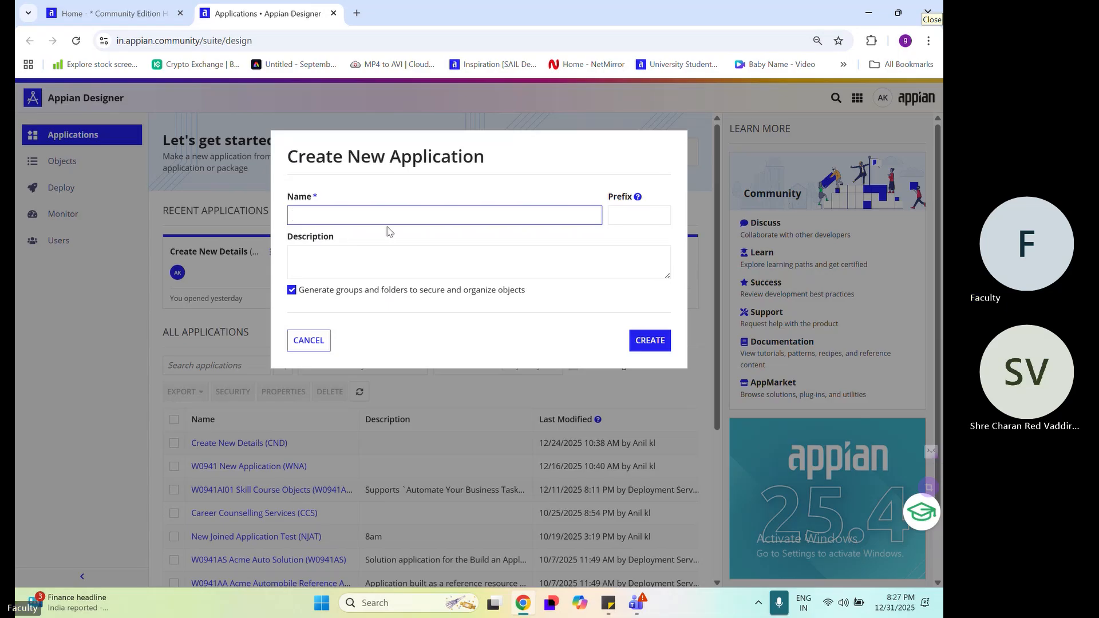
{"action": "type", "text": "Test"}
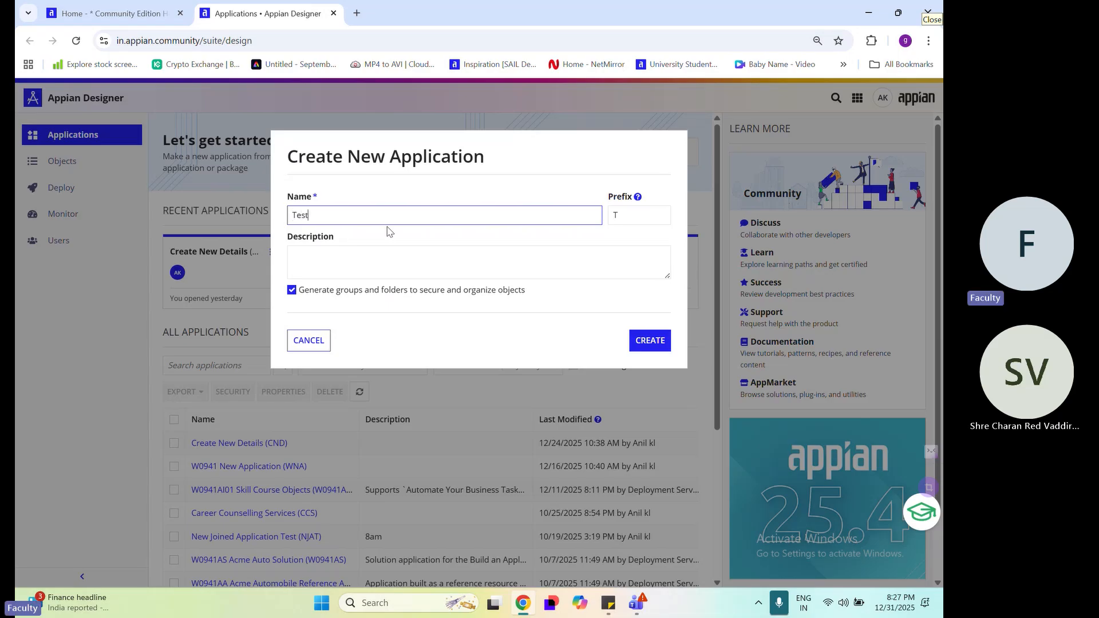
{"action": "type", "text": " New Ap"}
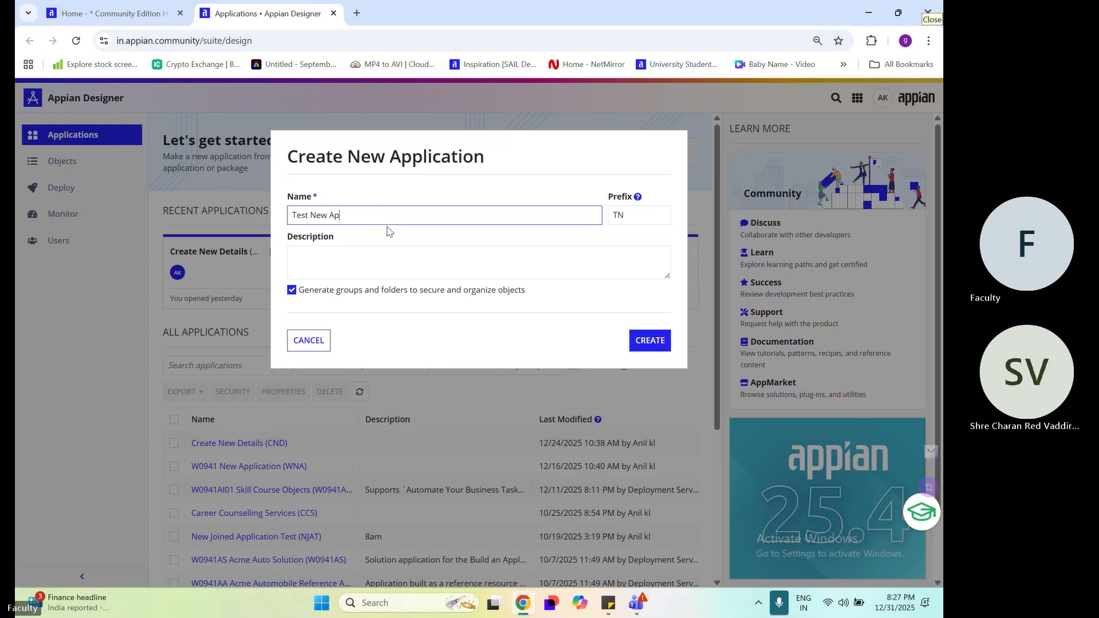
{"action": "type", "text": "l"}
{"action": "key", "text": "BackSpace"}
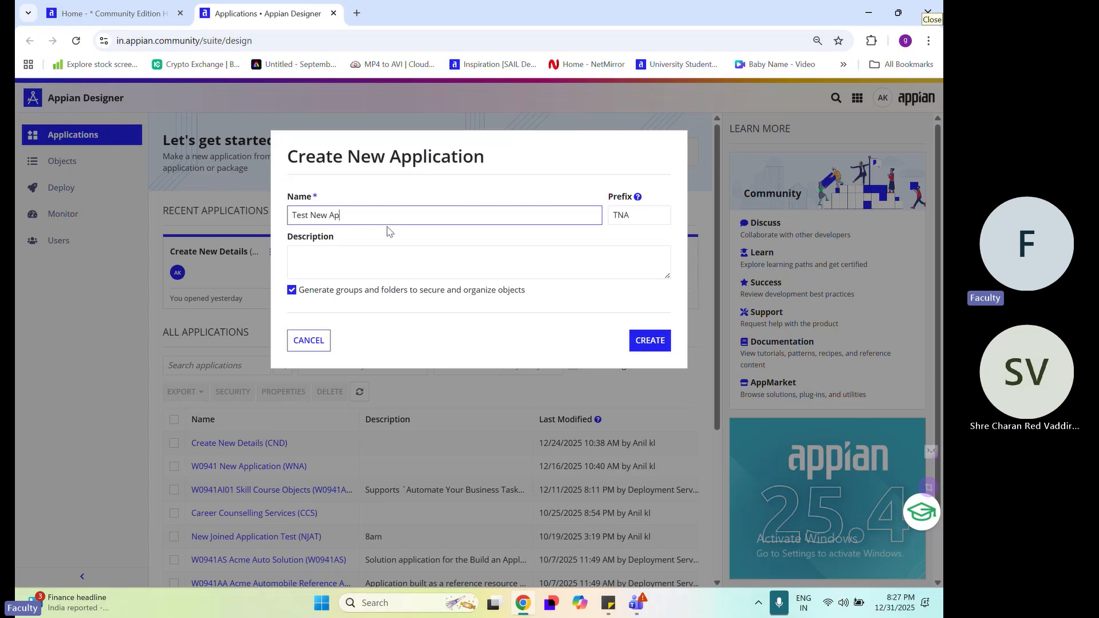
{"action": "type", "text": "plication"}
Examine the generated prefix and how it relates to the words of the application name
{"action": "left_click", "coordinate": [438, 250]}
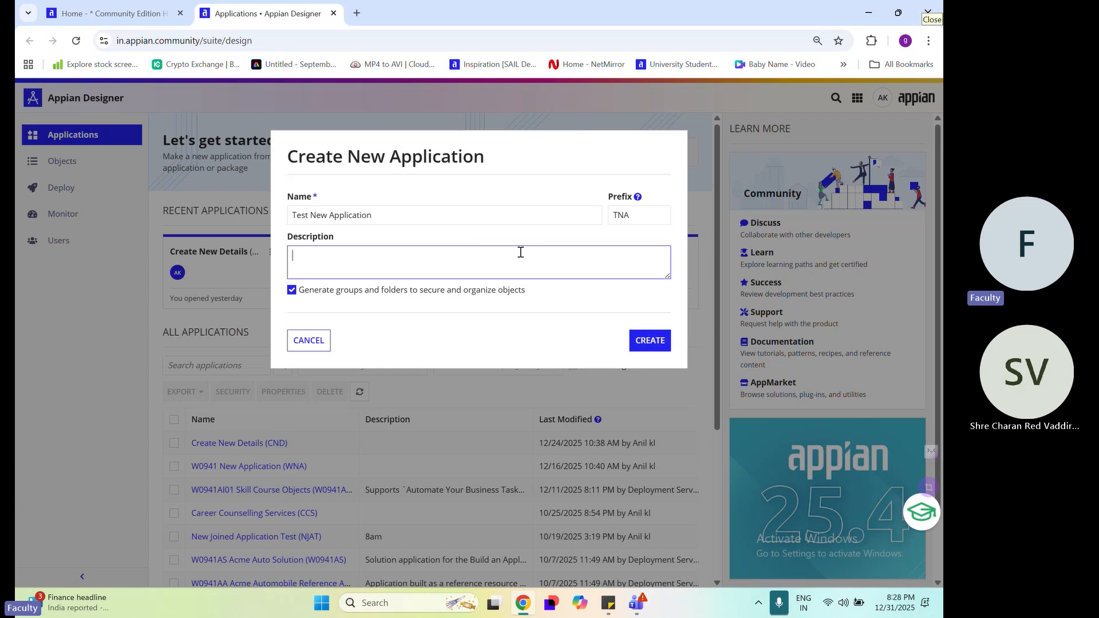
{"action": "left_click", "coordinate": [637, 213]}
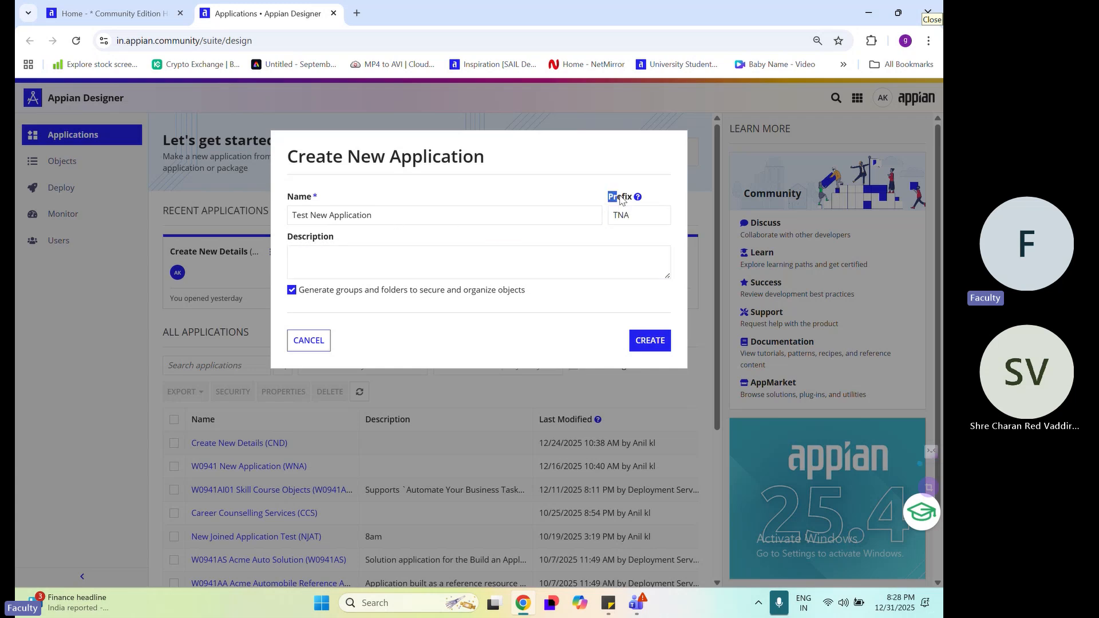
{"action": "double_click", "coordinate": [619, 196]}
{"action": "left_click", "coordinate": [298, 215]}
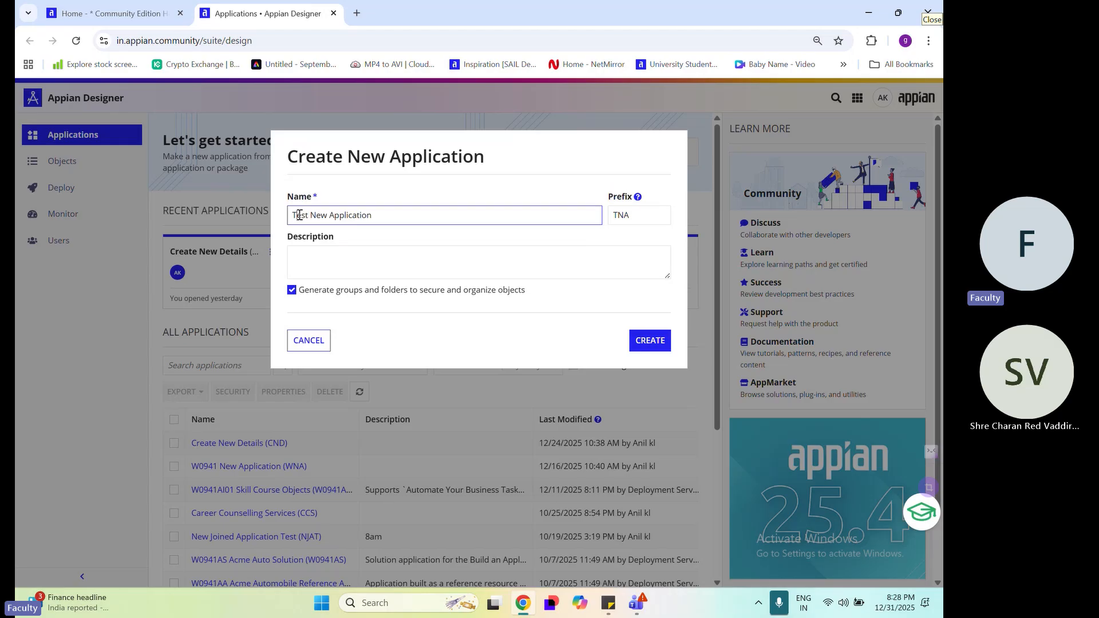
{"action": "key", "text": "ctrl+plus"}
{"action": "key", "text": "ctrl+plus"}
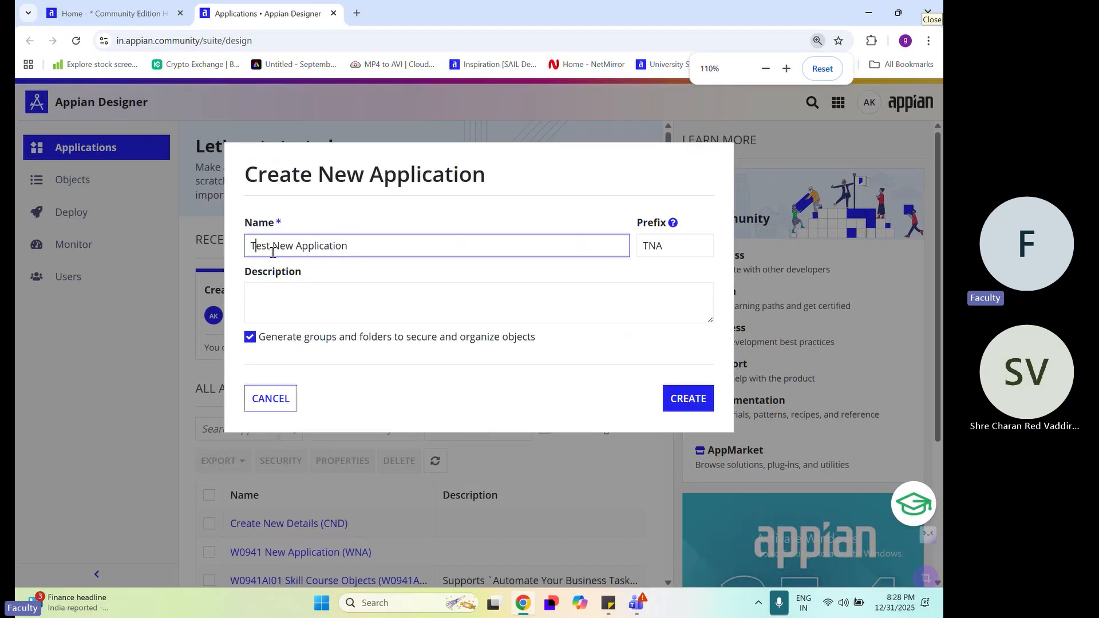
{"action": "left_click", "coordinate": [658, 244]}
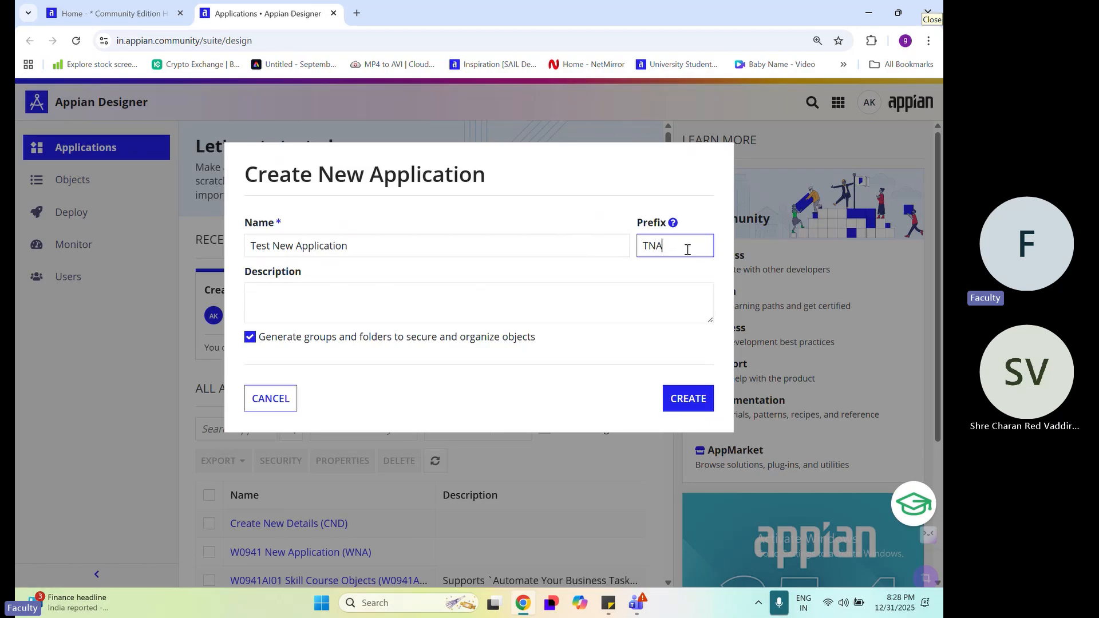
{"action": "left_click_drag", "start_coordinate": [687, 249], "coordinate": [595, 245]}
{"action": "double_click", "coordinate": [660, 223]}
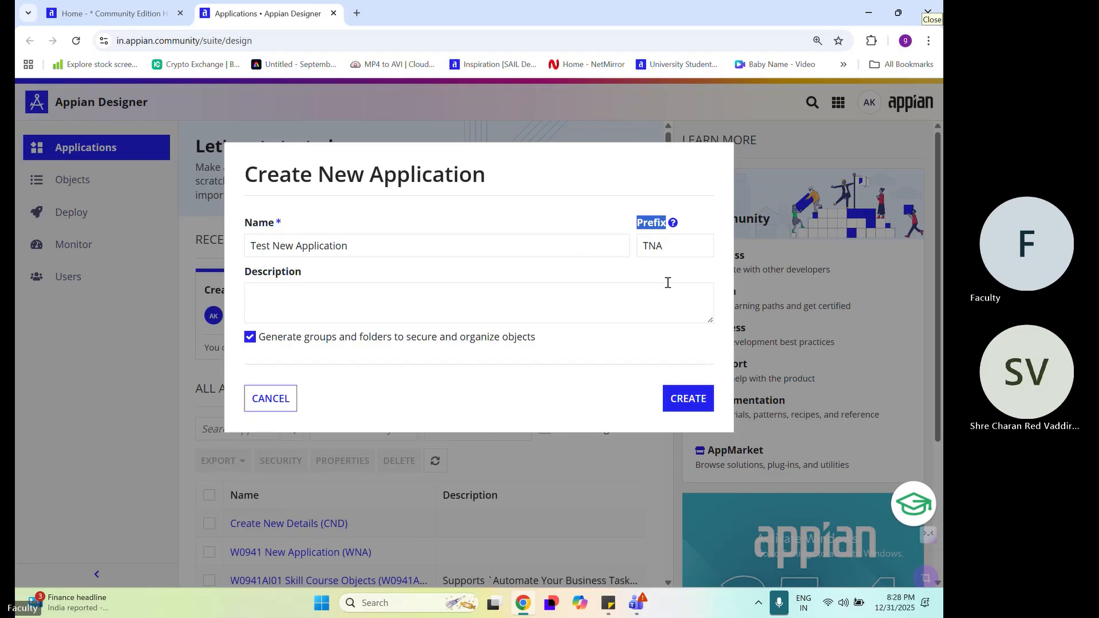
{"action": "left_click", "coordinate": [677, 265]}
{"action": "left_click_drag", "start_coordinate": [659, 245], "coordinate": [596, 245]}
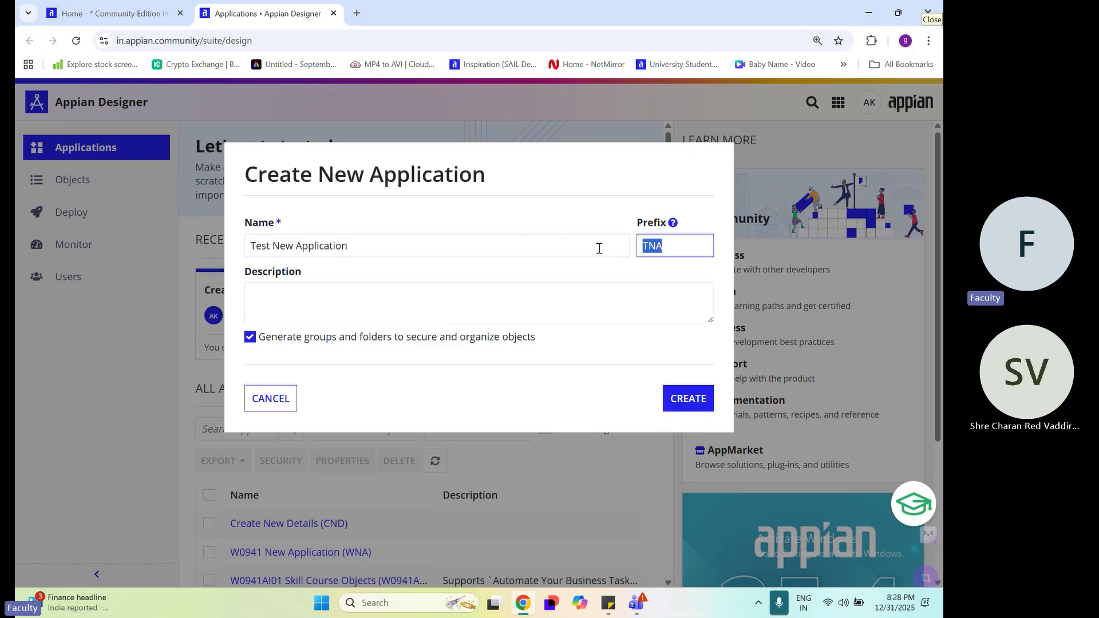
Fill in the application's description with a copy of its name, "Test New Application"
{"action": "left_click", "coordinate": [529, 293]}
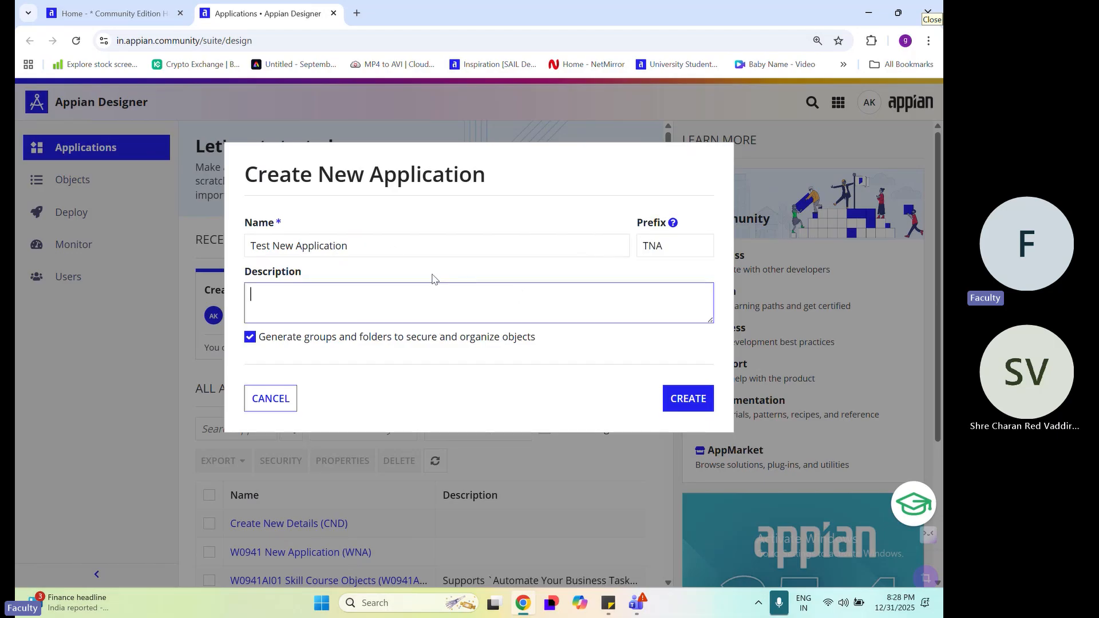
{"action": "left_click_drag", "start_coordinate": [248, 279], "coordinate": [306, 282]}
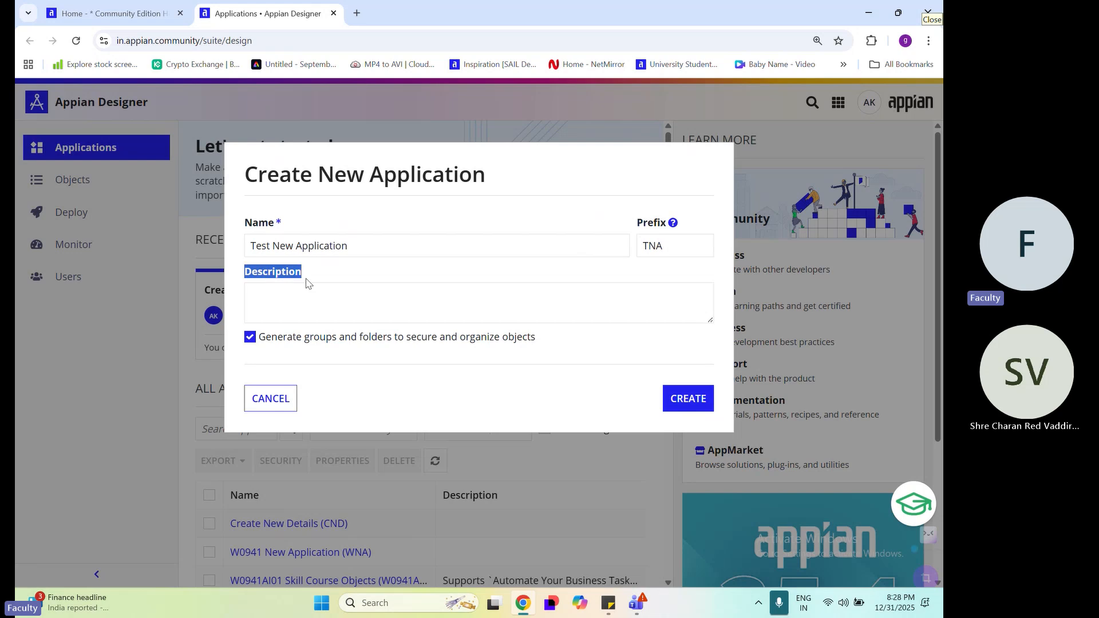
{"action": "left_click", "coordinate": [326, 271]}
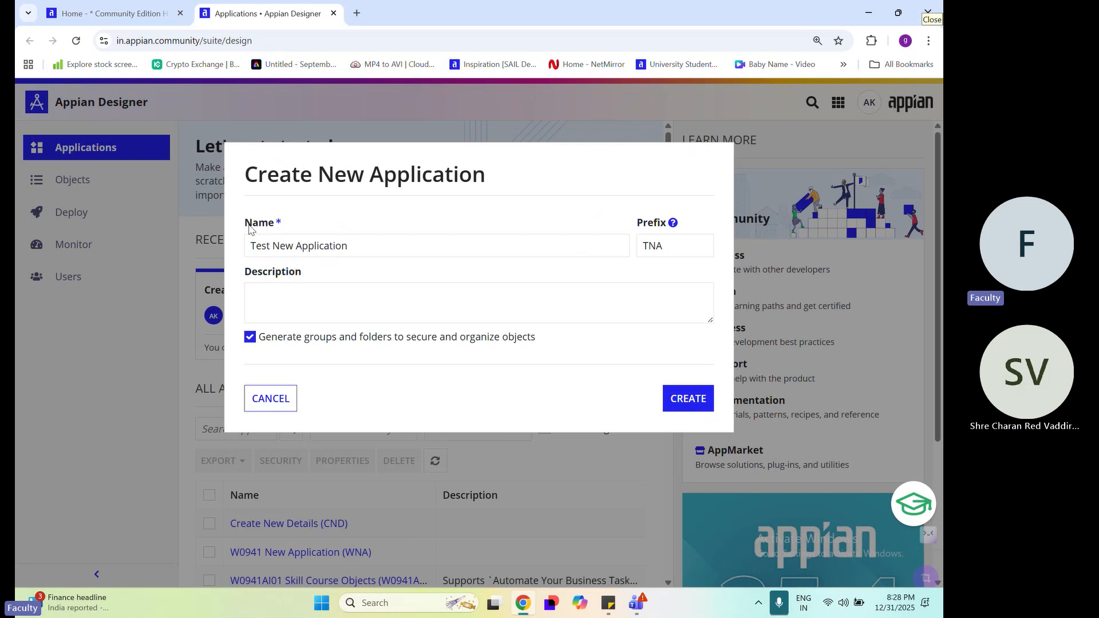
{"action": "left_click_drag", "start_coordinate": [249, 226], "coordinate": [276, 226]}
{"action": "left_click", "coordinate": [301, 229]}
{"action": "left_click_drag", "start_coordinate": [251, 275], "coordinate": [308, 275]}
{"action": "left_click", "coordinate": [475, 301]}
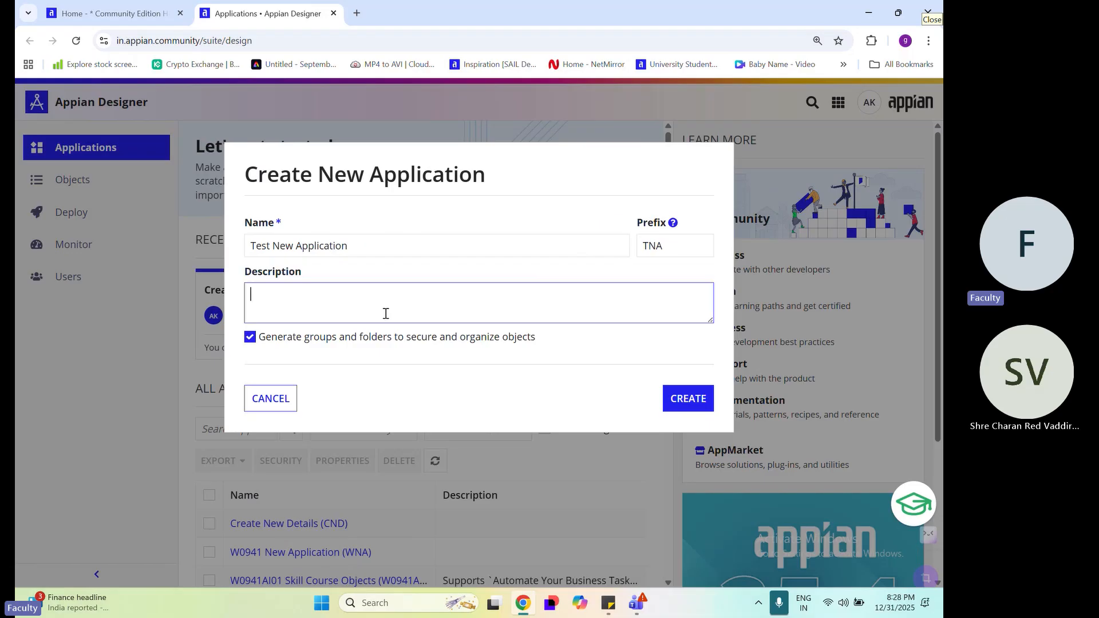
{"action": "left_click_drag", "start_coordinate": [406, 245], "coordinate": [80, 245]}
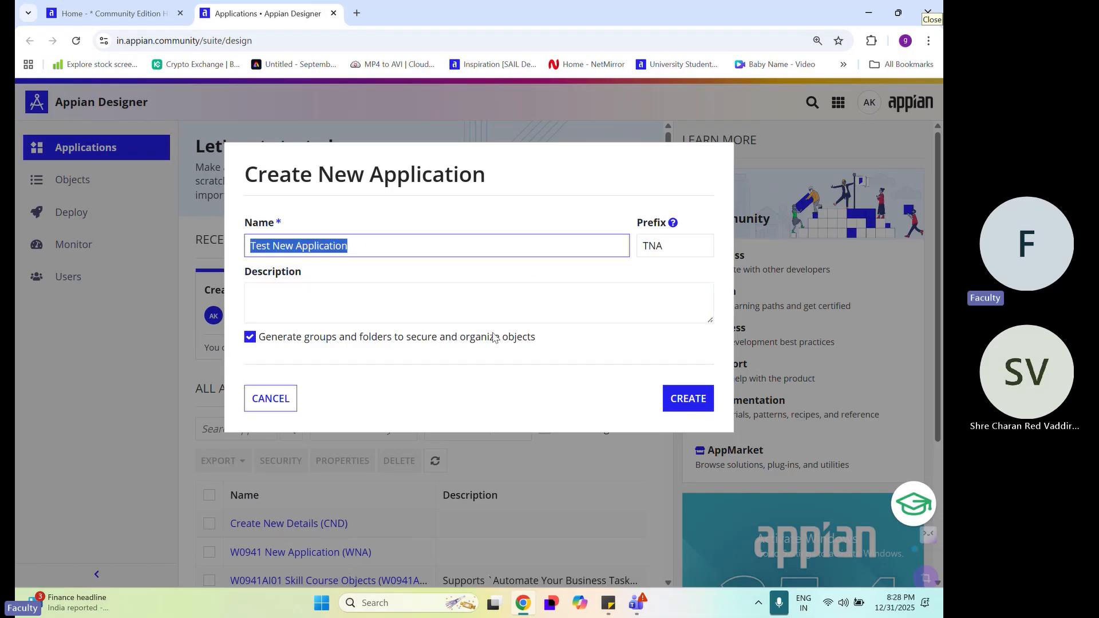
{"action": "key", "text": "ctrl+c"}
{"action": "left_click", "coordinate": [422, 309]}
{"action": "key", "text": "ctrl+v"}
{"action": "left_click", "coordinate": [479, 379]}
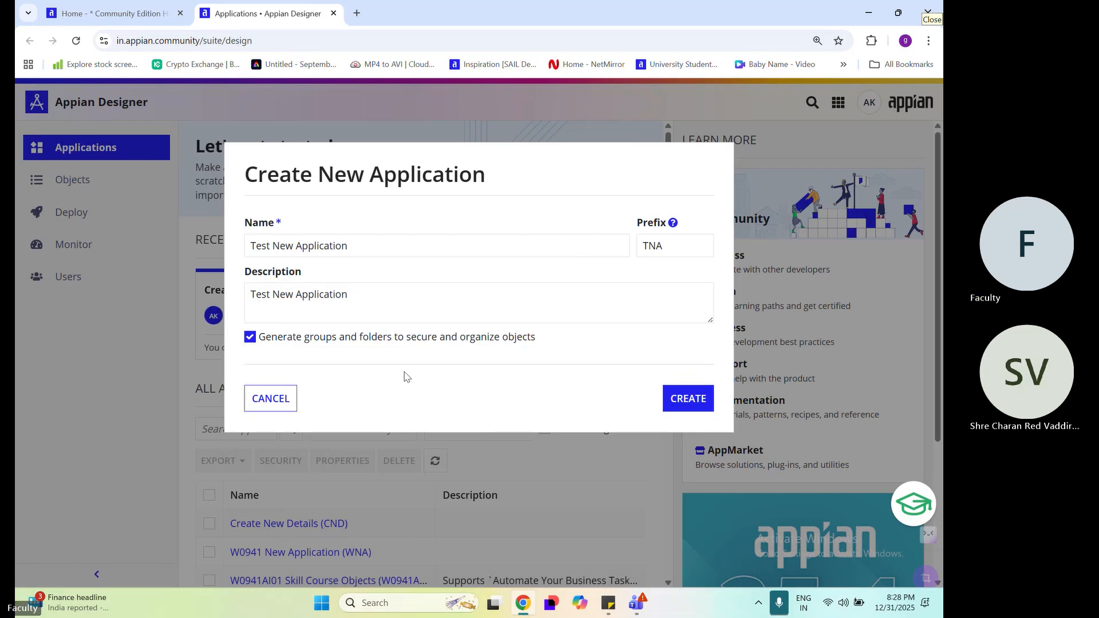
Create the application with the option to generate groups and folders to secure and organize objects enabled
{"action": "left_click_drag", "start_coordinate": [550, 344], "coordinate": [255, 343]}
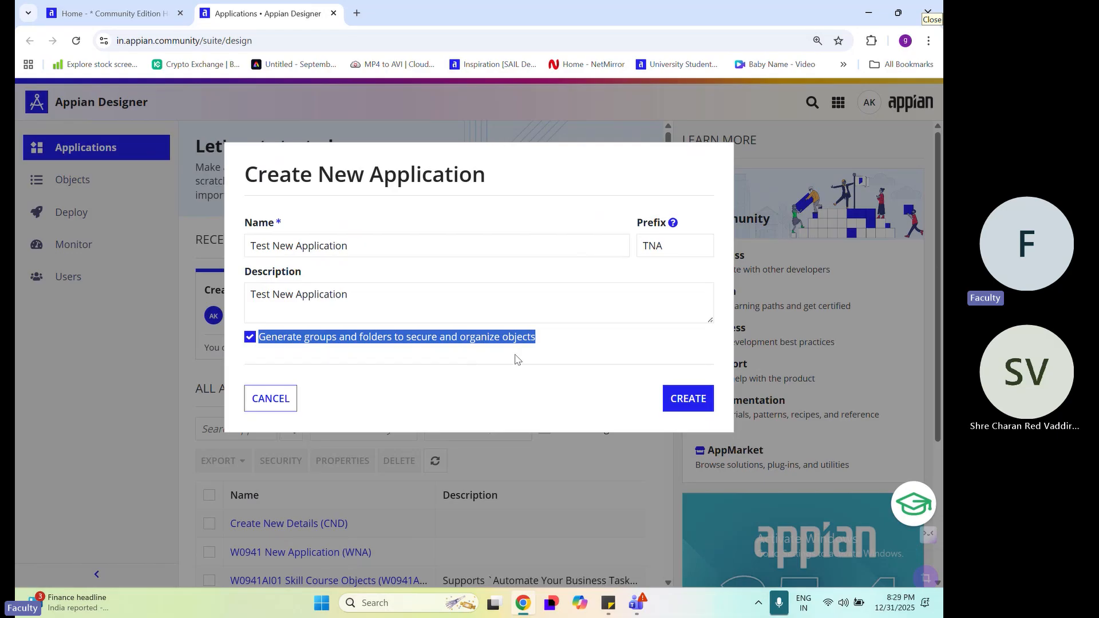
{"action": "left_click", "coordinate": [572, 355]}
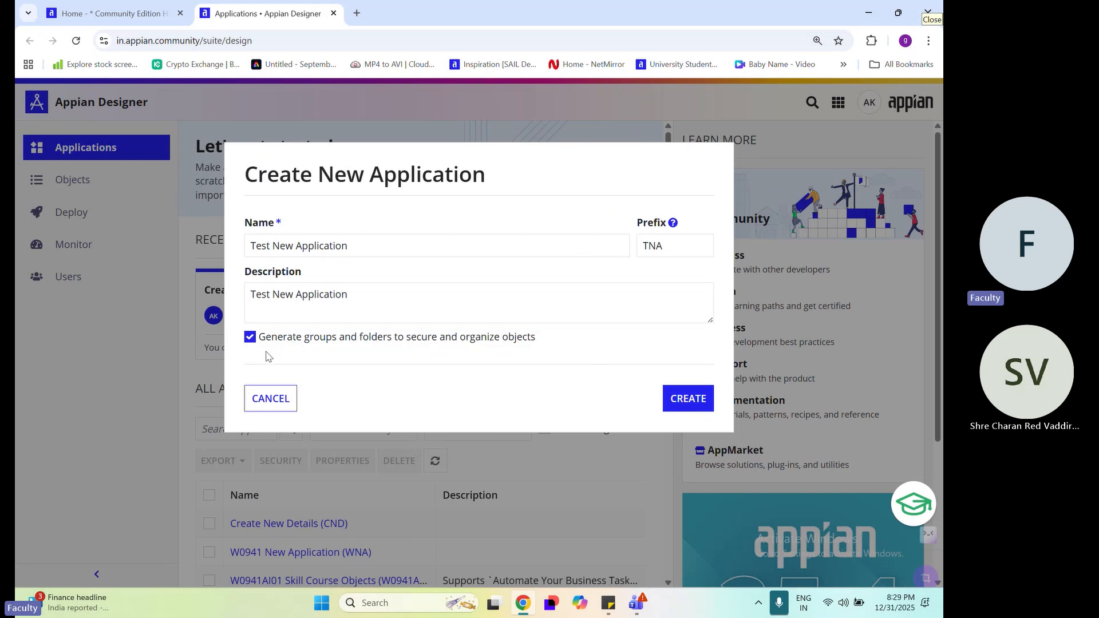
{"action": "left_click_drag", "start_coordinate": [307, 342], "coordinate": [393, 343]}
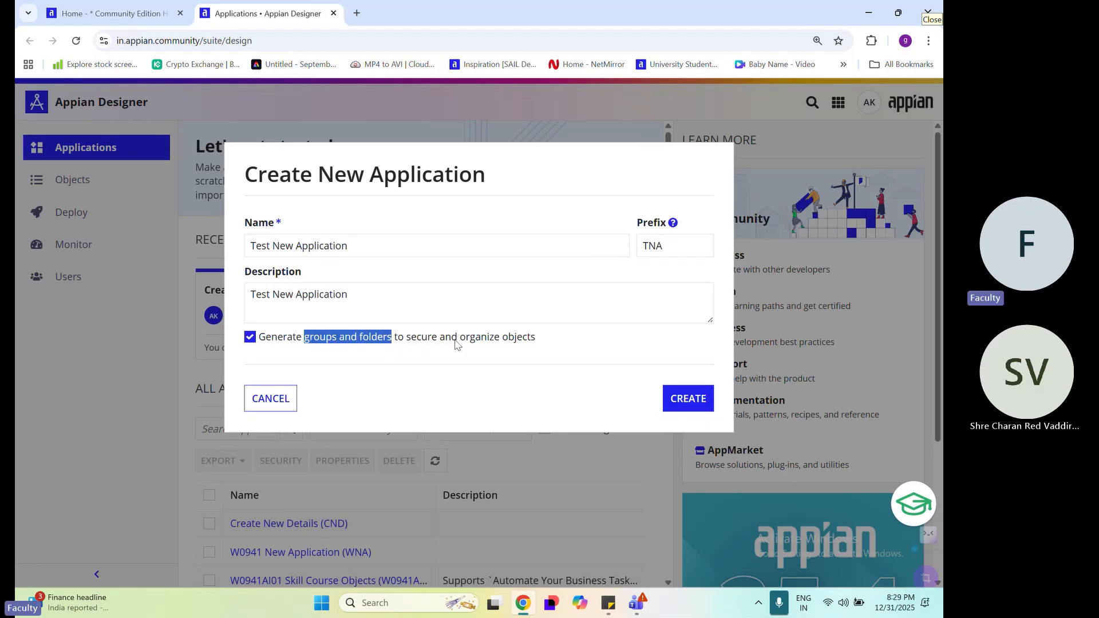
{"action": "left_click_drag", "start_coordinate": [406, 342], "coordinate": [575, 344]}
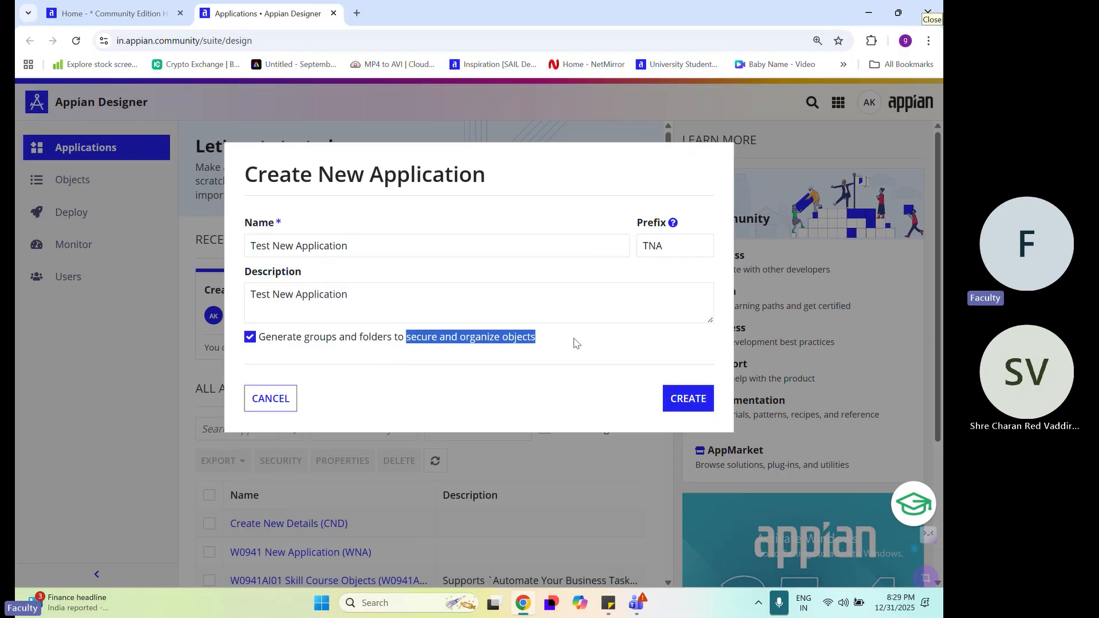
{"action": "left_click", "coordinate": [415, 381]}
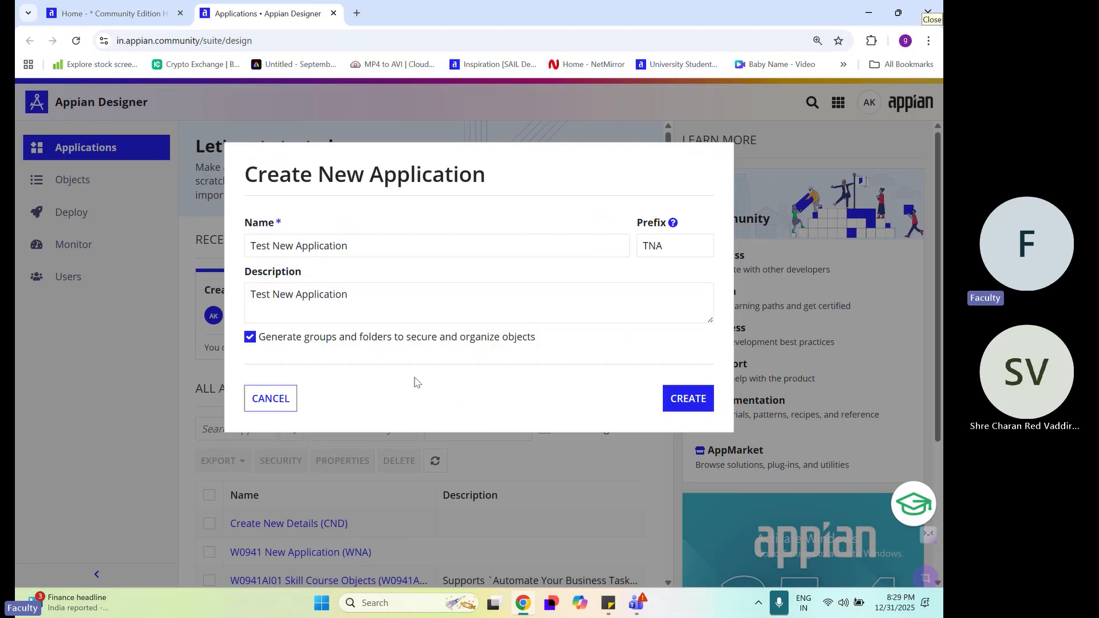
{"action": "left_click_drag", "start_coordinate": [303, 344], "coordinate": [392, 343]}
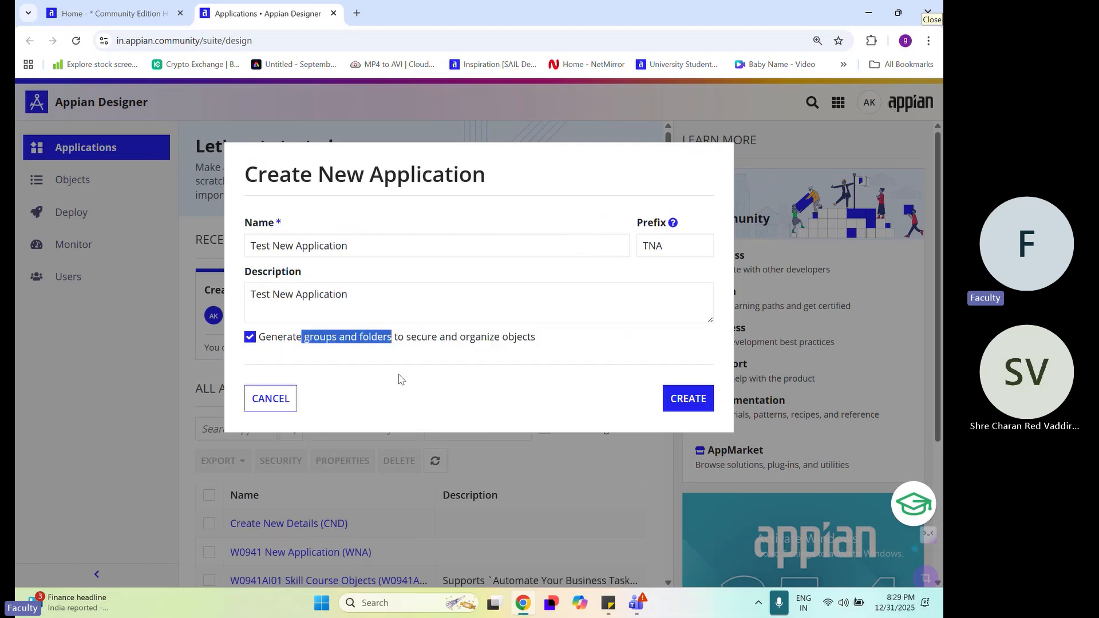
{"action": "left_click", "coordinate": [292, 342]}
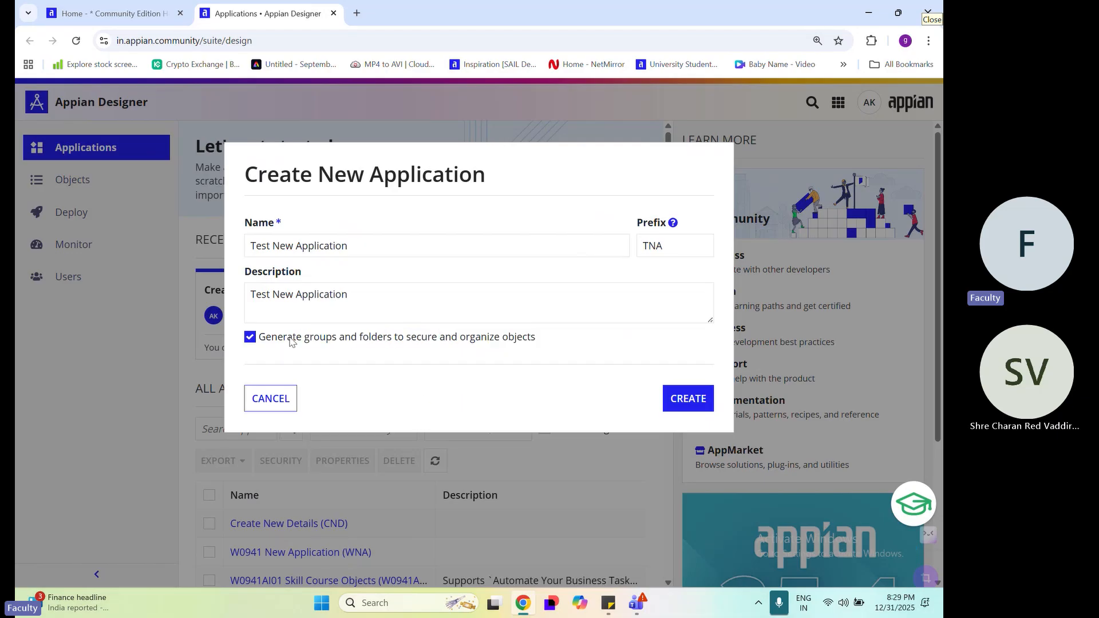
{"action": "left_click", "coordinate": [682, 406]}
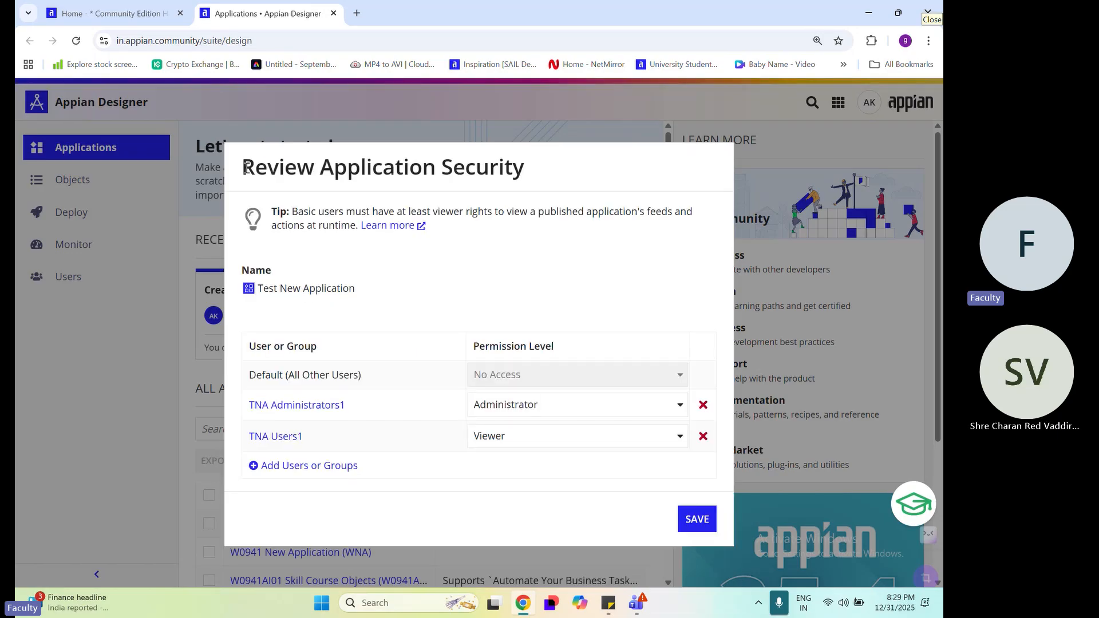
Review the new application's security settings, including its name, users or groups, and permission levels
{"action": "left_click_drag", "start_coordinate": [245, 168], "coordinate": [551, 186]}
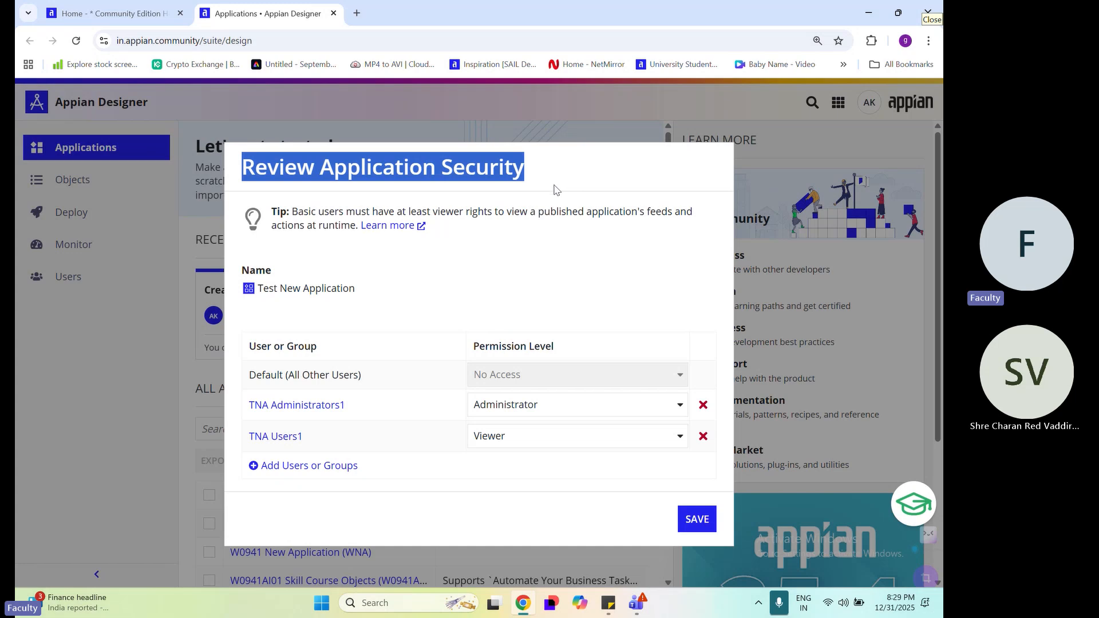
{"action": "left_click_drag", "start_coordinate": [240, 270], "coordinate": [376, 303]}
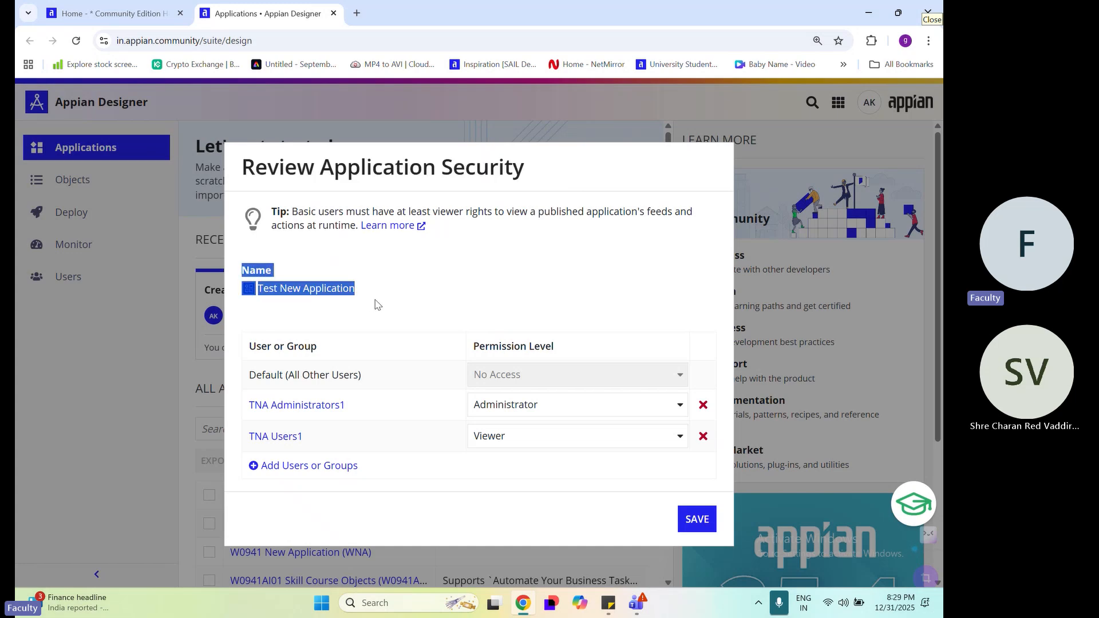
{"action": "left_click_drag", "start_coordinate": [243, 342], "coordinate": [355, 353]}
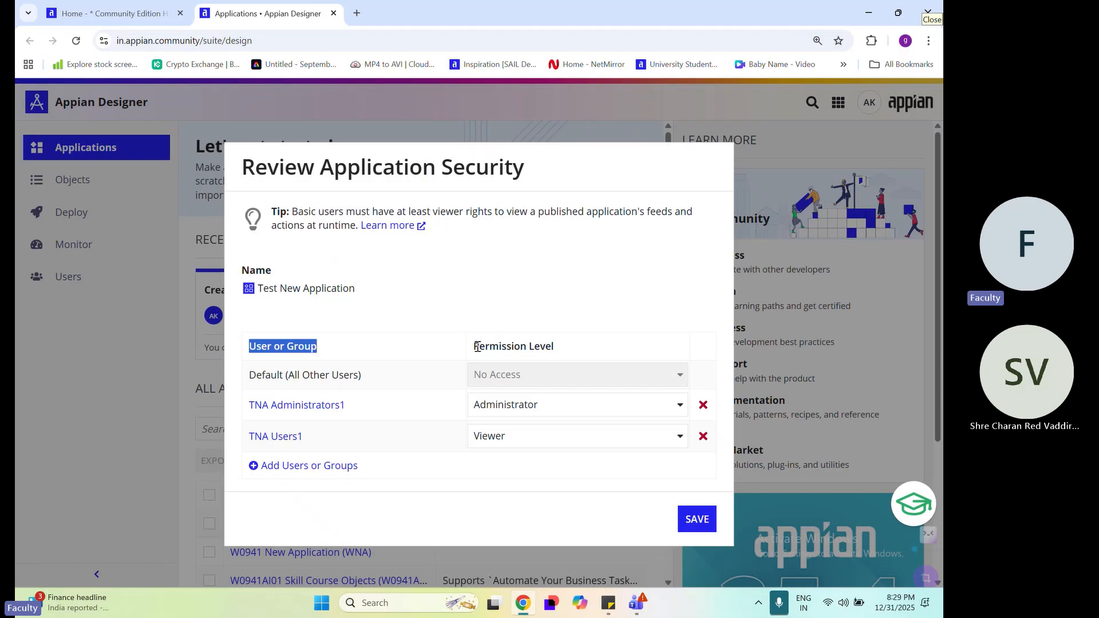
{"action": "left_click_drag", "start_coordinate": [472, 345], "coordinate": [580, 352]}
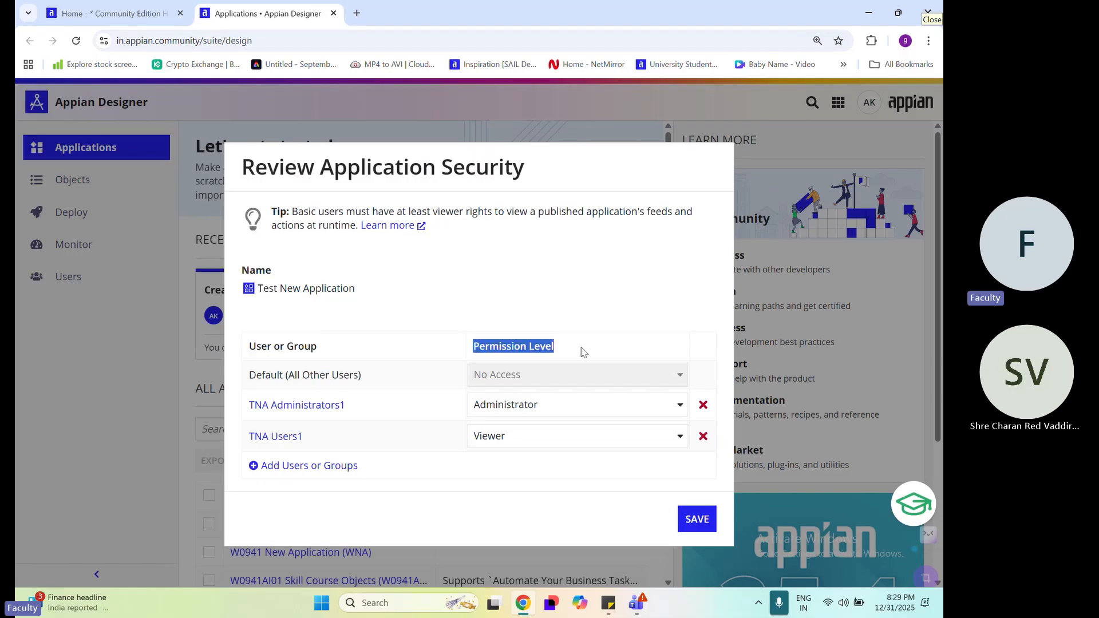
{"action": "left_click", "coordinate": [583, 350]}
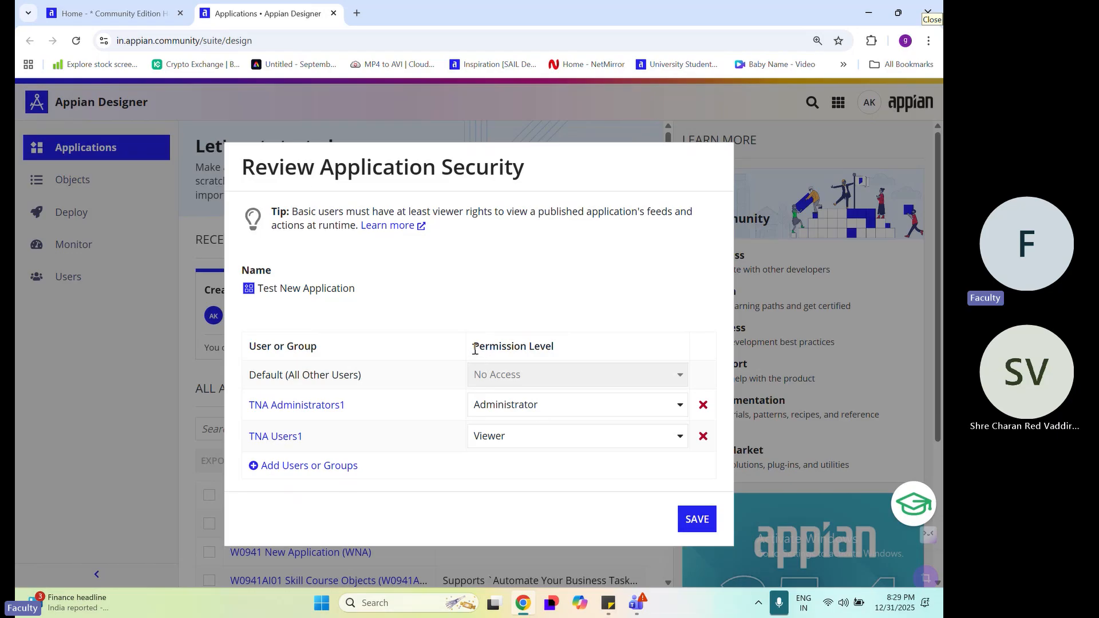
Review the permission level column and the levels available for the TNA Administrators1 group, along with the application name
{"action": "left_click_drag", "start_coordinate": [475, 349], "coordinate": [607, 352]}
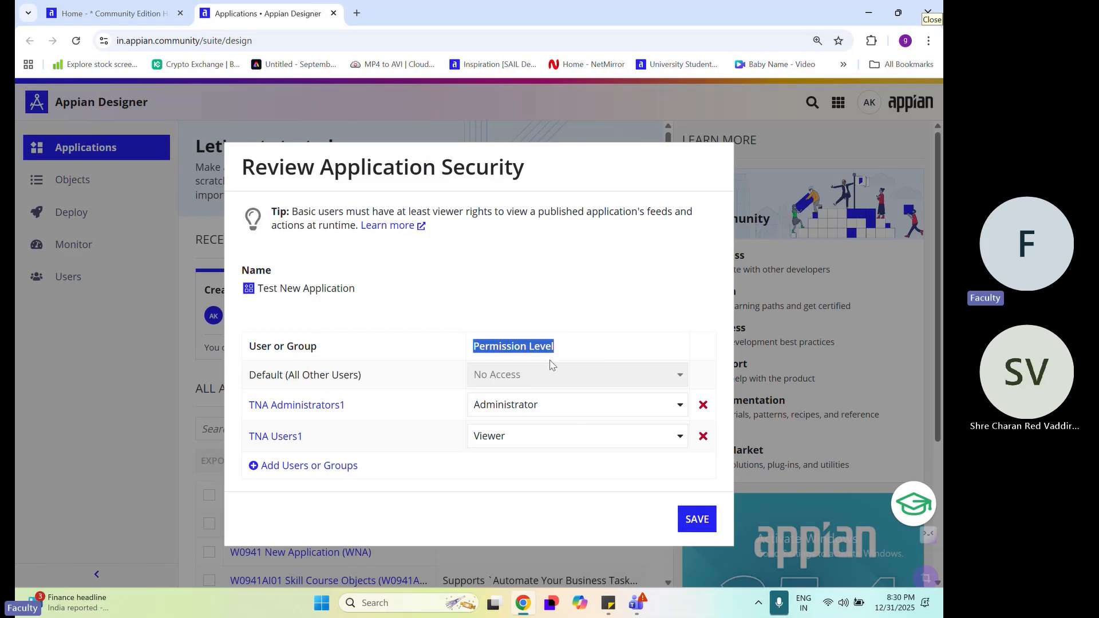
{"action": "left_click", "coordinate": [467, 358]}
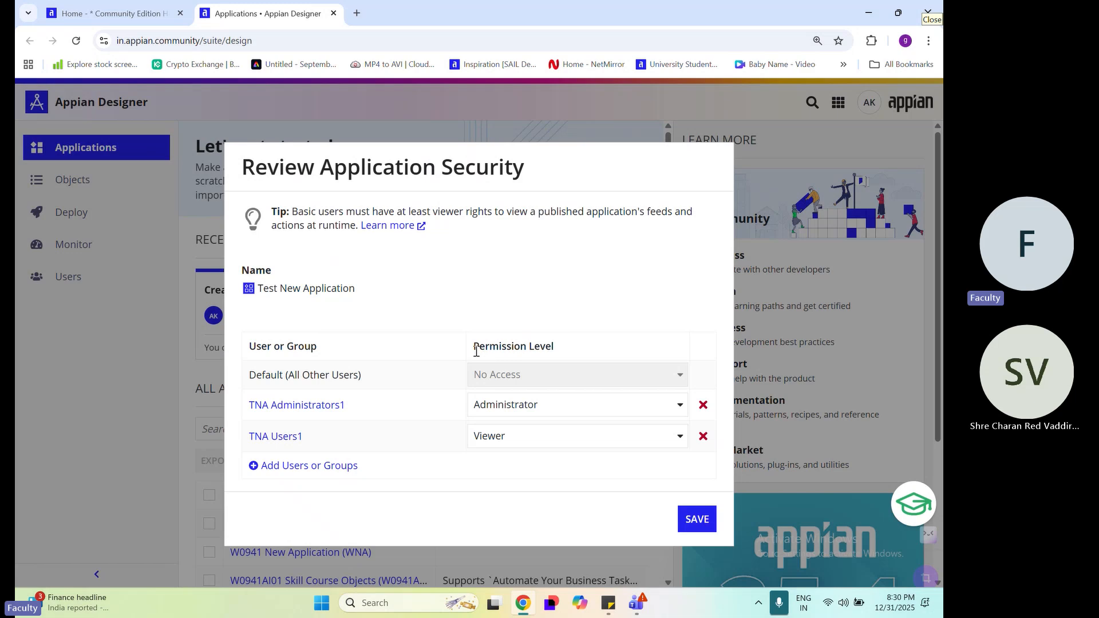
{"action": "left_click_drag", "start_coordinate": [476, 351], "coordinate": [603, 353]}
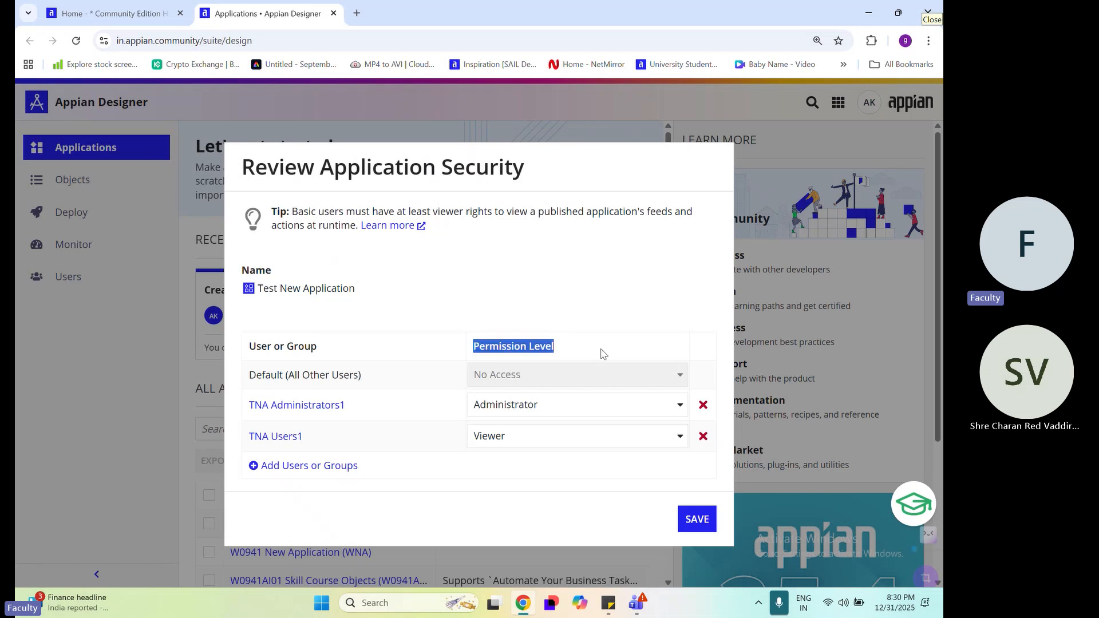
{"action": "left_click", "coordinate": [570, 409]}
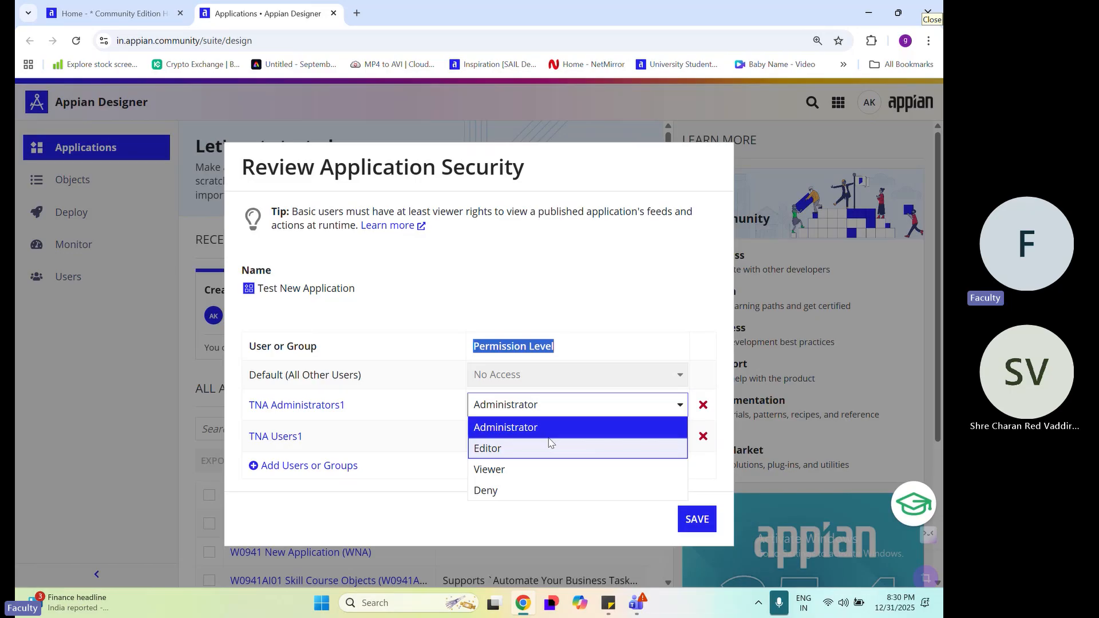
{"action": "left_click_drag", "start_coordinate": [366, 293], "coordinate": [258, 293]}
{"action": "left_click", "coordinate": [259, 299]}
{"action": "left_click", "coordinate": [473, 333]}
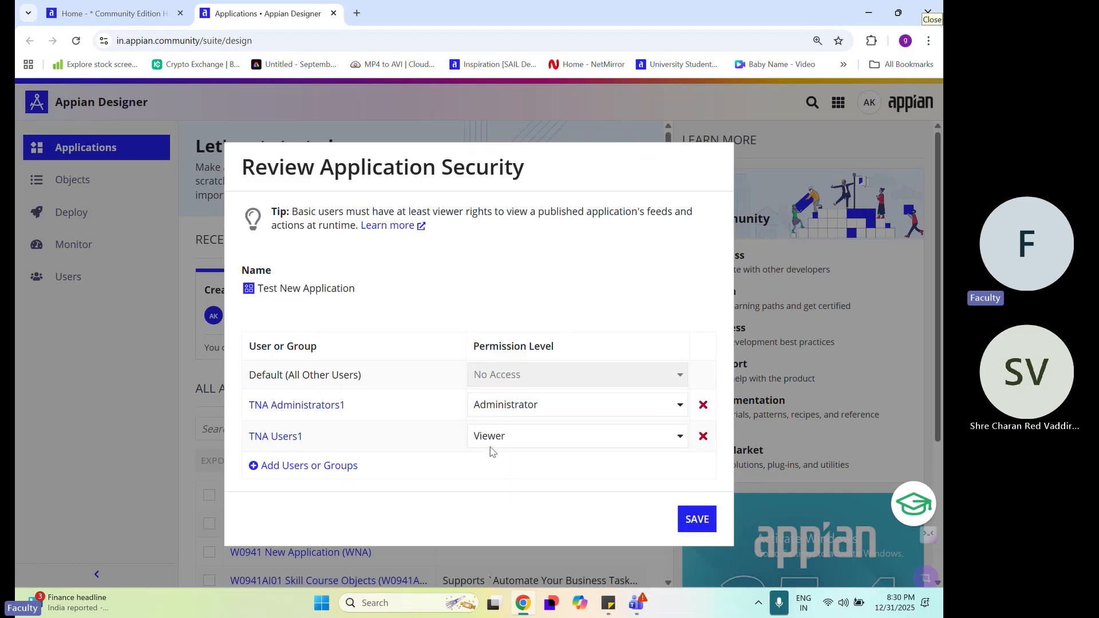
Try the Editor, Viewer and Deny permission levels in turn for the TNA Administrators1 group
{"action": "left_click", "coordinate": [516, 404]}
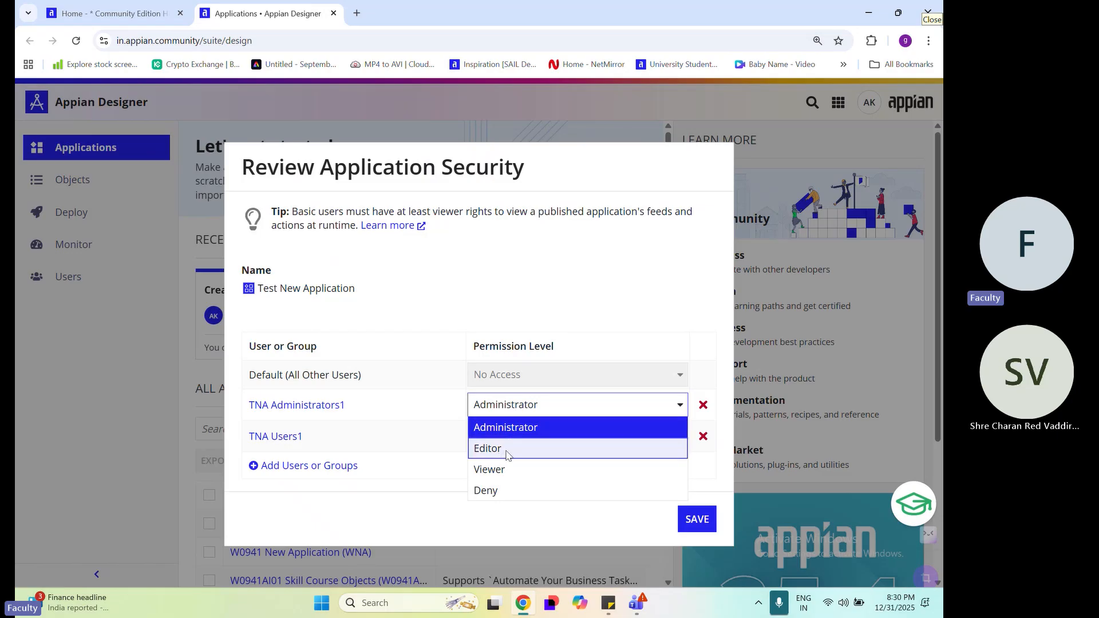
{"action": "left_click", "coordinate": [504, 455]}
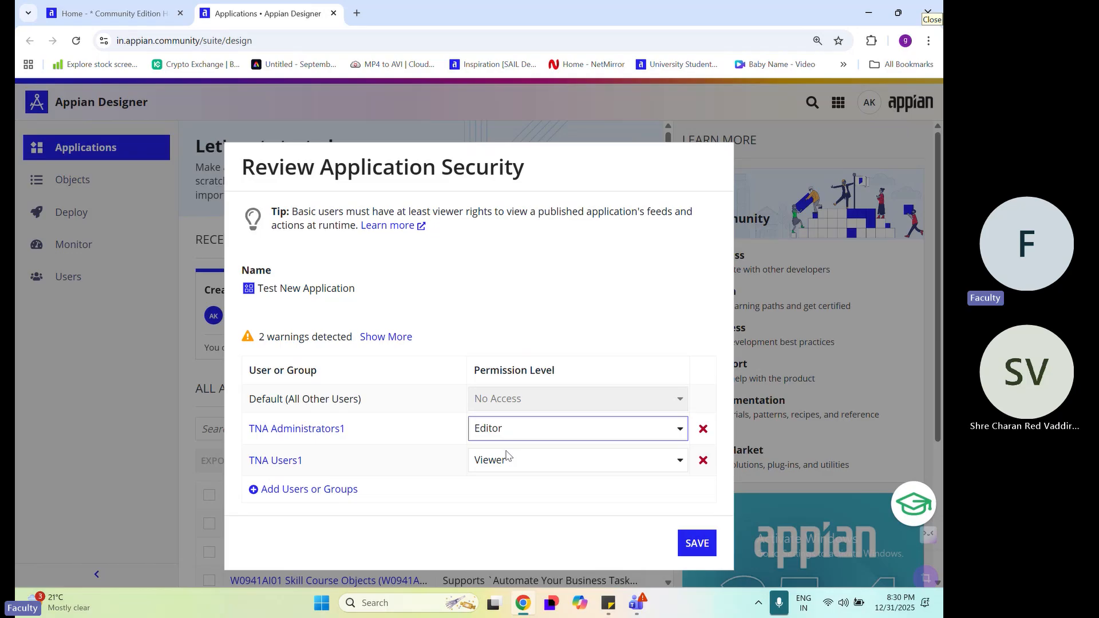
{"action": "left_click", "coordinate": [518, 427]}
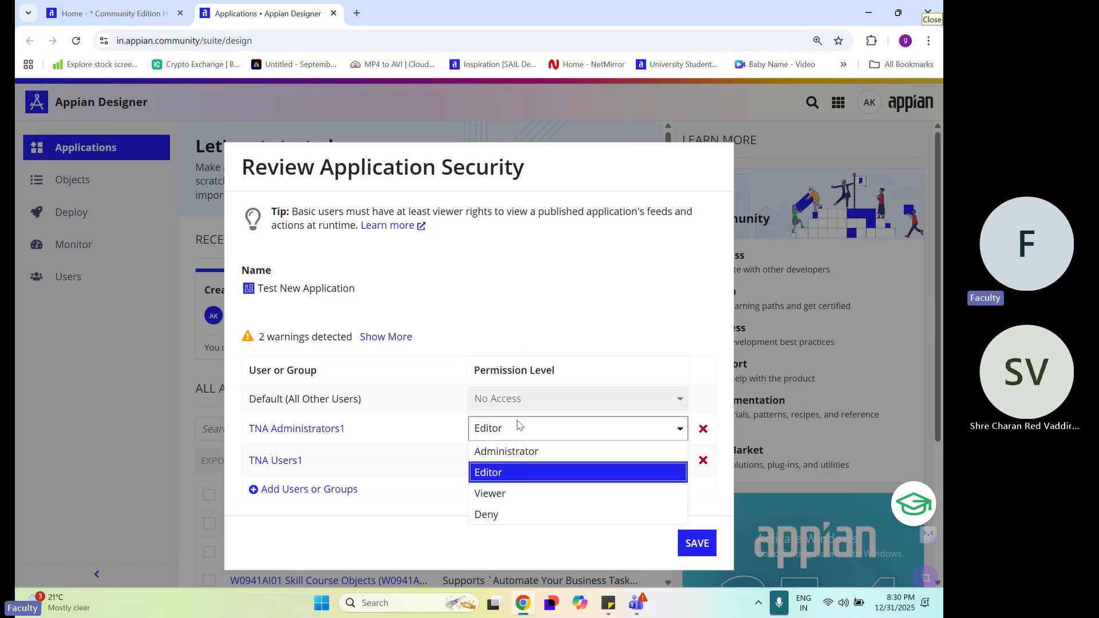
{"action": "left_click", "coordinate": [516, 495]}
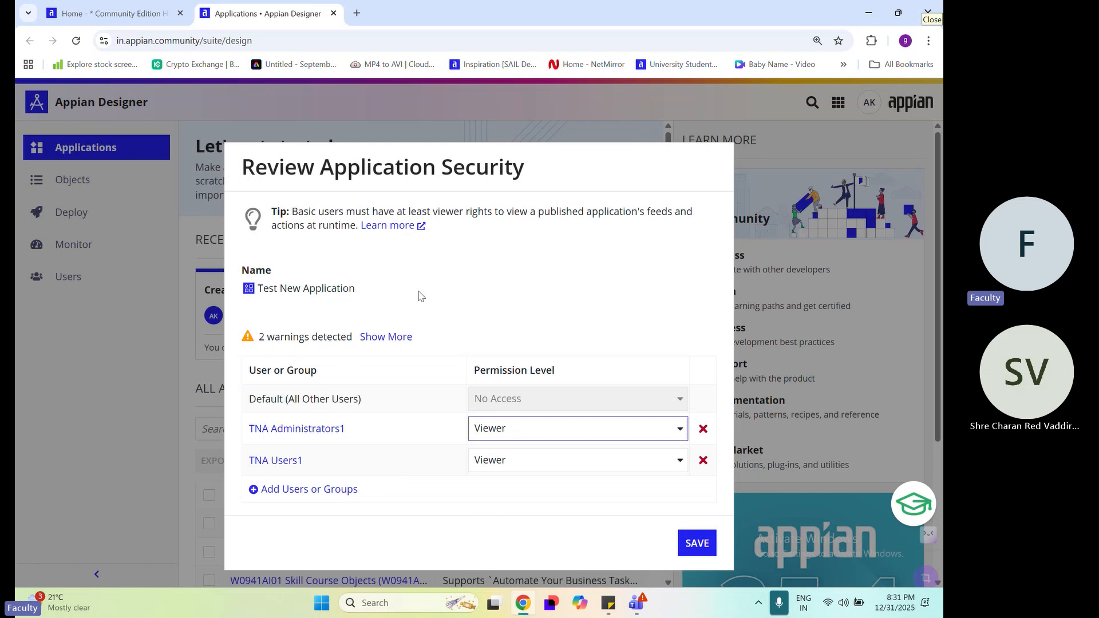
{"action": "left_click", "coordinate": [553, 430]}
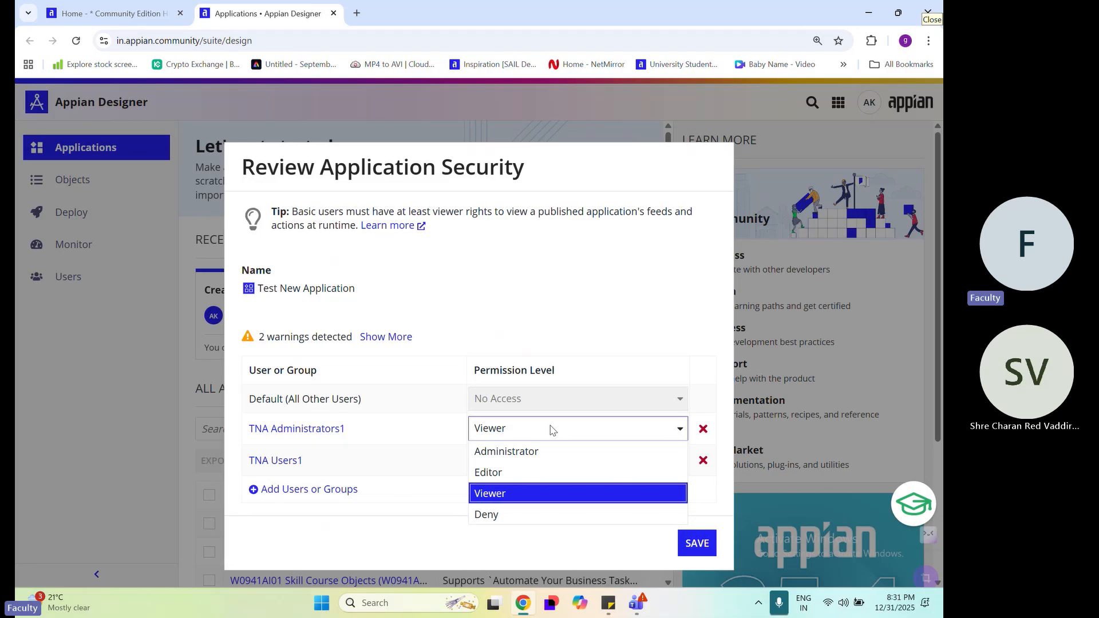
{"action": "left_click", "coordinate": [508, 514]}
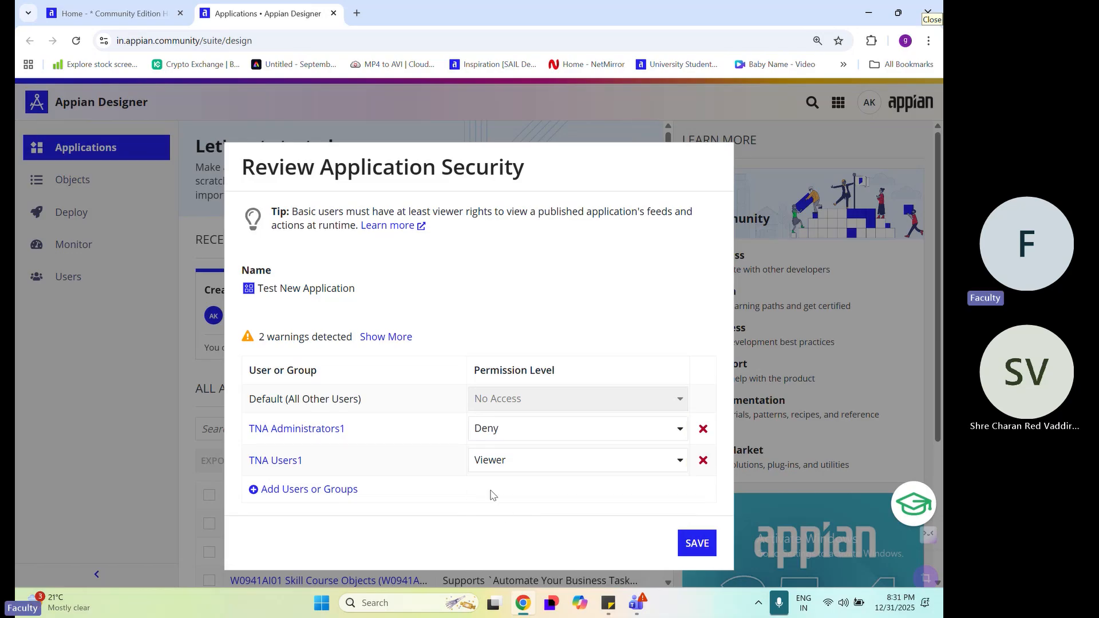
Examine the TNA Administrators1 group's permission setting and the alternative levels offered for it
{"action": "left_click_drag", "start_coordinate": [346, 430], "coordinate": [245, 430]}
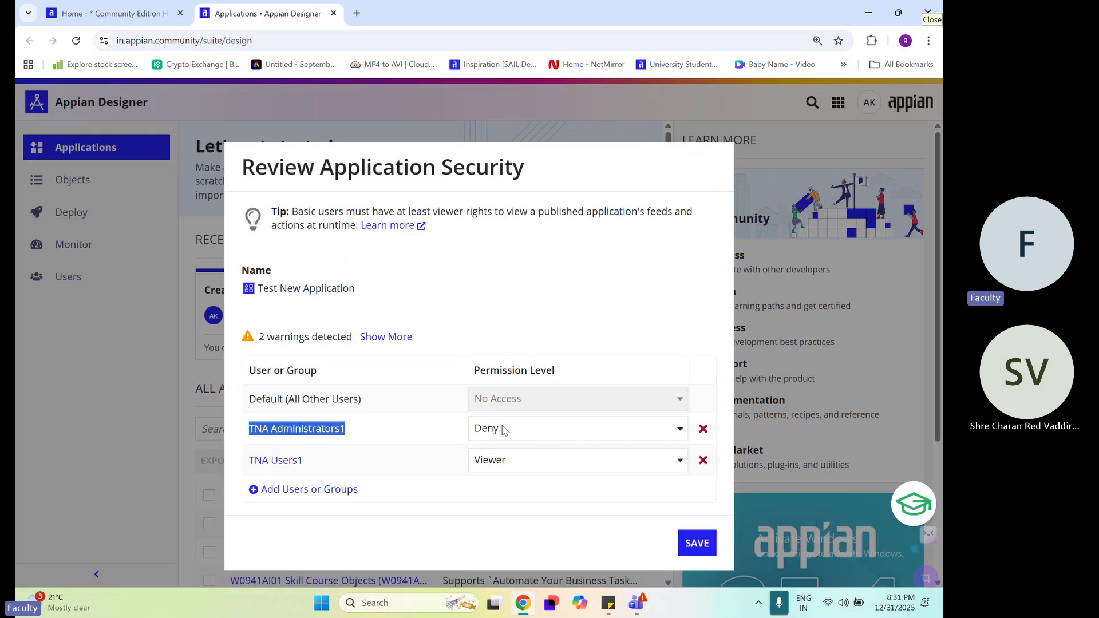
{"action": "left_click", "coordinate": [478, 434]}
{"action": "left_click", "coordinate": [454, 439]}
{"action": "left_click", "coordinate": [456, 439]}
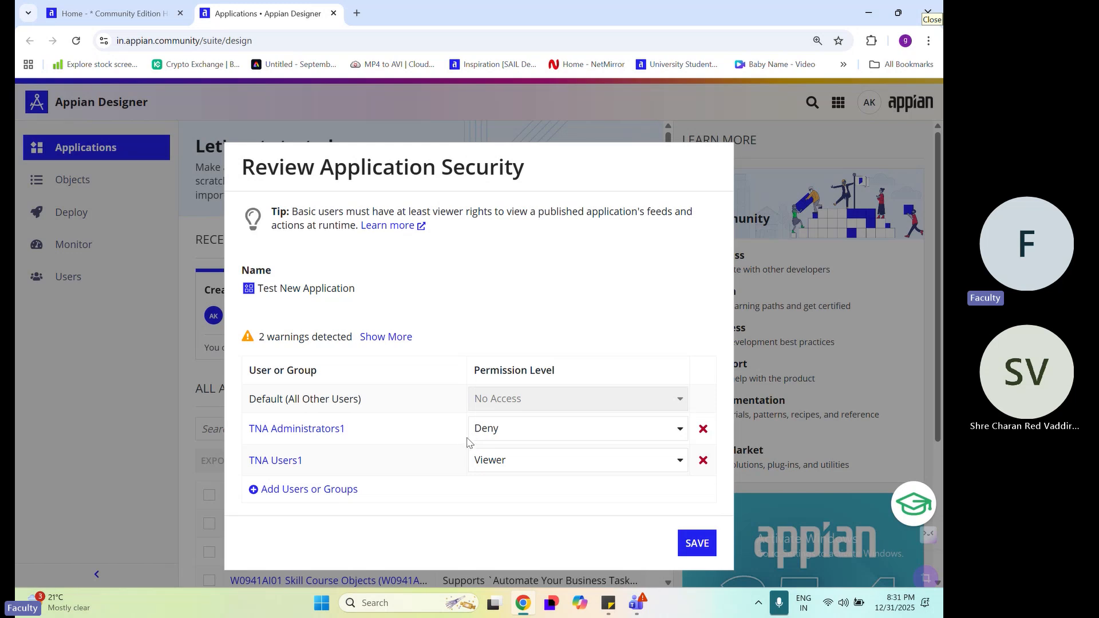
{"action": "left_click", "coordinate": [515, 437]}
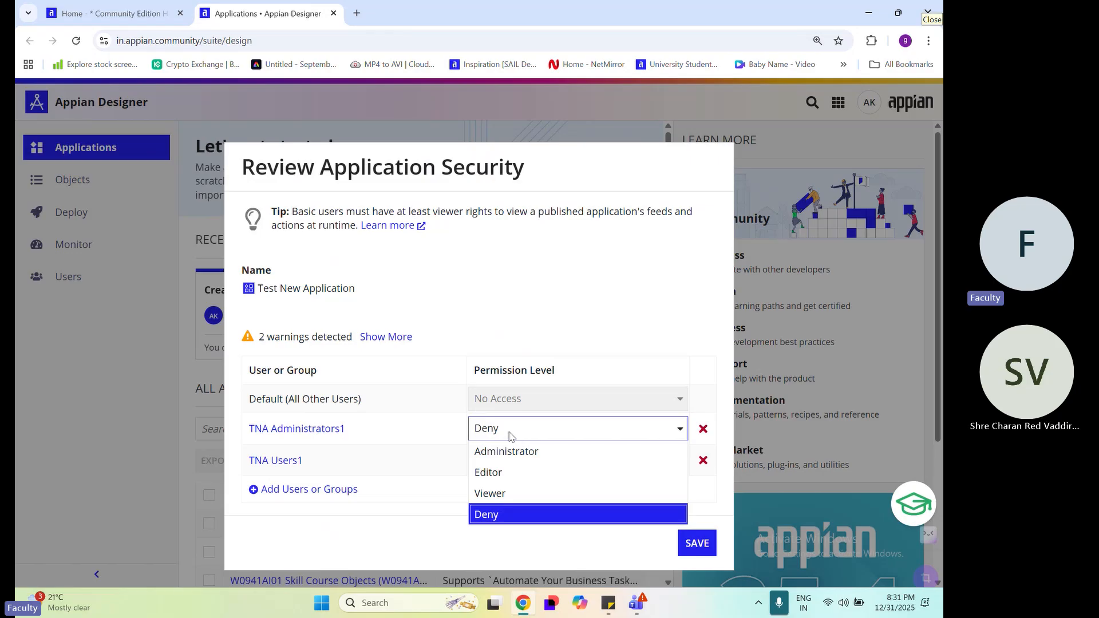
{"action": "left_click", "coordinate": [459, 387]}
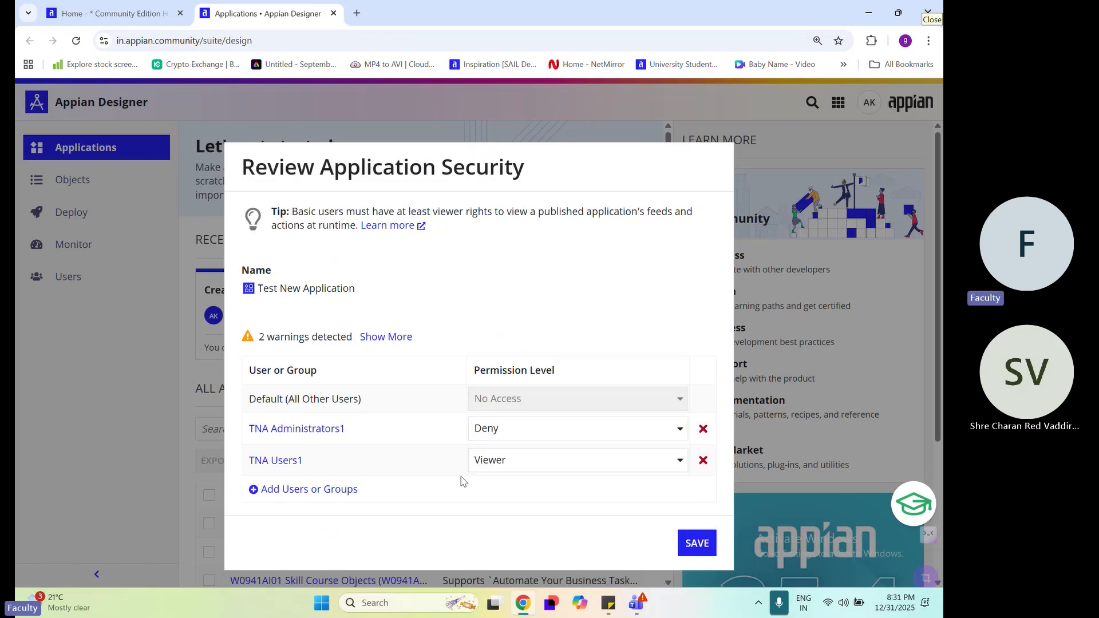
Add an individual user to the application's security list and give that user the Administrator permission level
{"action": "left_click", "coordinate": [324, 497]}
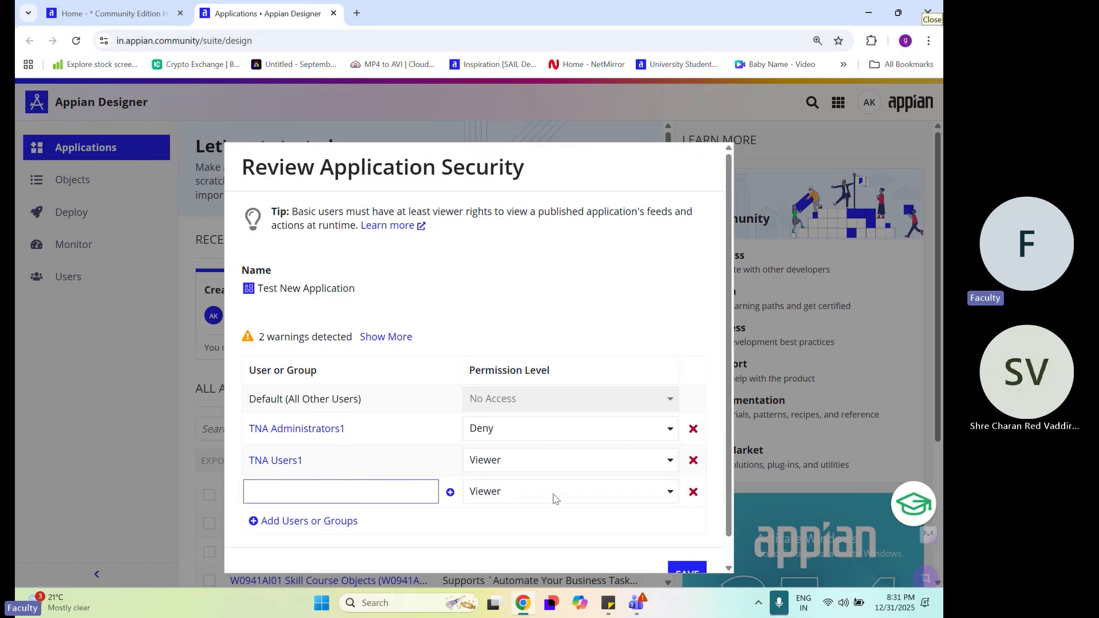
{"action": "left_click_drag", "start_coordinate": [359, 429], "coordinate": [247, 430]}
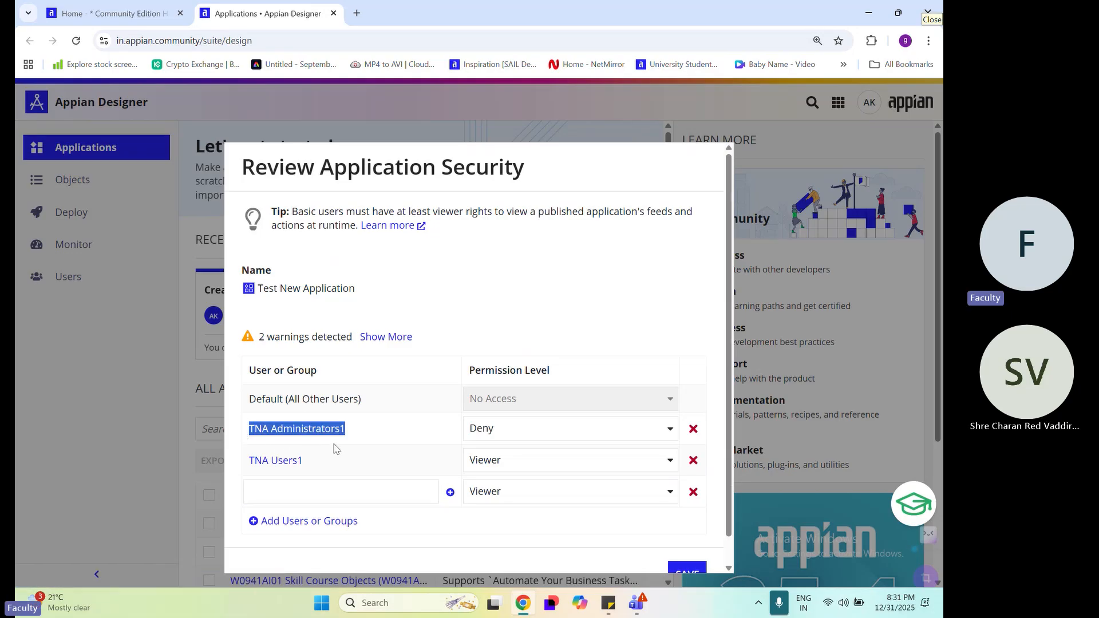
{"action": "left_click", "coordinate": [324, 497]}
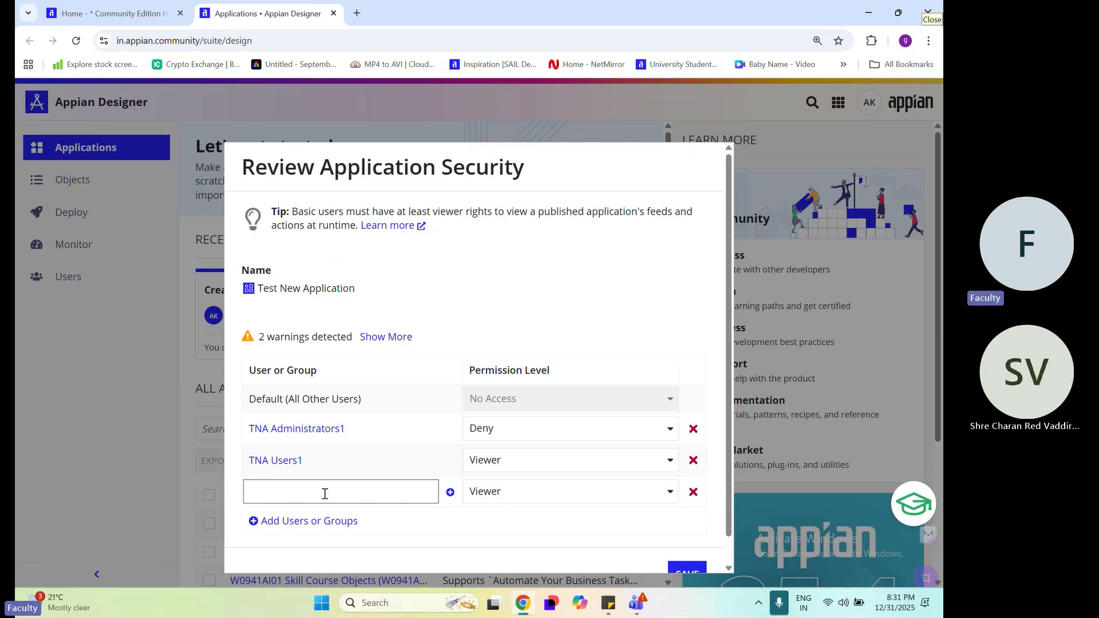
{"action": "type", "text": "anil"}
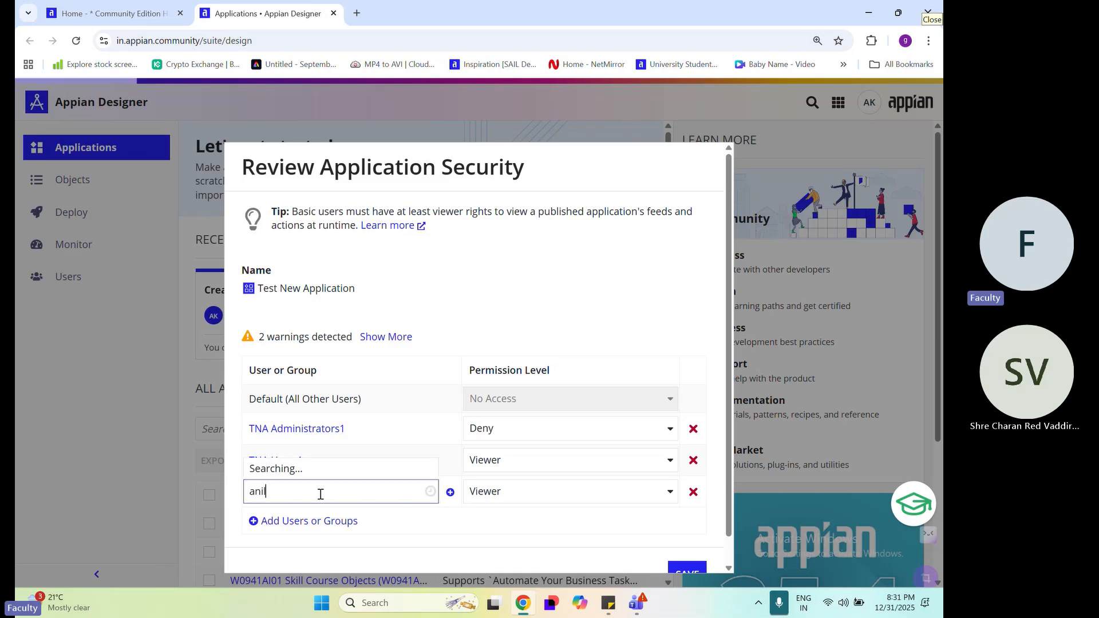
{"action": "left_click", "coordinate": [336, 470]}
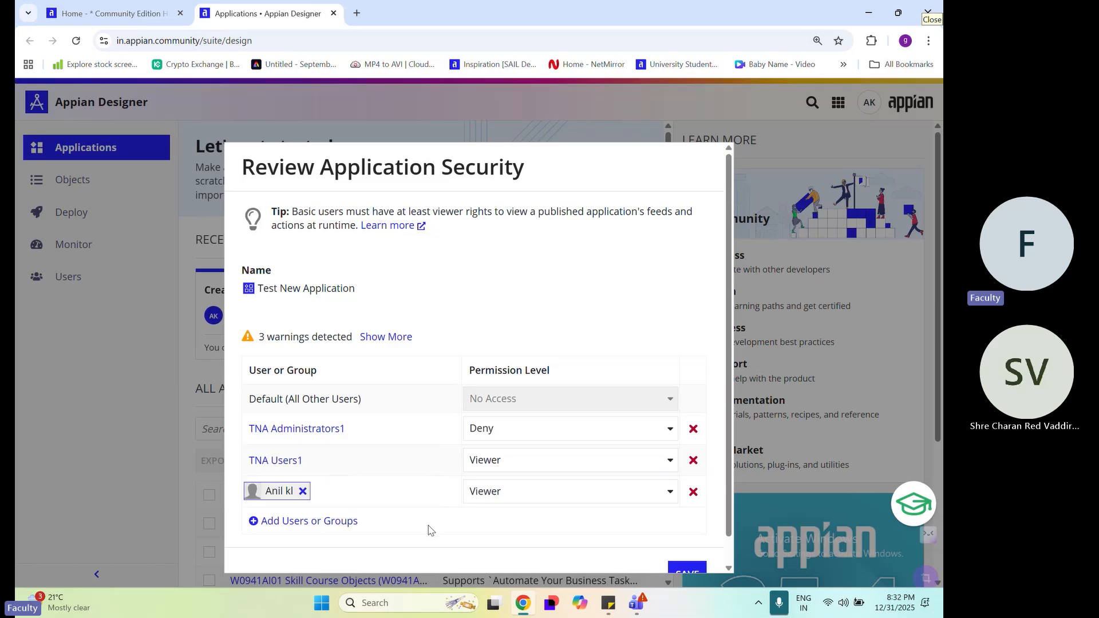
{"action": "left_click", "coordinate": [525, 500]}
{"action": "left_click", "coordinate": [525, 407]}
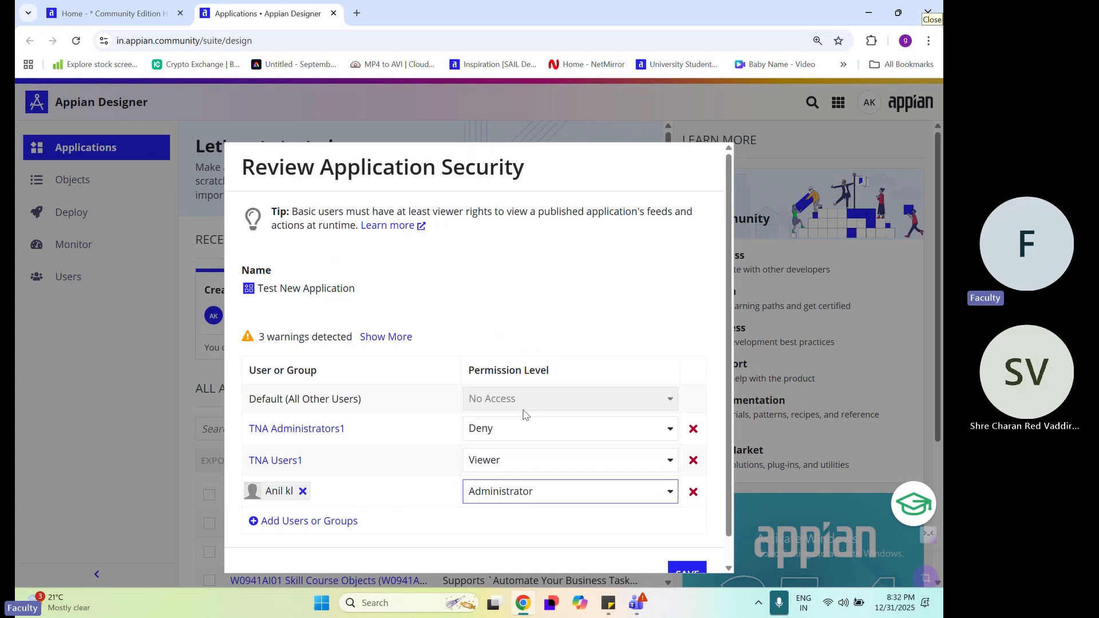
{"action": "left_click", "coordinate": [628, 532]}
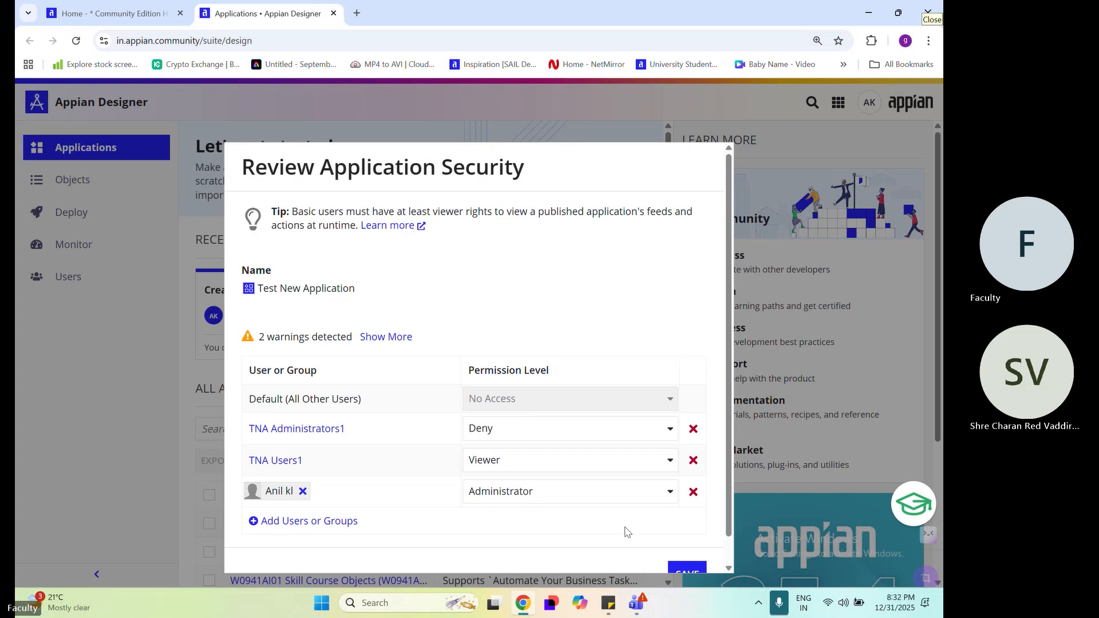
{"action": "scroll", "coordinate": [510, 499], "scroll_direction": "down", "scroll_amount": 1}
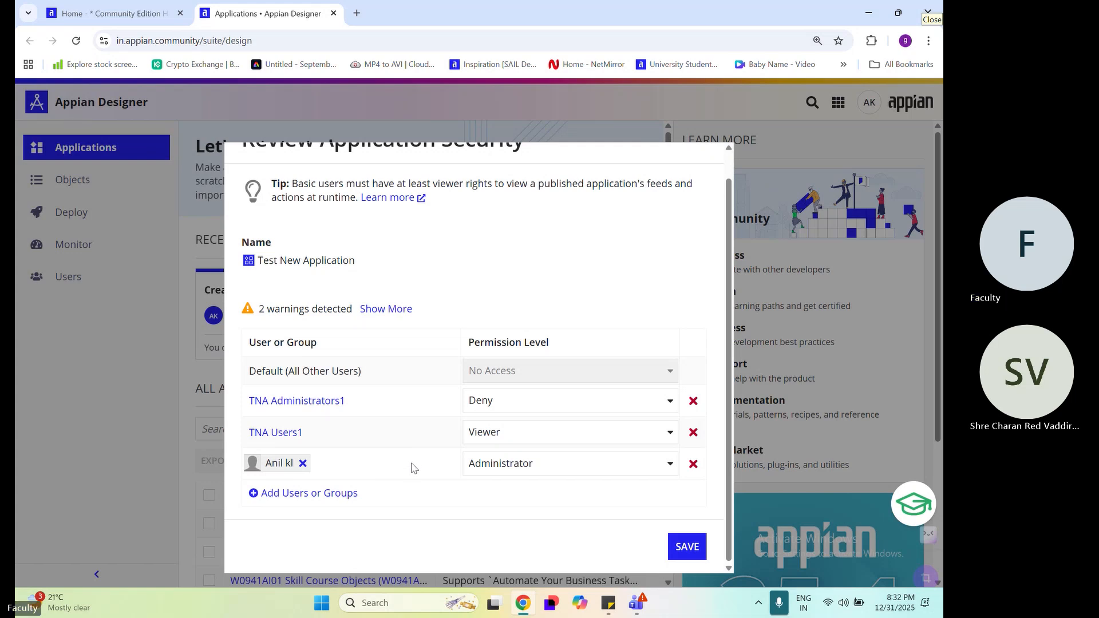
Remove the individually added user and delete the emptied row from the security list
{"action": "left_click", "coordinate": [304, 466]}
{"action": "left_click", "coordinate": [303, 464]}
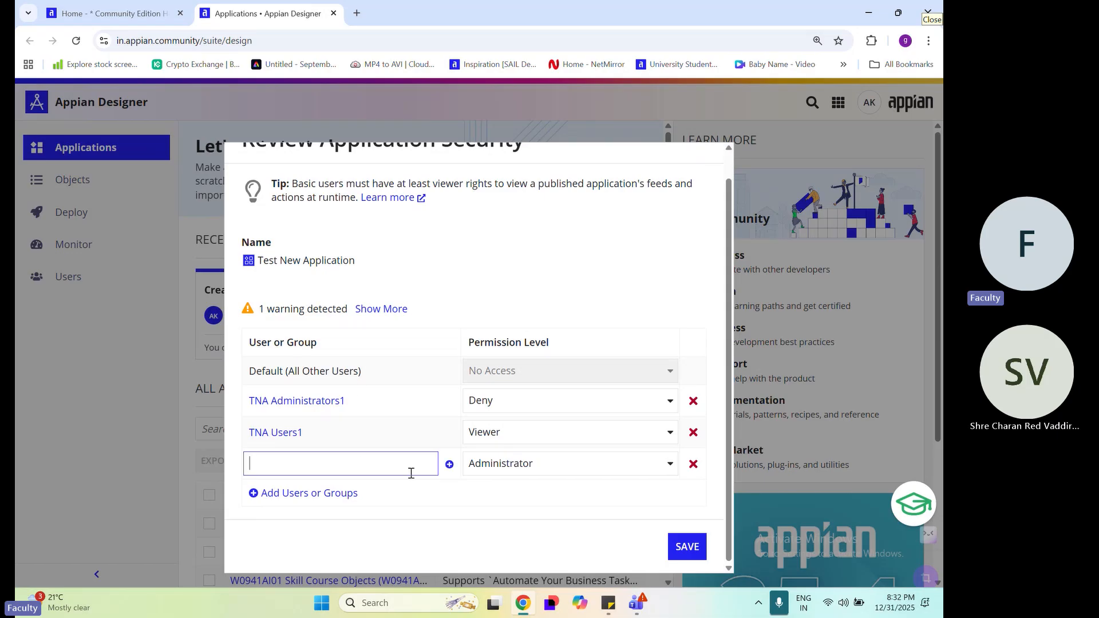
{"action": "left_click_drag", "start_coordinate": [350, 402], "coordinate": [248, 407]}
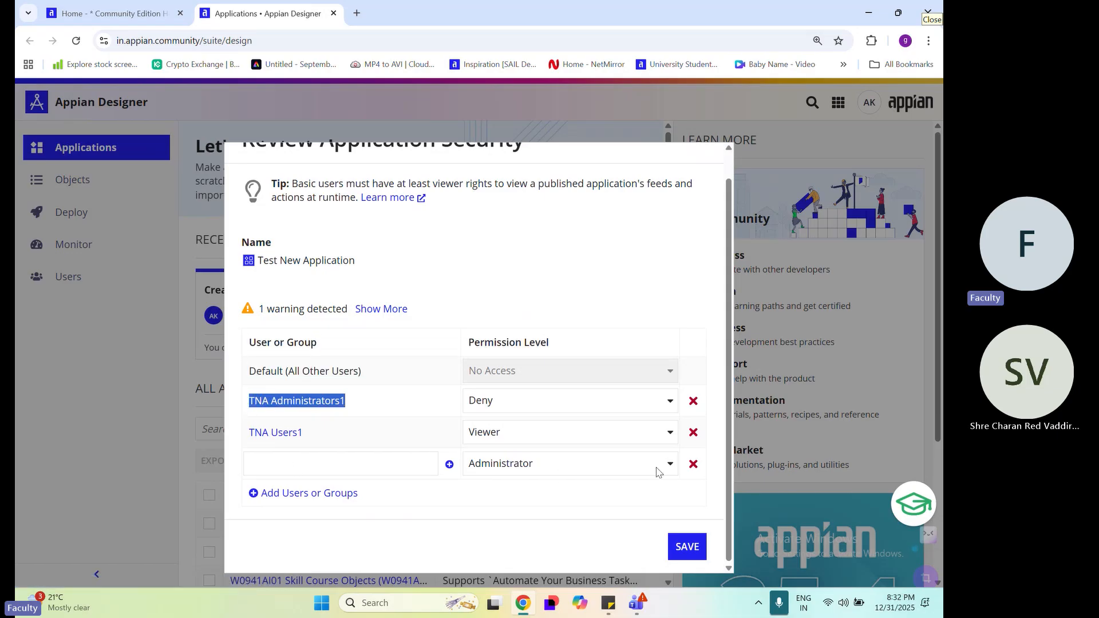
{"action": "left_click", "coordinate": [690, 465]}
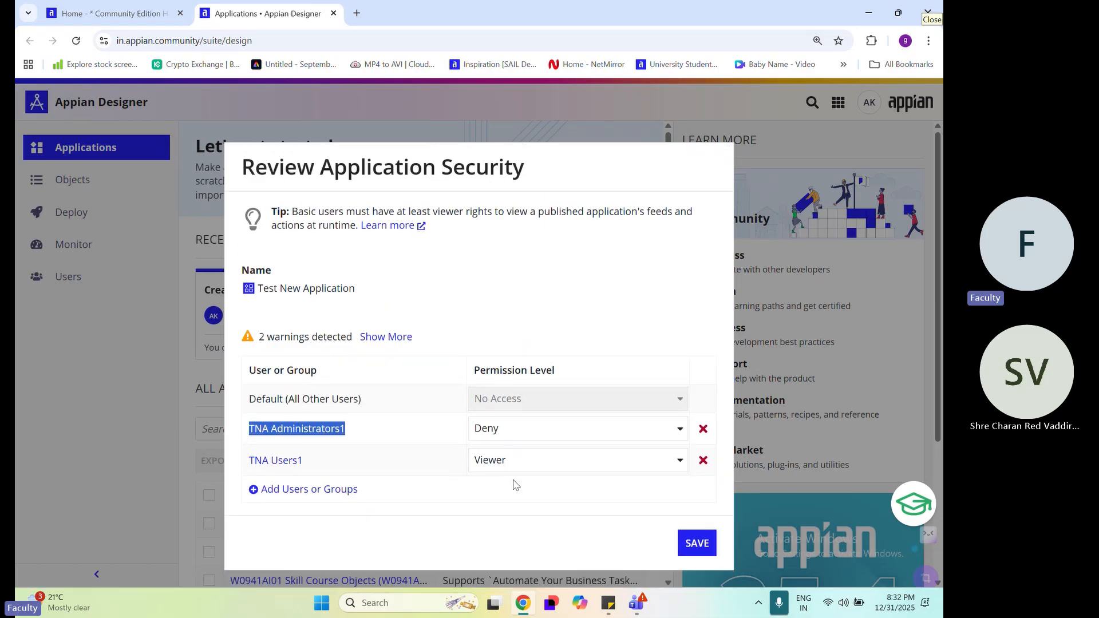
Set the TNA Administrators1 group's permission level to Administrator and save the application's security settings
{"action": "left_click", "coordinate": [526, 427]}
{"action": "left_click", "coordinate": [523, 451]}
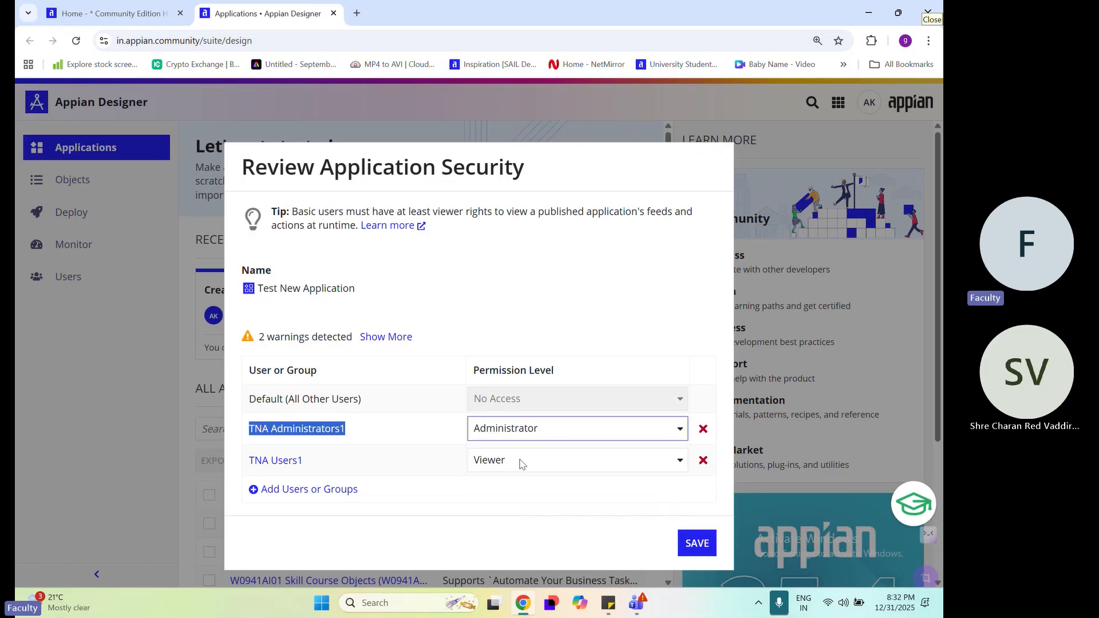
{"action": "left_click", "coordinate": [501, 478]}
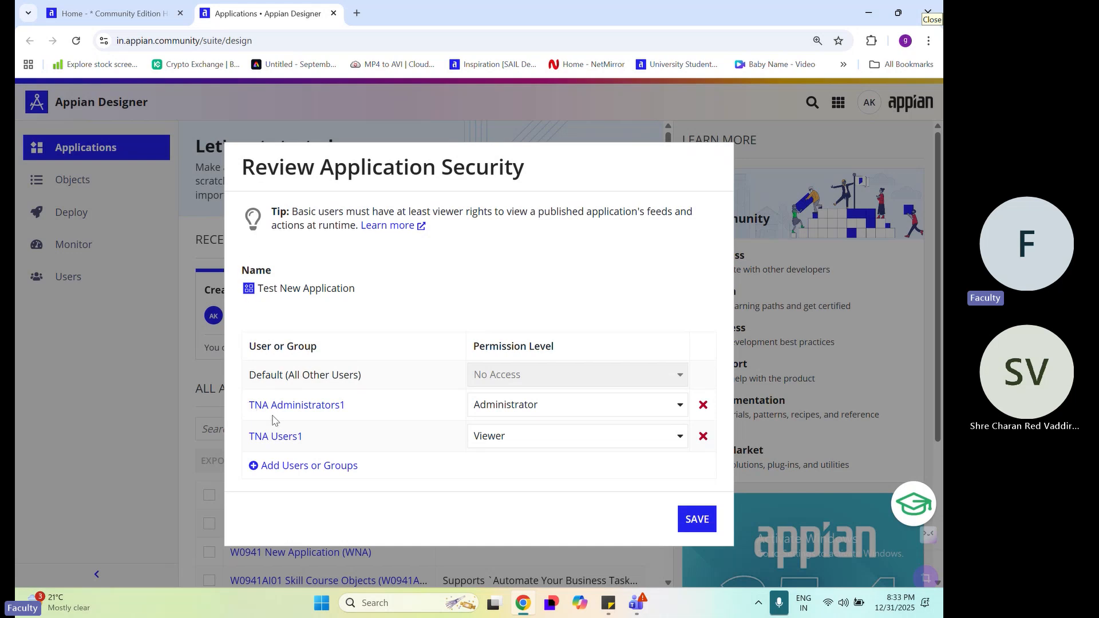
{"action": "left_click", "coordinate": [695, 519]}
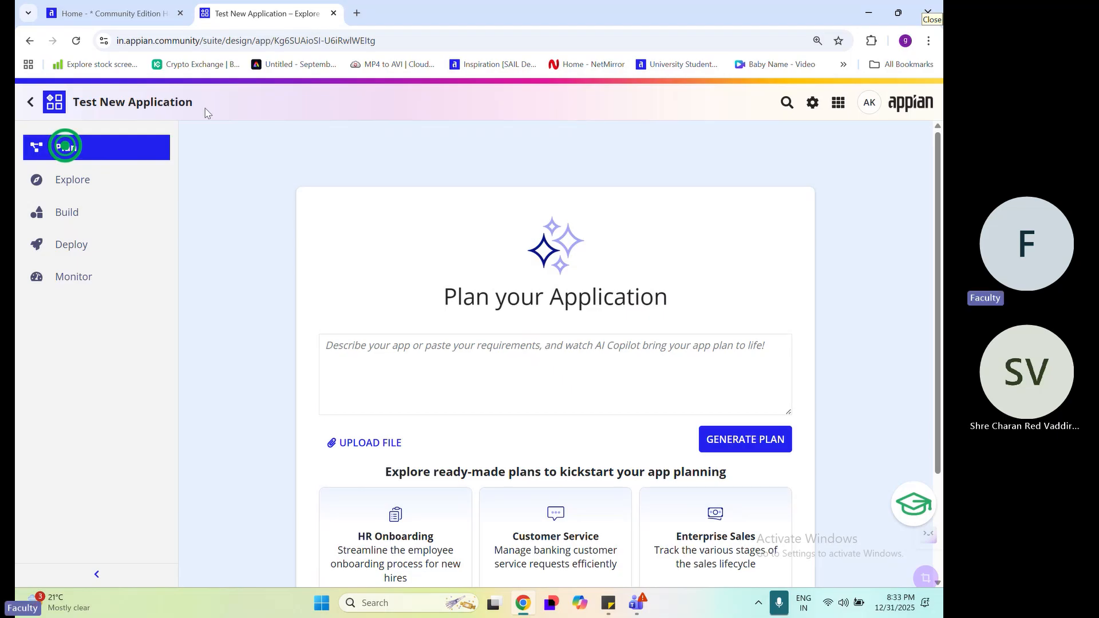
Review the application's name, plan description box and ready-made plans on the Plan page, and open the Explore page
{"action": "left_click_drag", "start_coordinate": [221, 103], "coordinate": [74, 109]}
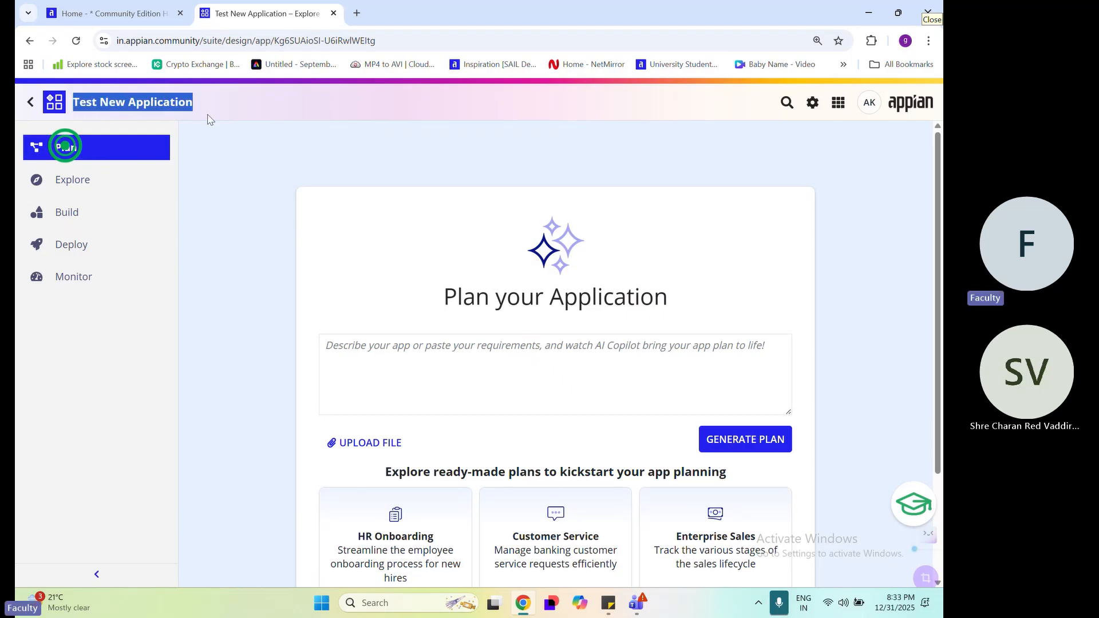
{"action": "left_click", "coordinate": [215, 175]}
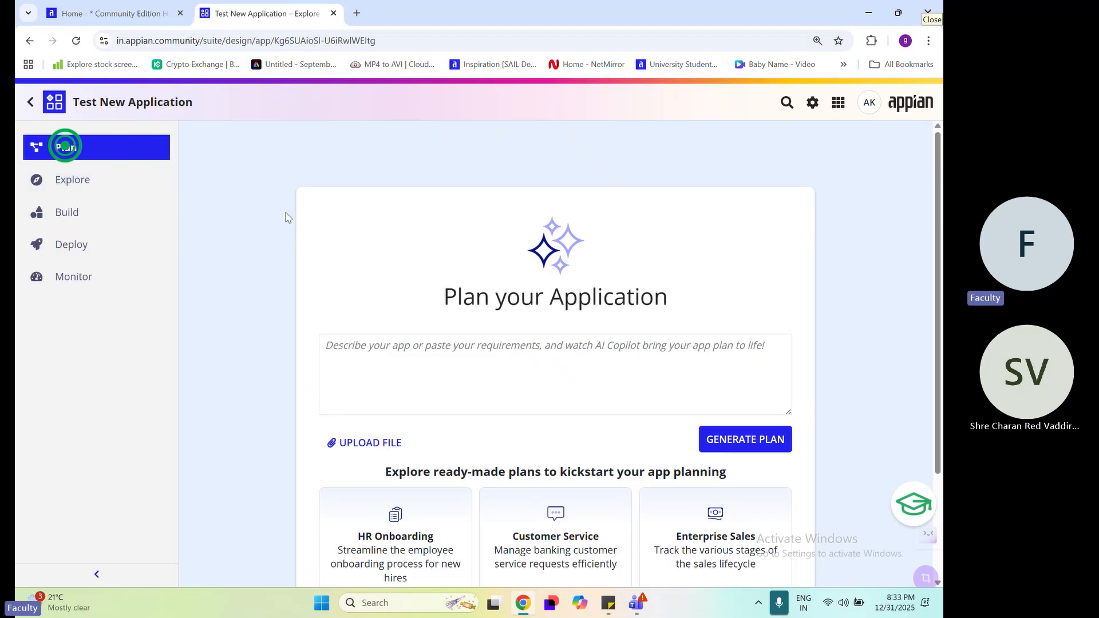
{"action": "scroll", "coordinate": [280, 306], "scroll_direction": "down", "scroll_amount": 3}
{"action": "scroll", "coordinate": [365, 380], "scroll_direction": "down", "scroll_amount": 1}
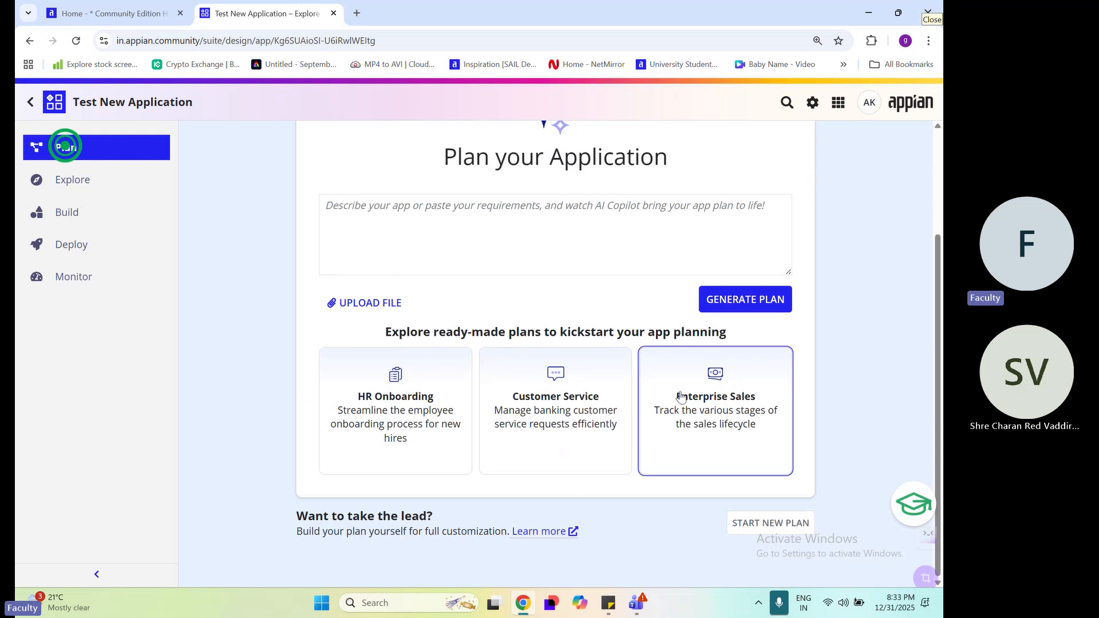
{"action": "left_click", "coordinate": [456, 226]}
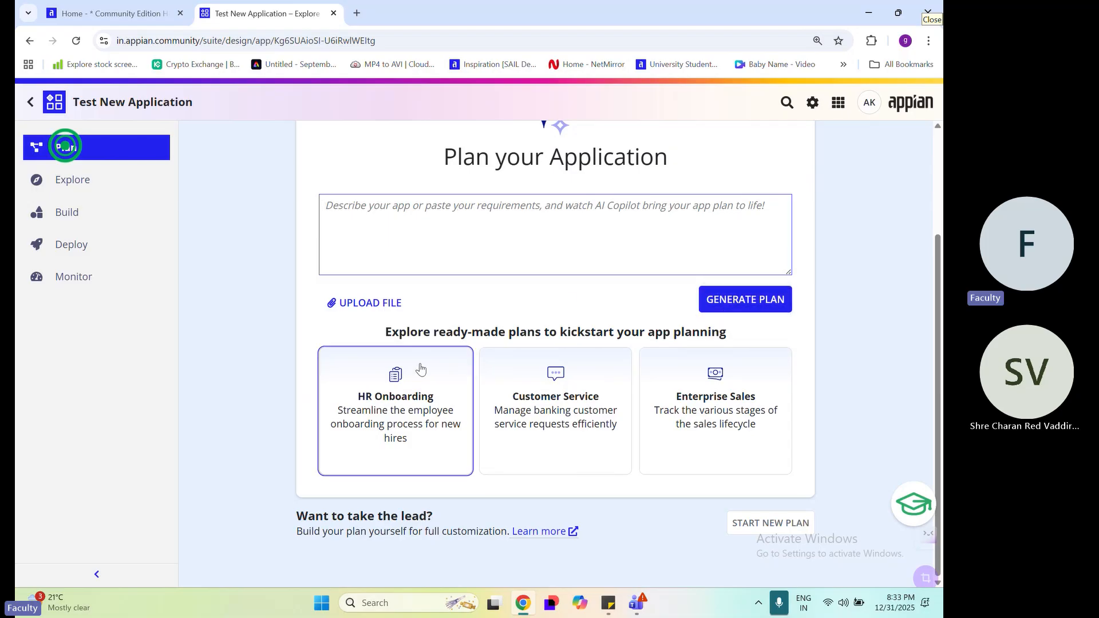
{"action": "scroll", "coordinate": [421, 366], "scroll_direction": "up", "scroll_amount": 3}
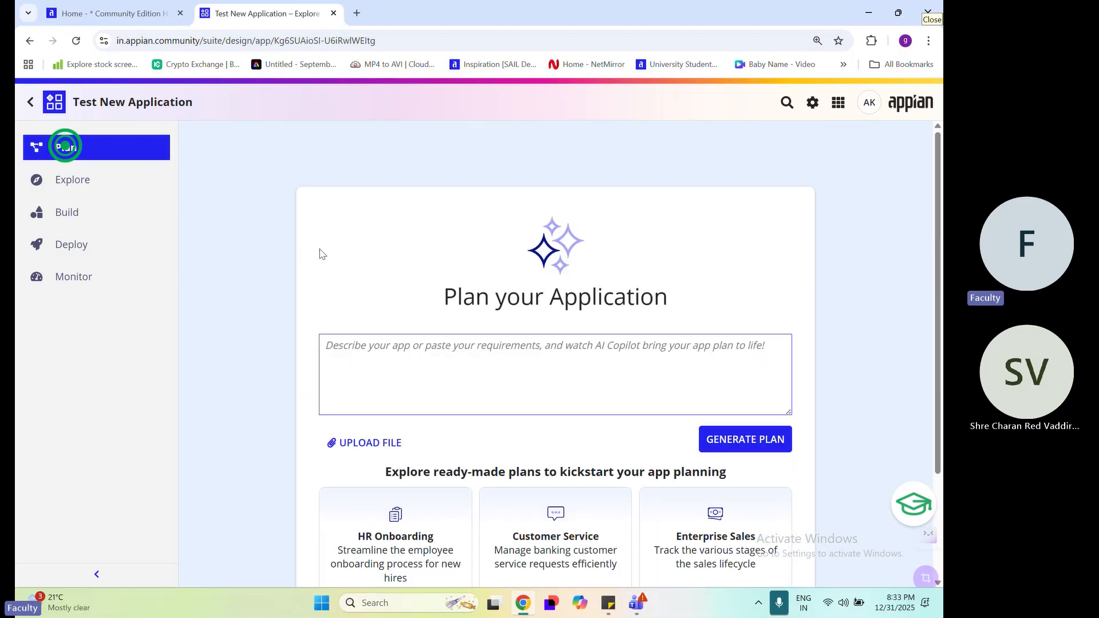
{"action": "left_click", "coordinate": [99, 189]}
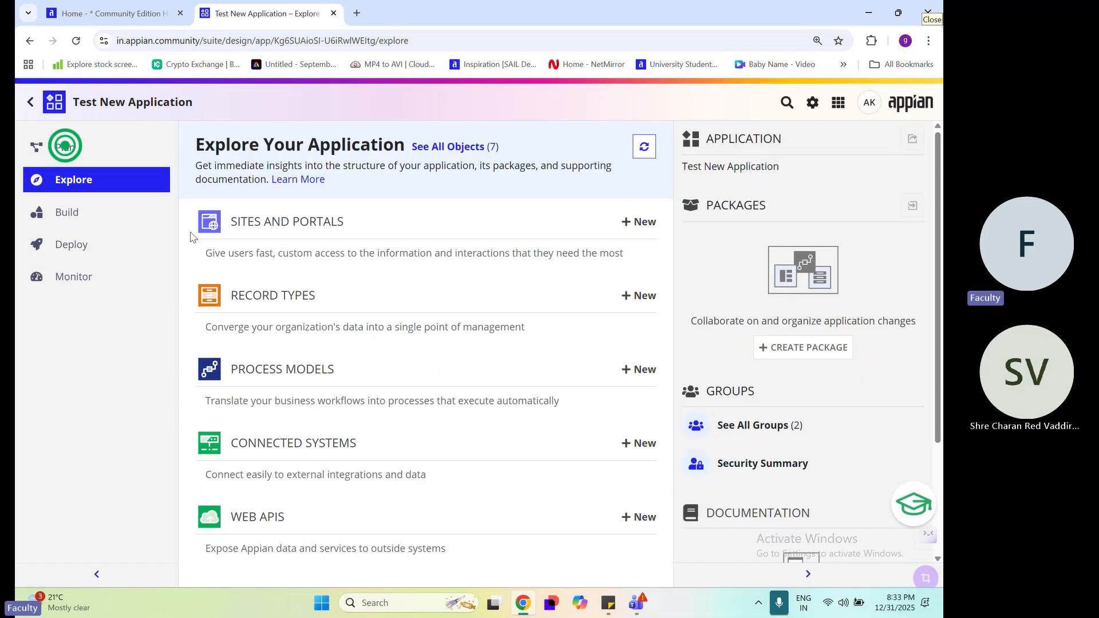
Examine the Explore page's link to all objects and its Application and Packages sections
{"action": "left_click_drag", "start_coordinate": [183, 148], "coordinate": [540, 157]}
{"action": "left_click", "coordinate": [442, 207]}
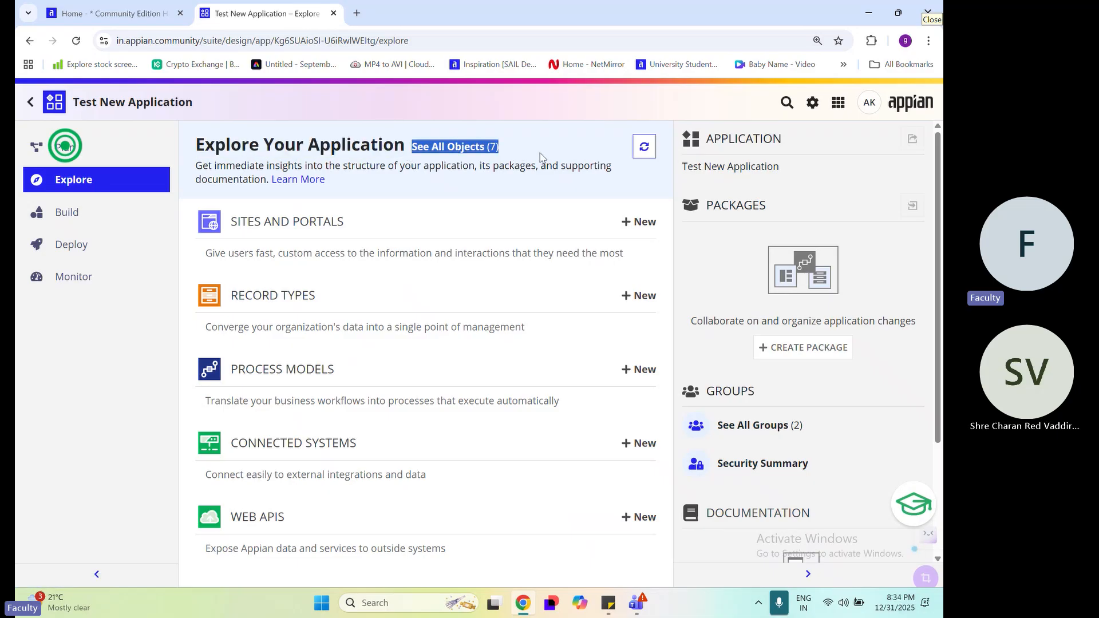
{"action": "left_click", "coordinate": [541, 160]}
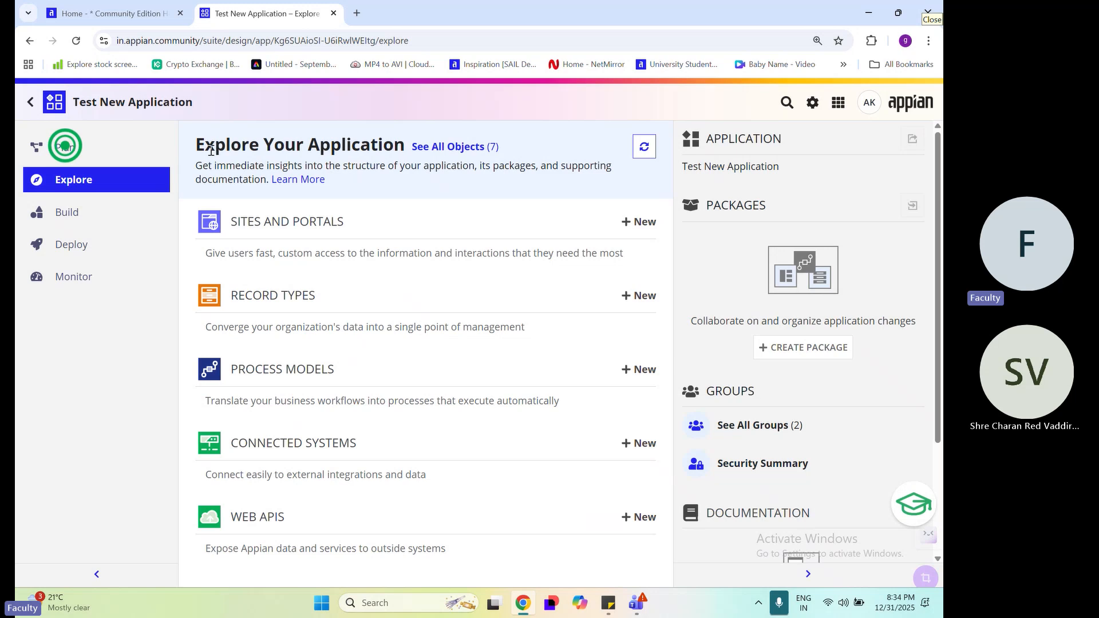
{"action": "left_click_drag", "start_coordinate": [522, 150], "coordinate": [423, 159]}
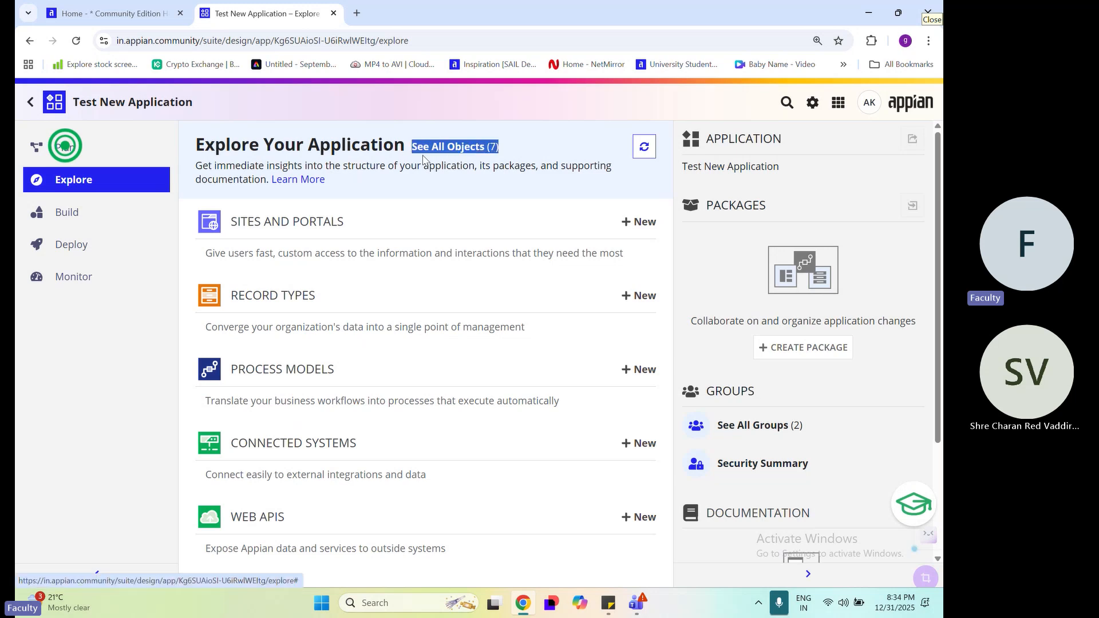
{"action": "left_click", "coordinate": [523, 157]}
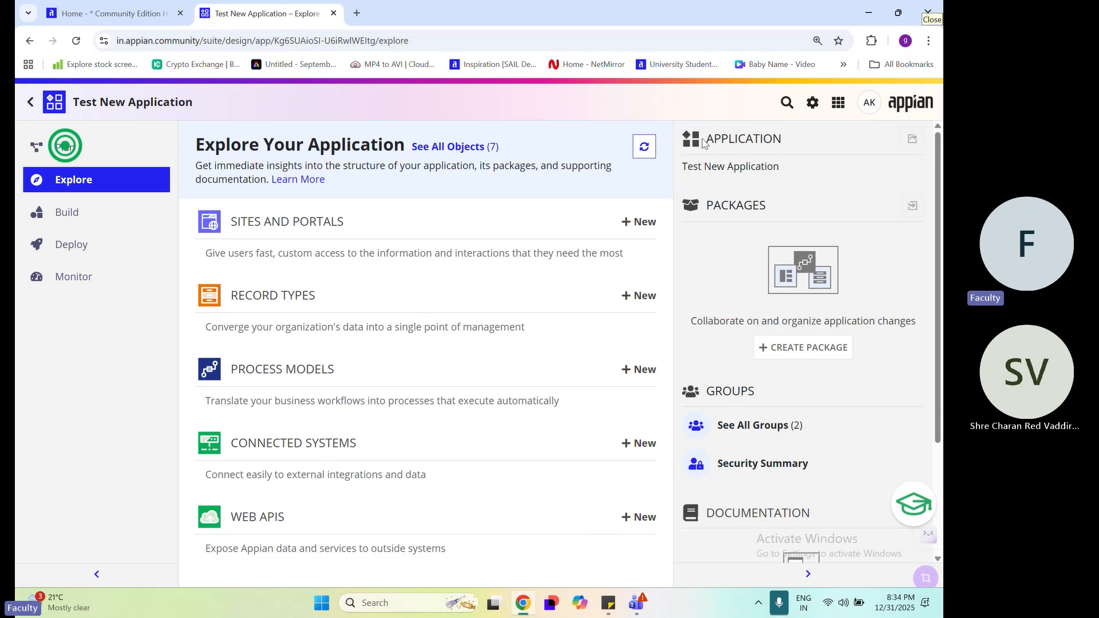
{"action": "left_click_drag", "start_coordinate": [703, 148], "coordinate": [836, 147]}
{"action": "left_click_drag", "start_coordinate": [680, 166], "coordinate": [804, 179]}
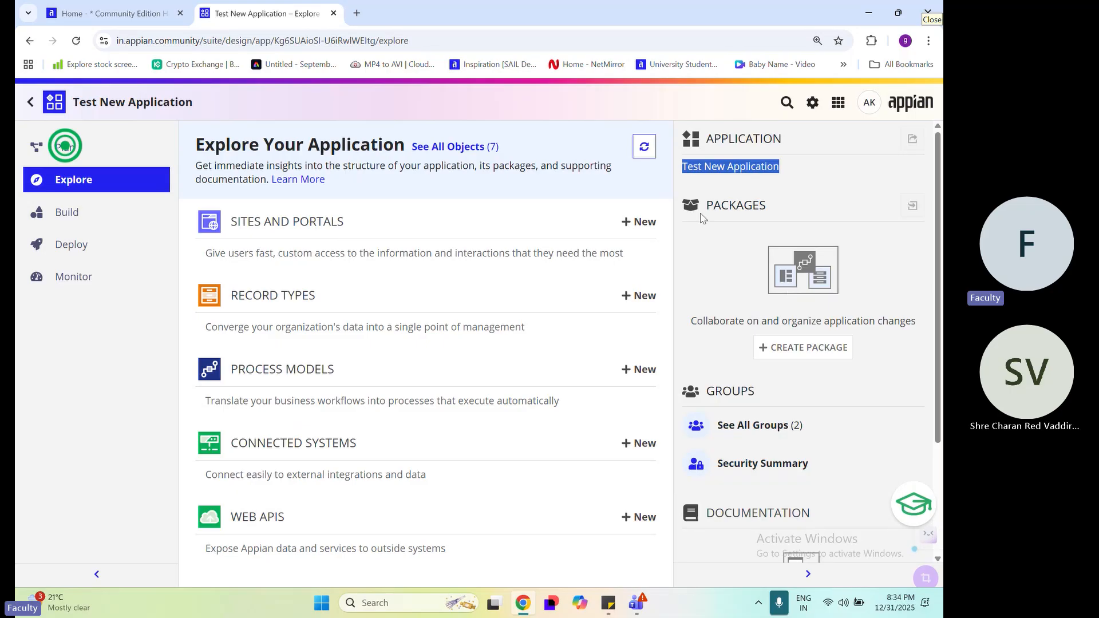
{"action": "left_click_drag", "start_coordinate": [704, 204], "coordinate": [791, 213]}
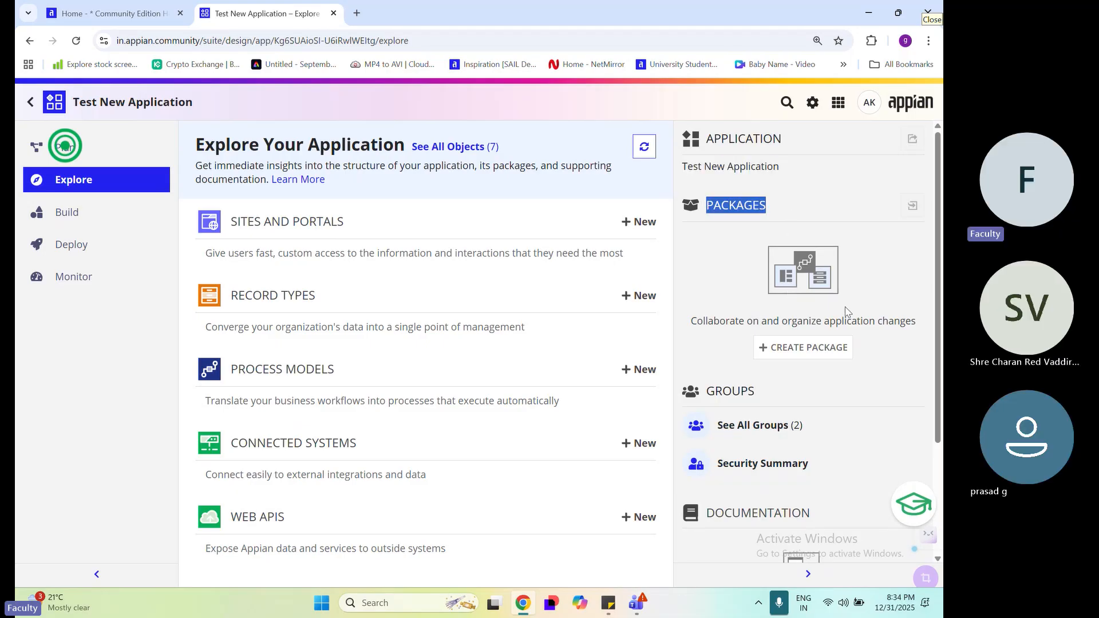
Create a package named "New Object" in the application, without a ticket link or description
{"action": "left_click", "coordinate": [823, 353]}
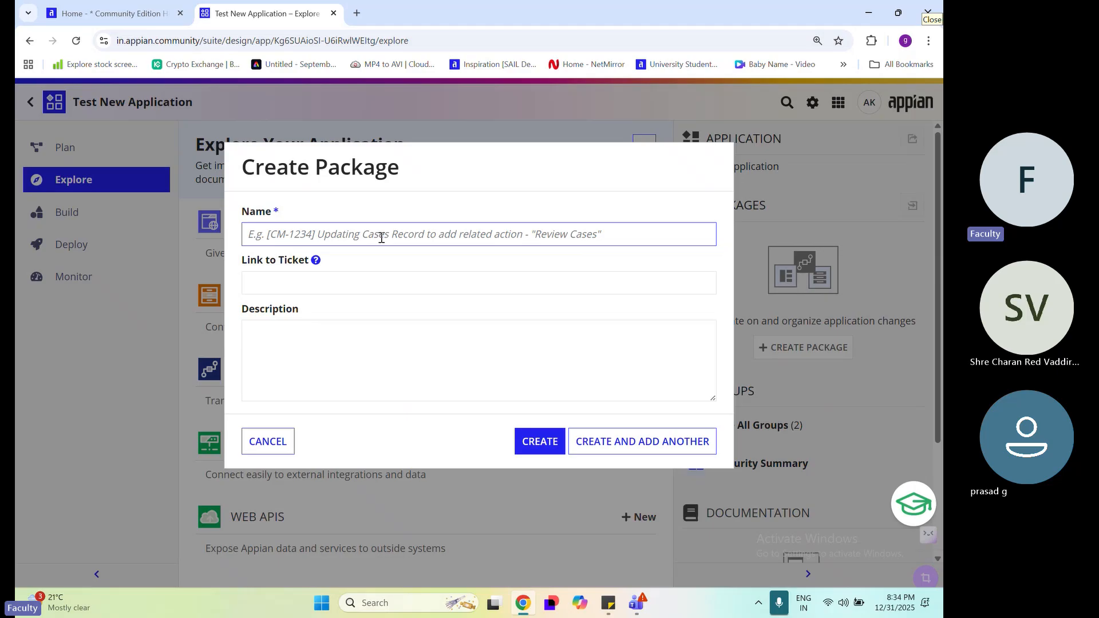
{"action": "type", "text": "es"}
{"action": "key", "text": "BackSpace"}
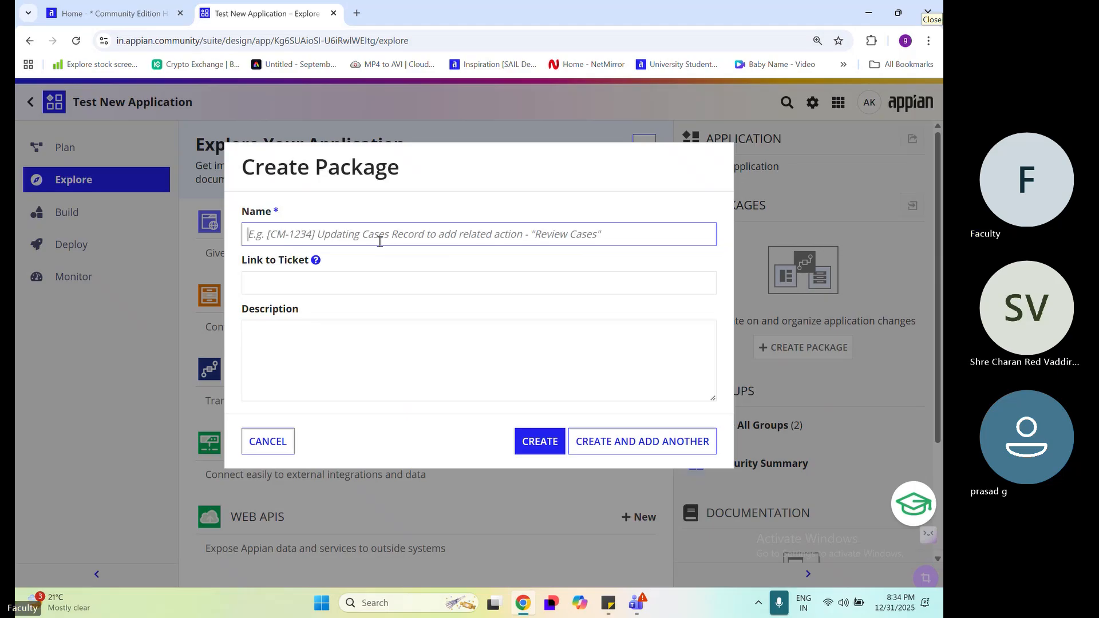
{"action": "type", "text": "New "}
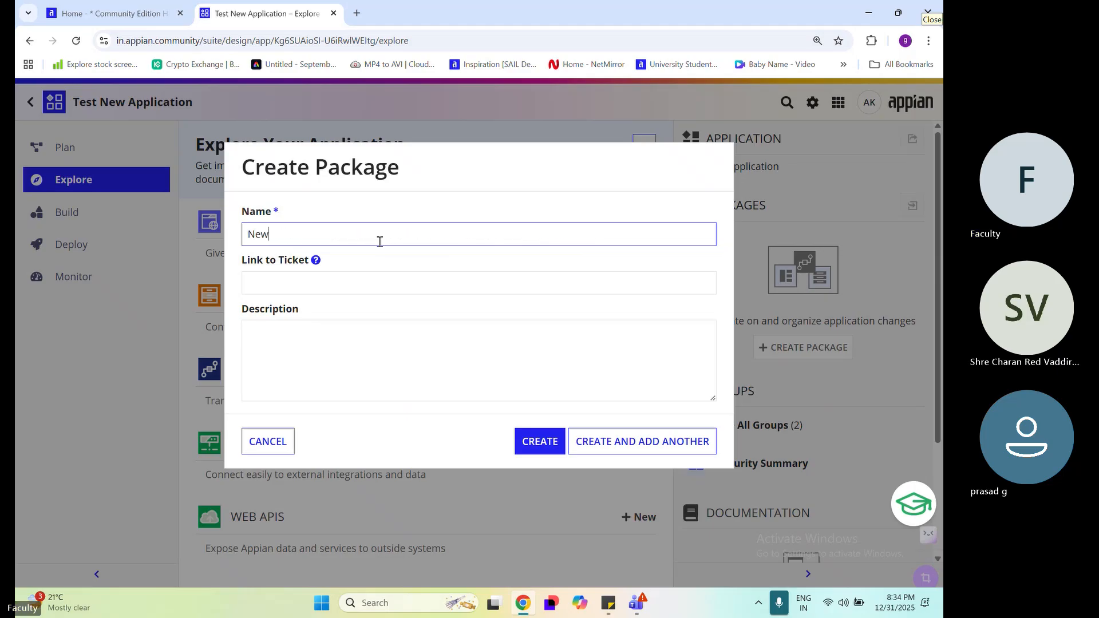
{"action": "type", "text": "Obj"}
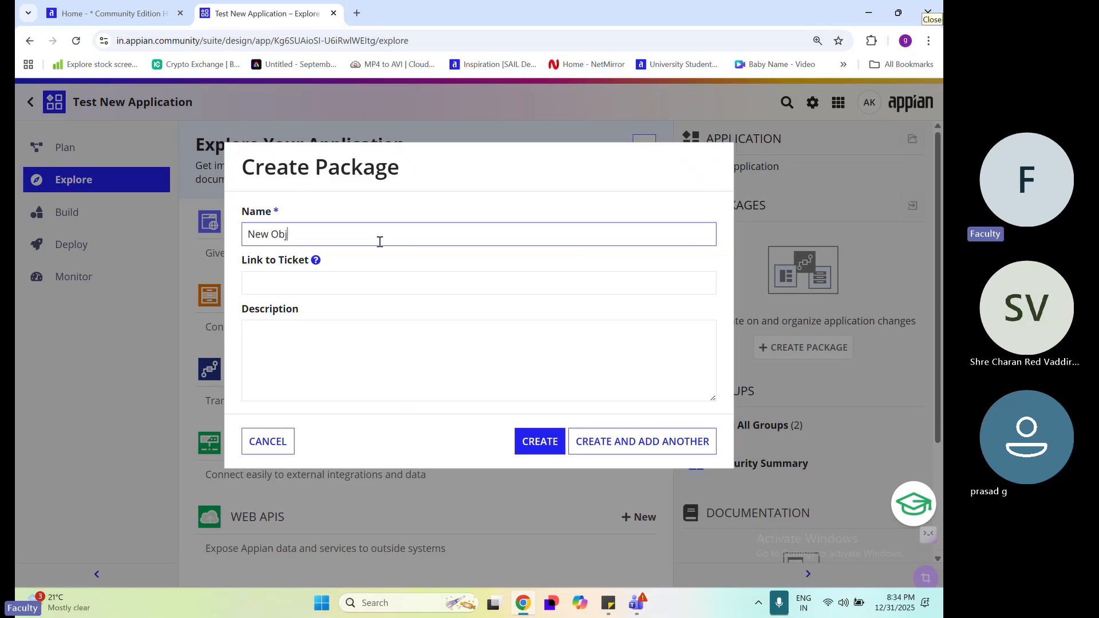
{"action": "type", "text": "ect"}
{"action": "left_click", "coordinate": [532, 326]}
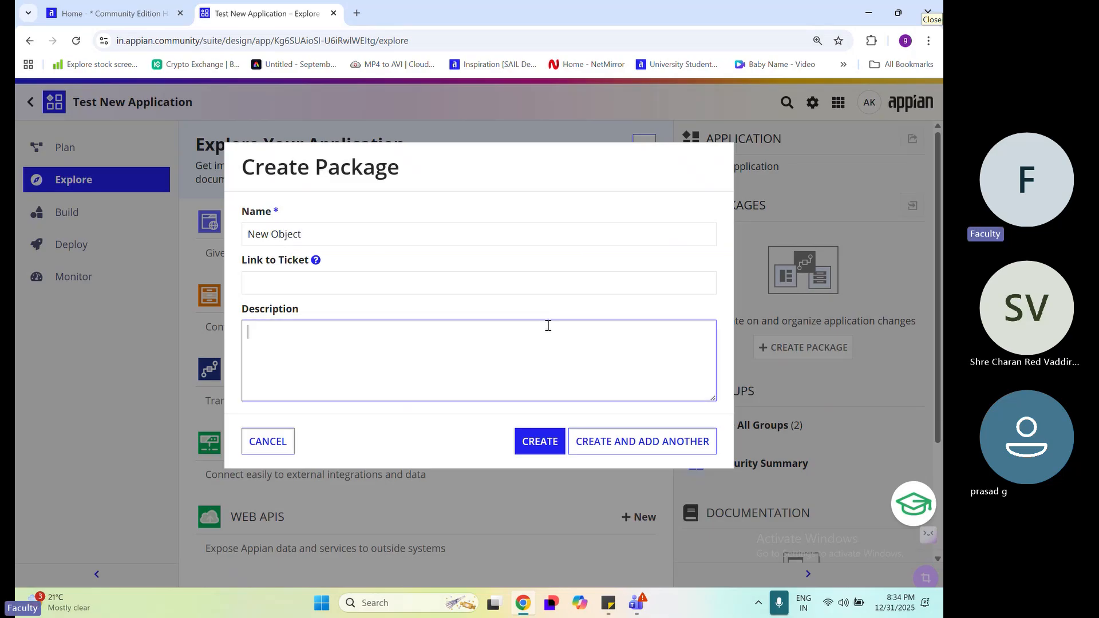
{"action": "left_click", "coordinate": [536, 448]}
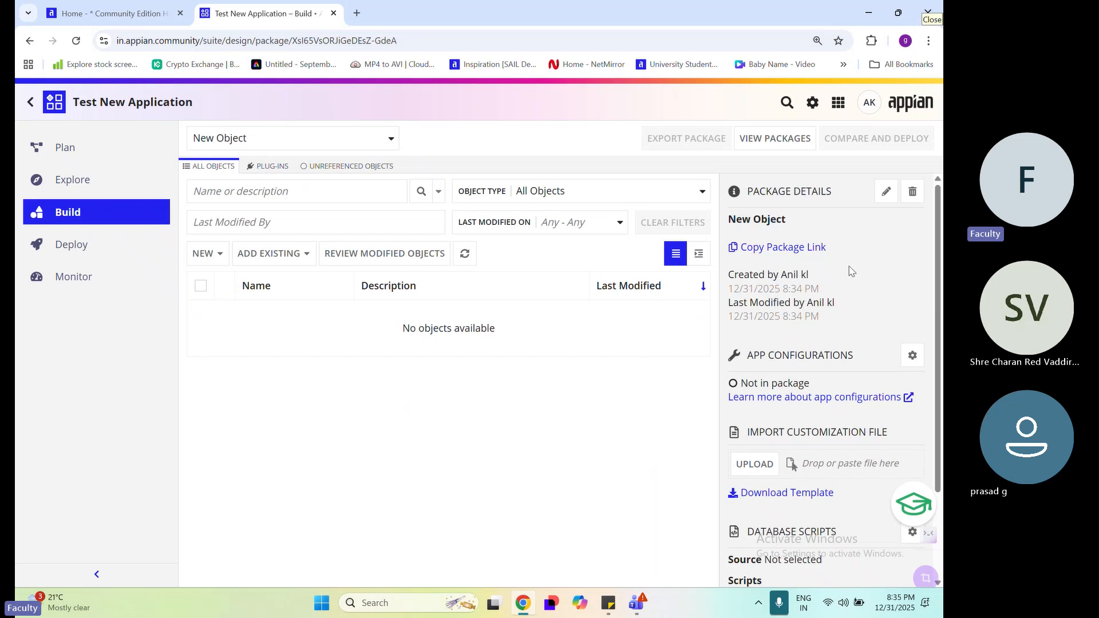
Delete the New Object package and return to the application's Explore page
{"action": "triple_click", "coordinate": [792, 224]}
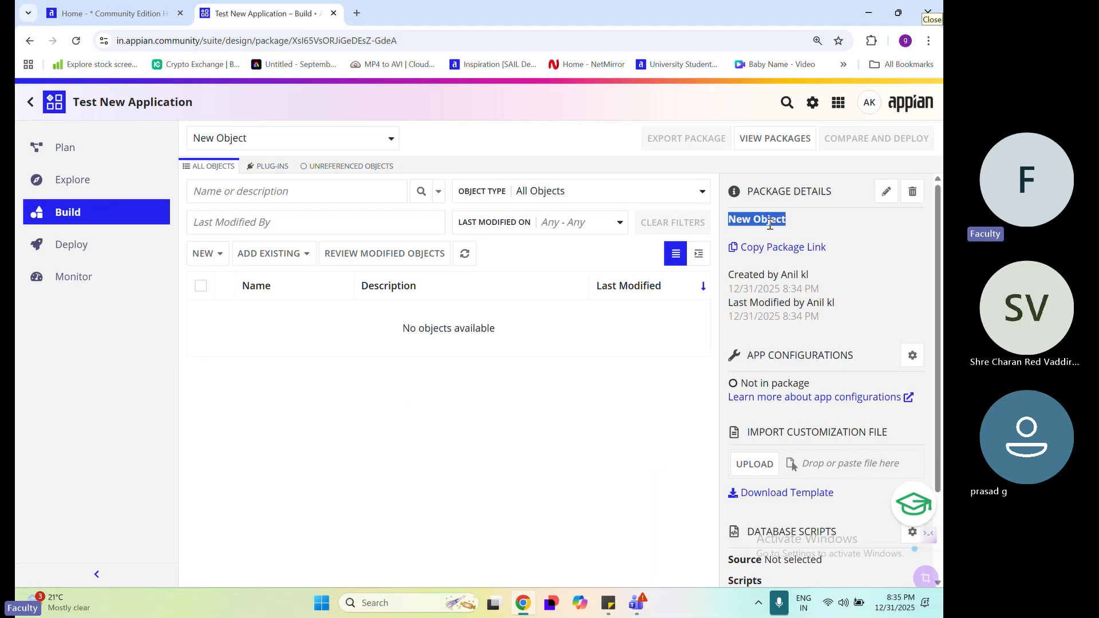
{"action": "left_click", "coordinate": [914, 197]}
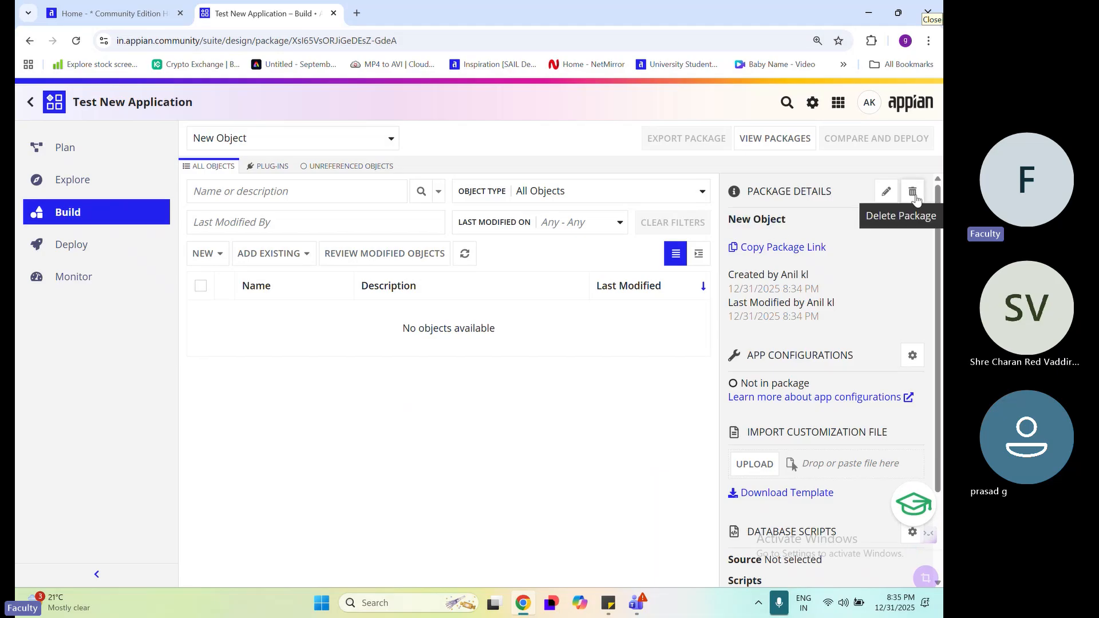
{"action": "left_click", "coordinate": [914, 199]}
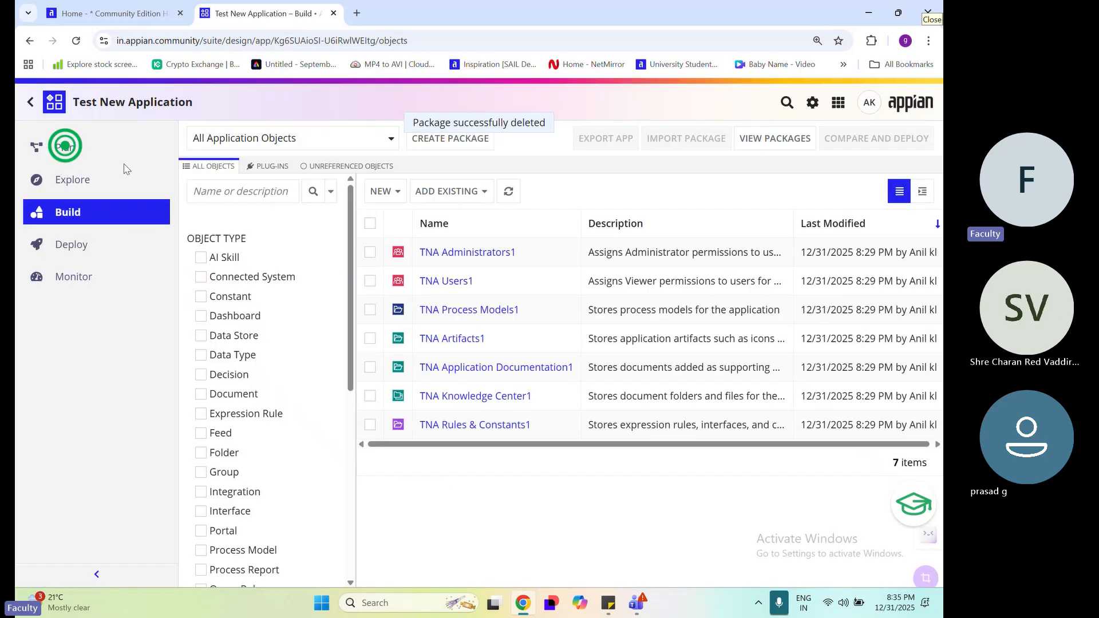
{"action": "left_click", "coordinate": [87, 178]}
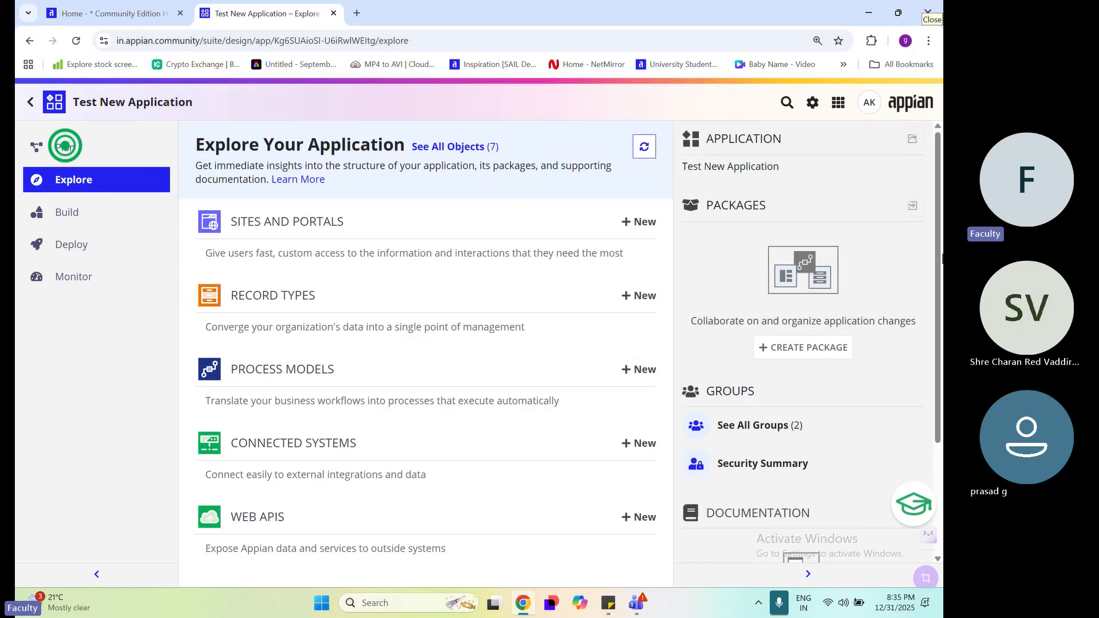
Look through the Groups and Documentation sections of the Explore page
{"action": "scroll", "coordinate": [850, 395], "scroll_direction": "down", "scroll_amount": 1}
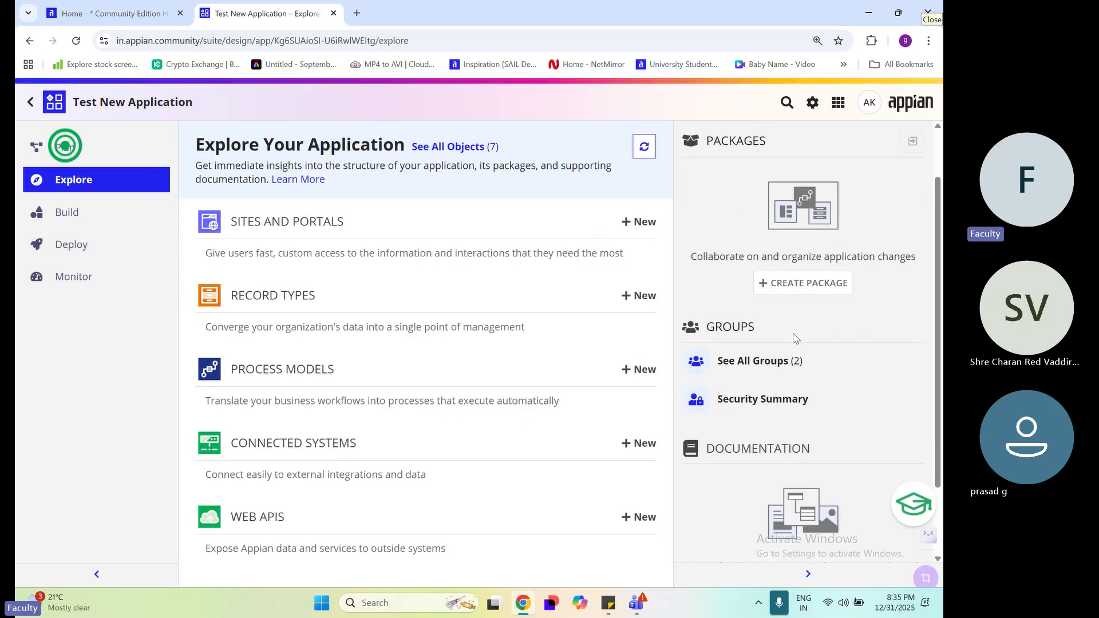
{"action": "left_click_drag", "start_coordinate": [754, 327], "coordinate": [702, 338]}
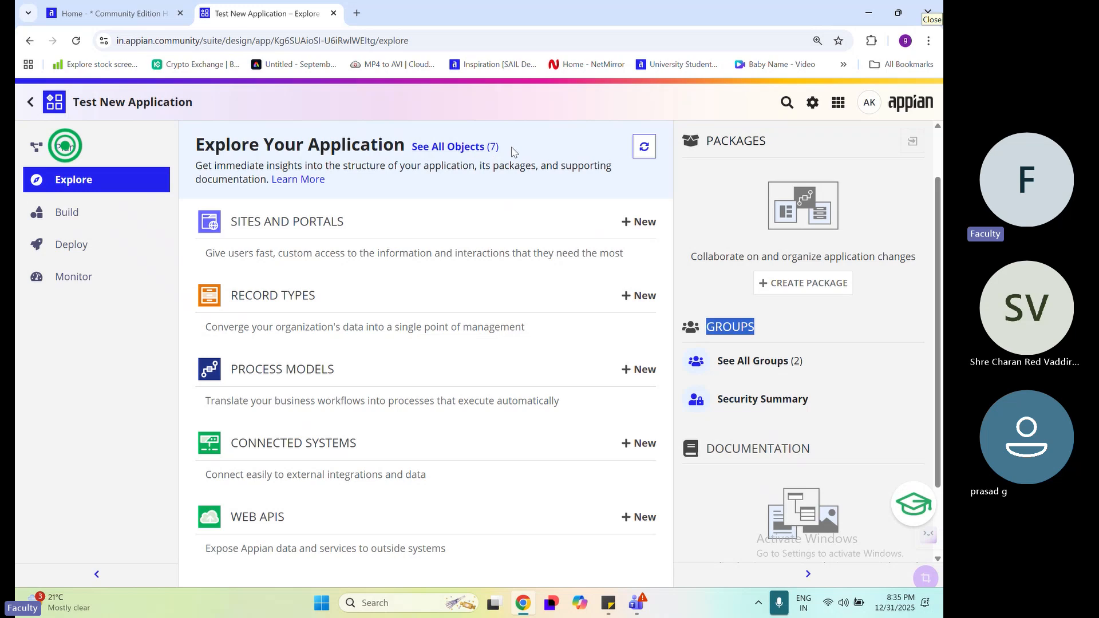
{"action": "left_click_drag", "start_coordinate": [514, 150], "coordinate": [409, 152]}
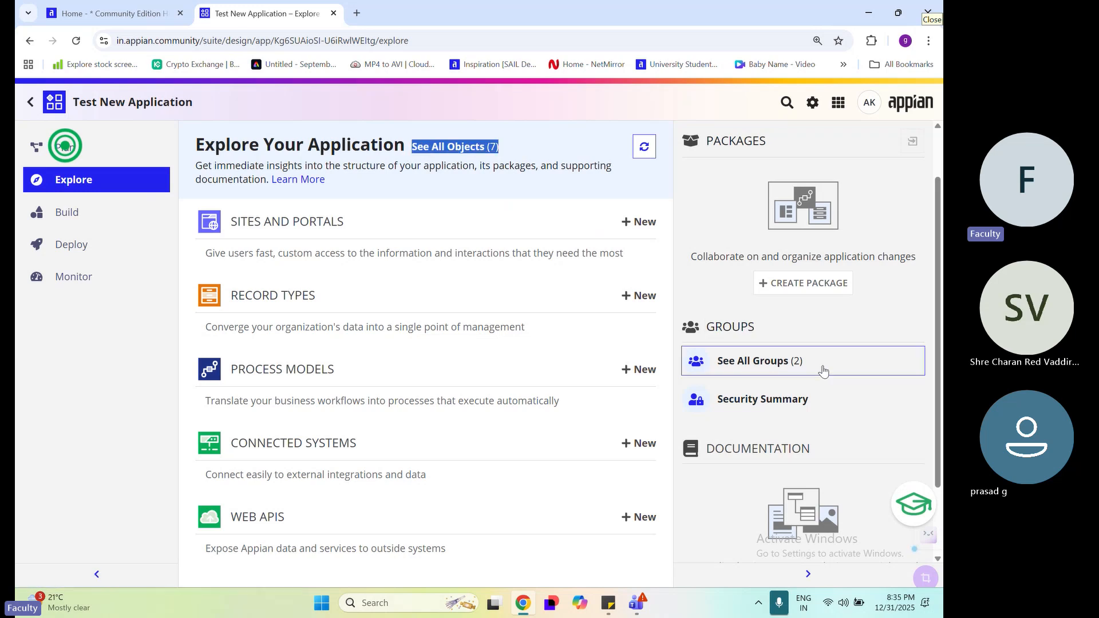
{"action": "scroll", "coordinate": [822, 371], "scroll_direction": "down", "scroll_amount": 2}
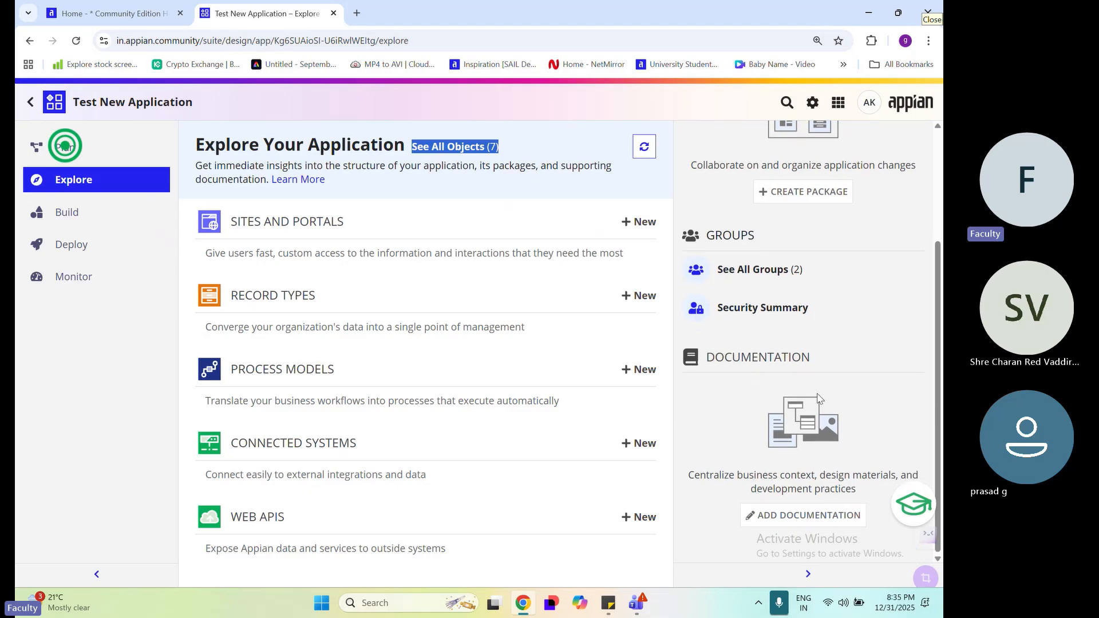
{"action": "scroll", "coordinate": [818, 423], "scroll_direction": "up", "scroll_amount": 3}
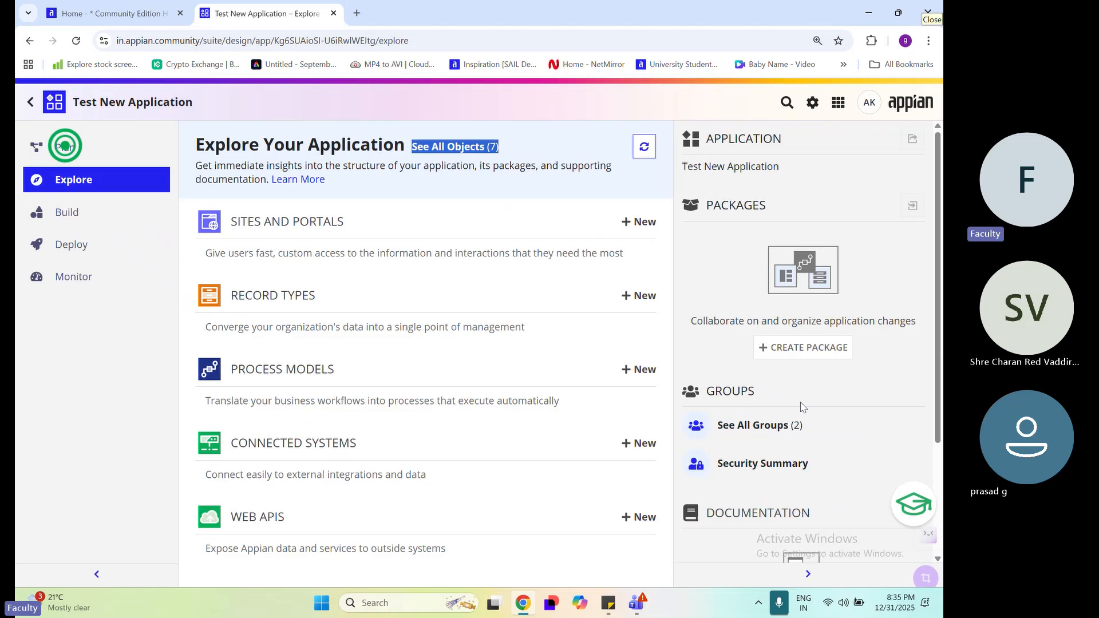
{"action": "left_click", "coordinate": [245, 159]}
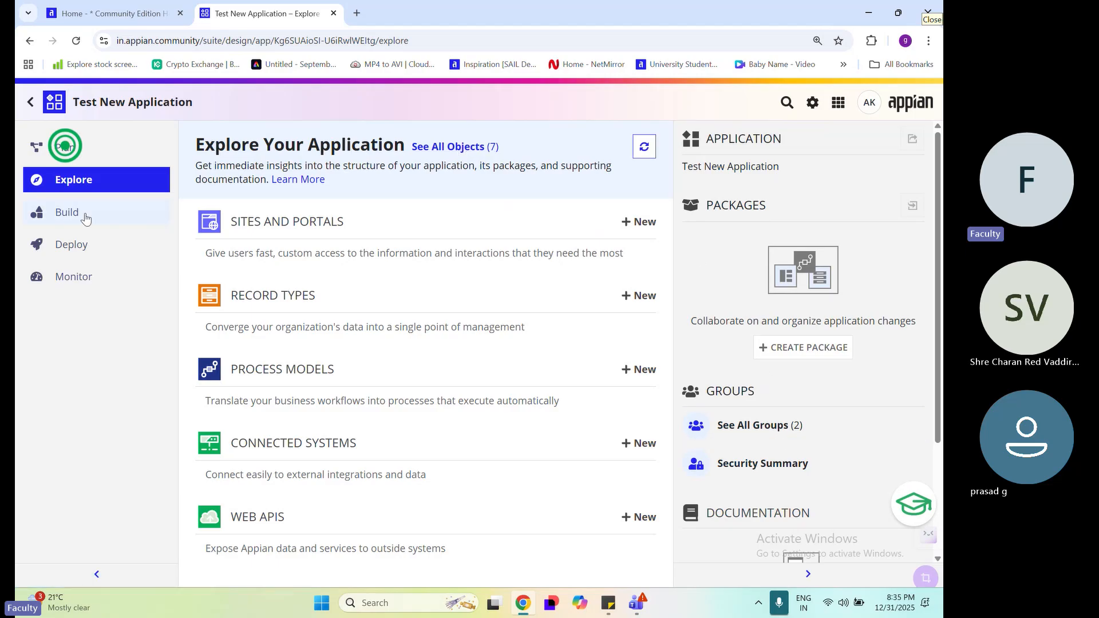
Open the full list of the application's objects and collapse the side navigation to widen it
{"action": "left_click", "coordinate": [466, 149]}
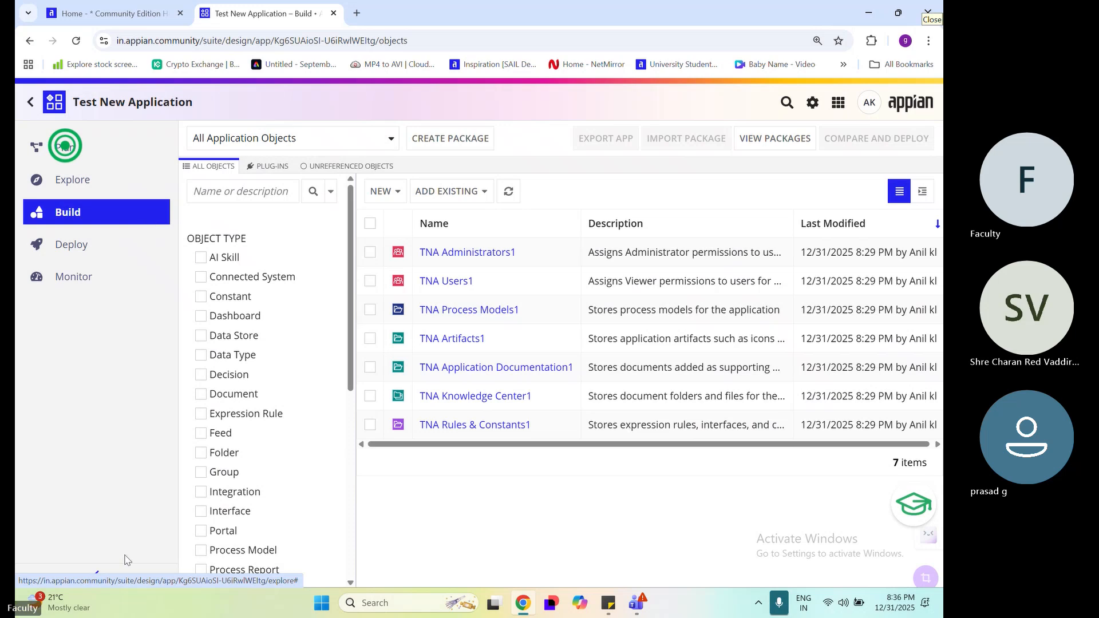
{"action": "left_click", "coordinate": [90, 581]}
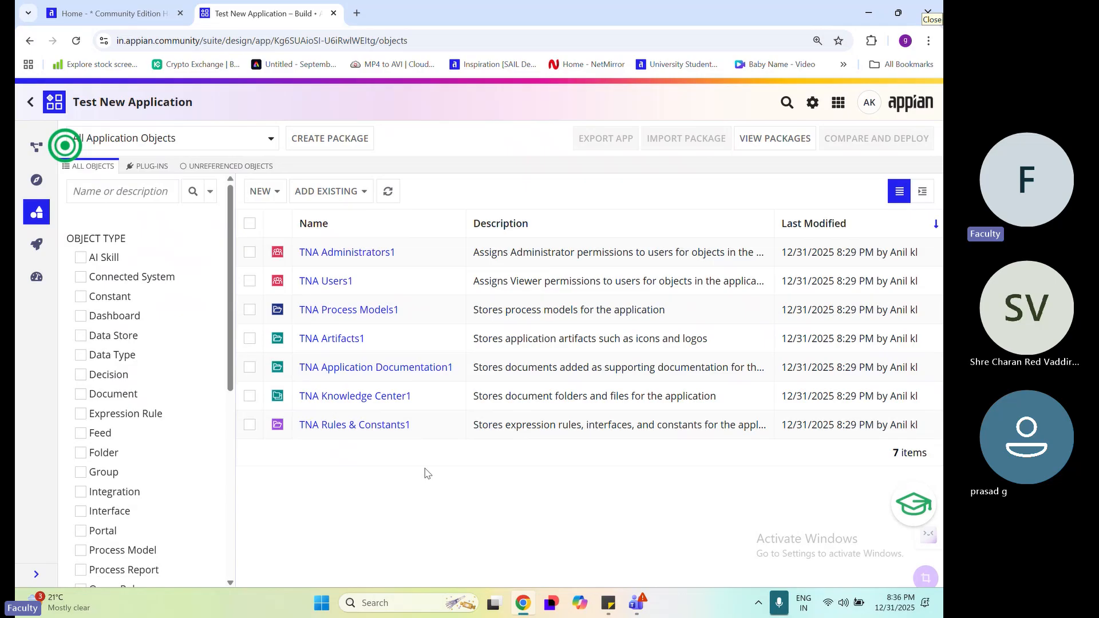
{"action": "left_click_drag", "start_coordinate": [890, 454], "coordinate": [942, 457]}
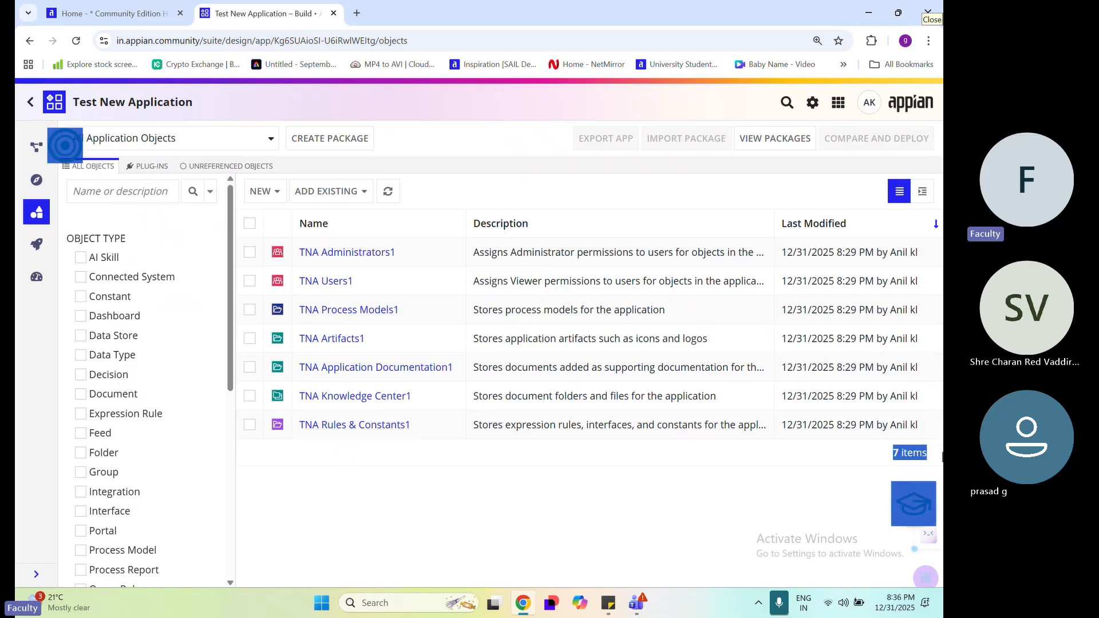
{"action": "left_click", "coordinate": [533, 456]}
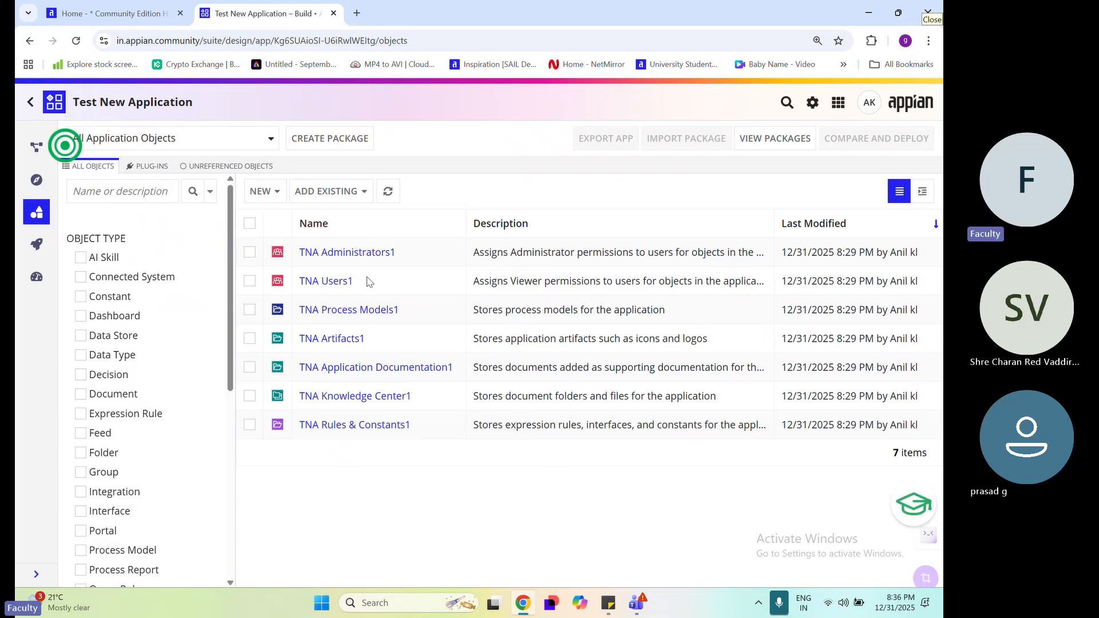
Review the generated groups and folders in the object list, including the descriptions of TNA Administrators1 and TNA Artifacts1
{"action": "left_click_drag", "start_coordinate": [373, 286], "coordinate": [299, 251]}
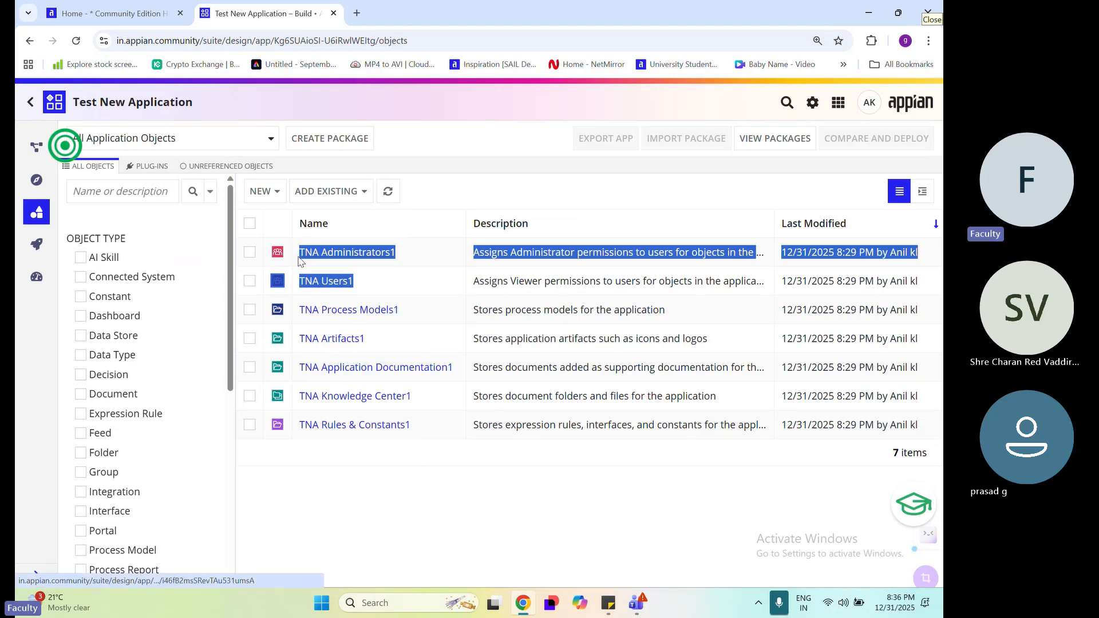
{"action": "left_click", "coordinate": [462, 191]}
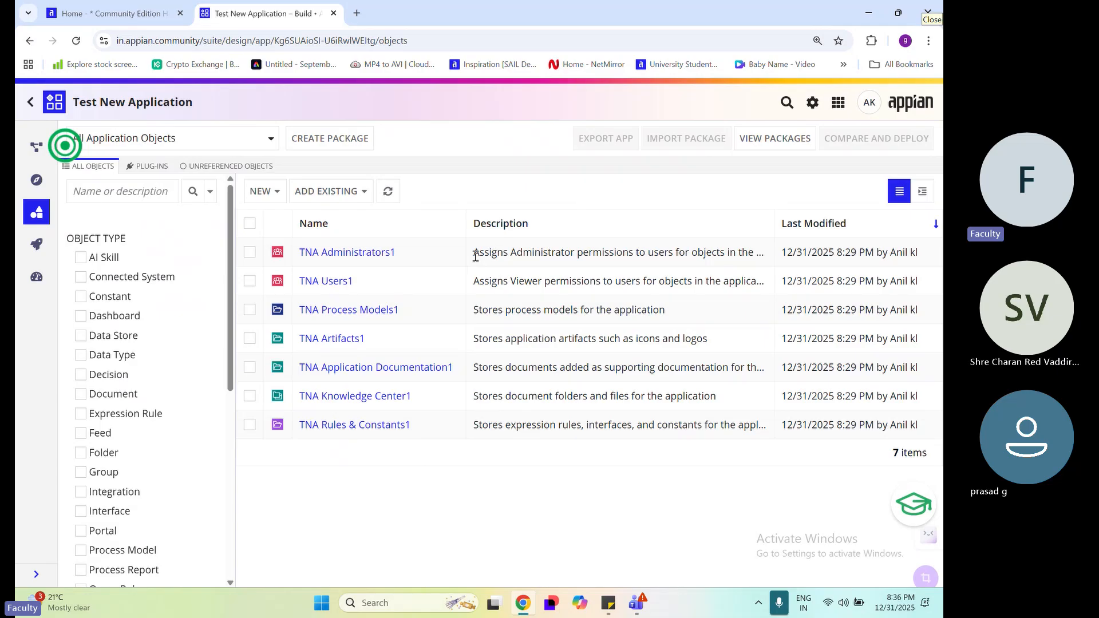
{"action": "left_click_drag", "start_coordinate": [475, 257], "coordinate": [753, 253]}
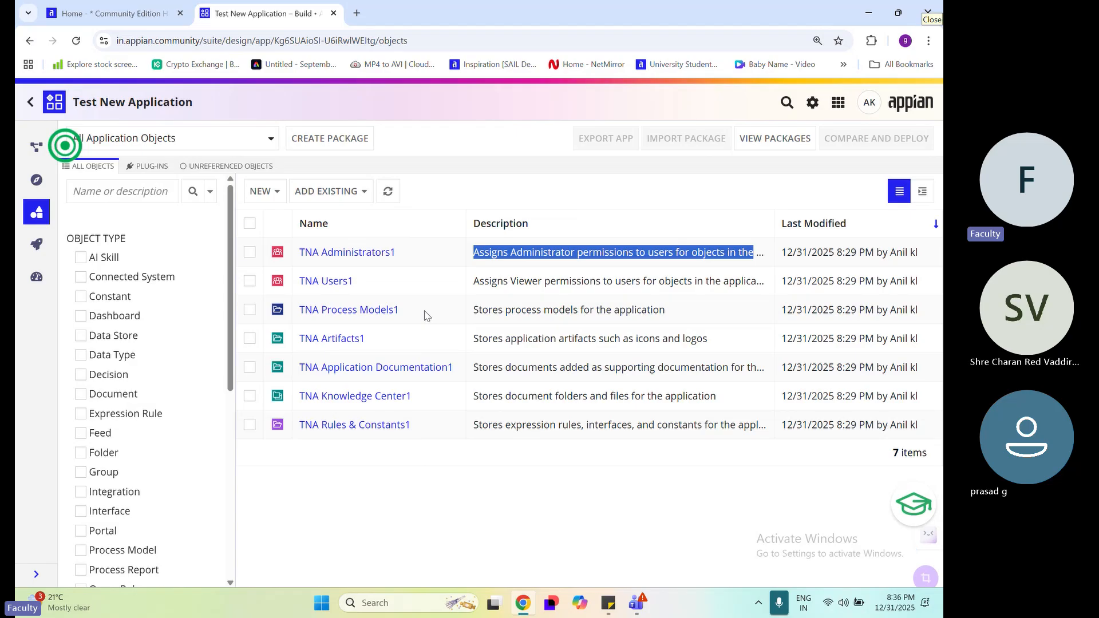
{"action": "left_click_drag", "start_coordinate": [418, 310], "coordinate": [513, 486]}
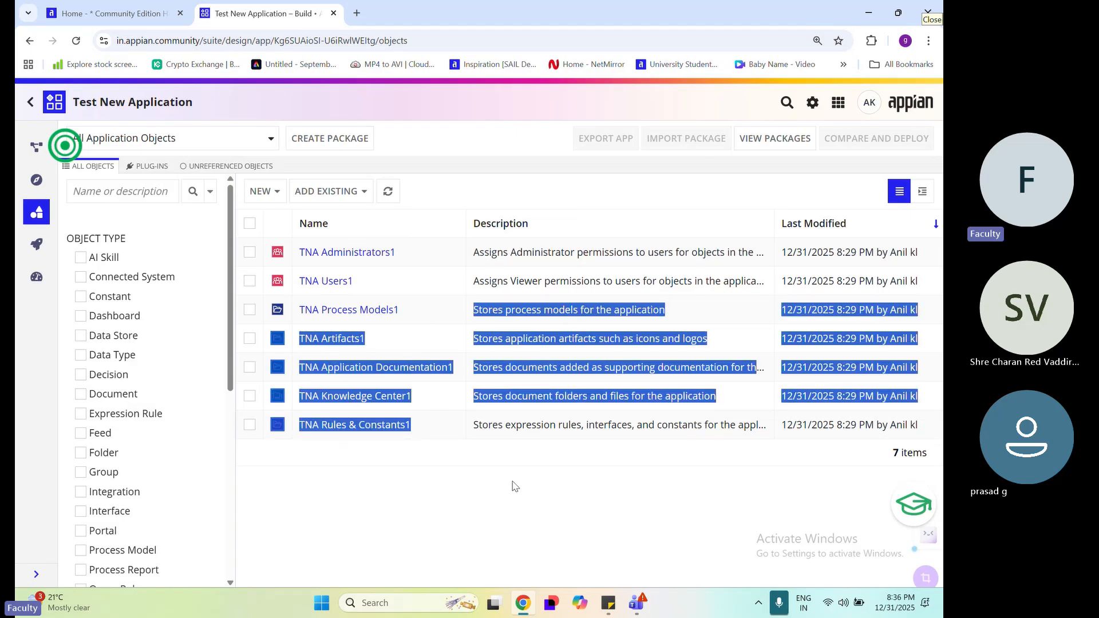
{"action": "left_click", "coordinate": [512, 486]}
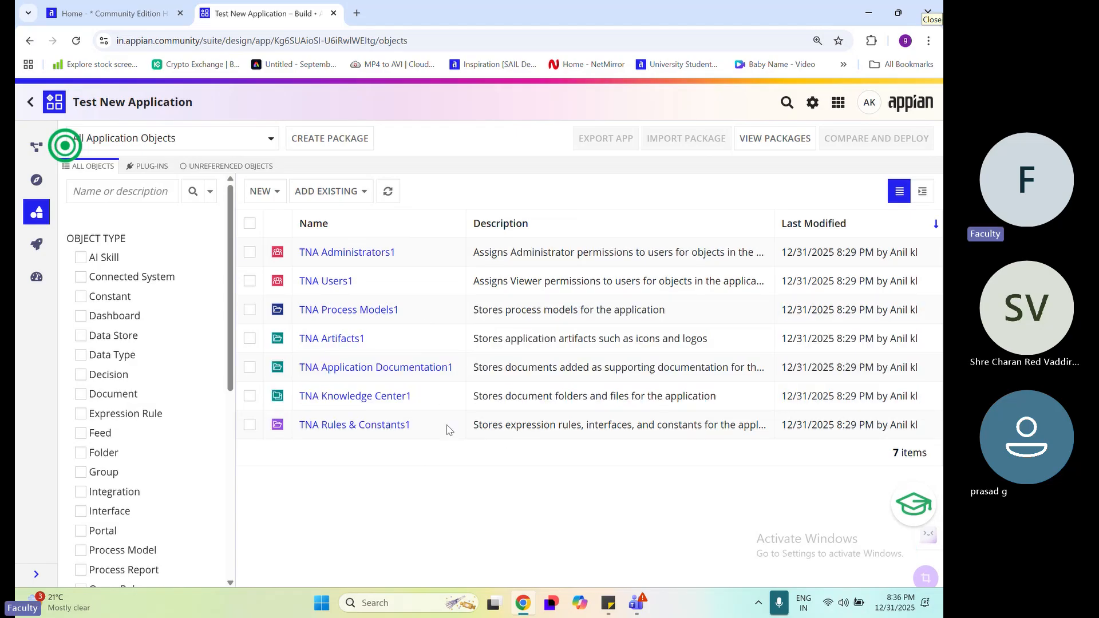
{"action": "left_click_drag", "start_coordinate": [448, 429], "coordinate": [264, 320]}
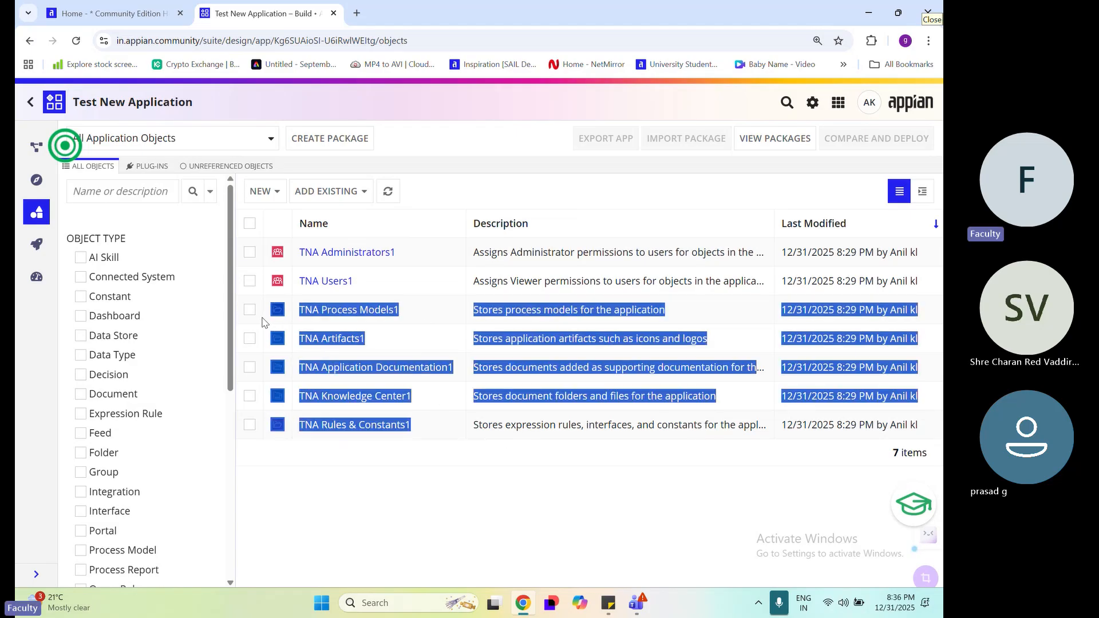
{"action": "left_click", "coordinate": [518, 475]}
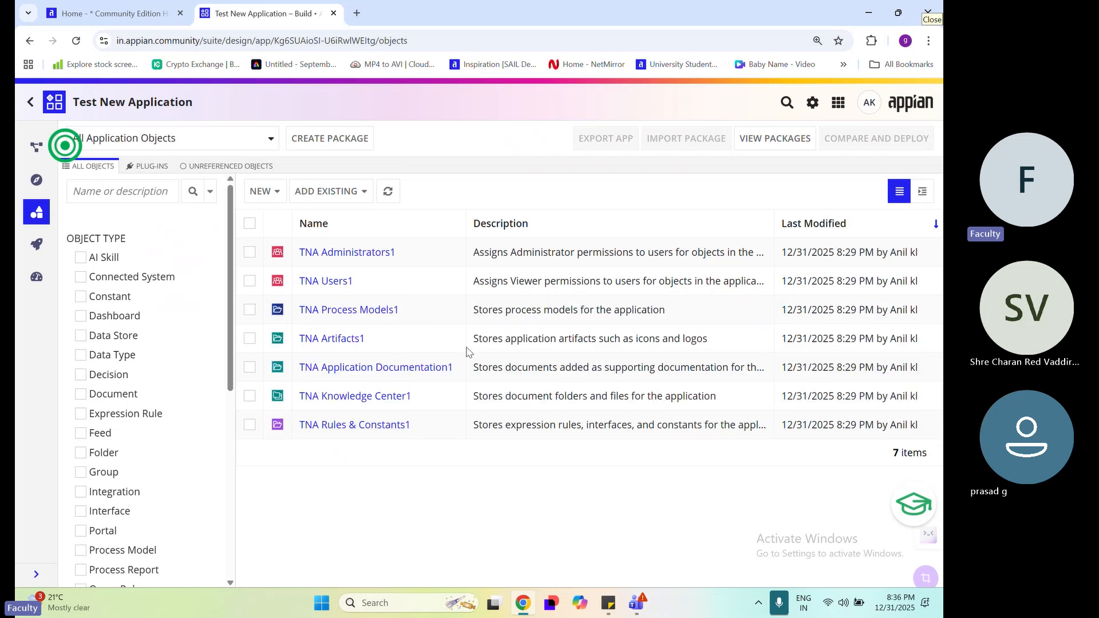
{"action": "left_click_drag", "start_coordinate": [473, 346], "coordinate": [607, 342]}
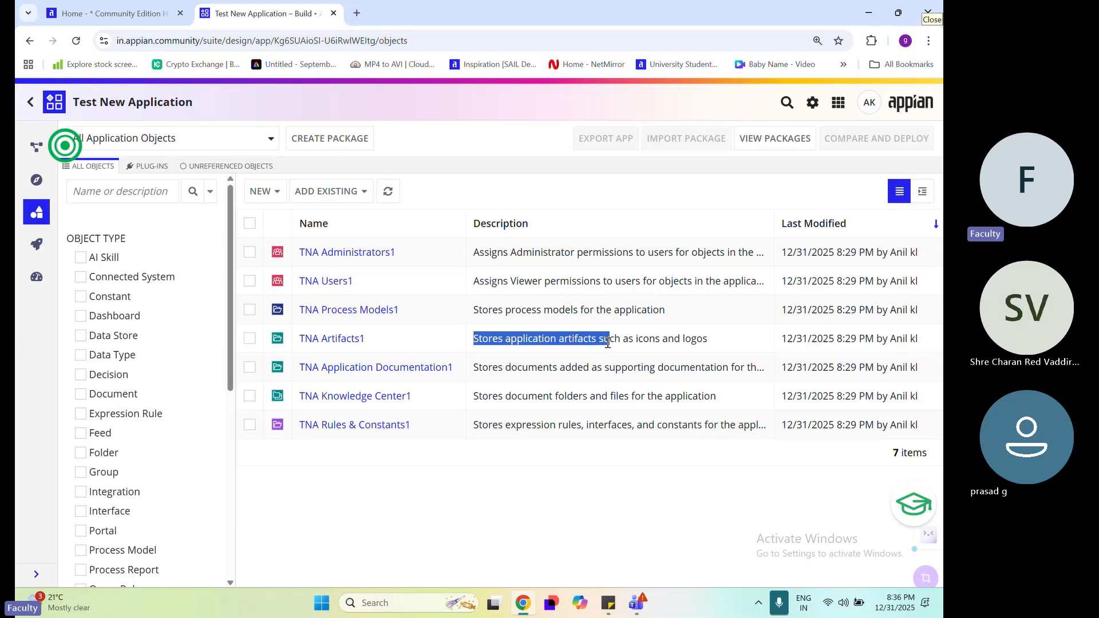
{"action": "left_click", "coordinate": [468, 342]}
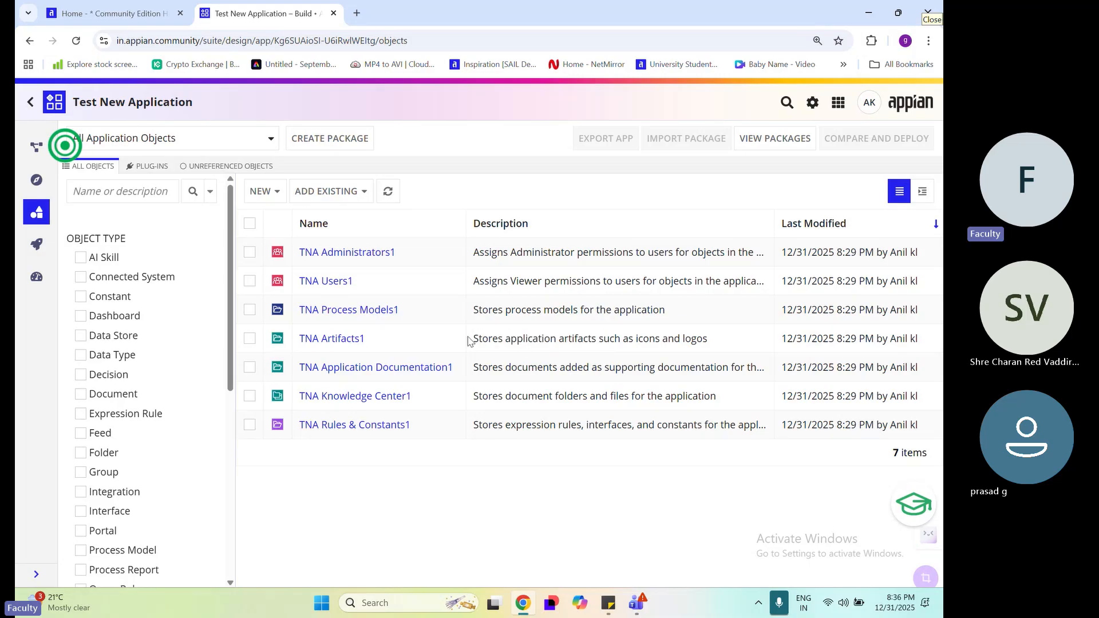
Read the TNA Artifacts1 folder's name and description in the application's object list
{"action": "left_click_drag", "start_coordinate": [476, 340], "coordinate": [709, 342]}
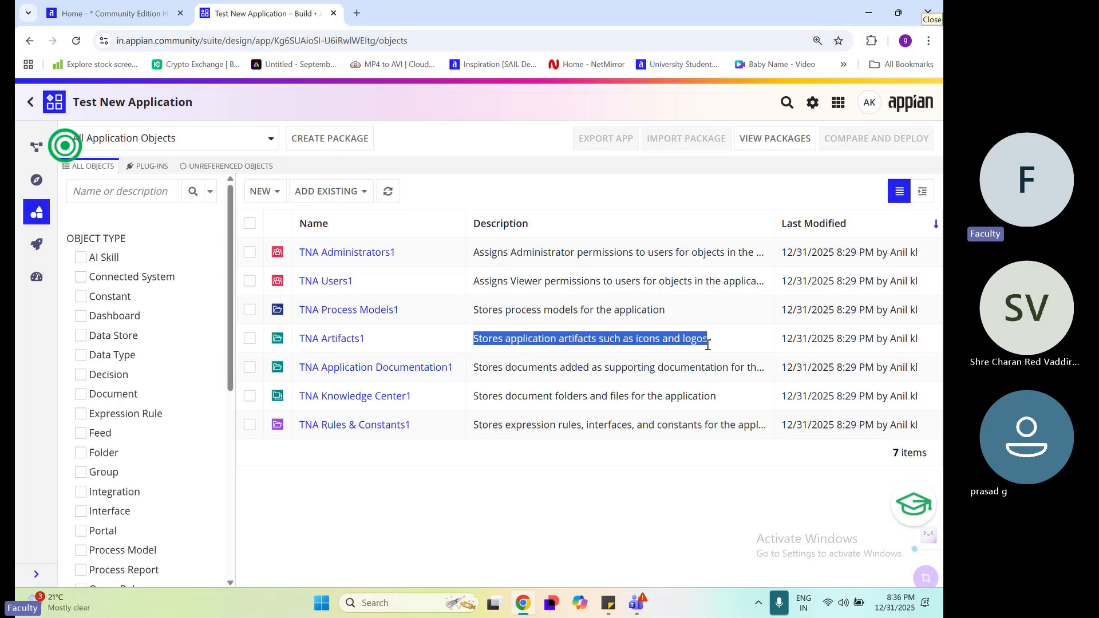
{"action": "left_click", "coordinate": [606, 453]}
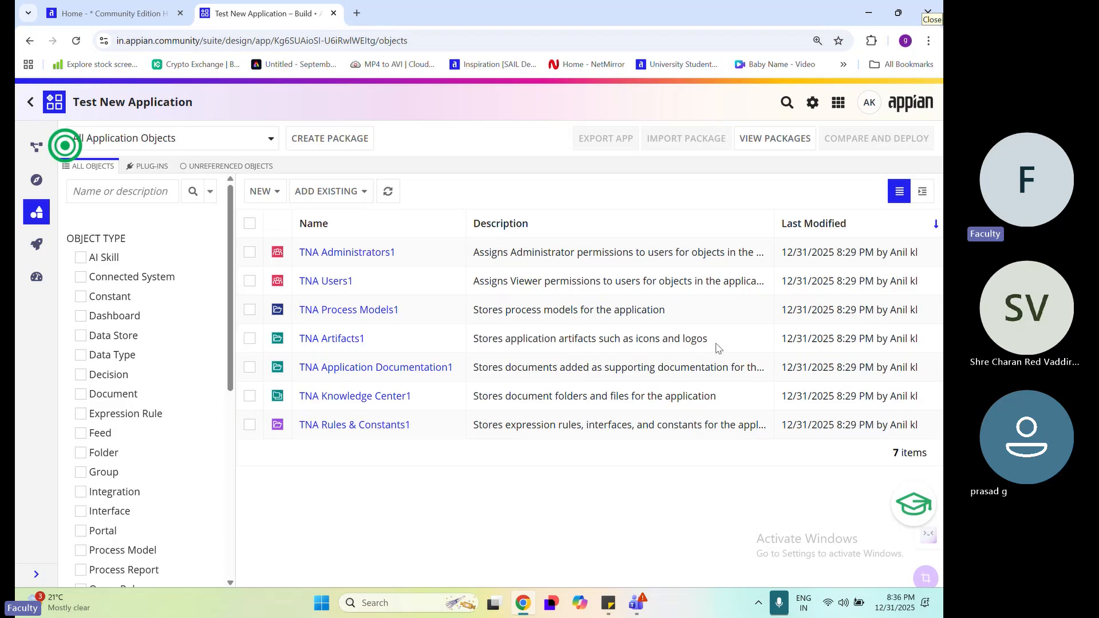
{"action": "left_click_drag", "start_coordinate": [716, 342], "coordinate": [476, 340]}
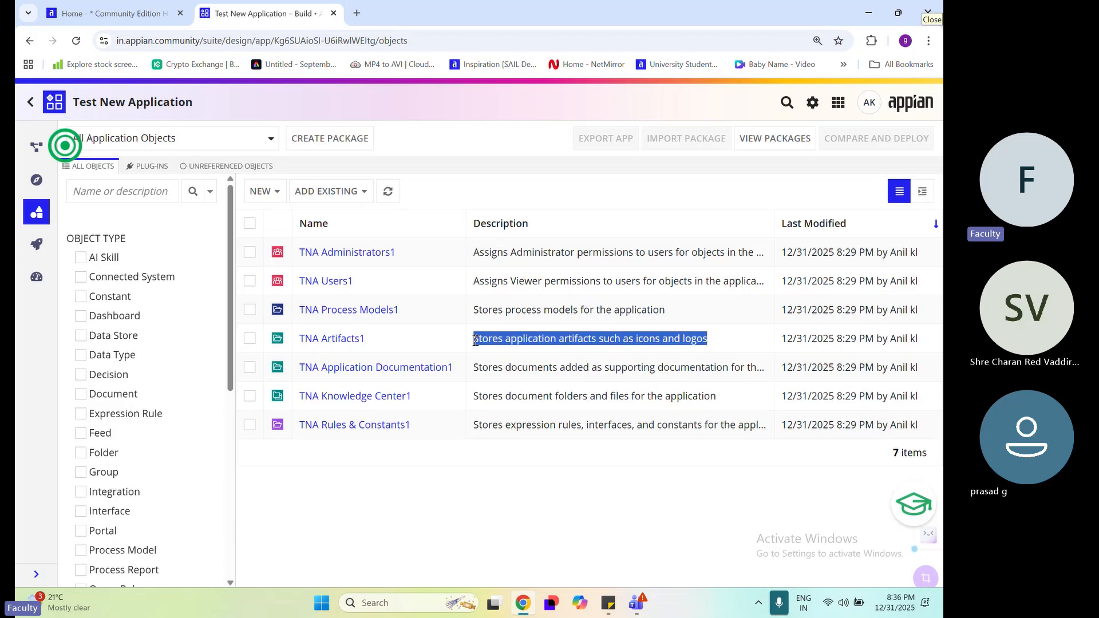
{"action": "left_click_drag", "start_coordinate": [372, 346], "coordinate": [290, 344]}
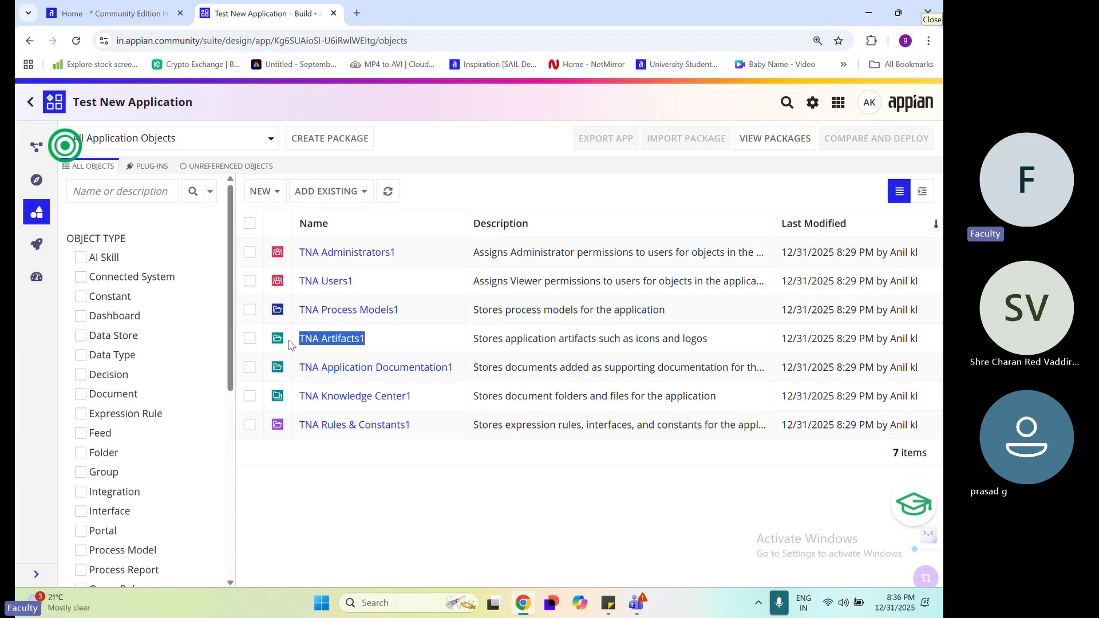
{"action": "left_click", "coordinate": [448, 343]}
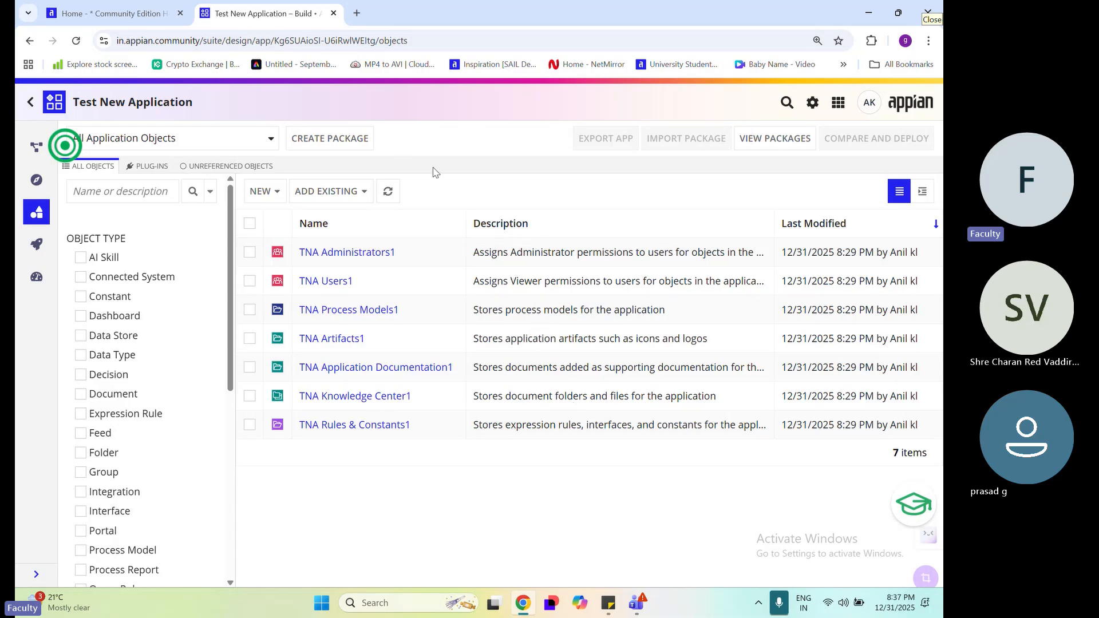
Enlarge the page display and return from Test New Application to the Appian Designer home page
{"action": "key", "text": "ctrl+plus"}
{"action": "key", "text": "ctrl+plus"}
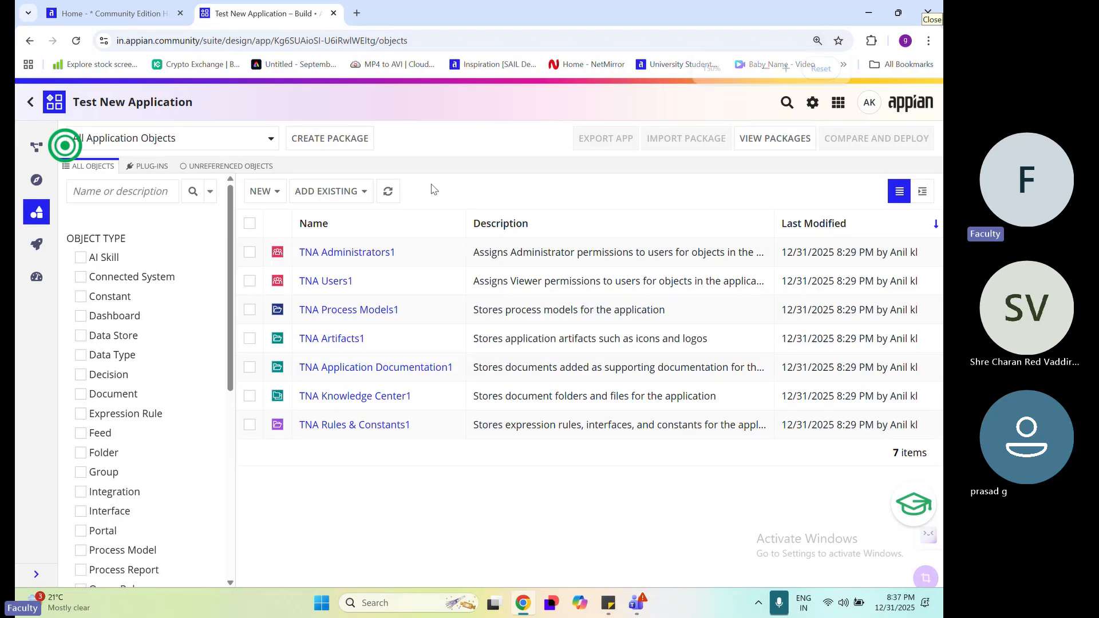
{"action": "left_click_drag", "start_coordinate": [296, 117], "coordinate": [95, 119]}
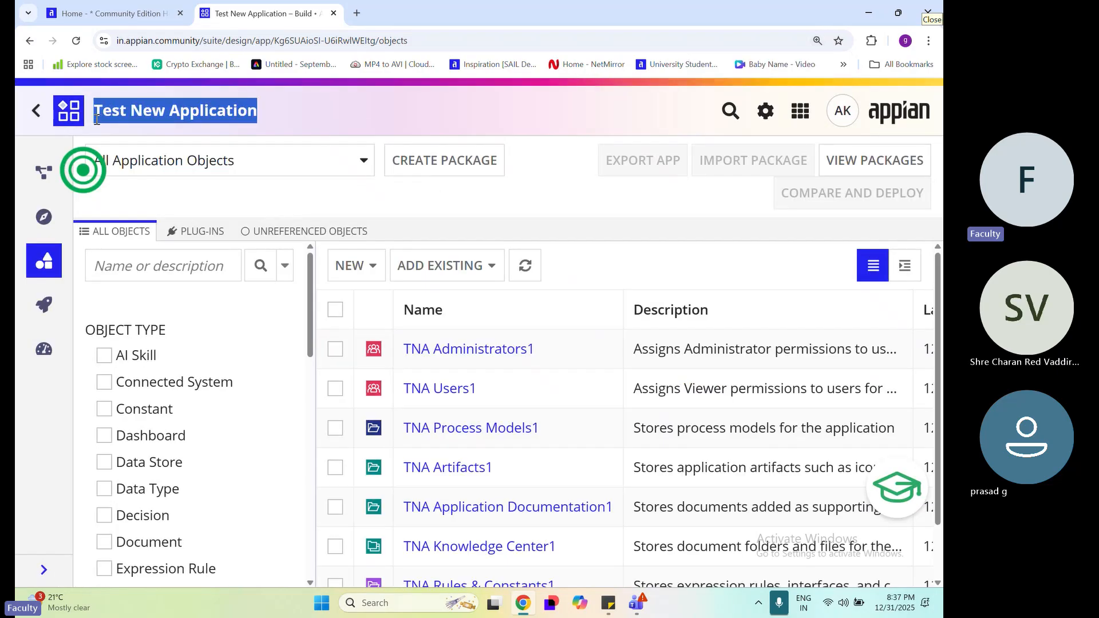
{"action": "left_click", "coordinate": [34, 113]}
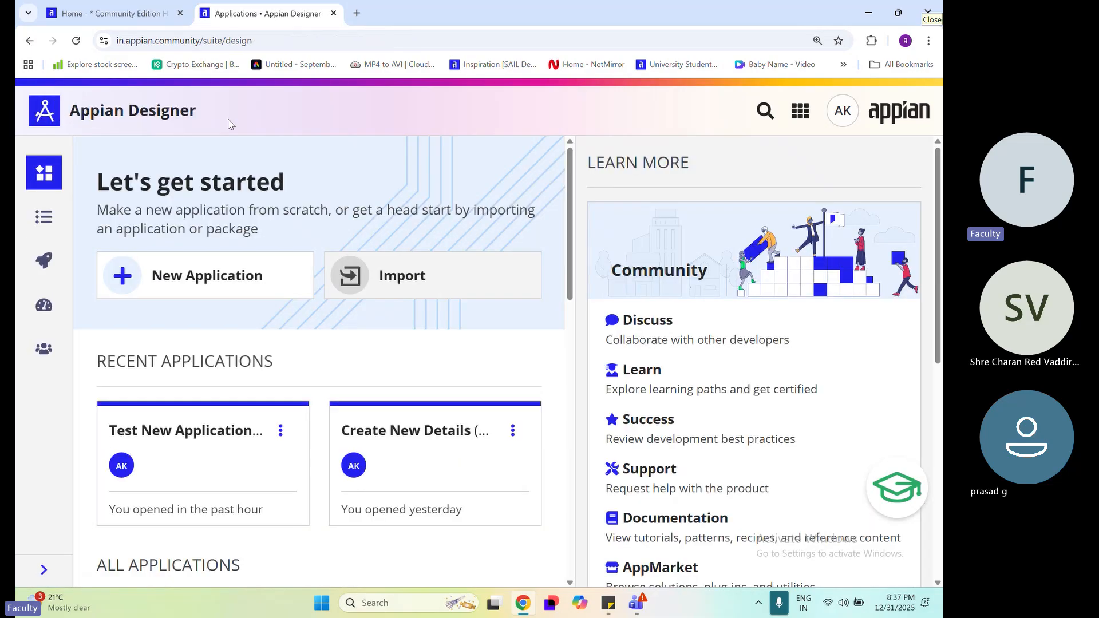
{"action": "left_click_drag", "start_coordinate": [224, 114], "coordinate": [63, 111]}
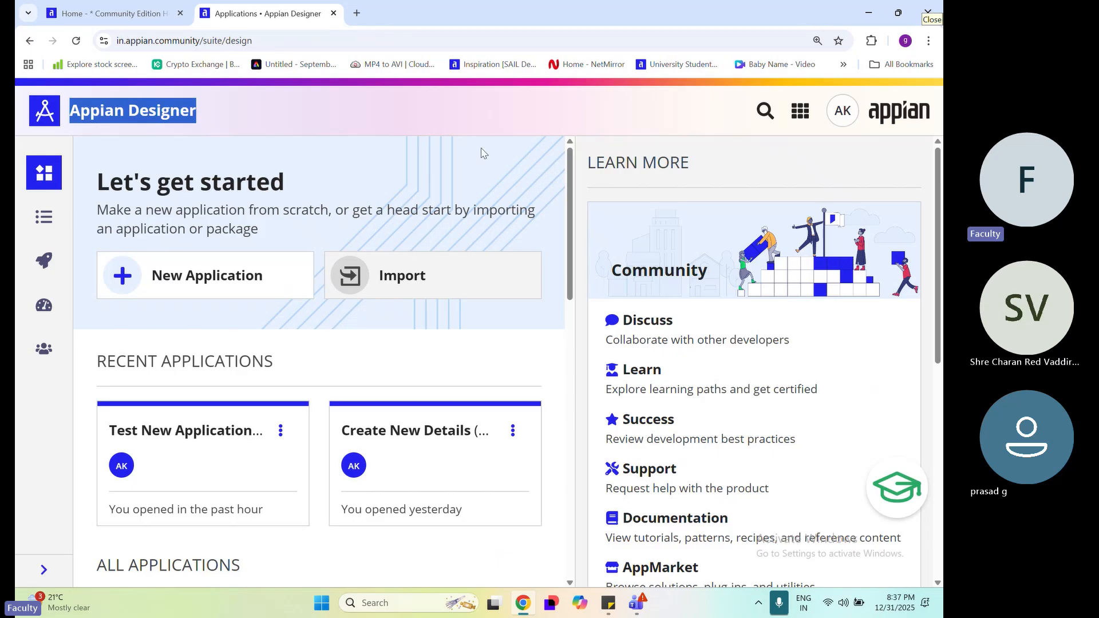
Bring the All Applications list into view, locate Test New Application and adjust the page zoom for readability
{"action": "key", "text": "ctrl+minus"}
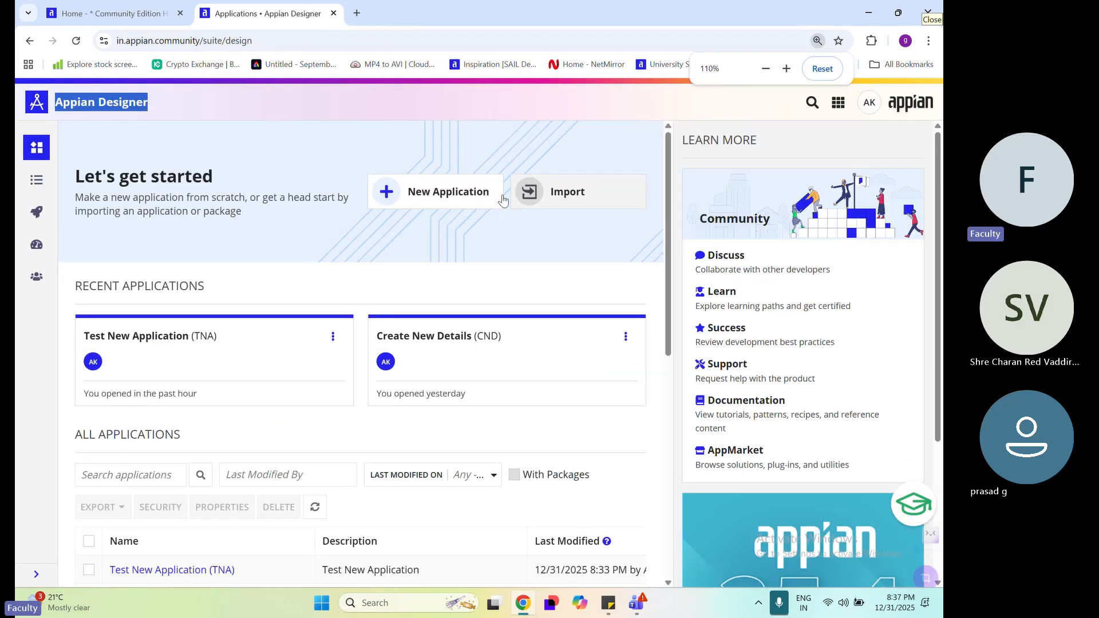
{"action": "scroll", "coordinate": [385, 326], "scroll_direction": "down", "scroll_amount": 2}
{"action": "left_click_drag", "start_coordinate": [235, 395], "coordinate": [109, 395]}
{"action": "left_click_drag", "start_coordinate": [68, 262], "coordinate": [204, 264]}
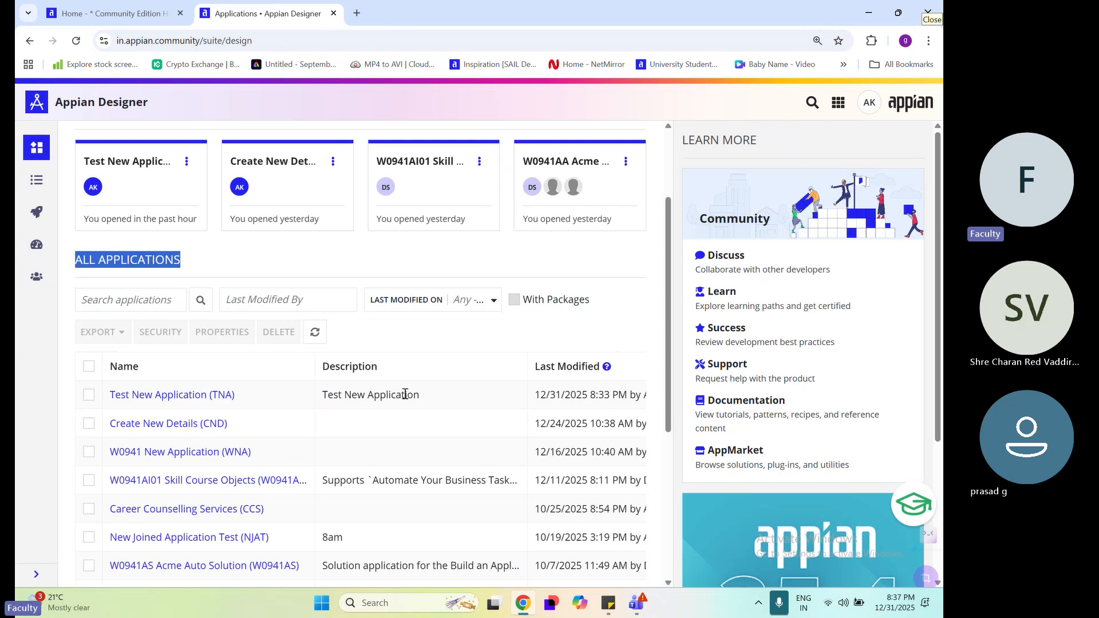
{"action": "key", "text": "ctrl+minus"}
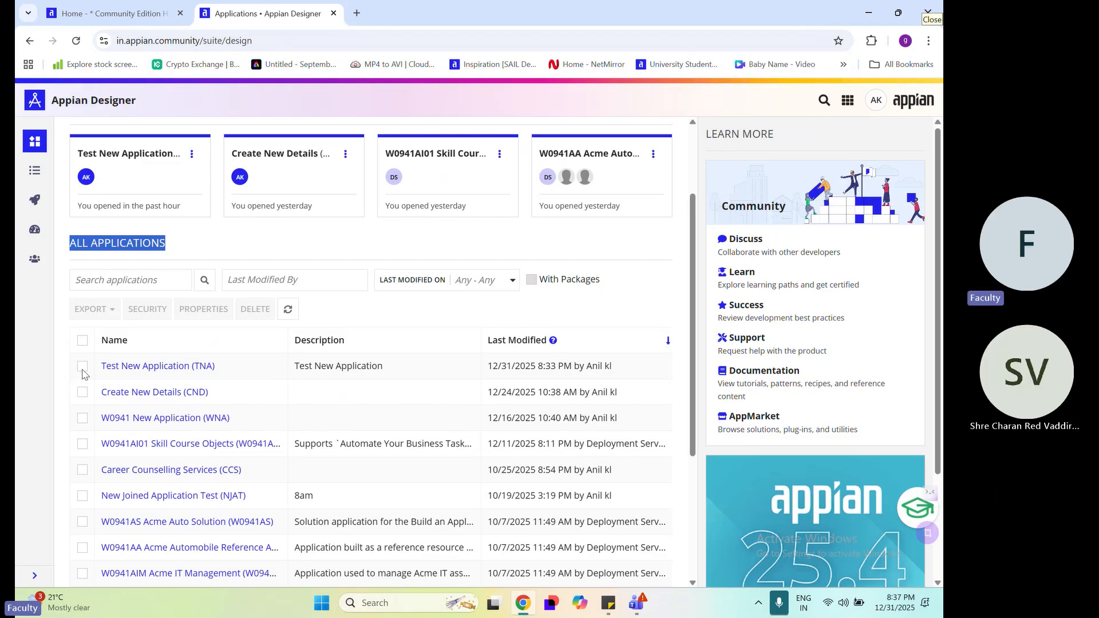
{"action": "key", "text": "ctrl+plus"}
{"action": "key", "text": "ctrl+plus"}
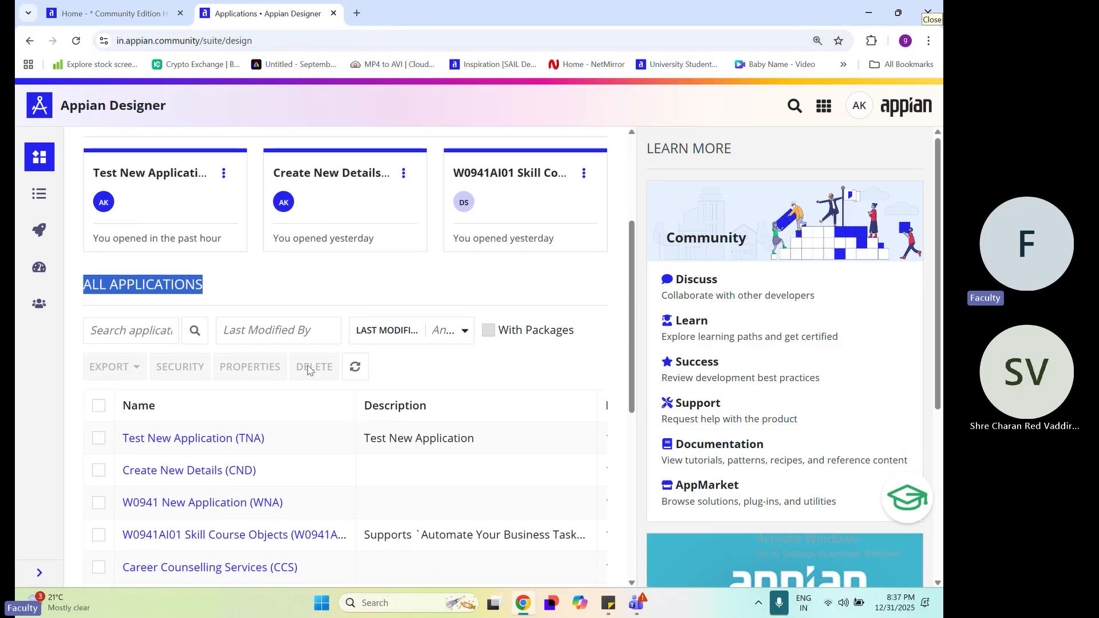
Open the delete confirmation for Test New Application, read its warning about associated items, and cancel the deletion
{"action": "left_click", "coordinate": [100, 439]}
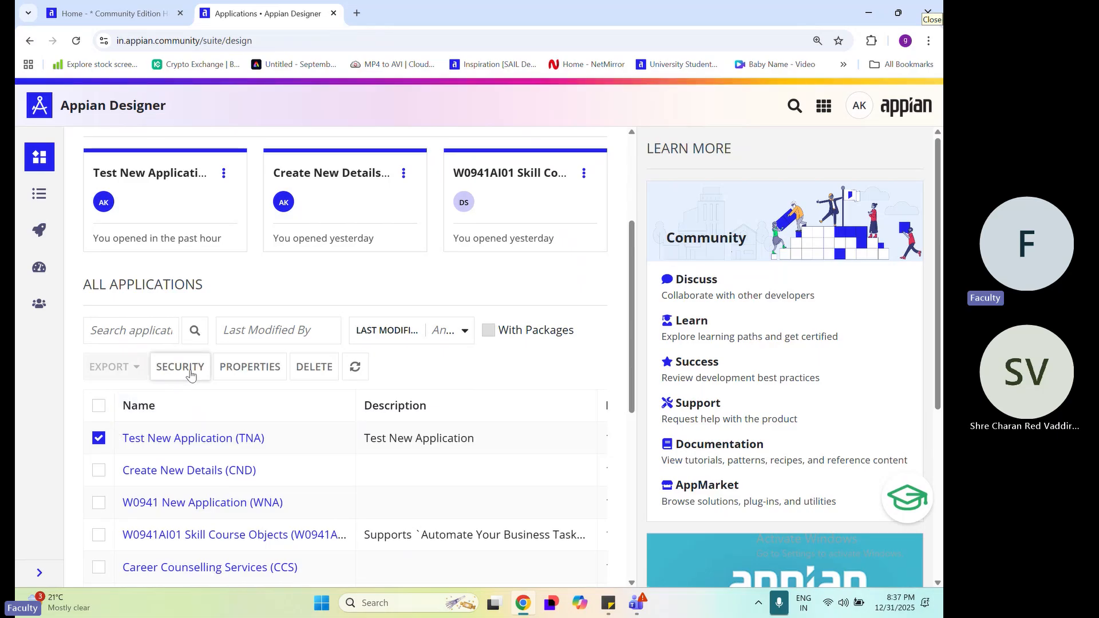
{"action": "left_click", "coordinate": [314, 368]}
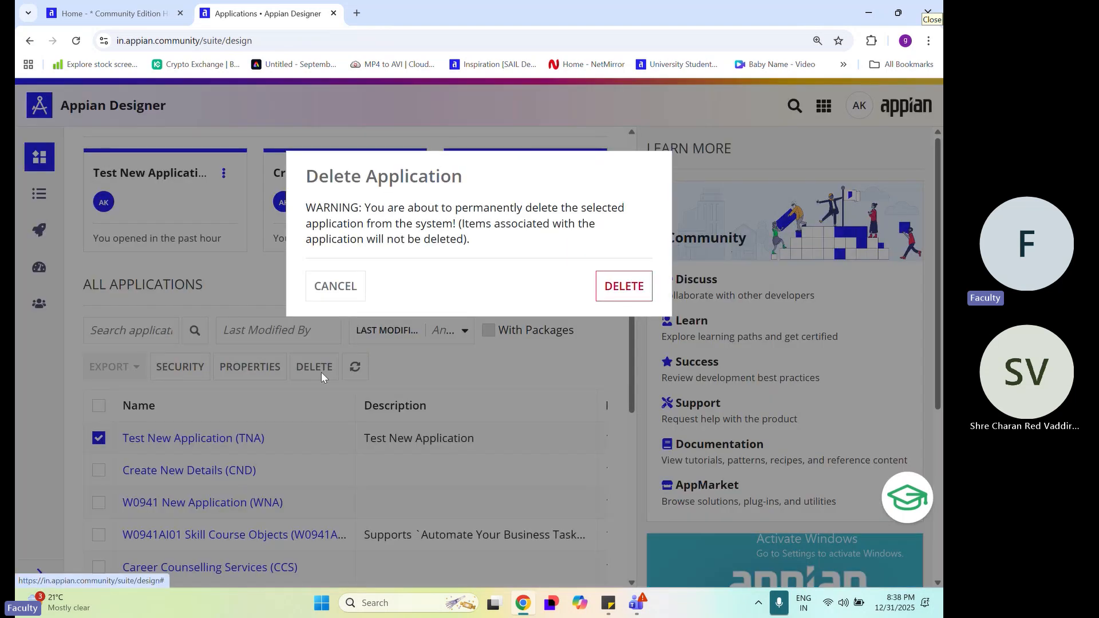
{"action": "left_click_drag", "start_coordinate": [295, 184], "coordinate": [473, 196]}
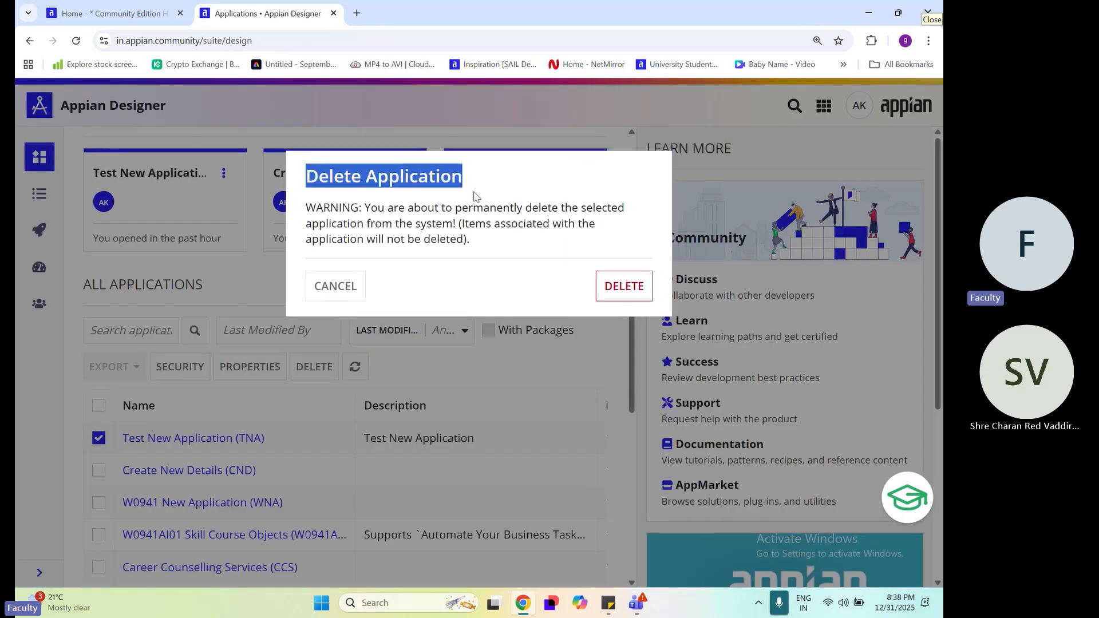
{"action": "left_click", "coordinate": [448, 269]}
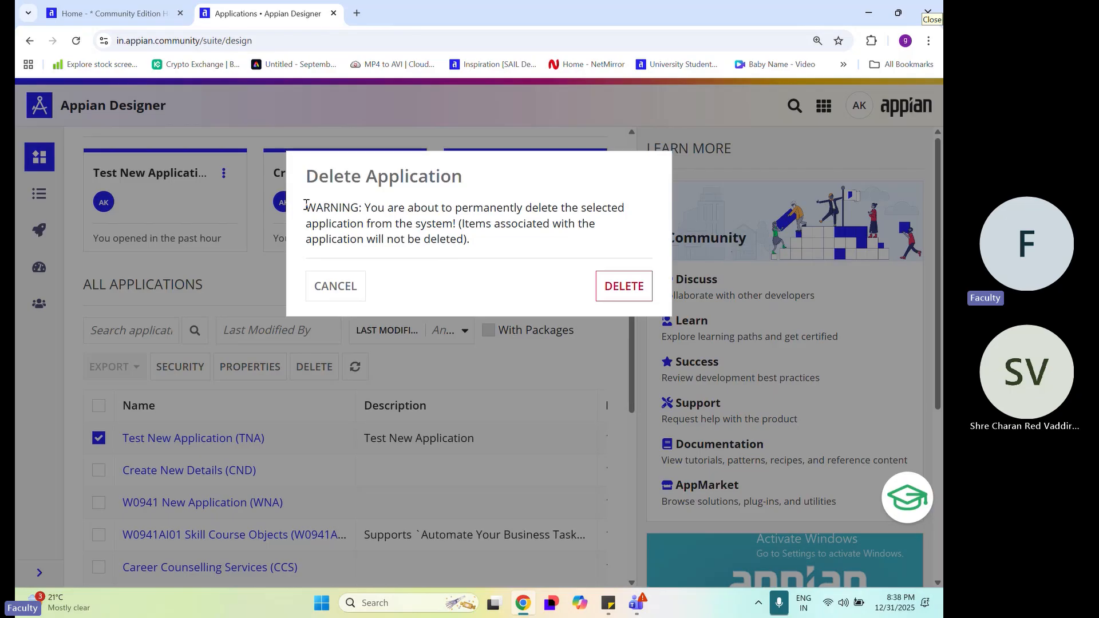
{"action": "left_click_drag", "start_coordinate": [305, 204], "coordinate": [453, 222]}
{"action": "left_click", "coordinate": [367, 209]}
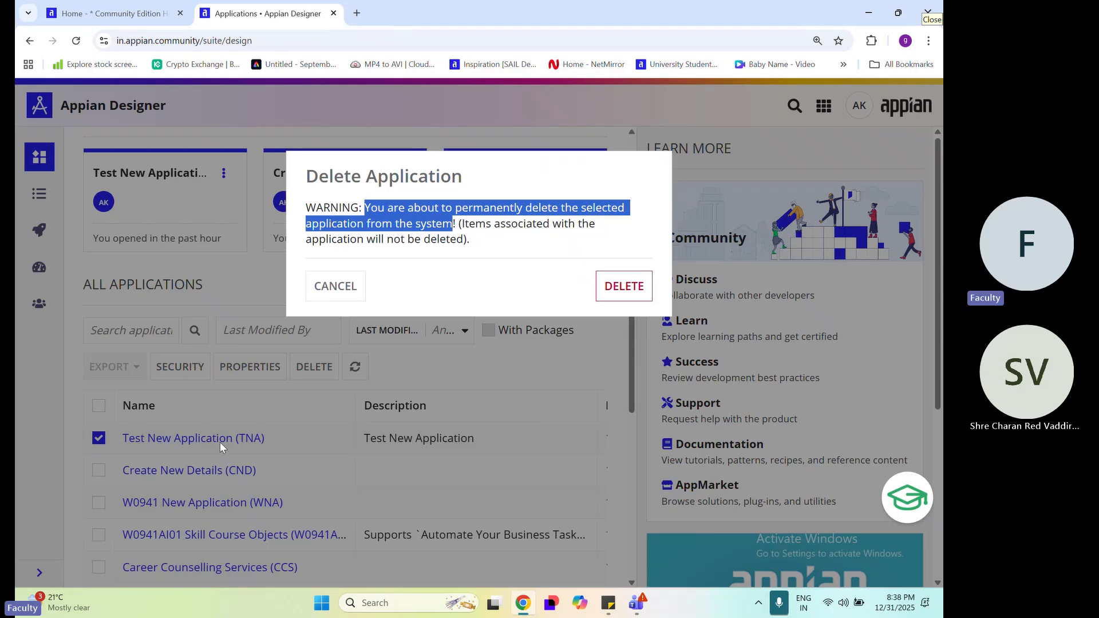
{"action": "left_click", "coordinate": [449, 240]}
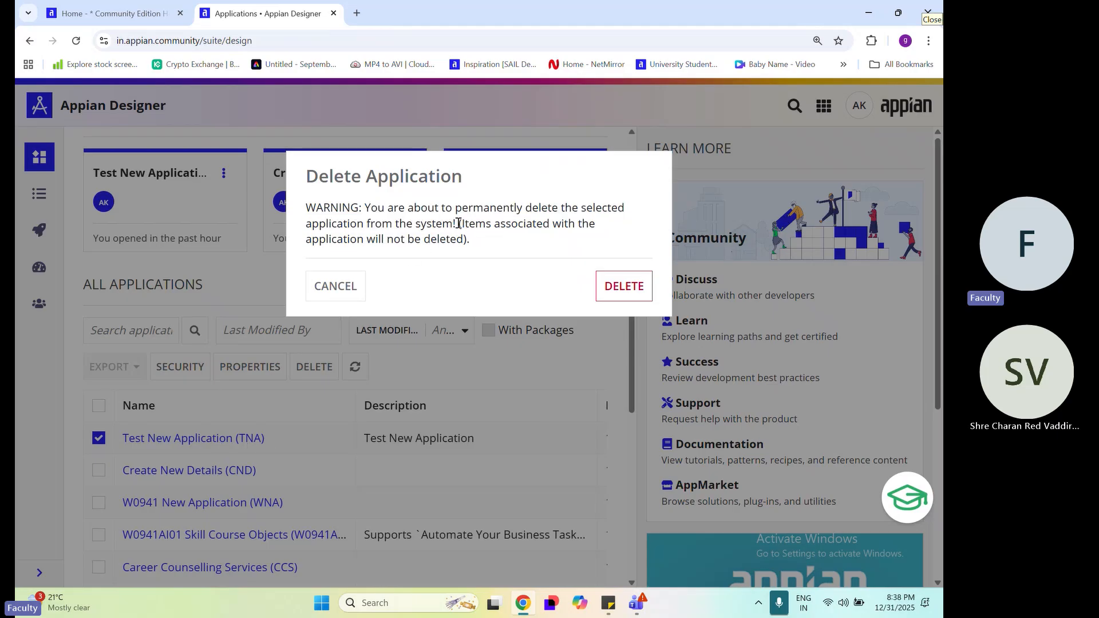
{"action": "mouse_move", "coordinate": [458, 223]}
{"action": "left_mouse_down"}
{"action": "mouse_move", "coordinate": [602, 225]}
{"action": "mouse_move", "coordinate": [476, 240]}
{"action": "mouse_move", "coordinate": [355, 236]}
{"action": "mouse_move", "coordinate": [465, 240]}
{"action": "left_mouse_up"}
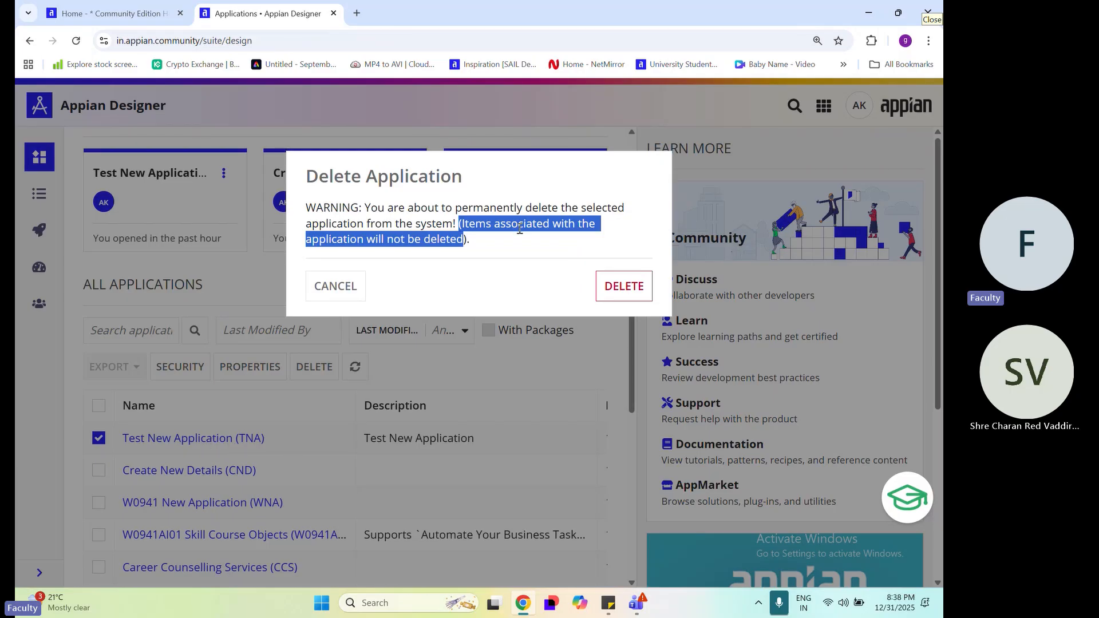
{"action": "left_click", "coordinate": [519, 229]}
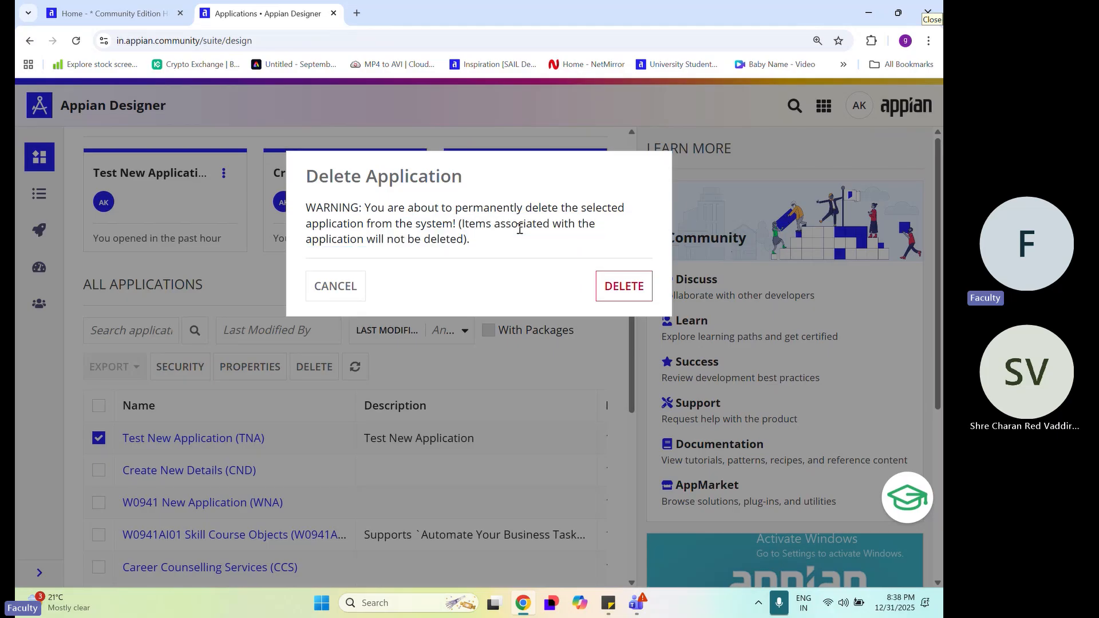
{"action": "mouse_move", "coordinate": [464, 225]}
{"action": "left_mouse_down"}
{"action": "mouse_move", "coordinate": [441, 240]}
{"action": "mouse_move", "coordinate": [463, 239]}
{"action": "left_mouse_up"}
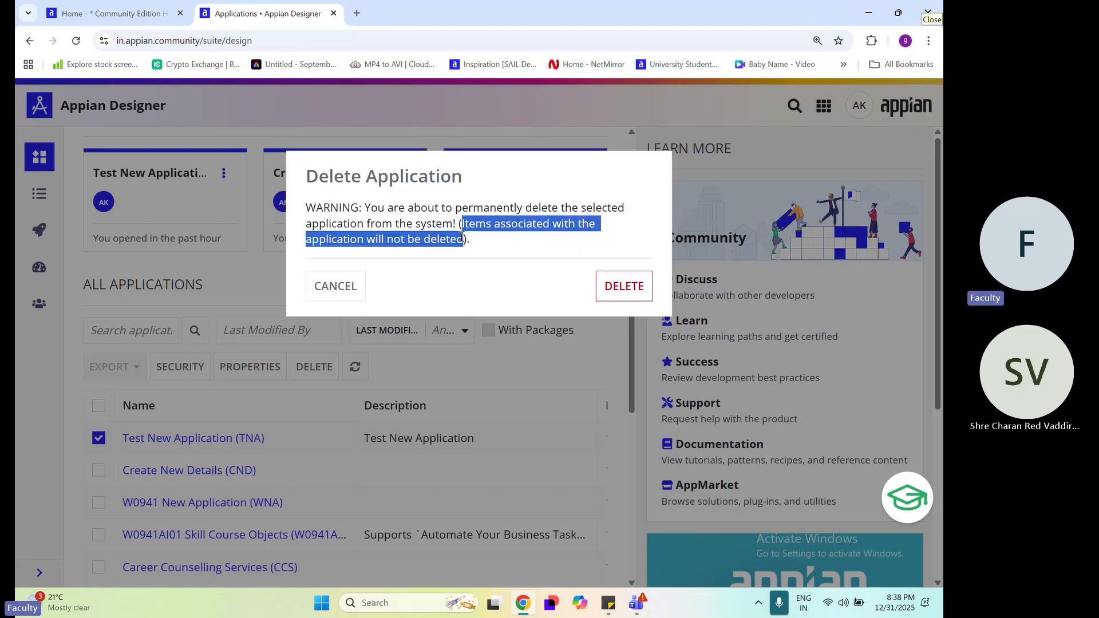
{"action": "left_click", "coordinate": [519, 265]}
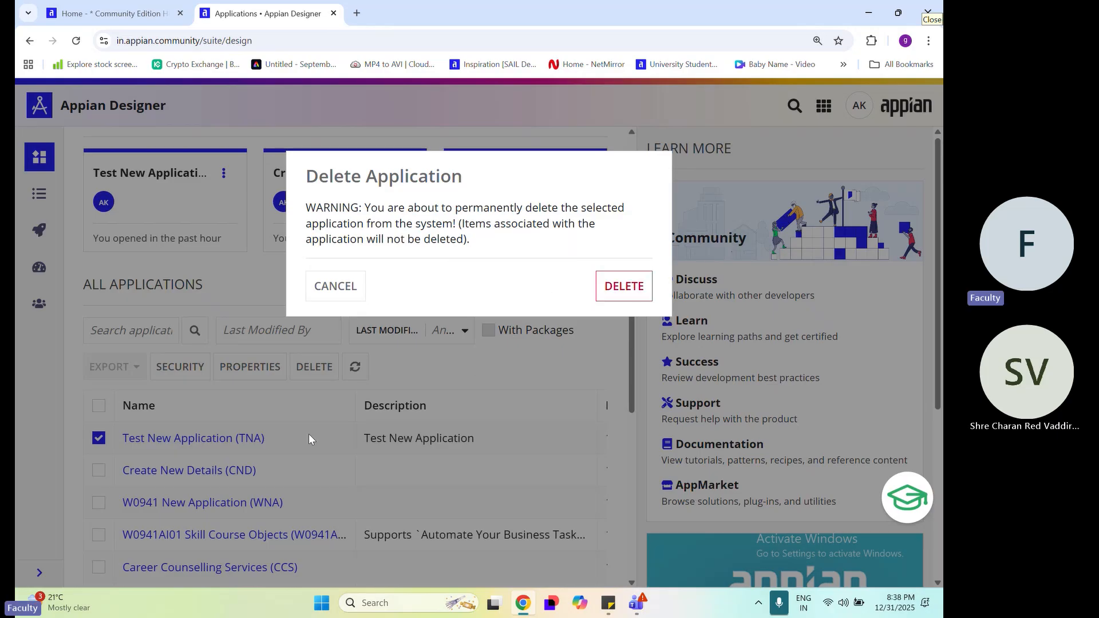
{"action": "left_click", "coordinate": [338, 293]}
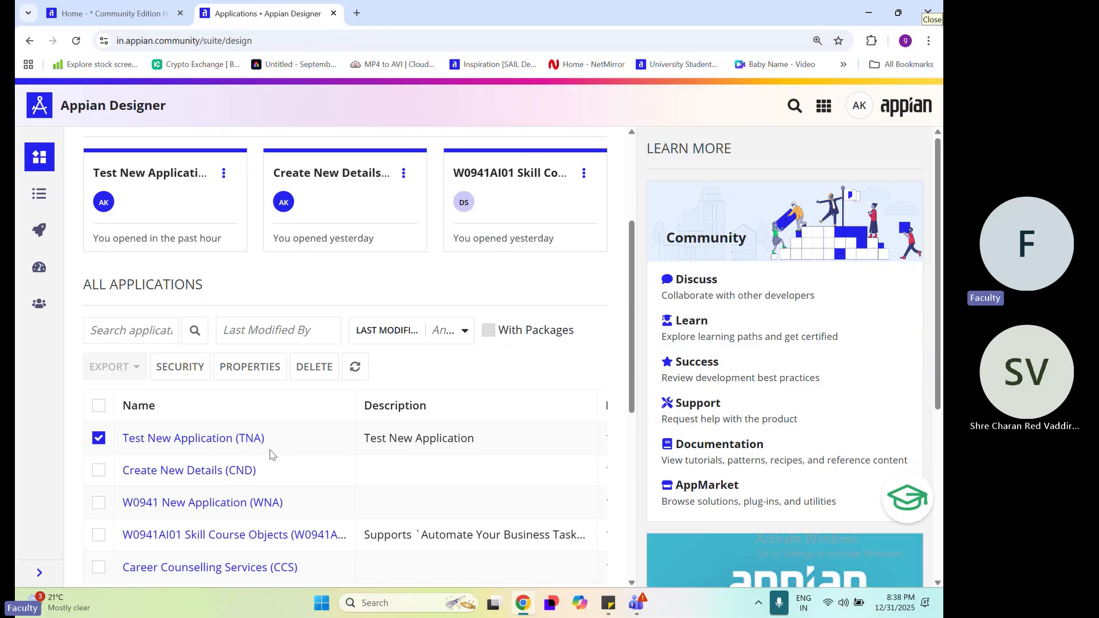
Open Test New Application and copy the "Administrators" part of the TNA Administrators1 group's name
{"action": "left_click", "coordinate": [241, 450]}
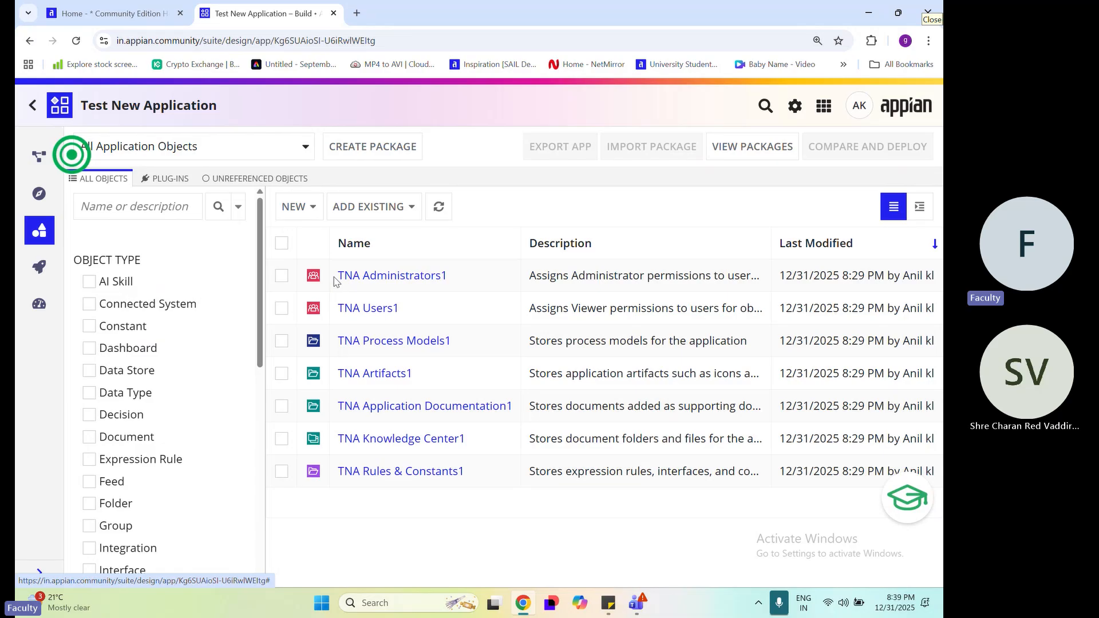
{"action": "left_click_drag", "start_coordinate": [334, 278], "coordinate": [361, 277]}
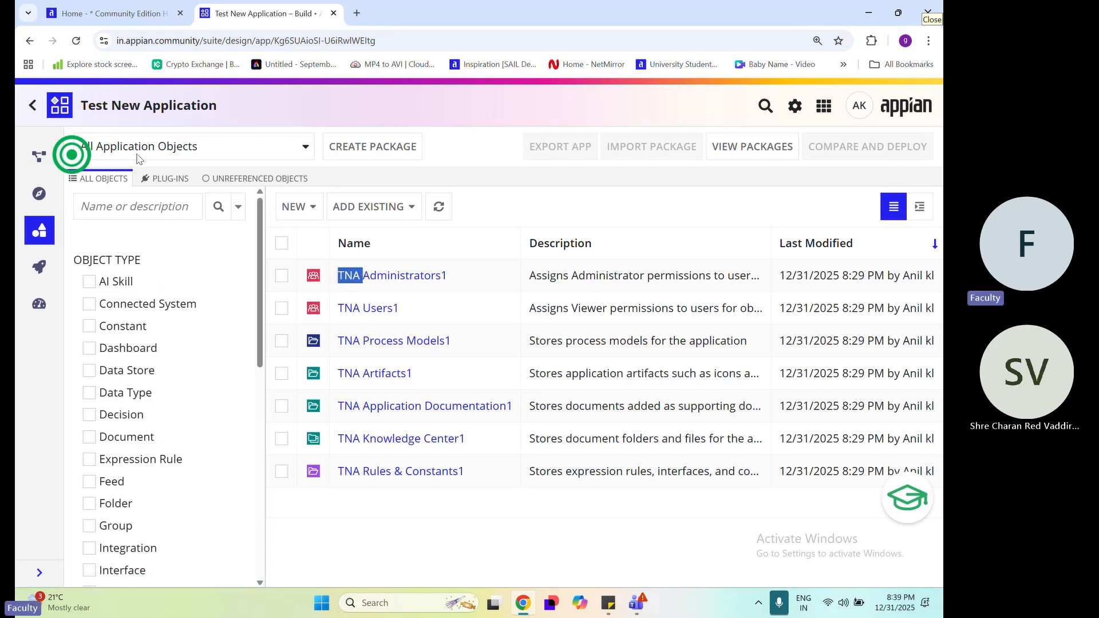
{"action": "left_click_drag", "start_coordinate": [457, 283], "coordinate": [366, 279]}
{"action": "key", "text": "ctrl+c"}
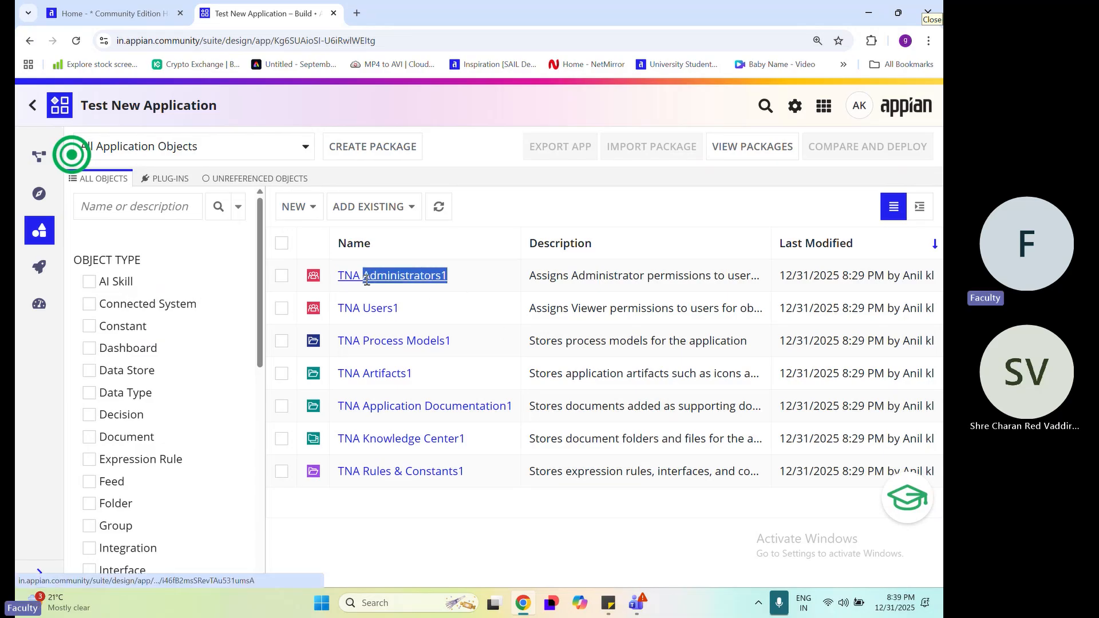
Search all Appian Designer objects across applications for "Administrators" and look through the results
{"action": "left_click", "coordinate": [31, 111]}
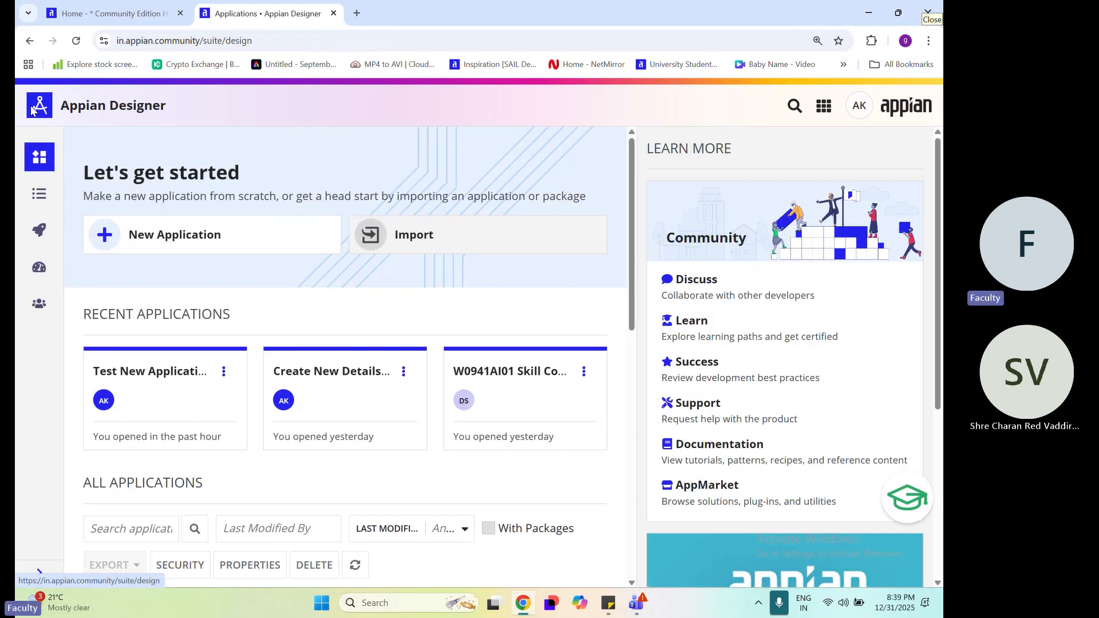
{"action": "left_click", "coordinate": [39, 198]}
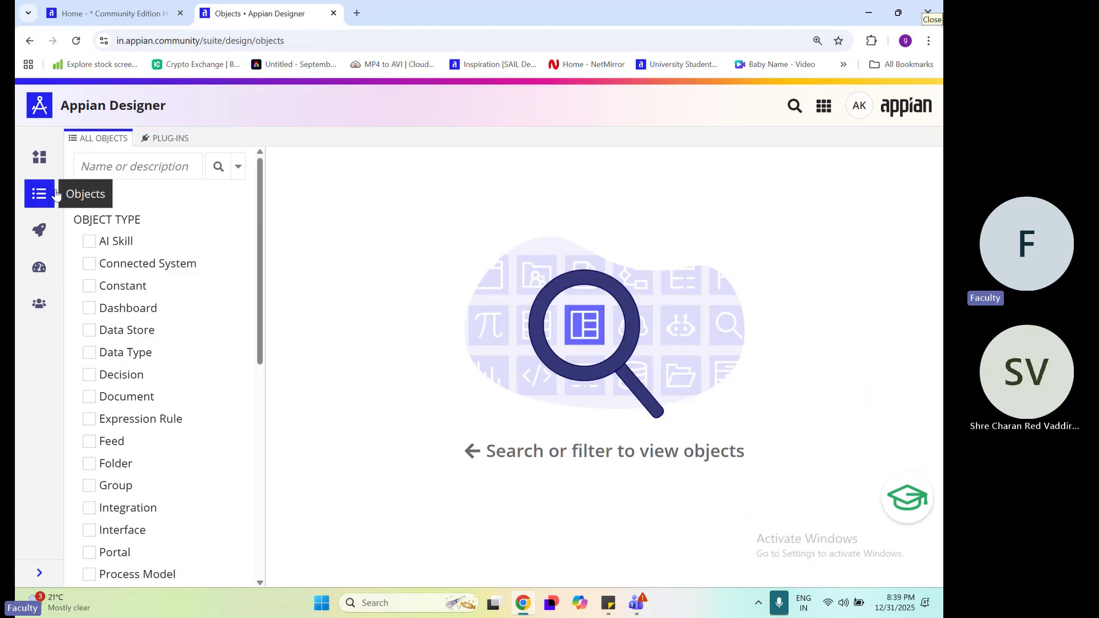
{"action": "left_click", "coordinate": [108, 174]}
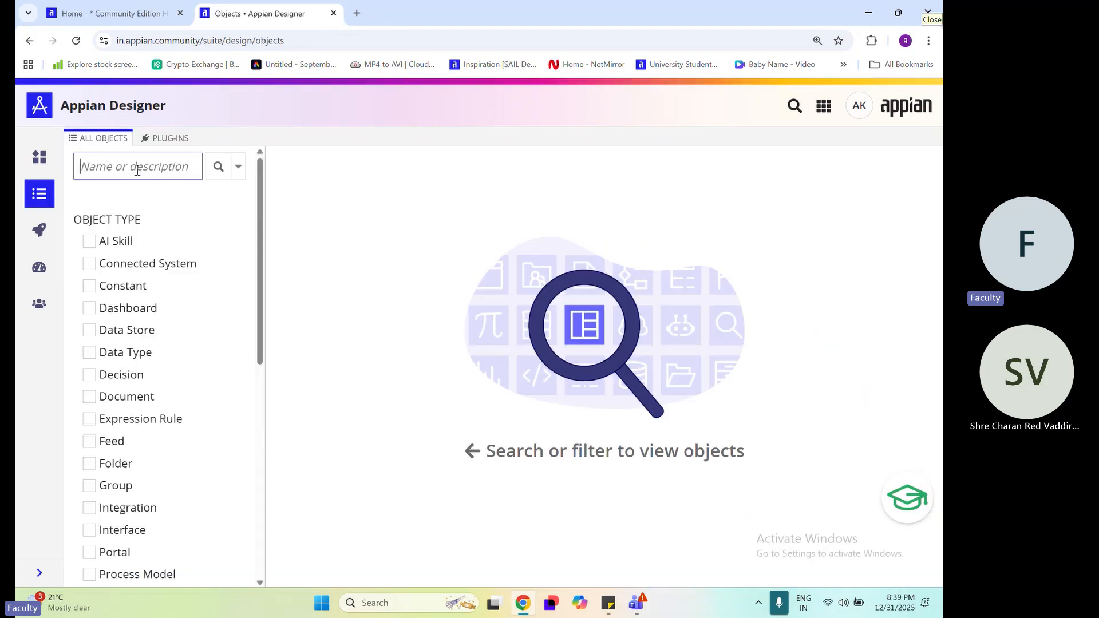
{"action": "key", "text": "ctrl+v"}
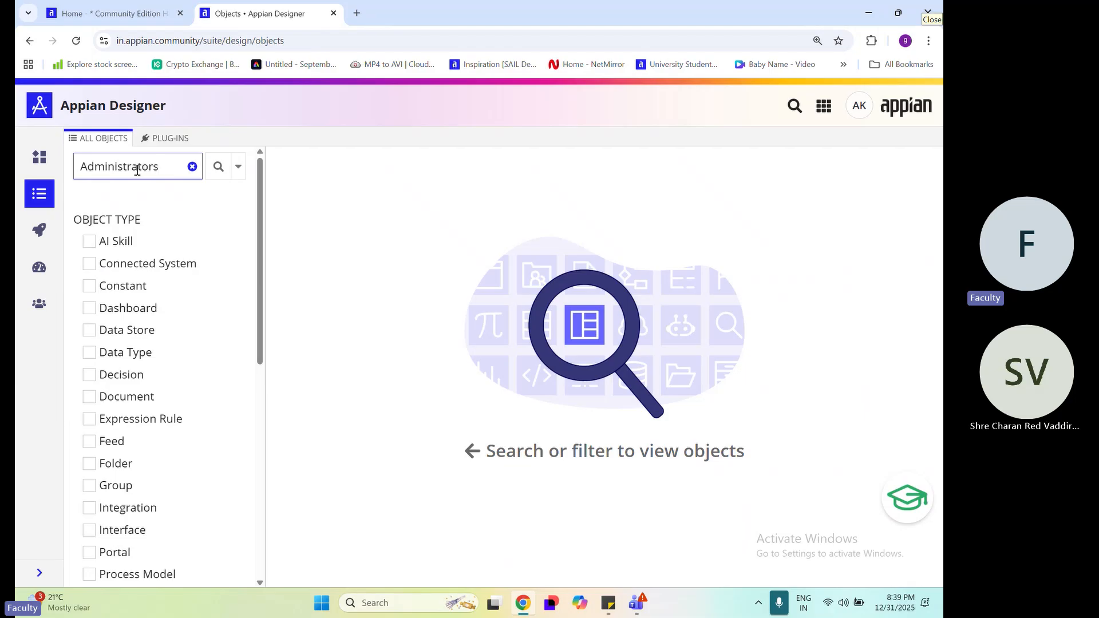
{"action": "key", "text": "Return"}
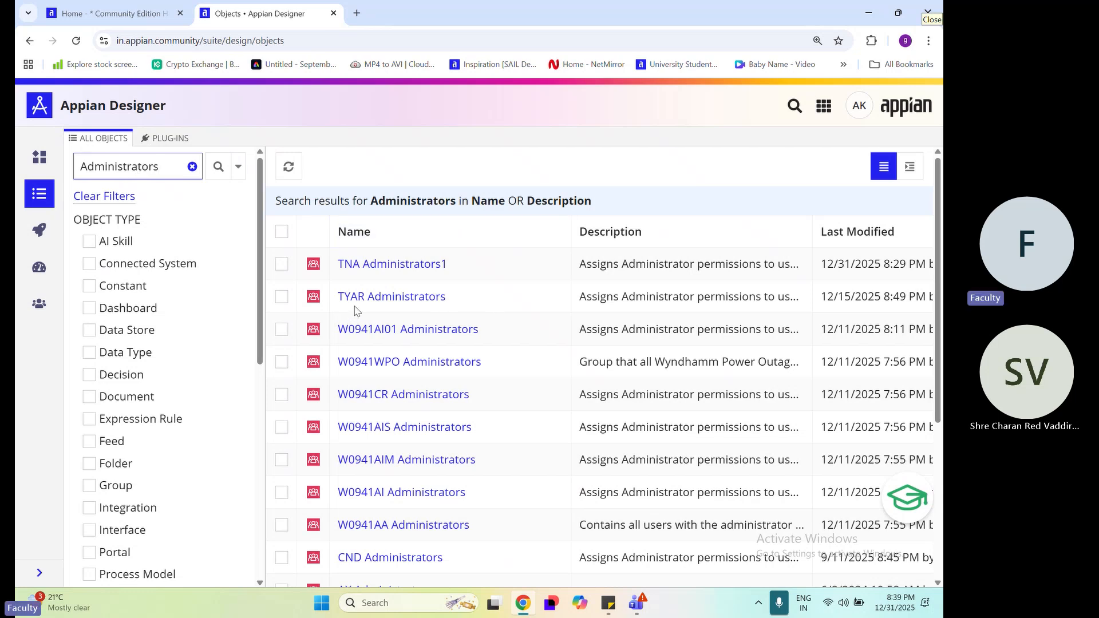
{"action": "scroll", "coordinate": [543, 392], "scroll_direction": "down", "scroll_amount": 5}
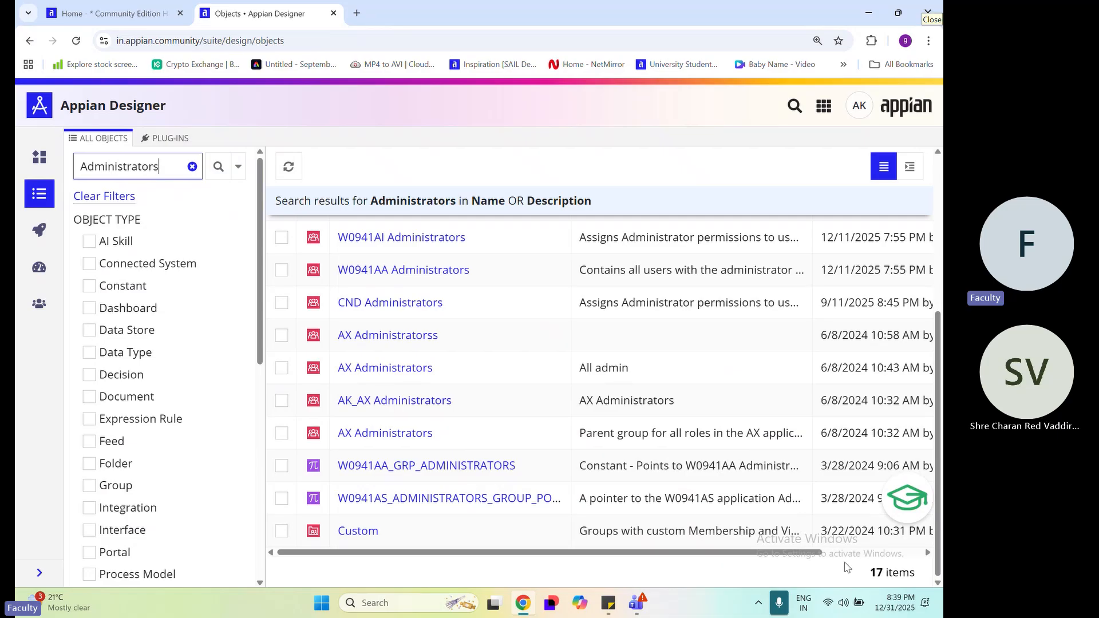
{"action": "key", "text": "ctrl+a"}
{"action": "triple_click", "coordinate": [903, 575]}
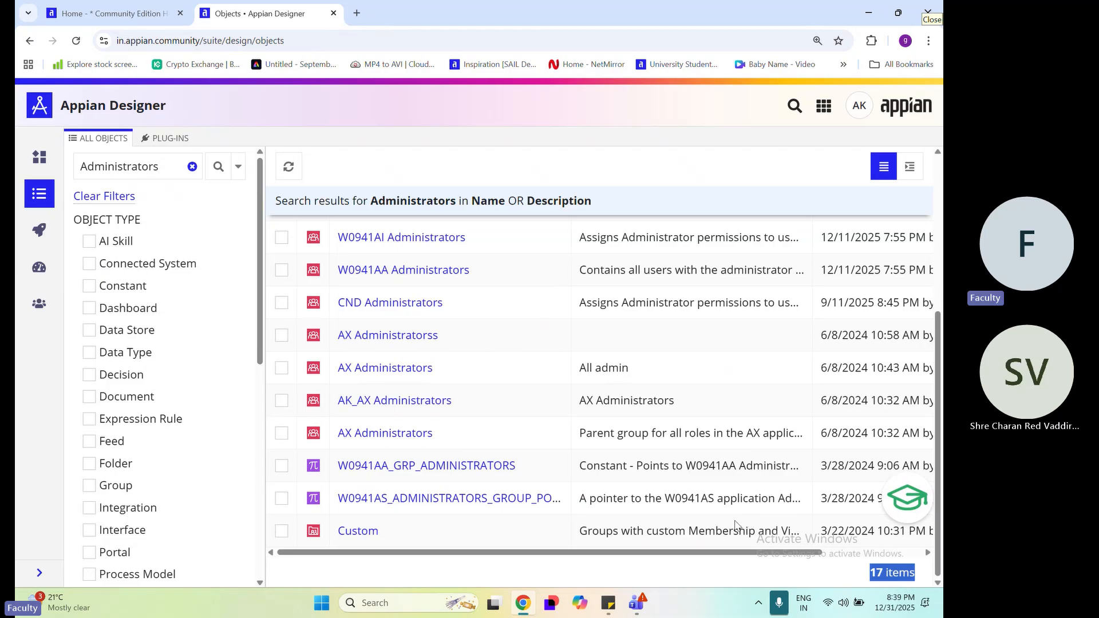
{"action": "scroll", "coordinate": [735, 525], "scroll_direction": "up", "scroll_amount": 5}
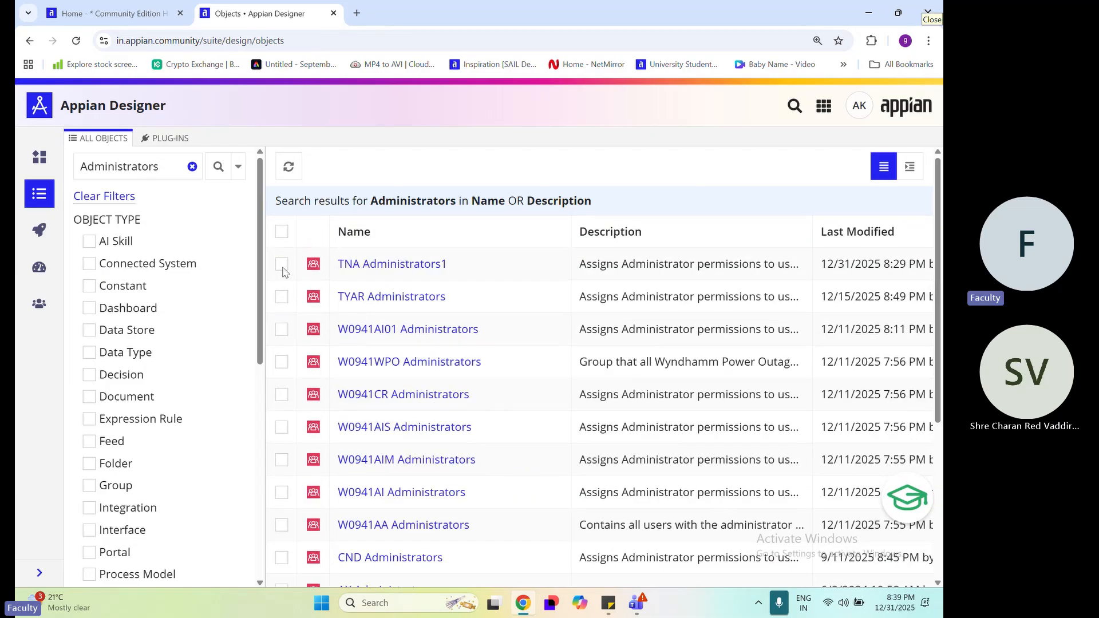
Select the TNA Administrators1 group and search all objects by name or description for "tna"
{"action": "left_click", "coordinate": [282, 266]}
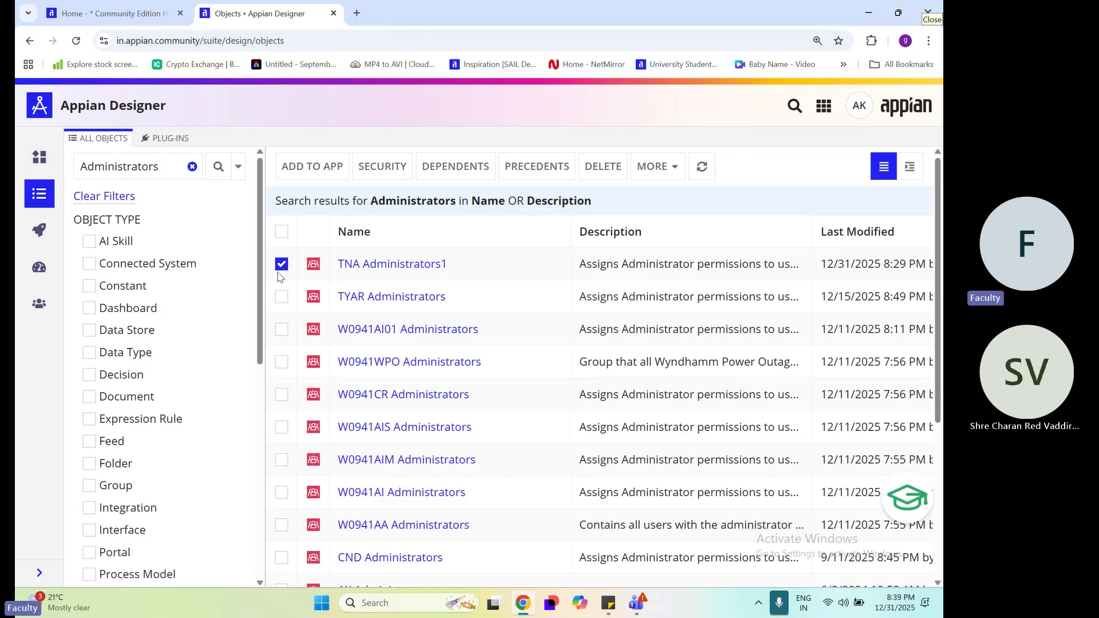
{"action": "left_click", "coordinate": [192, 167]}
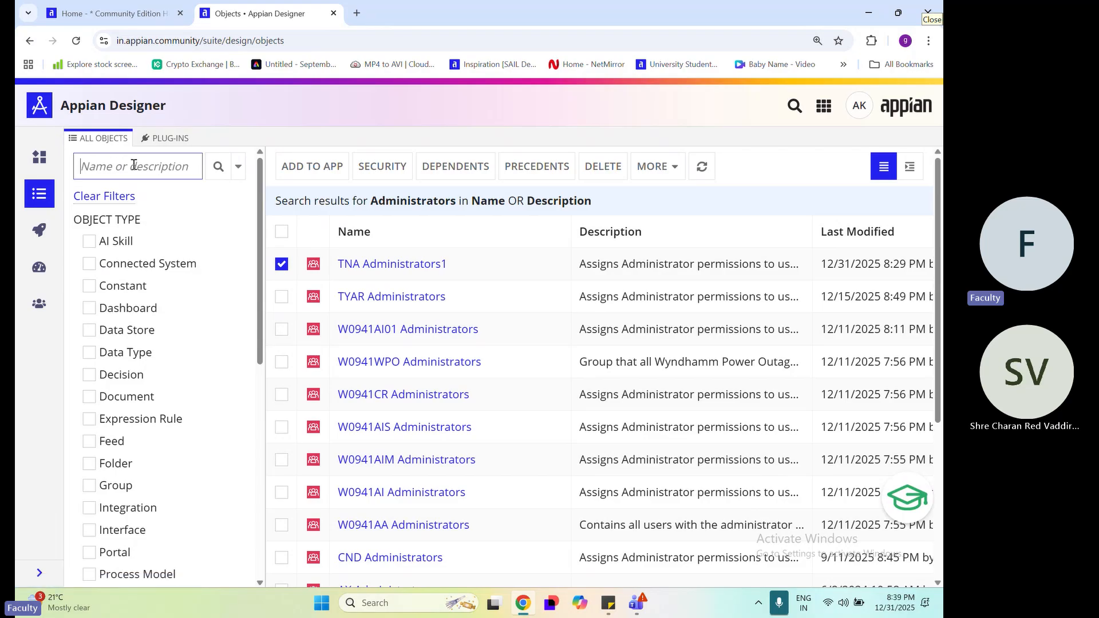
{"action": "type", "text": "tna"}
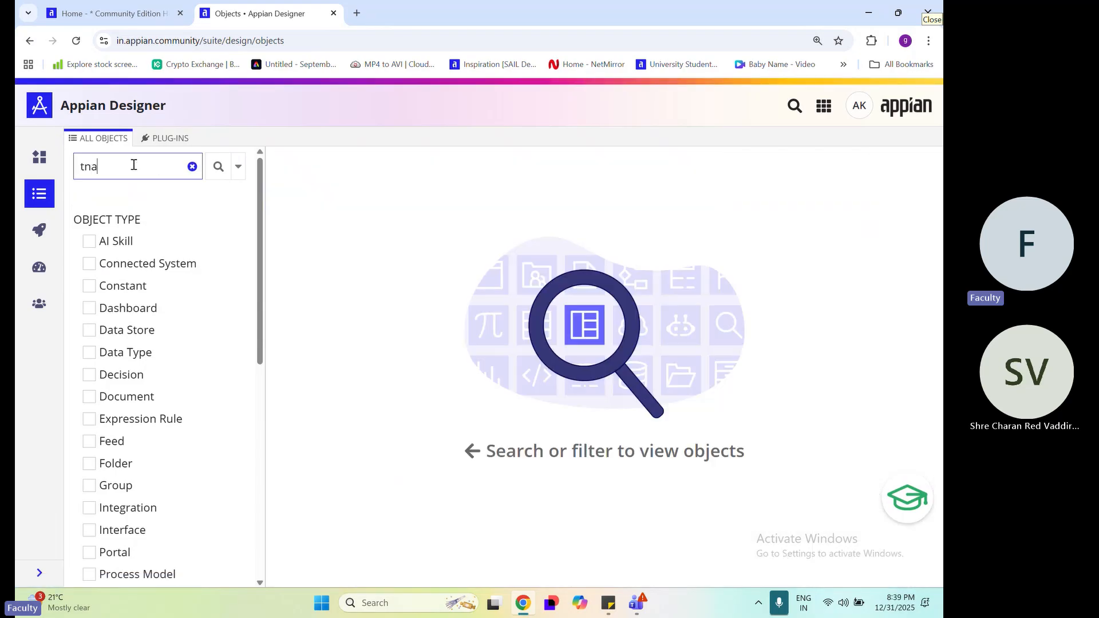
{"action": "key", "text": "Return"}
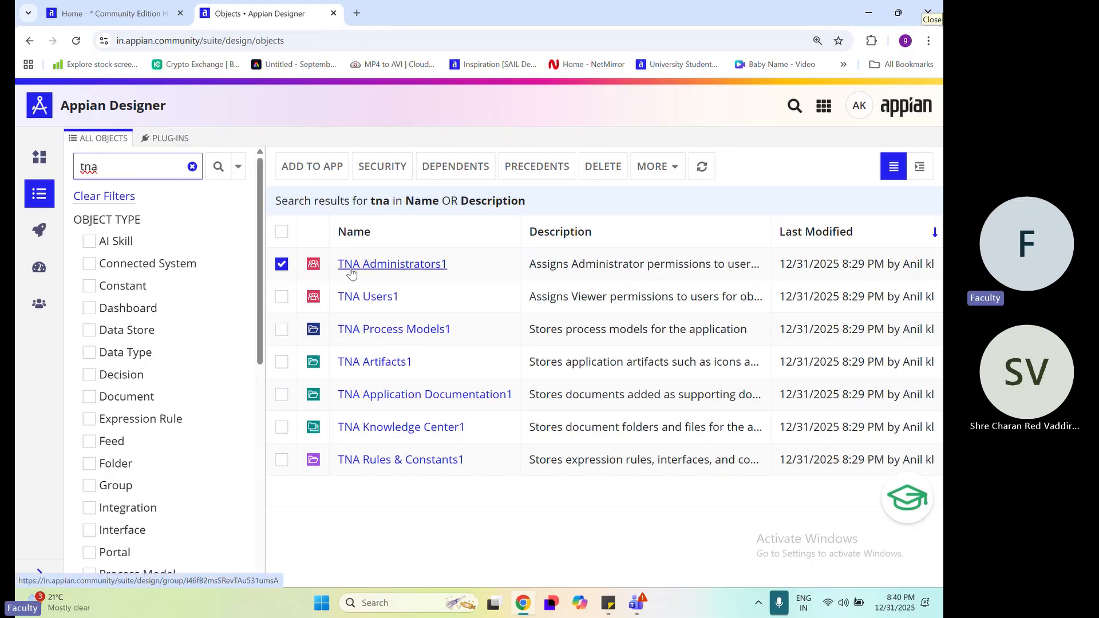
Open the delete confirmation for the TNA Administrators1 group and read its warning about objects that rely on the group
{"action": "left_click", "coordinate": [607, 174]}
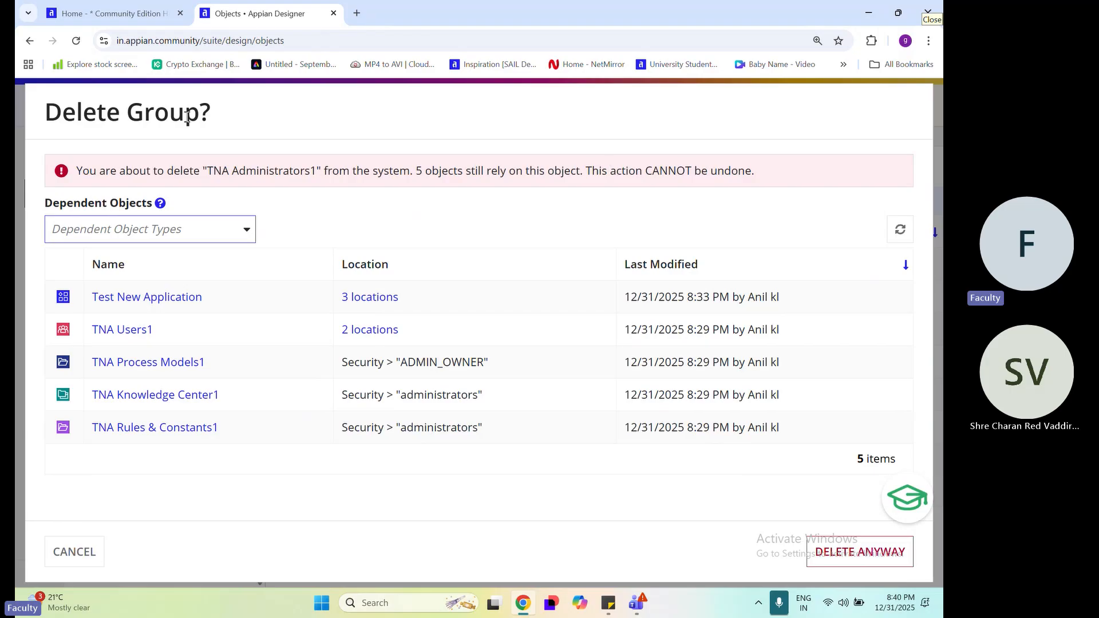
{"action": "left_click", "coordinate": [77, 173]}
{"action": "left_click_drag", "start_coordinate": [76, 174], "coordinate": [449, 170]}
{"action": "left_click_drag", "start_coordinate": [468, 170], "coordinate": [576, 171]}
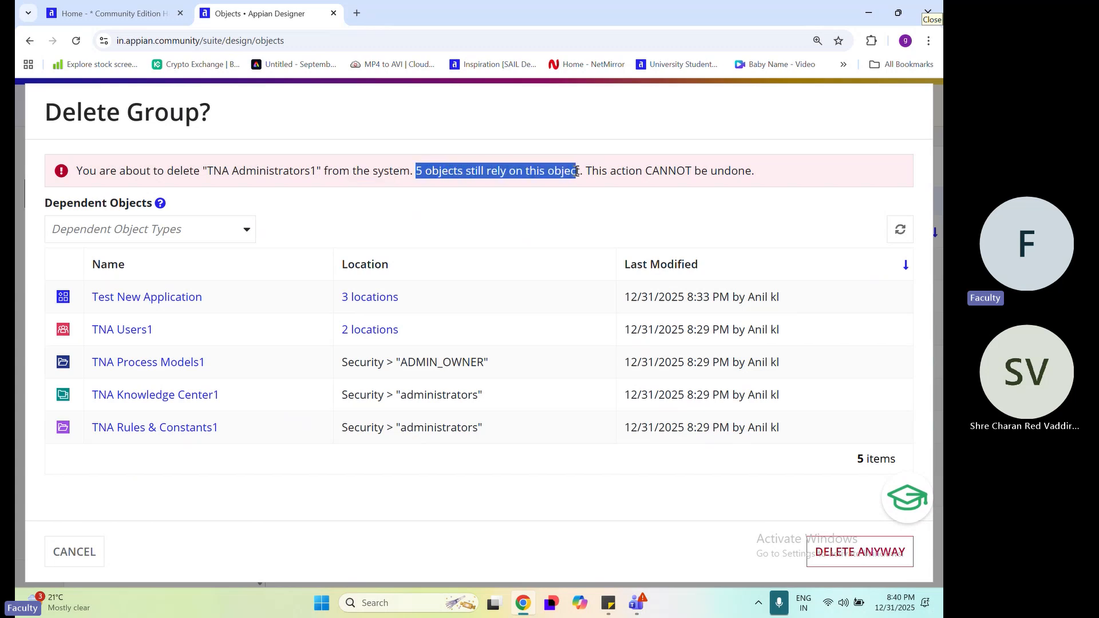
{"action": "left_click_drag", "start_coordinate": [586, 170], "coordinate": [773, 182]}
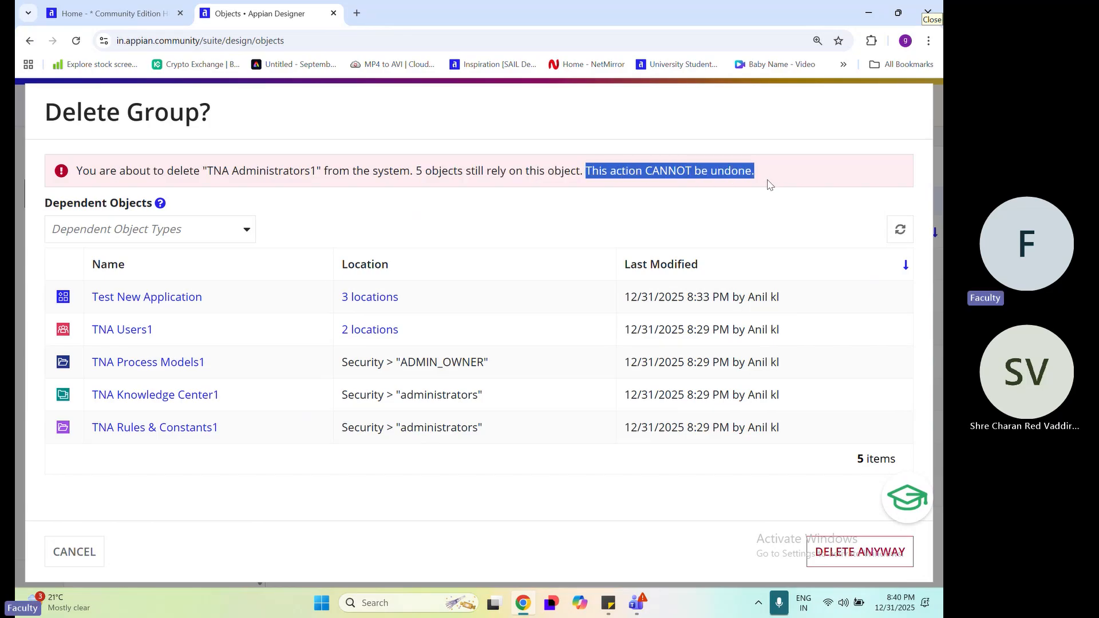
{"action": "left_click", "coordinate": [209, 183]}
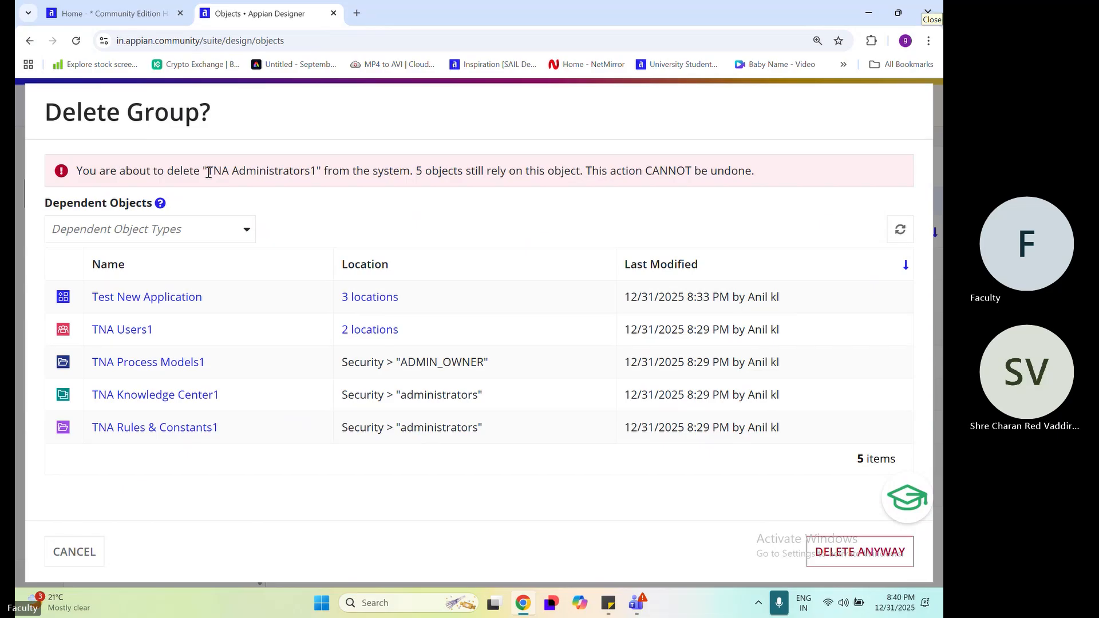
{"action": "left_click_drag", "start_coordinate": [209, 172], "coordinate": [313, 173]}
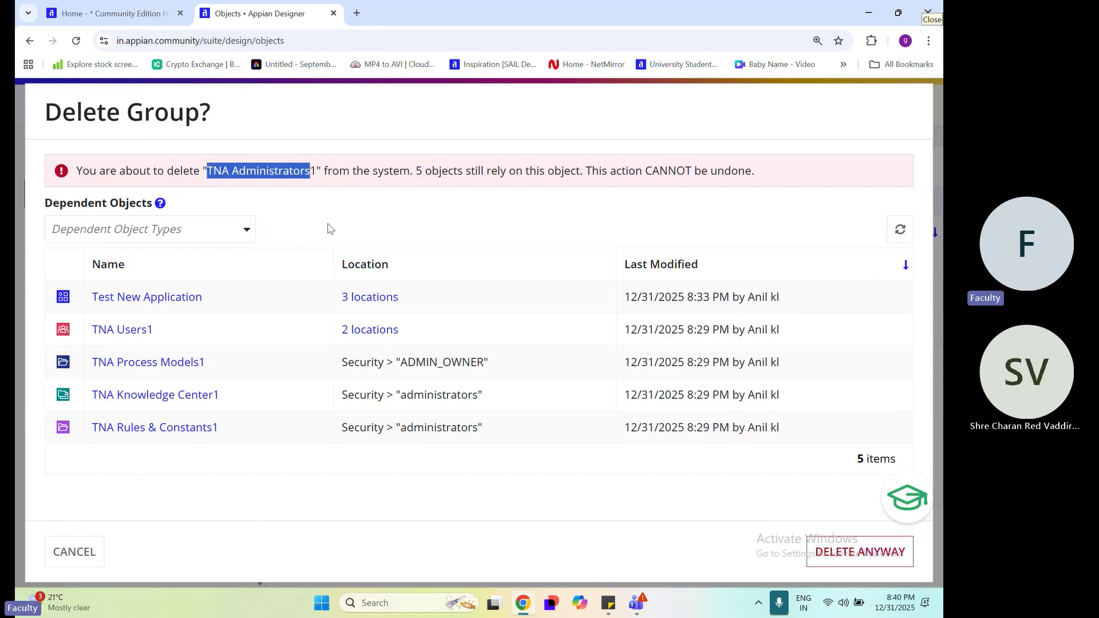
{"action": "left_click_drag", "start_coordinate": [417, 166], "coordinate": [407, 208]}
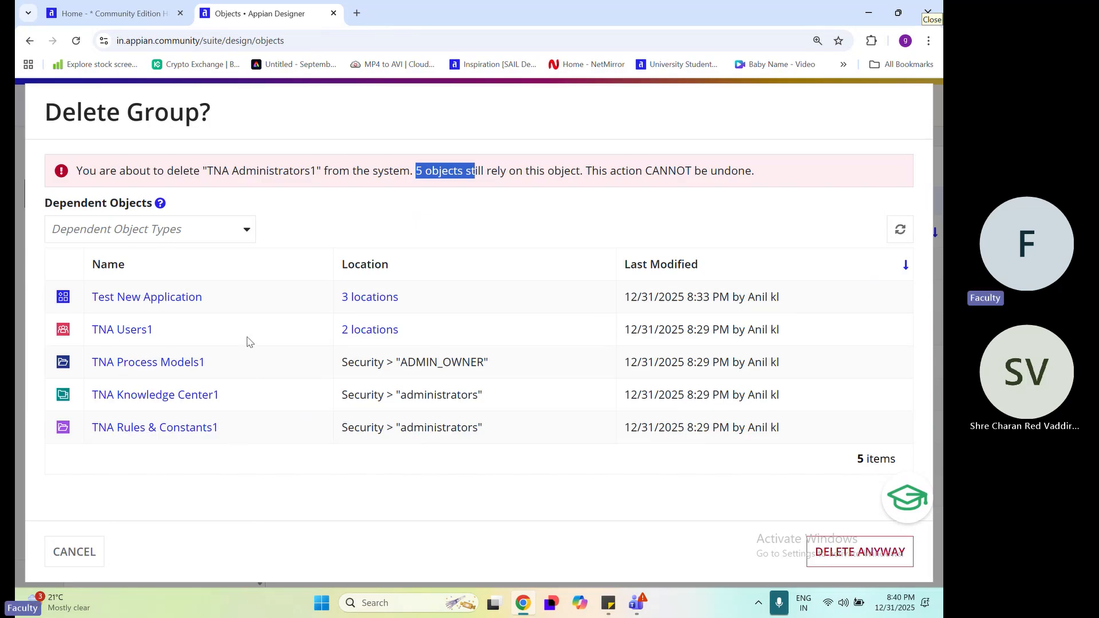
Examine the dependent objects listed for TNA Administrators1, including TNA Knowledge Center1 and TNA Process Models1
{"action": "left_click_drag", "start_coordinate": [831, 426], "coordinate": [82, 289]}
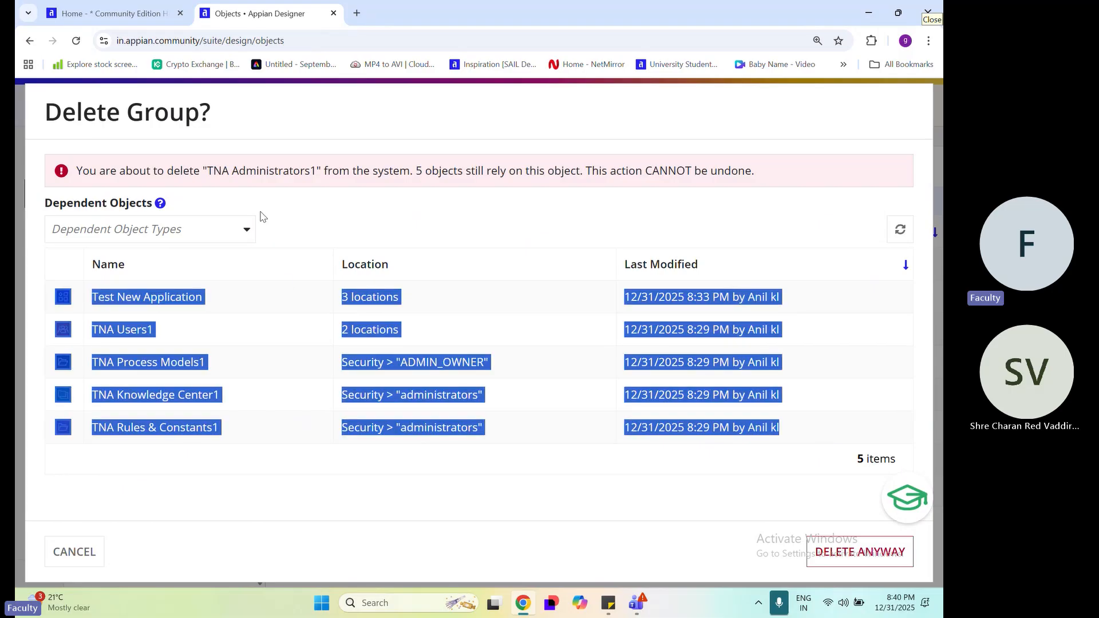
{"action": "left_click_drag", "start_coordinate": [207, 172], "coordinate": [316, 166]}
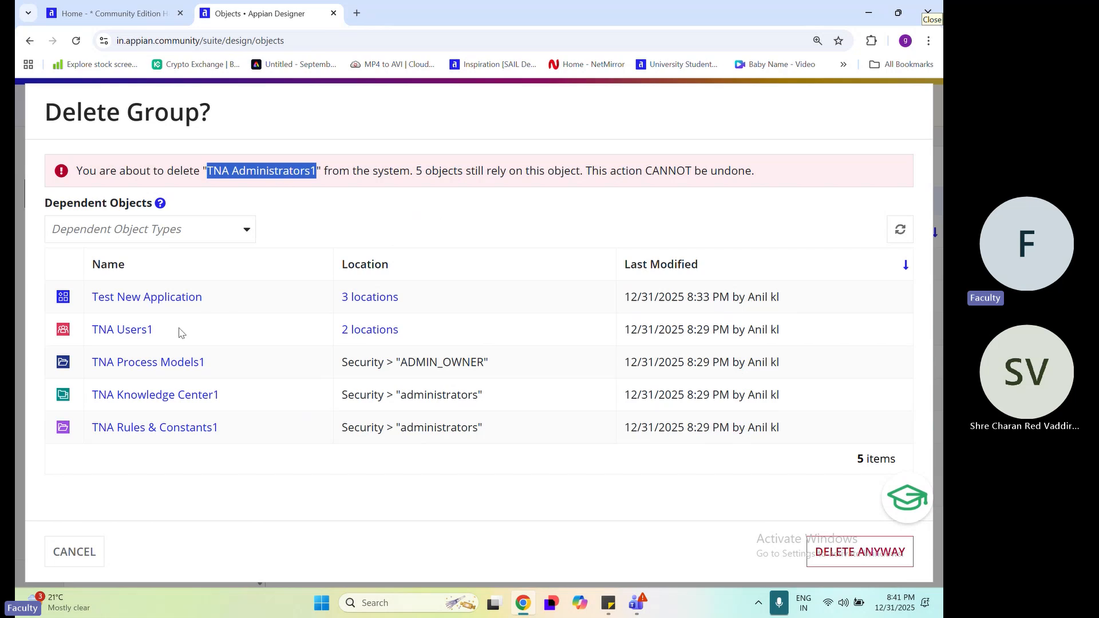
{"action": "triple_click", "coordinate": [248, 171]}
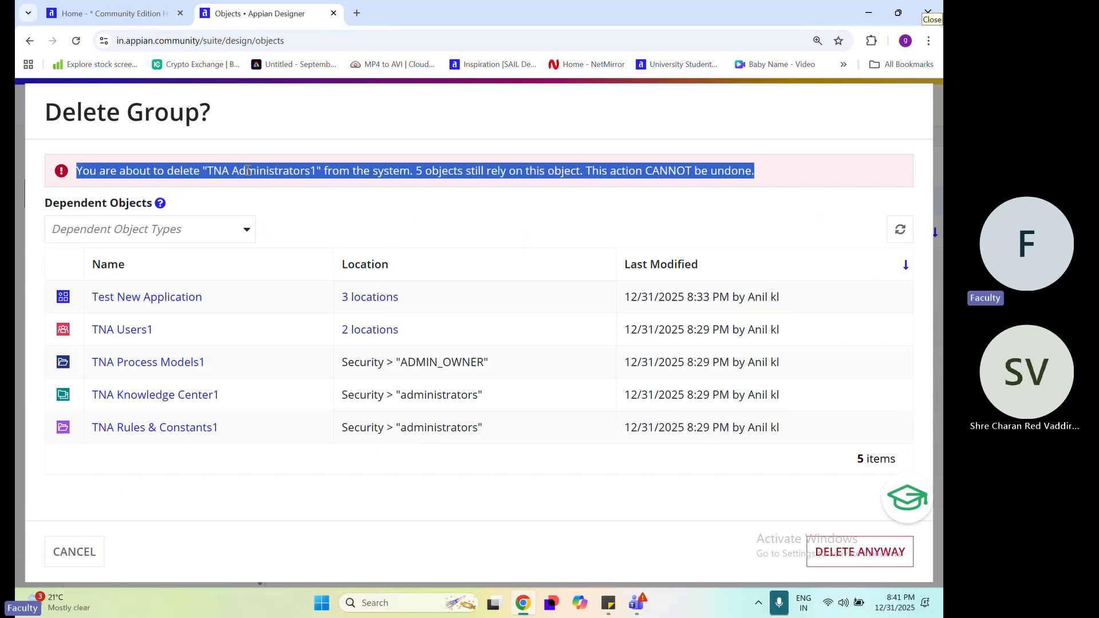
{"action": "double_click", "coordinate": [246, 172]}
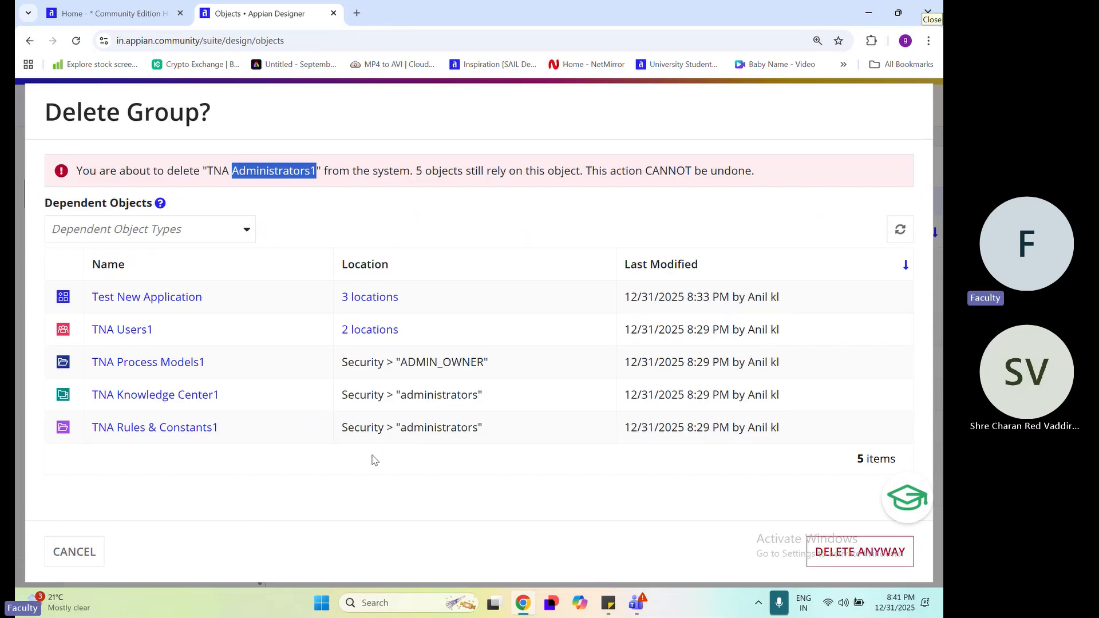
{"action": "left_click_drag", "start_coordinate": [247, 406], "coordinate": [81, 400]}
{"action": "left_click_drag", "start_coordinate": [214, 370], "coordinate": [91, 369]}
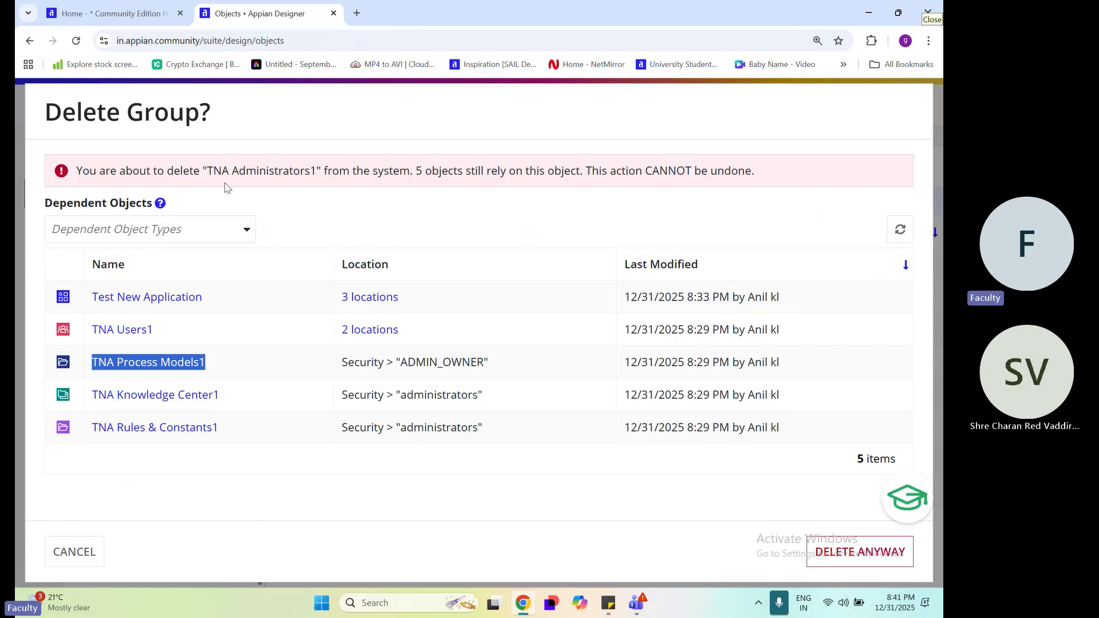
{"action": "left_click", "coordinate": [454, 213]}
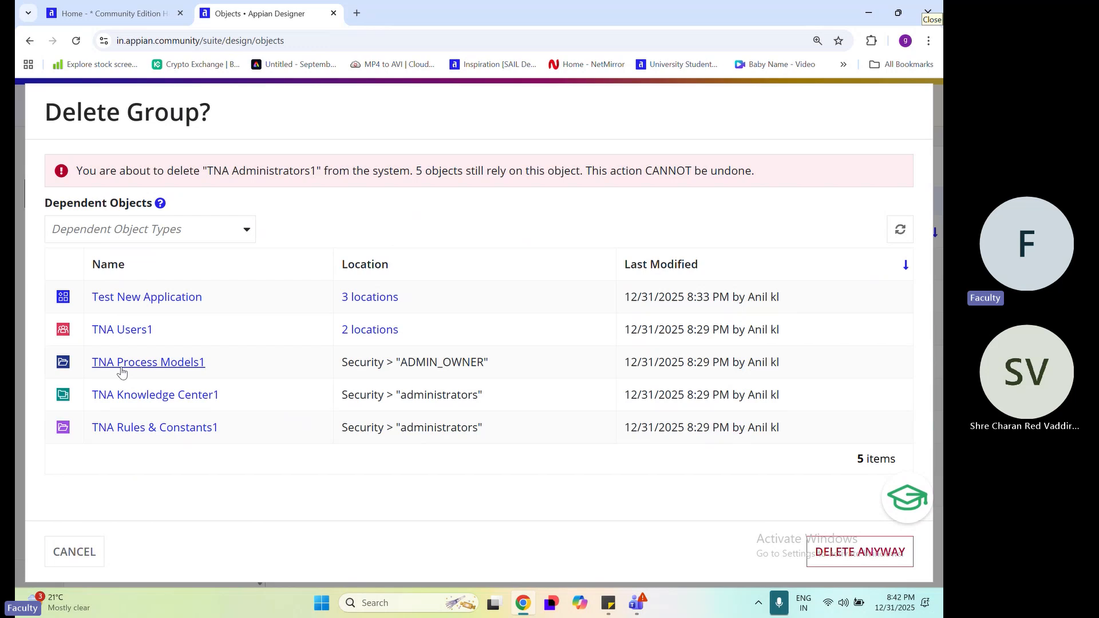
Open the security settings of the dependent TNA Process Models1 folder and review its group permissions
{"action": "left_click", "coordinate": [156, 371]}
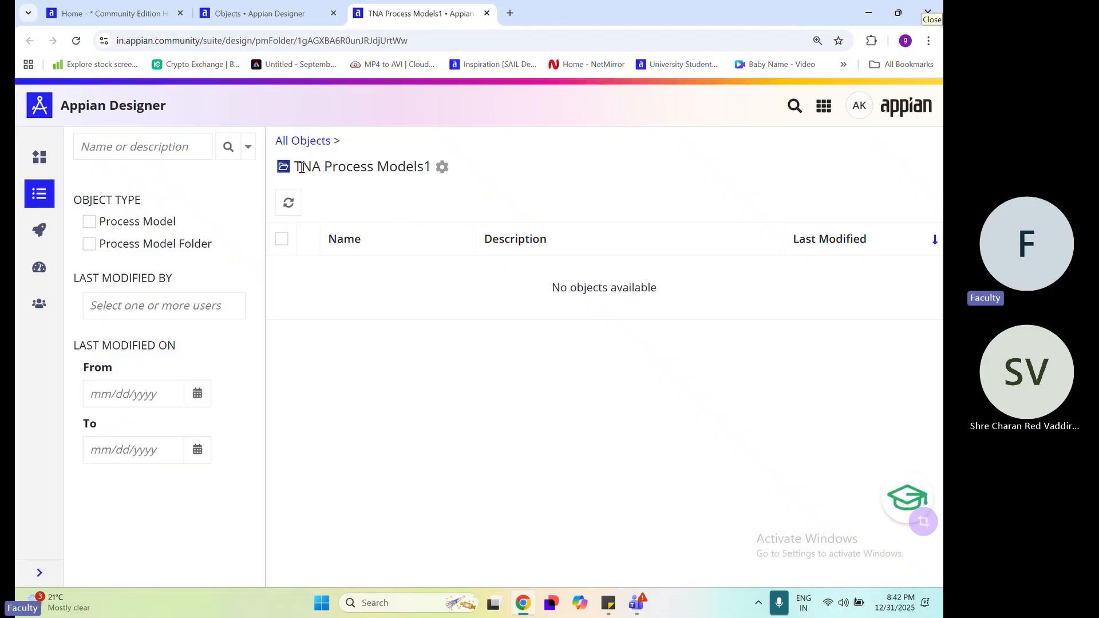
{"action": "left_click_drag", "start_coordinate": [300, 167], "coordinate": [441, 166]}
{"action": "left_click", "coordinate": [436, 203]}
{"action": "left_click", "coordinate": [443, 178]}
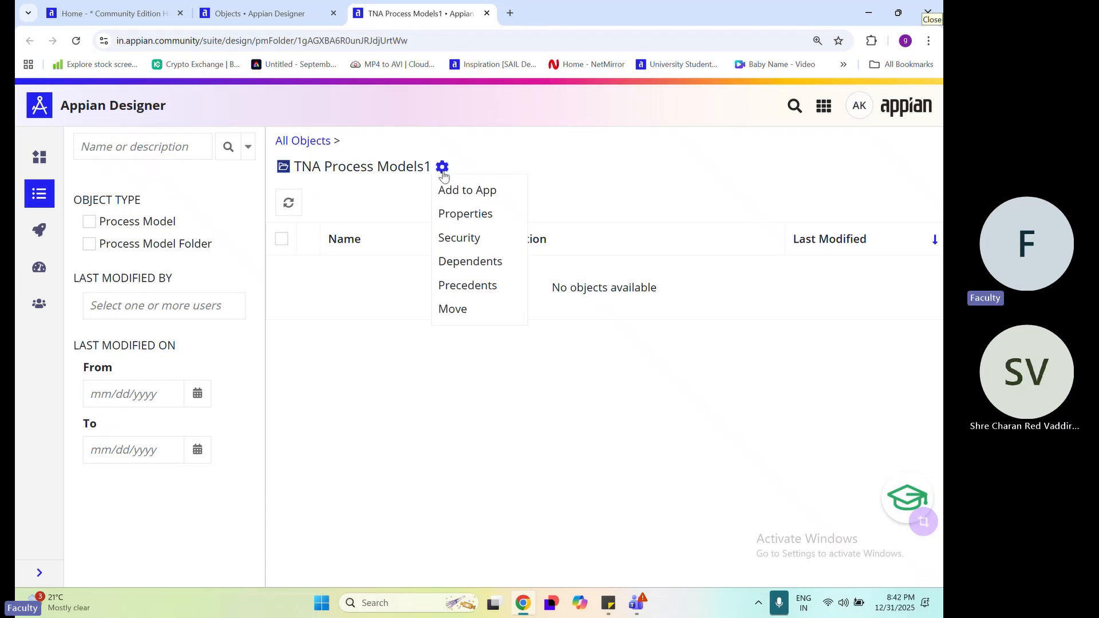
{"action": "left_click", "coordinate": [481, 237]}
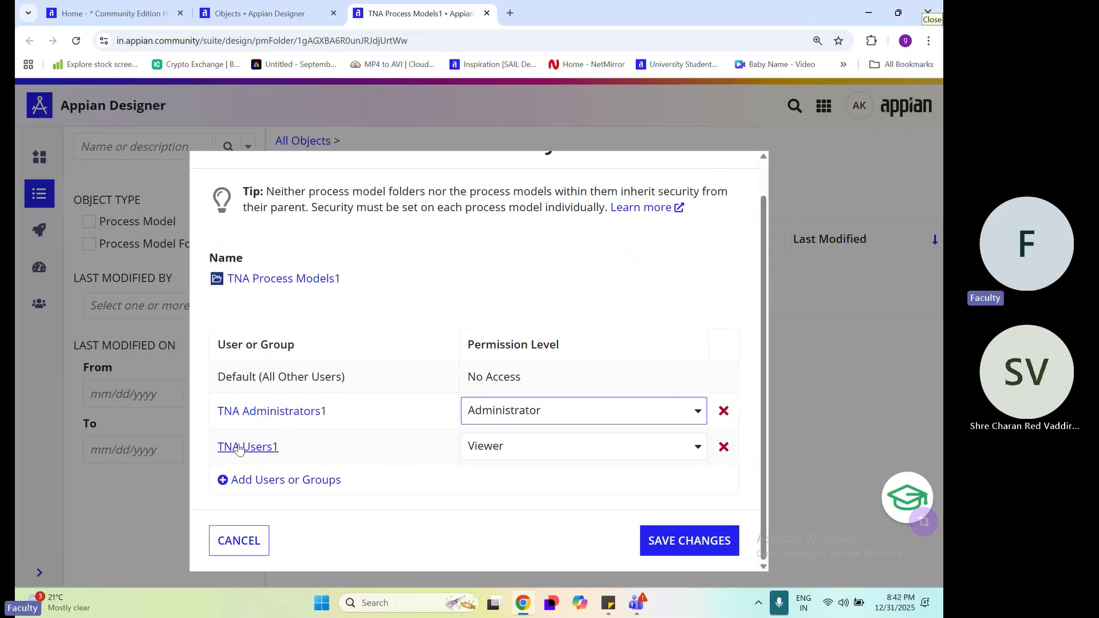
{"action": "left_click_drag", "start_coordinate": [210, 420], "coordinate": [357, 419]}
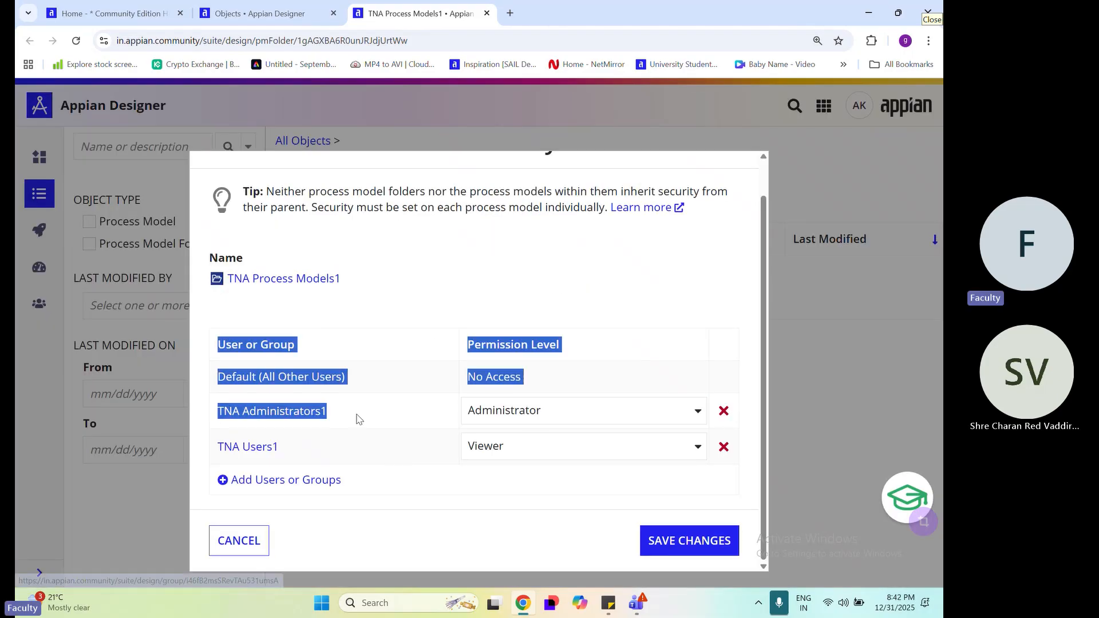
{"action": "left_click", "coordinate": [352, 461]}
{"action": "left_click_drag", "start_coordinate": [383, 458], "coordinate": [215, 449]}
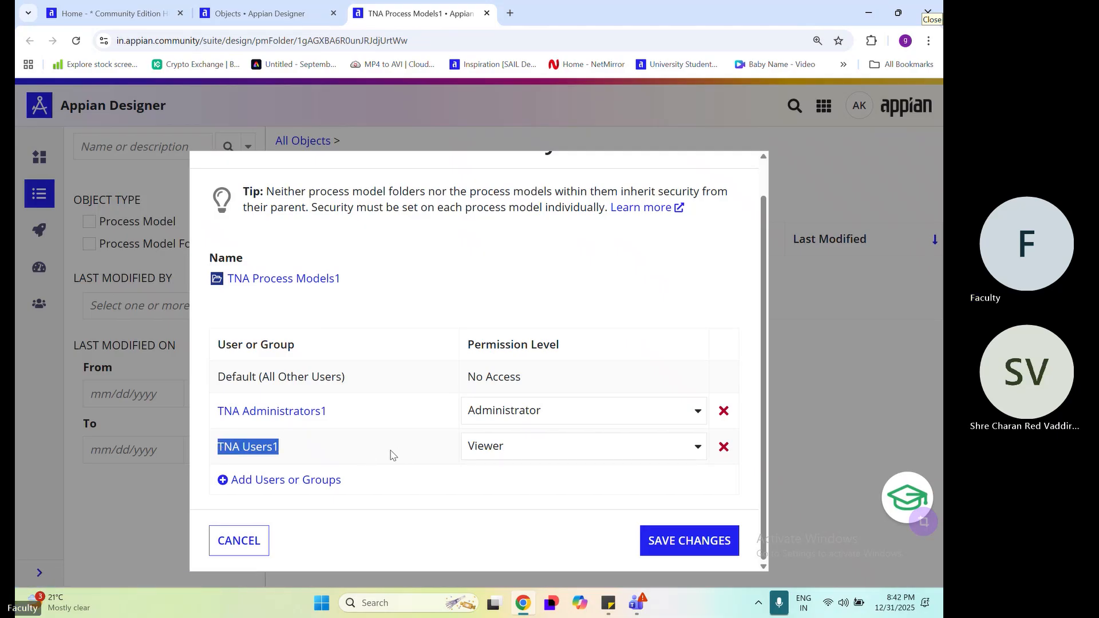
Remove TNA Administrators1 from the folder's security, add the user's own account as Administrator, and save the changes
{"action": "left_click", "coordinate": [724, 413]}
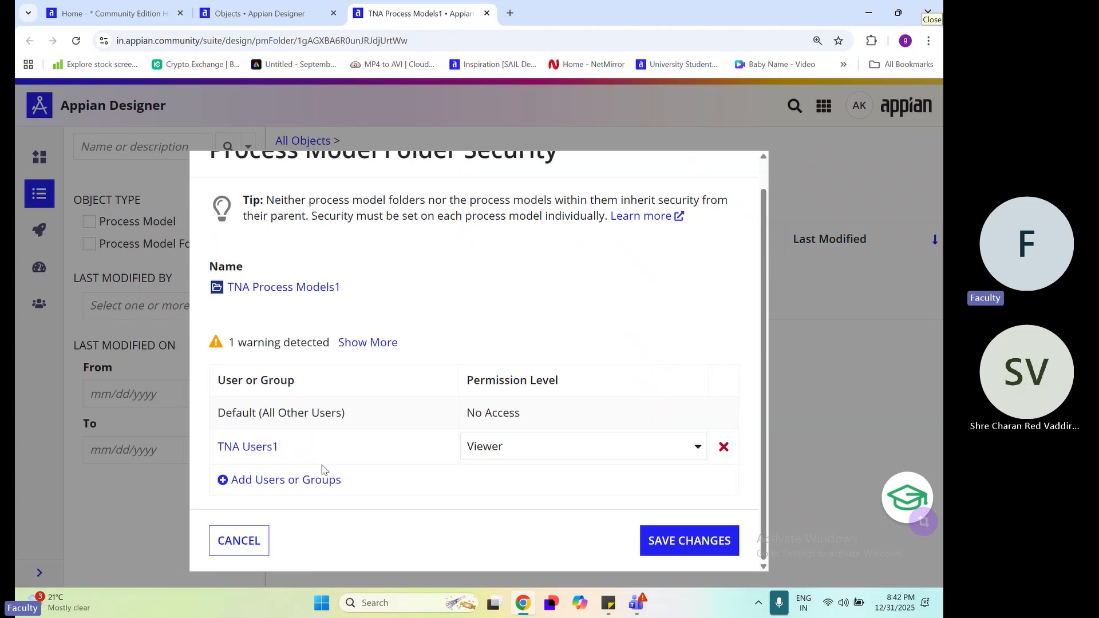
{"action": "left_click", "coordinate": [326, 480]}
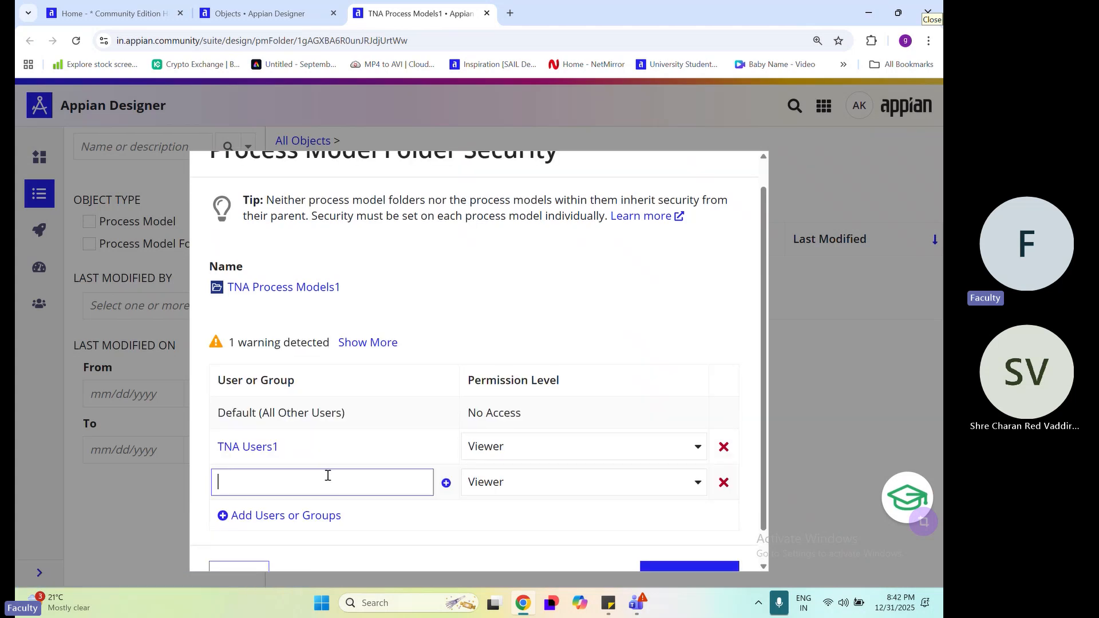
{"action": "type", "text": "anil"}
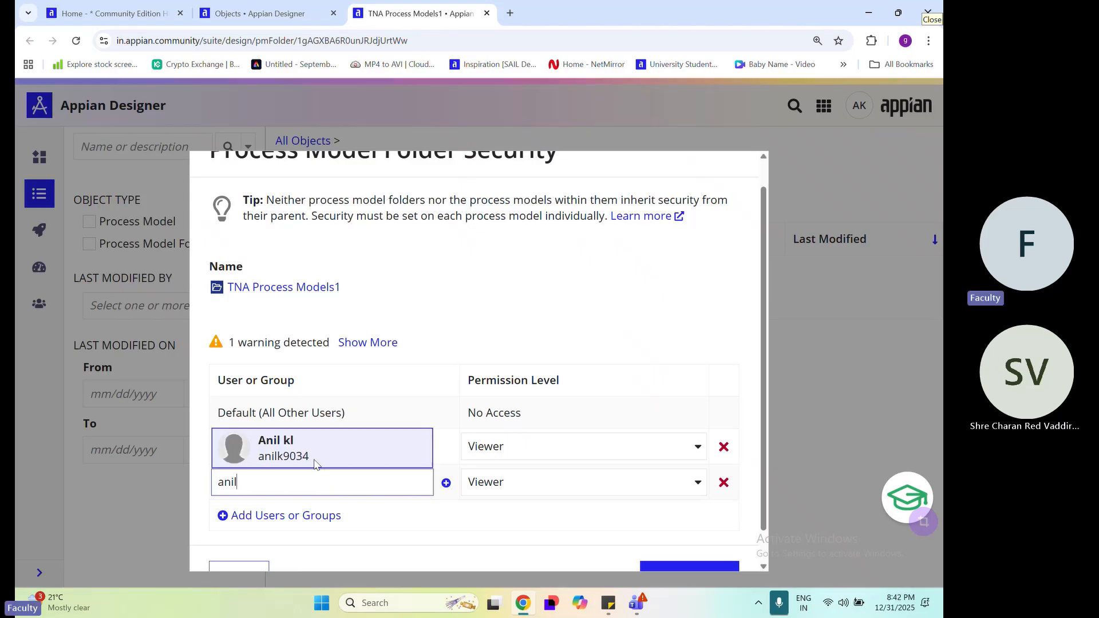
{"action": "left_click", "coordinate": [317, 452]}
{"action": "left_click", "coordinate": [535, 482]}
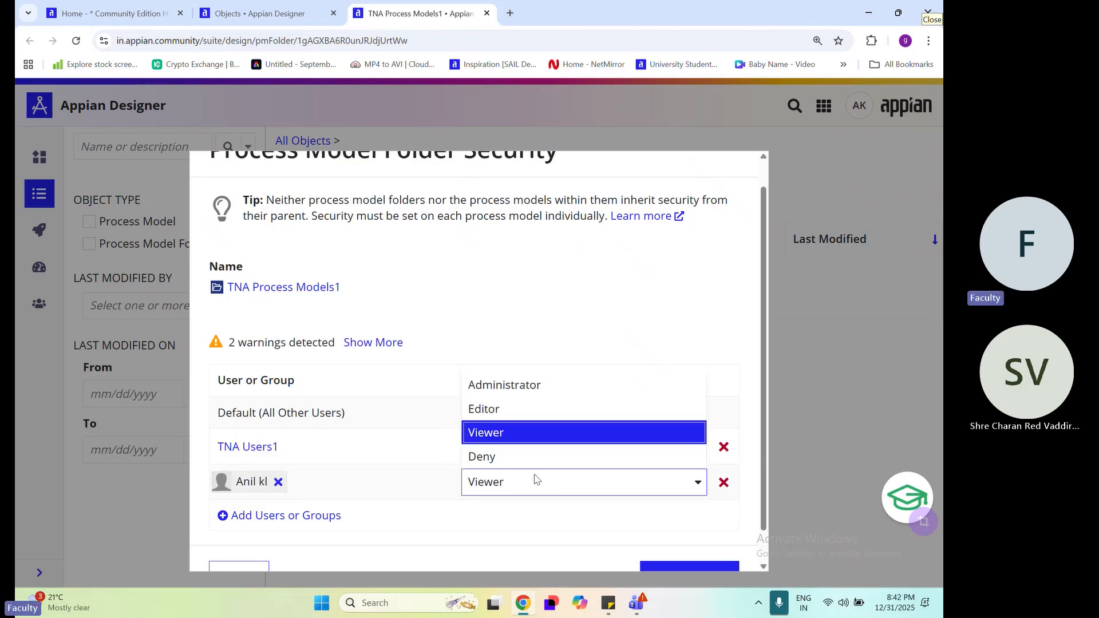
{"action": "left_click", "coordinate": [532, 386]}
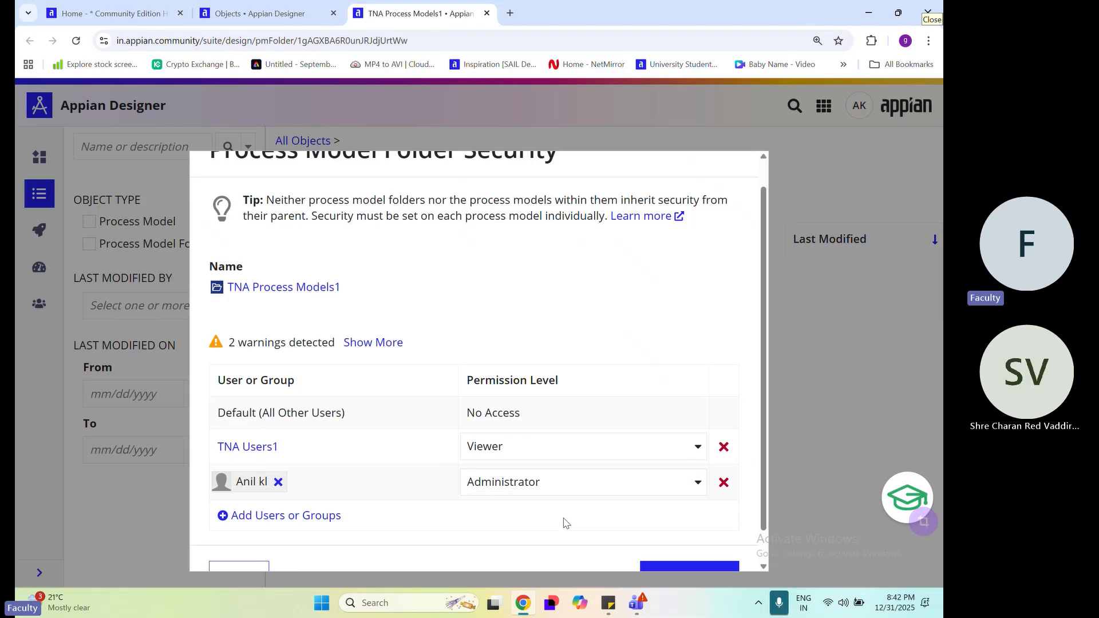
{"action": "scroll", "coordinate": [563, 521], "scroll_direction": "down", "scroll_amount": 1}
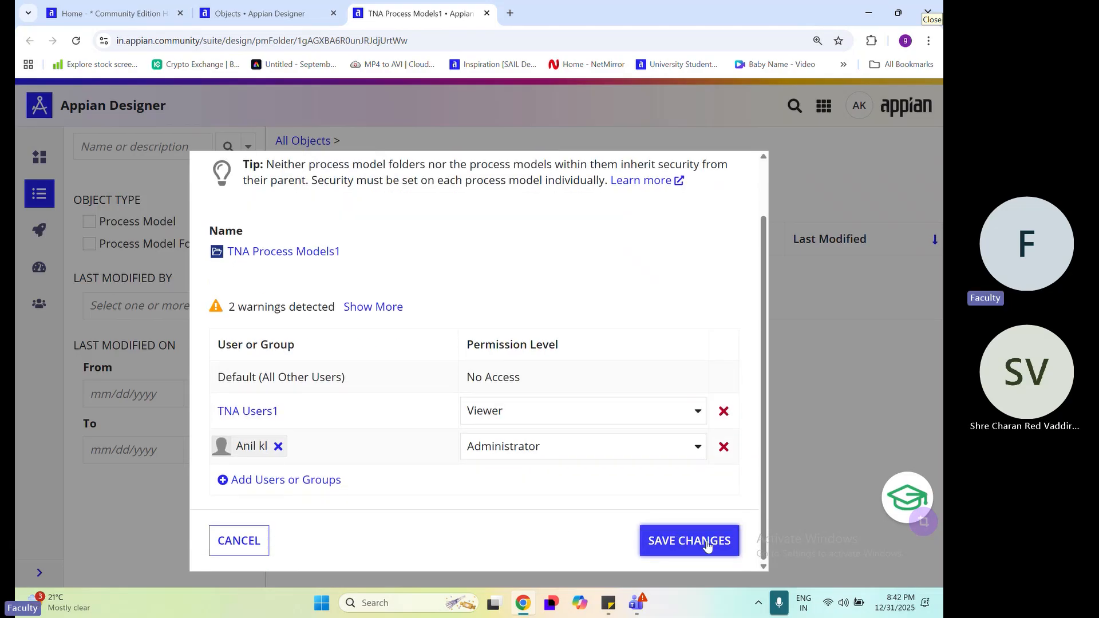
{"action": "left_click", "coordinate": [684, 549]}
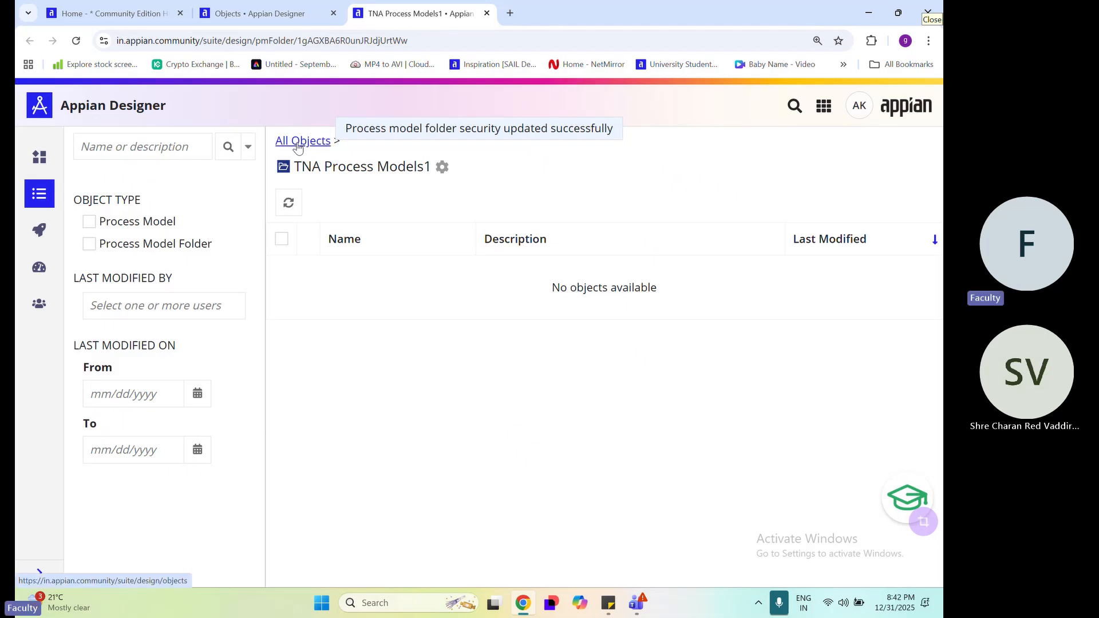
Return to the TNA Administrators1 delete confirmation, refresh the dependent objects and check the warning's dependent count
{"action": "left_click", "coordinate": [245, 10]}
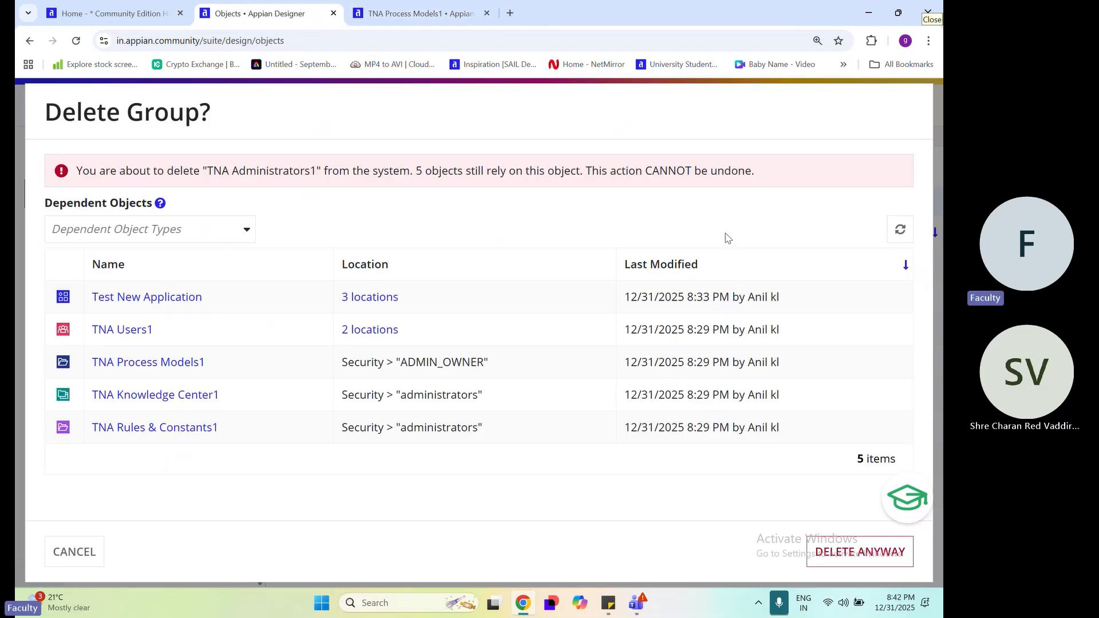
{"action": "left_click", "coordinate": [905, 238]}
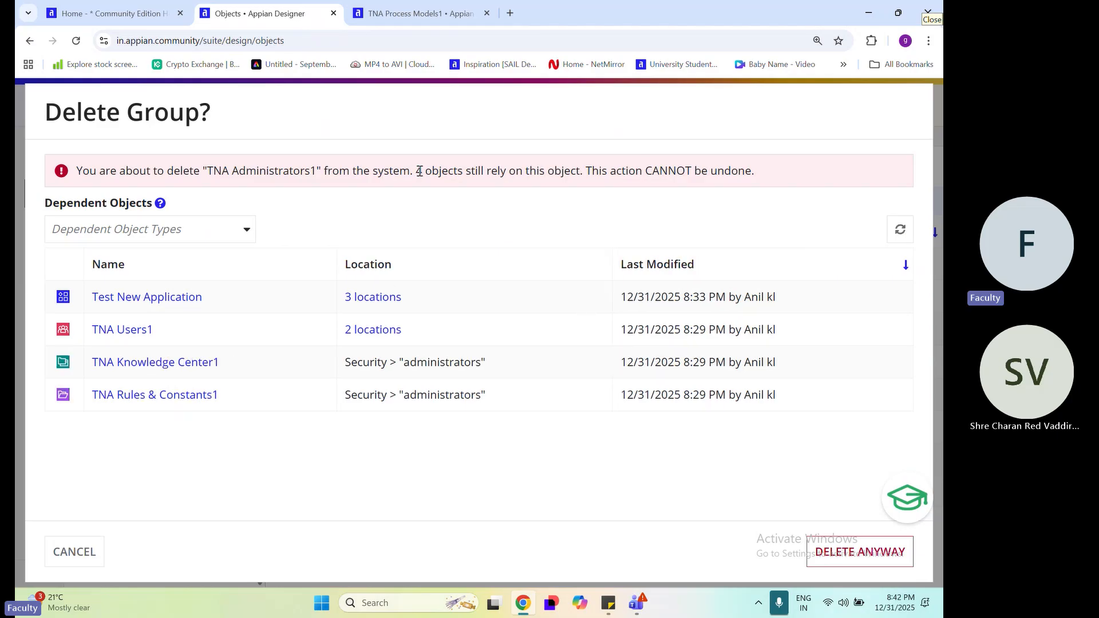
{"action": "left_click_drag", "start_coordinate": [420, 172], "coordinate": [432, 171]}
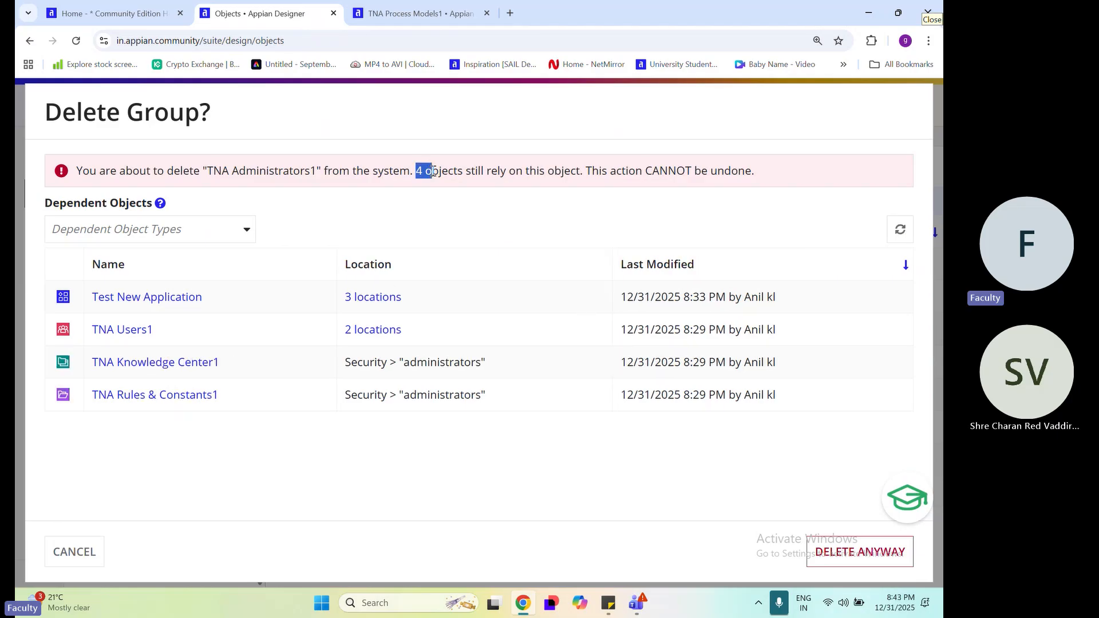
{"action": "left_click", "coordinate": [496, 457]}
{"action": "mouse_move", "coordinate": [635, 606]}
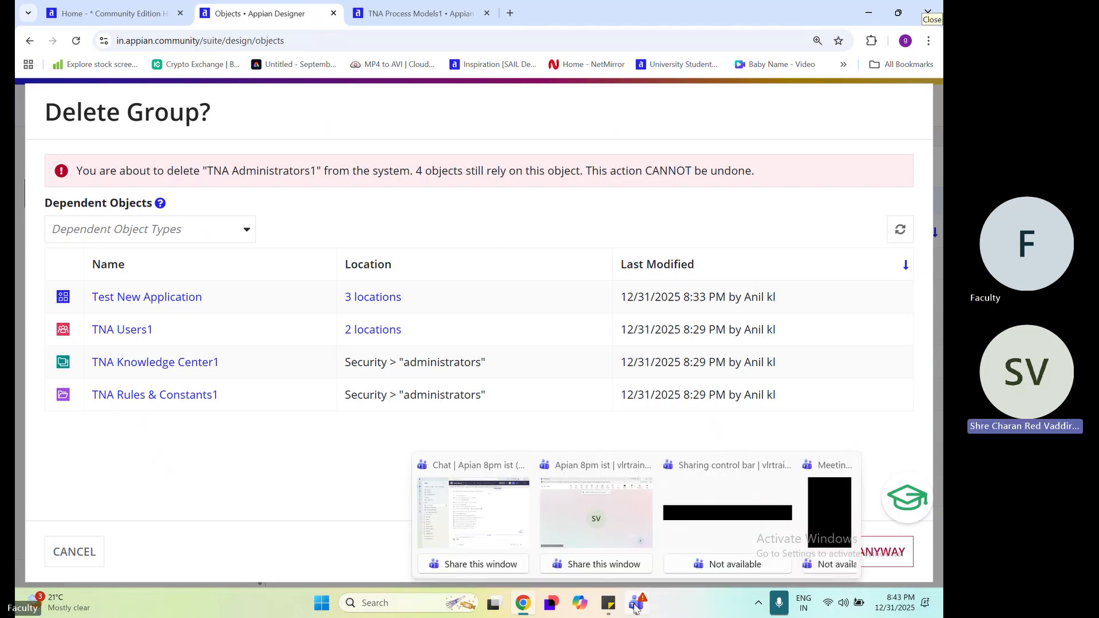
{"action": "left_click", "coordinate": [615, 508]}
{"action": "left_click", "coordinate": [782, 22]}
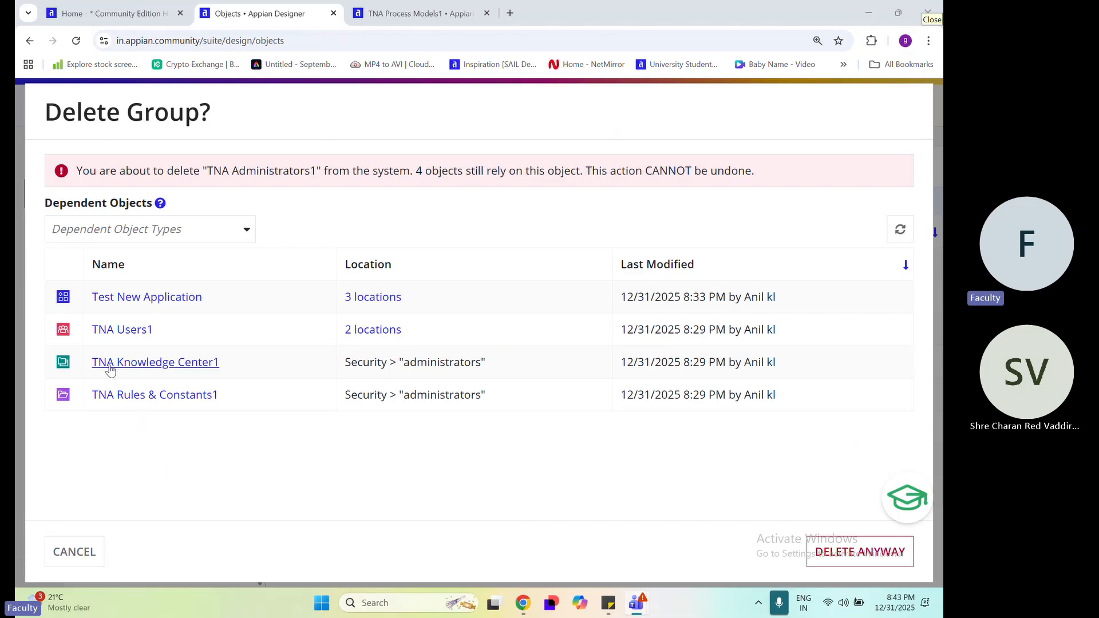
Review the remaining dependent objects of TNA Administrators1 and cancel the group's deletion
{"action": "left_click_drag", "start_coordinate": [231, 383], "coordinate": [97, 292]}
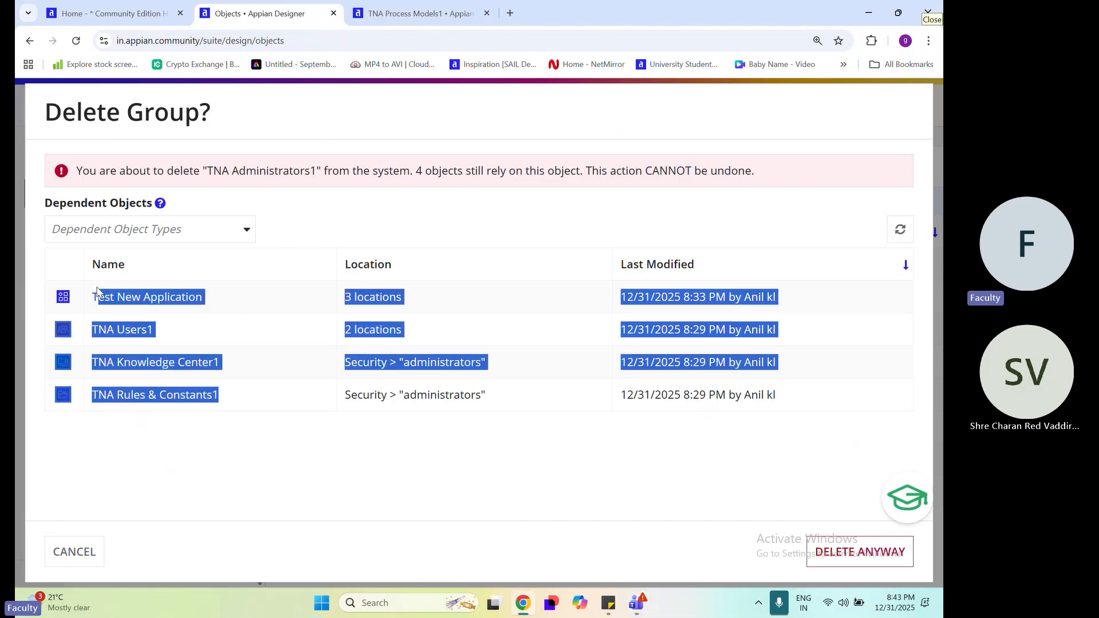
{"action": "left_click", "coordinate": [236, 328]}
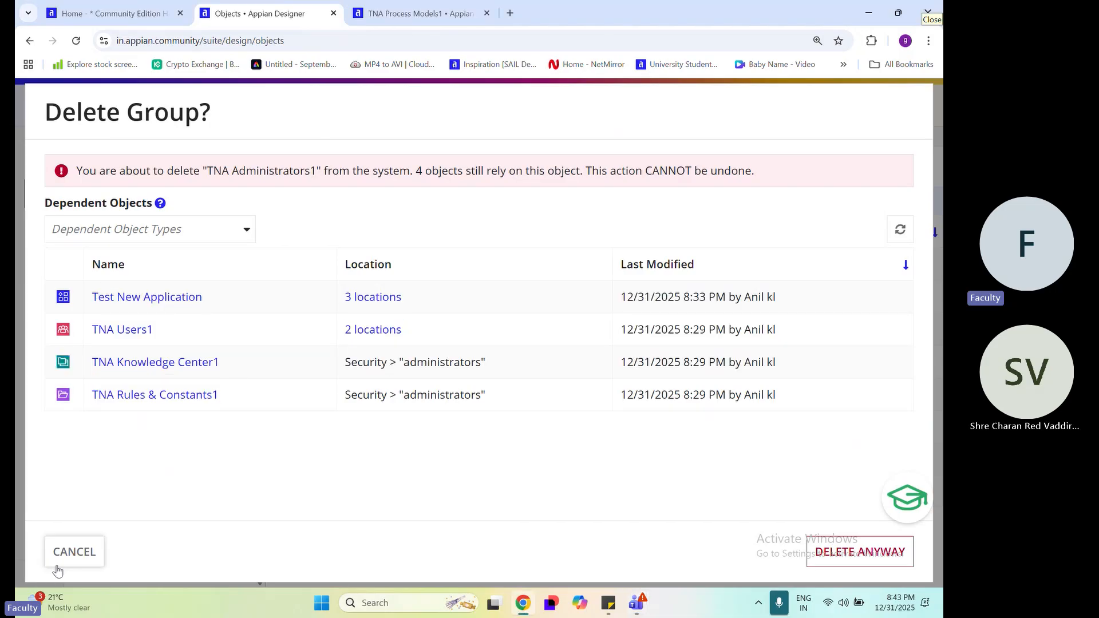
{"action": "left_click", "coordinate": [99, 545]}
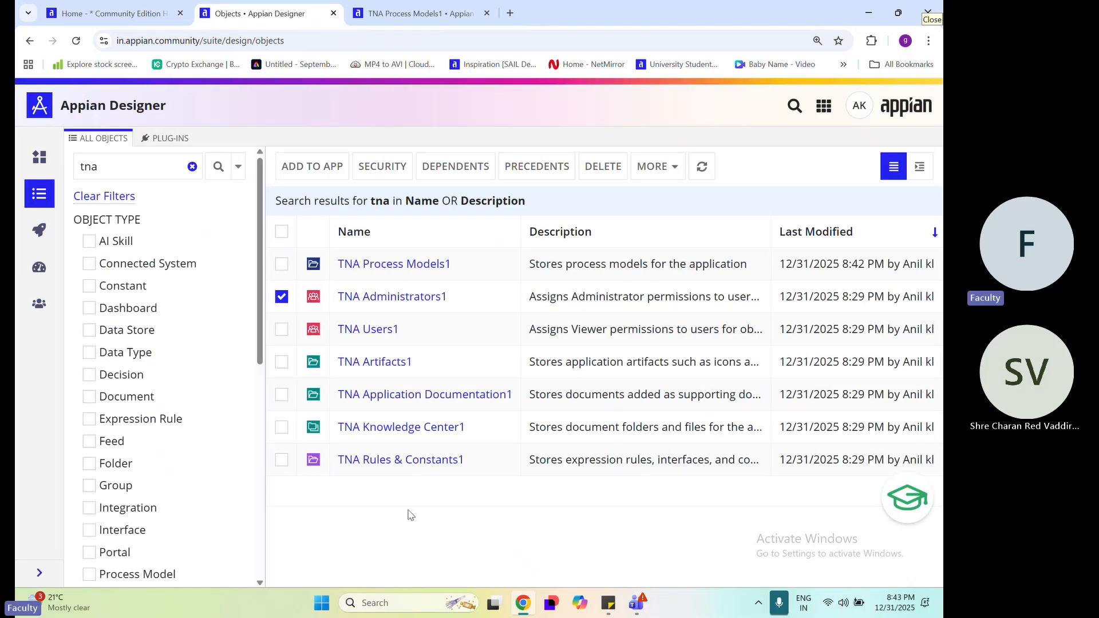
Deselect TNA Administrators1 and open Test New Application from the list of recent applications
{"action": "left_click", "coordinate": [281, 299]}
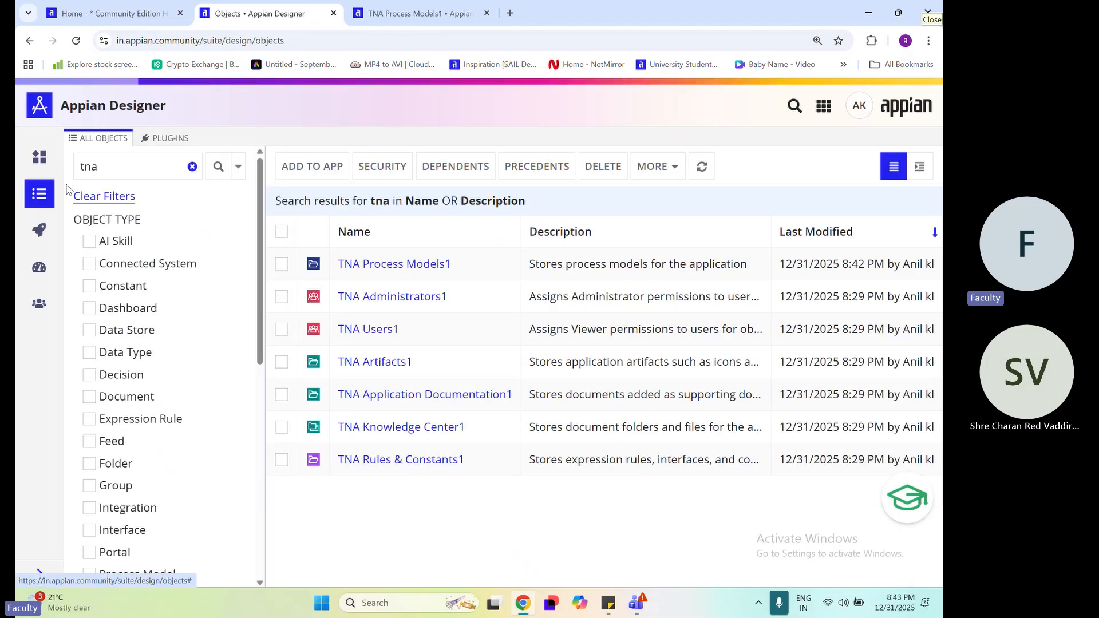
{"action": "left_click", "coordinate": [39, 157]}
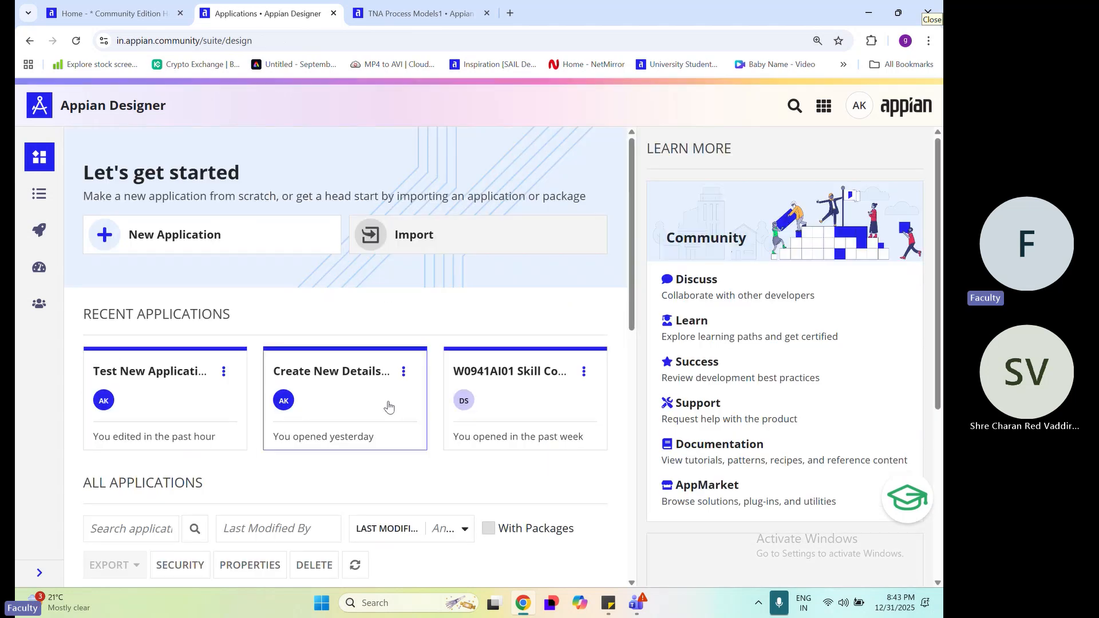
{"action": "left_click", "coordinate": [176, 370]}
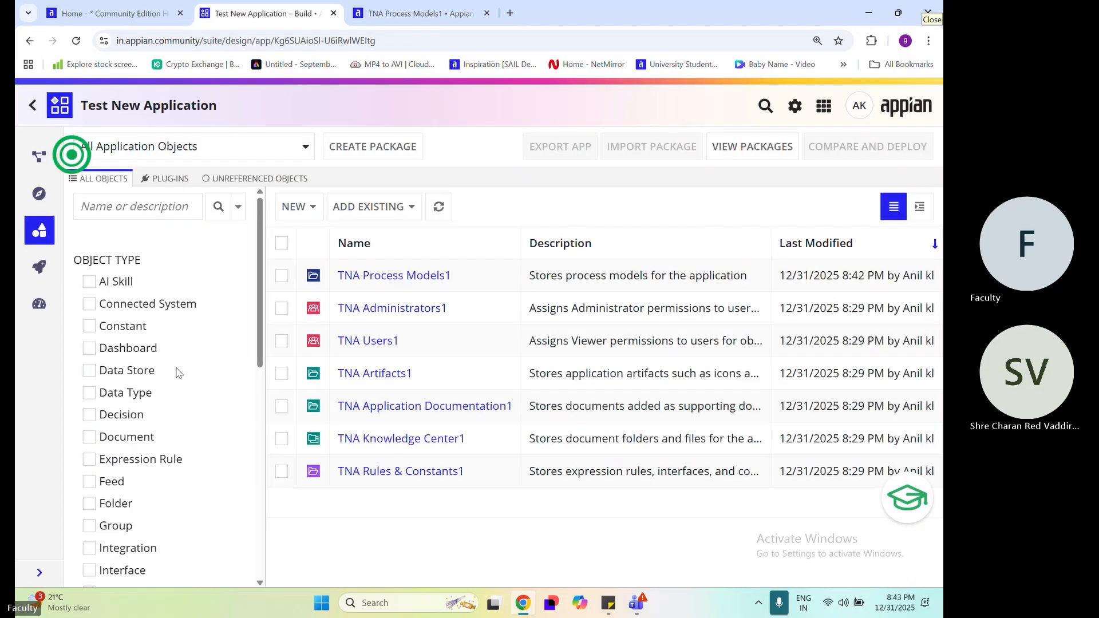
Delete the TNA Rules & Constants1 rule folder from the application, checking the warning and its dependents before confirming
{"action": "scroll", "coordinate": [177, 372], "scroll_direction": "down", "scroll_amount": 2}
{"action": "left_click", "coordinate": [281, 473]}
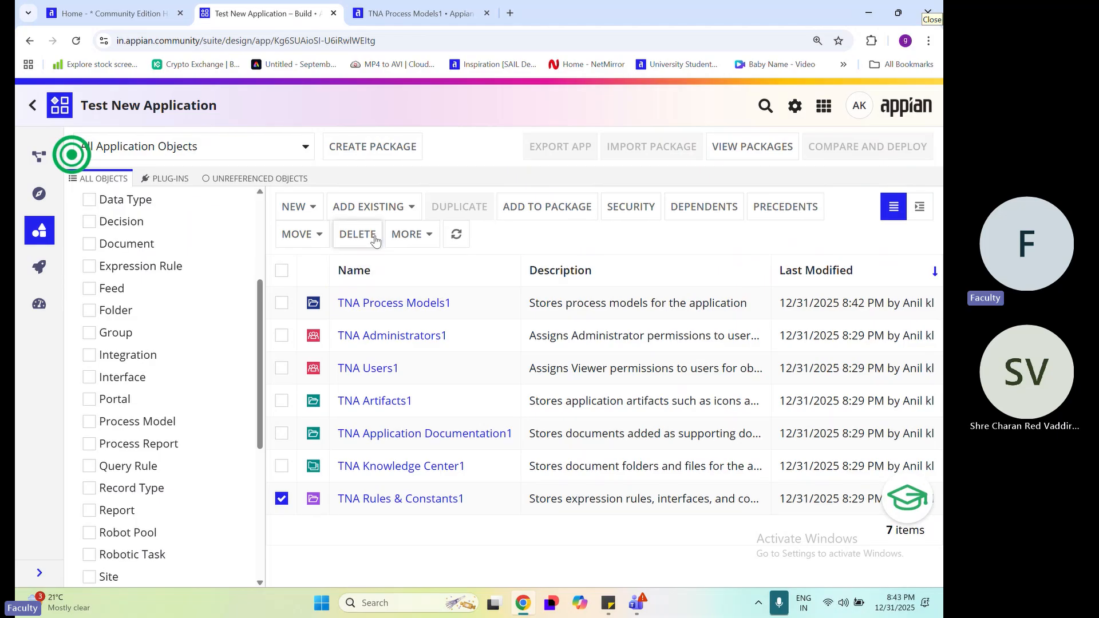
{"action": "left_click", "coordinate": [357, 234]}
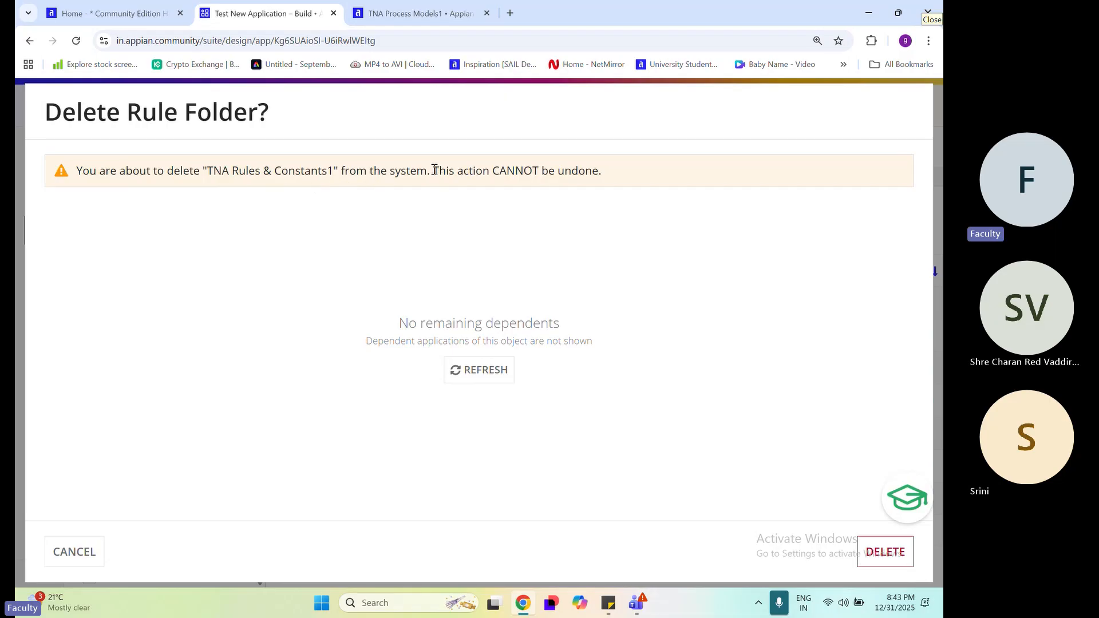
{"action": "left_click_drag", "start_coordinate": [434, 170], "coordinate": [616, 174]}
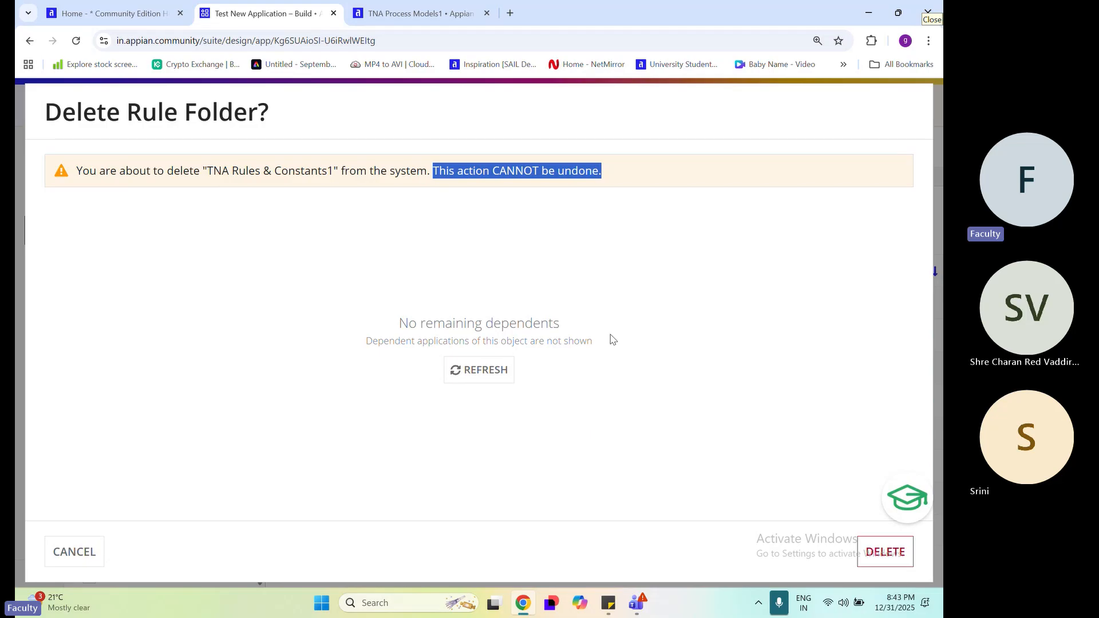
{"action": "left_click", "coordinate": [486, 378]}
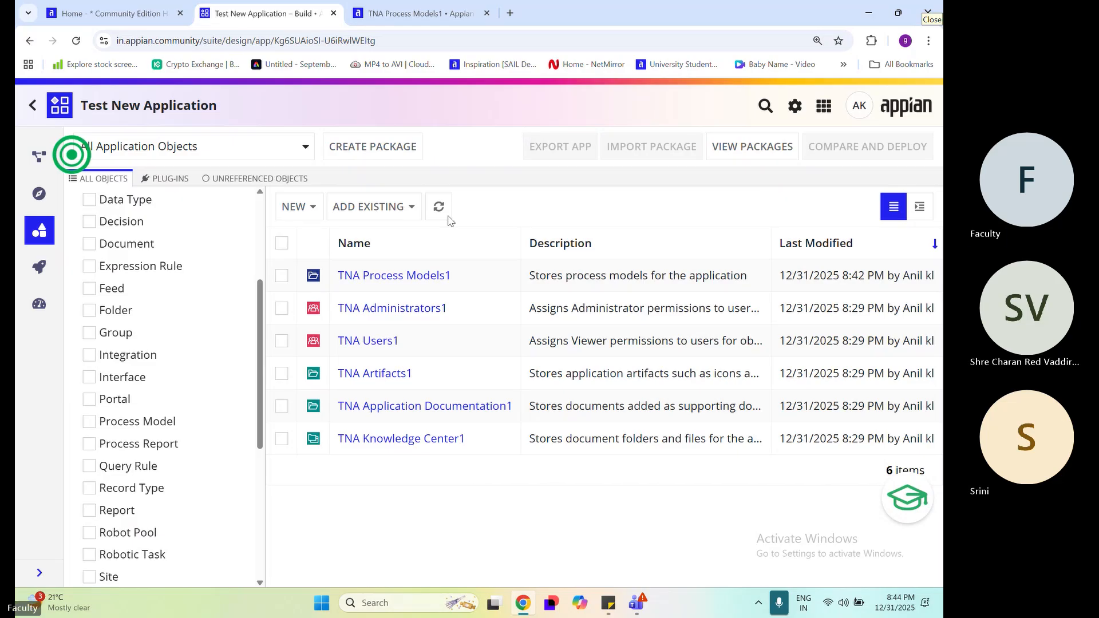
Try to delete TNA Knowledge Center1, and inspect its contents before returning to the application's object list
{"action": "left_click", "coordinate": [284, 440]}
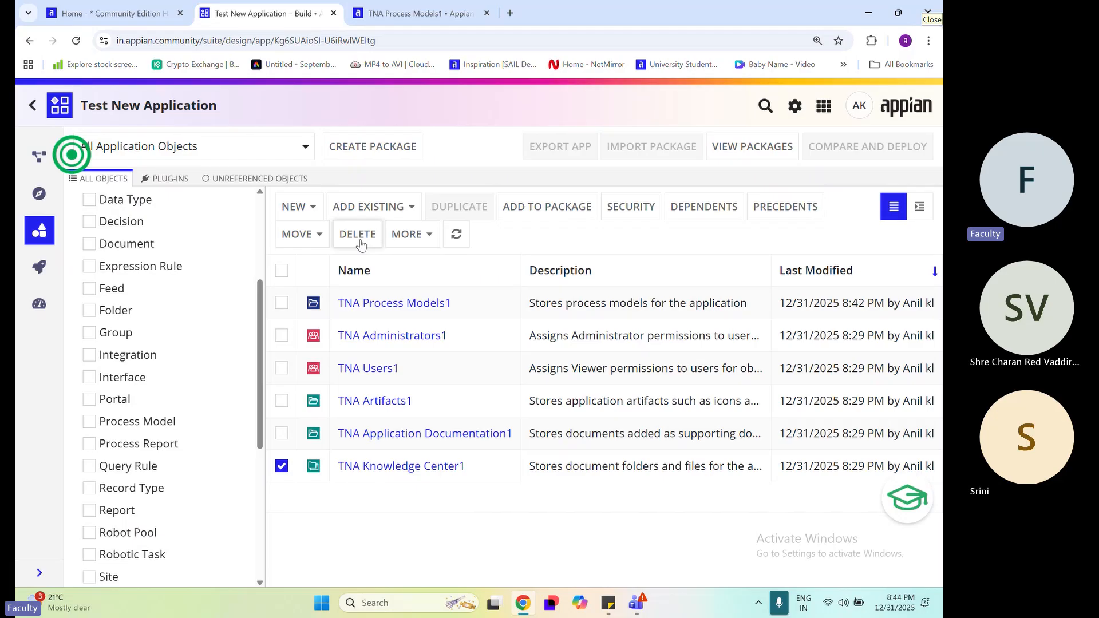
{"action": "left_click", "coordinate": [359, 240]}
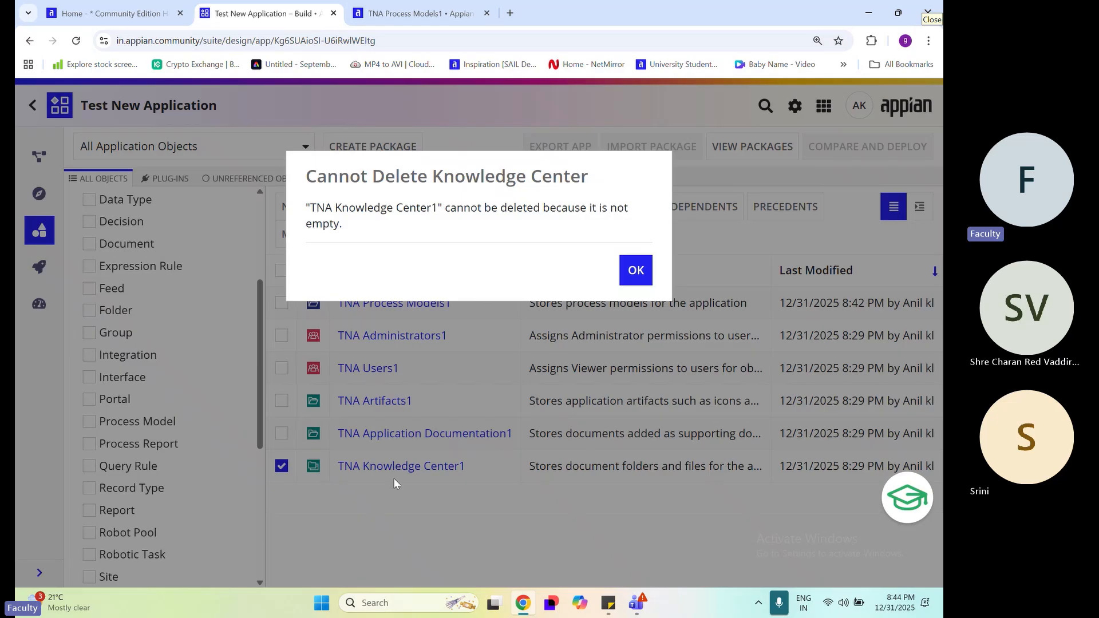
{"action": "key", "text": "Escape"}
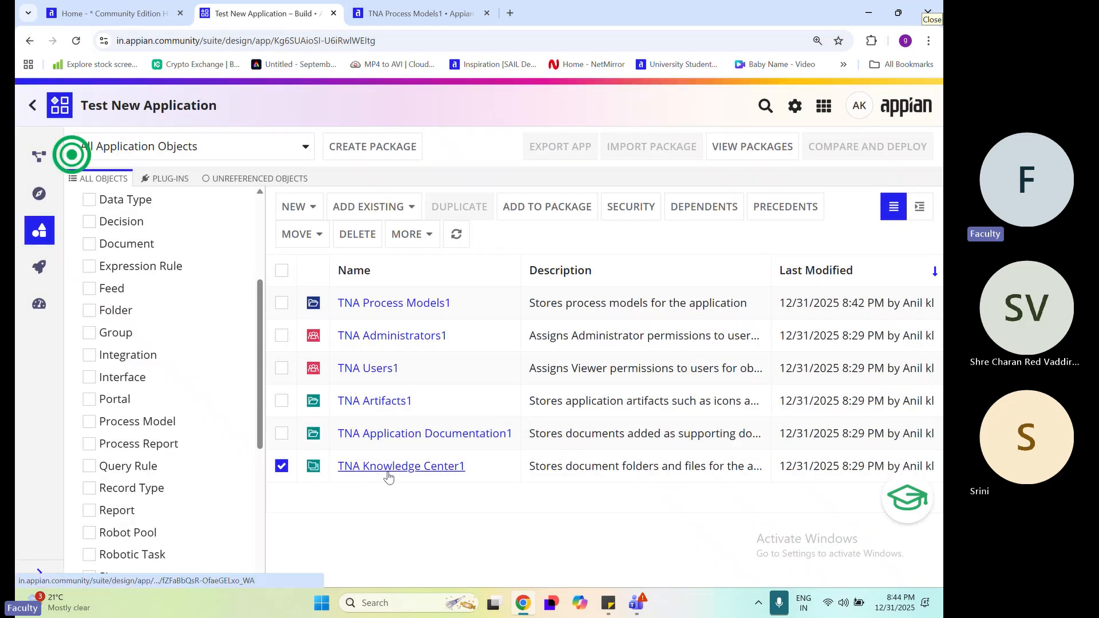
{"action": "left_click", "coordinate": [388, 475]}
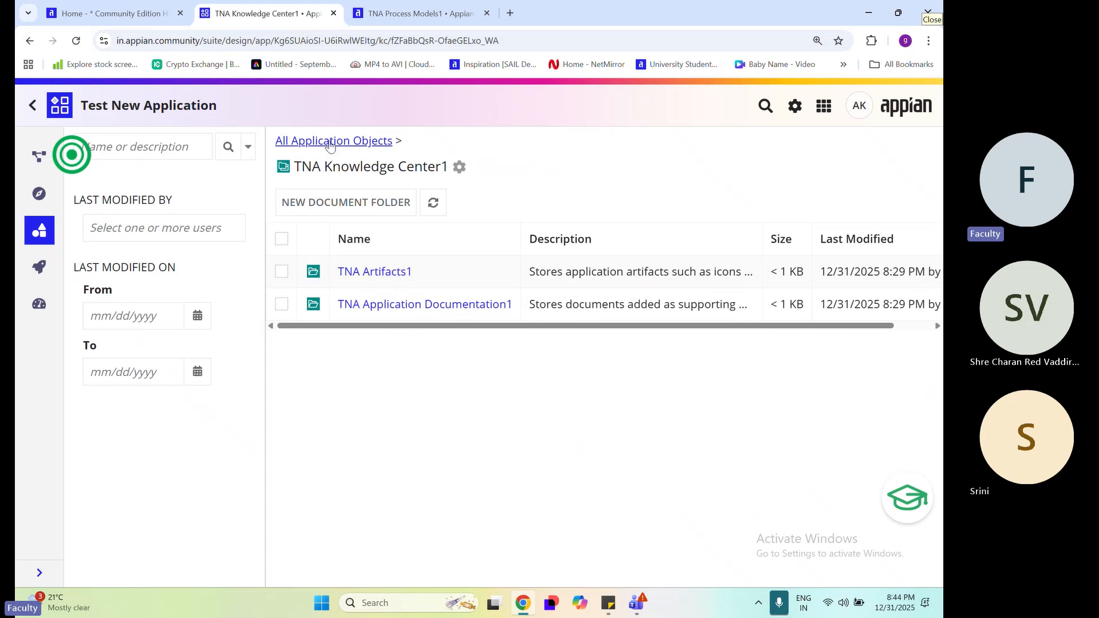
{"action": "key", "text": "alt+Left"}
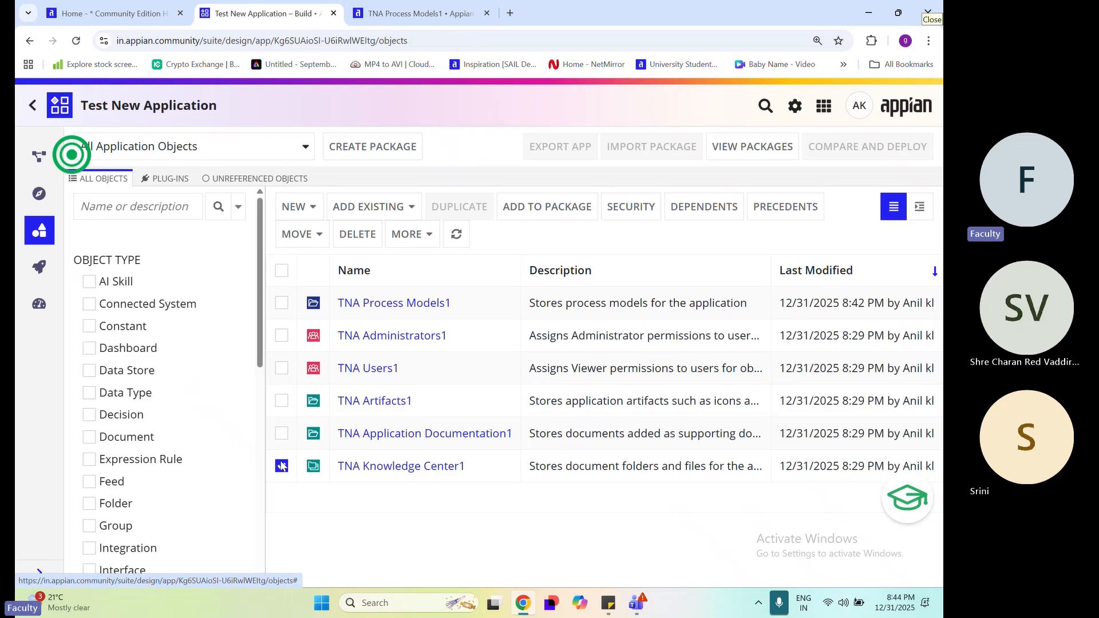
Delete the TNA Application Documentation1 and TNA Artifacts1 document folders from the system
{"action": "left_click", "coordinate": [281, 434]}
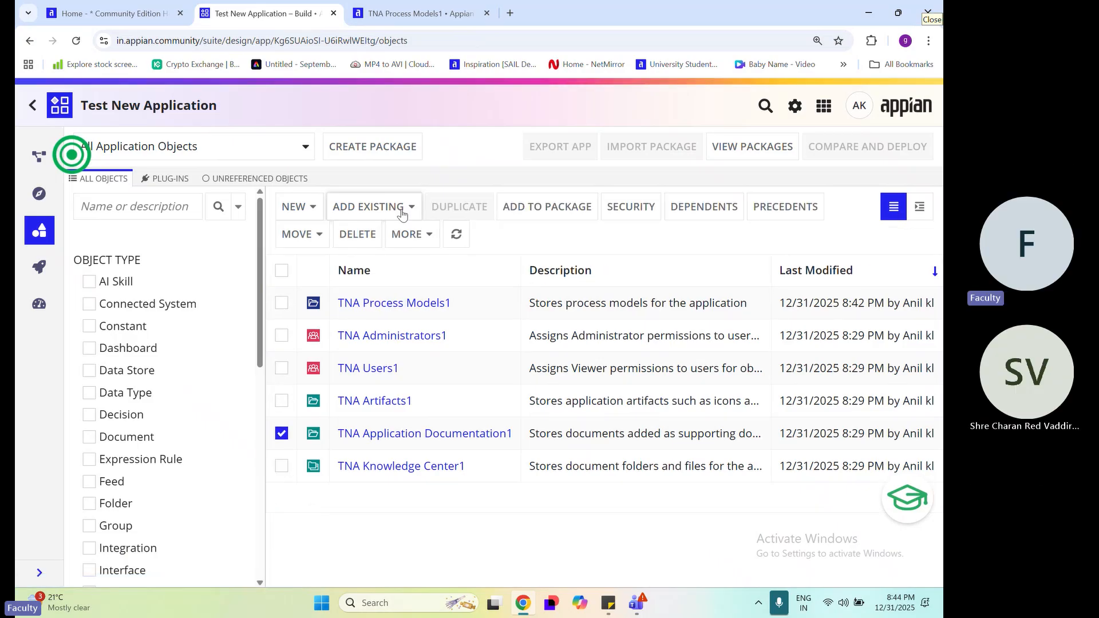
{"action": "left_click", "coordinate": [367, 240]}
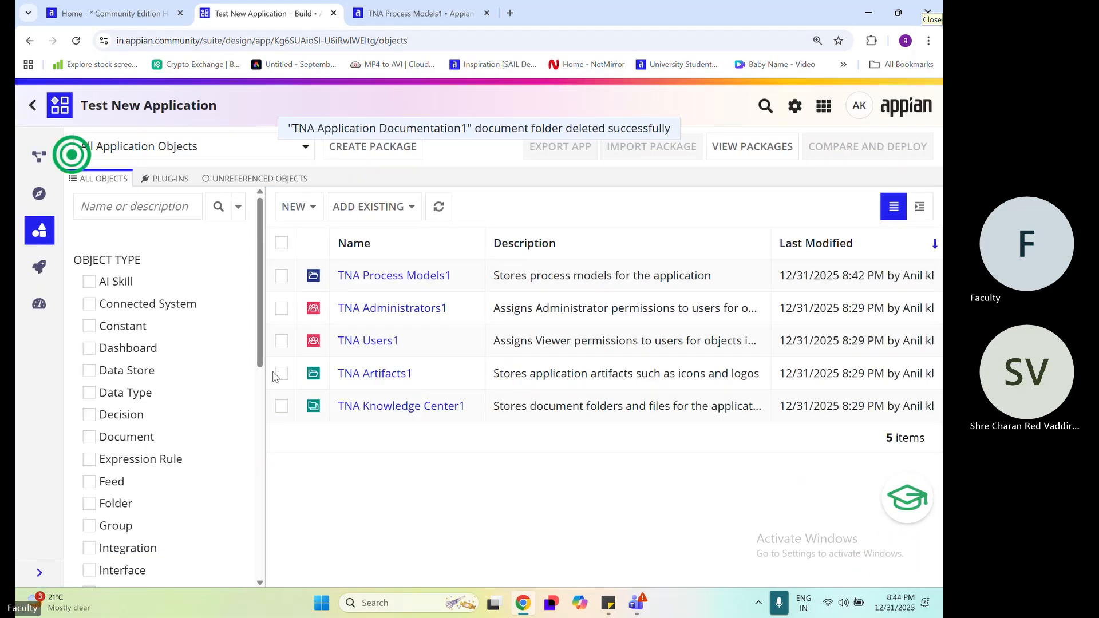
{"action": "left_click", "coordinate": [282, 374]}
{"action": "left_click", "coordinate": [357, 234]}
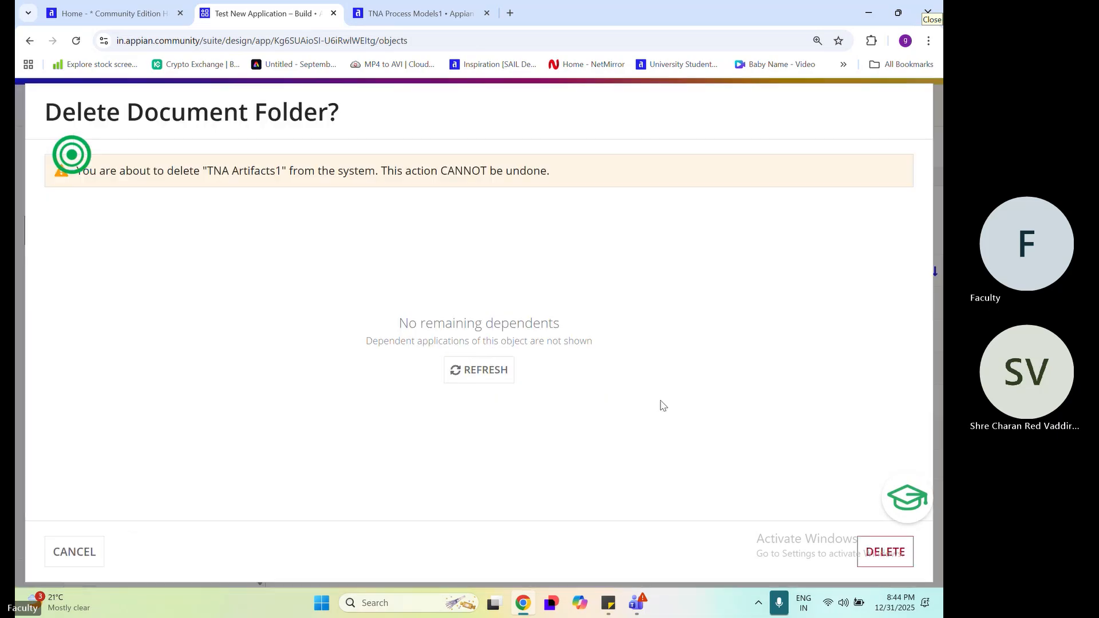
{"action": "left_click", "coordinate": [875, 562]}
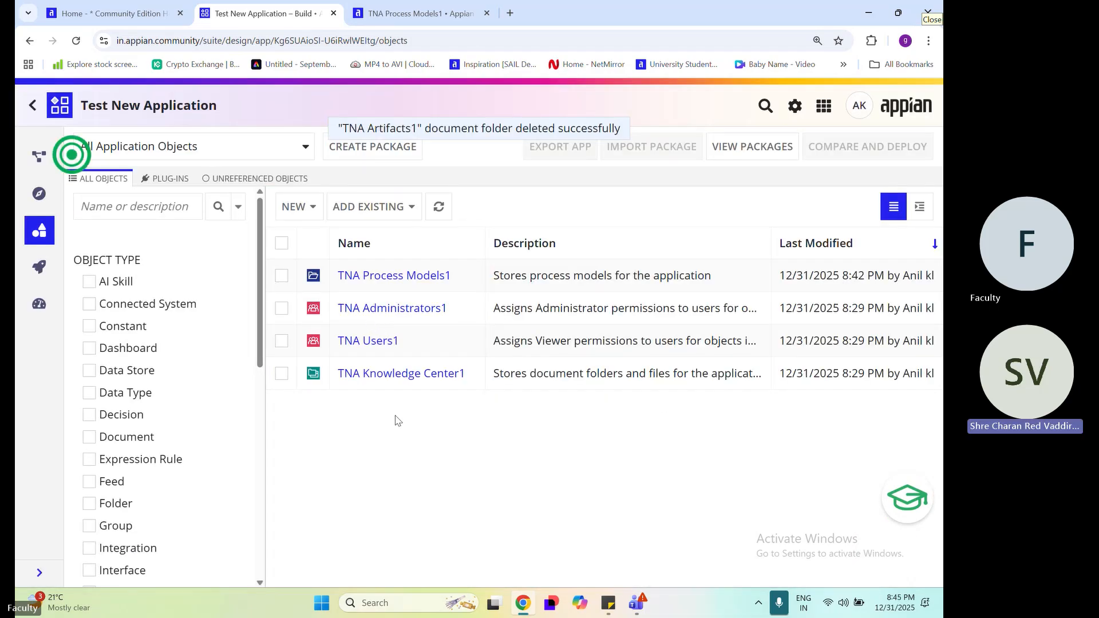
Delete the TNA Knowledge Center1 knowledge center from the system
{"action": "left_click", "coordinate": [281, 375]}
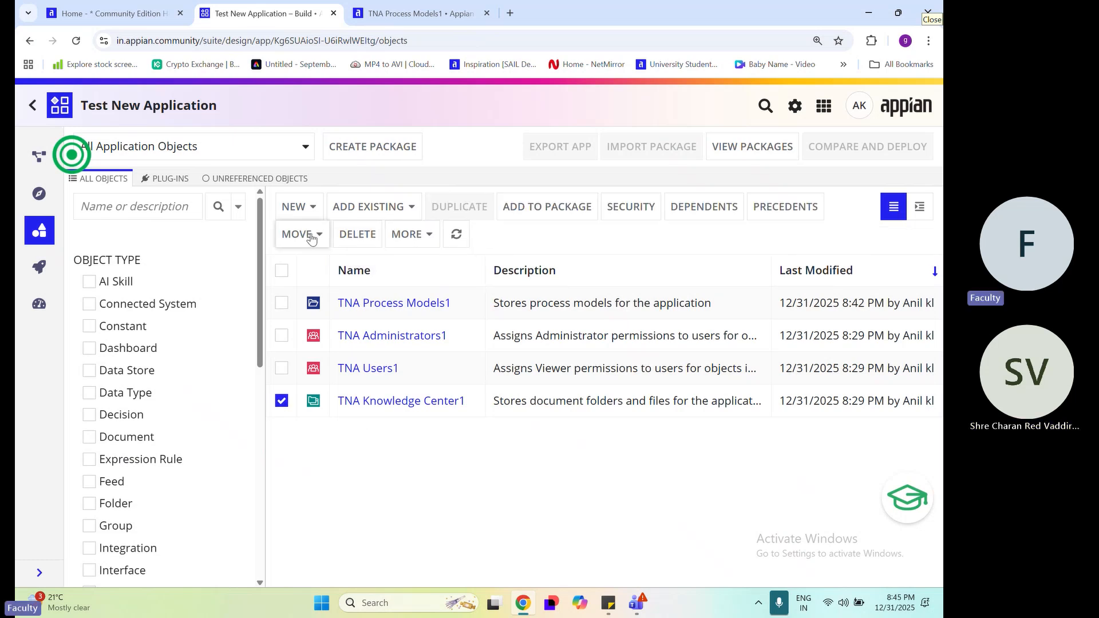
{"action": "left_click", "coordinate": [346, 233]}
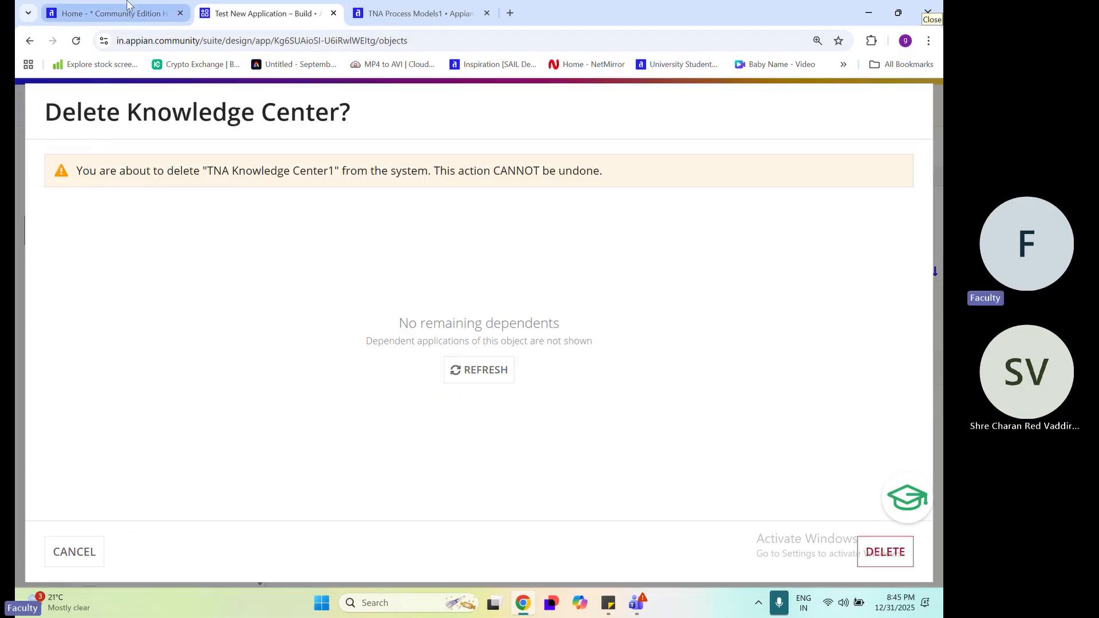
{"action": "left_click", "coordinate": [109, 13]}
{"action": "left_click", "coordinate": [323, 12]}
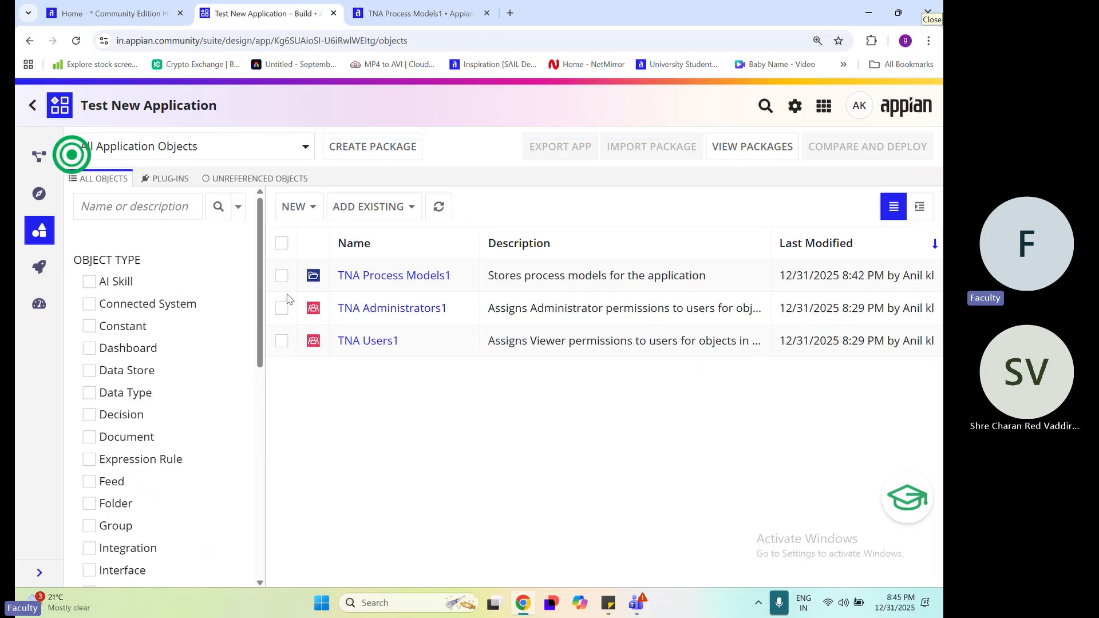
Delete the TNA Process Models1 process model folder from the system
{"action": "left_click", "coordinate": [281, 276]}
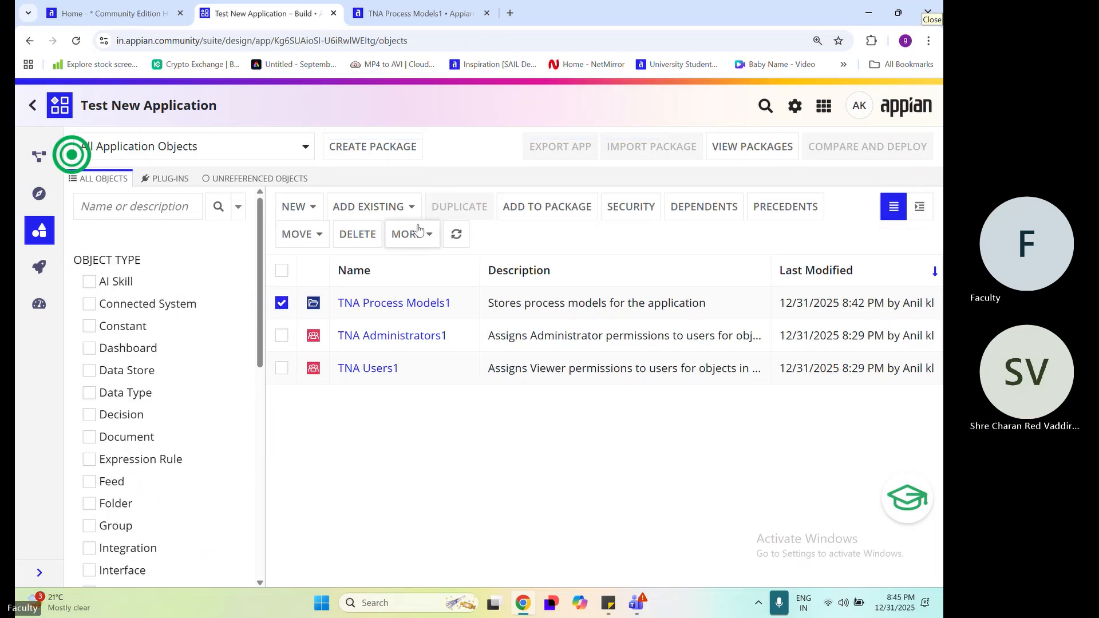
{"action": "left_click", "coordinate": [354, 234]}
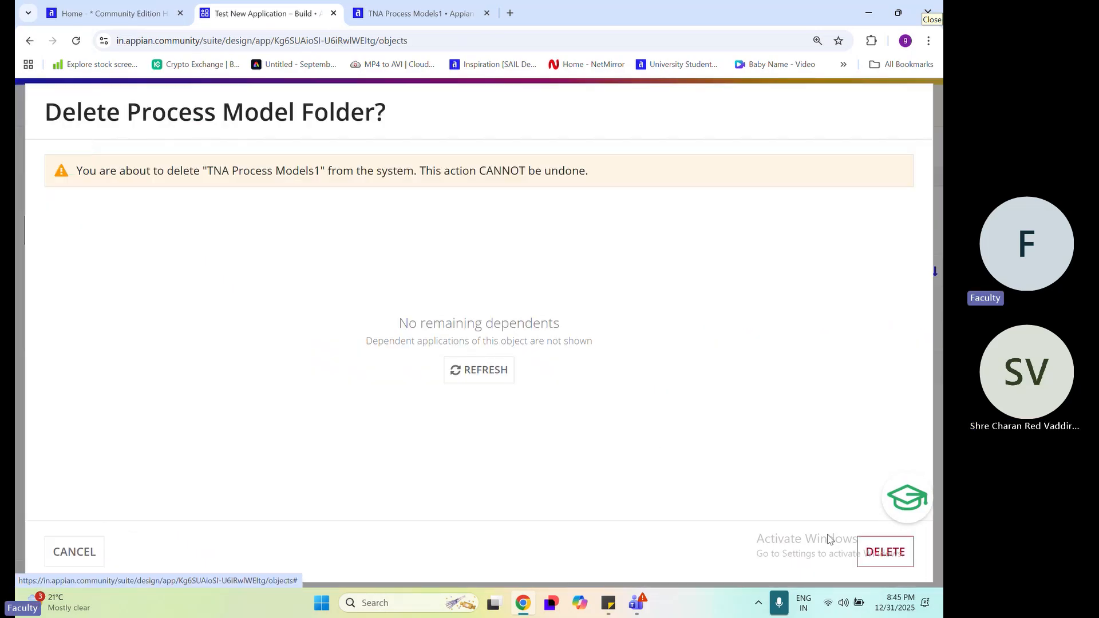
{"action": "left_click", "coordinate": [896, 562]}
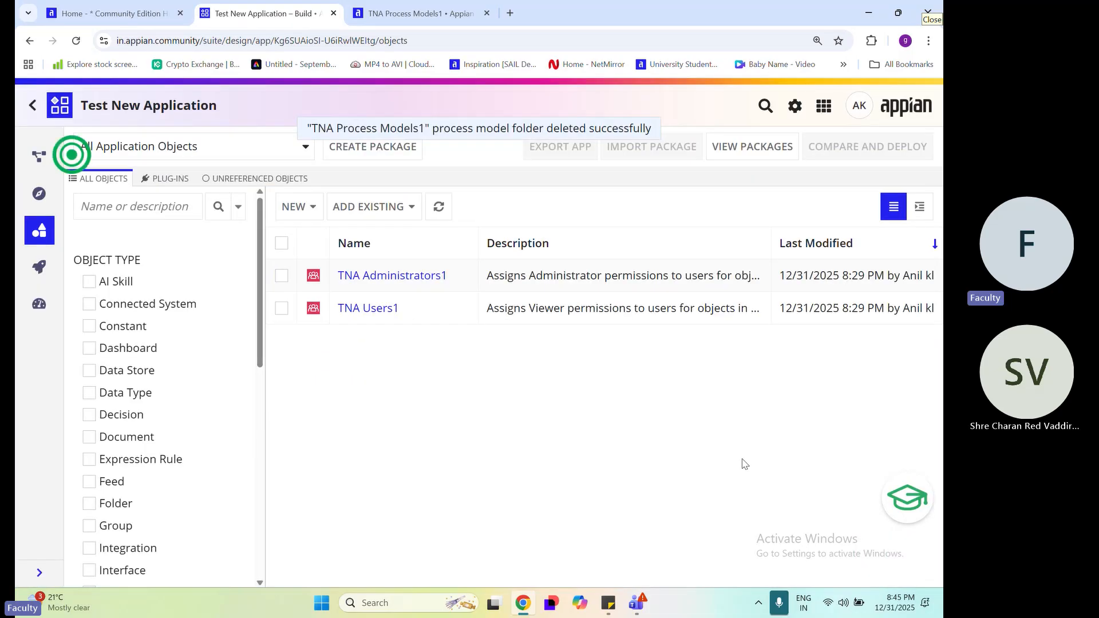
Try to delete the TNA Users1 group, read the reason given, cancel the deletion and deselect the group
{"action": "left_click", "coordinate": [281, 308]}
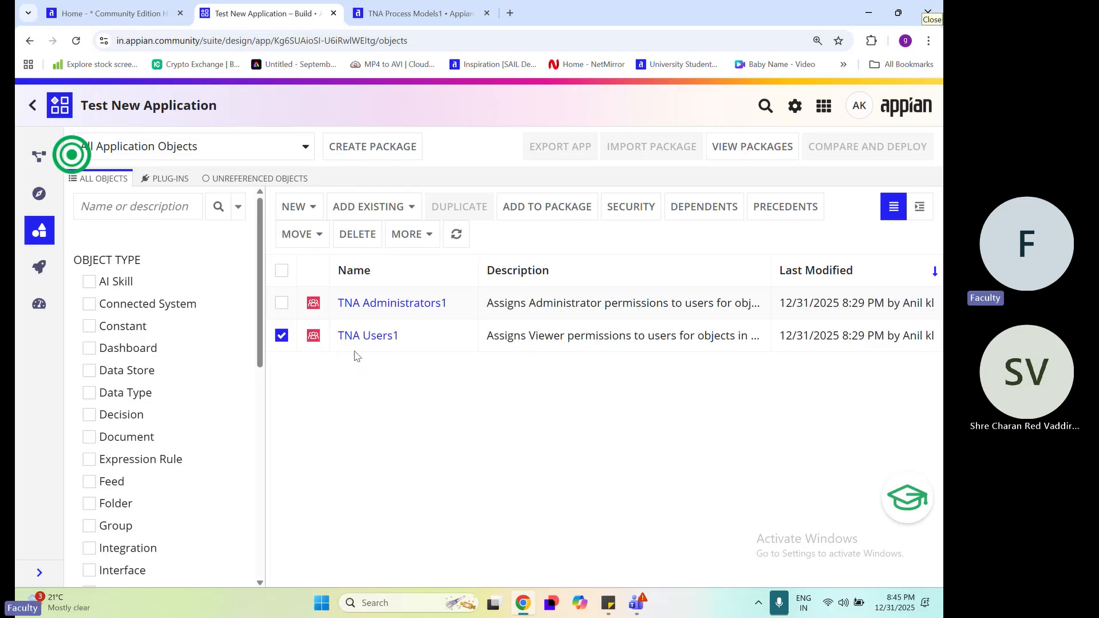
{"action": "left_click", "coordinate": [359, 235]}
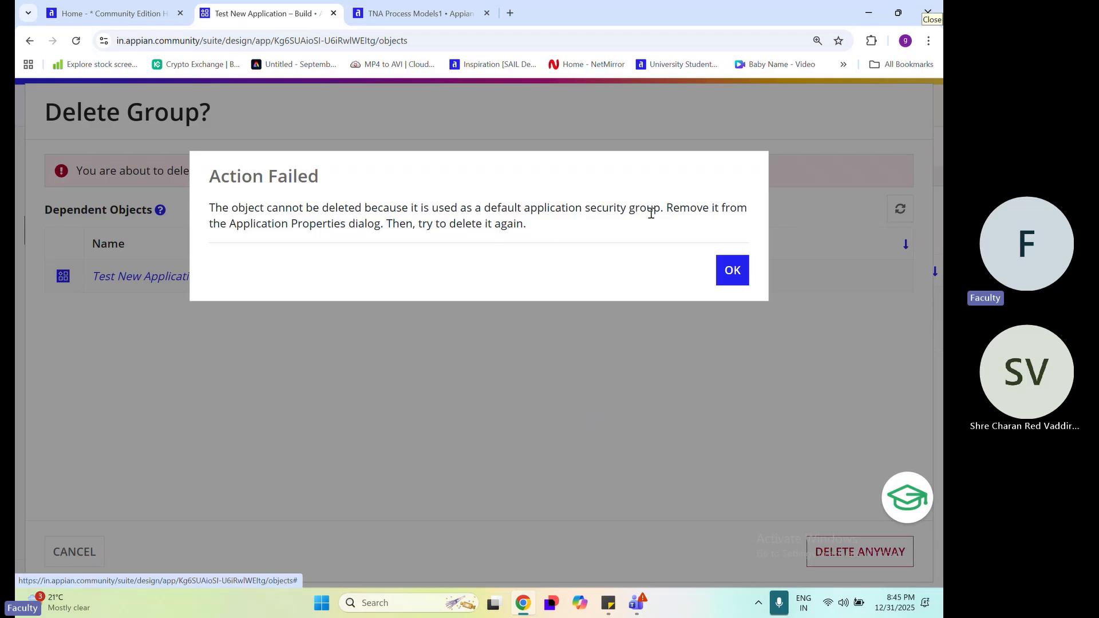
{"action": "left_click_drag", "start_coordinate": [661, 207], "coordinate": [488, 209]}
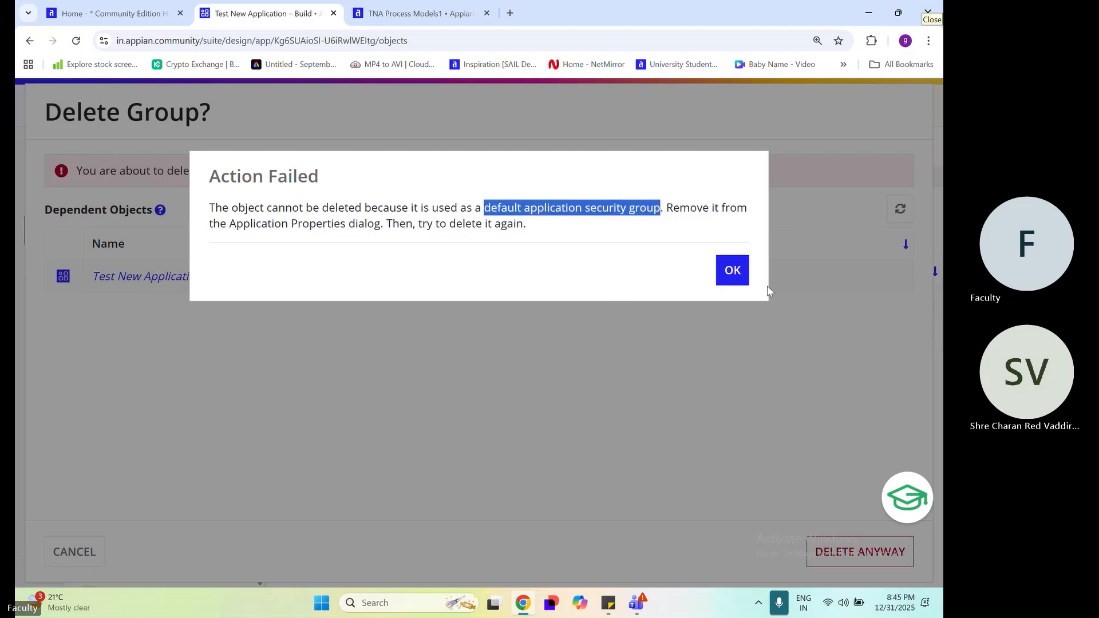
{"action": "left_click", "coordinate": [727, 274]}
{"action": "left_click", "coordinate": [102, 558]}
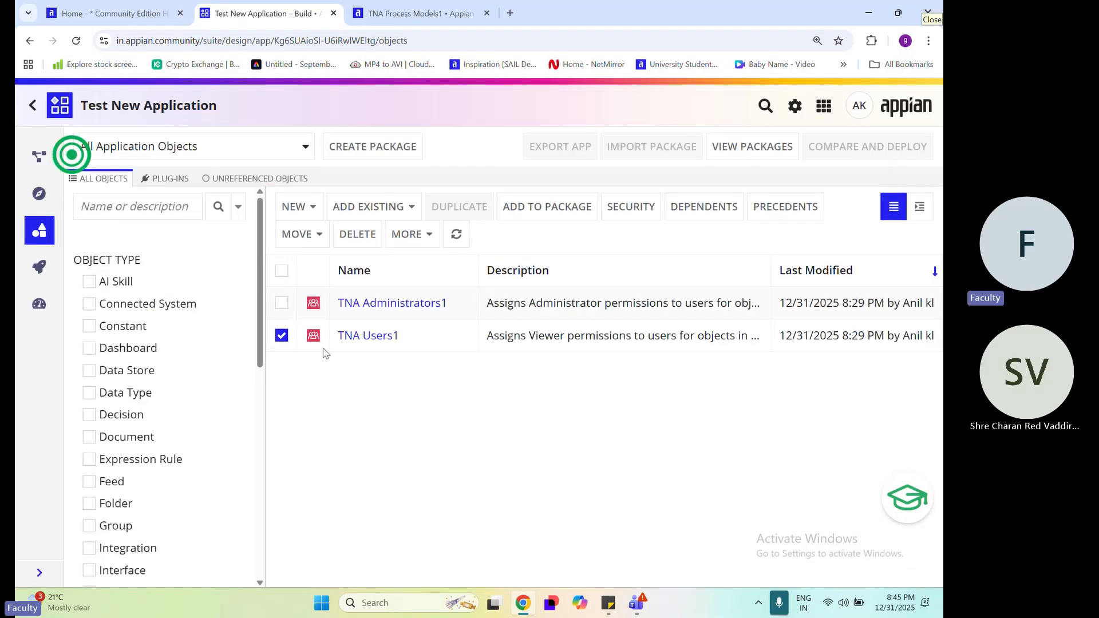
{"action": "left_click", "coordinate": [281, 335]}
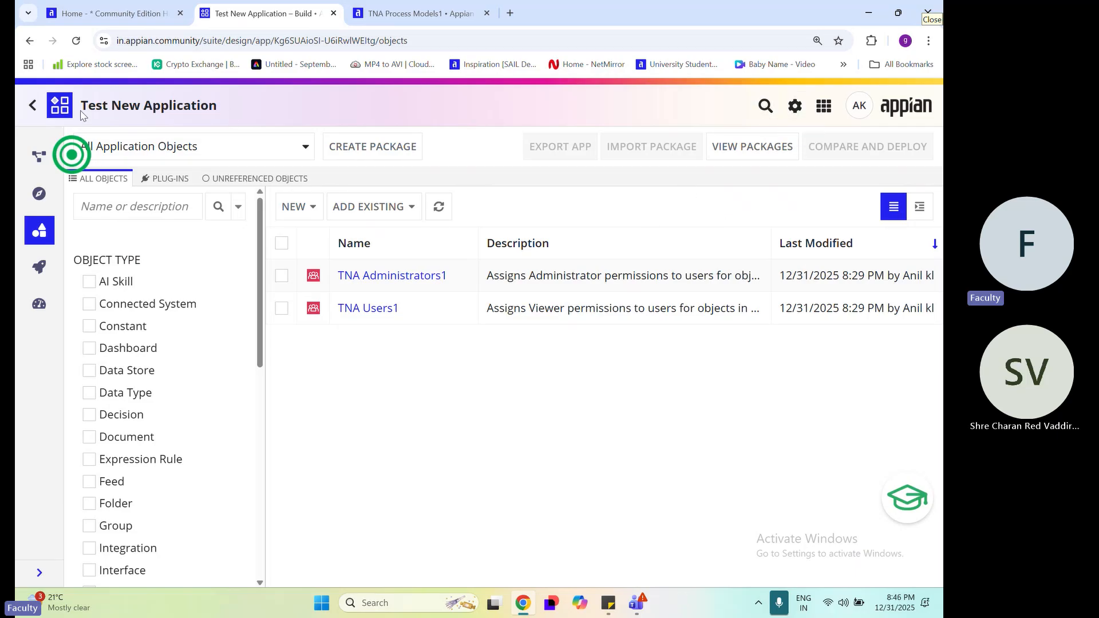
Open the security settings of Test New Application and remove the TNA Administrators1 and TNA Users1 groups
{"action": "left_click_drag", "start_coordinate": [81, 115], "coordinate": [246, 116]}
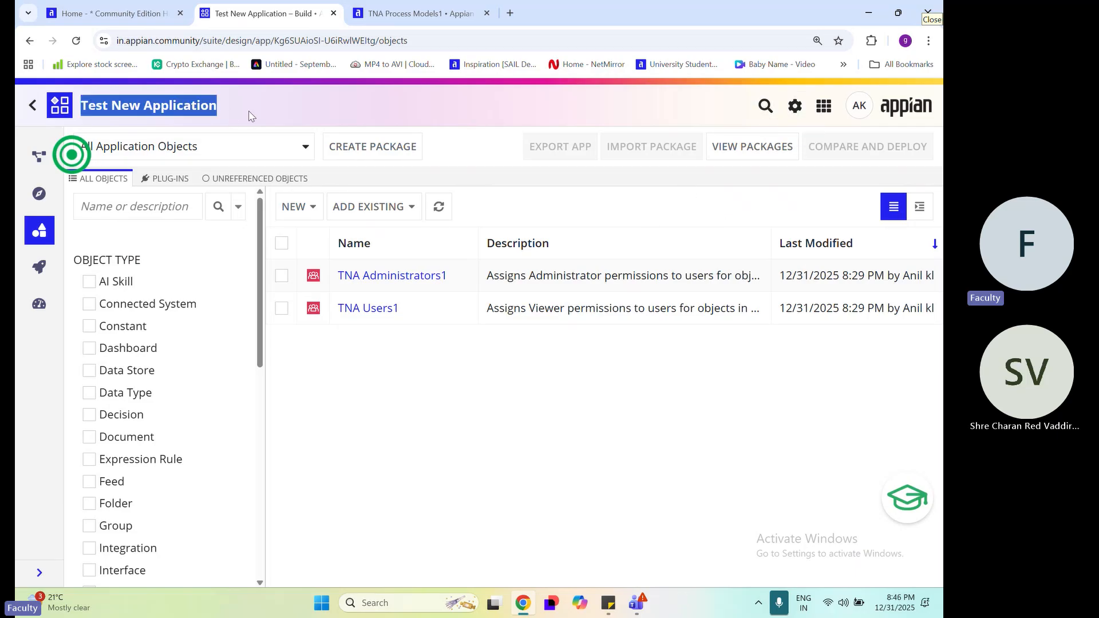
{"action": "left_click", "coordinate": [793, 111]}
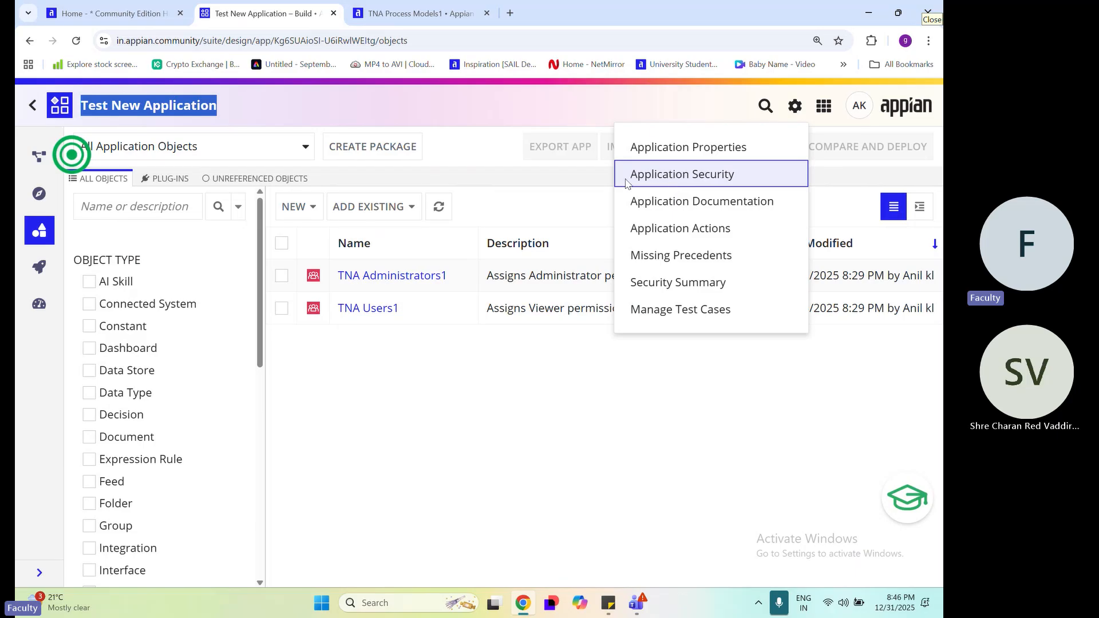
{"action": "left_click", "coordinate": [708, 181]}
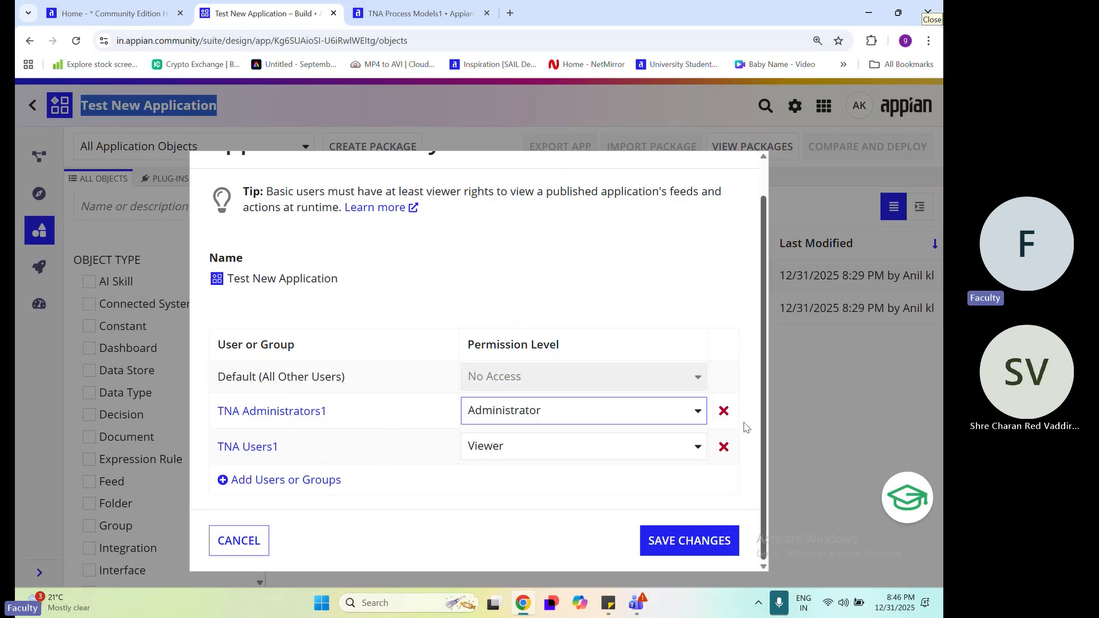
{"action": "left_click", "coordinate": [723, 410]}
{"action": "left_click", "coordinate": [723, 446]}
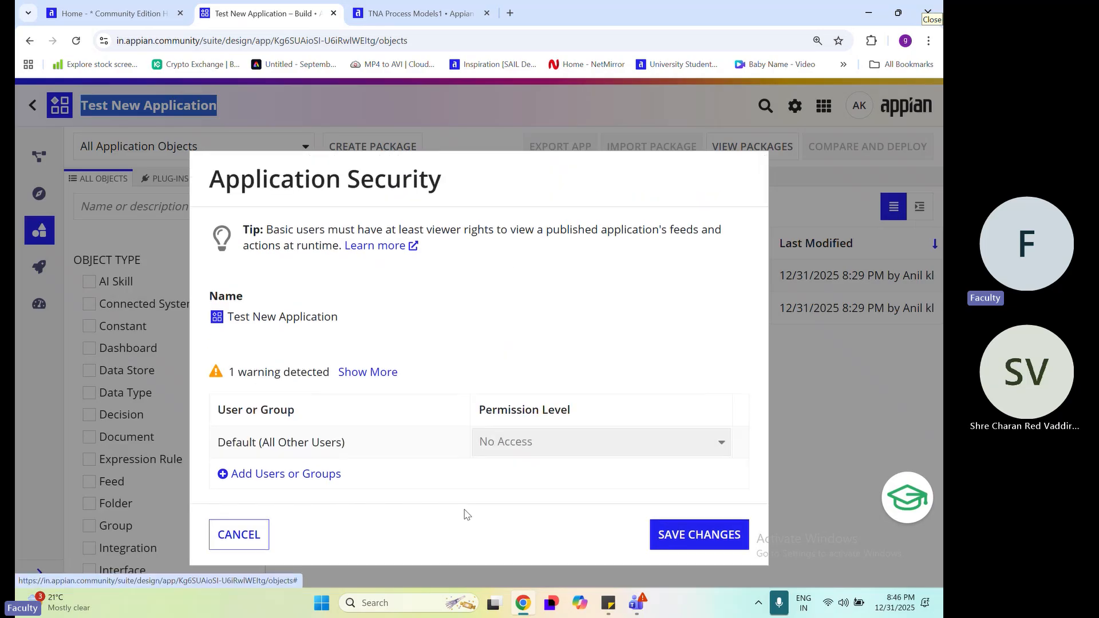
Add your own user account to the application security with the Administrator permission level and save the changes
{"action": "left_click", "coordinate": [262, 474]}
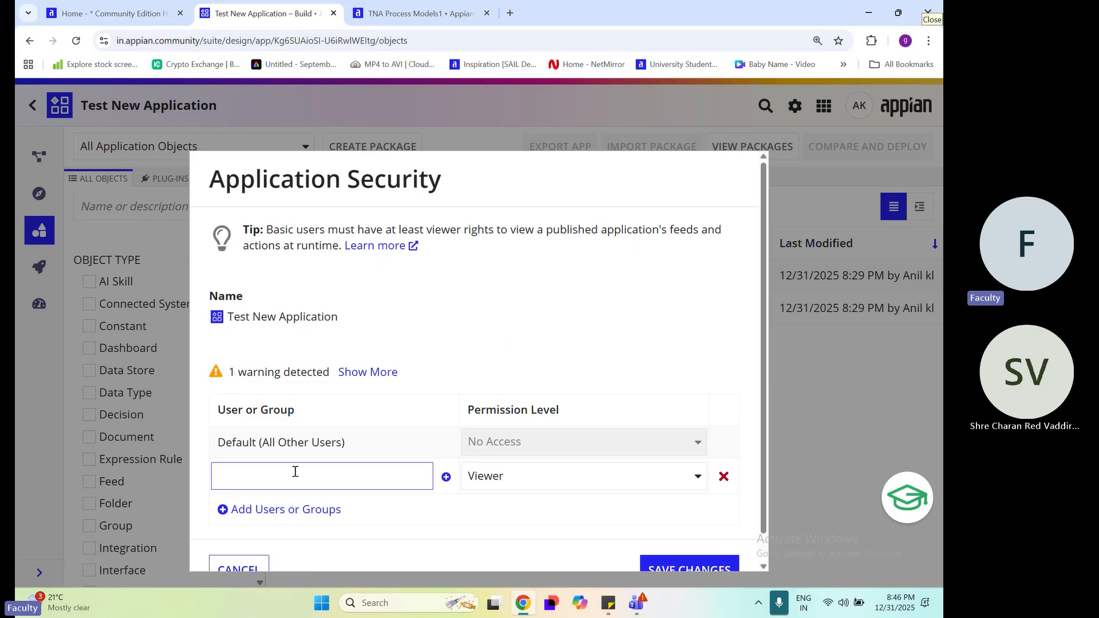
{"action": "type", "text": "ani"}
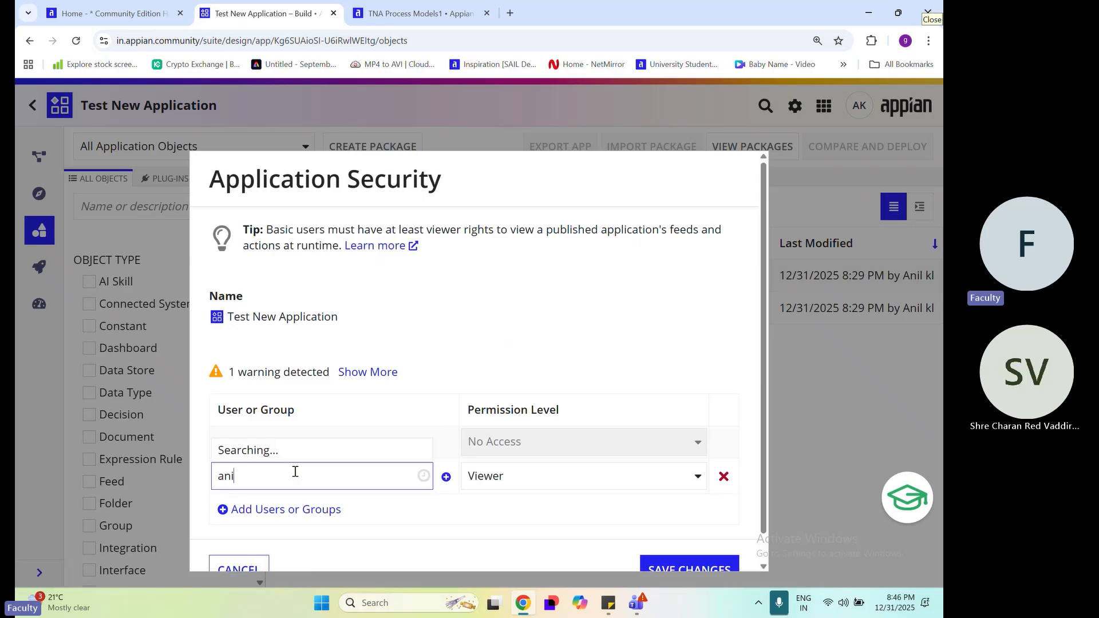
{"action": "type", "text": "l"}
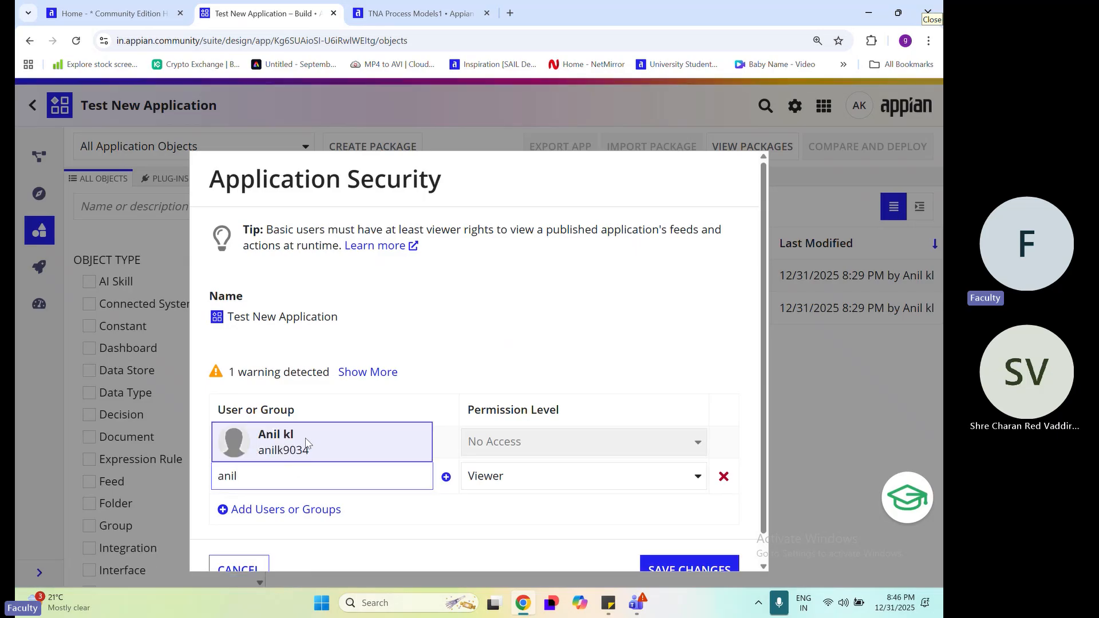
{"action": "left_click", "coordinate": [308, 443]}
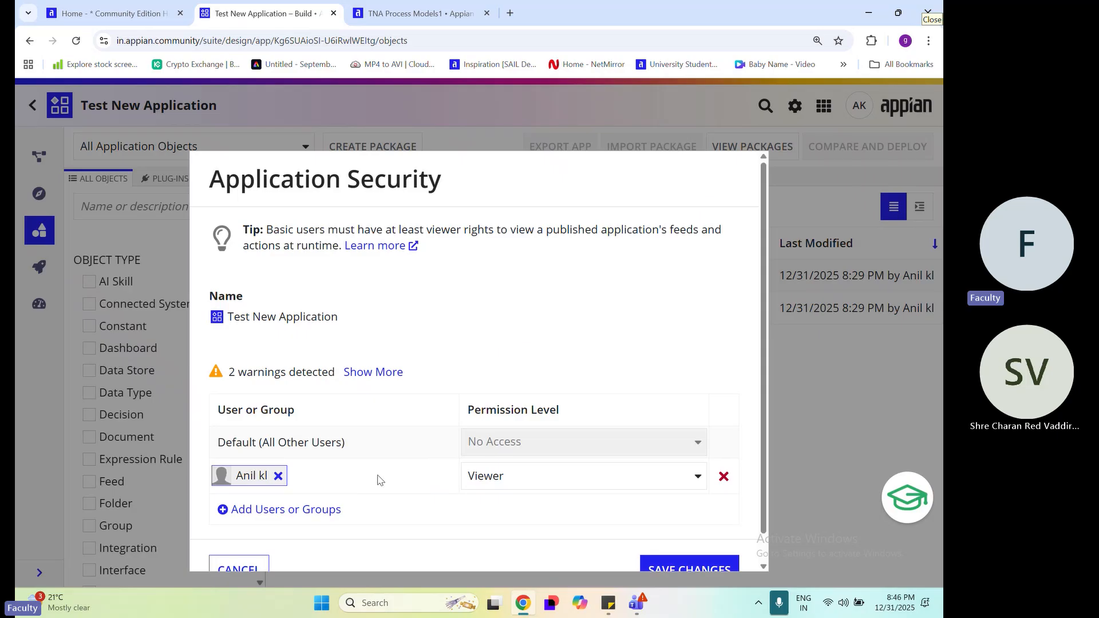
{"action": "left_click", "coordinate": [507, 475]}
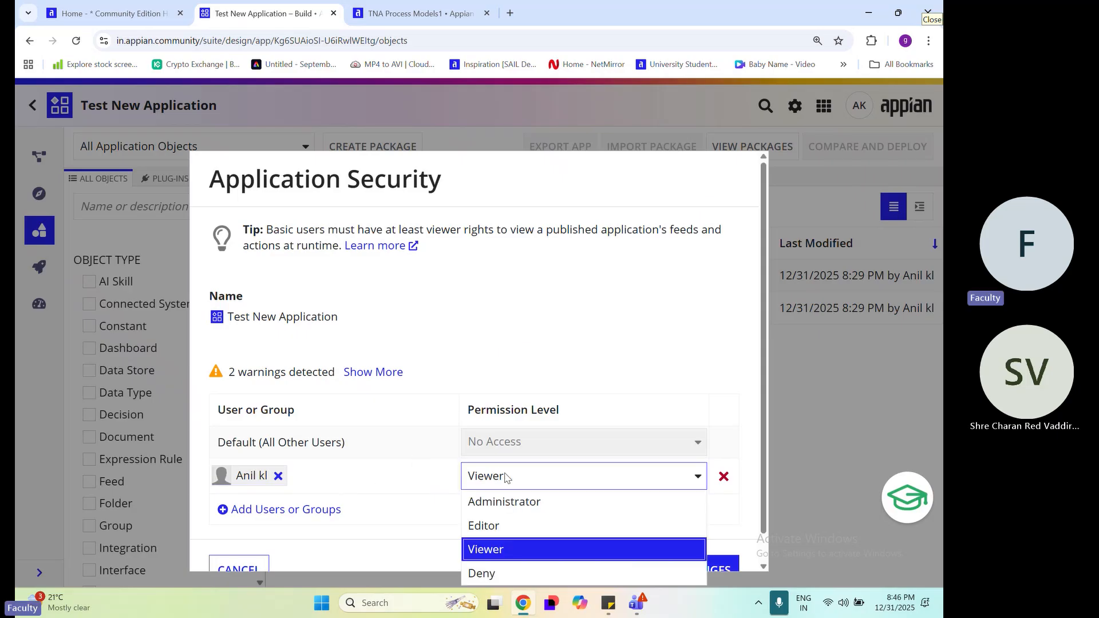
{"action": "left_click", "coordinate": [518, 501]}
{"action": "scroll", "coordinate": [550, 493], "scroll_direction": "down", "scroll_amount": 1}
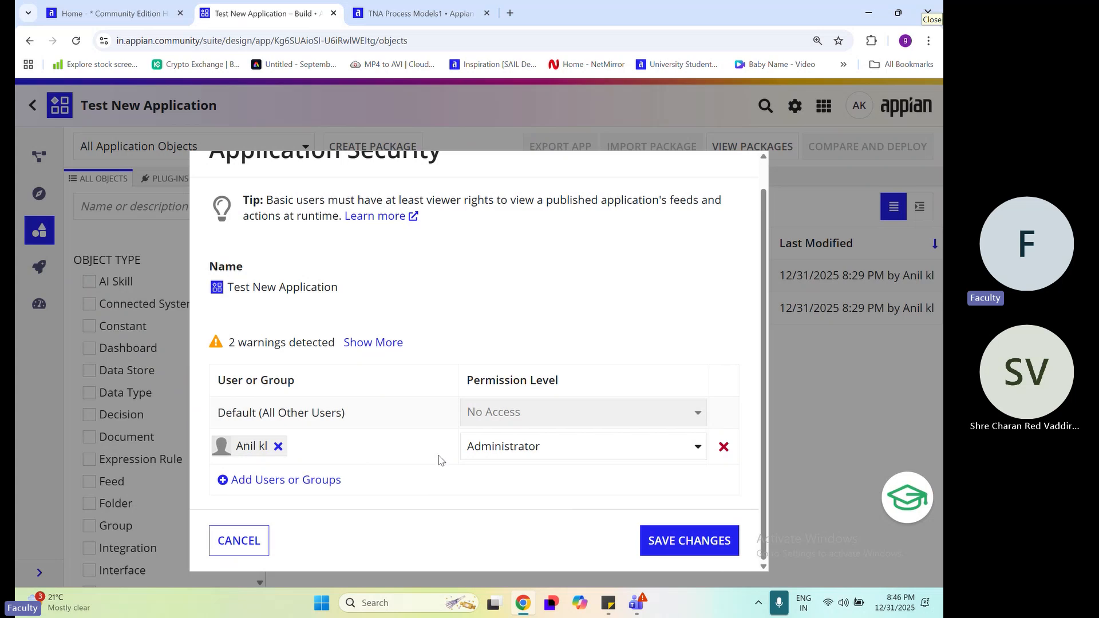
{"action": "left_click", "coordinate": [695, 547]}
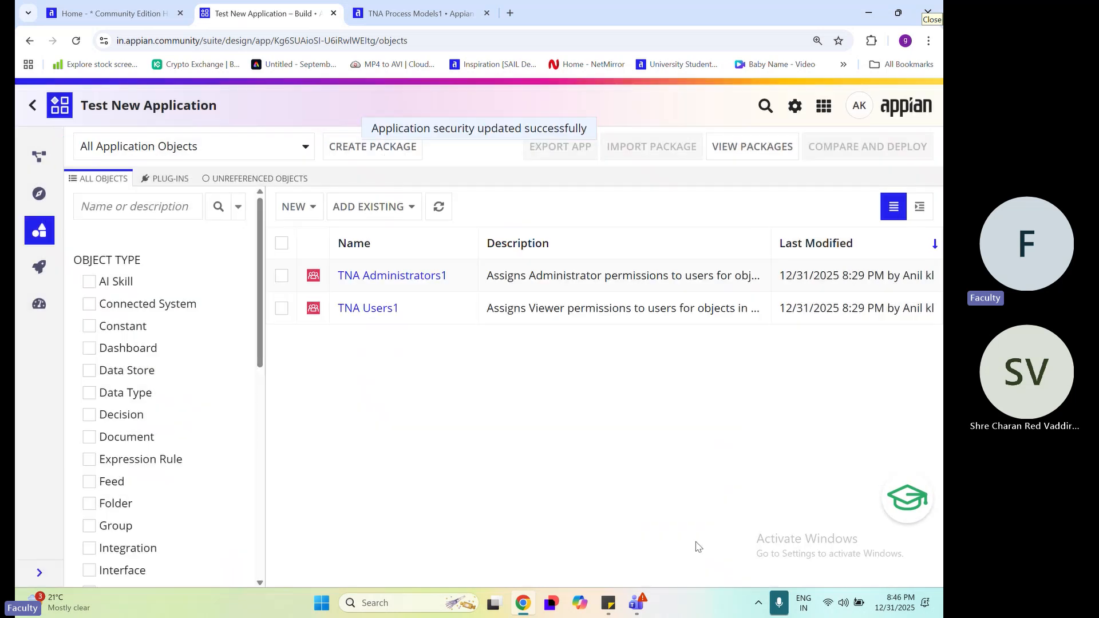
Try to delete the TNA Users1 group from the application, read the reason given and cancel the deletion
{"action": "left_click", "coordinate": [280, 284]}
{"action": "left_click", "coordinate": [283, 307]}
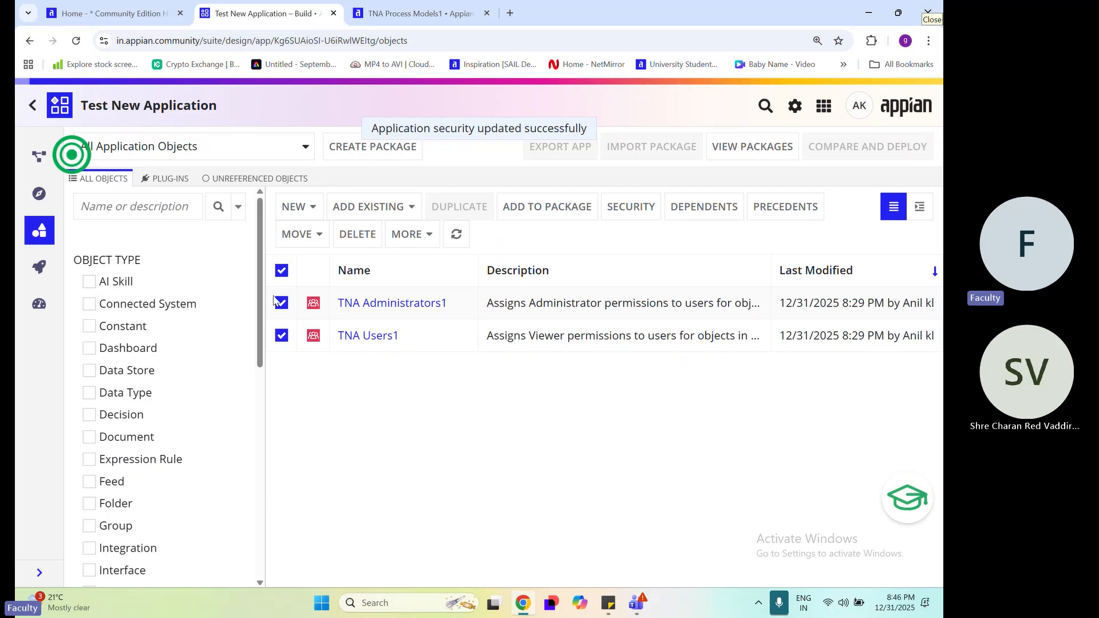
{"action": "left_click", "coordinate": [285, 309]}
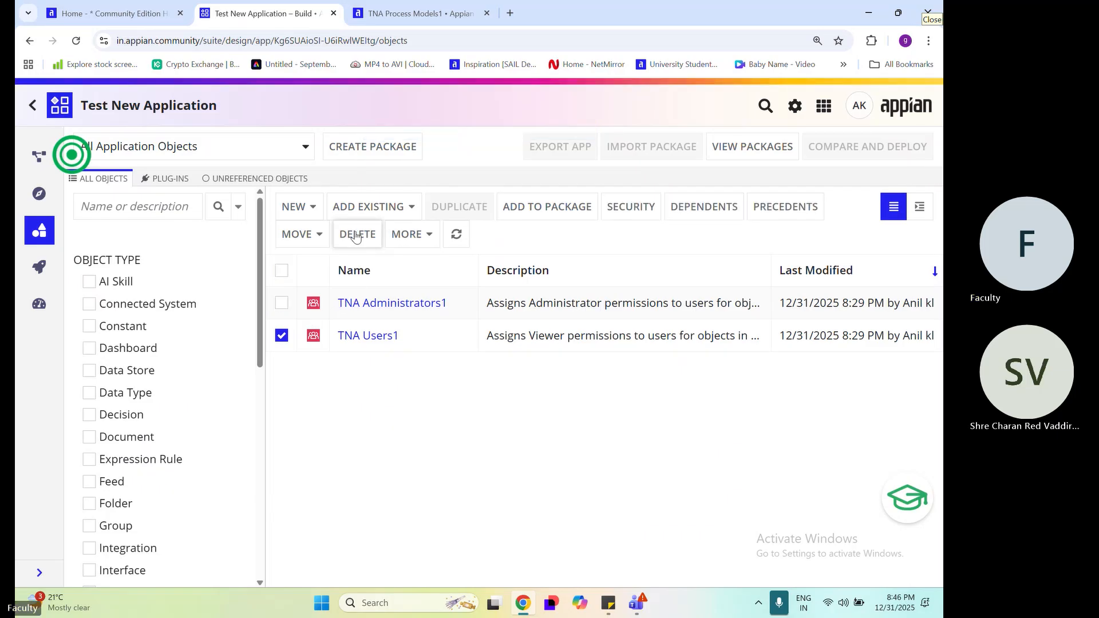
{"action": "left_click", "coordinate": [357, 234]}
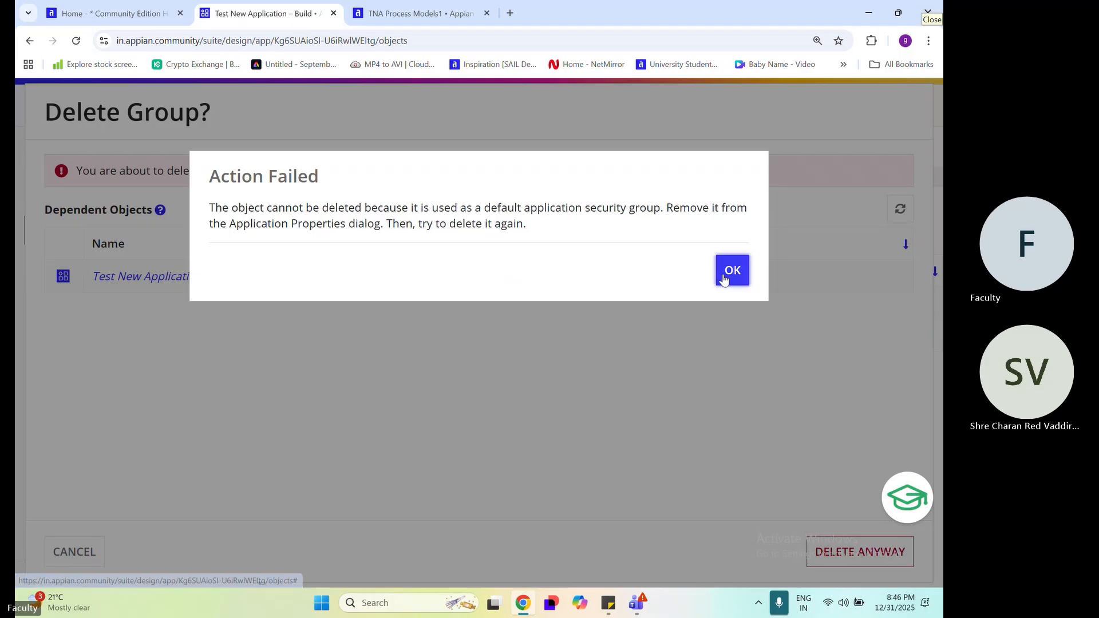
{"action": "left_click", "coordinate": [724, 271]}
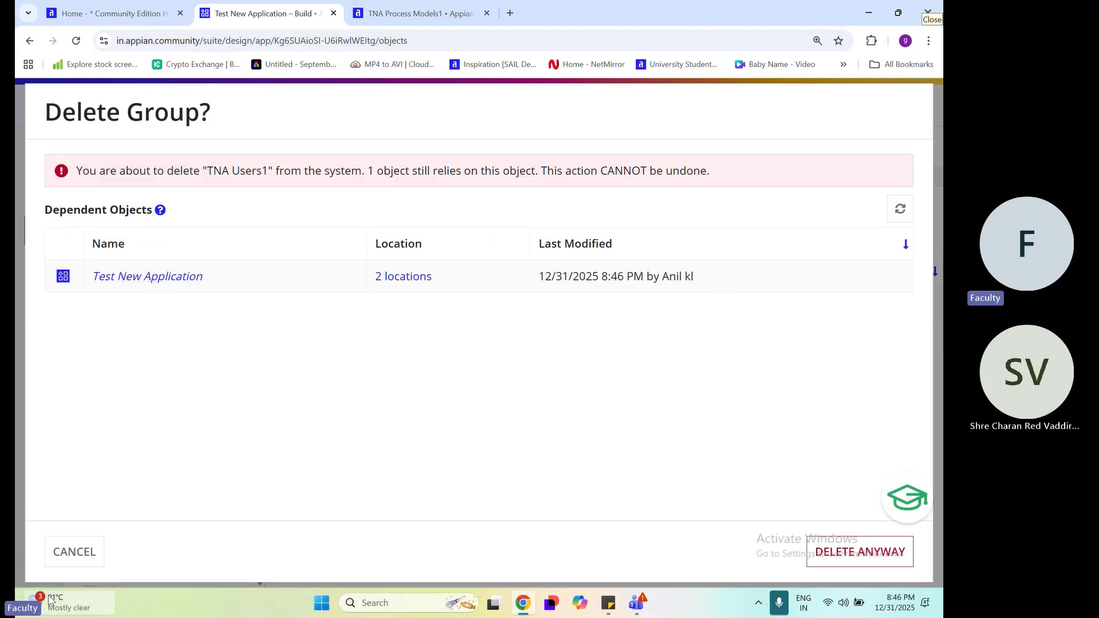
{"action": "left_click", "coordinate": [75, 552]}
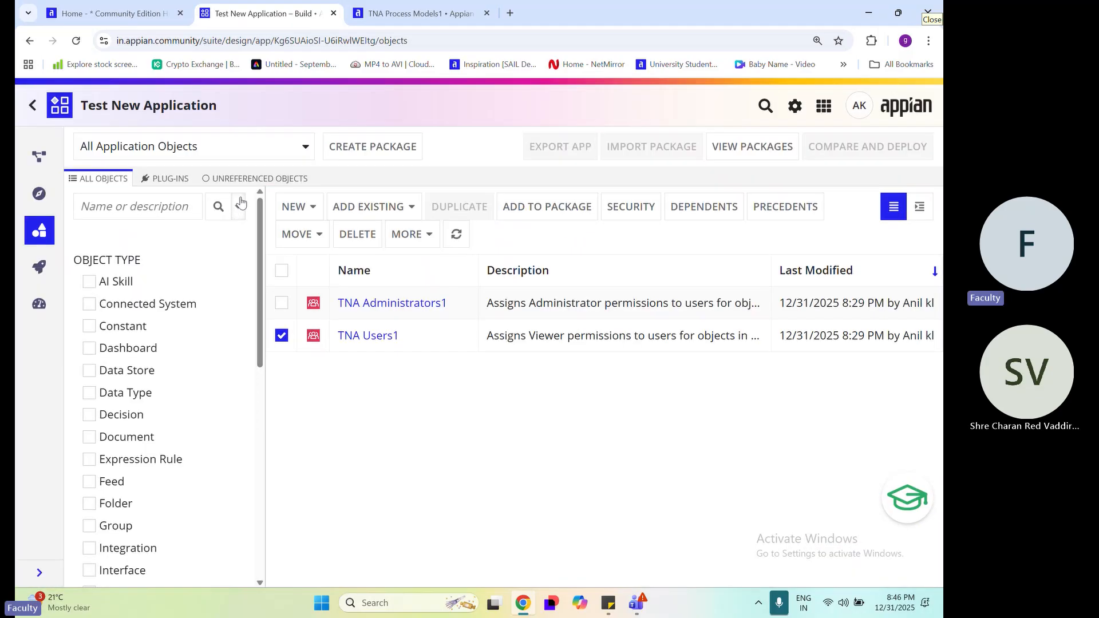
Return to the list of all applications and permanently delete Test New Application (TNA)
{"action": "left_click", "coordinate": [33, 105]}
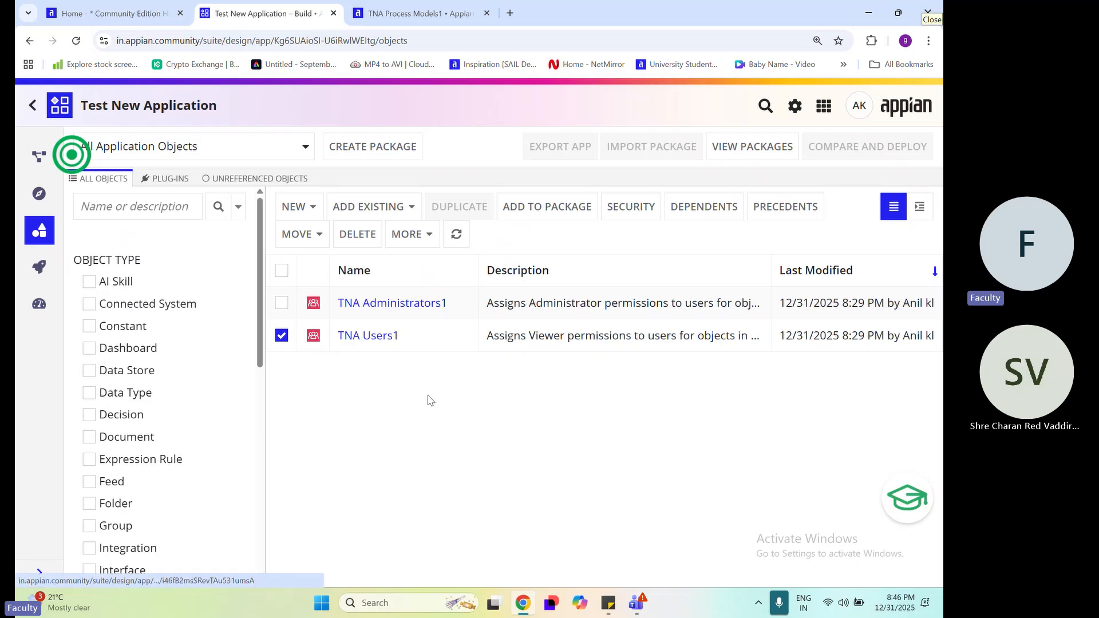
{"action": "scroll", "coordinate": [217, 426], "scroll_direction": "down", "scroll_amount": 3}
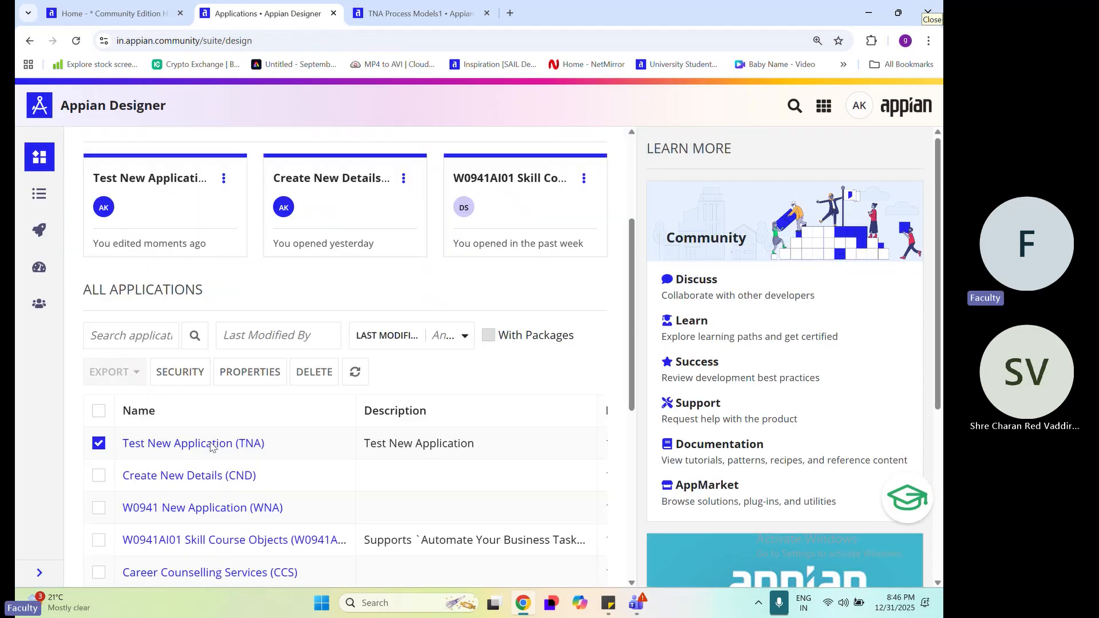
{"action": "left_click", "coordinate": [309, 373]}
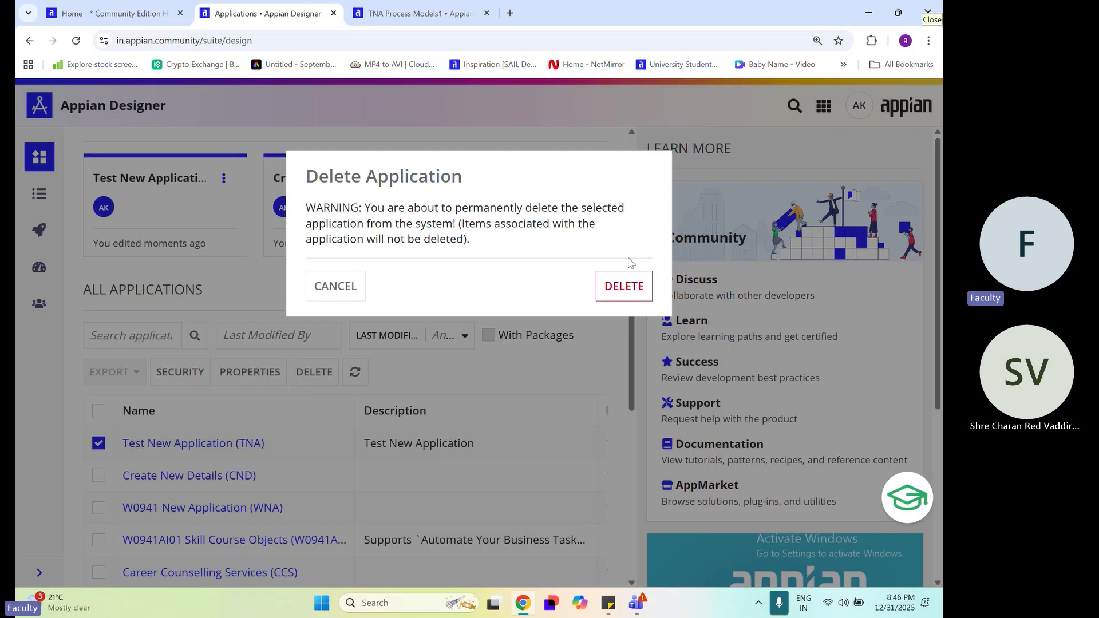
{"action": "left_click", "coordinate": [634, 290]}
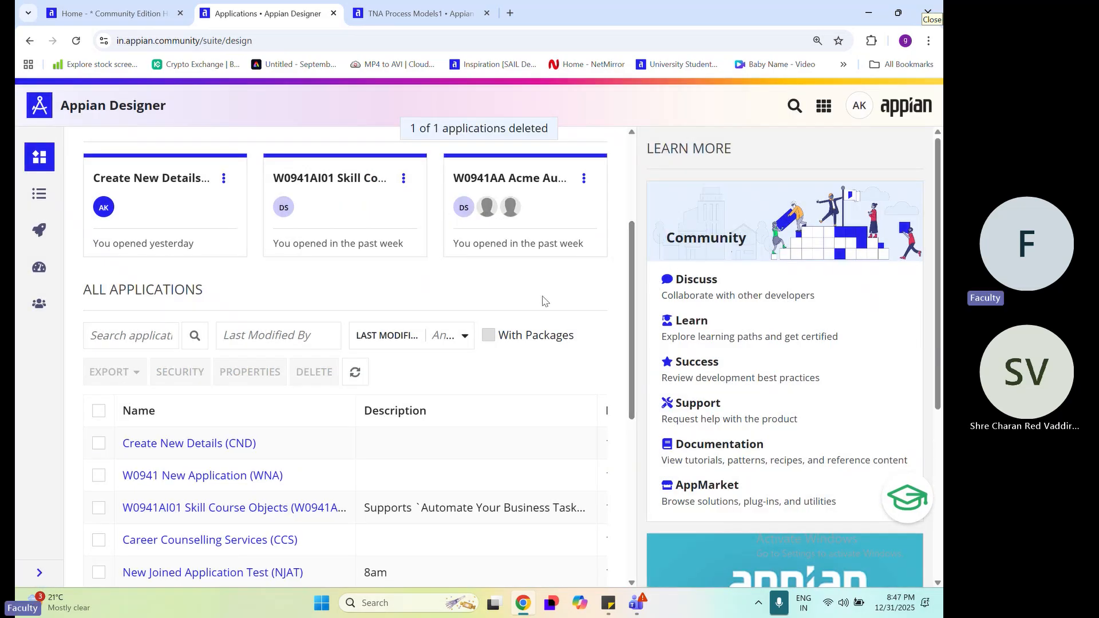
Open the system-wide list of design objects at 100% zoom and search it for "tna"
{"action": "key", "text": "ctrl+minus"}
{"action": "key", "text": "ctrl+minus"}
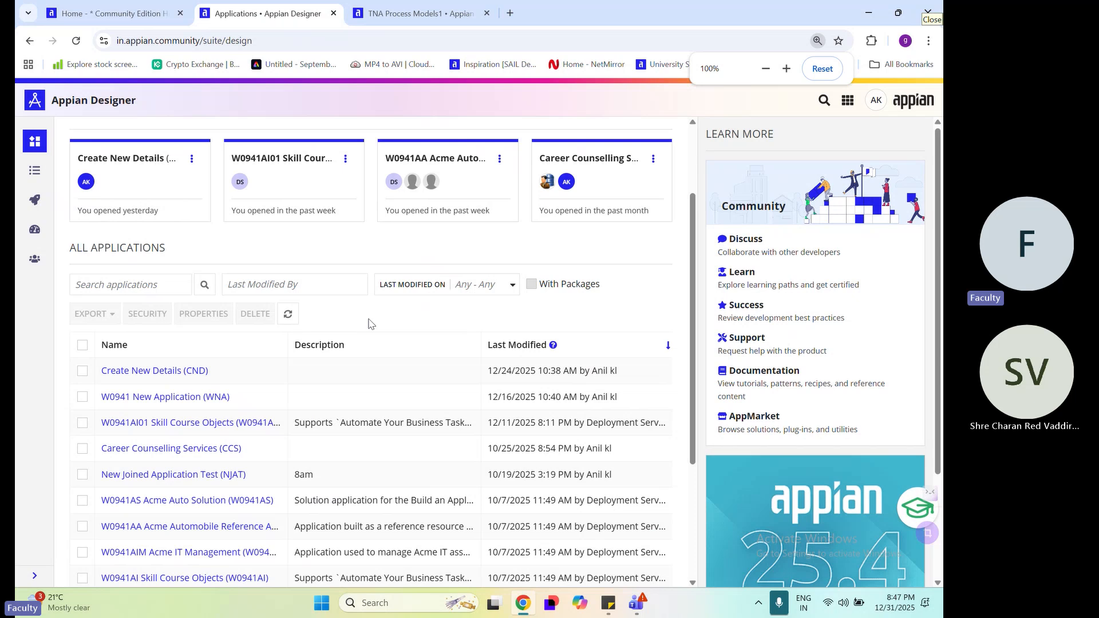
{"action": "left_click", "coordinate": [37, 181]}
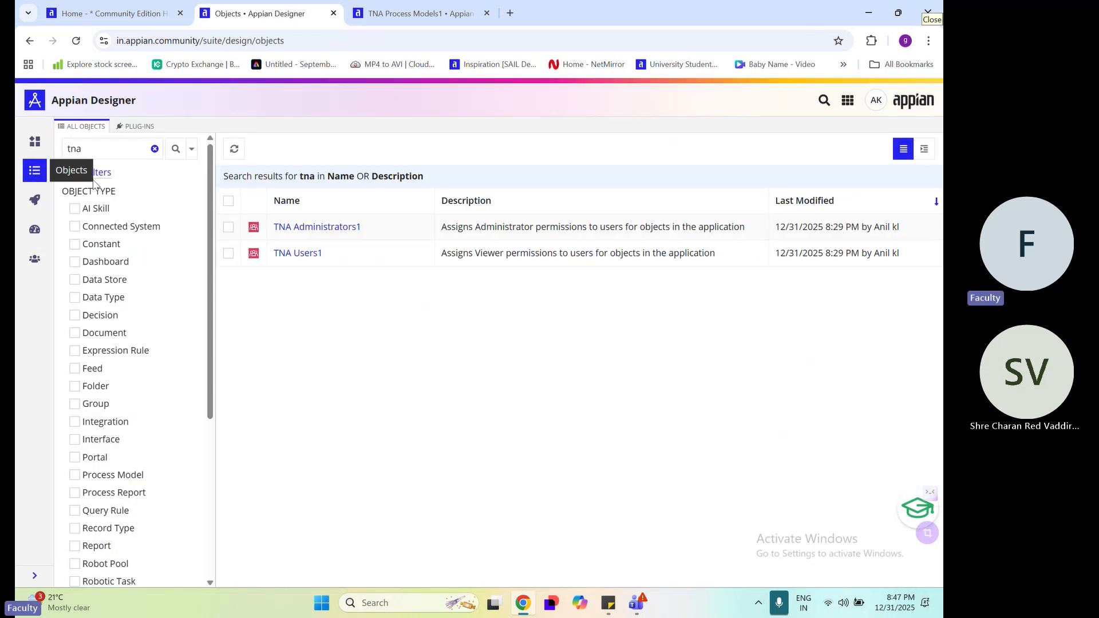
{"action": "left_click", "coordinate": [110, 152]}
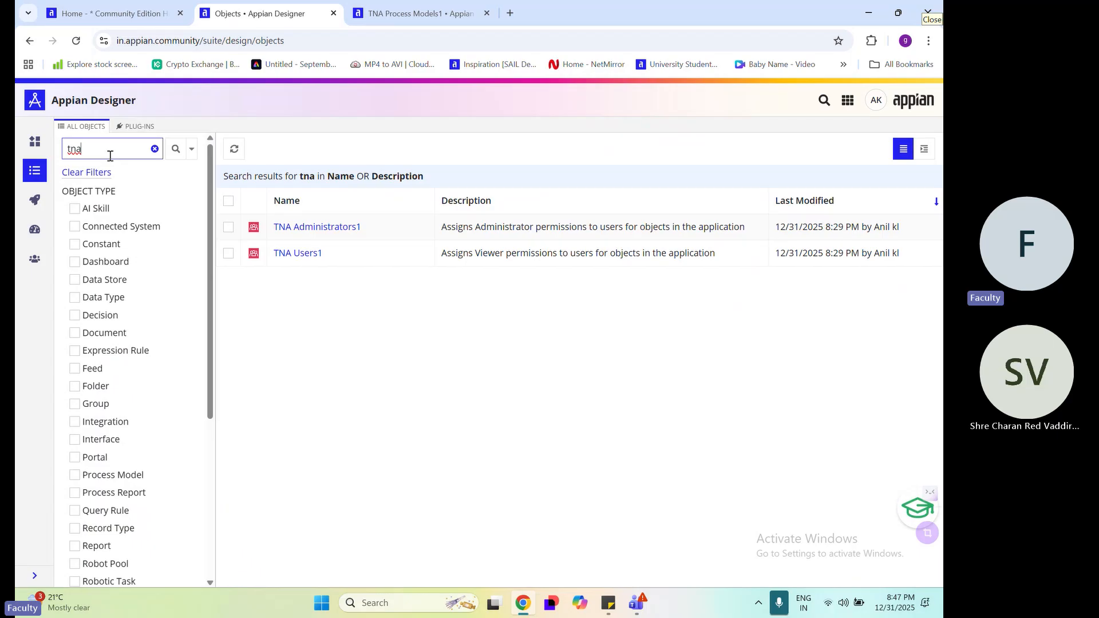
{"action": "left_click", "coordinate": [174, 150]}
In the TNA Users1 group's security, add your own user account as Administrator, remove TNA Administrators1 and save
{"action": "left_click", "coordinate": [229, 254]}
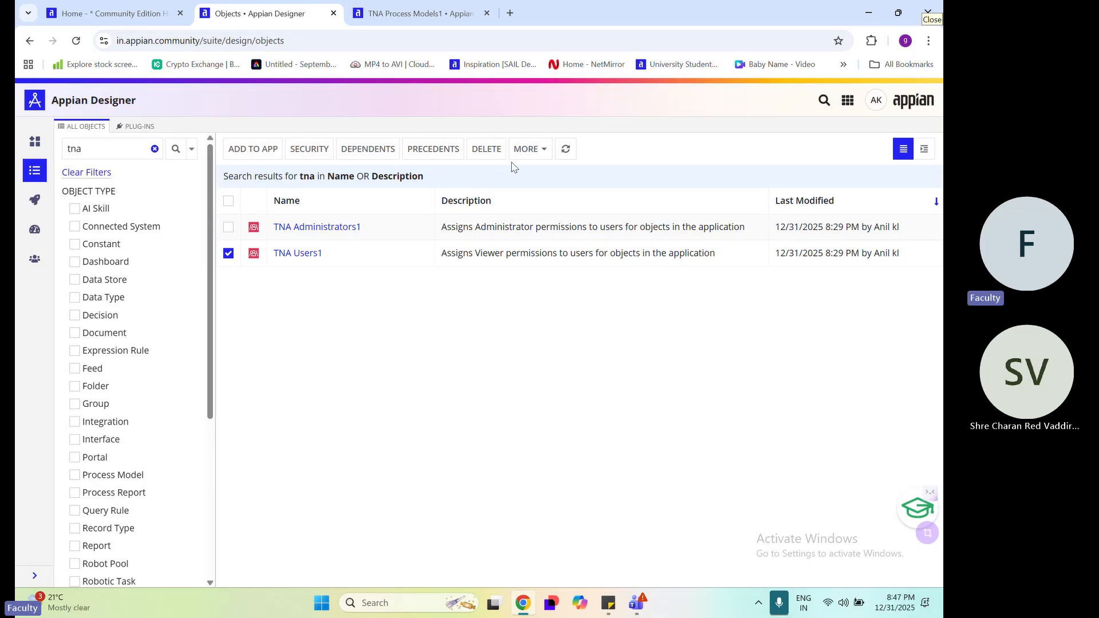
{"action": "left_click", "coordinate": [319, 160]}
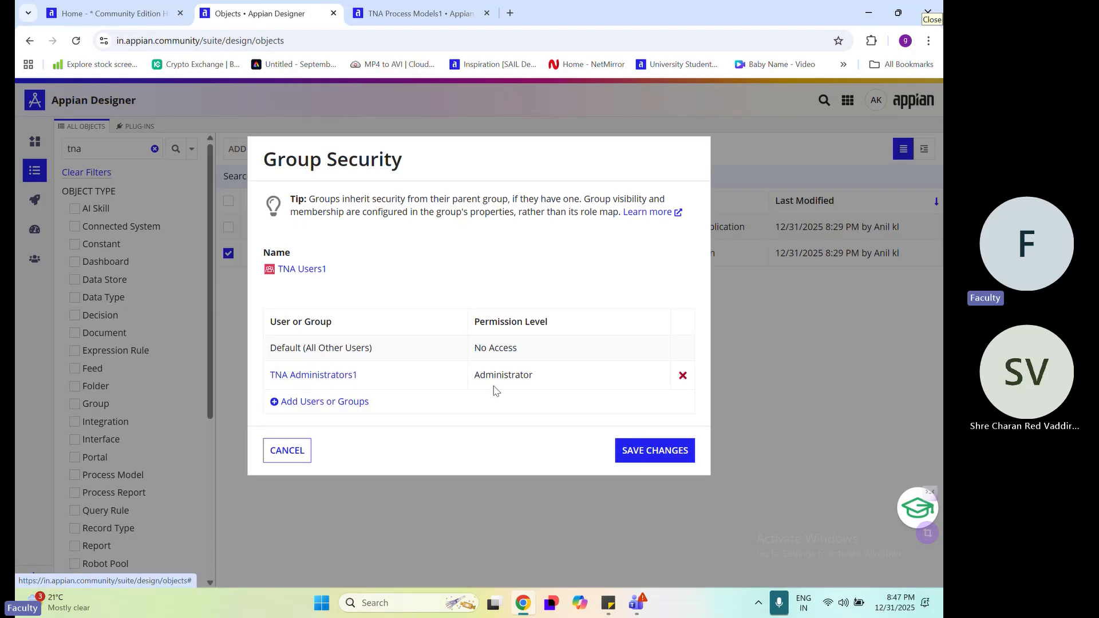
{"action": "left_click", "coordinate": [343, 402]}
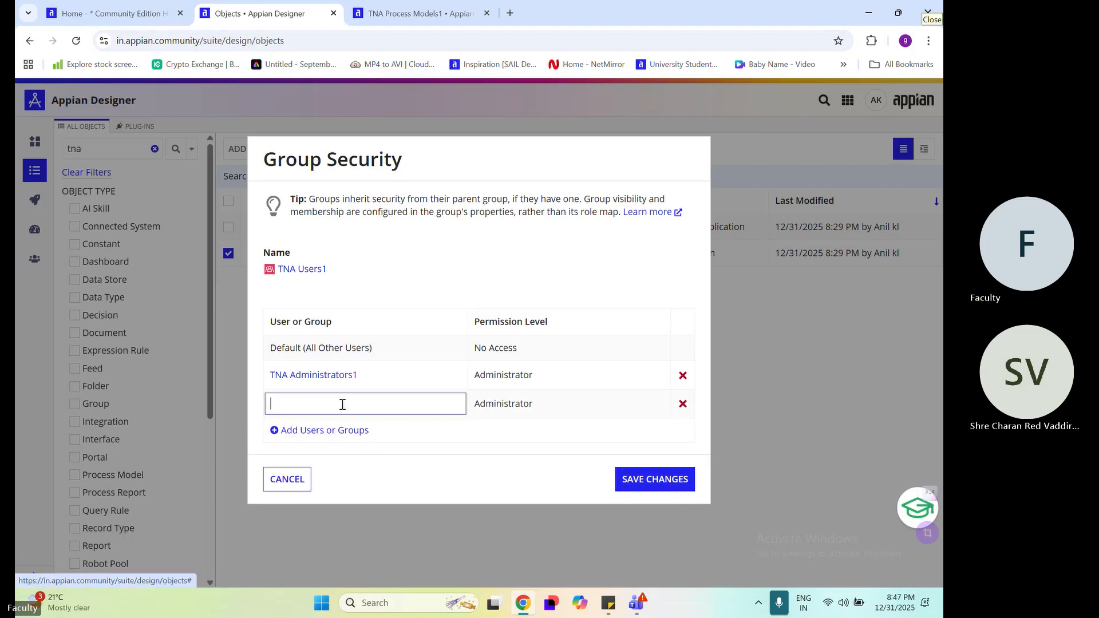
{"action": "type", "text": "anil"}
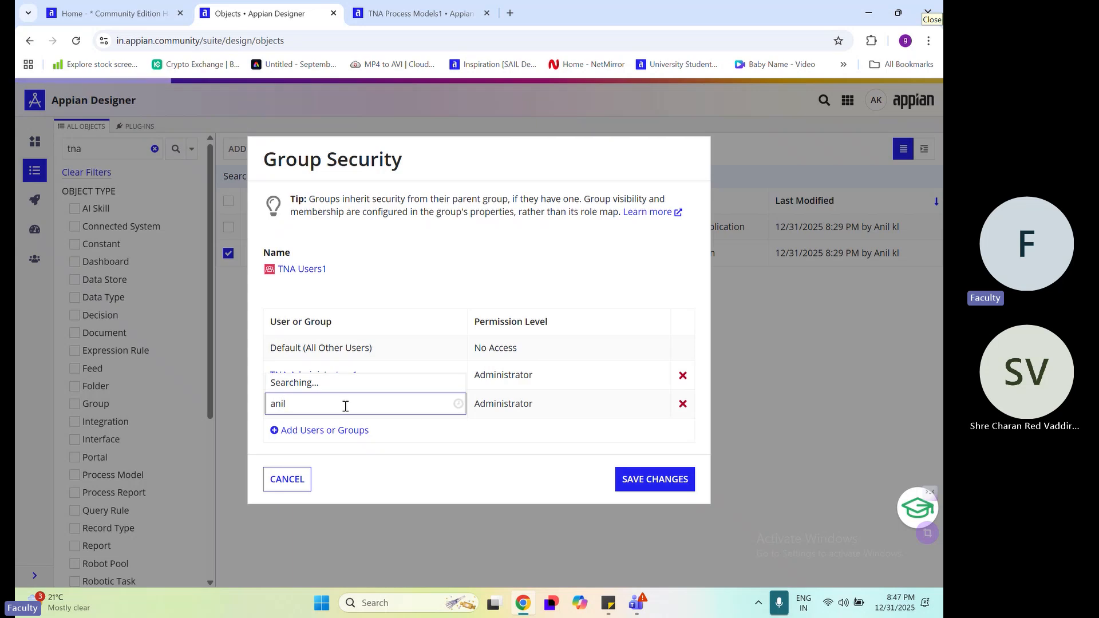
{"action": "left_click", "coordinate": [368, 382]}
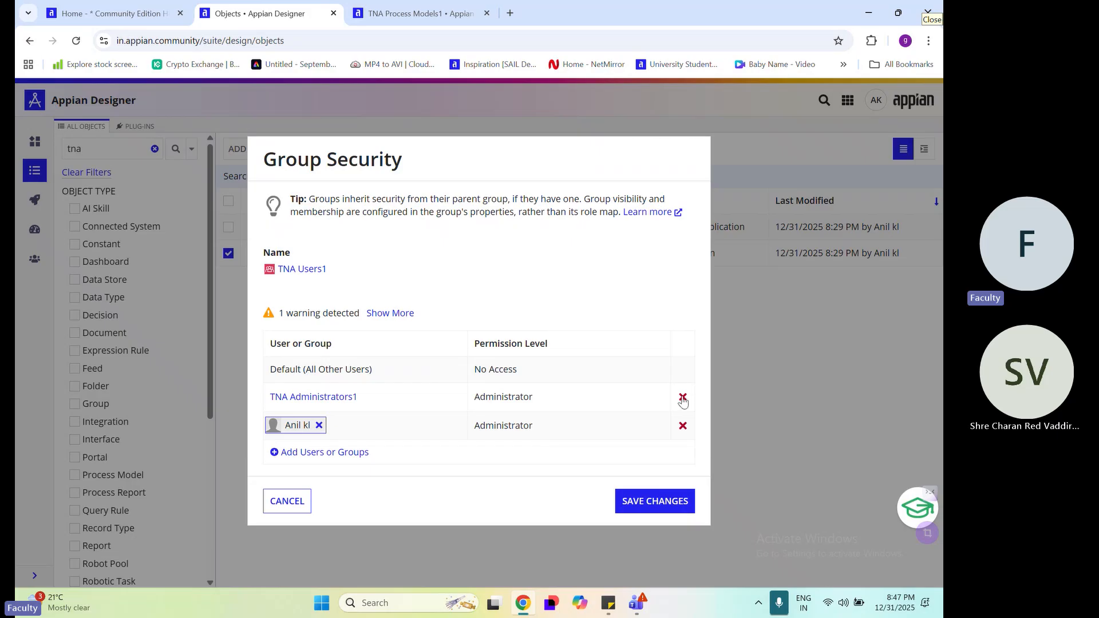
{"action": "left_click", "coordinate": [682, 397]}
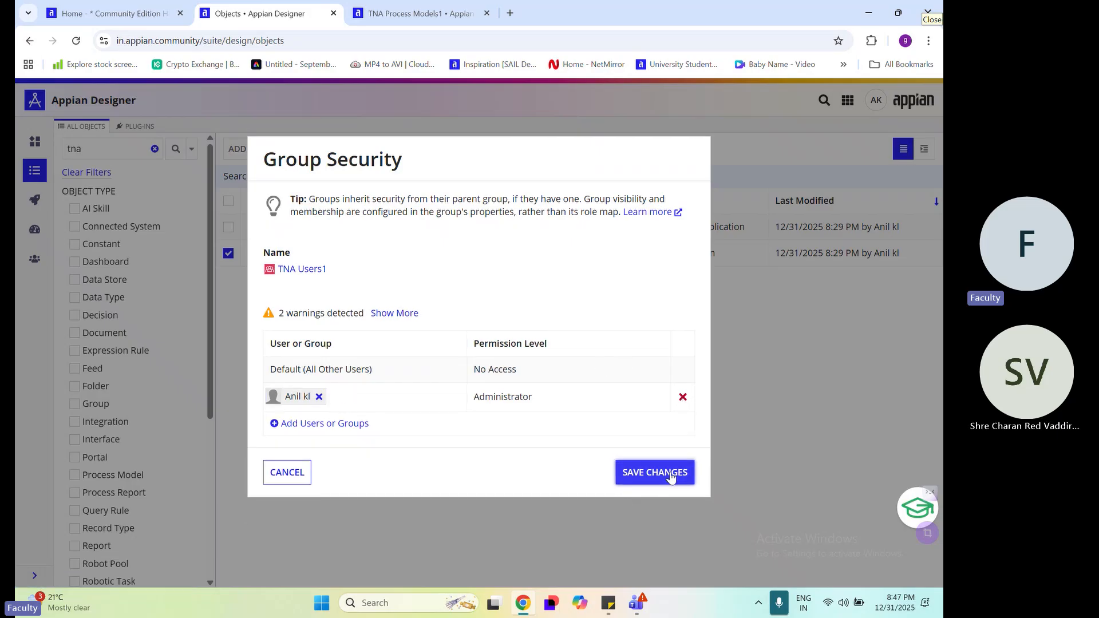
{"action": "left_click", "coordinate": [670, 478]}
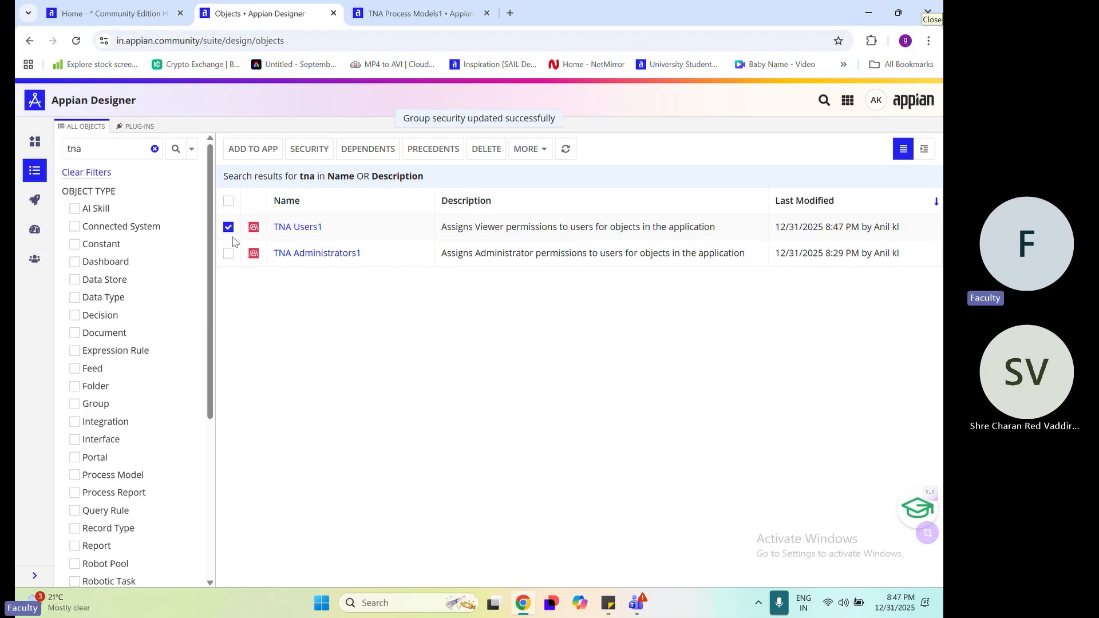
In the TNA Administrators1 group's security, add your own user account as Administrator, remove the group's own entry and save
{"action": "left_click", "coordinate": [229, 227]}
{"action": "left_click", "coordinate": [229, 253]}
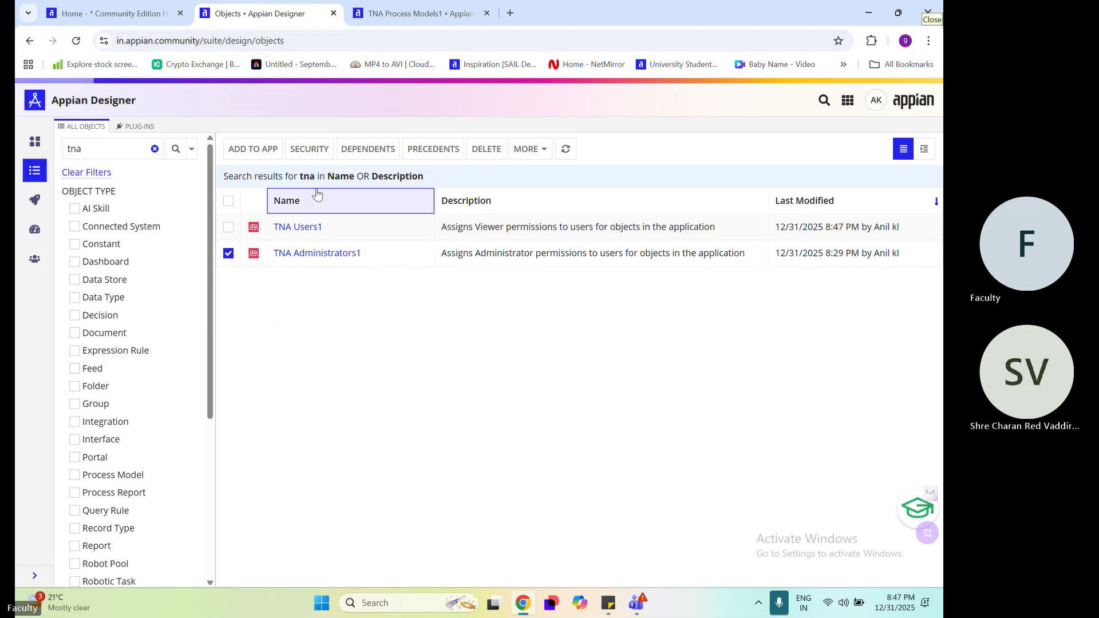
{"action": "left_click", "coordinate": [315, 151]}
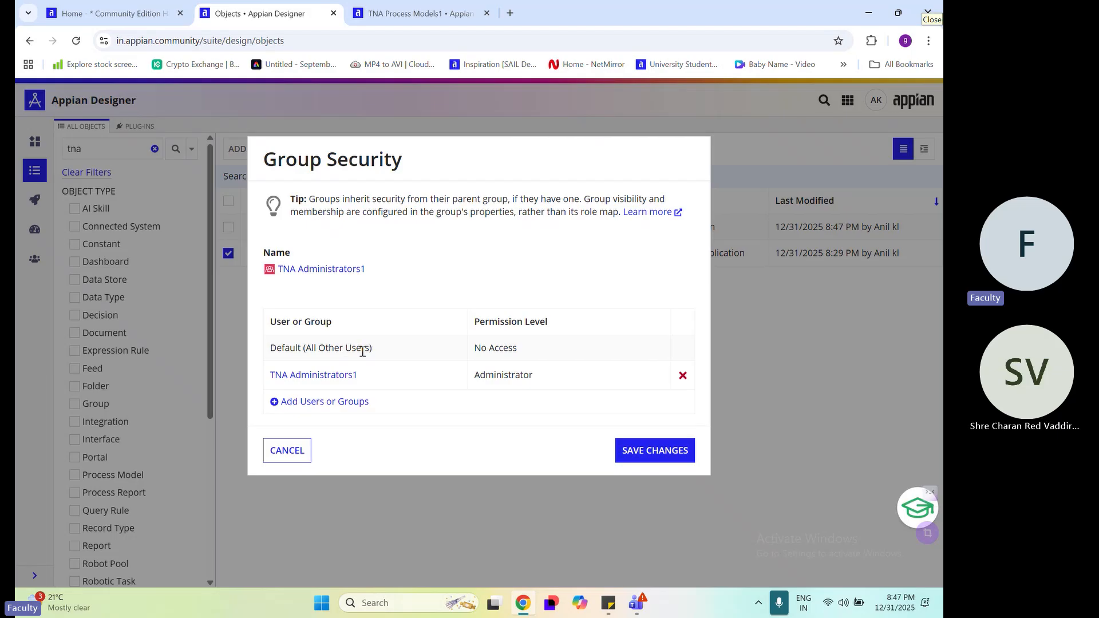
{"action": "left_click", "coordinate": [321, 404]}
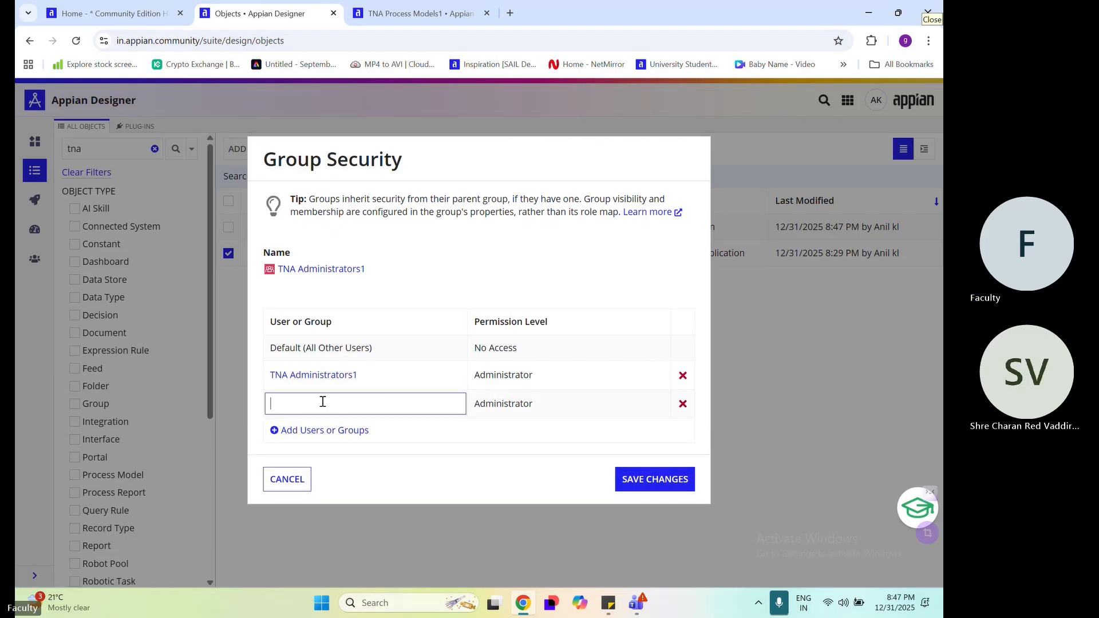
{"action": "type", "text": "anil"}
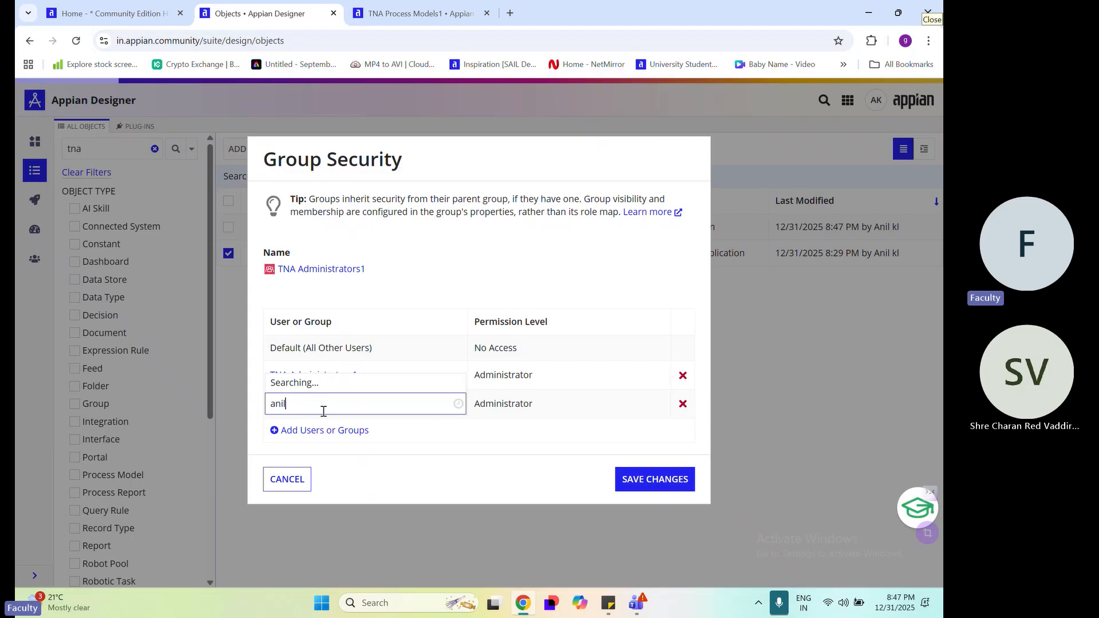
{"action": "left_click", "coordinate": [343, 376]}
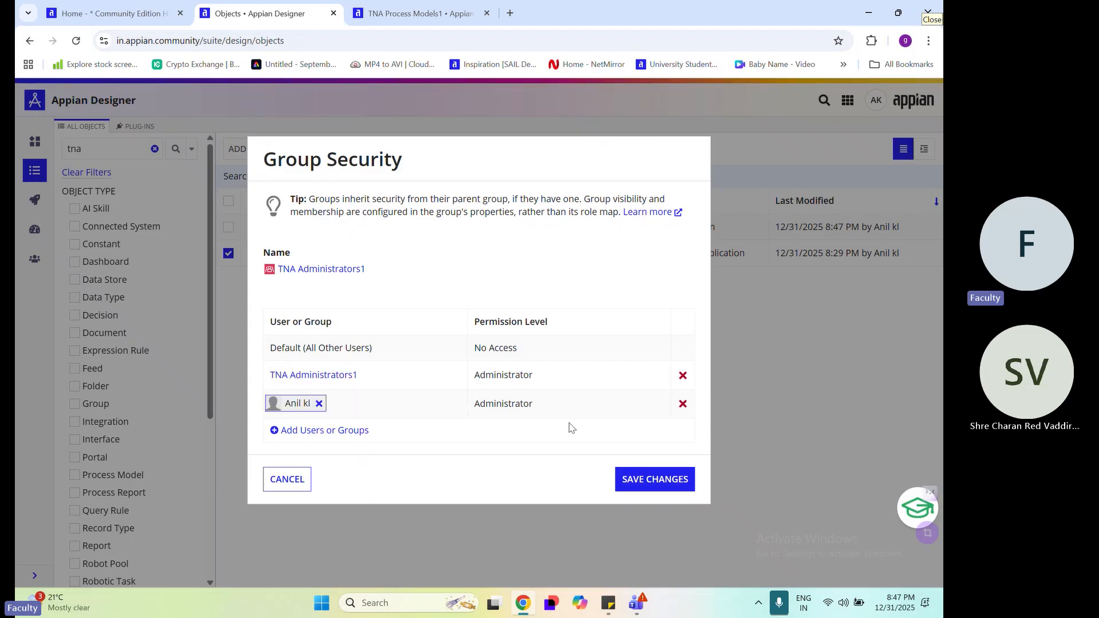
{"action": "left_click", "coordinate": [682, 396]}
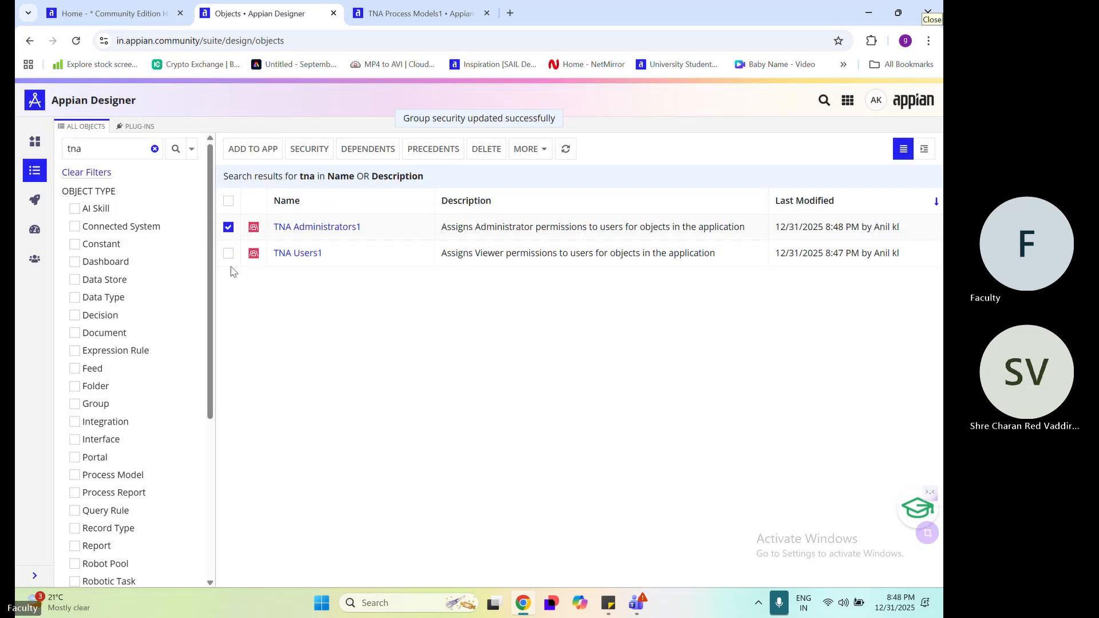
Delete the TNA Administrators1 group from the system and leave the TNA Users1 group unselected
{"action": "left_click", "coordinate": [486, 149]}
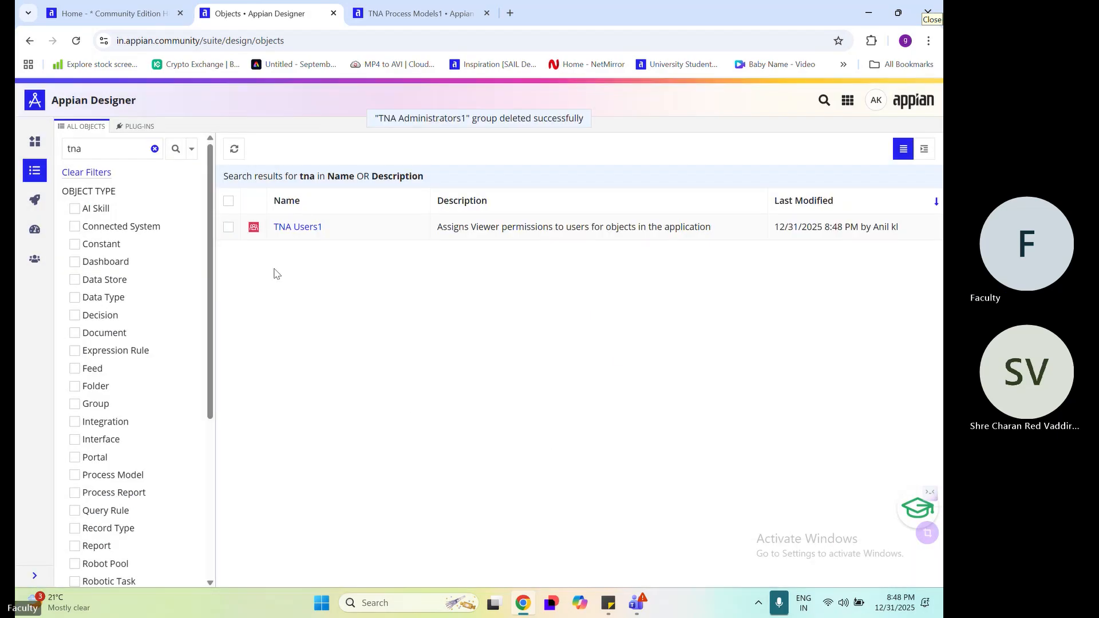
{"action": "left_click", "coordinate": [228, 227]}
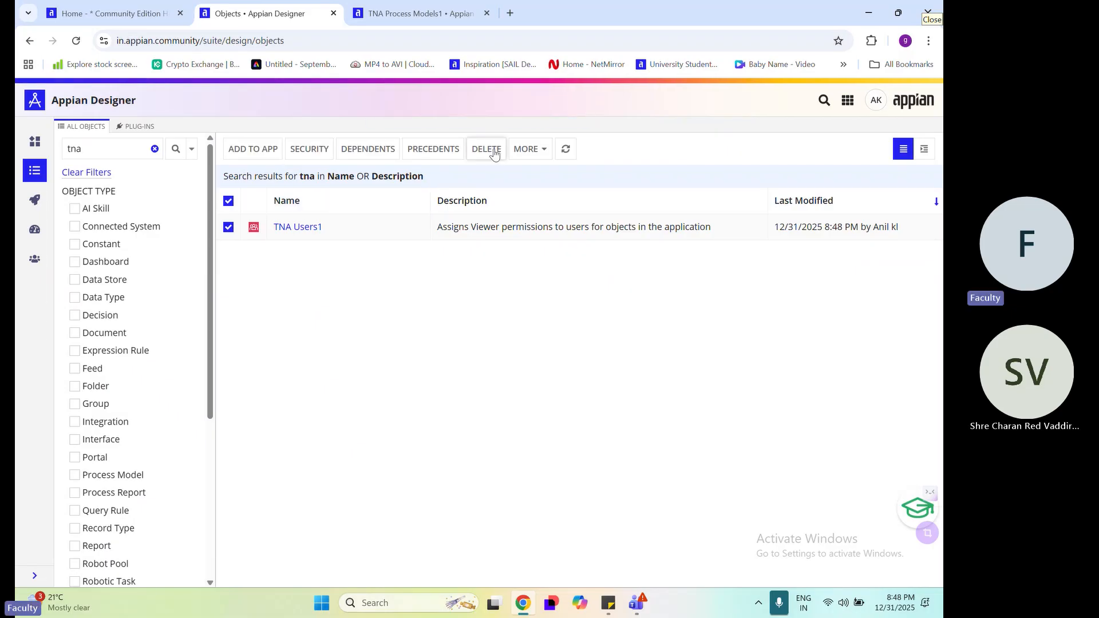
{"action": "left_click", "coordinate": [230, 229]}
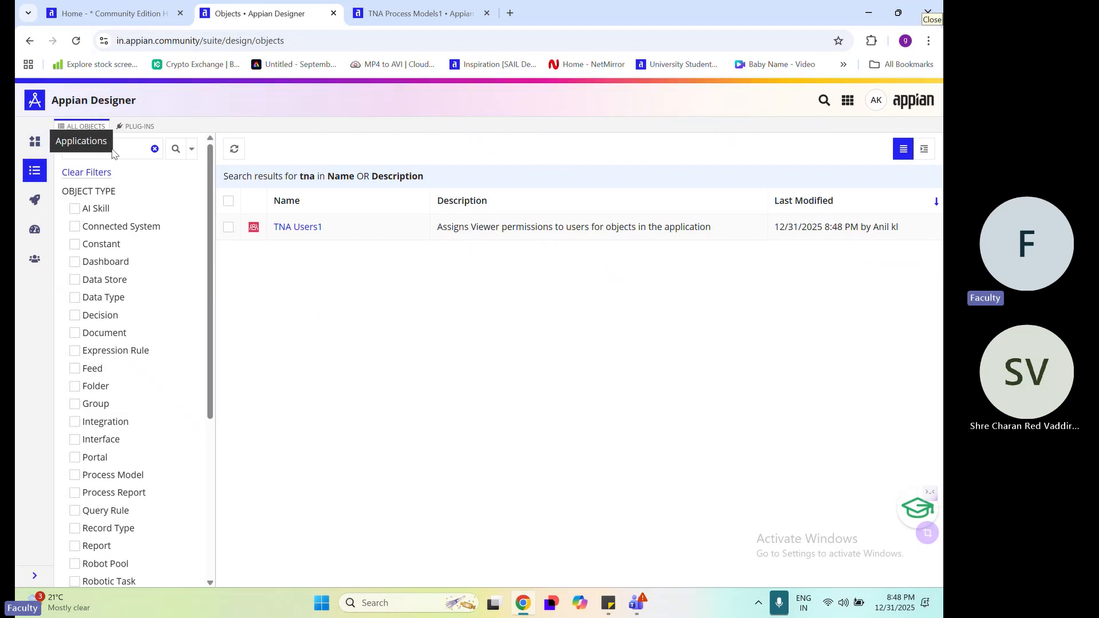
Delete the TNA Users1 group from the system-wide list of objects
{"action": "left_click", "coordinate": [847, 100]}
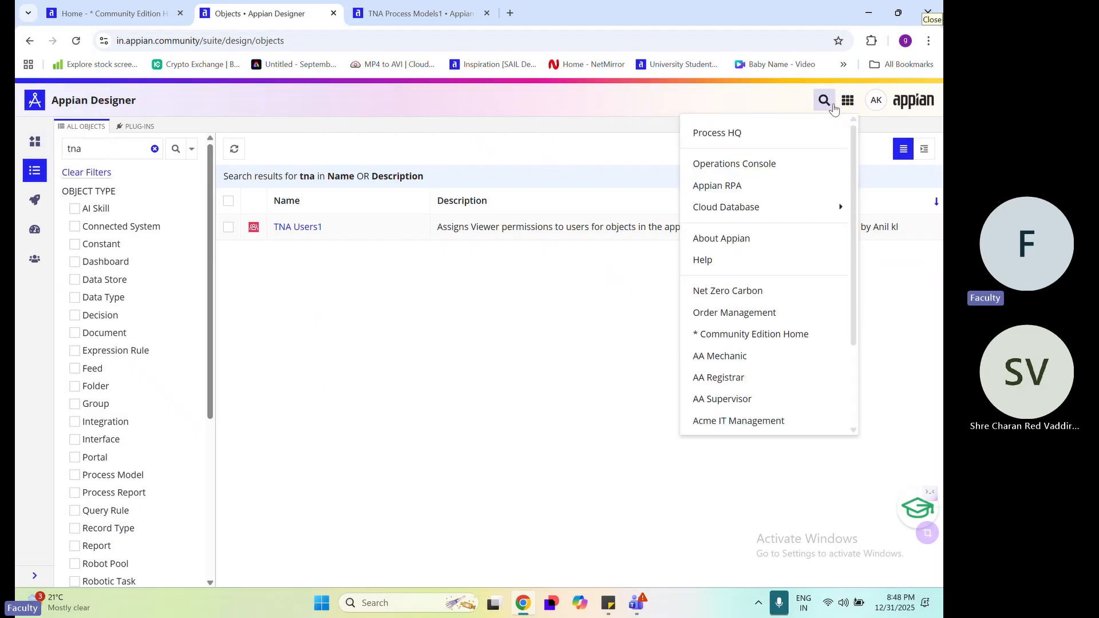
{"action": "left_click", "coordinate": [515, 305]}
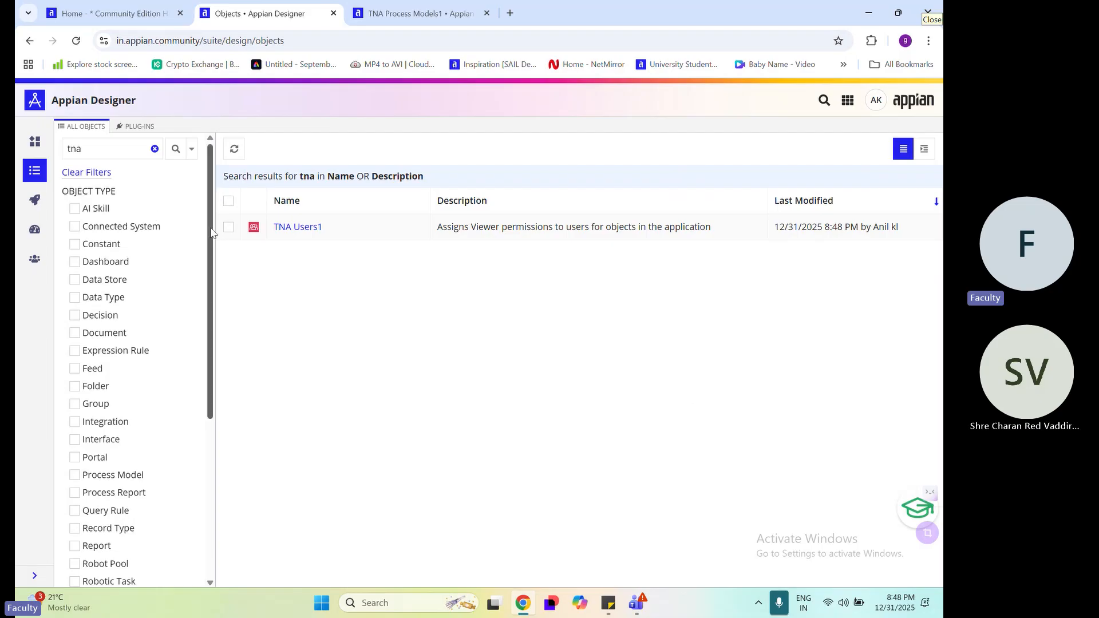
{"action": "left_click", "coordinate": [229, 228]}
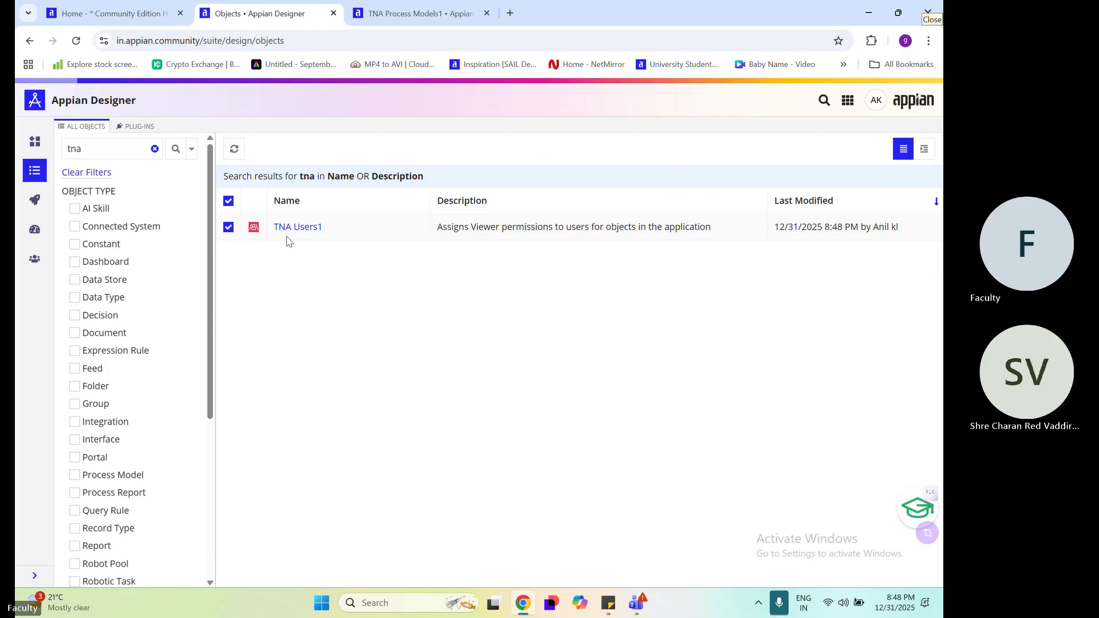
{"action": "left_click", "coordinate": [495, 150]}
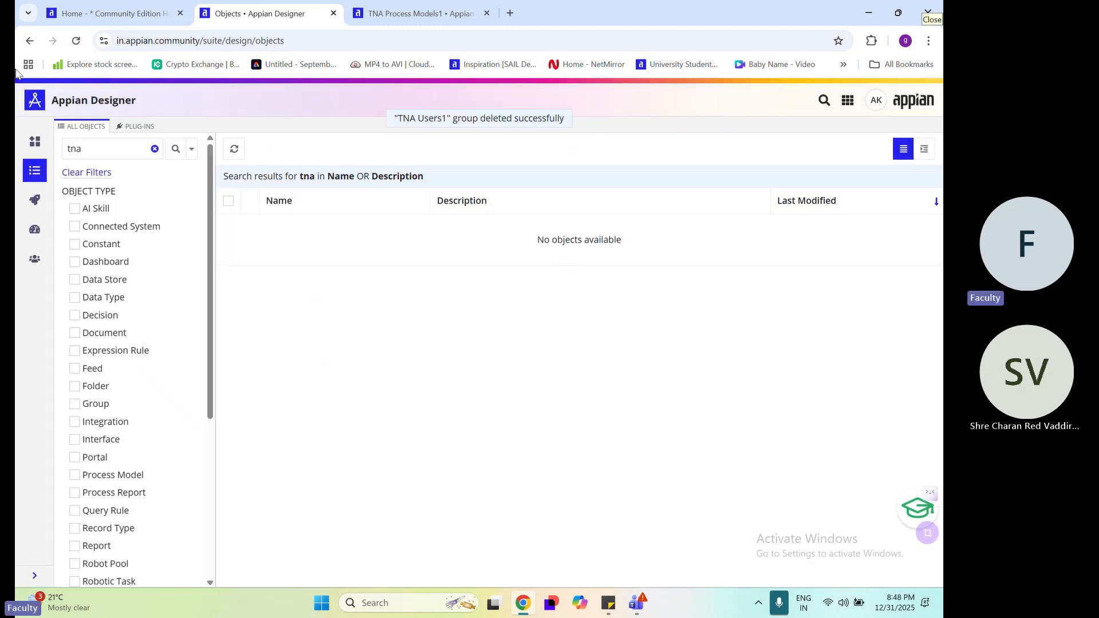
{"action": "left_click", "coordinate": [124, 147]}
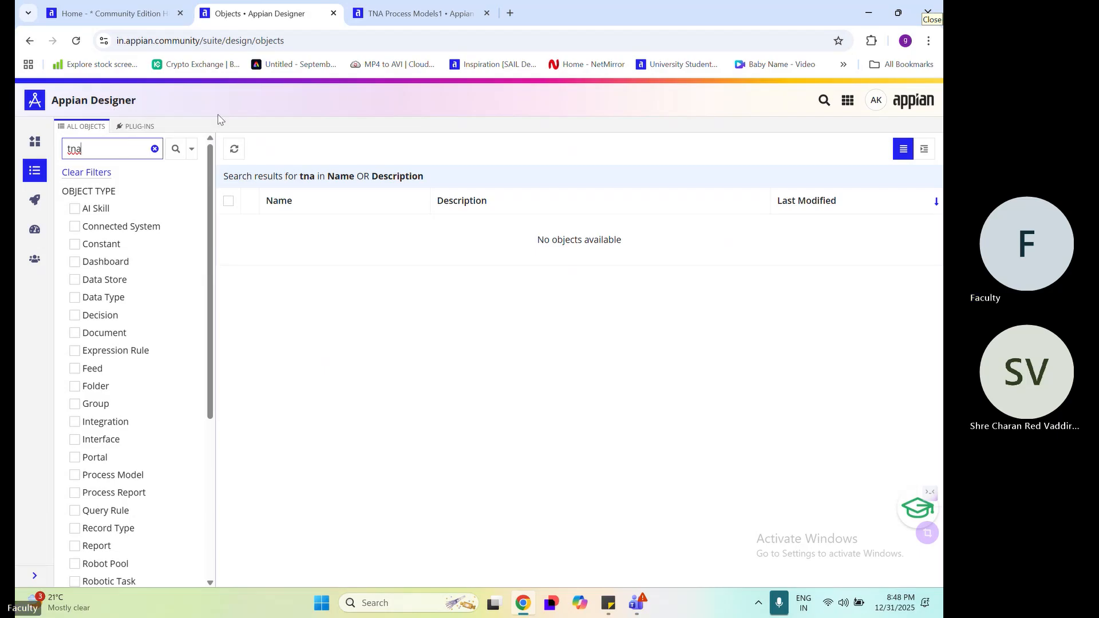
Go back to the list of all applications and open the Create New Details (CND) application
{"action": "left_click", "coordinate": [36, 142]}
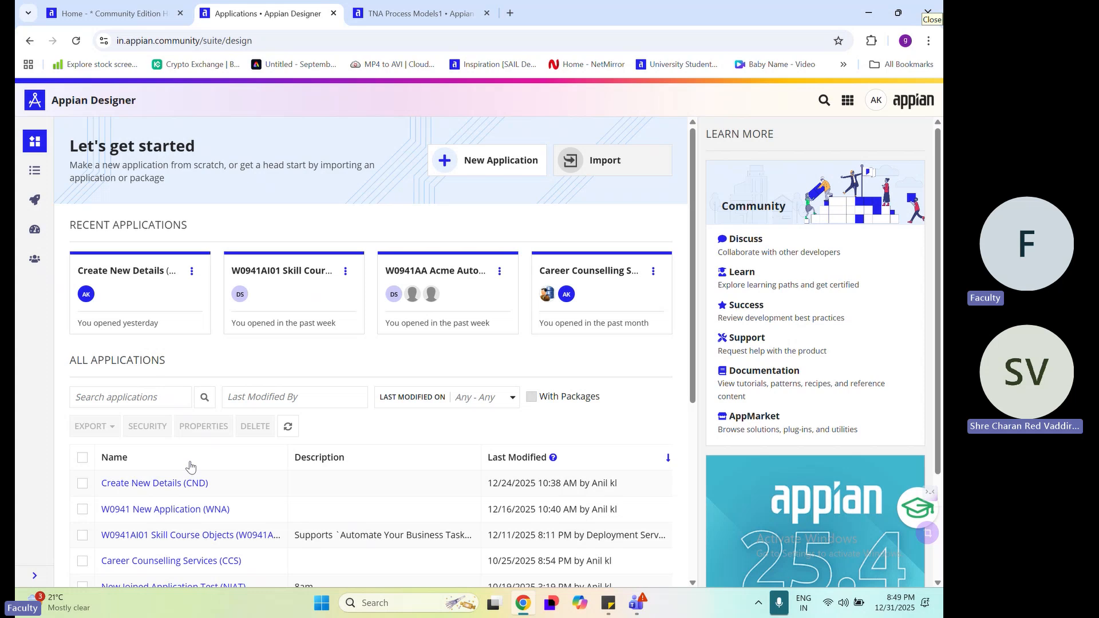
{"action": "left_click", "coordinate": [185, 488]}
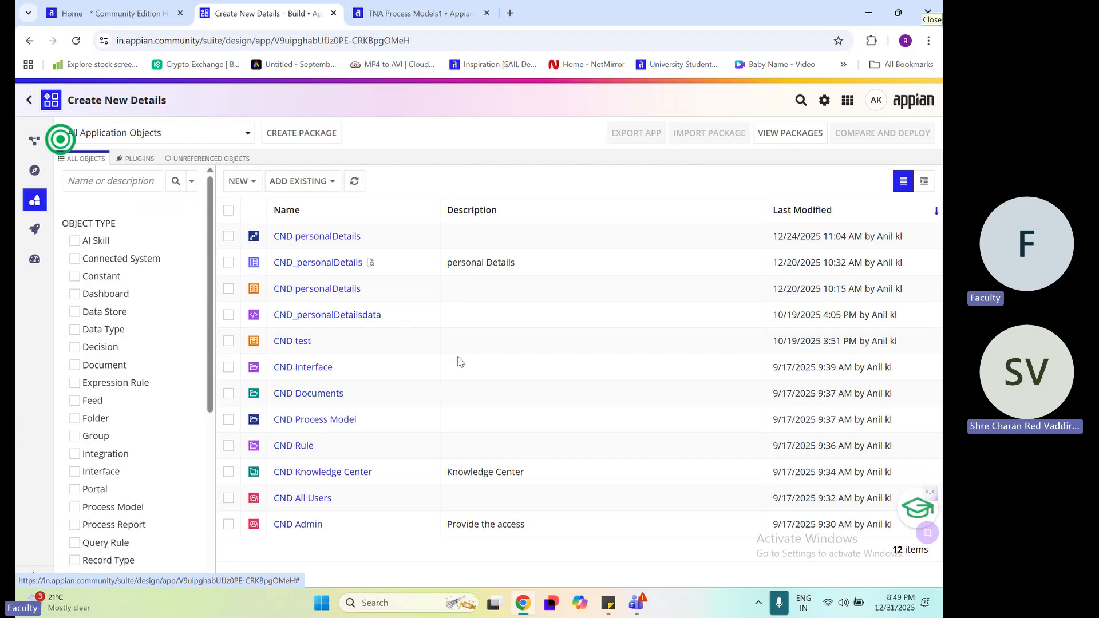
{"action": "left_click", "coordinate": [29, 106]}
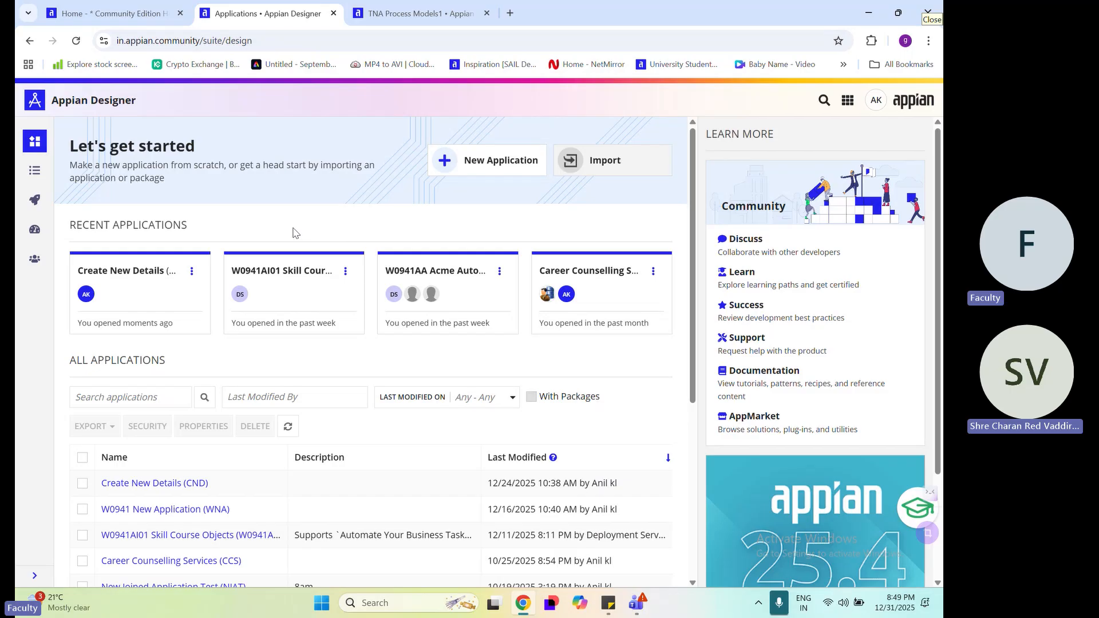
{"action": "left_click", "coordinate": [195, 485]}
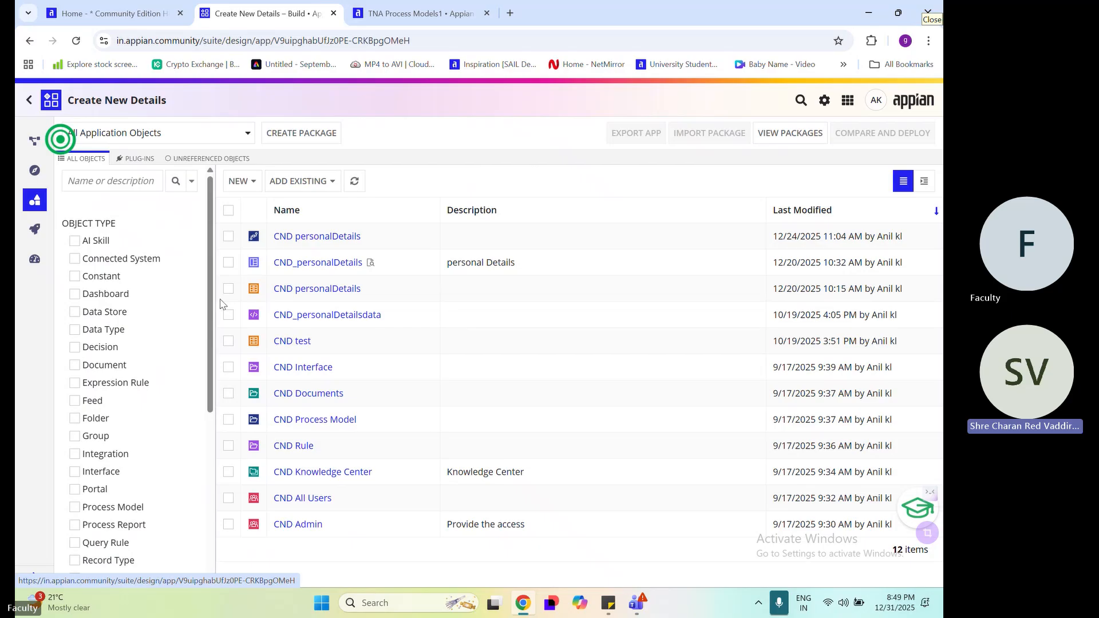
Compare the actions offered for all CND objects with those for the first one alone, clear the selection and return to the applications list
{"action": "left_click", "coordinate": [228, 211]}
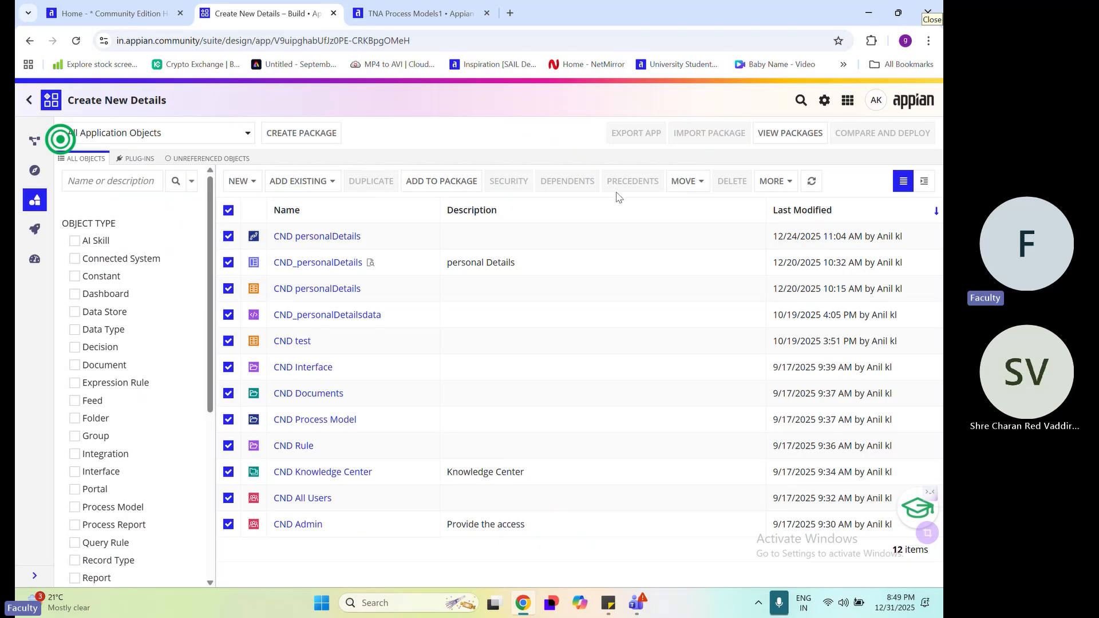
{"action": "left_click", "coordinate": [774, 182]}
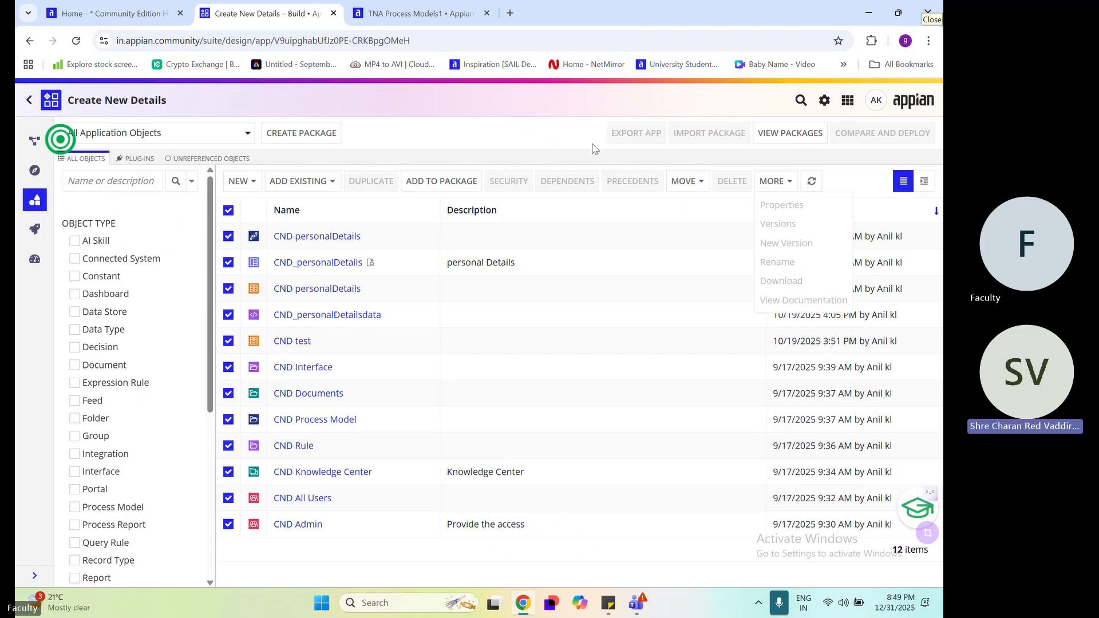
{"action": "left_click", "coordinate": [502, 143]}
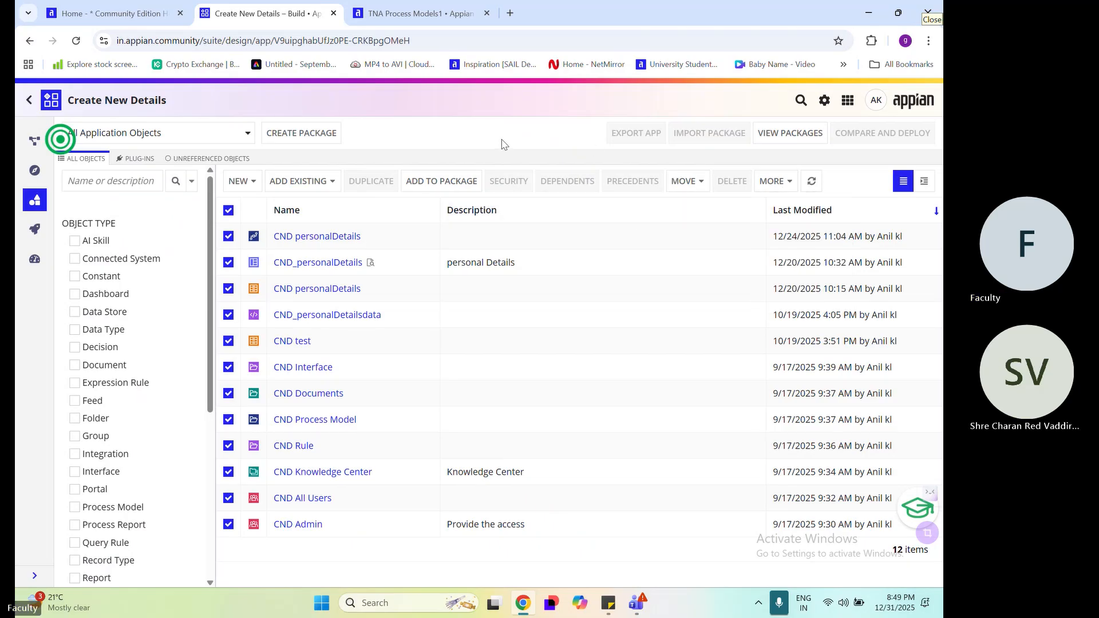
{"action": "left_click", "coordinate": [228, 212]}
{"action": "left_click", "coordinate": [229, 236]}
{"action": "left_click", "coordinate": [230, 237]}
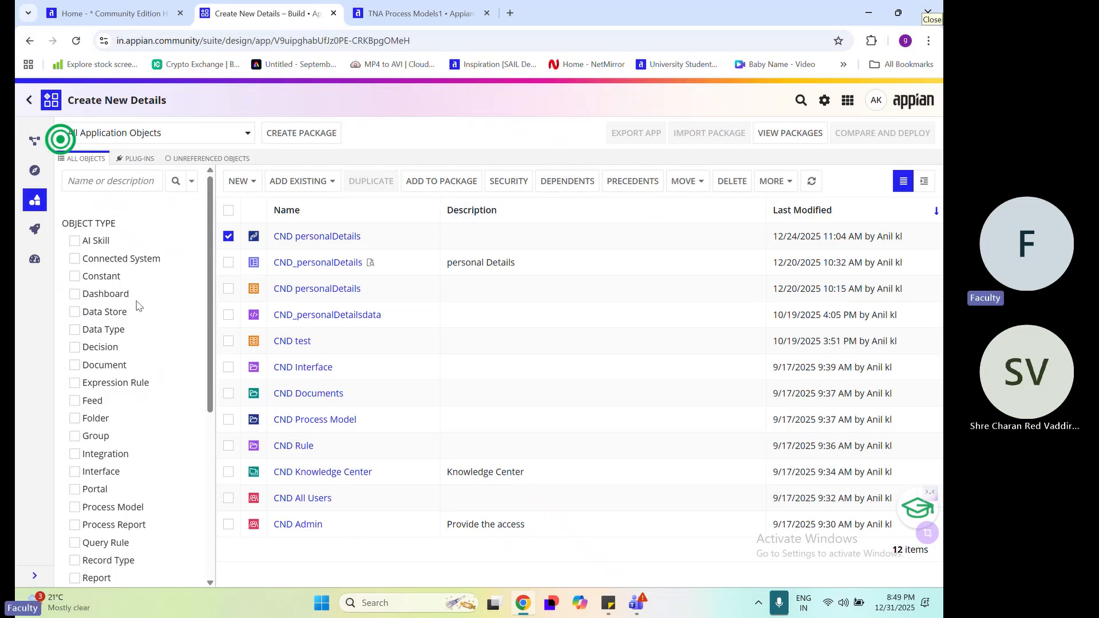
{"action": "left_click", "coordinate": [228, 237]}
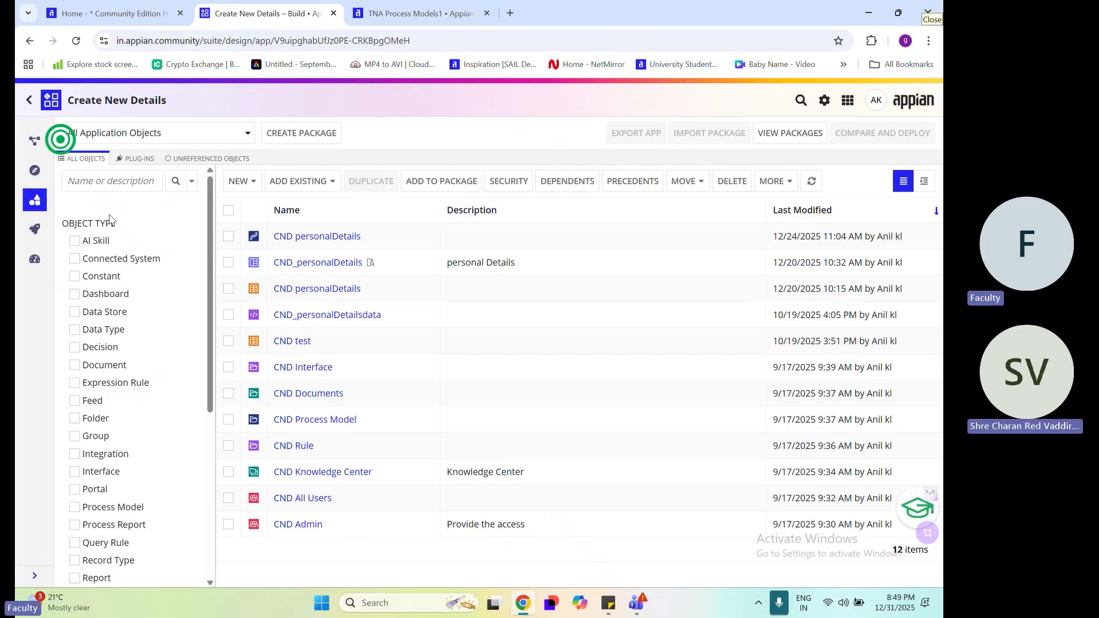
{"action": "left_click", "coordinate": [28, 102]}
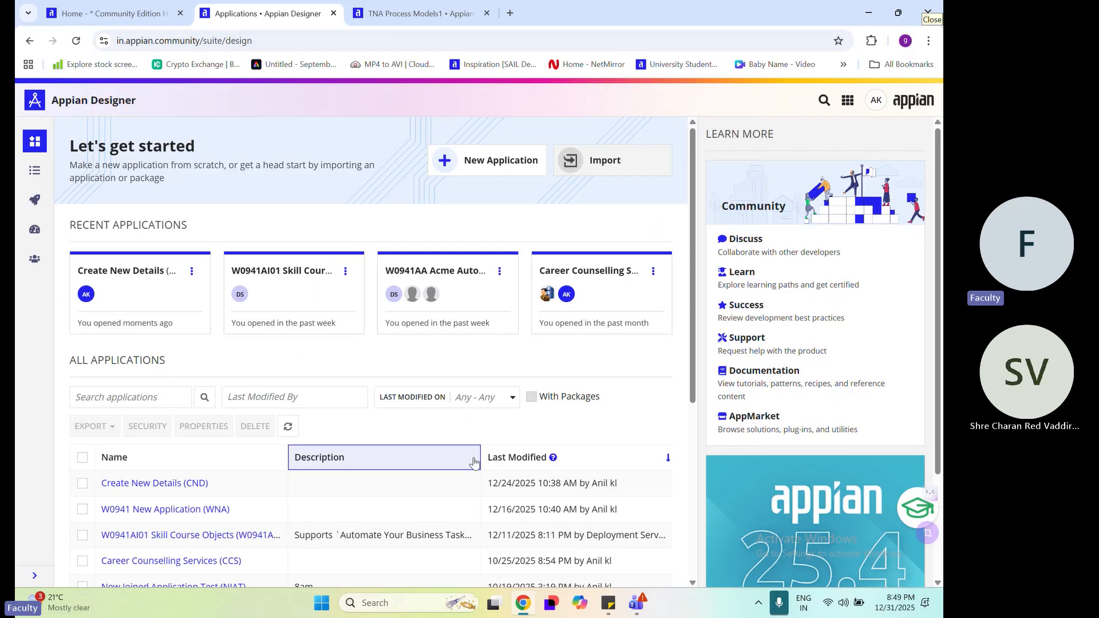
{"action": "scroll", "coordinate": [399, 437], "scroll_direction": "down", "scroll_amount": 2}
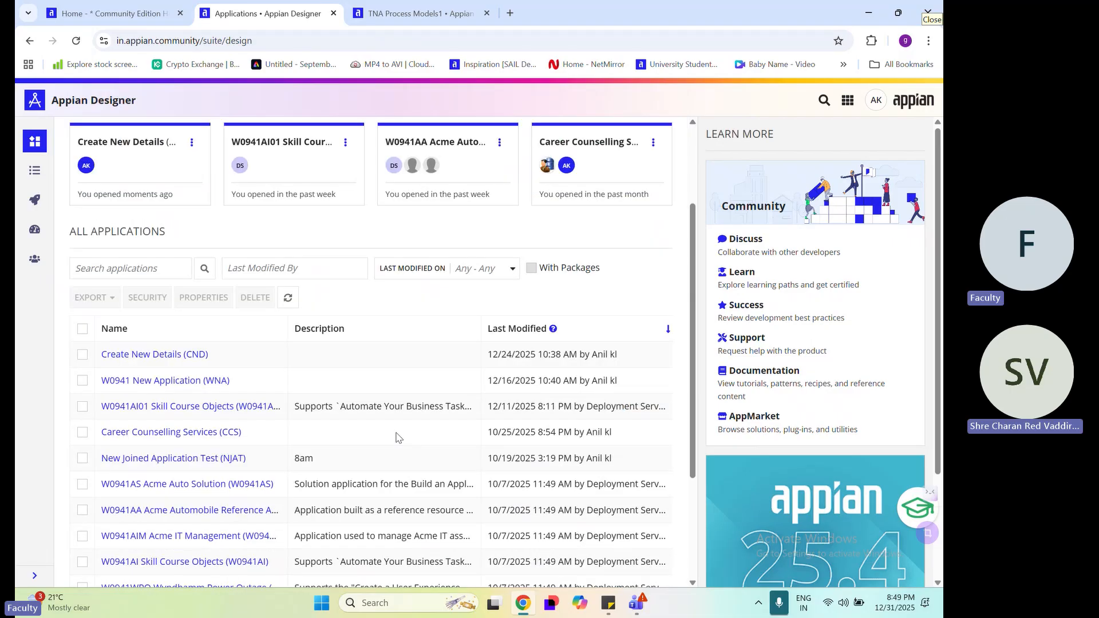
{"action": "scroll", "coordinate": [358, 383], "scroll_direction": "up", "scroll_amount": 2}
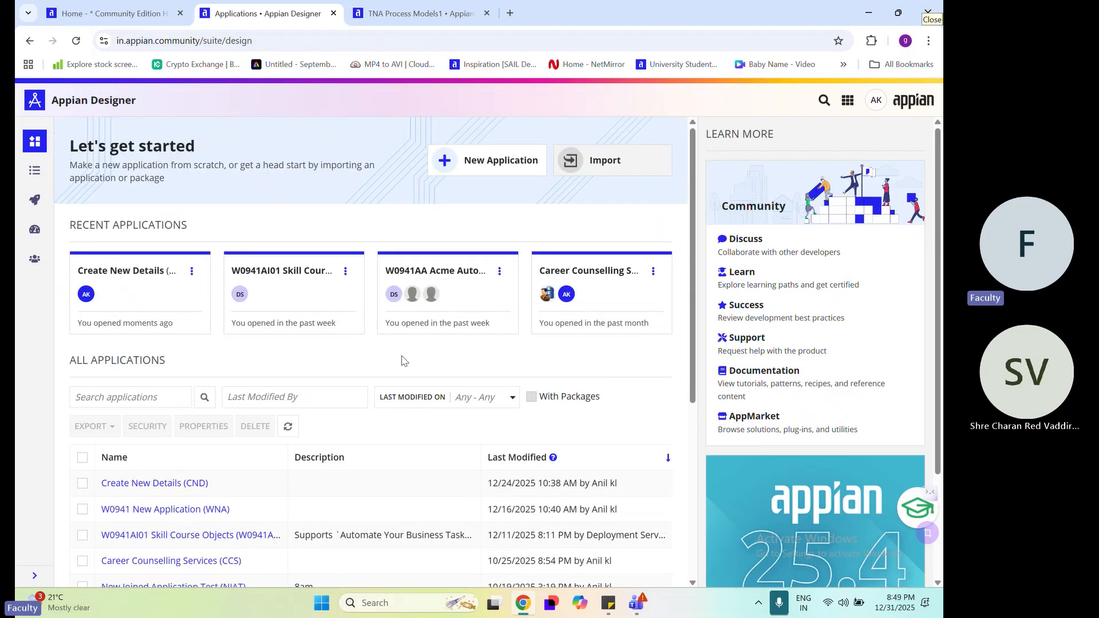
{"action": "left_click", "coordinate": [527, 165]}
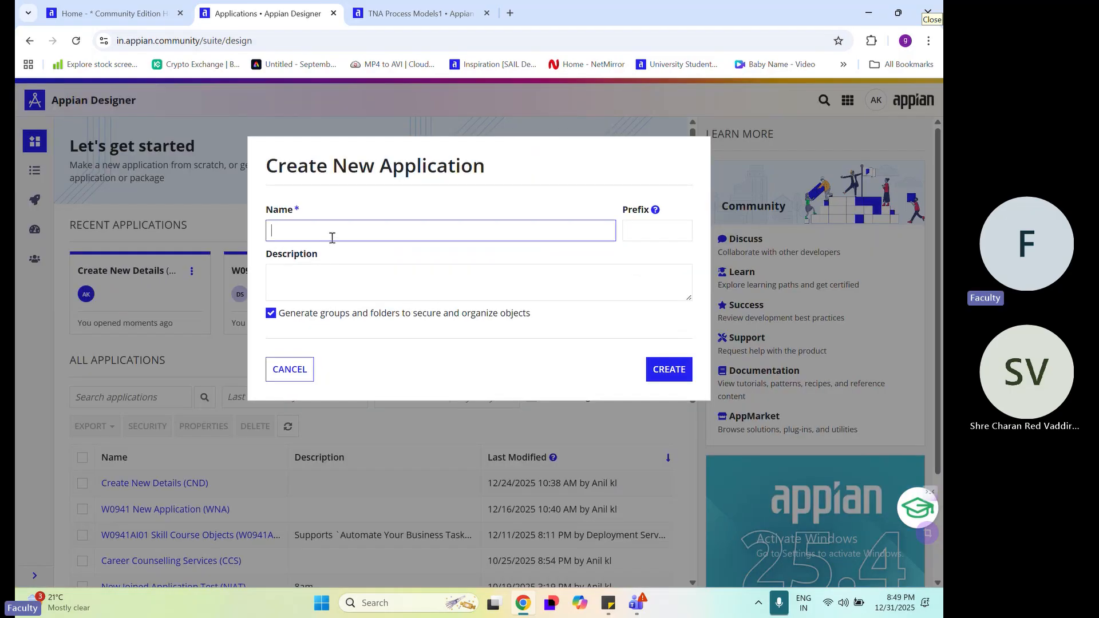
{"action": "left_click", "coordinate": [331, 231]}
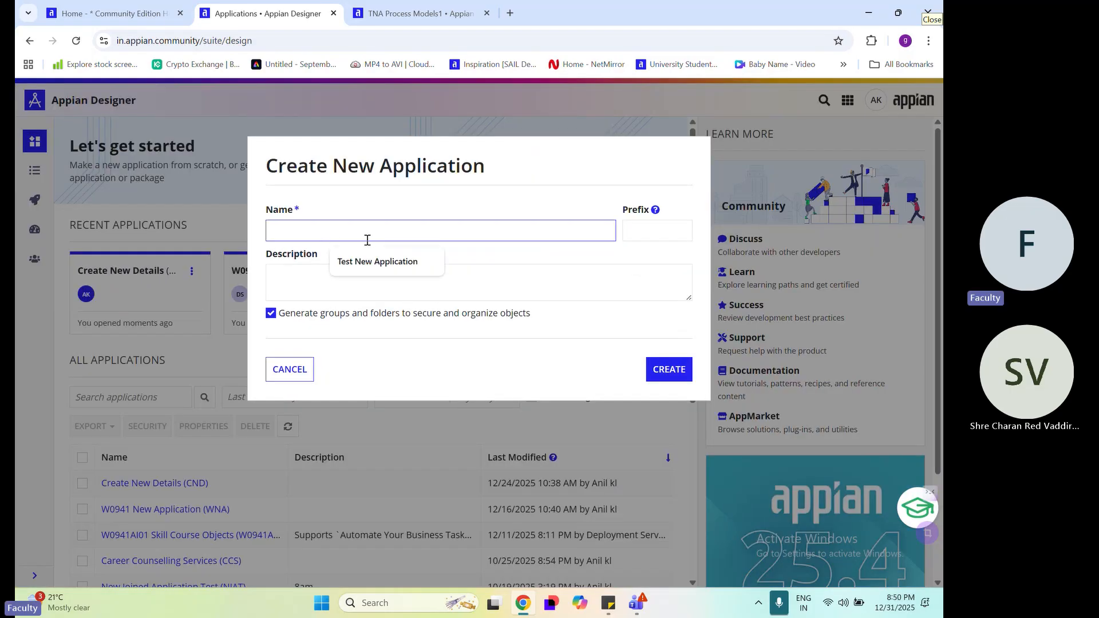
{"action": "left_click", "coordinate": [377, 261]}
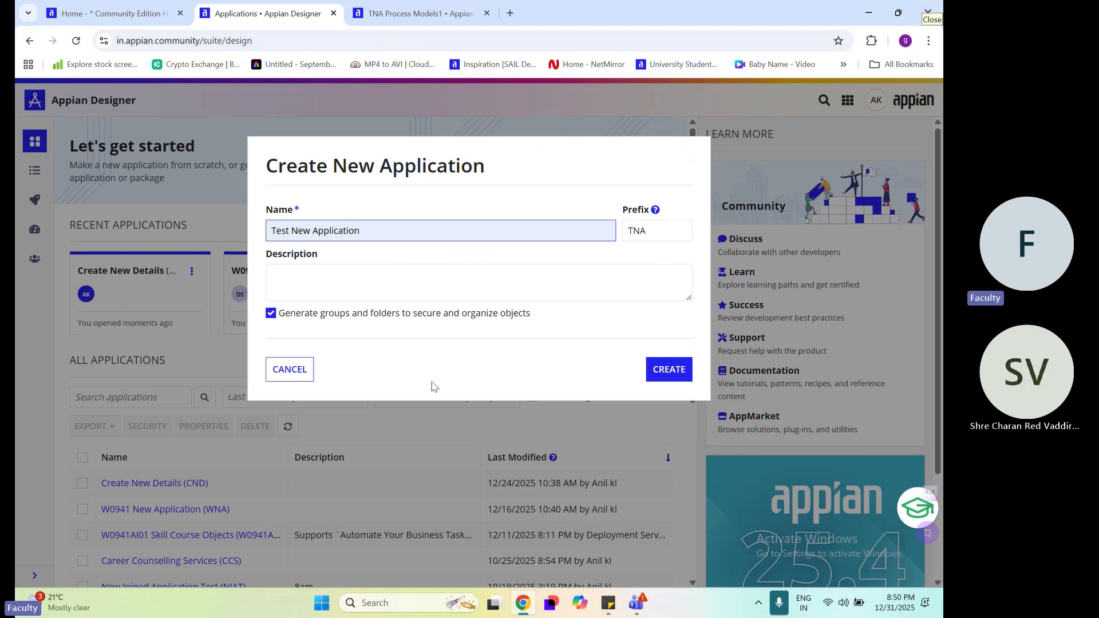
{"action": "left_click", "coordinate": [263, 376]}
{"action": "left_click", "coordinate": [312, 379]}
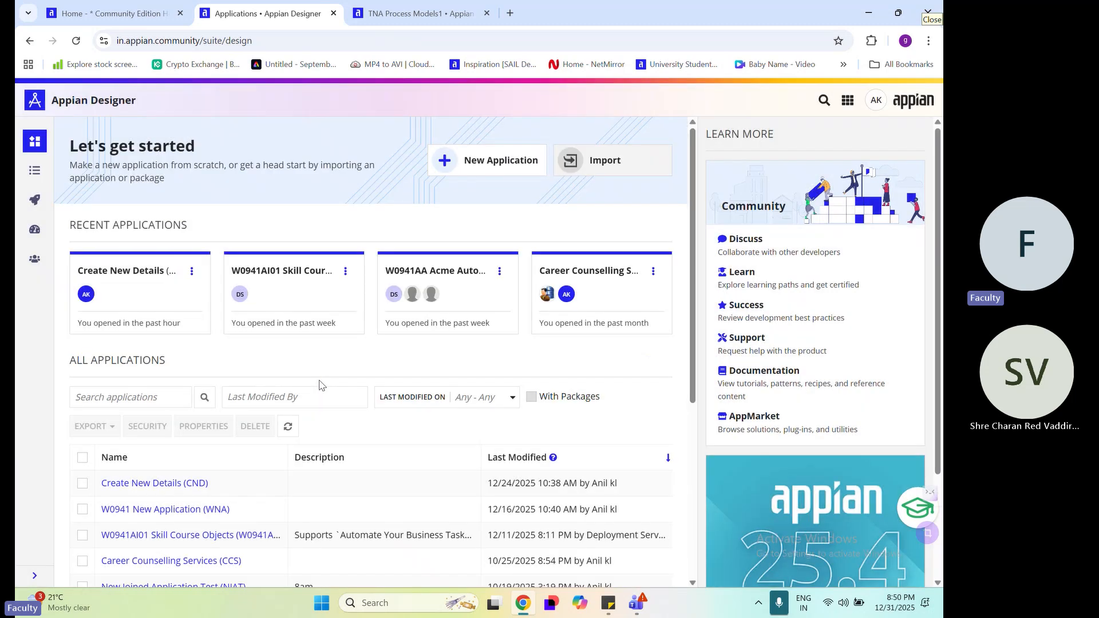
Start a new application and enter the prefix text W0941, copied from the W0941 New Application entry, in its name
{"action": "scroll", "coordinate": [283, 400], "scroll_direction": "down", "scroll_amount": 3}
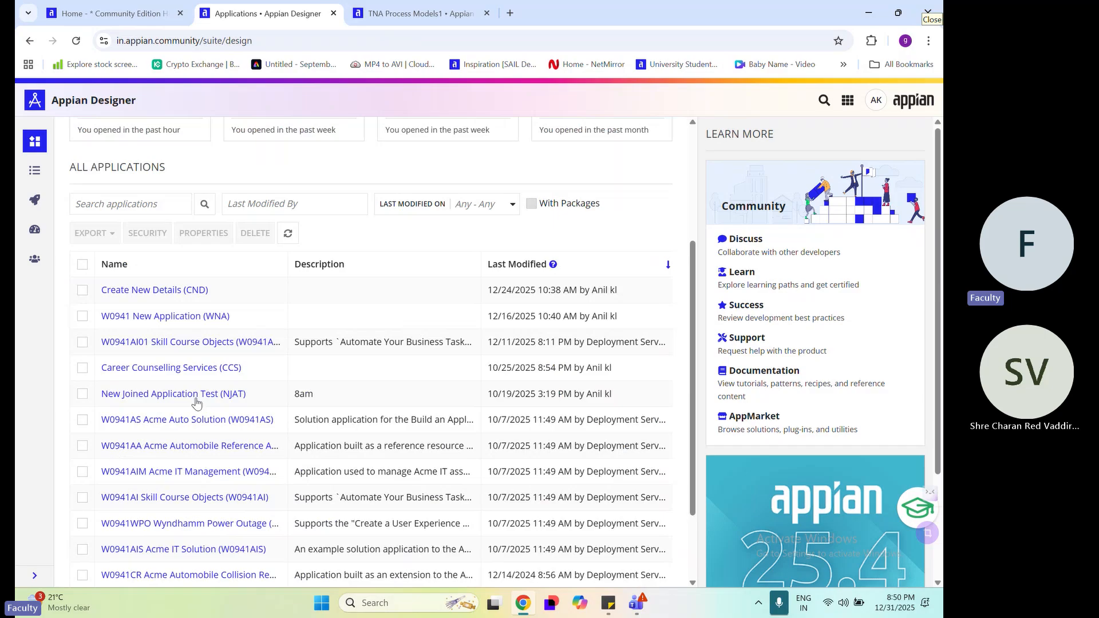
{"action": "scroll", "coordinate": [197, 400], "scroll_direction": "down", "scroll_amount": 1}
{"action": "scroll", "coordinate": [303, 461], "scroll_direction": "up", "scroll_amount": 3}
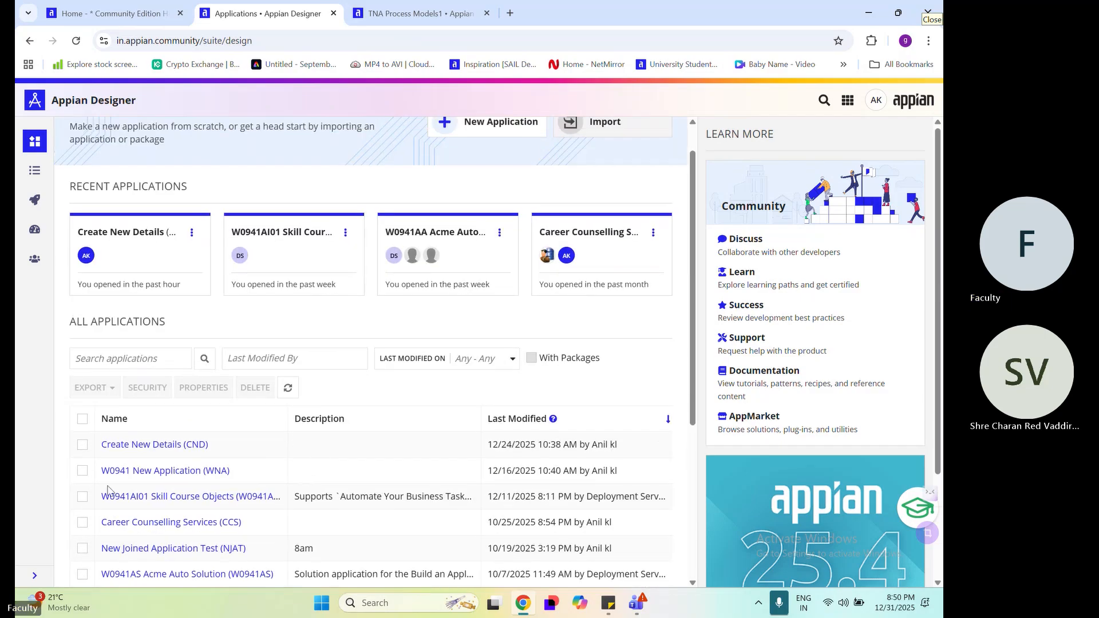
{"action": "left_click_drag", "start_coordinate": [98, 471], "coordinate": [134, 472]}
{"action": "key", "text": "ctrl+c"}
{"action": "left_click", "coordinate": [489, 131]}
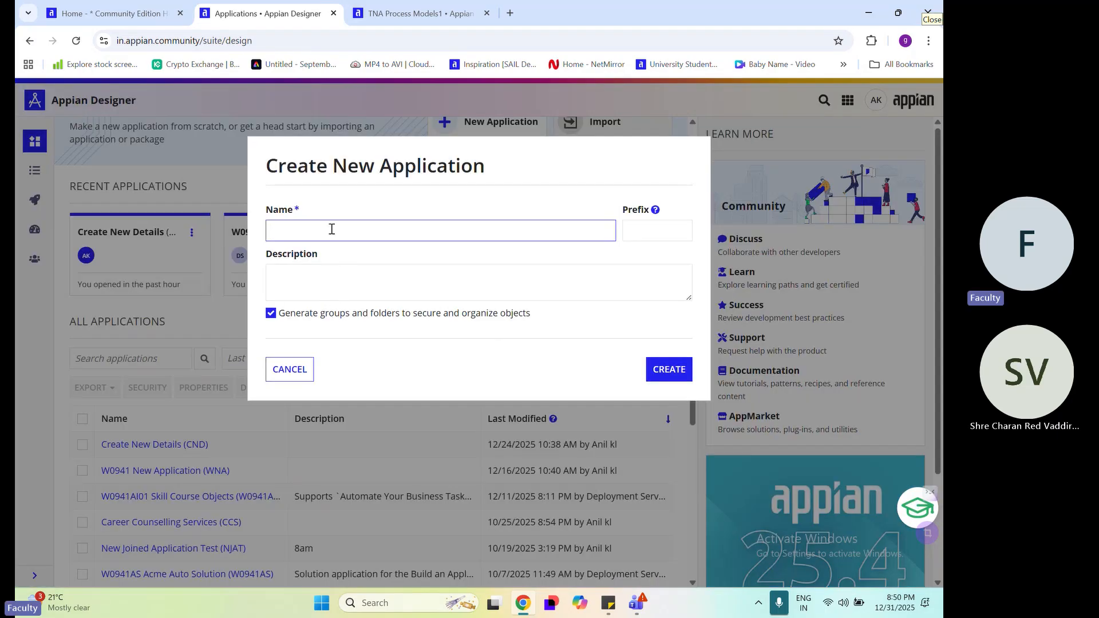
{"action": "key", "text": "ctrl+v"}
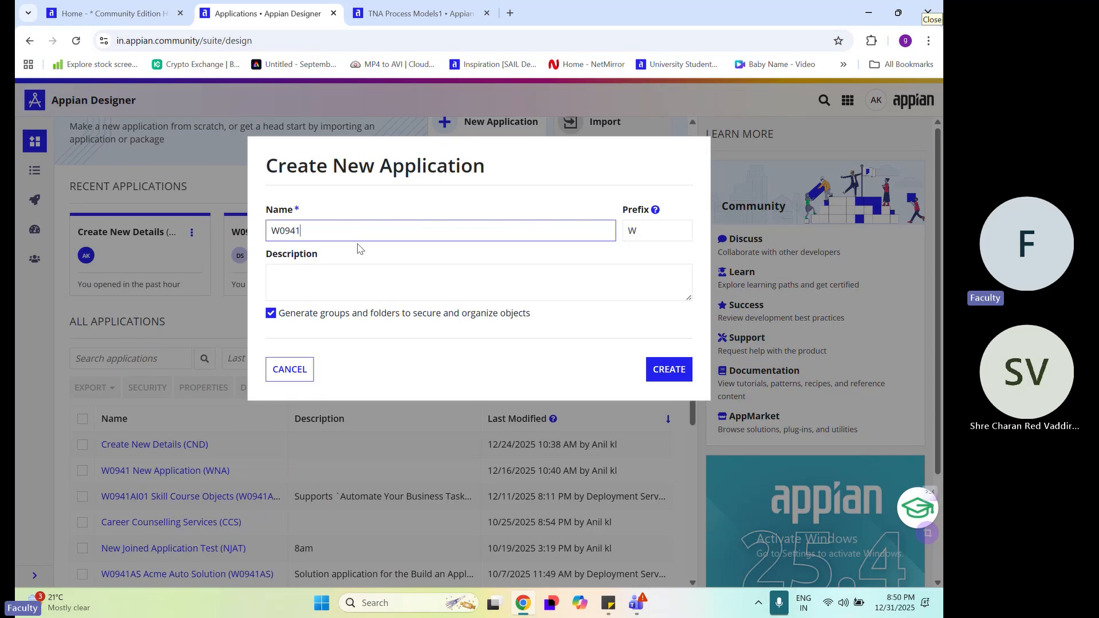
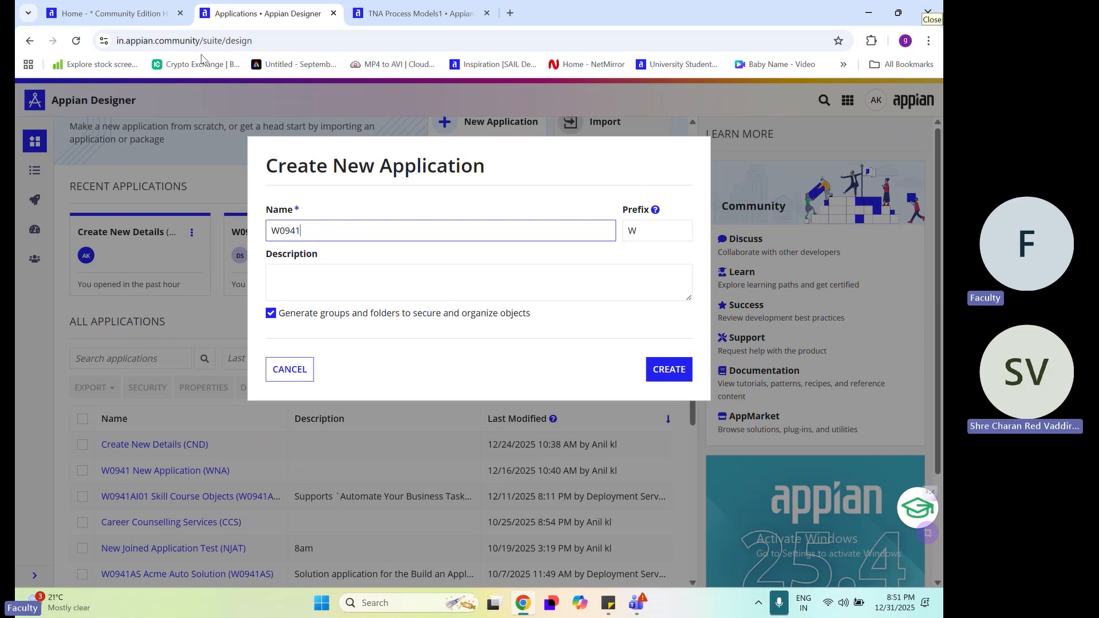
{"action": "left_click", "coordinate": [112, 14]}
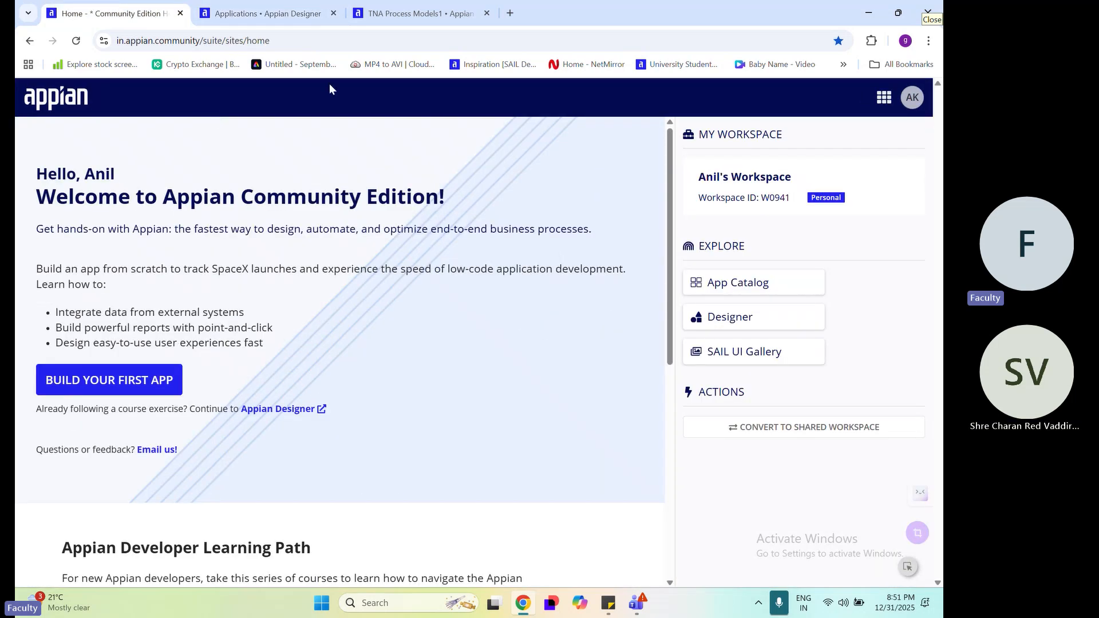
{"action": "left_click", "coordinate": [329, 44]}
{"action": "key", "text": "ctrl+c"}
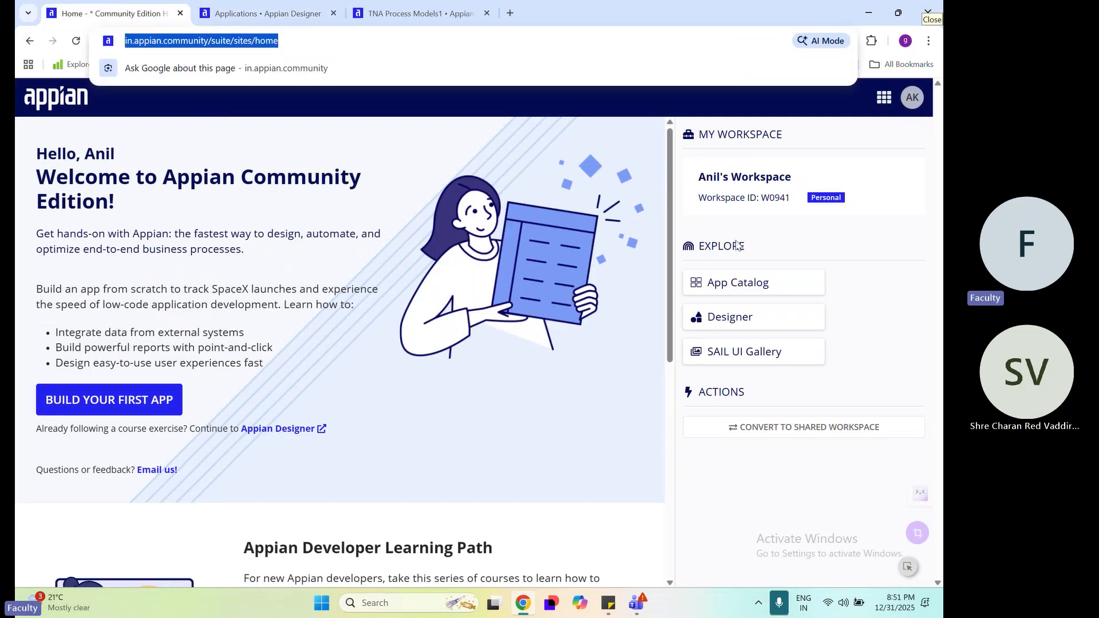
{"action": "mouse_move", "coordinate": [638, 612]}
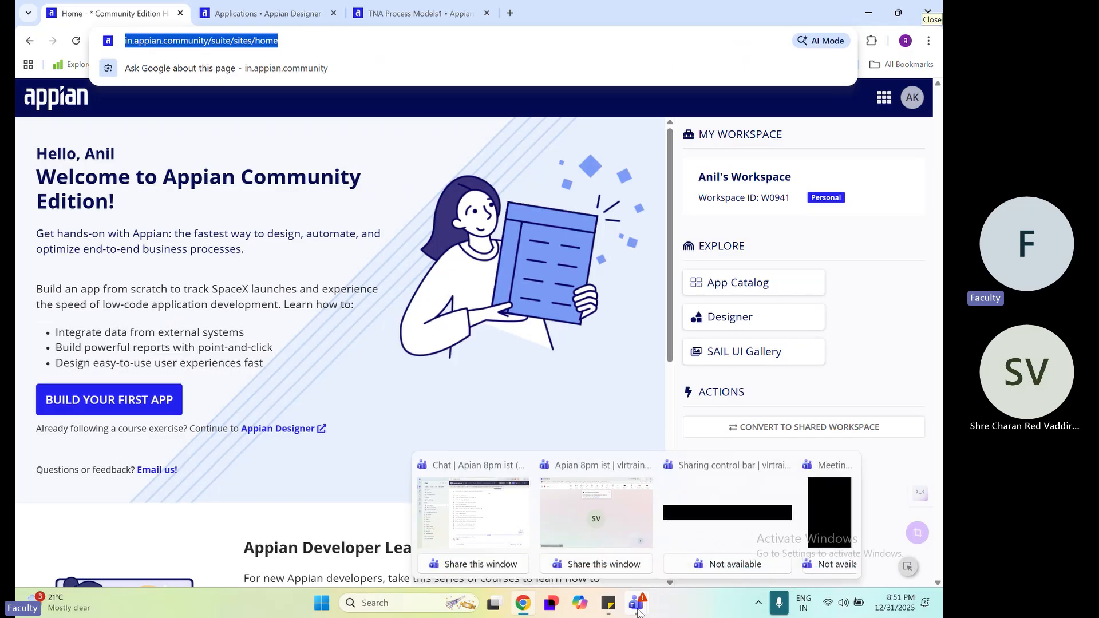
{"action": "left_click", "coordinate": [596, 515]}
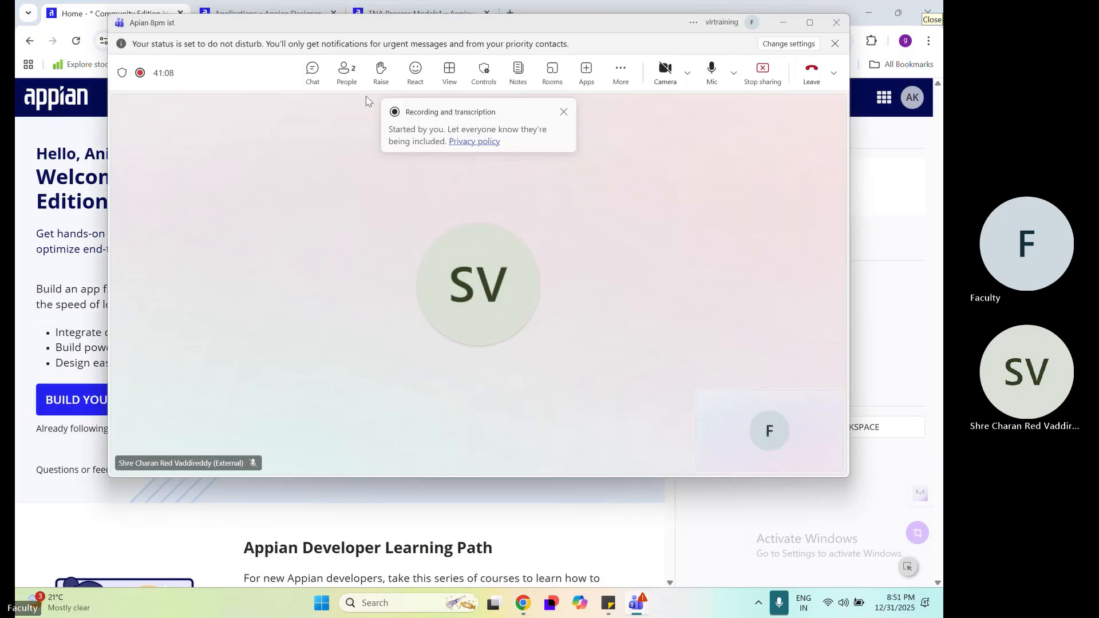
{"action": "left_click", "coordinate": [328, 80]}
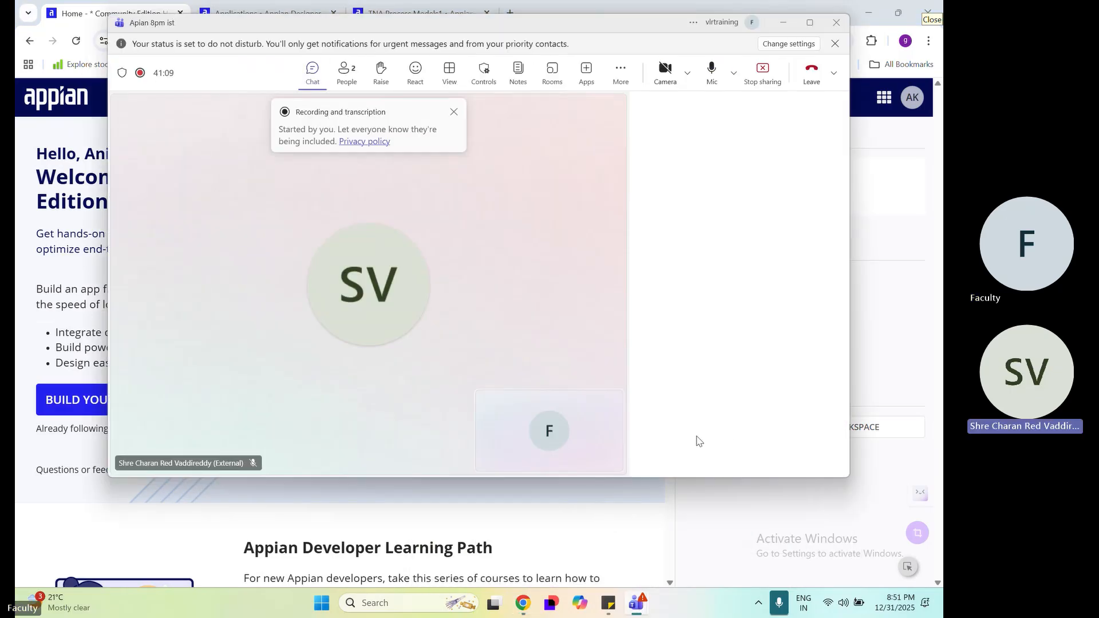
{"action": "key", "text": "ctrl+v"}
{"action": "key", "text": "Return"}
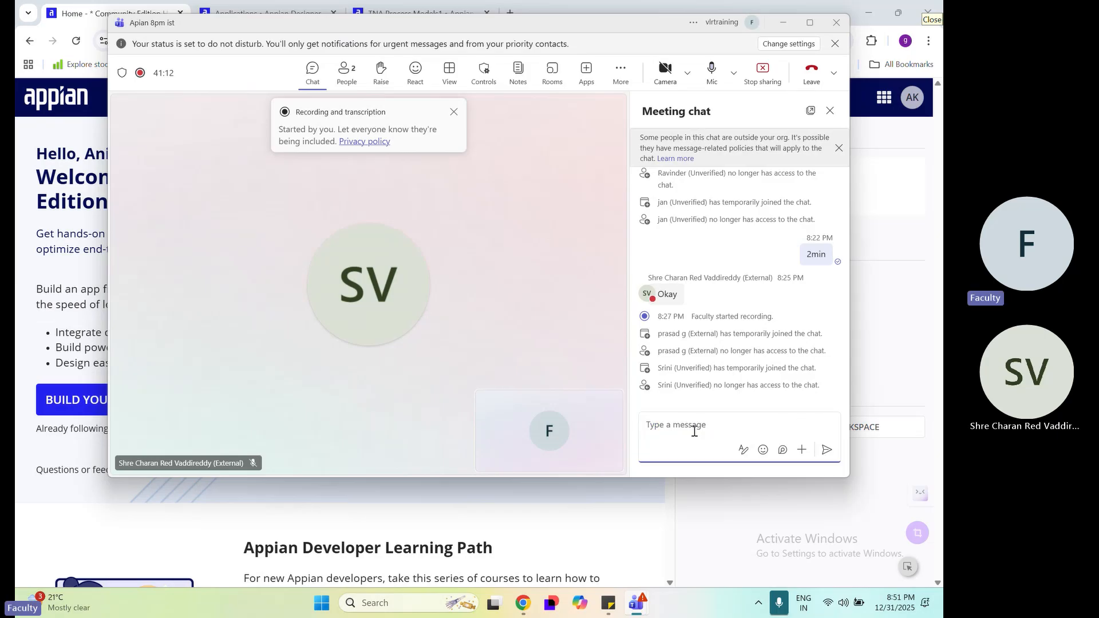
{"action": "left_click", "coordinate": [783, 22]}
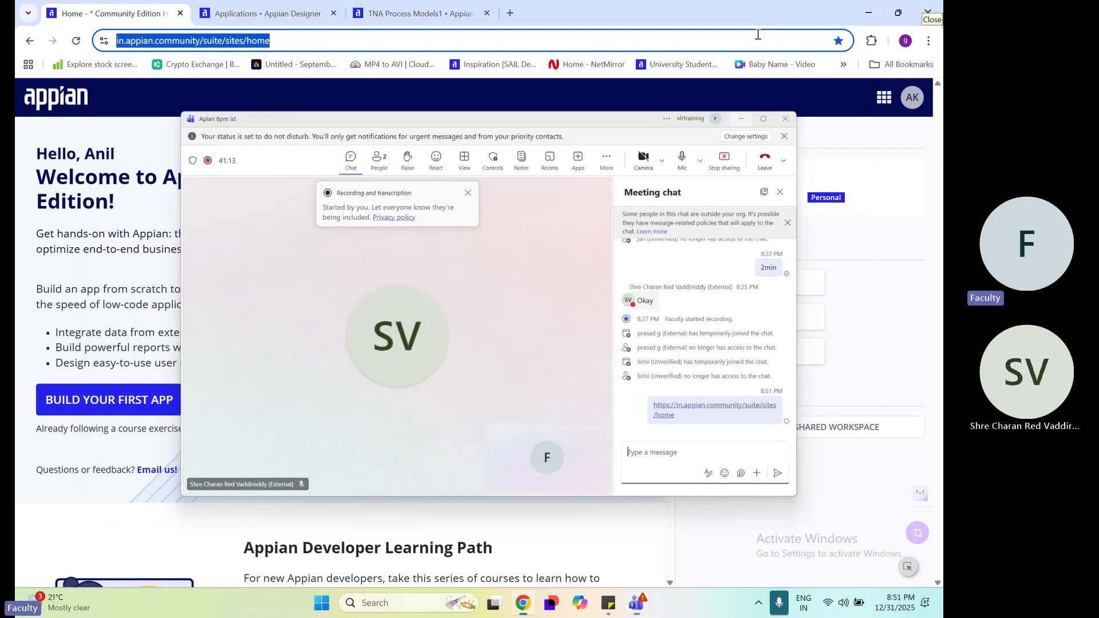
Highlight the workspace ID on the Appian Community home page to check the prefix for application names
{"action": "left_click_drag", "start_coordinate": [791, 198], "coordinate": [765, 201]}
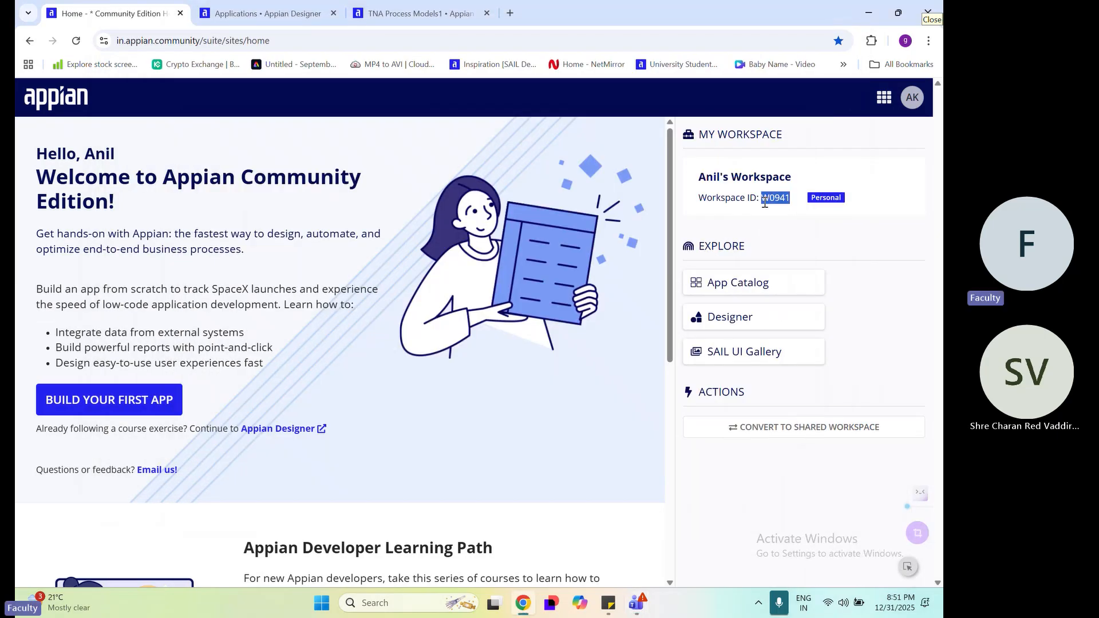
{"action": "left_click", "coordinate": [839, 234]}
{"action": "triple_click", "coordinate": [777, 198]}
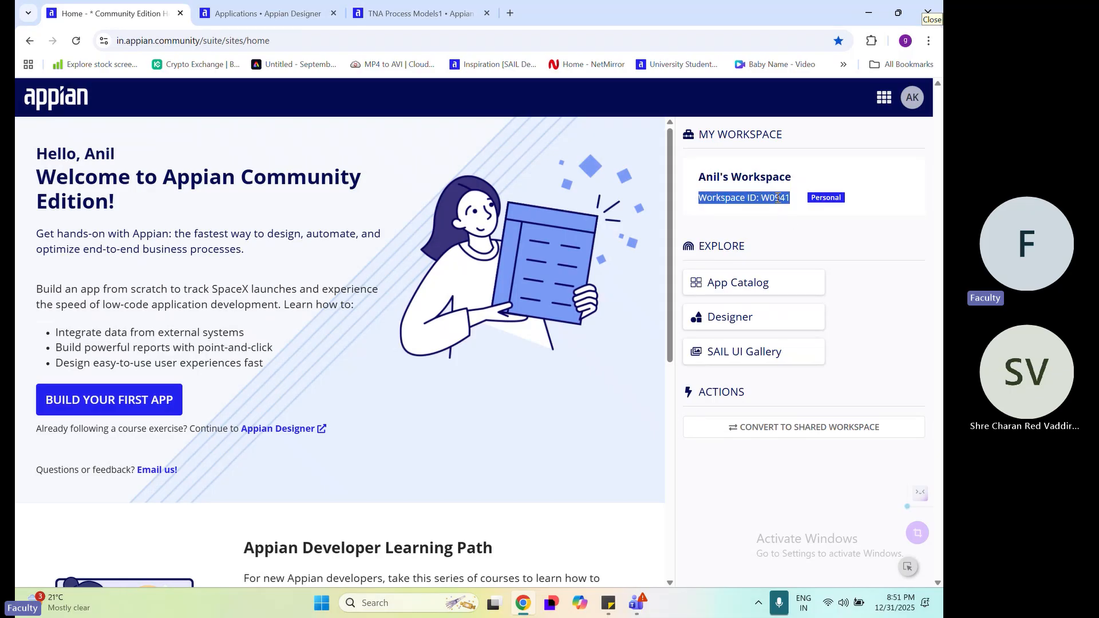
{"action": "double_click", "coordinate": [777, 198]}
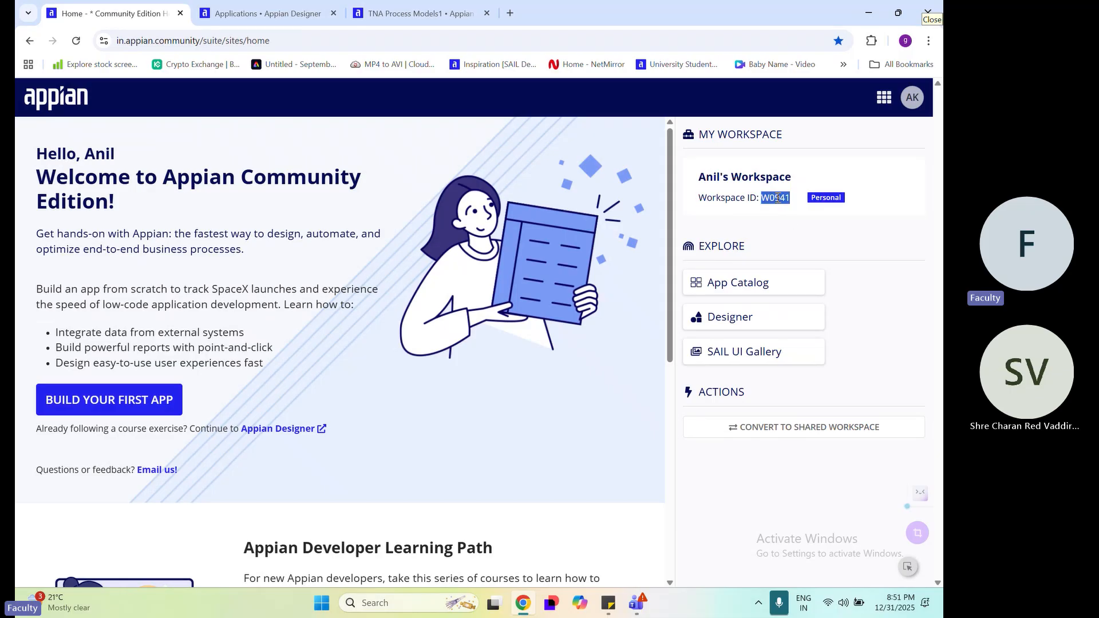
Return to the new application form and complete the name as W0941 Test New Application
{"action": "left_click", "coordinate": [231, 4]}
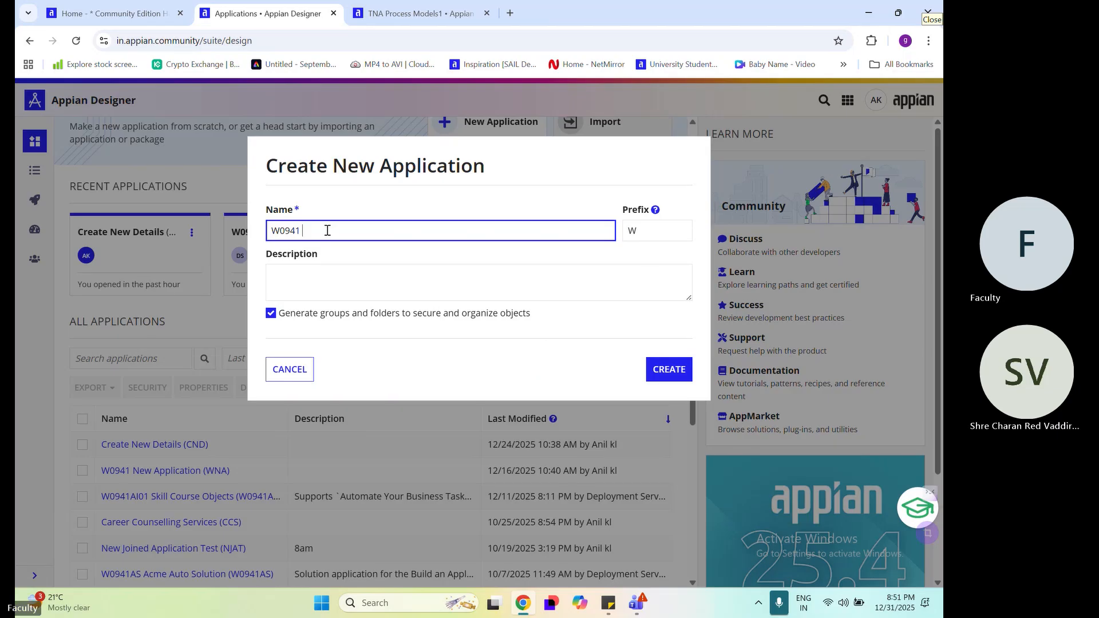
{"action": "type", "text": "Tetst"}
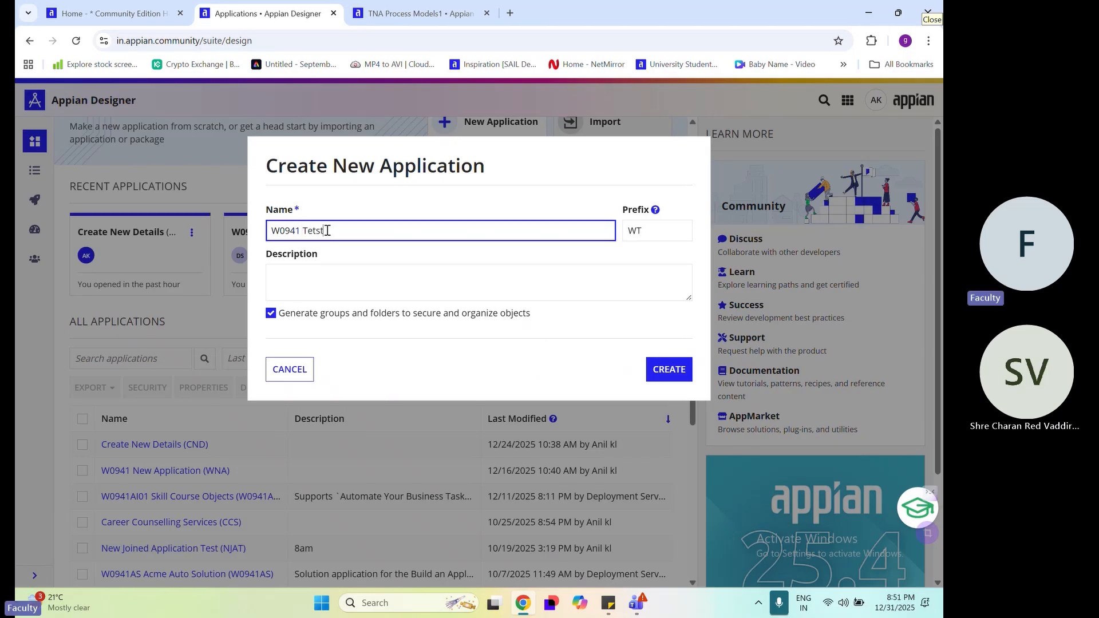
{"action": "key", "text": "BackSpace"}
{"action": "key", "text": "BackSpace"}
{"action": "key", "text": "BackSpace"}
{"action": "type", "text": "s"}
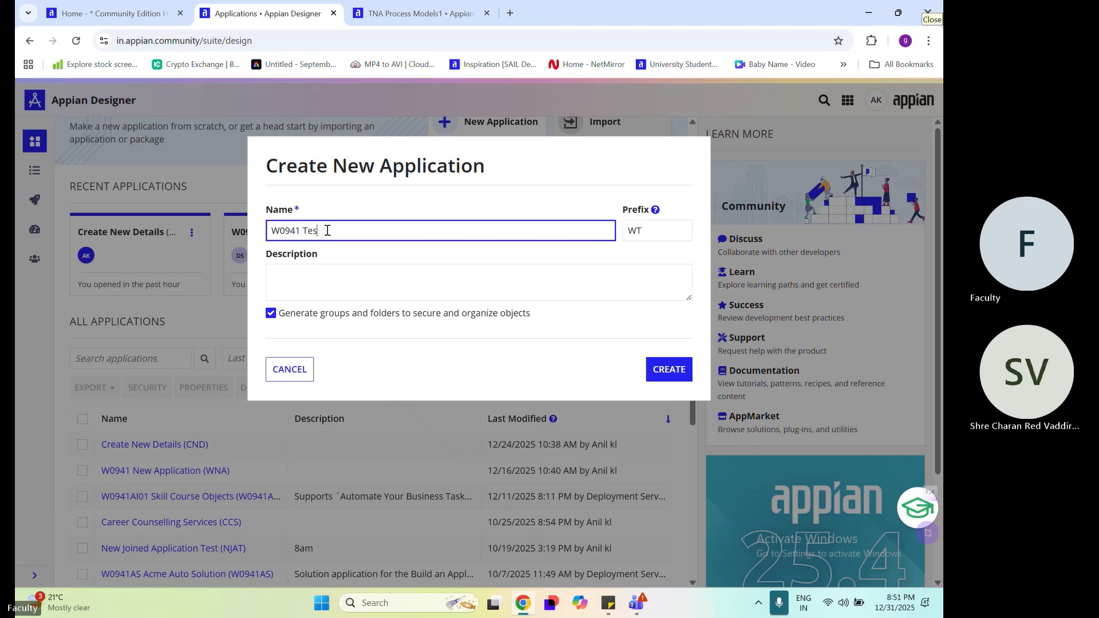
{"action": "type", "text": "t Nr"}
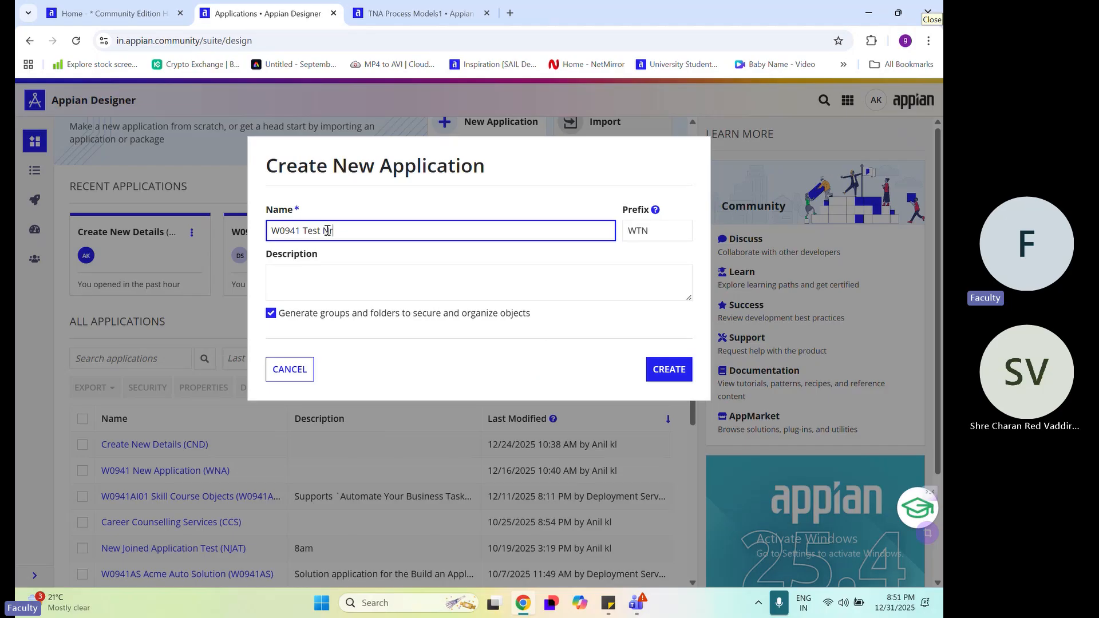
{"action": "key", "text": "BackSpace"}
{"action": "type", "text": "ew A"}
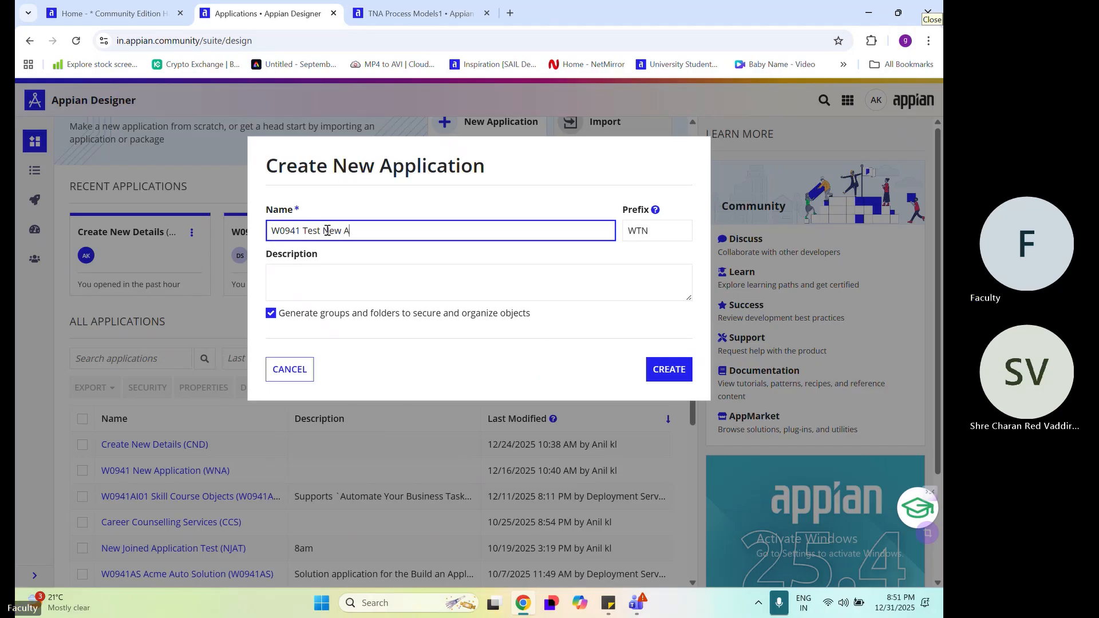
{"action": "type", "text": "pplication"}
Shorten the application's prefix to TNA and copy the name W0941 Test New Application into the description
{"action": "left_click", "coordinate": [641, 228]}
{"action": "key", "text": "BackSpace"}
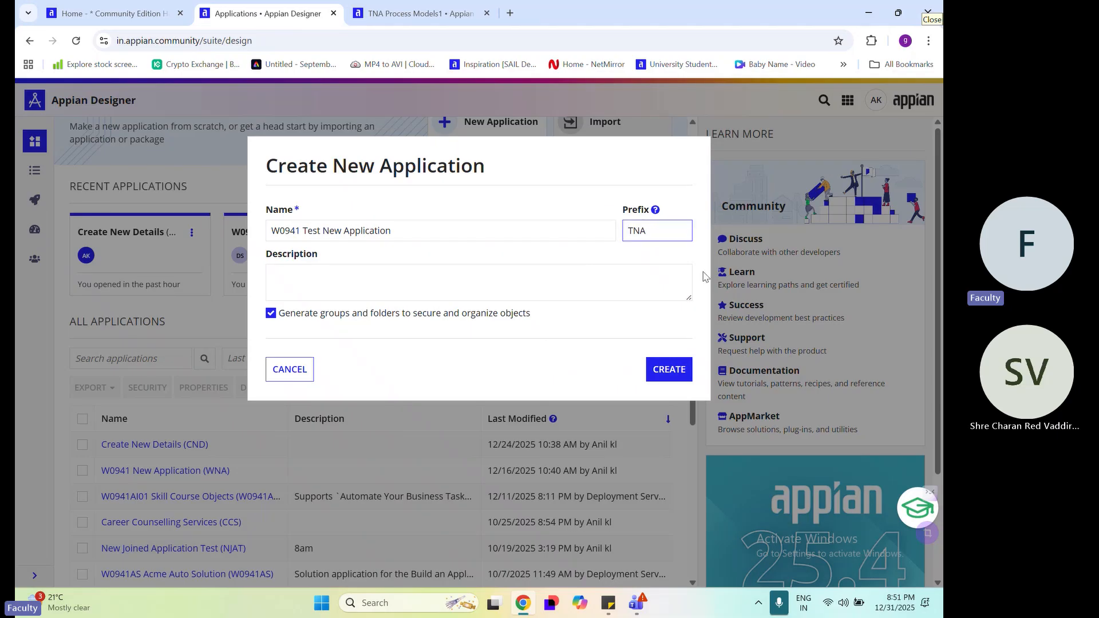
{"action": "left_click", "coordinate": [534, 278]}
{"action": "triple_click", "coordinate": [440, 238]}
{"action": "key", "text": "ctrl+c"}
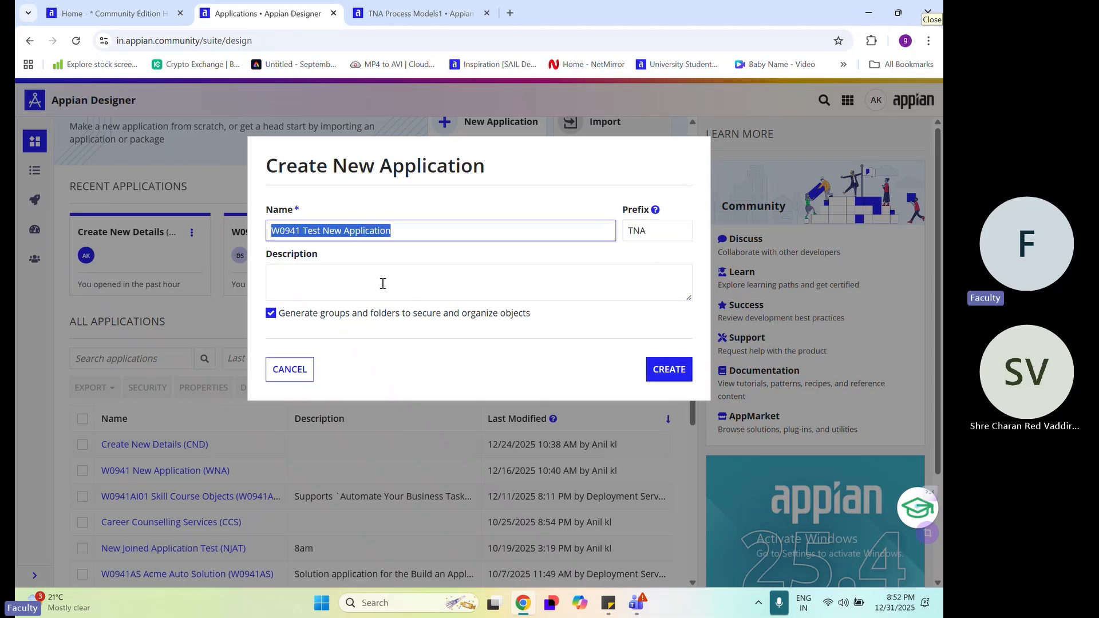
{"action": "left_click", "coordinate": [423, 285]}
{"action": "key", "text": "ctrl+v"}
{"action": "left_click", "coordinate": [475, 340]}
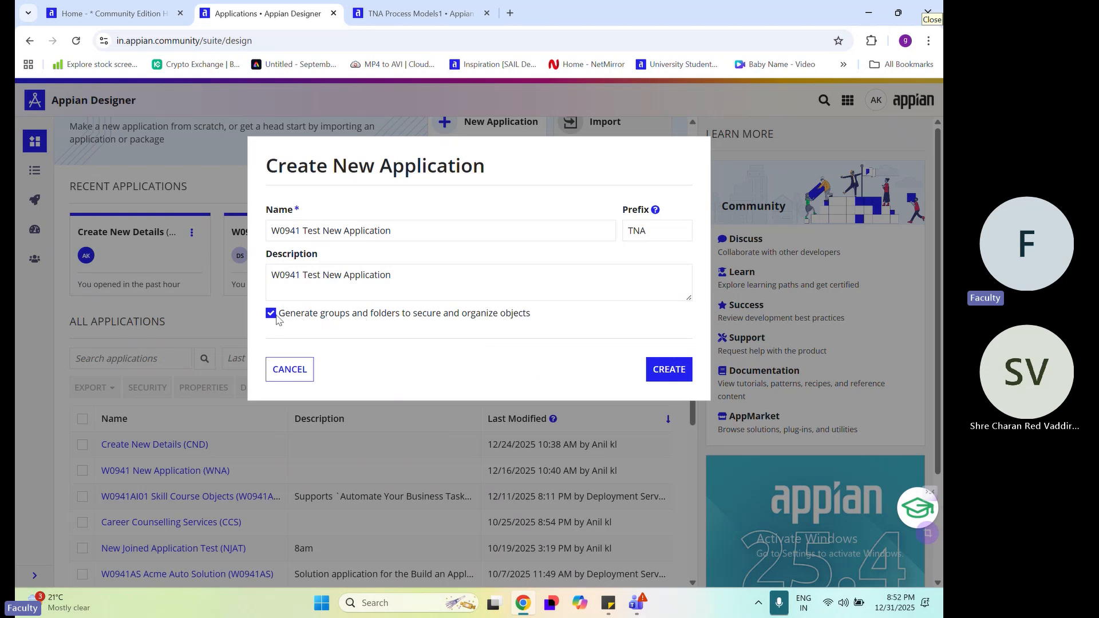
Turn off generating groups and folders to secure and organize objects, and create the application
{"action": "left_click_drag", "start_coordinate": [538, 317], "coordinate": [278, 315]}
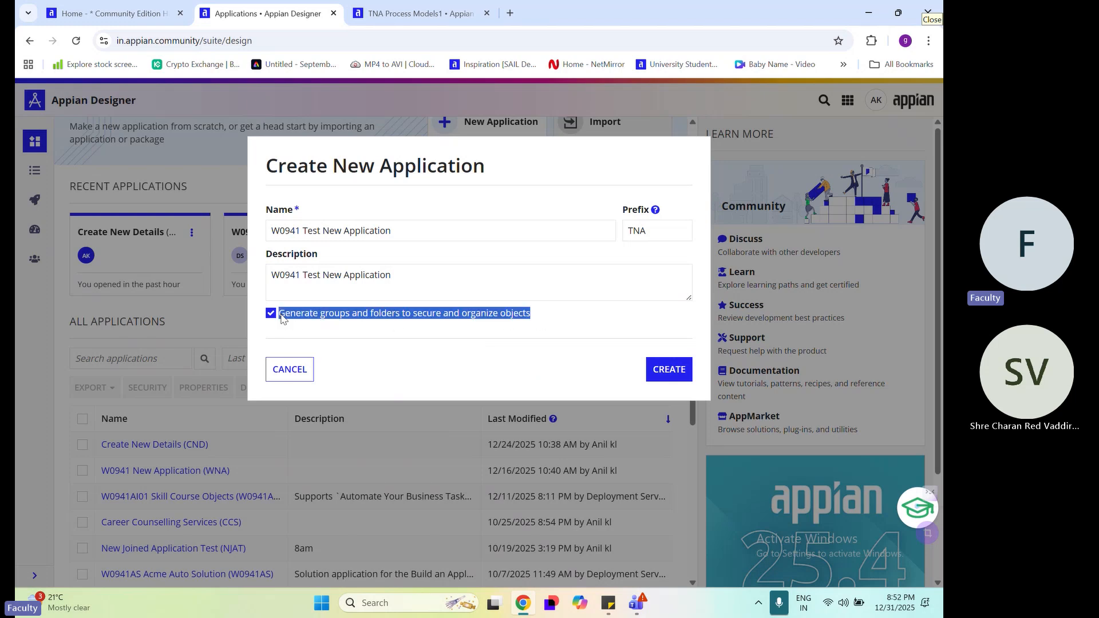
{"action": "left_click", "coordinate": [349, 318]}
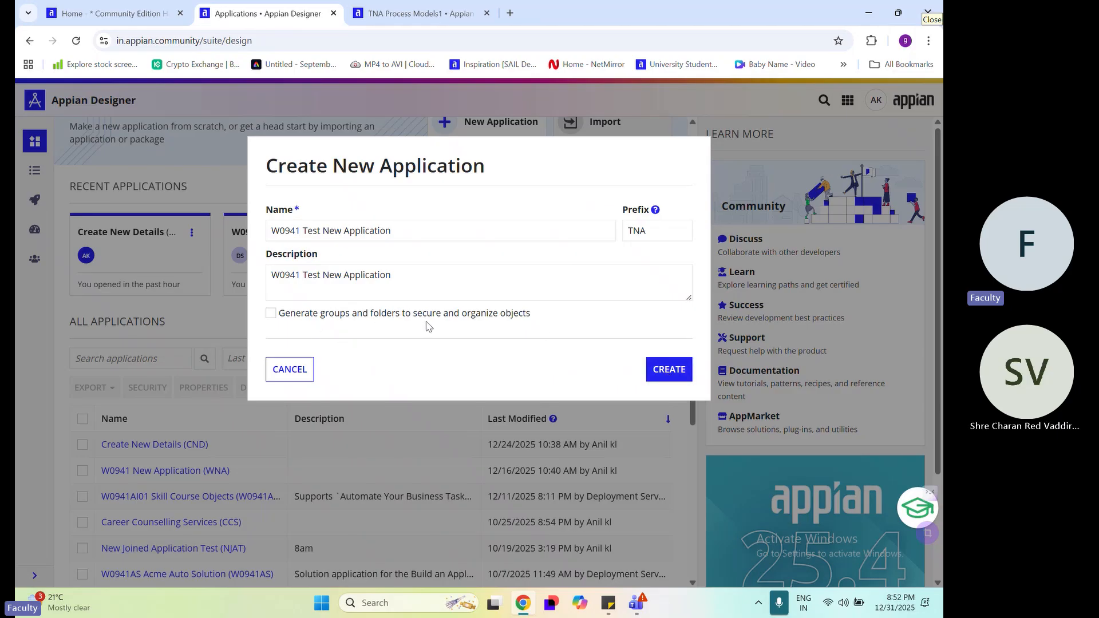
{"action": "left_click", "coordinate": [662, 371]}
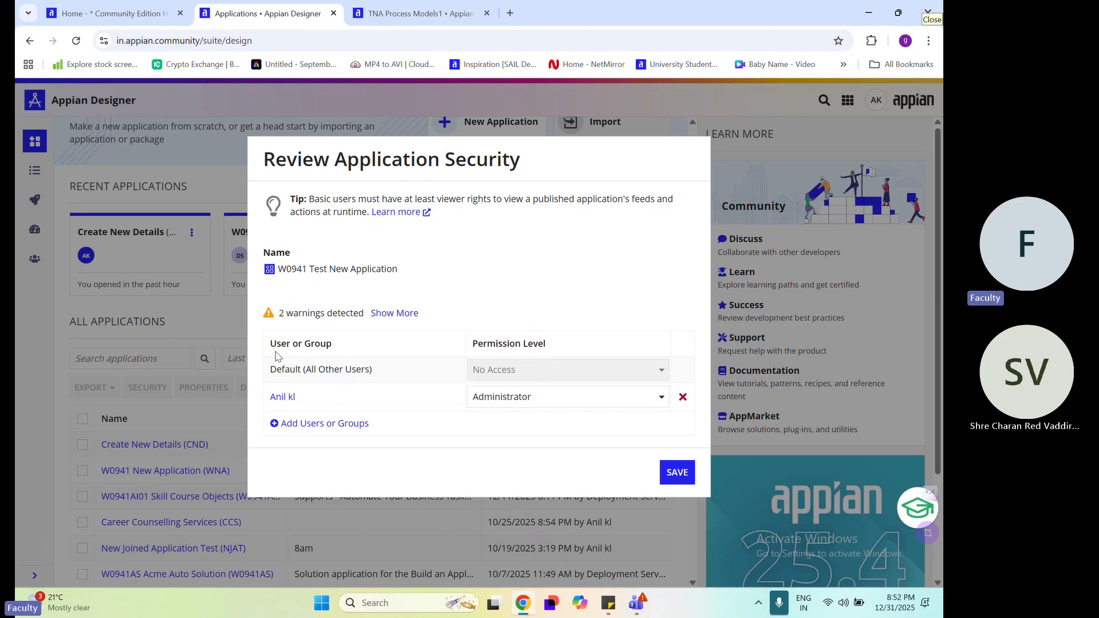
Review the users and available permission levels in the application security, and save it with Administrator rights for the creator
{"action": "left_click_drag", "start_coordinate": [267, 344], "coordinate": [350, 343]}
{"action": "triple_click", "coordinate": [274, 395]}
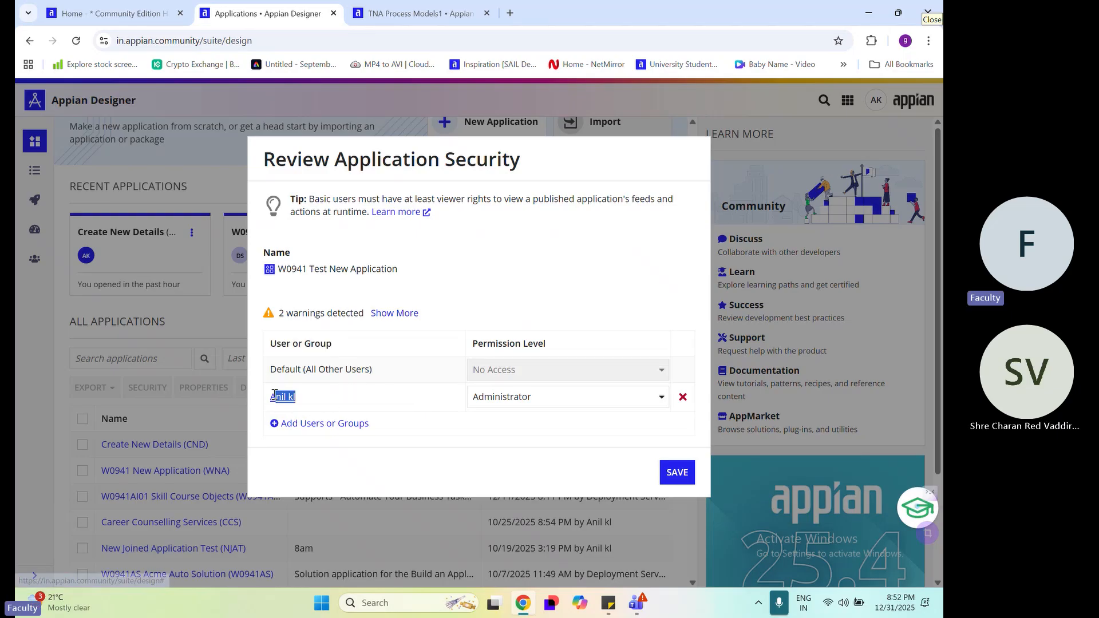
{"action": "left_click", "coordinate": [410, 397]}
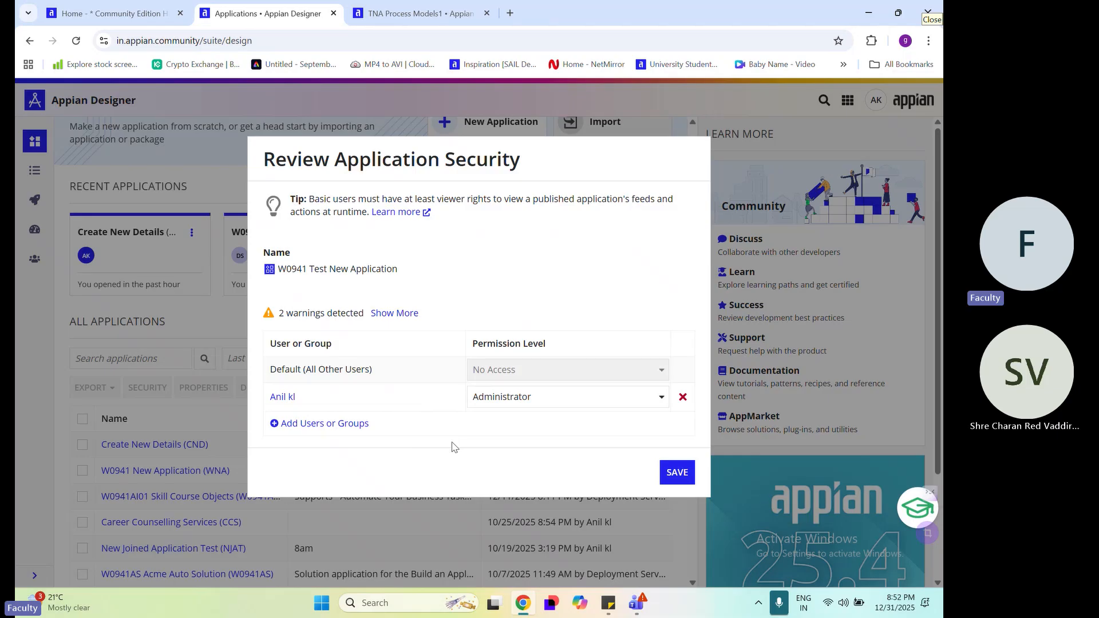
{"action": "left_click", "coordinate": [534, 404]}
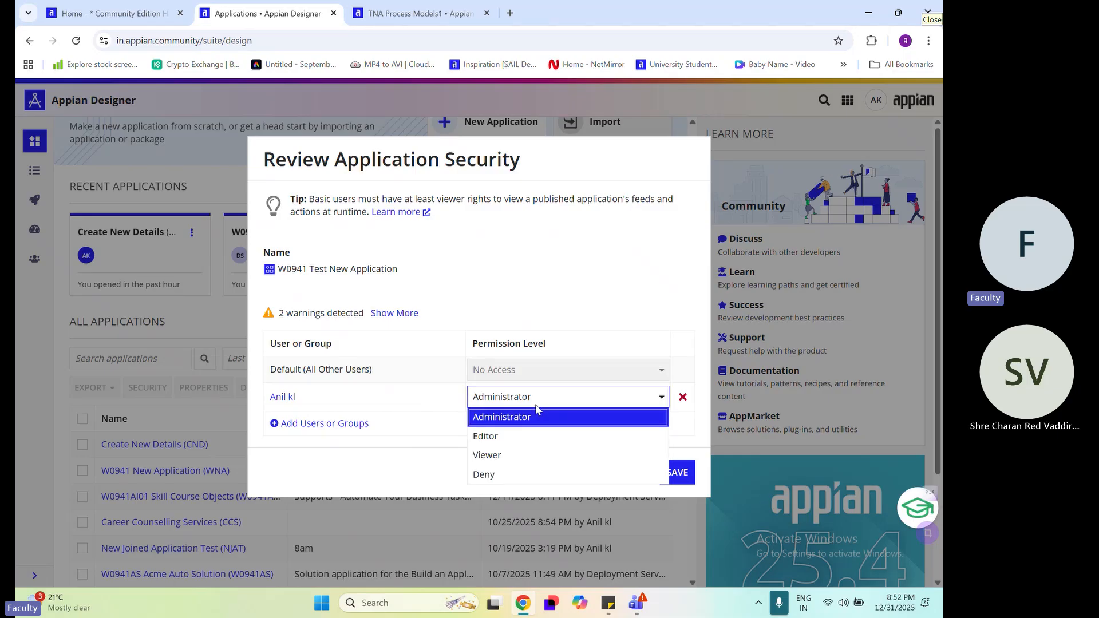
{"action": "left_click", "coordinate": [534, 405]}
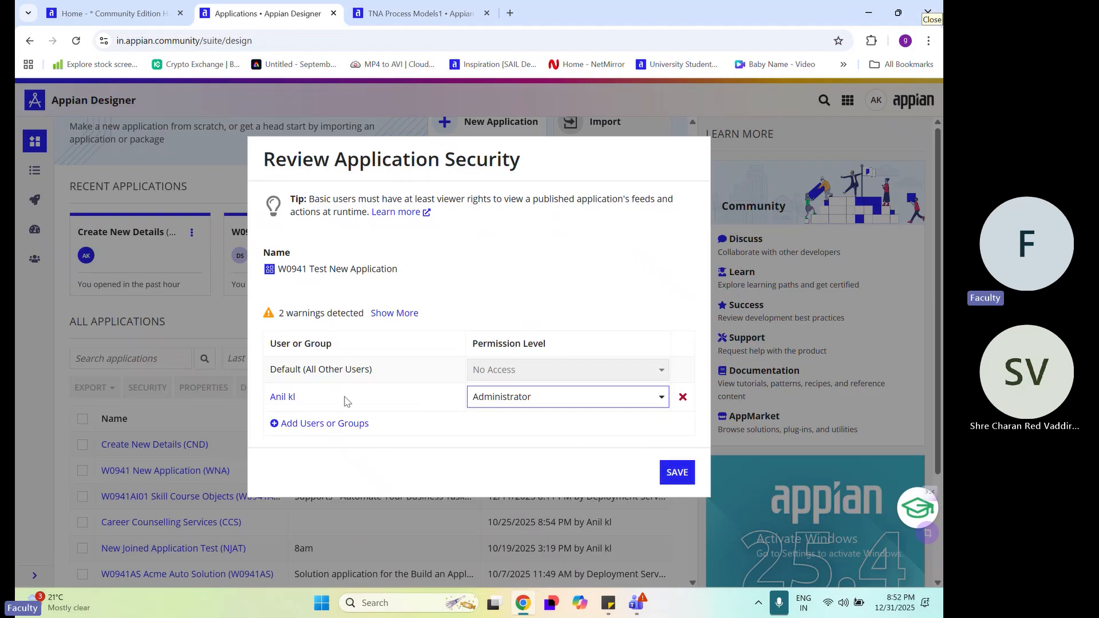
{"action": "left_click_drag", "start_coordinate": [318, 403], "coordinate": [268, 406]}
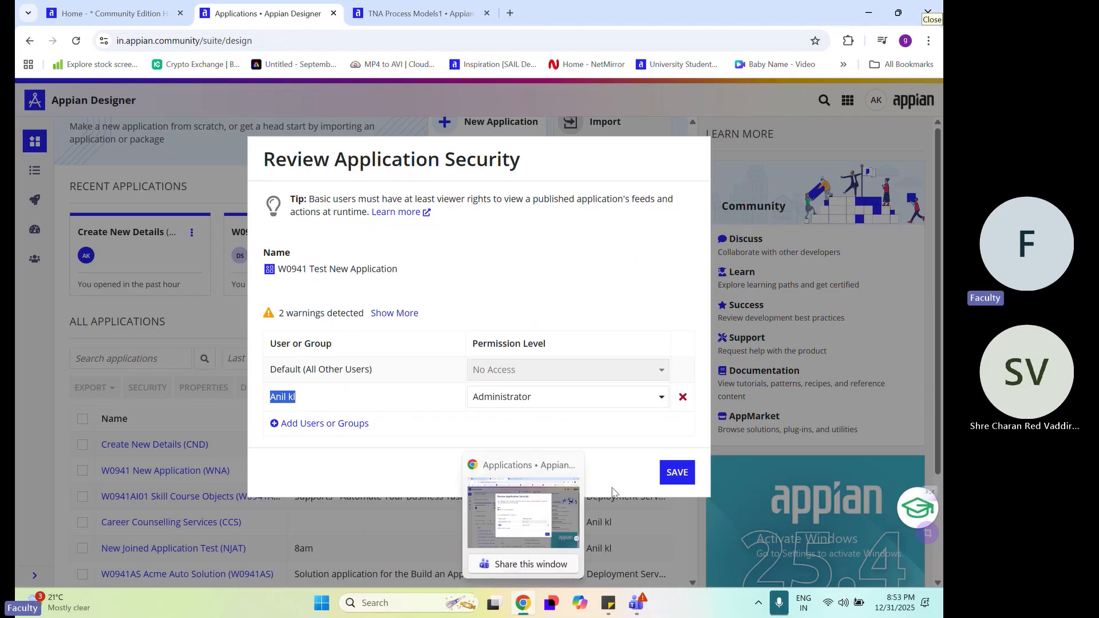
{"action": "left_click", "coordinate": [616, 446]}
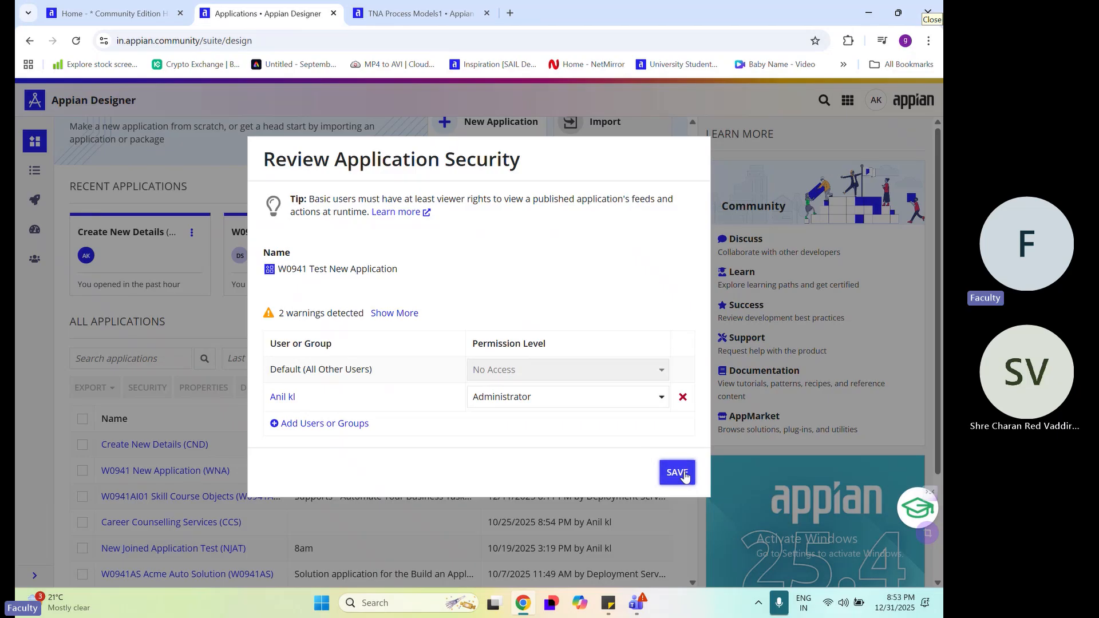
{"action": "left_click", "coordinate": [684, 476]}
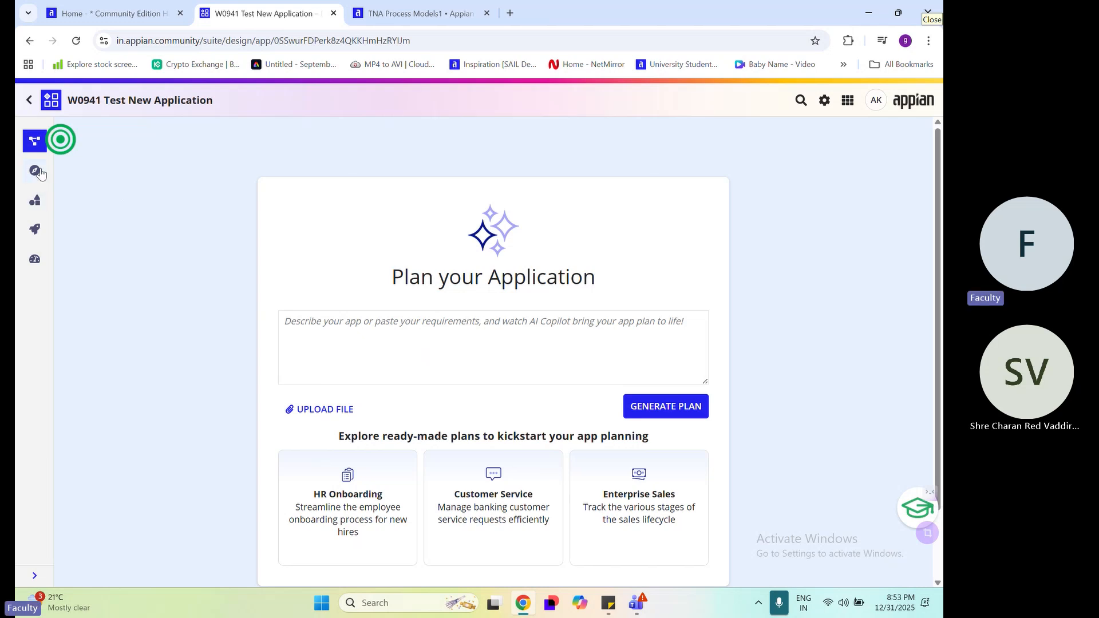
Open the new application's Explore view, dismiss the suggestions on what to build first, and point out the See All Objects link
{"action": "left_click", "coordinate": [36, 172]}
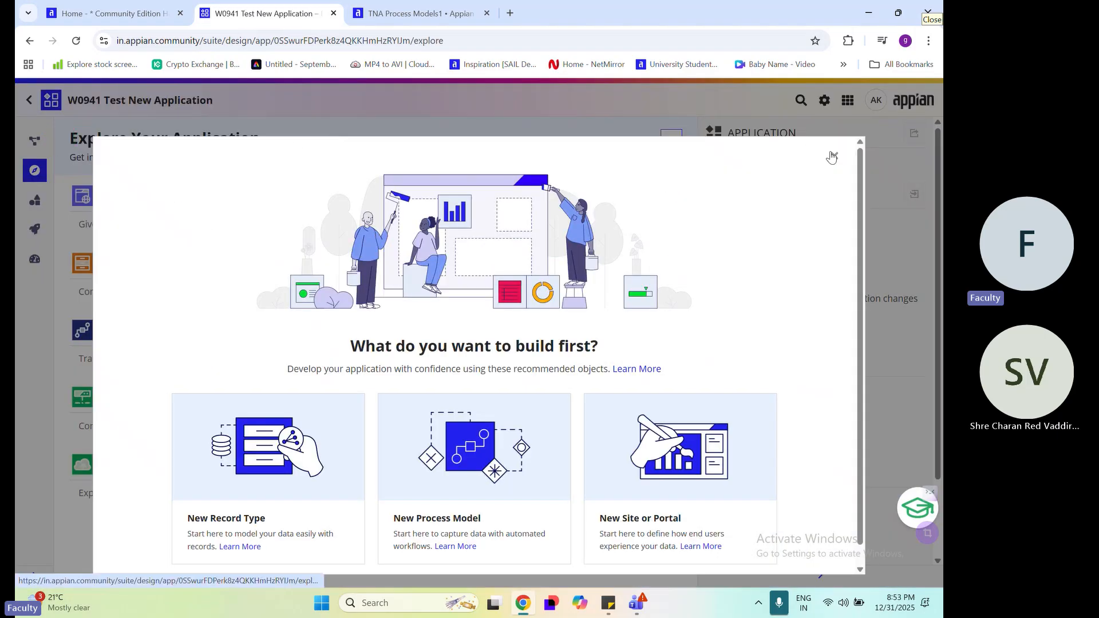
{"action": "left_click", "coordinate": [833, 158]}
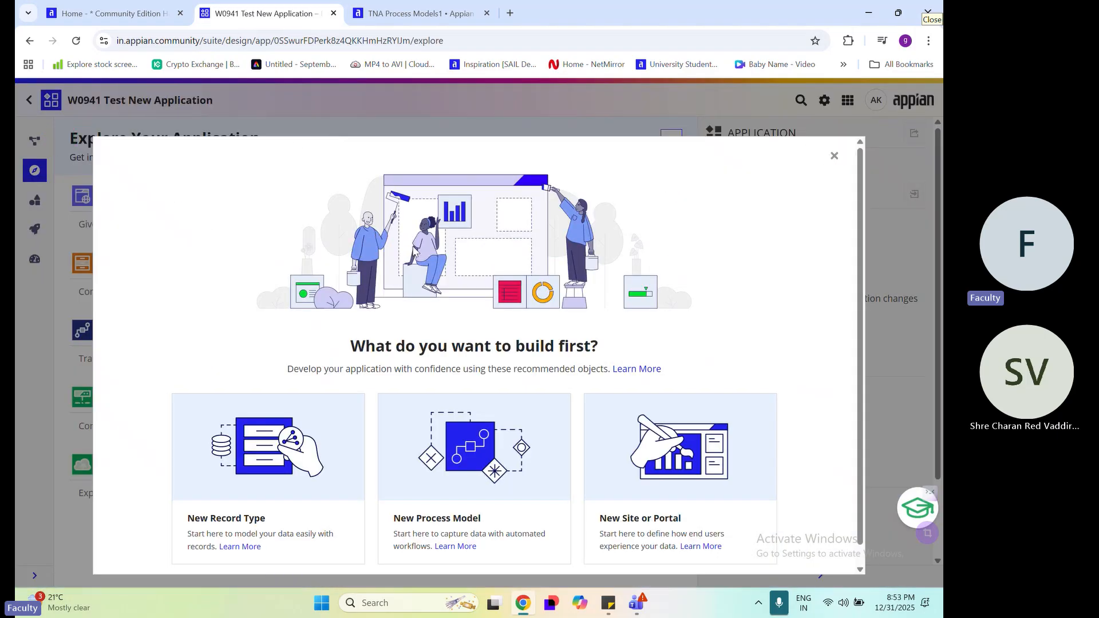
{"action": "left_click_drag", "start_coordinate": [347, 142], "coordinate": [267, 141]}
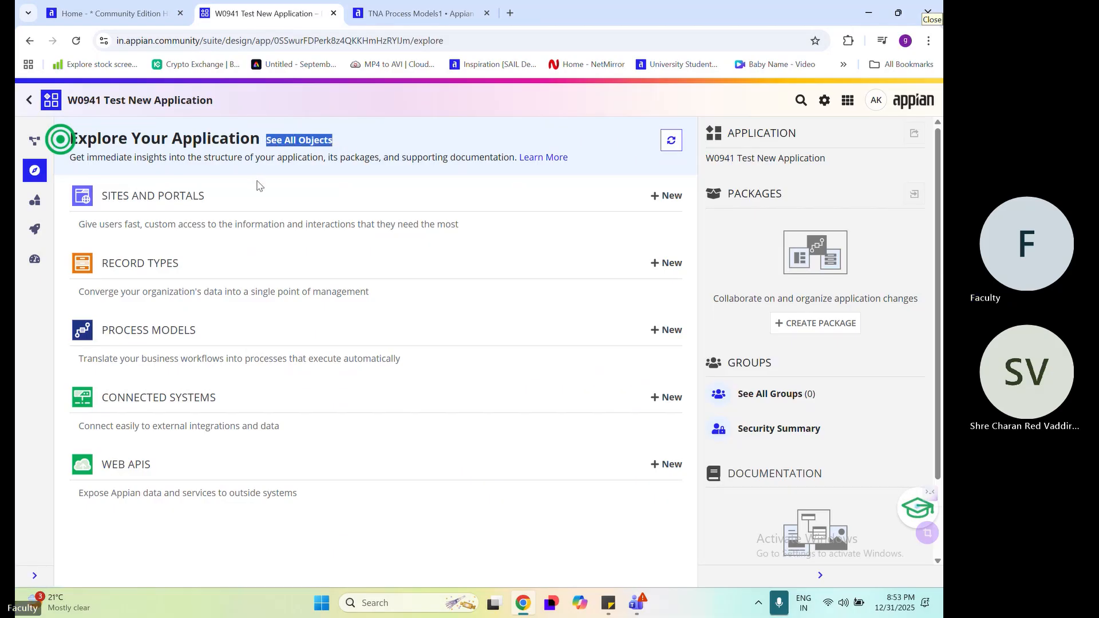
{"action": "left_click", "coordinate": [364, 150]}
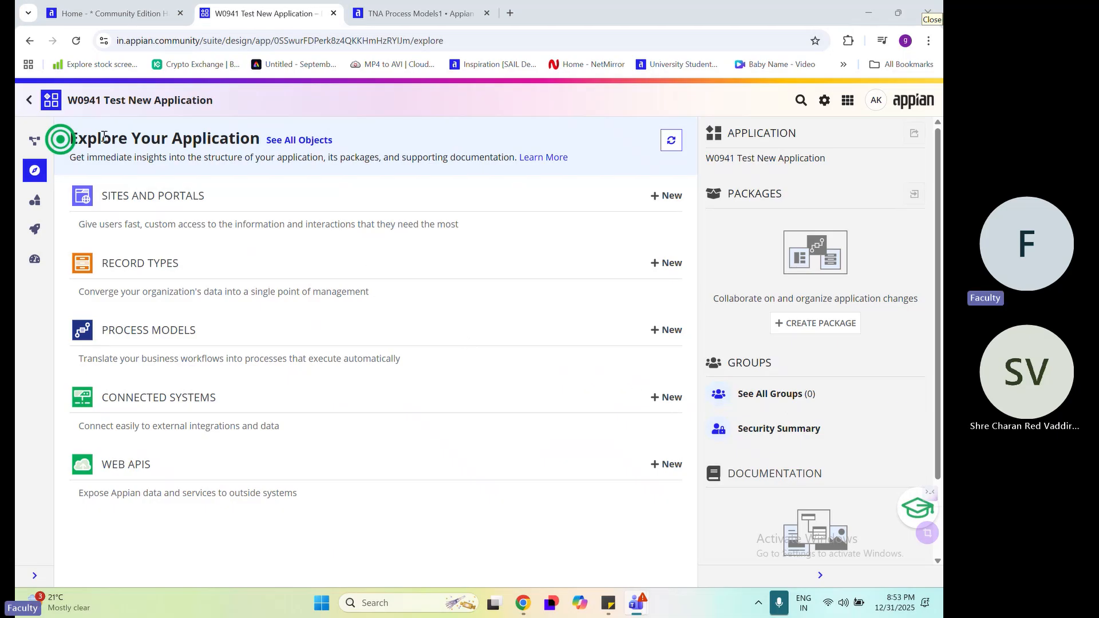
Open the Build view with the full list of objects in W0941 Test New Application
{"action": "left_click_drag", "start_coordinate": [98, 138], "coordinate": [460, 148]}
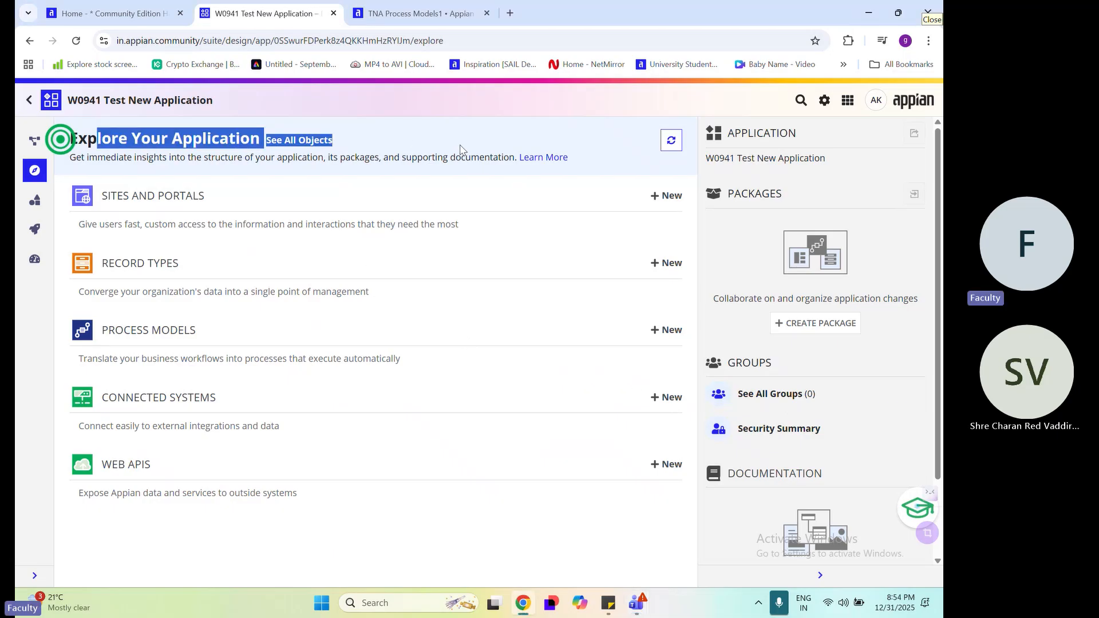
{"action": "left_click", "coordinate": [460, 149]}
{"action": "left_click", "coordinate": [33, 208]}
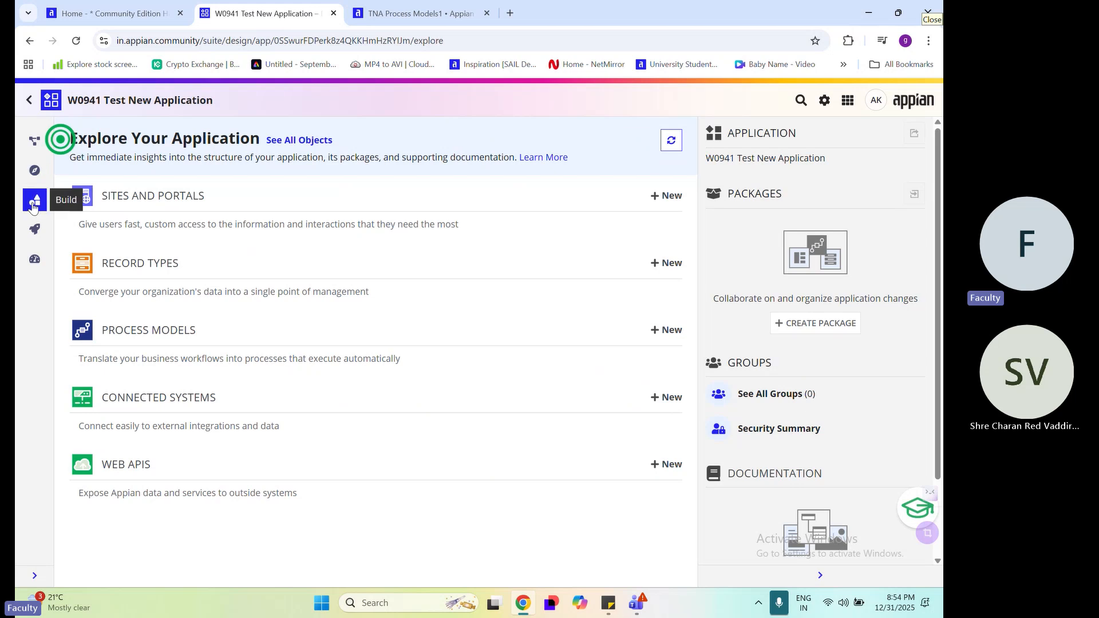
{"action": "left_click", "coordinate": [306, 140]}
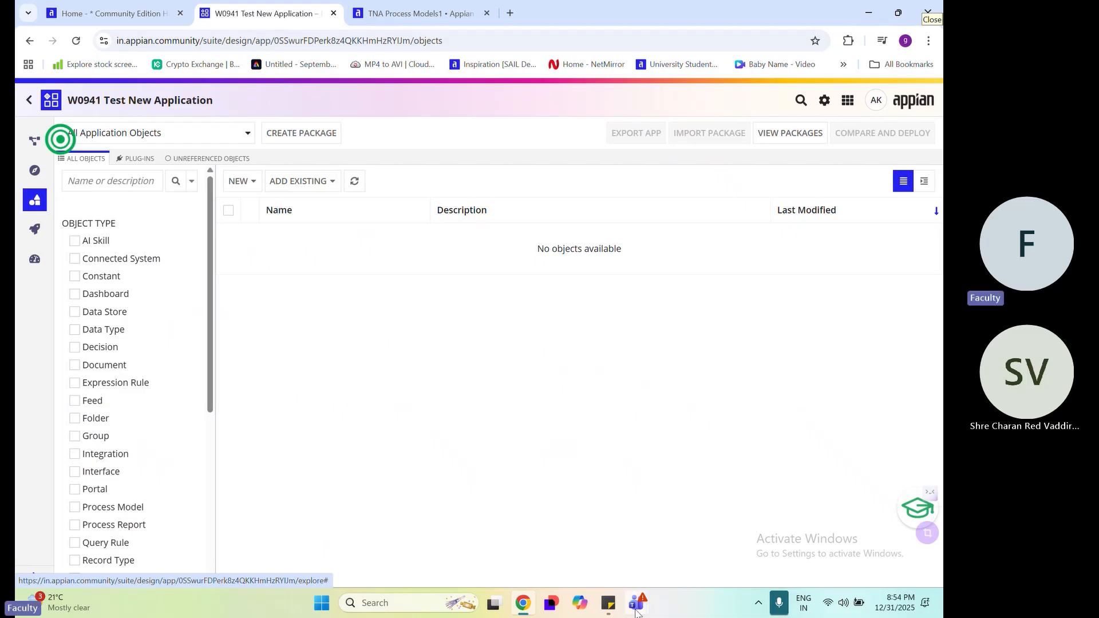
Check the meeting chat in the Teams window and return to the application's object list
{"action": "mouse_move", "coordinate": [636, 611]}
{"action": "left_click", "coordinate": [590, 564]}
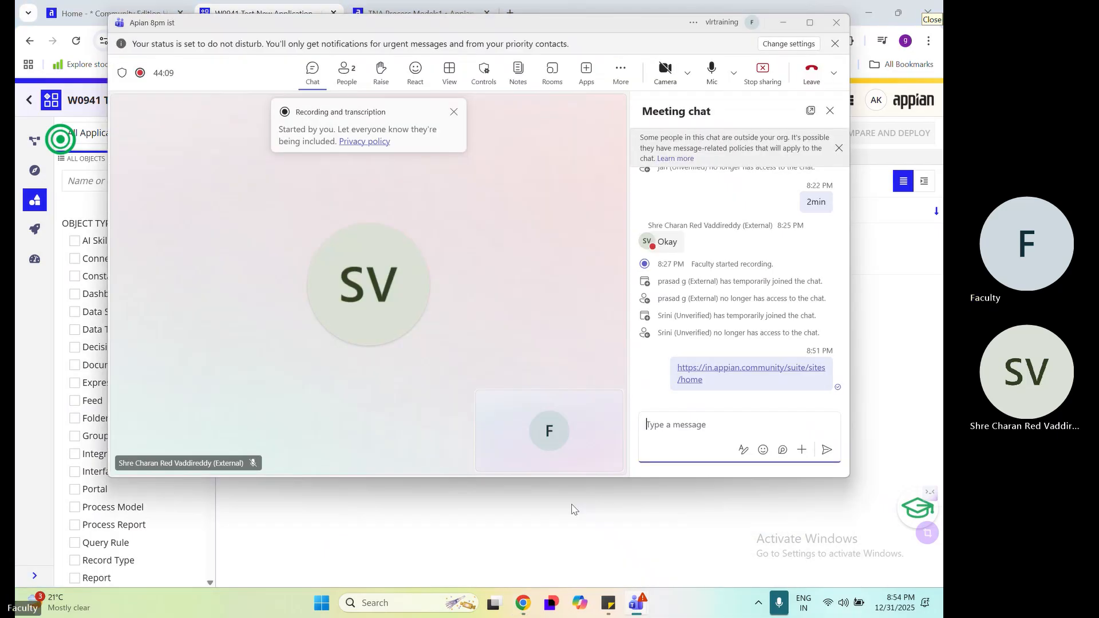
{"action": "left_click", "coordinate": [783, 23]}
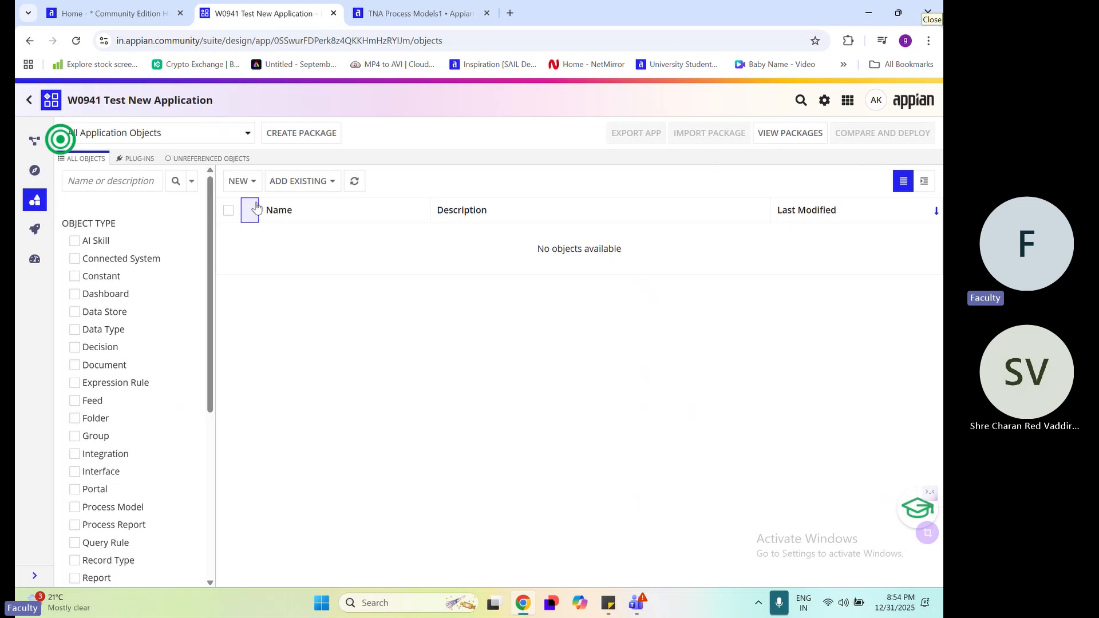
Switch to Notepad with a blank note and maximize its window
{"action": "left_click", "coordinate": [248, 184]}
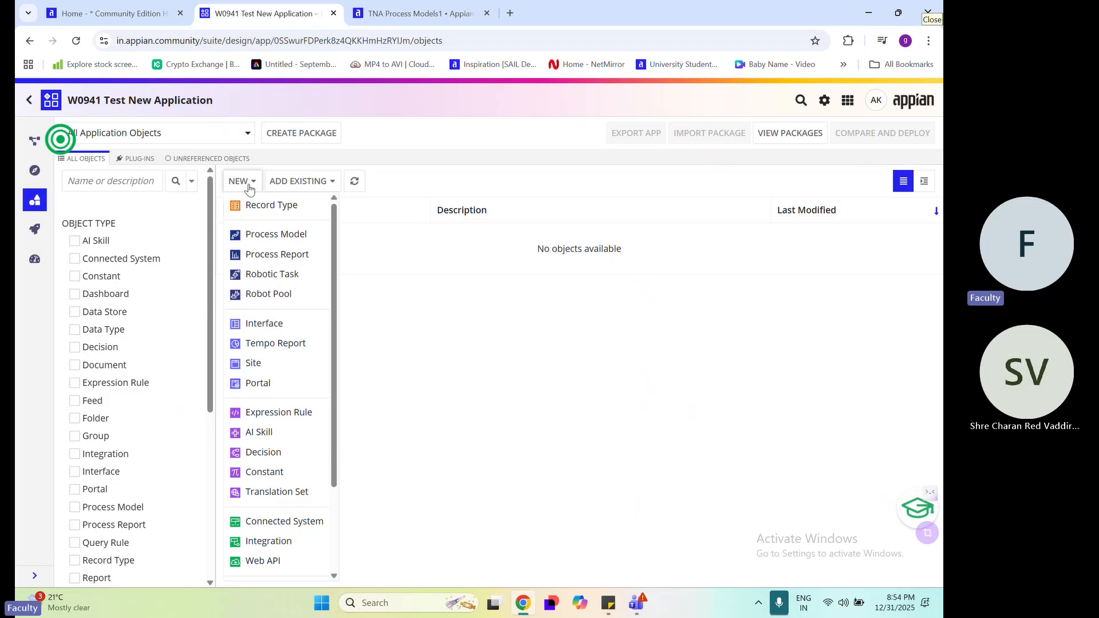
{"action": "key", "text": "super+r"}
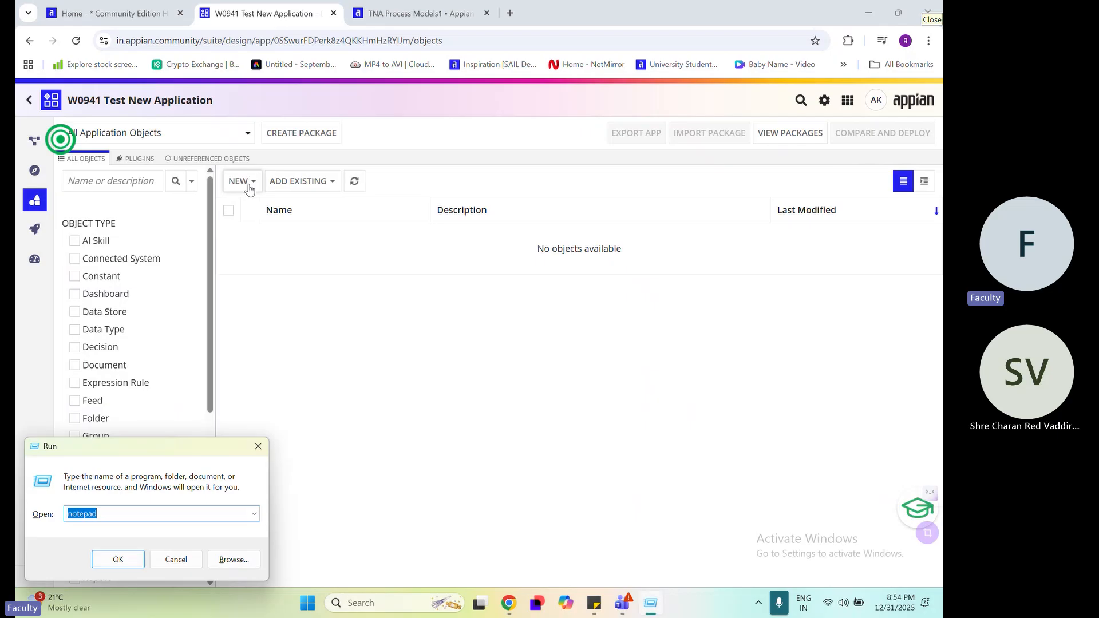
{"action": "key", "text": "Escape"}
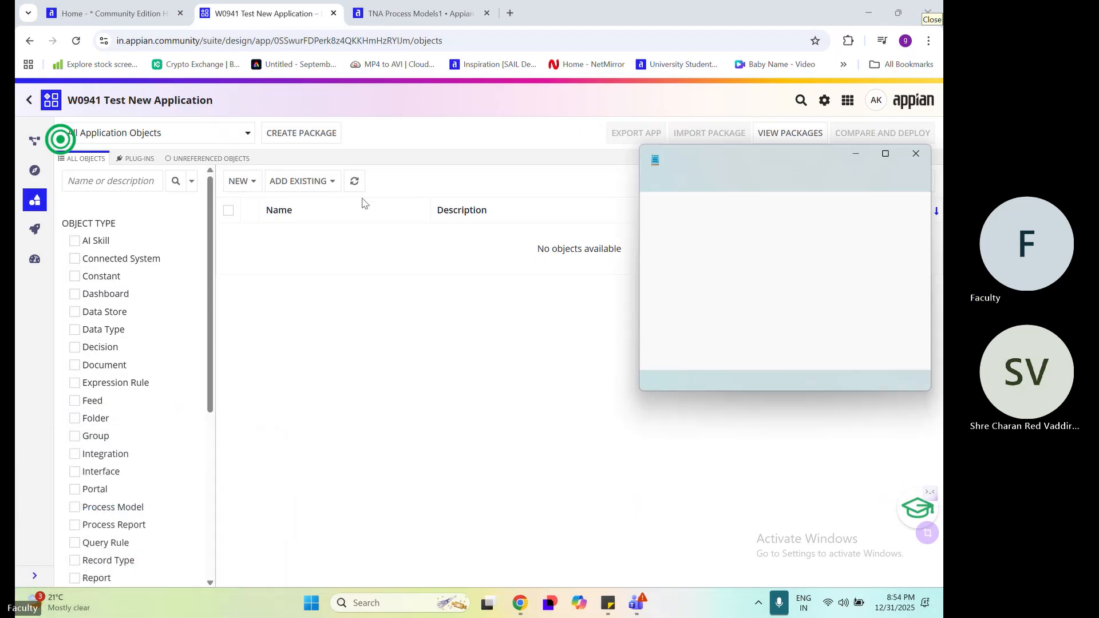
{"action": "left_click", "coordinate": [807, 161]}
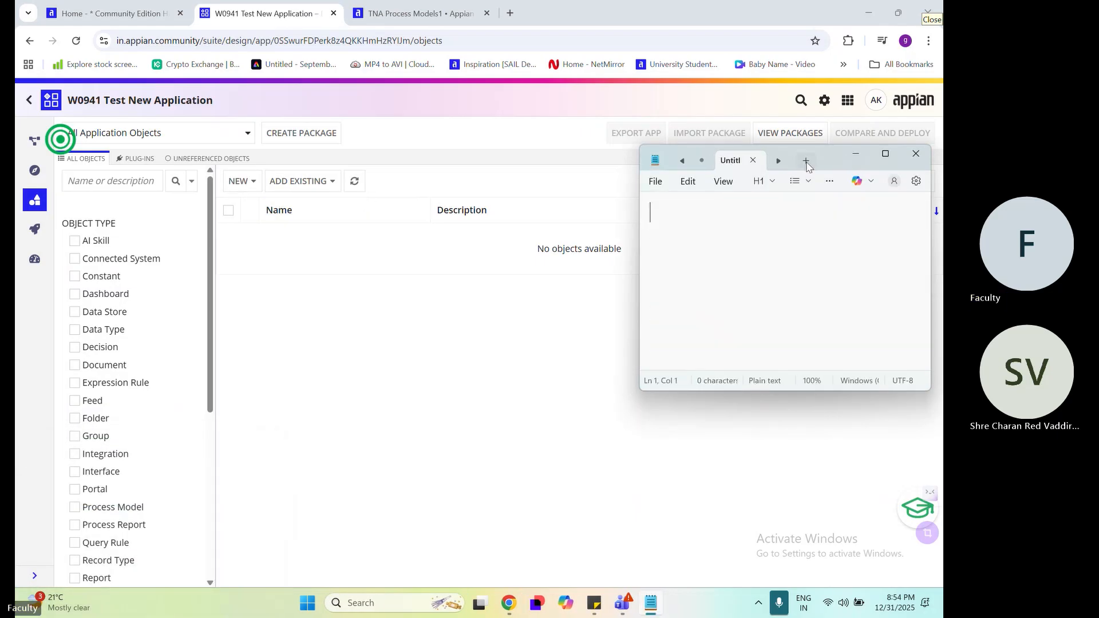
{"action": "left_click", "coordinate": [886, 154]}
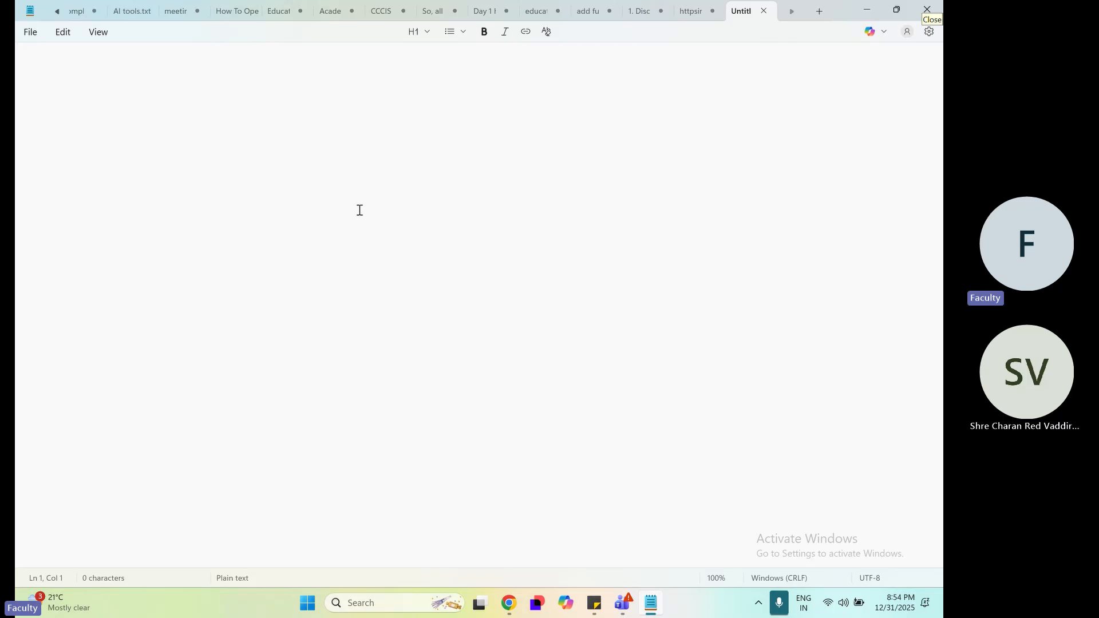
Write the heading Group:- with a dashed underline, and list Admin and All User beneath it
{"action": "type", "text": "Admin"}
{"action": "key", "text": "Home"}
{"action": "key", "text": "Return"}
{"action": "key", "text": "Up"}
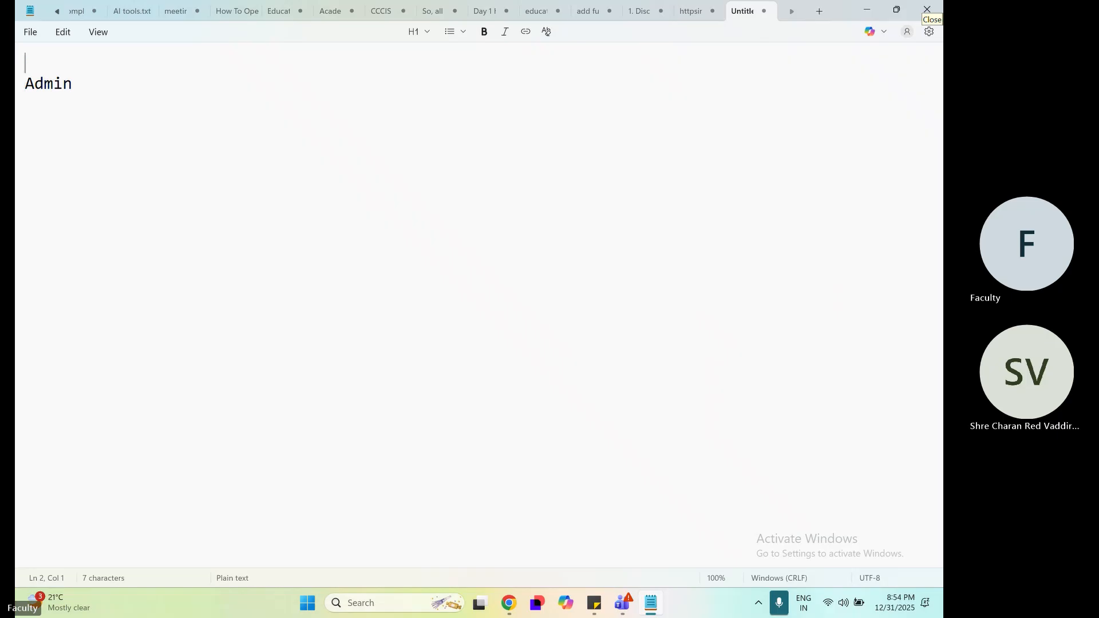
{"action": "type", "text": "Group"}
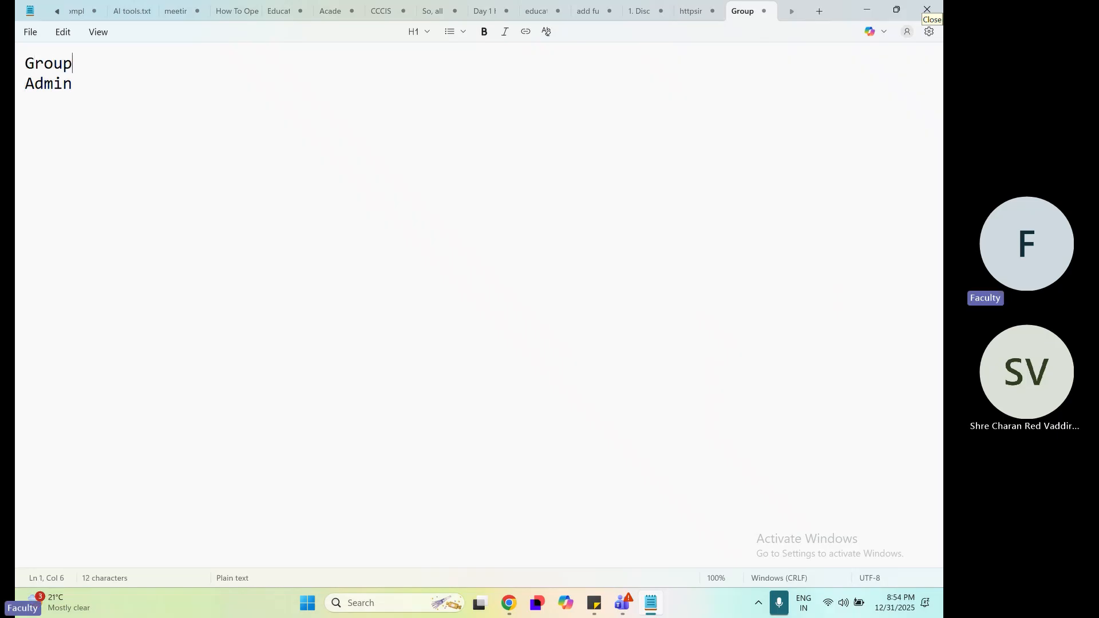
{"action": "type", "text": ":-"}
{"action": "key", "text": "Return"}
{"action": "type", "text": "-"}
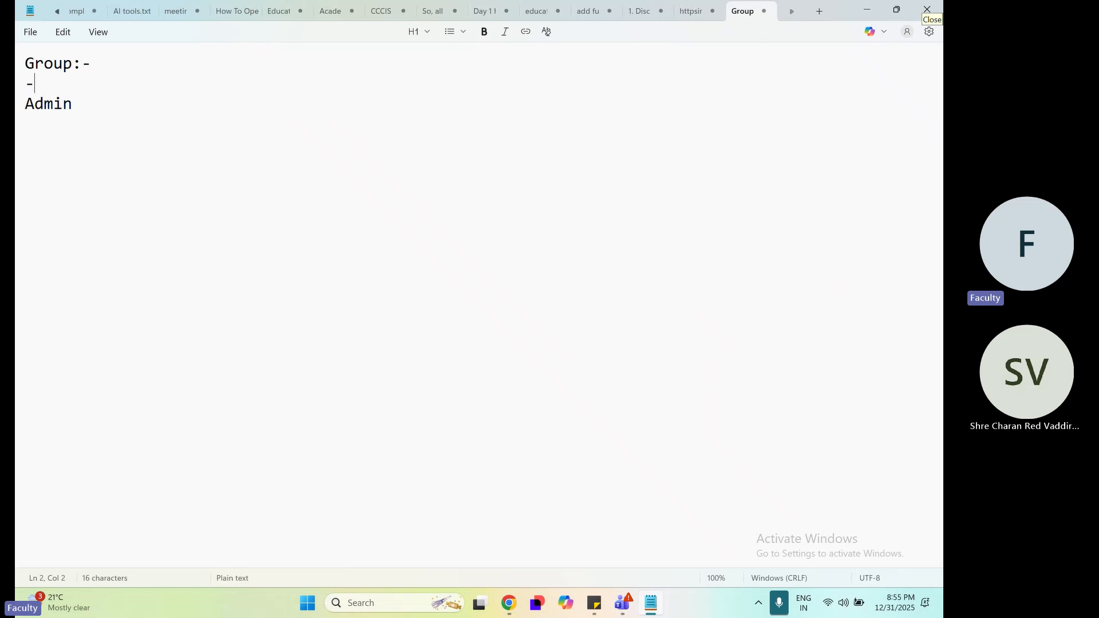
{"action": "type", "text": "--------- Admin"}
{"action": "key", "text": "Return"}
{"action": "type", "text": "All User"}
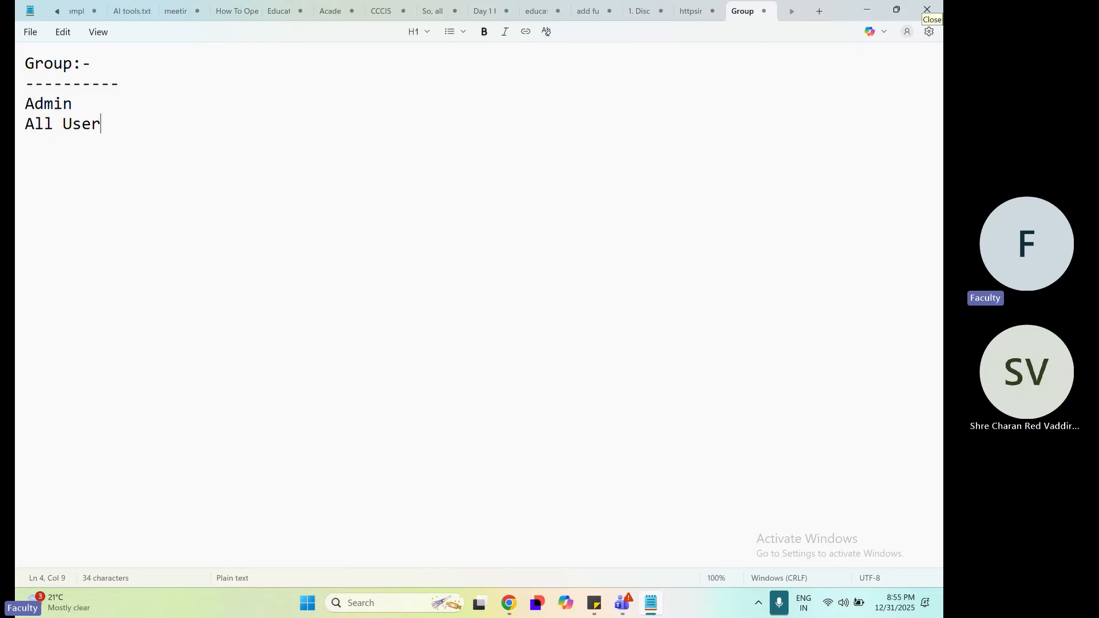
Add the heading Folder with a dashed underline below the group list, separated by a blank line
{"action": "key", "text": "Return"}
{"action": "key", "text": "Return"}
{"action": "type", "text": "Folder"}
{"action": "key", "text": "Return"}
{"action": "type", "text": "--------"}
{"action": "key", "text": "Return"}
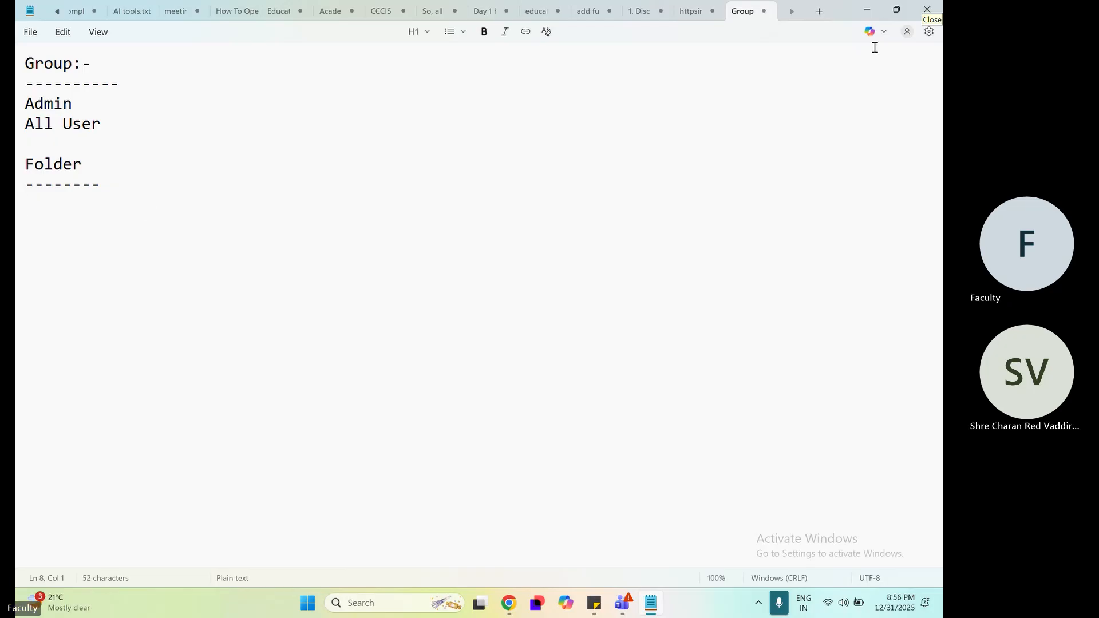
Restore the Notepad window to a smaller size and stretch it to full height beside the Appian object list
{"action": "left_click", "coordinate": [896, 10]}
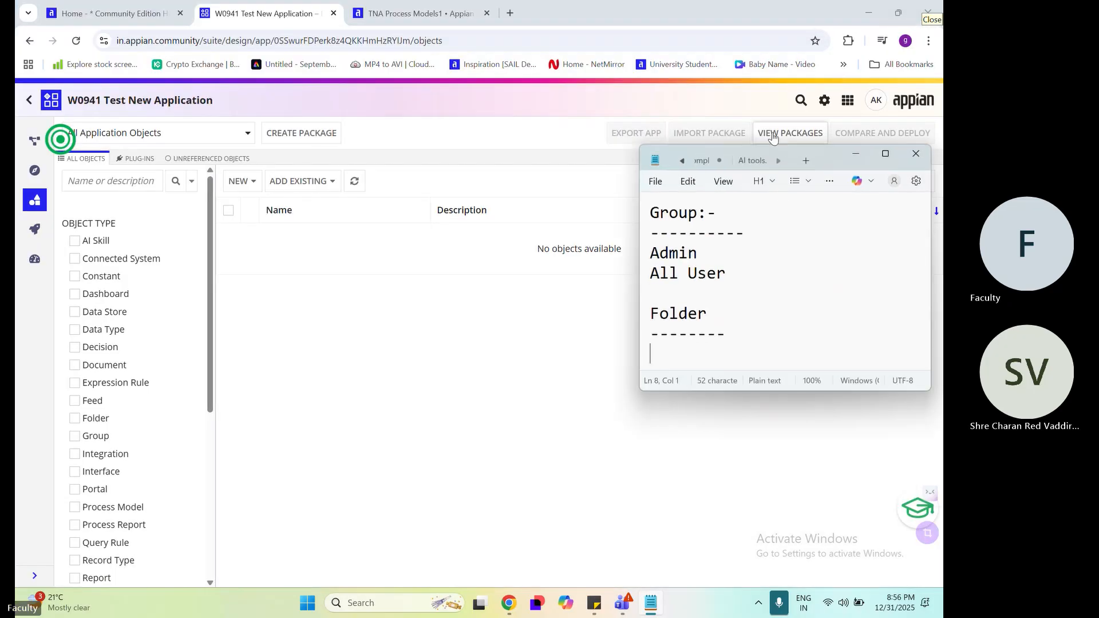
{"action": "left_click_drag", "start_coordinate": [774, 147], "coordinate": [622, 57]}
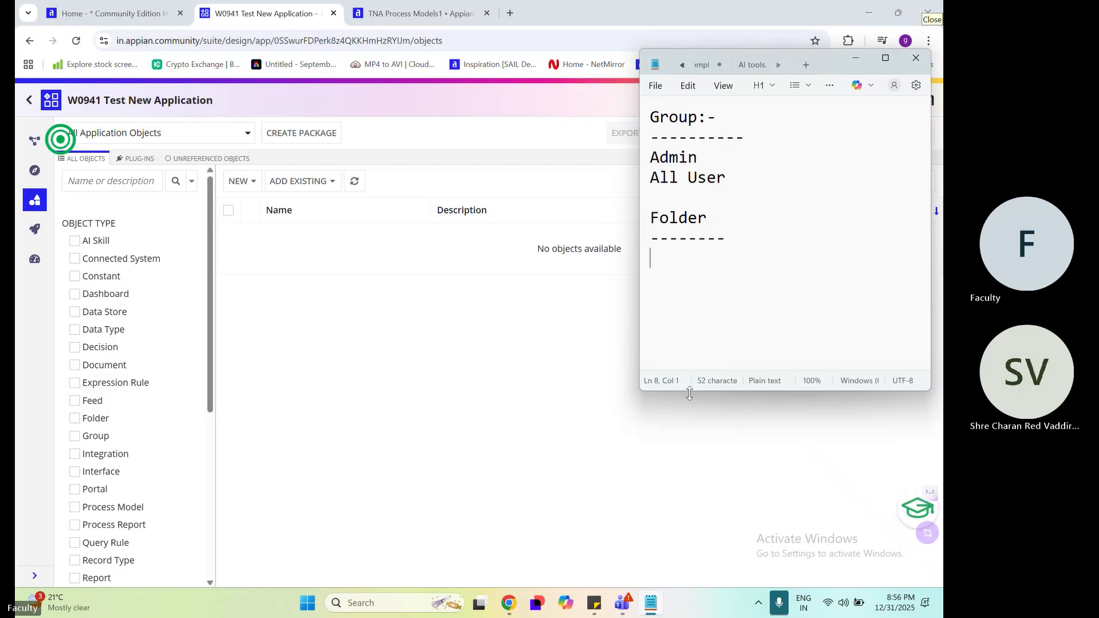
{"action": "left_click_drag", "start_coordinate": [689, 391], "coordinate": [690, 582]}
Write Knowledge Center as the first entry directly under the Folder heading
{"action": "left_click", "coordinate": [745, 293]}
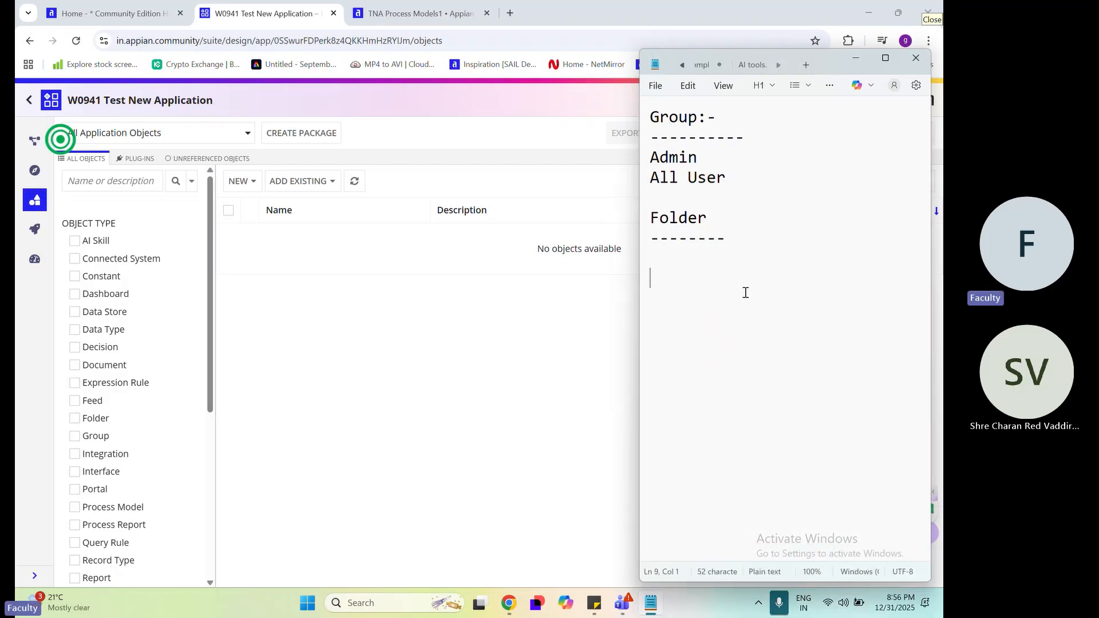
{"action": "key", "text": "BackSpace"}
{"action": "type", "text": "Know"}
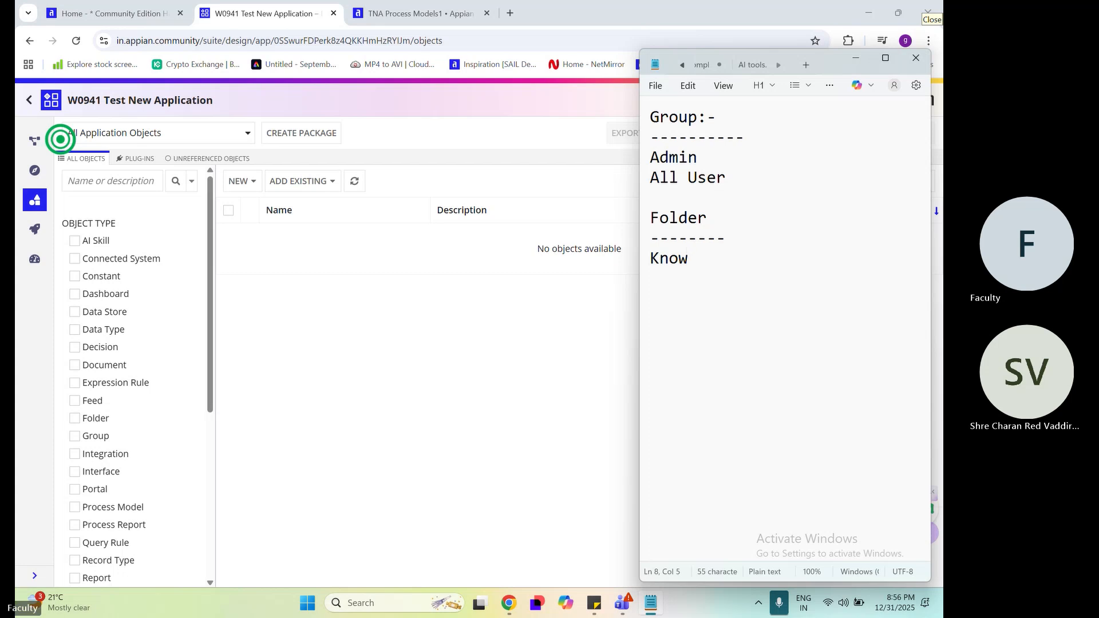
{"action": "type", "text": "ledge Center"}
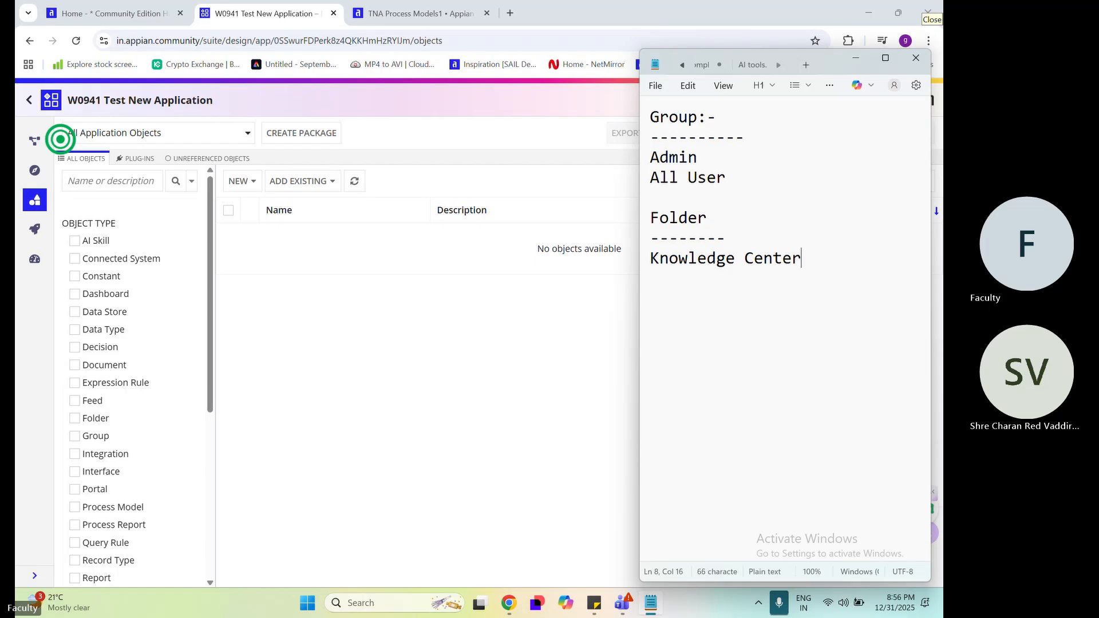
{"action": "key", "text": "Return"}
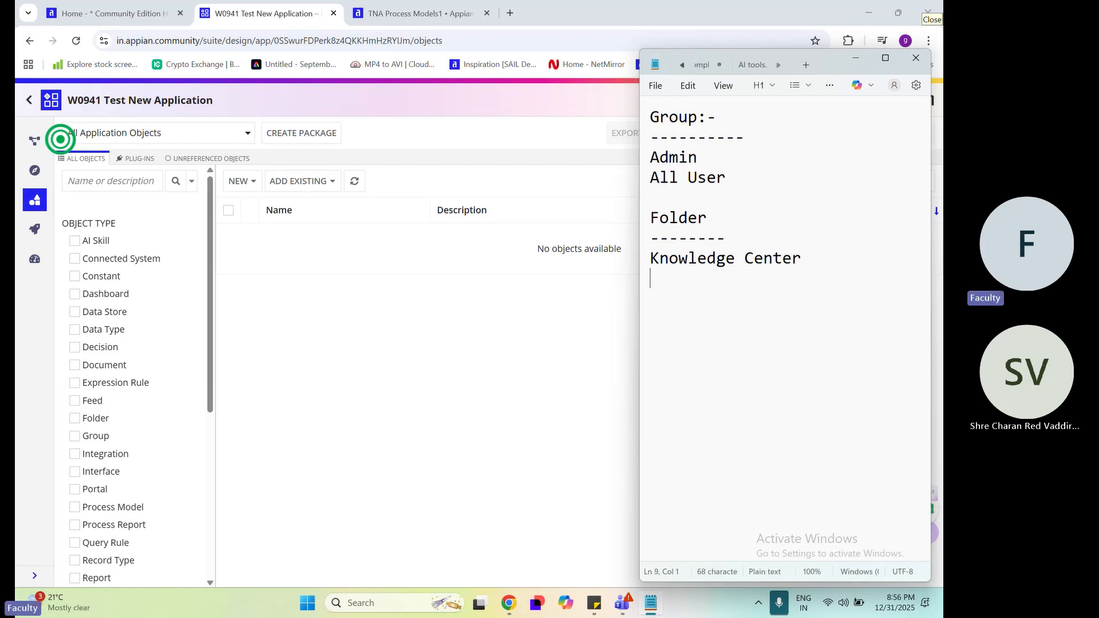
Add Process Model as the second entry in the folder list
{"action": "type", "text": "Process mp"}
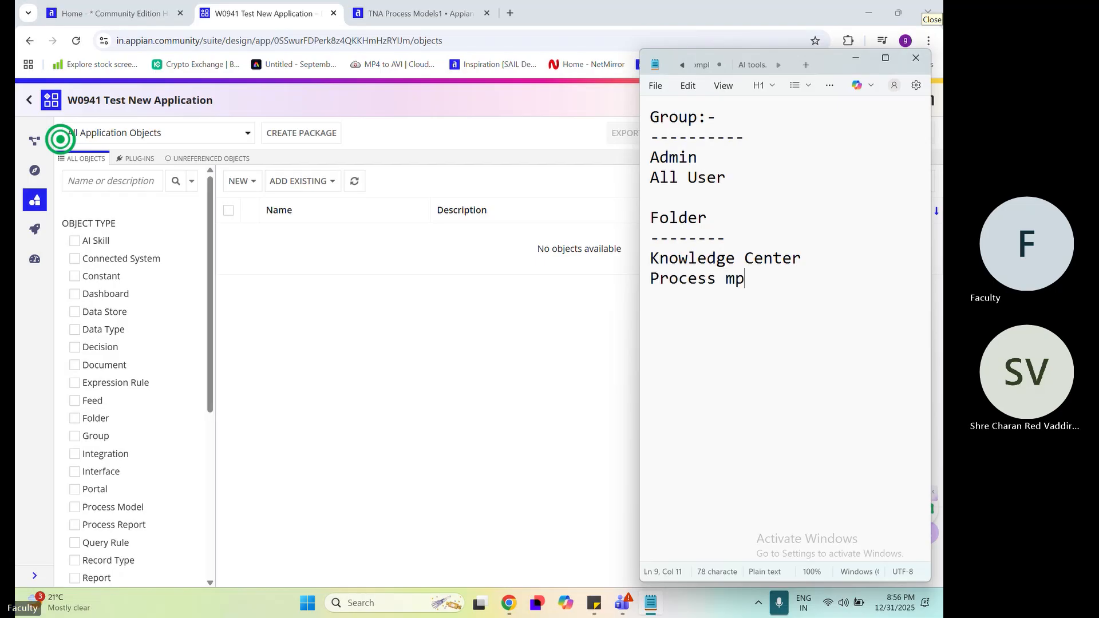
{"action": "key", "text": "BackSpace"}
{"action": "key", "text": "BackSpace"}
{"action": "type", "text": "Mp"}
{"action": "key", "text": "BackSpace"}
{"action": "type", "text": "odel"}
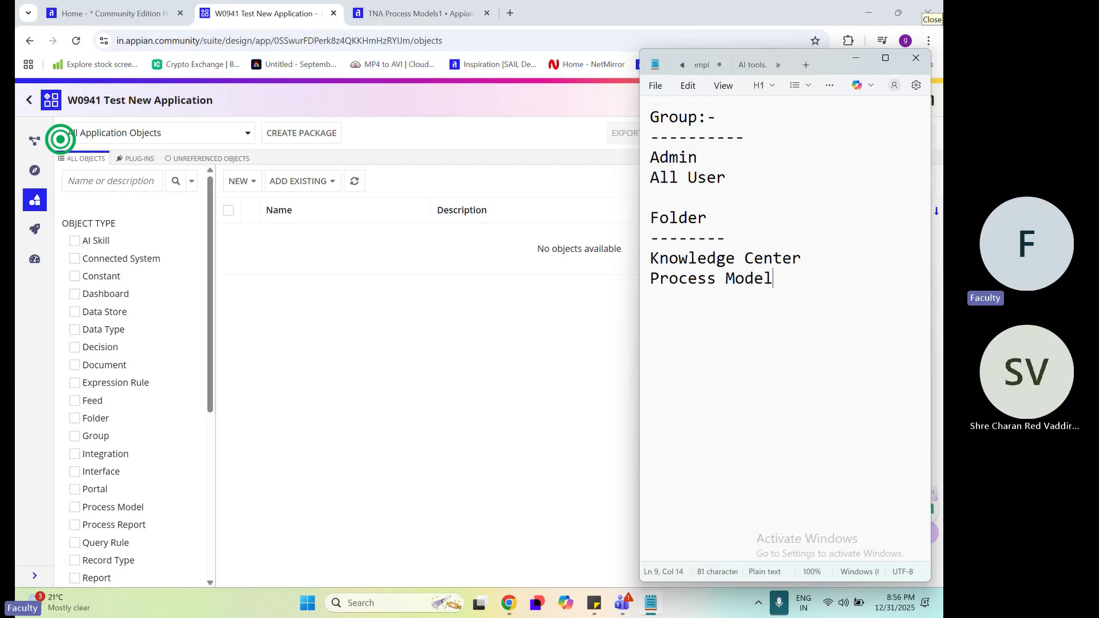
Add Interface and Rule and Constant as the next two entries in the folder list
{"action": "key", "text": "Return"}
{"action": "type", "text": "Interface"}
{"action": "key", "text": "Return"}
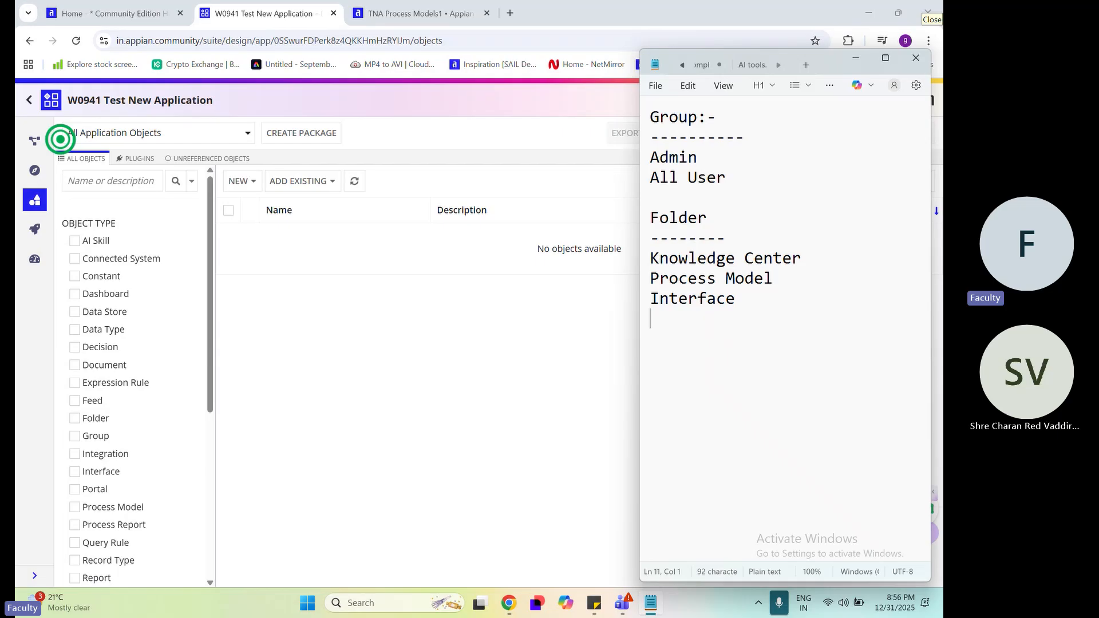
{"action": "type", "text": "Rule and"}
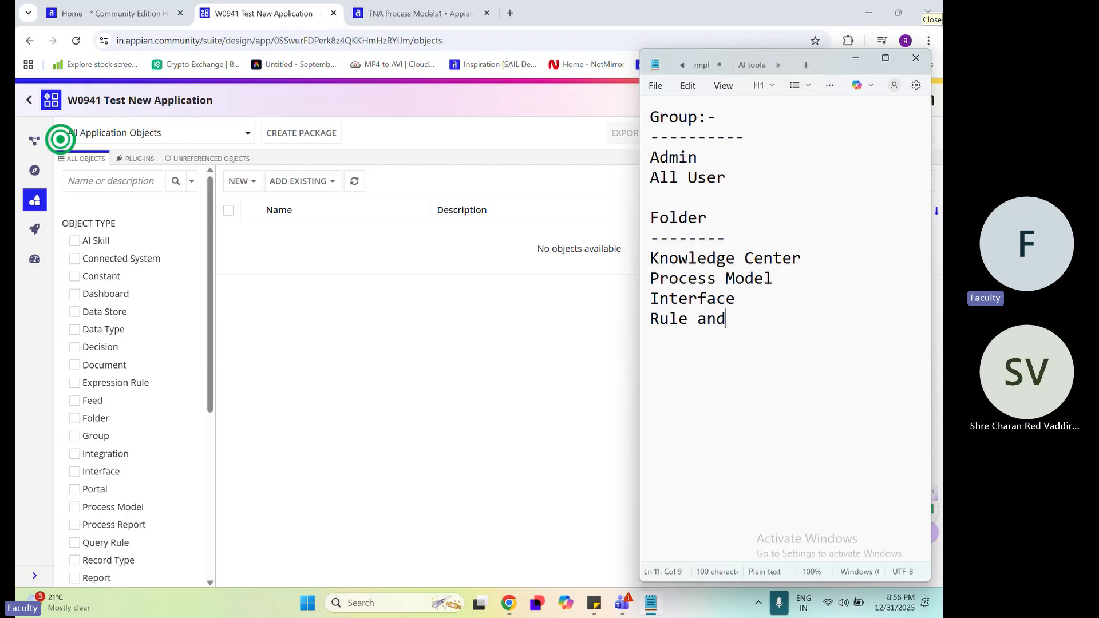
{"action": "type", "text": " Constant"}
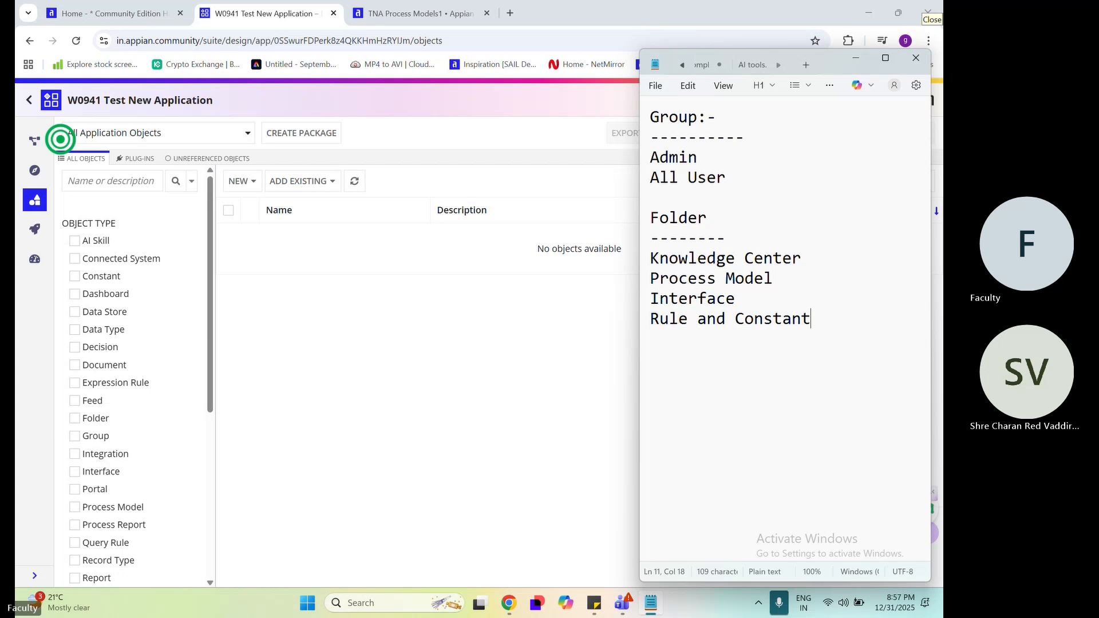
Add an Integration entry below Rule and Constant, correcting its spelling with the suggested word
{"action": "key", "text": "Return"}
{"action": "type", "text": "Inter"}
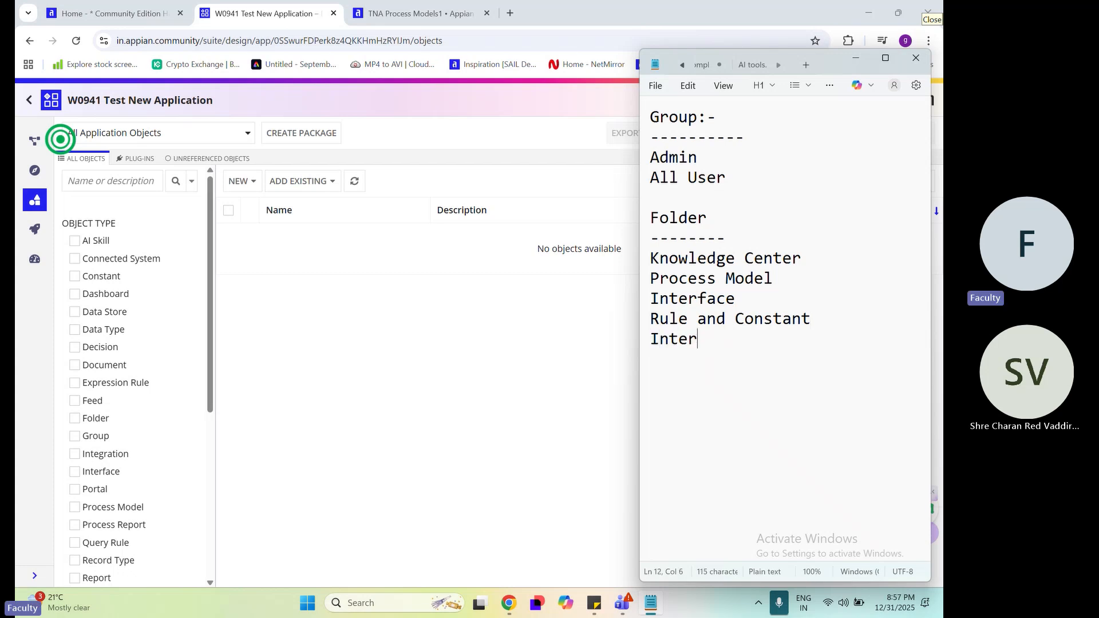
{"action": "type", "text": "gration"}
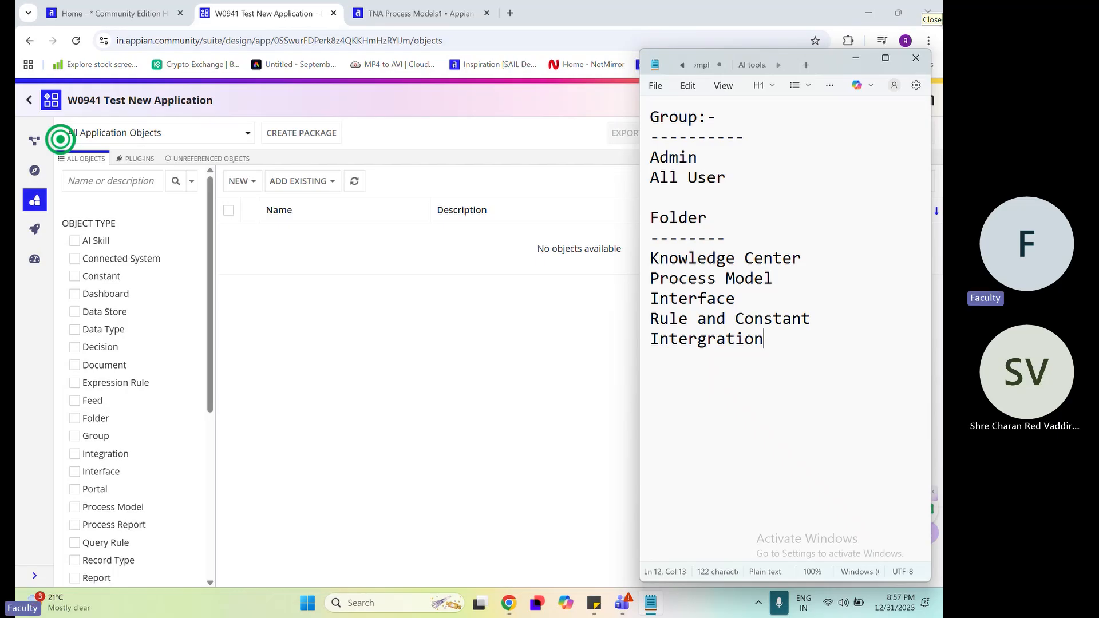
{"action": "key", "text": "Return"}
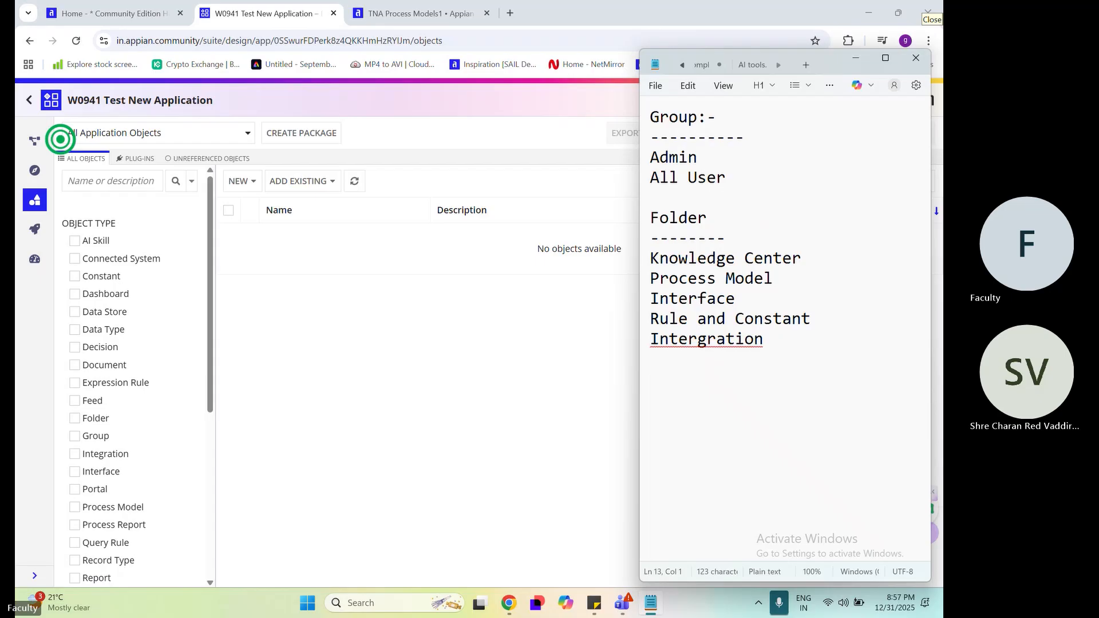
{"action": "right_click", "coordinate": [737, 342]}
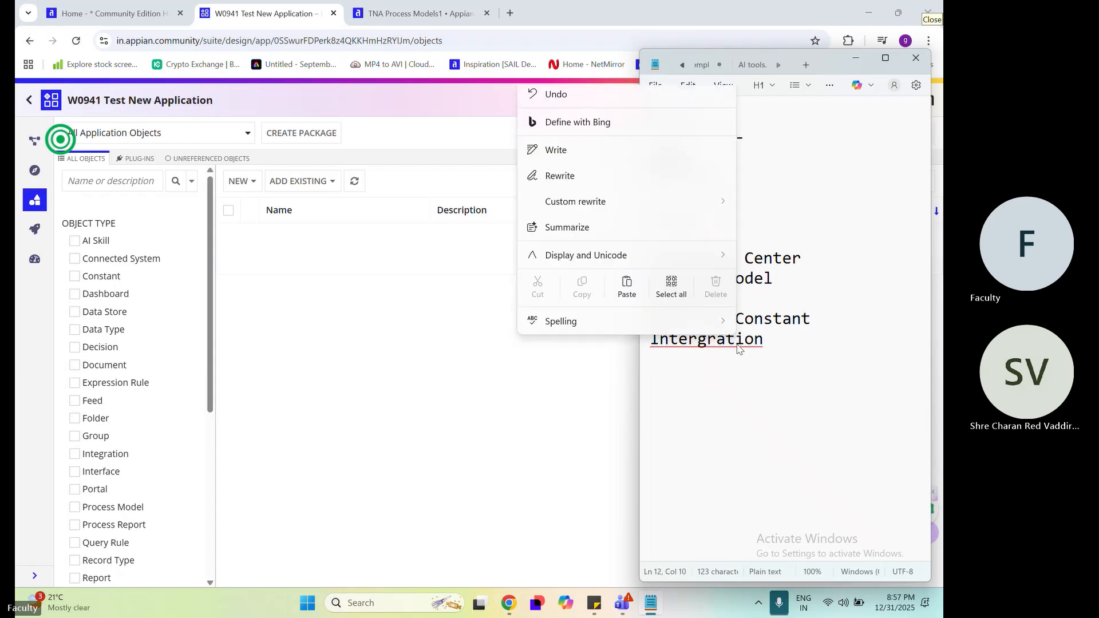
{"action": "left_click", "coordinate": [754, 339]}
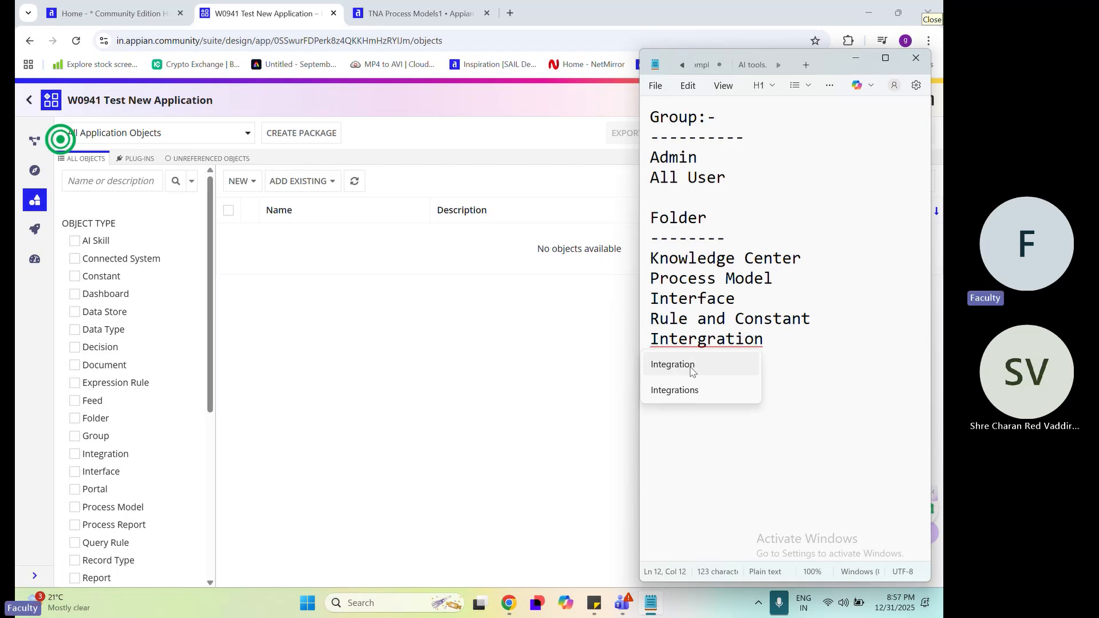
{"action": "left_click", "coordinate": [691, 369]}
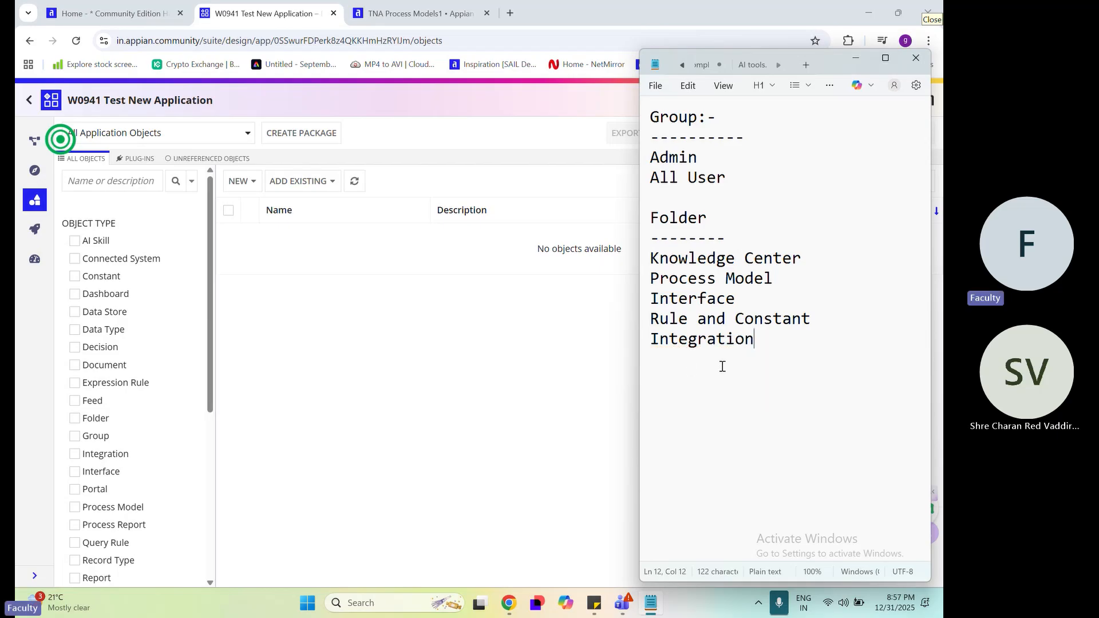
Add Document as the last entry in the folder list
{"action": "key", "text": "Return"}
{"action": "type", "text": "Document"}
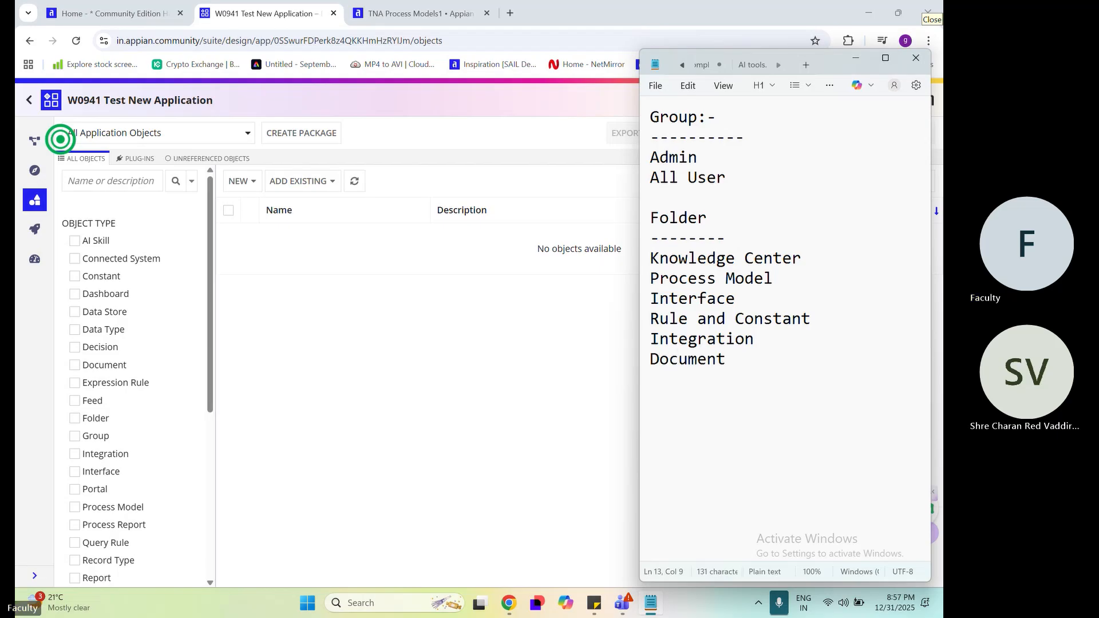
{"action": "left_click", "coordinate": [806, 269]}
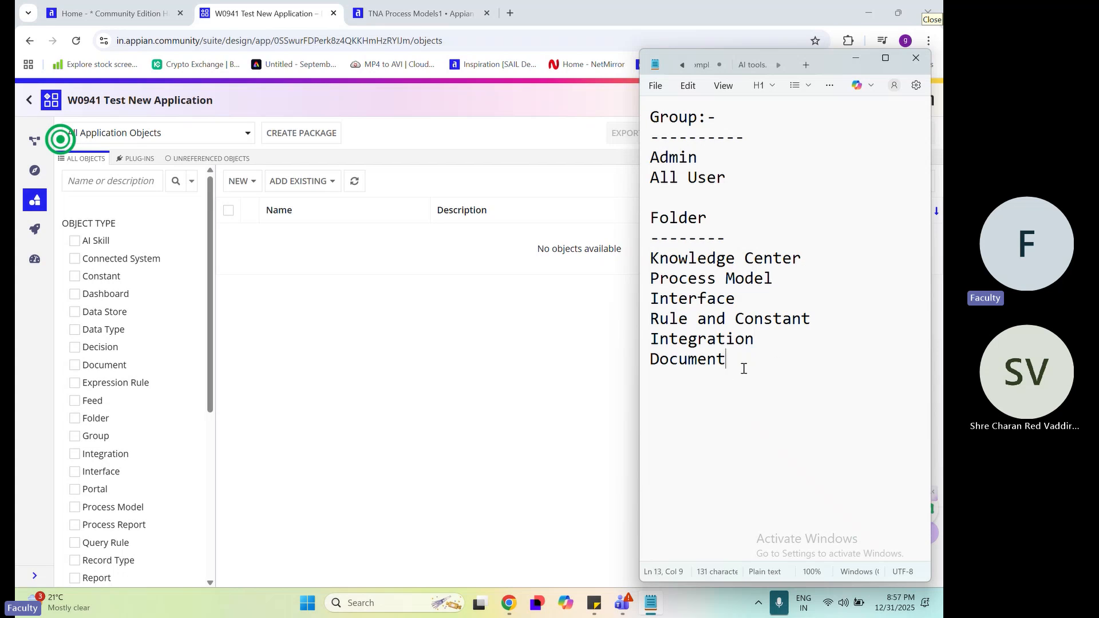
Point out the folder entries from Process Model through Integration by highlighting them in the note
{"action": "left_click_drag", "start_coordinate": [773, 279], "coordinate": [650, 278]}
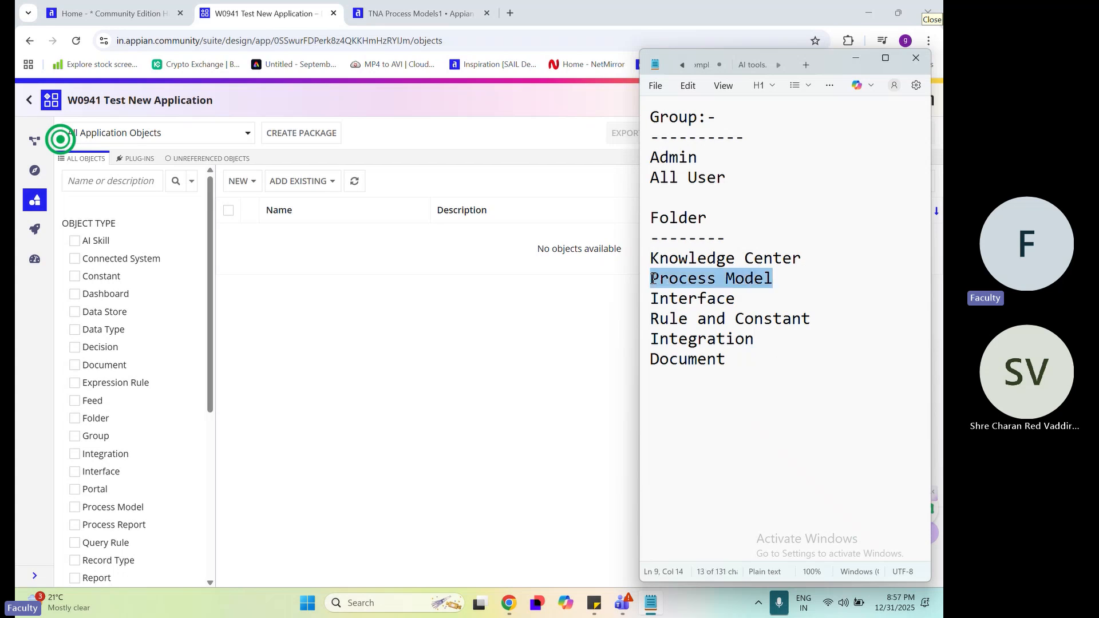
{"action": "left_click_drag", "start_coordinate": [763, 314], "coordinate": [650, 295]}
{"action": "left_click_drag", "start_coordinate": [821, 318], "coordinate": [636, 286]}
{"action": "left_click_drag", "start_coordinate": [749, 342], "coordinate": [650, 279]}
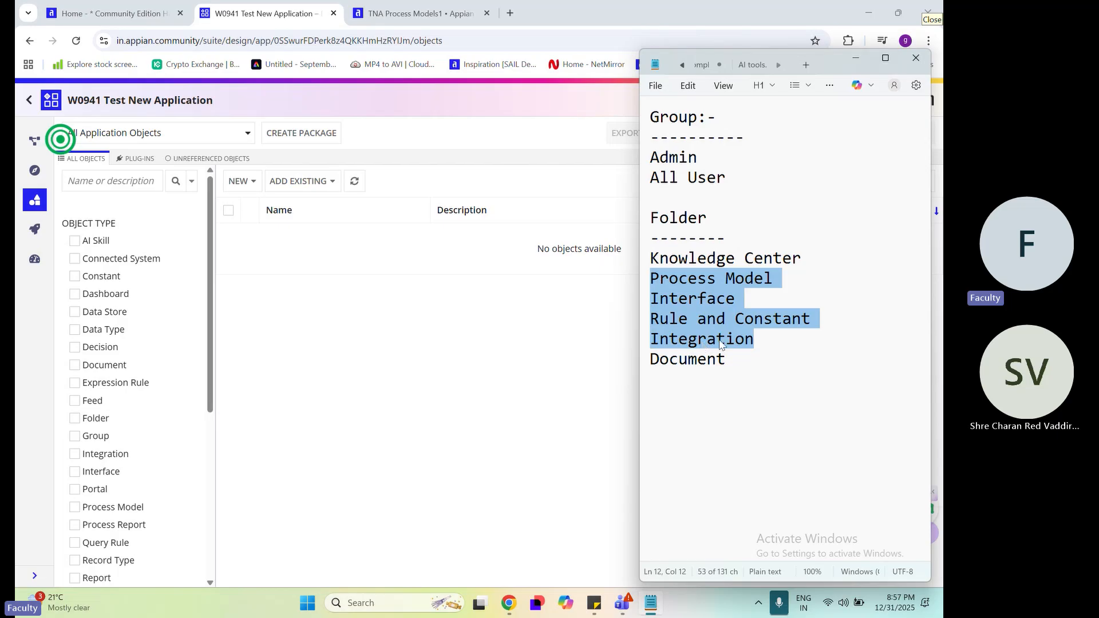
{"action": "left_click", "coordinate": [745, 343]}
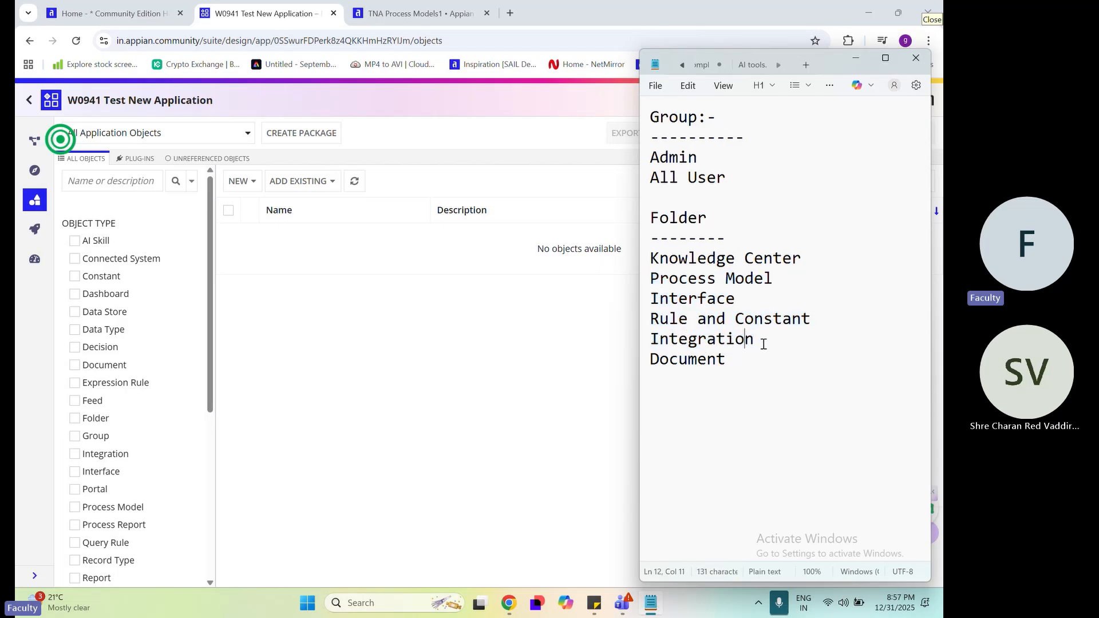
Point out the Rule and Constant entry by highlighting it in the note's folder list
{"action": "left_click", "coordinate": [761, 342]}
{"action": "left_click_drag", "start_coordinate": [762, 342], "coordinate": [835, 319]}
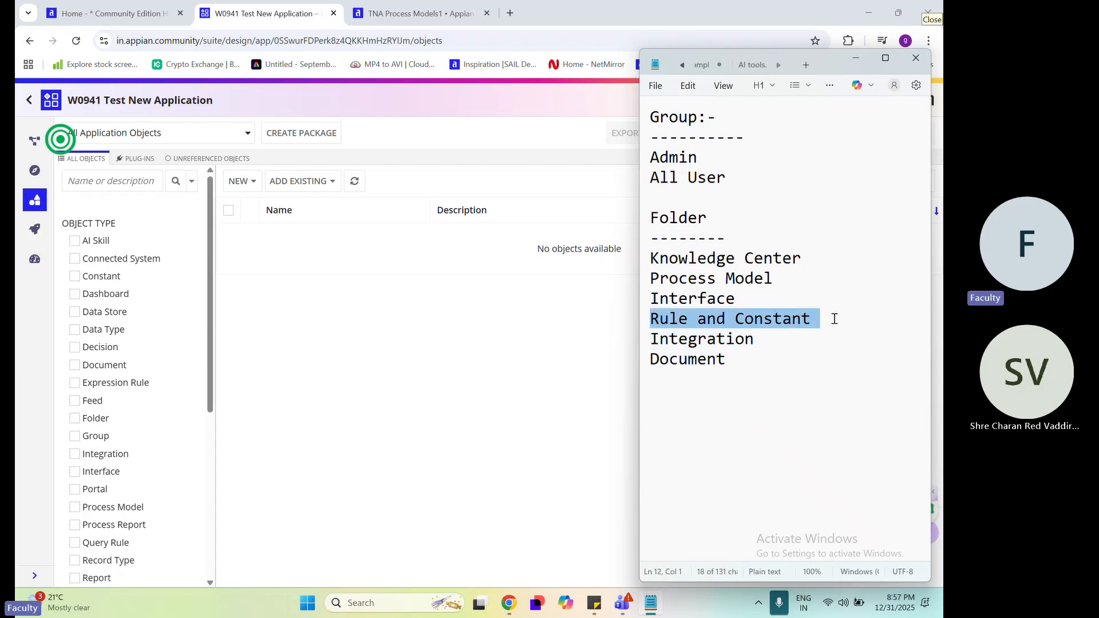
{"action": "left_click", "coordinate": [757, 360]}
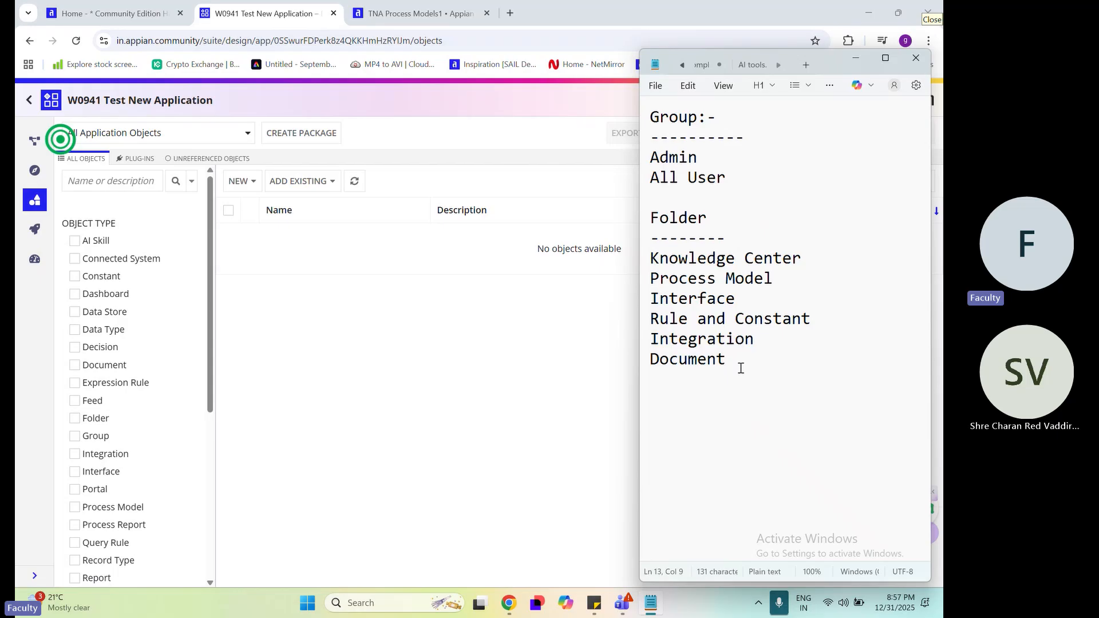
Switch to the Appian application in the browser and start a new group named TNA Admin
{"action": "left_click", "coordinate": [500, 361]}
{"action": "left_click", "coordinate": [238, 181]}
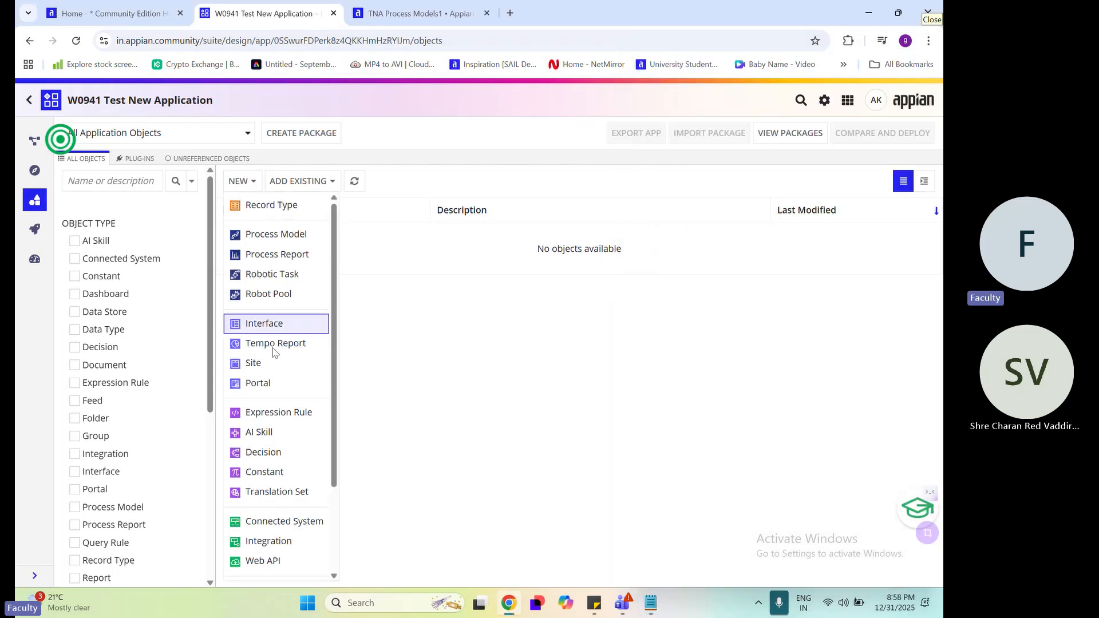
{"action": "scroll", "coordinate": [274, 352], "scroll_direction": "down", "scroll_amount": 2}
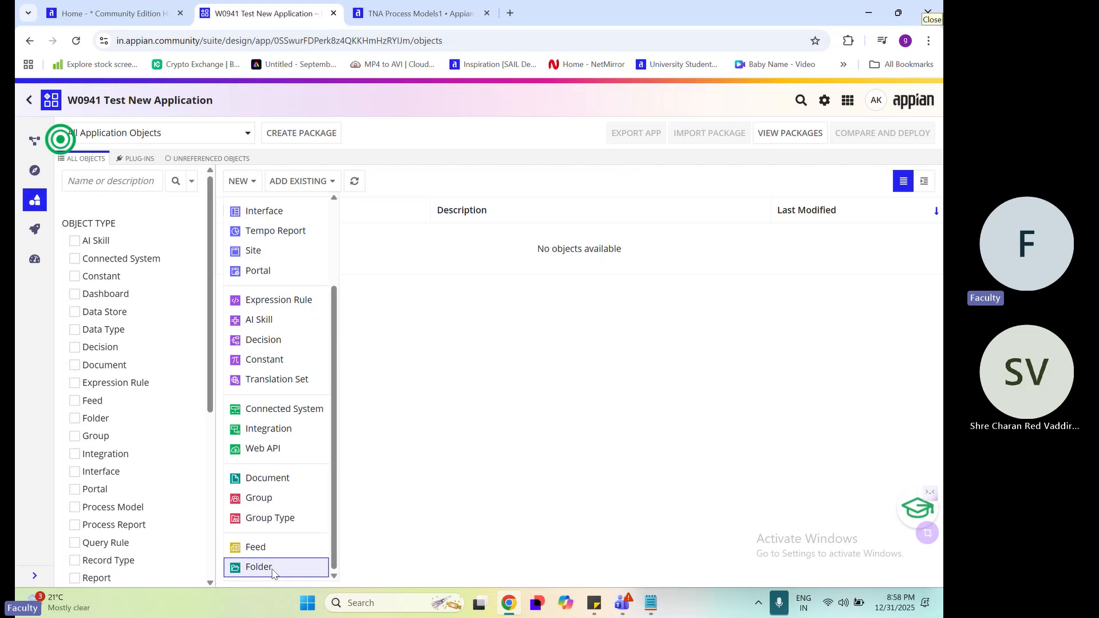
{"action": "left_click", "coordinate": [269, 507]}
{"action": "type", "text": "TNA"}
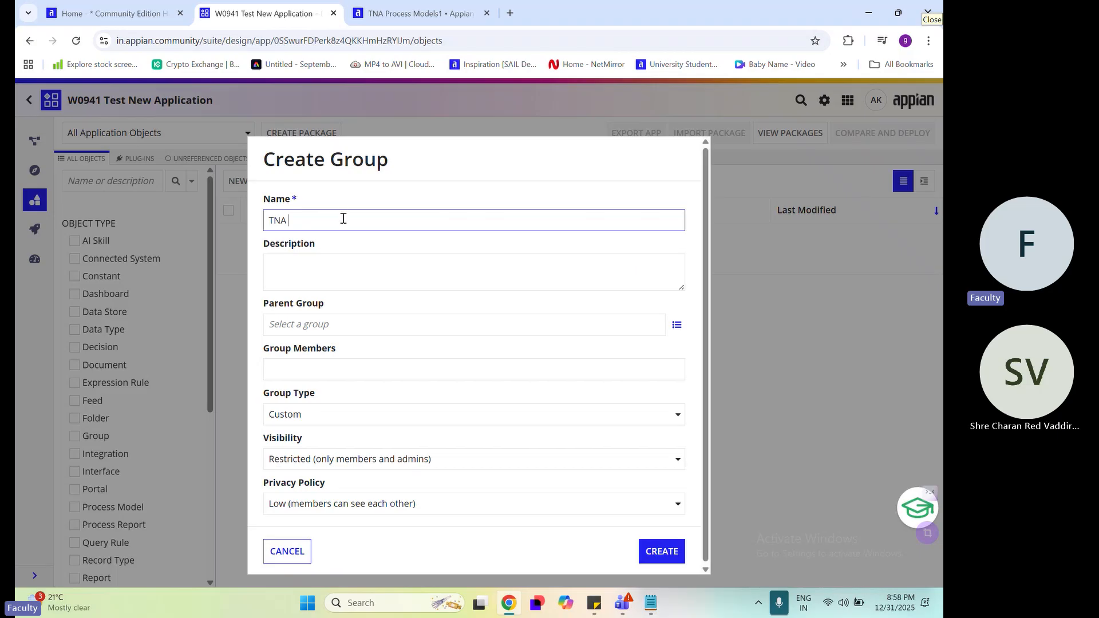
{"action": "left_click_drag", "start_coordinate": [299, 221], "coordinate": [244, 226]}
{"action": "key", "text": "Right"}
{"action": "type", "text": "Admin"}
{"action": "left_click", "coordinate": [347, 255]}
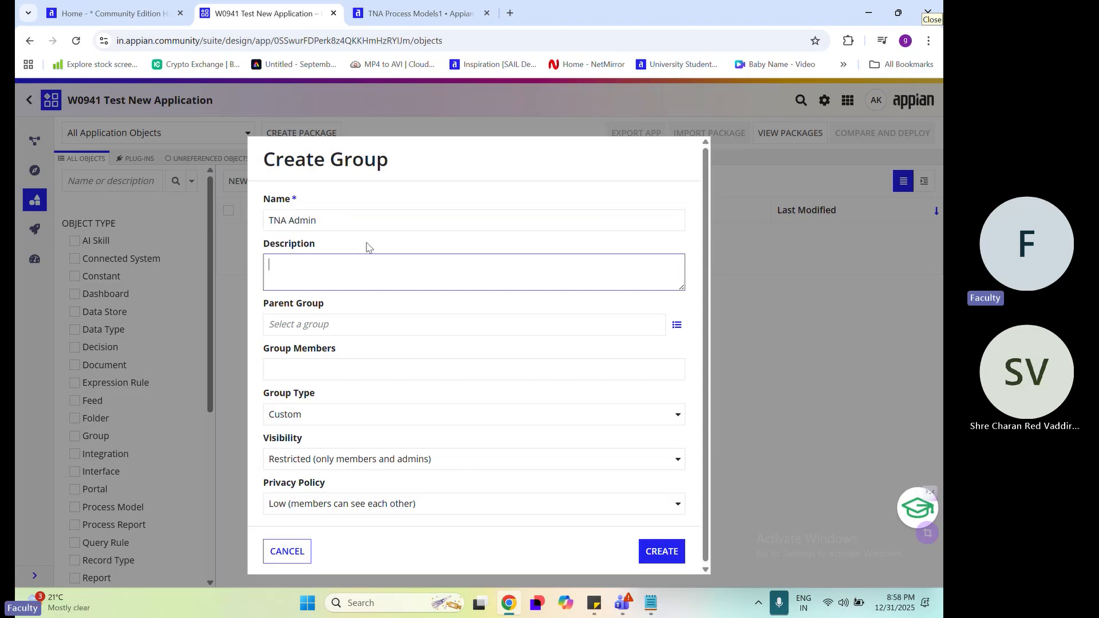
Search for the administrator's user account and add it as a member of the TNA Admin group
{"action": "left_click", "coordinate": [335, 371]}
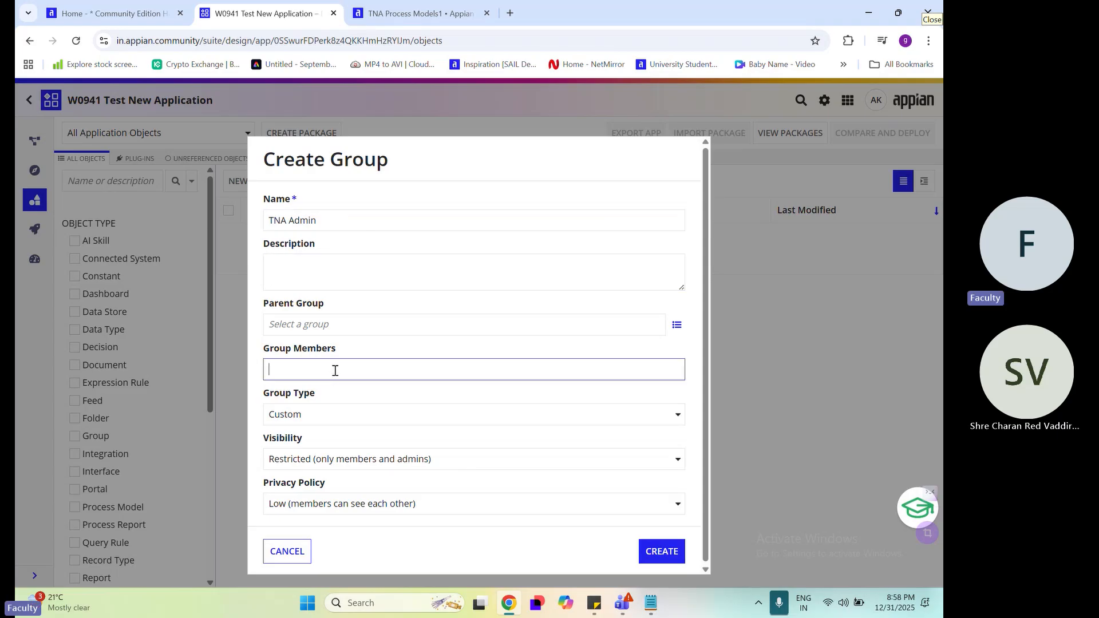
{"action": "left_click_drag", "start_coordinate": [348, 352], "coordinate": [250, 352]}
{"action": "left_click", "coordinate": [313, 376]}
{"action": "type", "text": "anil"}
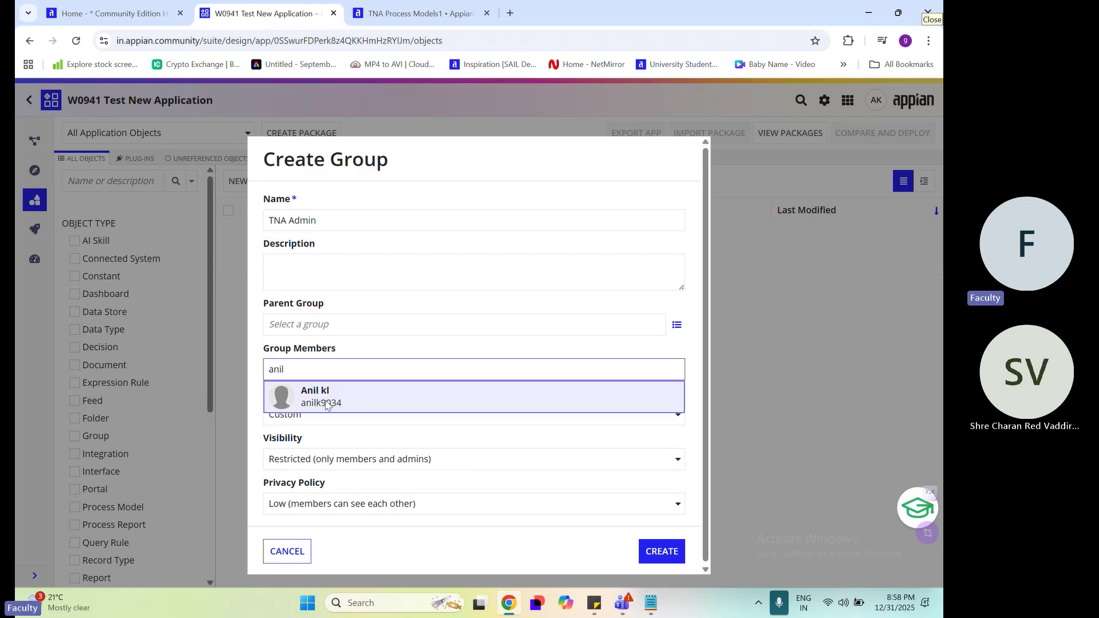
{"action": "left_click", "coordinate": [323, 403]}
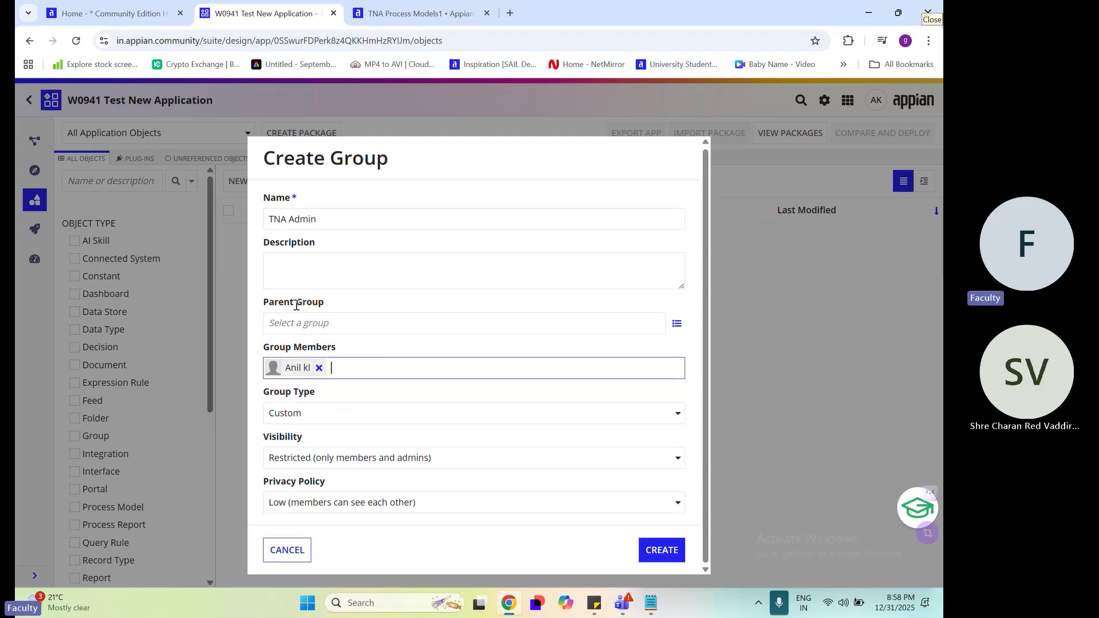
Browse the parent group suggestions for "d" and "t", leaving the Parent Group empty
{"action": "left_click_drag", "start_coordinate": [331, 302], "coordinate": [259, 304]}
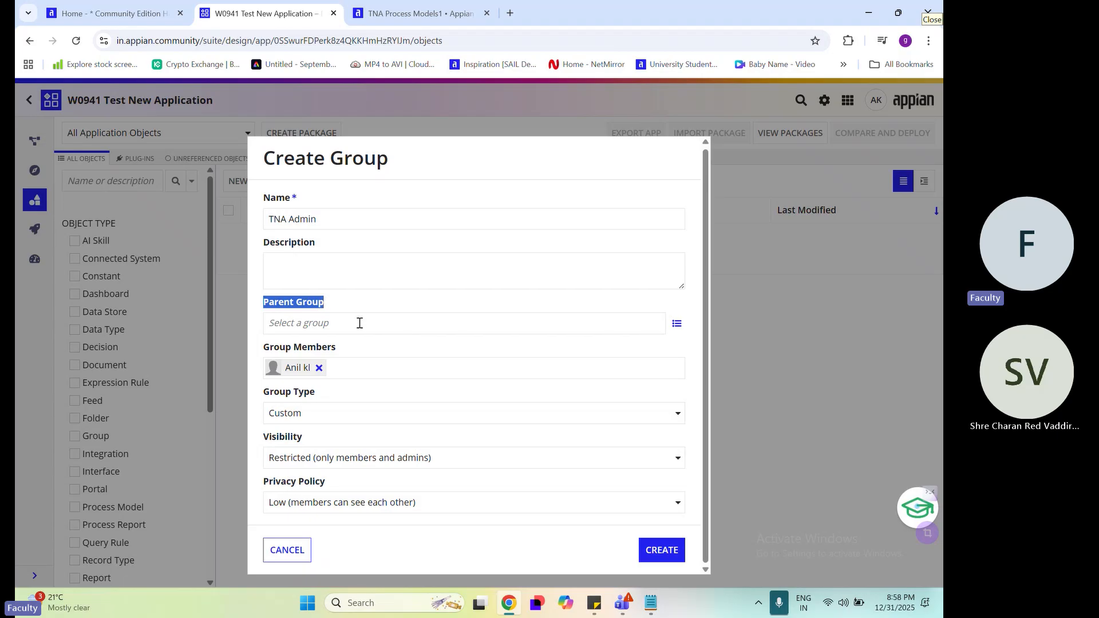
{"action": "left_click", "coordinate": [360, 389]}
{"action": "left_click", "coordinate": [338, 318]}
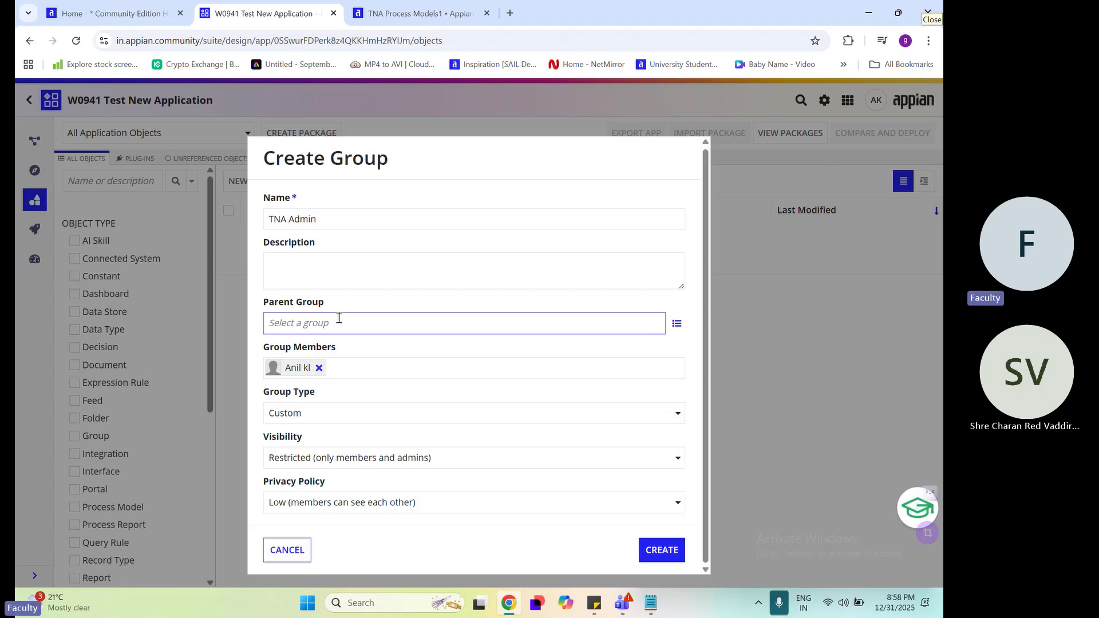
{"action": "type", "text": "d"}
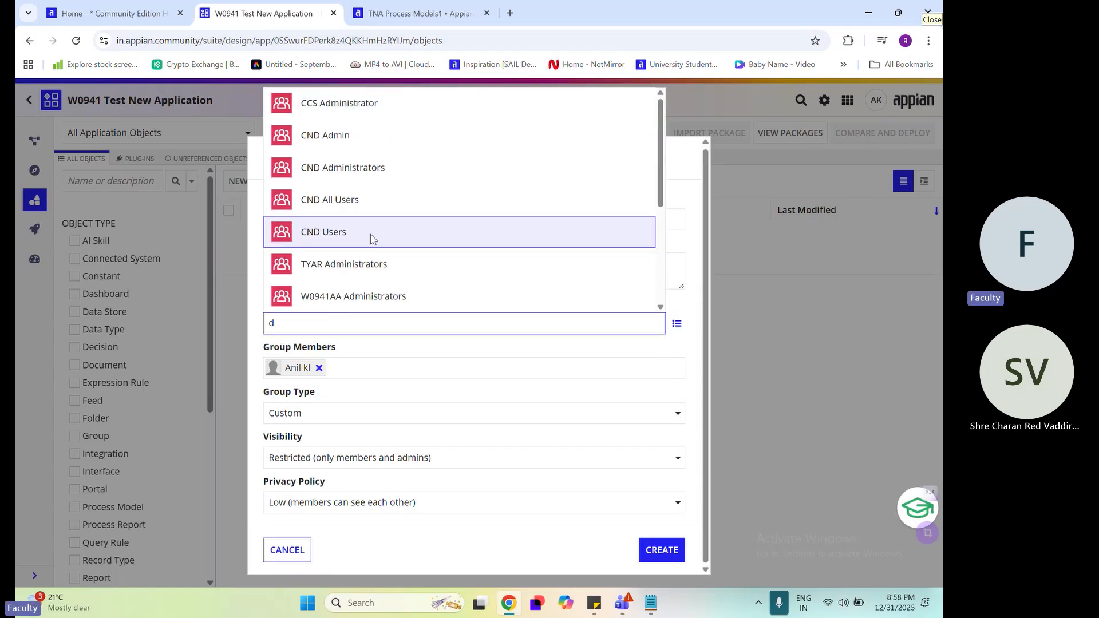
{"action": "scroll", "coordinate": [372, 238], "scroll_direction": "down", "scroll_amount": 3}
{"action": "scroll", "coordinate": [371, 238], "scroll_direction": "up", "scroll_amount": 3}
{"action": "key", "text": "BackSpace"}
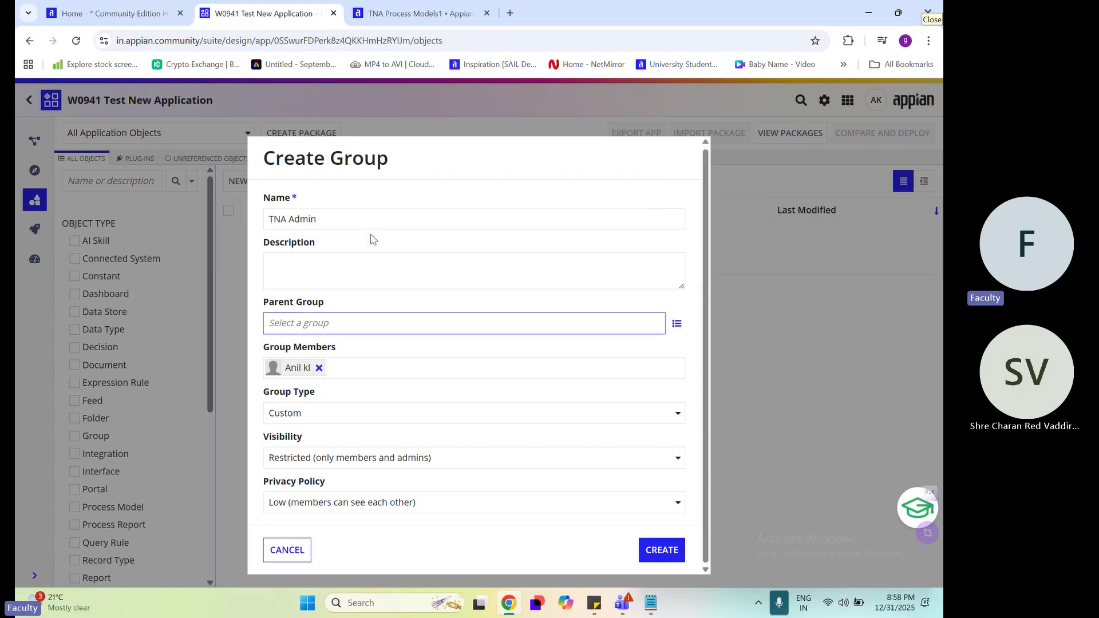
{"action": "type", "text": "t"}
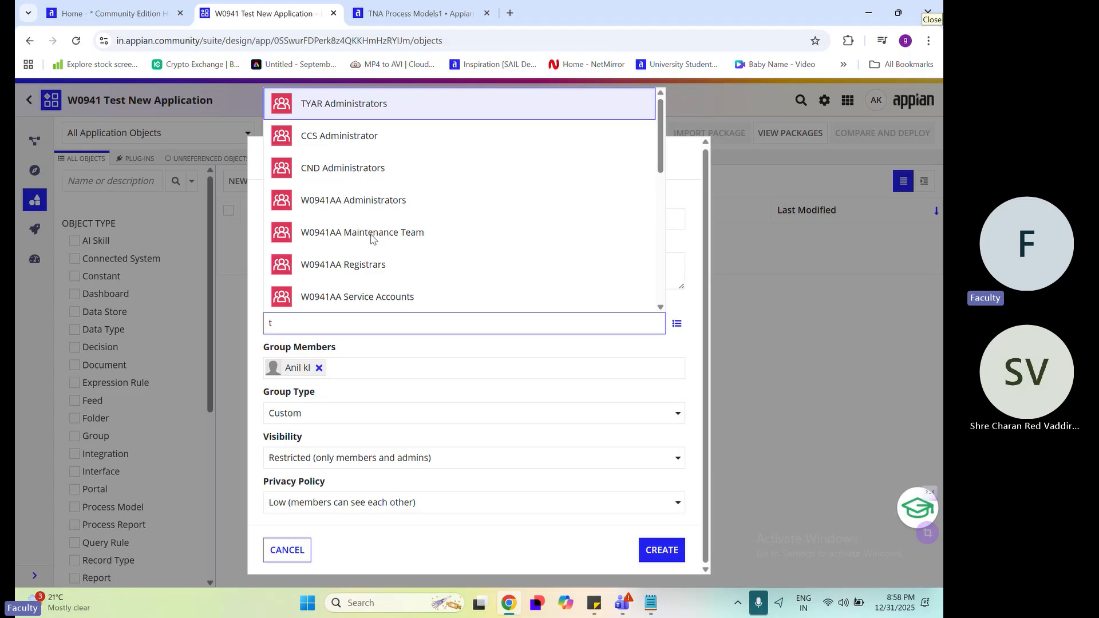
{"action": "scroll", "coordinate": [379, 214], "scroll_direction": "down", "scroll_amount": 5}
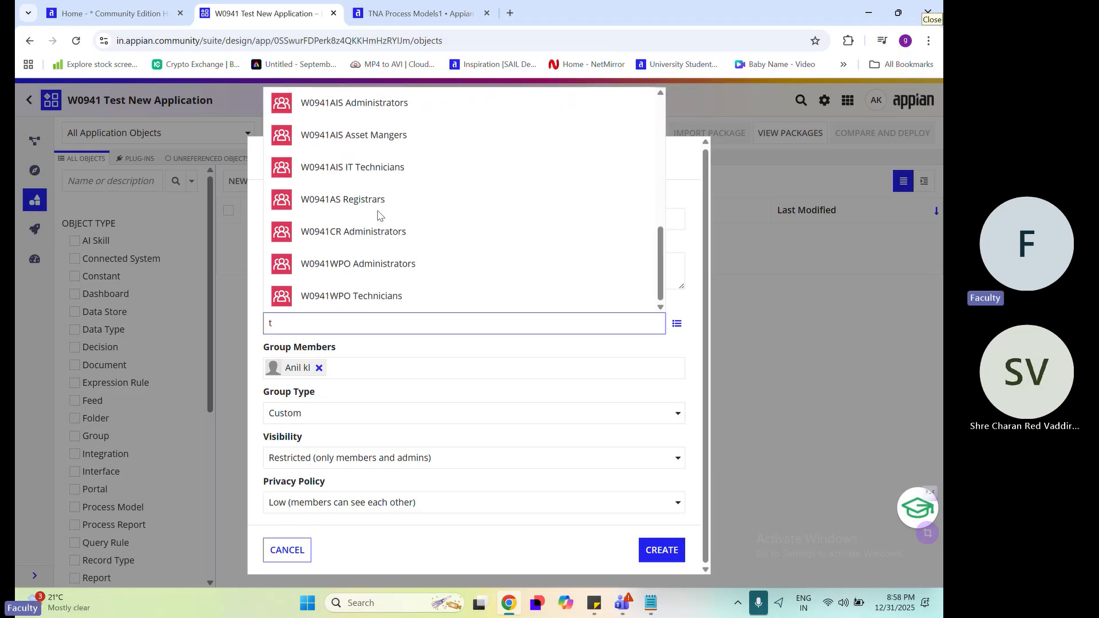
{"action": "scroll", "coordinate": [378, 214], "scroll_direction": "up", "scroll_amount": 5}
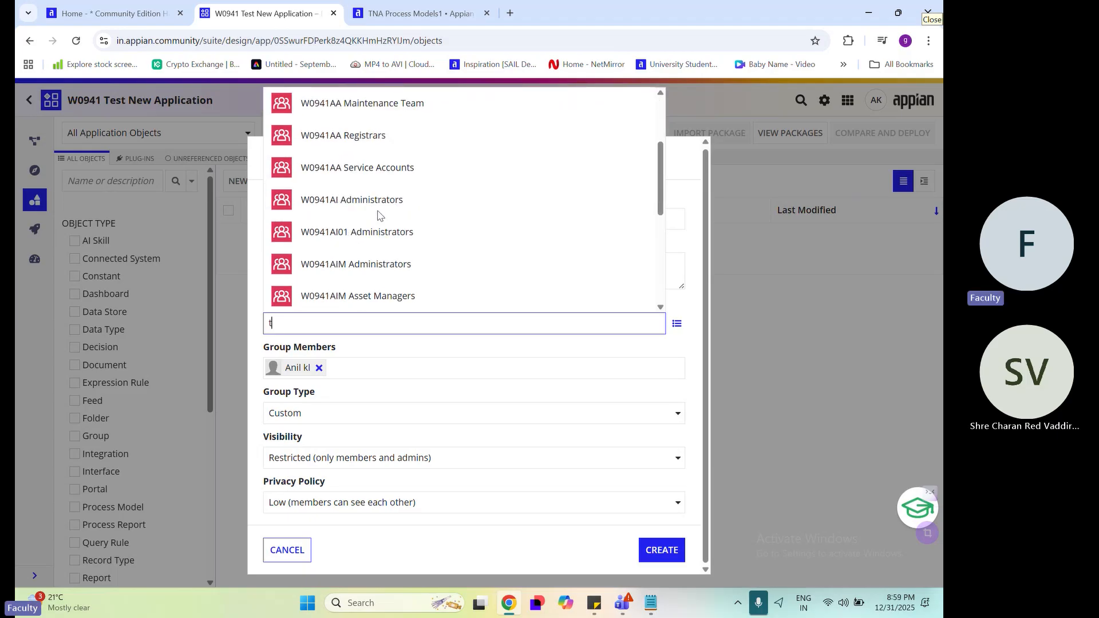
{"action": "left_click", "coordinate": [383, 332]}
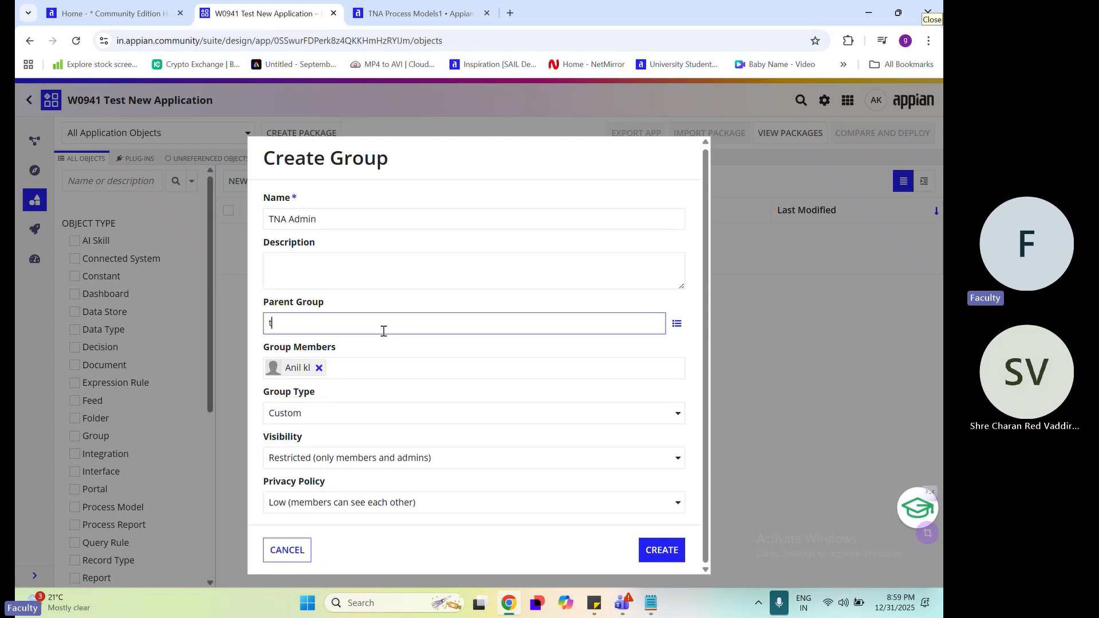
{"action": "key", "text": "BackSpace"}
{"action": "left_click", "coordinate": [397, 350]}
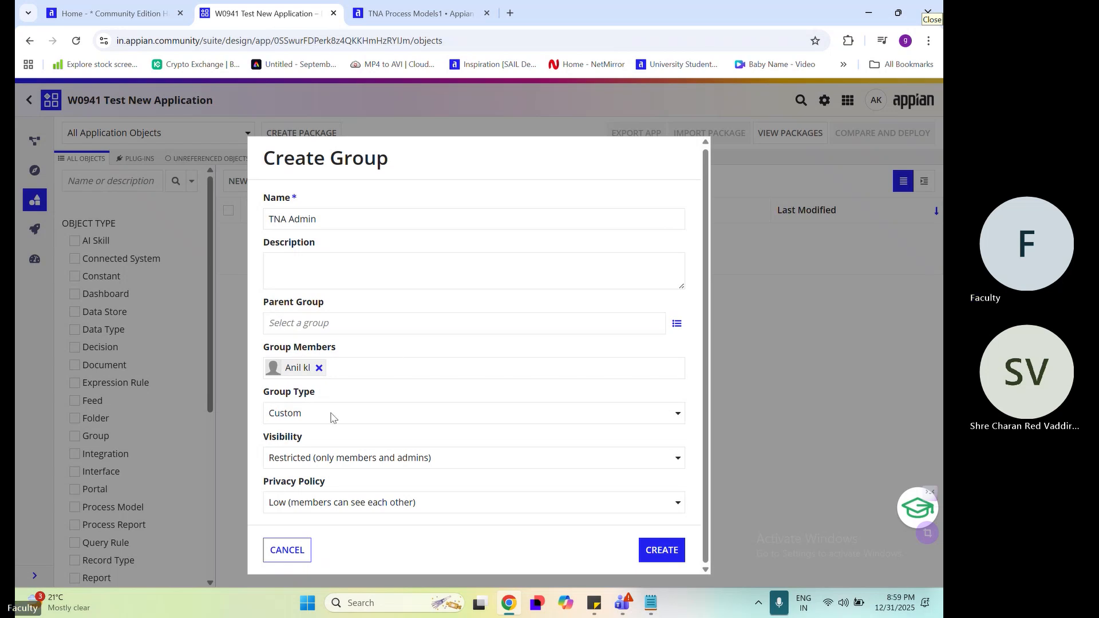
Examine the available group types and visibility options for the new group without changing either setting
{"action": "left_click_drag", "start_coordinate": [264, 395], "coordinate": [322, 398]}
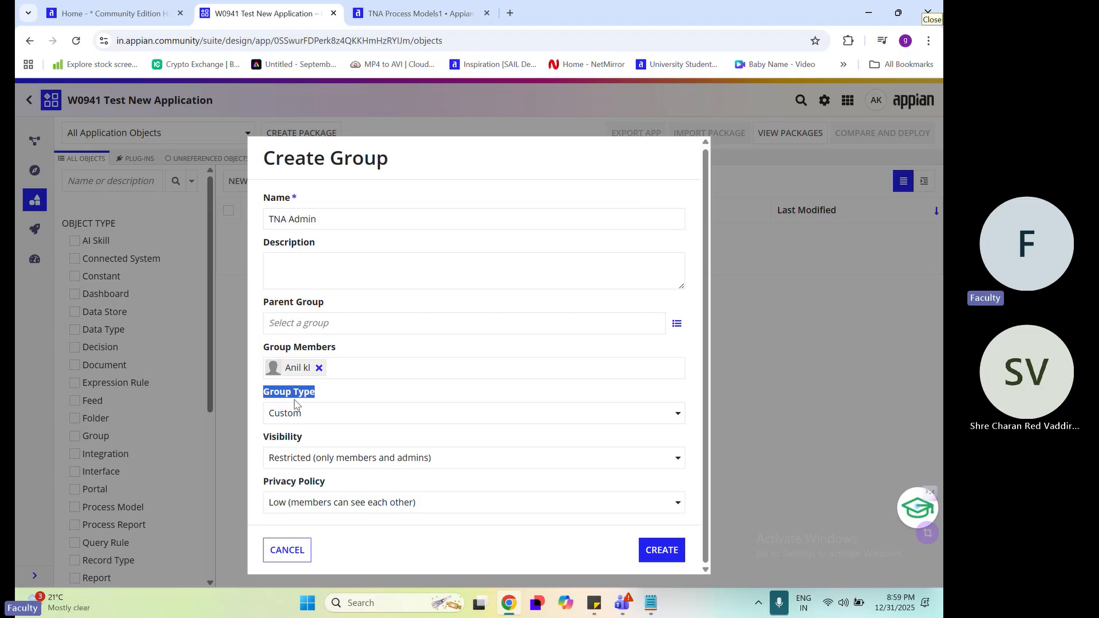
{"action": "left_click", "coordinate": [382, 425]}
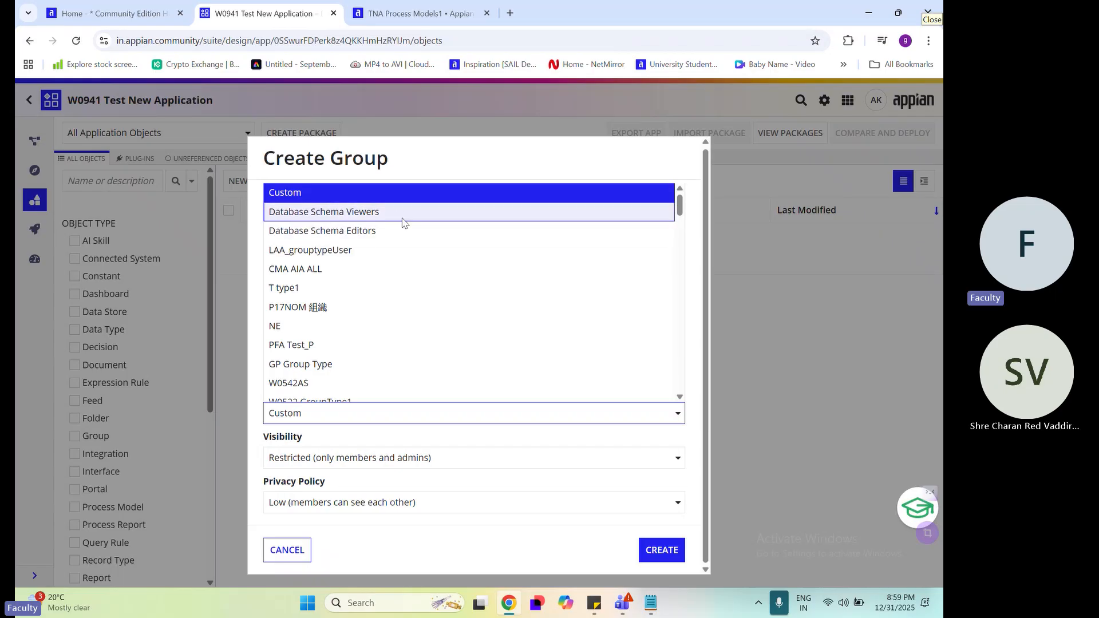
{"action": "scroll", "coordinate": [421, 274], "scroll_direction": "down", "scroll_amount": 4}
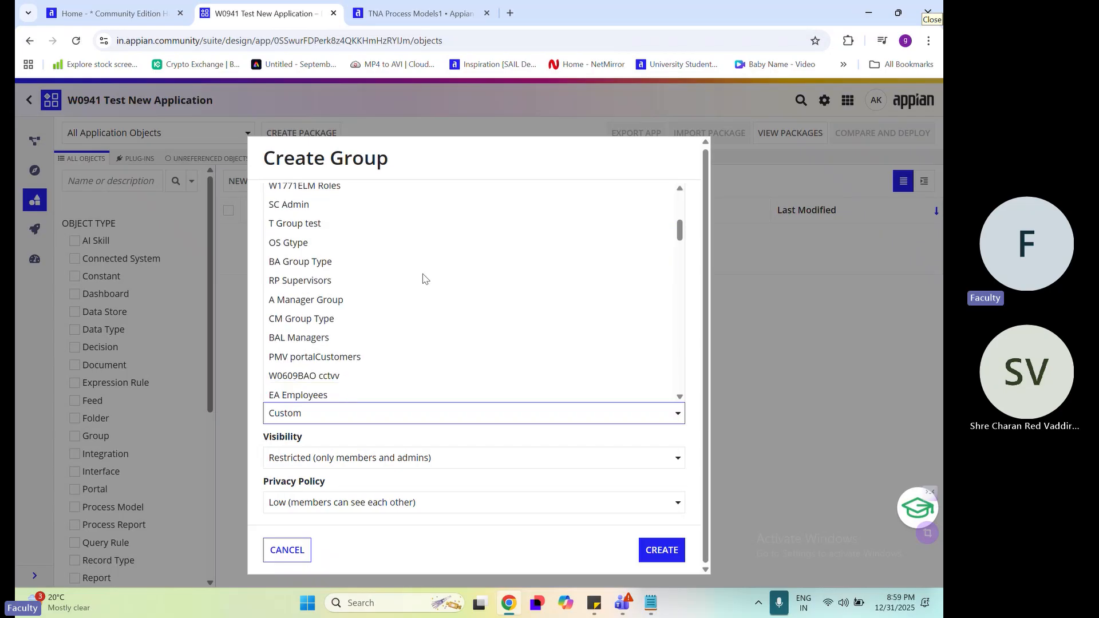
{"action": "scroll", "coordinate": [423, 278], "scroll_direction": "down", "scroll_amount": 2}
{"action": "scroll", "coordinate": [423, 278], "scroll_direction": "up", "scroll_amount": 6}
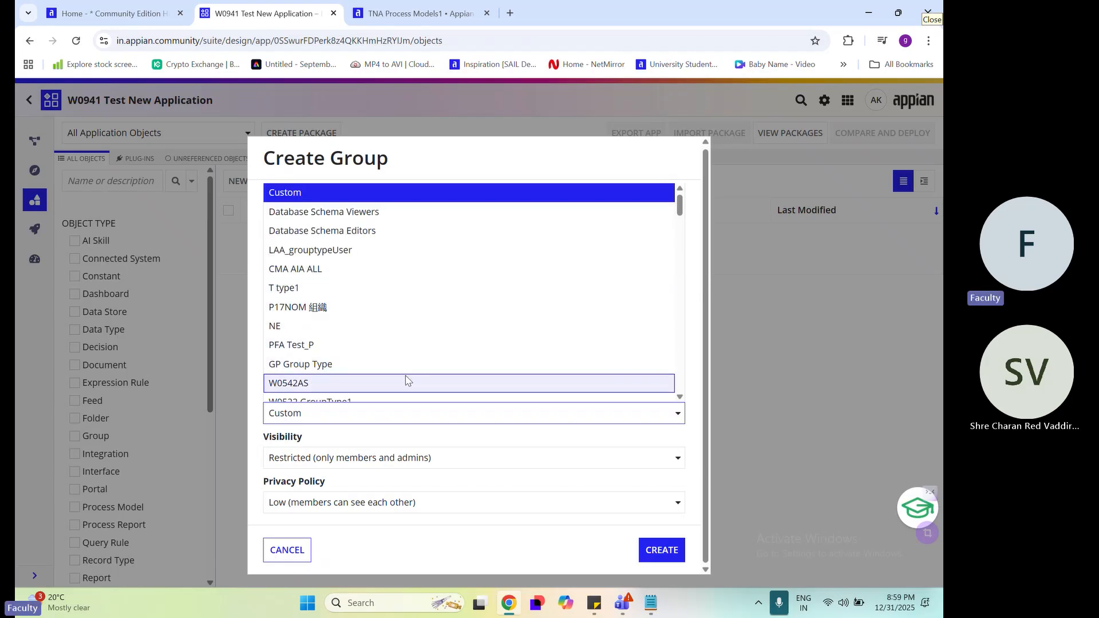
{"action": "left_click", "coordinate": [704, 319]}
{"action": "left_click", "coordinate": [347, 466]}
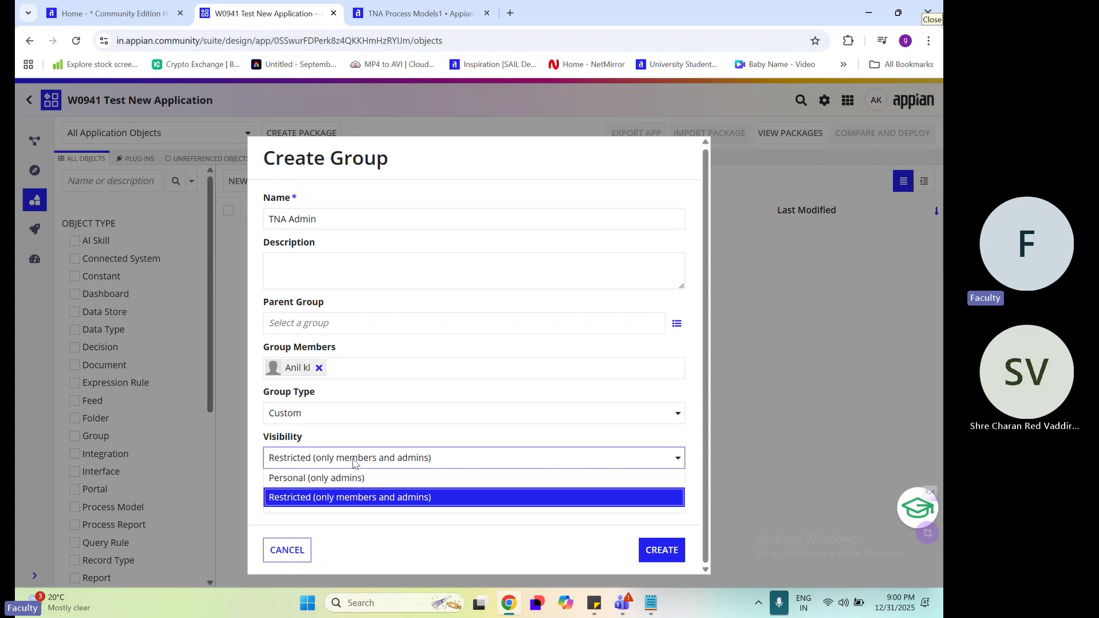
{"action": "left_click", "coordinate": [353, 462]}
Look further through the long list of group types and point out the Visibility setting, keeping the Custom type
{"action": "left_click", "coordinate": [346, 412]}
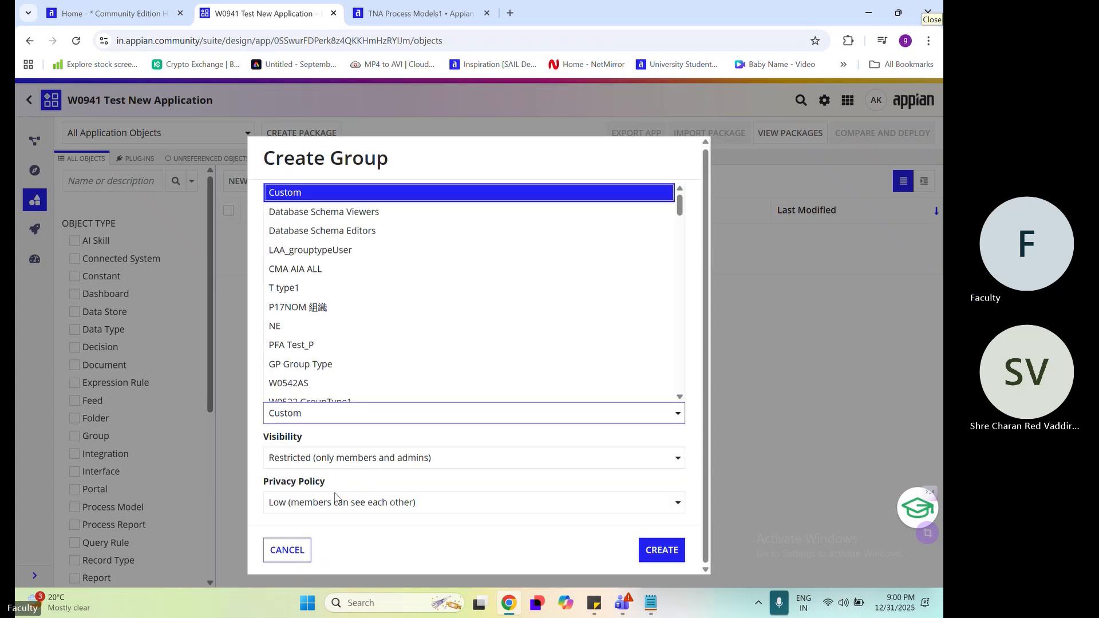
{"action": "scroll", "coordinate": [341, 360], "scroll_direction": "down", "scroll_amount": 1}
{"action": "scroll", "coordinate": [341, 360], "scroll_direction": "down", "scroll_amount": 10}
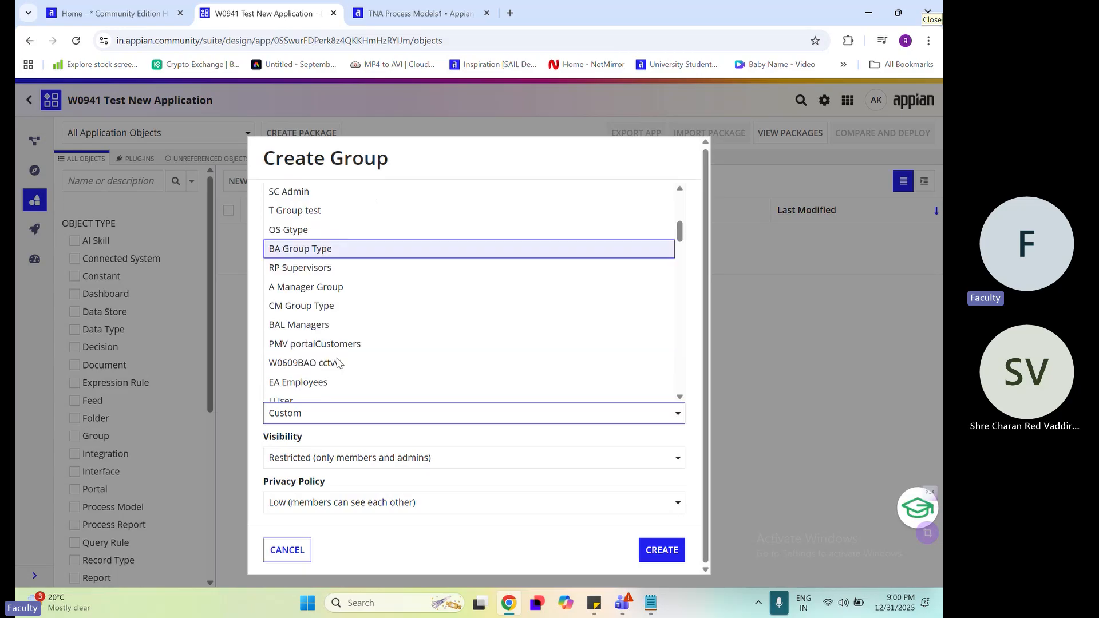
{"action": "scroll", "coordinate": [340, 396], "scroll_direction": "down", "scroll_amount": 2}
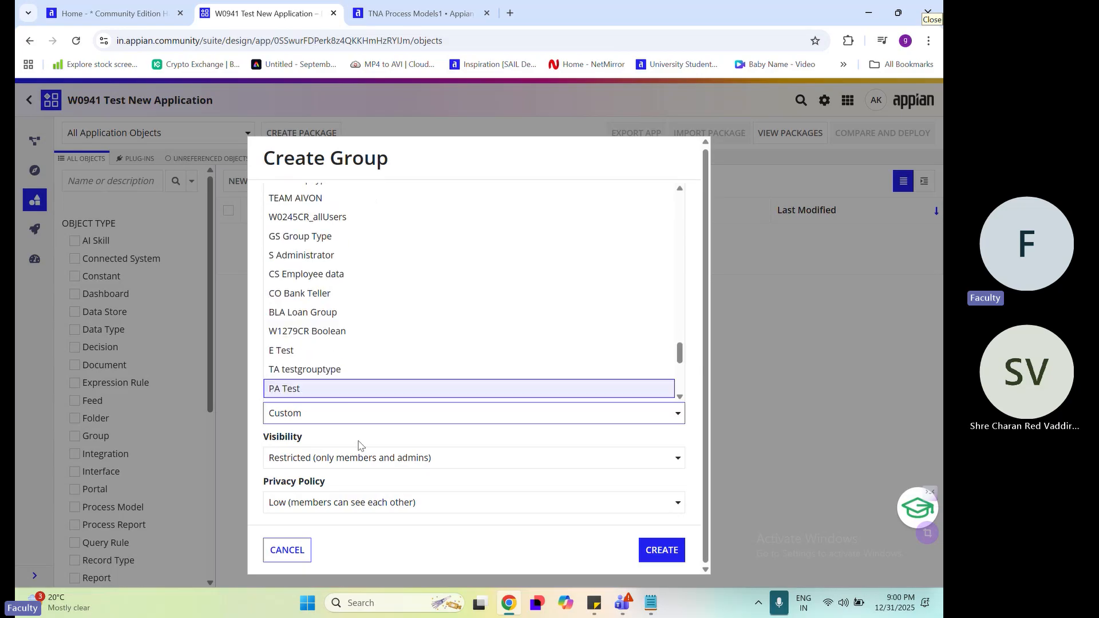
{"action": "left_click", "coordinate": [360, 440]}
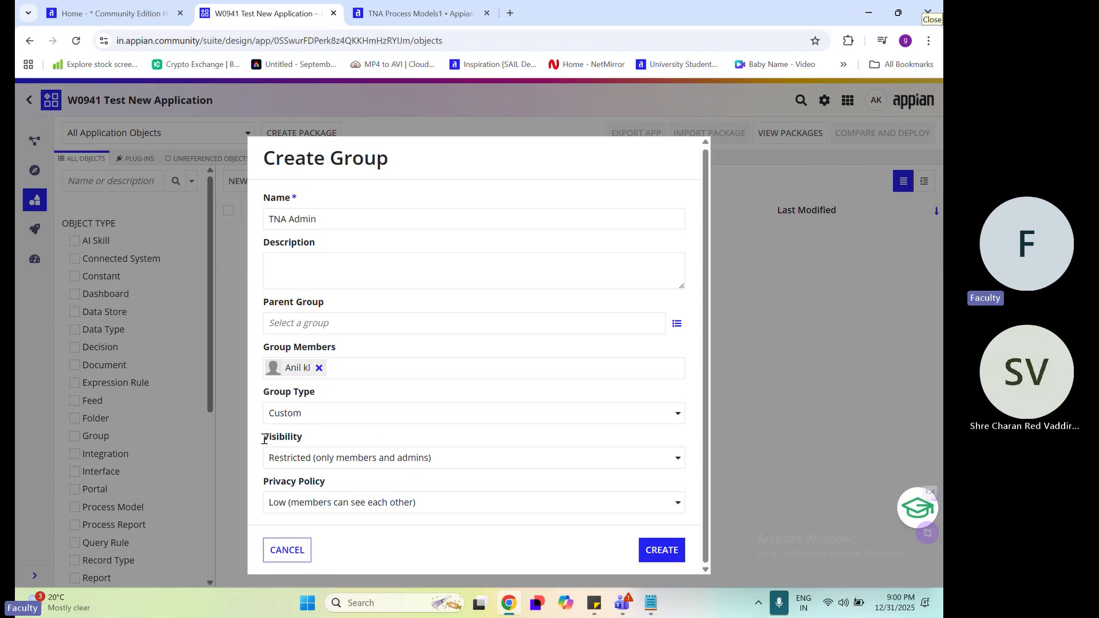
{"action": "left_click_drag", "start_coordinate": [264, 439], "coordinate": [314, 445]}
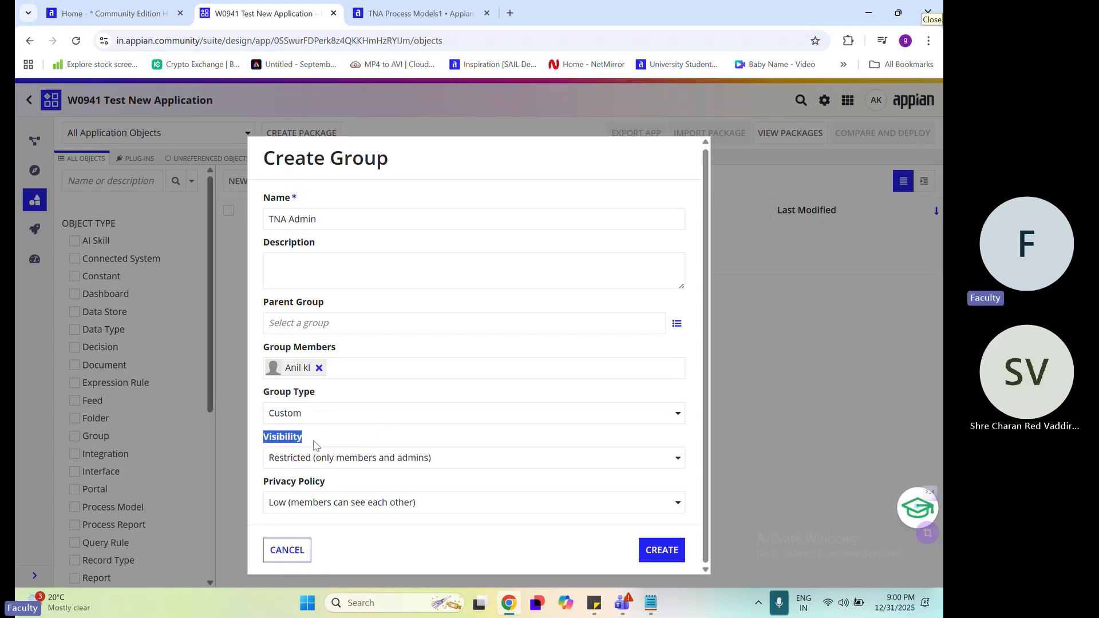
{"action": "left_click", "coordinate": [353, 422]}
{"action": "scroll", "coordinate": [374, 337], "scroll_direction": "up", "scroll_amount": 1}
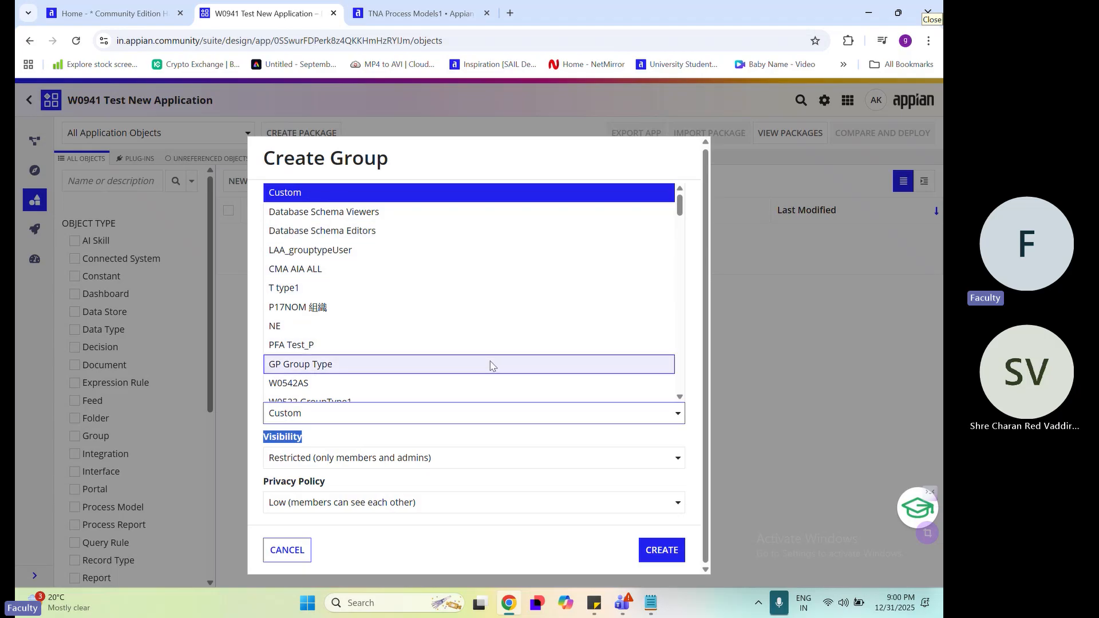
{"action": "left_click", "coordinate": [497, 435]}
{"action": "left_click", "coordinate": [493, 439]}
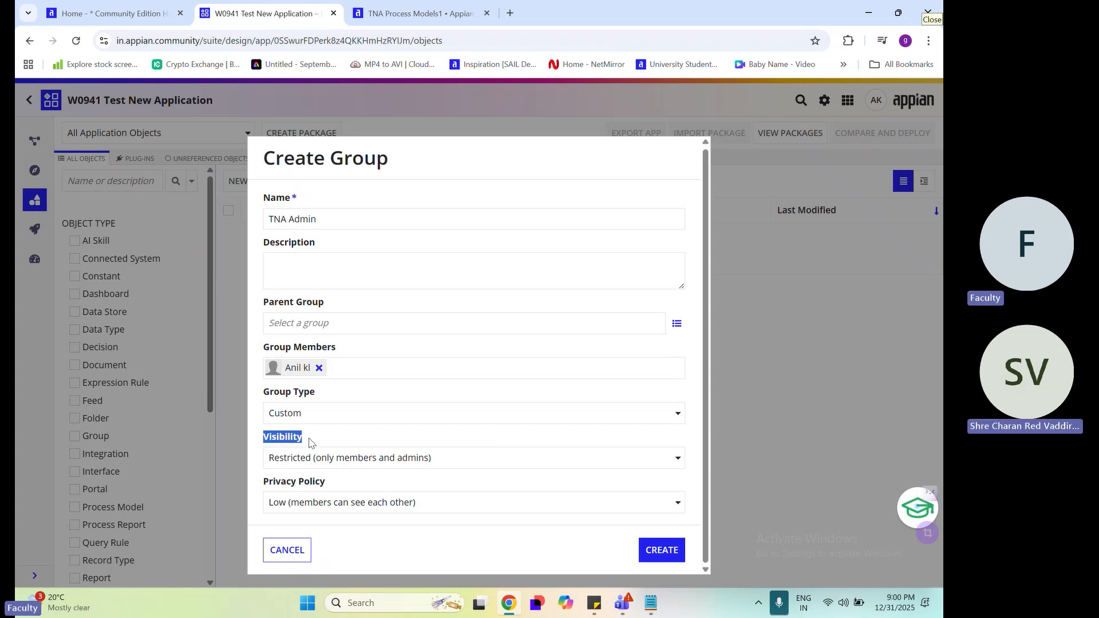
Compare the group type choices with the visibility choices once more, keeping Custom and Restricted (only members and admins)
{"action": "left_click", "coordinate": [364, 417]}
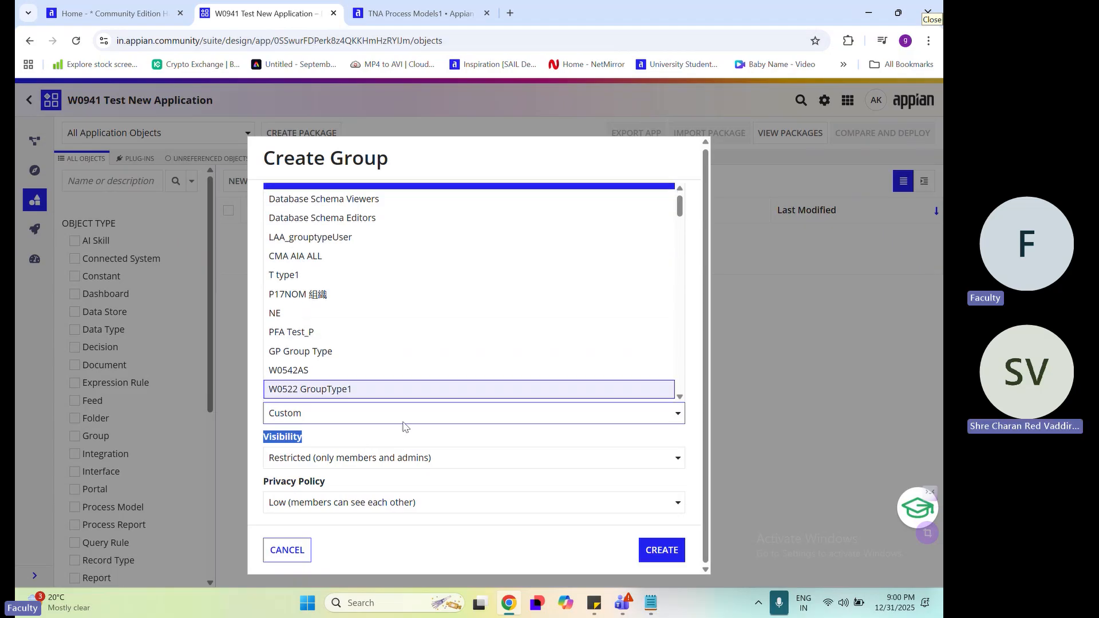
{"action": "left_click", "coordinate": [334, 466]}
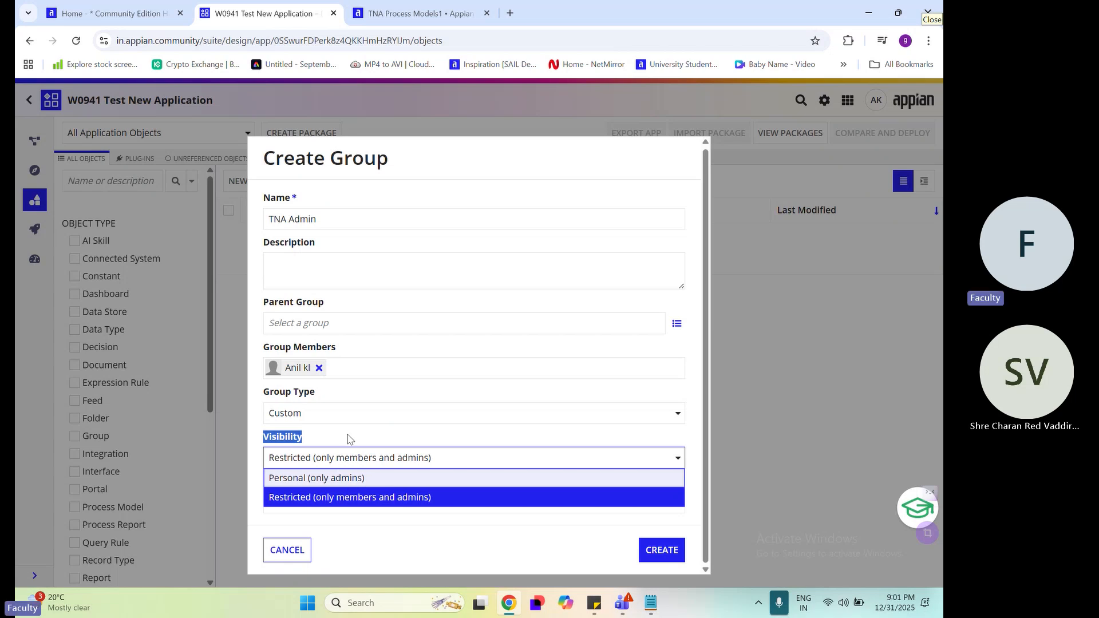
{"action": "left_click", "coordinate": [324, 414]}
{"action": "scroll", "coordinate": [352, 293], "scroll_direction": "down", "scroll_amount": 7}
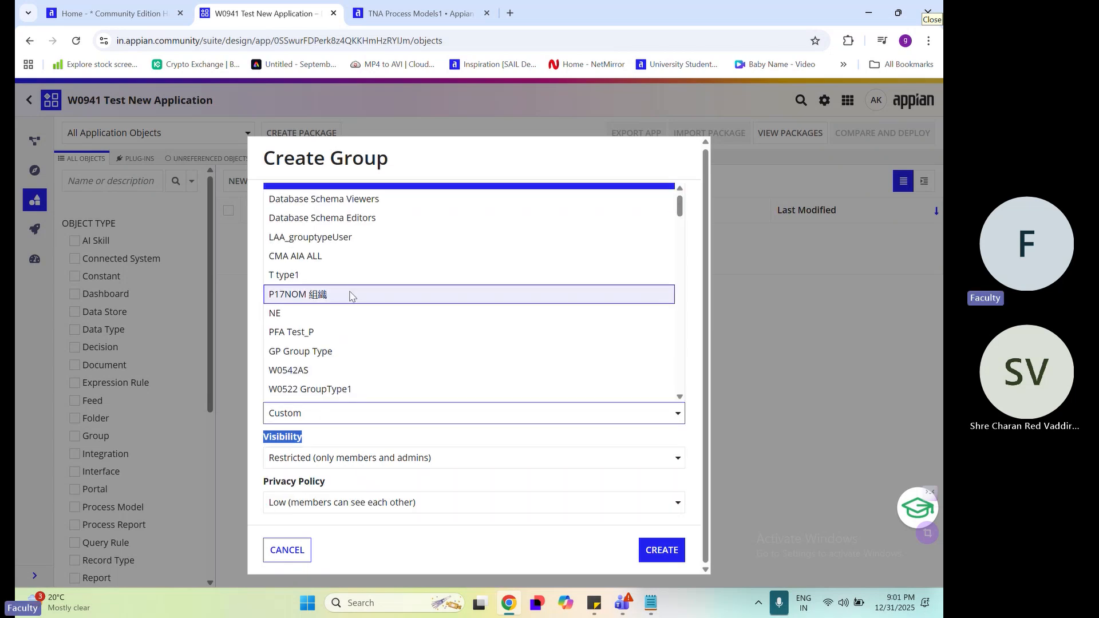
{"action": "scroll", "coordinate": [352, 293], "scroll_direction": "down", "scroll_amount": 5}
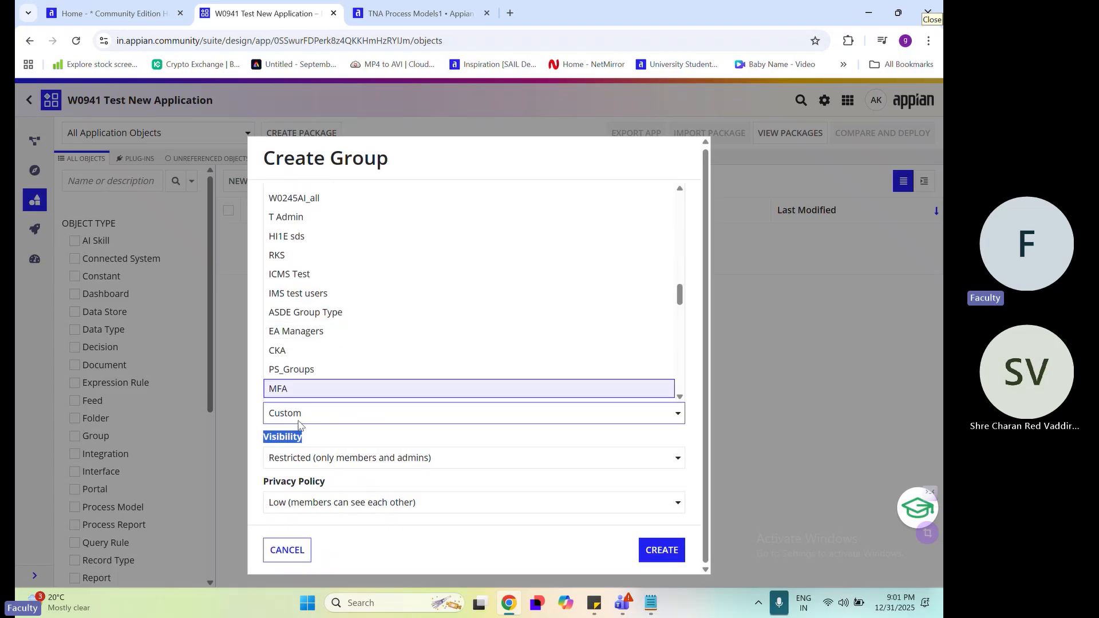
{"action": "left_click", "coordinate": [334, 417]}
{"action": "left_click", "coordinate": [366, 436]}
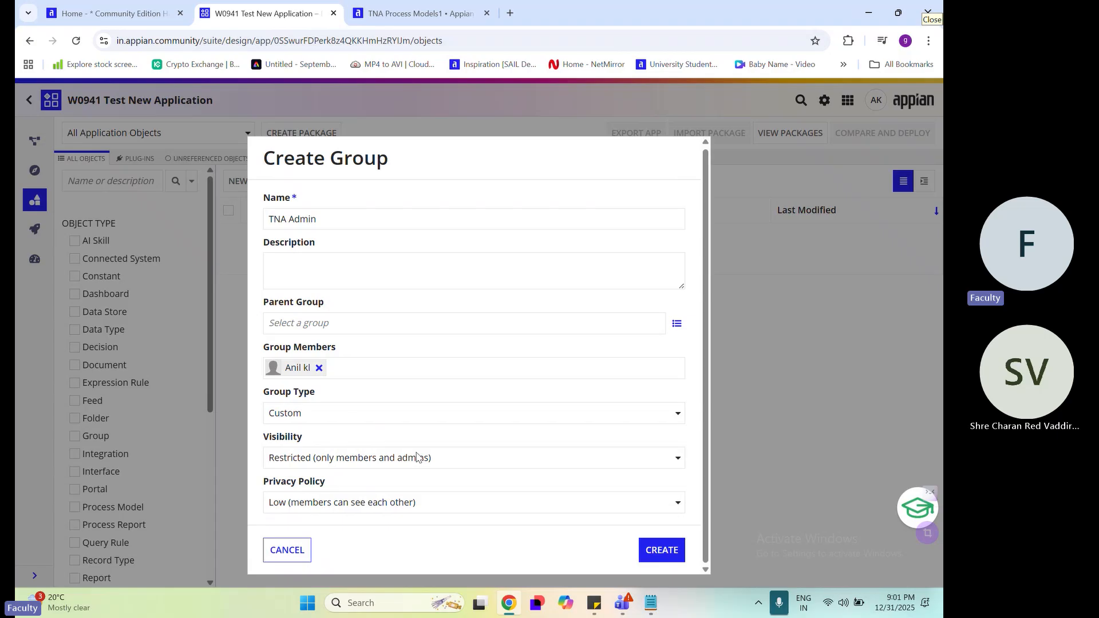
Try the Personal (only admins) visibility for the TNA Admin group, and return it to Restricted (only members and admins)
{"action": "left_click", "coordinate": [383, 457]}
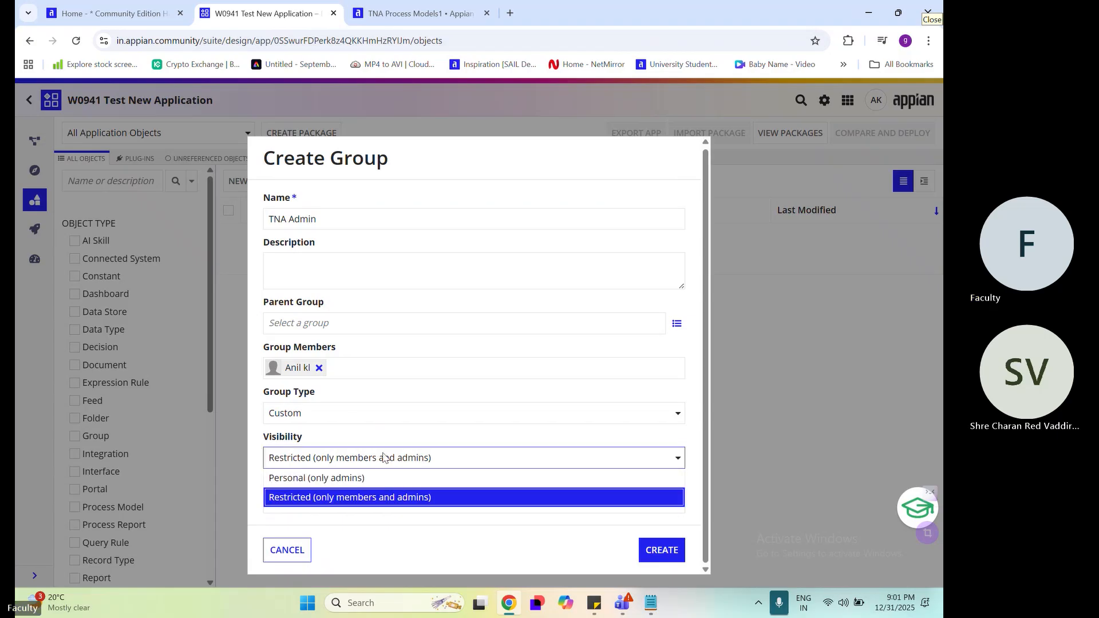
{"action": "left_click", "coordinate": [277, 441]}
{"action": "double_click", "coordinate": [277, 440]}
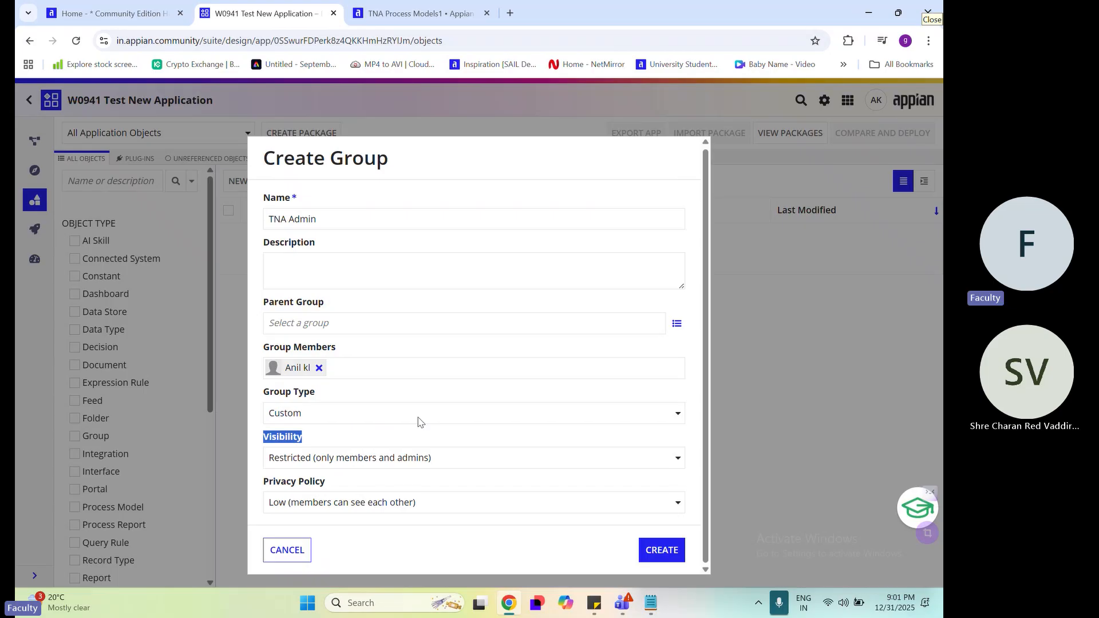
{"action": "left_click", "coordinate": [301, 467]}
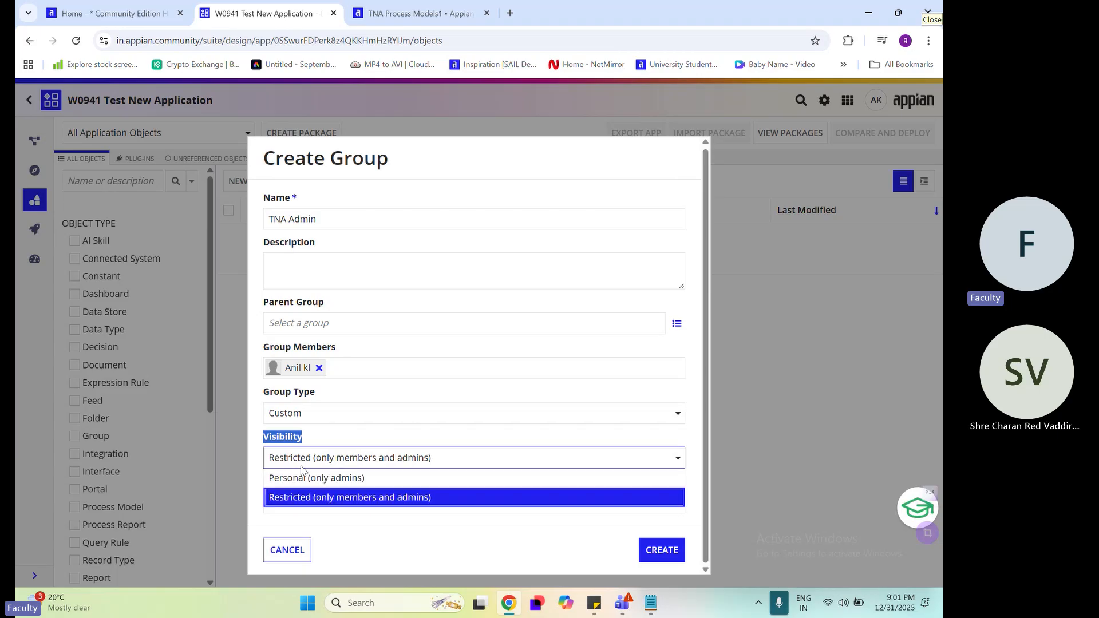
{"action": "left_click", "coordinate": [304, 478]}
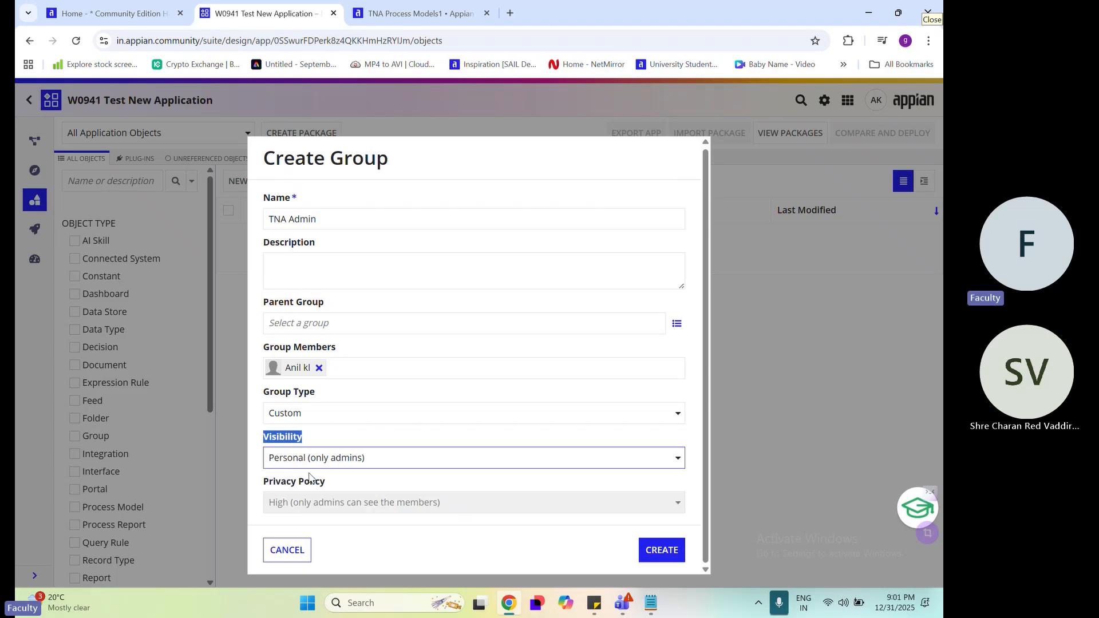
{"action": "left_click", "coordinate": [339, 467]}
{"action": "left_click", "coordinate": [321, 498]}
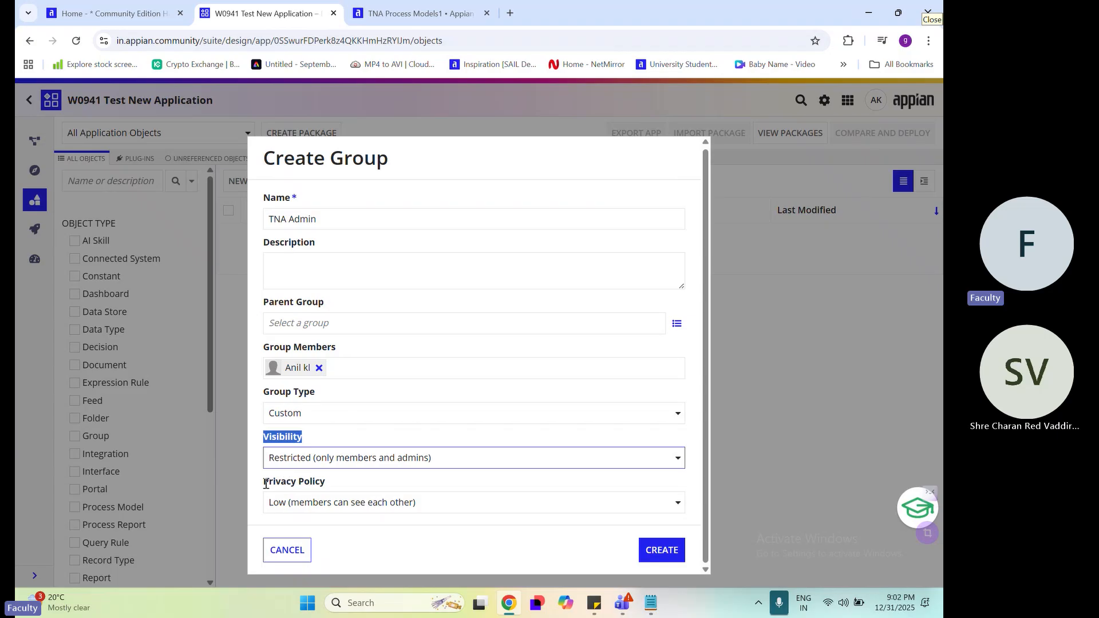
Try the High (only admins can see the members) privacy policy, and return it to Low (members can see each other)
{"action": "left_click_drag", "start_coordinate": [265, 483], "coordinate": [338, 491]}
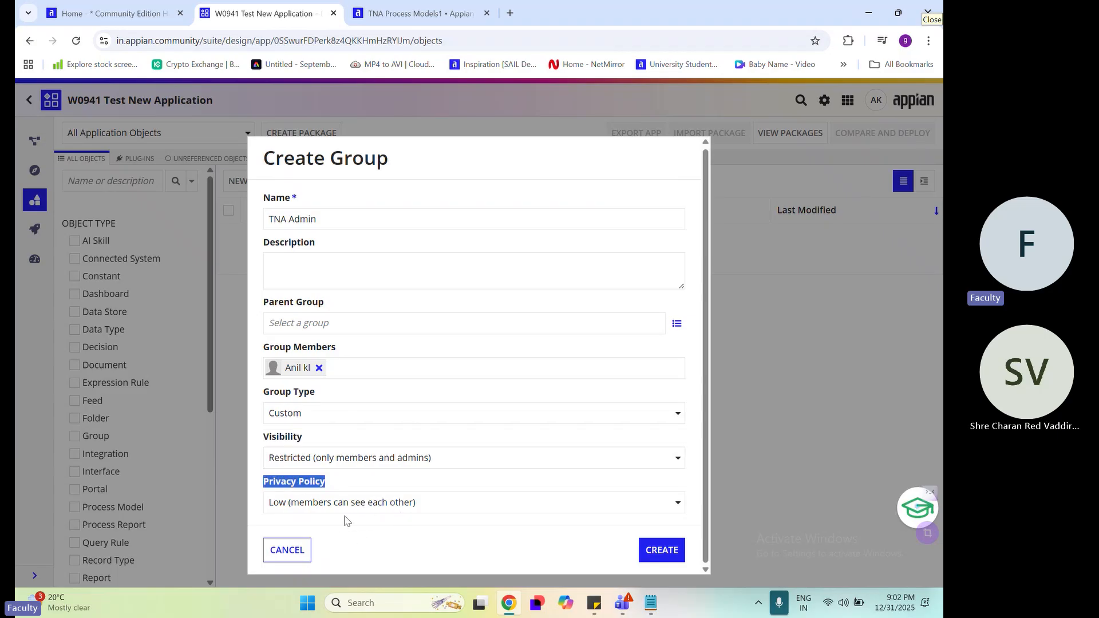
{"action": "left_click", "coordinate": [418, 511]}
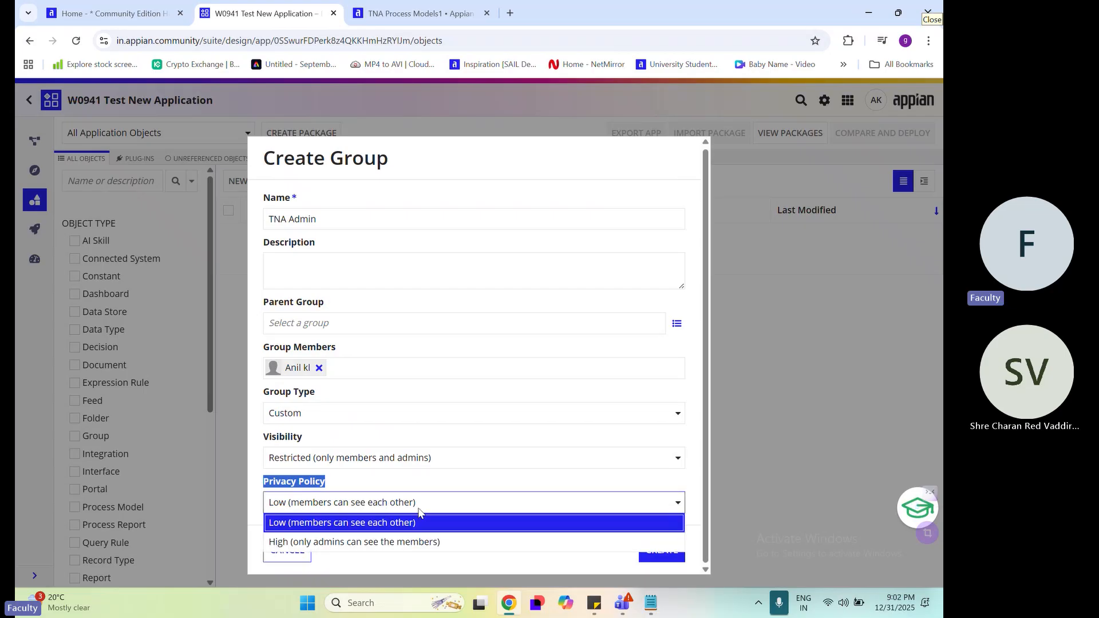
{"action": "left_click", "coordinate": [444, 542]}
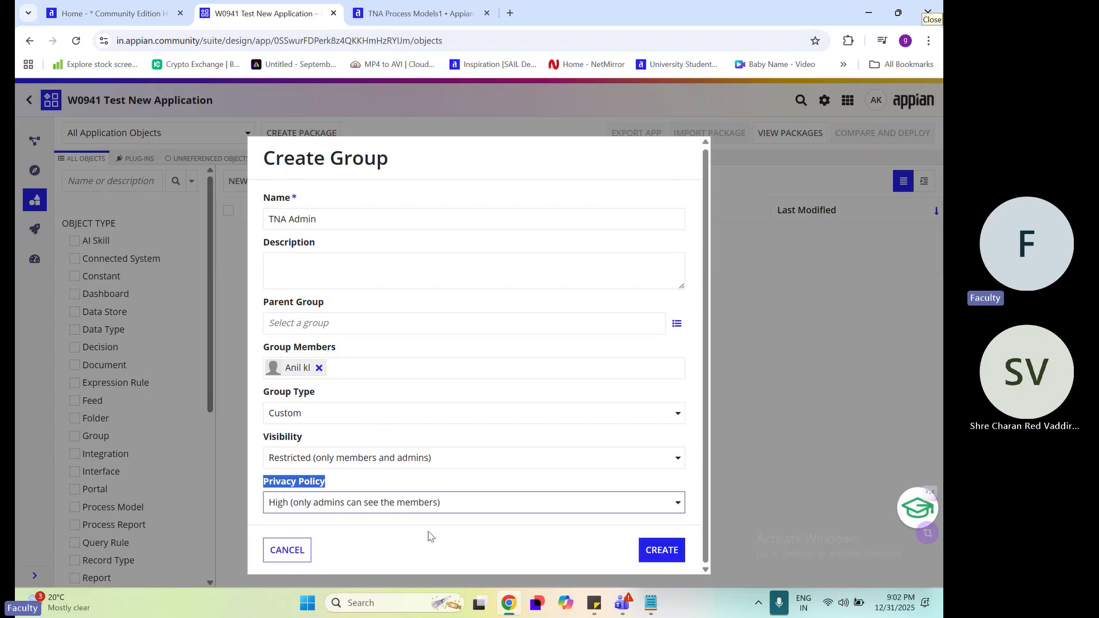
{"action": "left_click", "coordinate": [421, 531]}
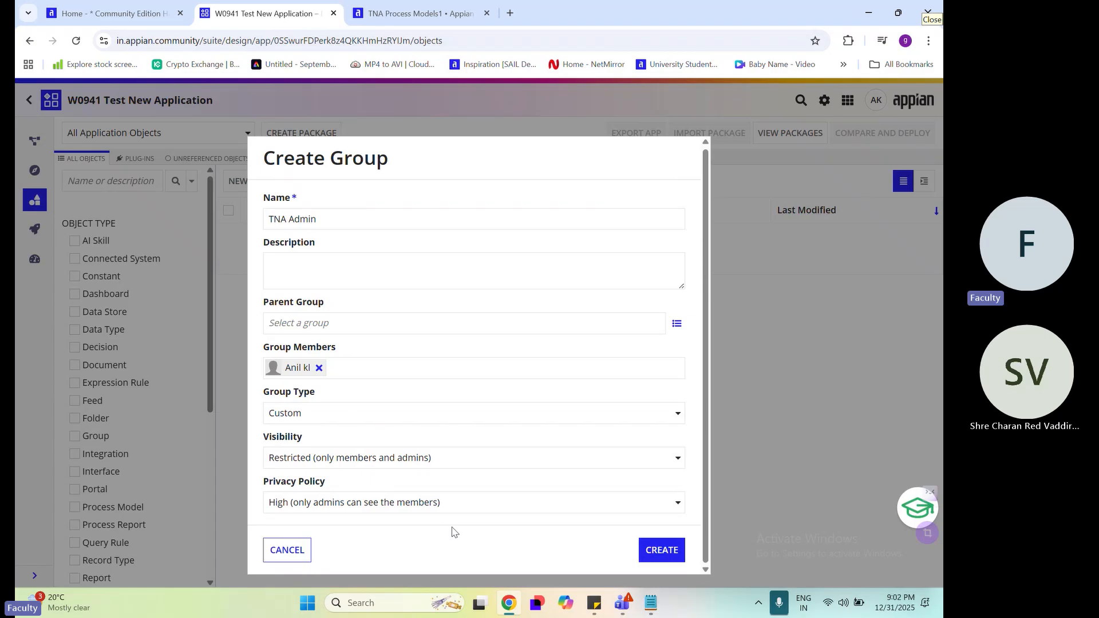
{"action": "left_click", "coordinate": [449, 507]}
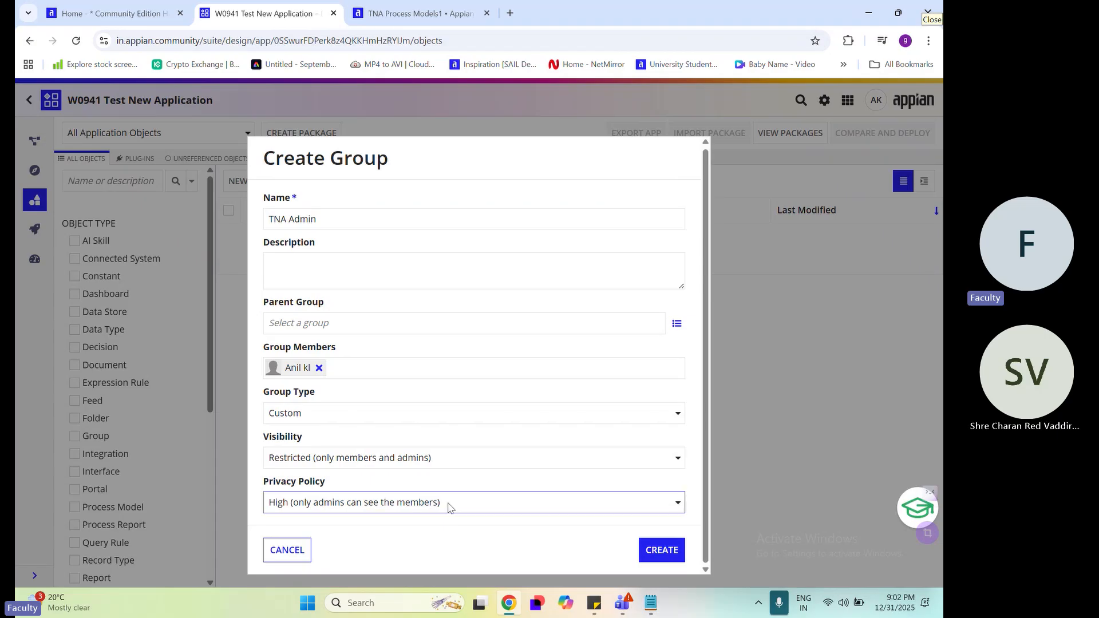
{"action": "left_click", "coordinate": [399, 523]}
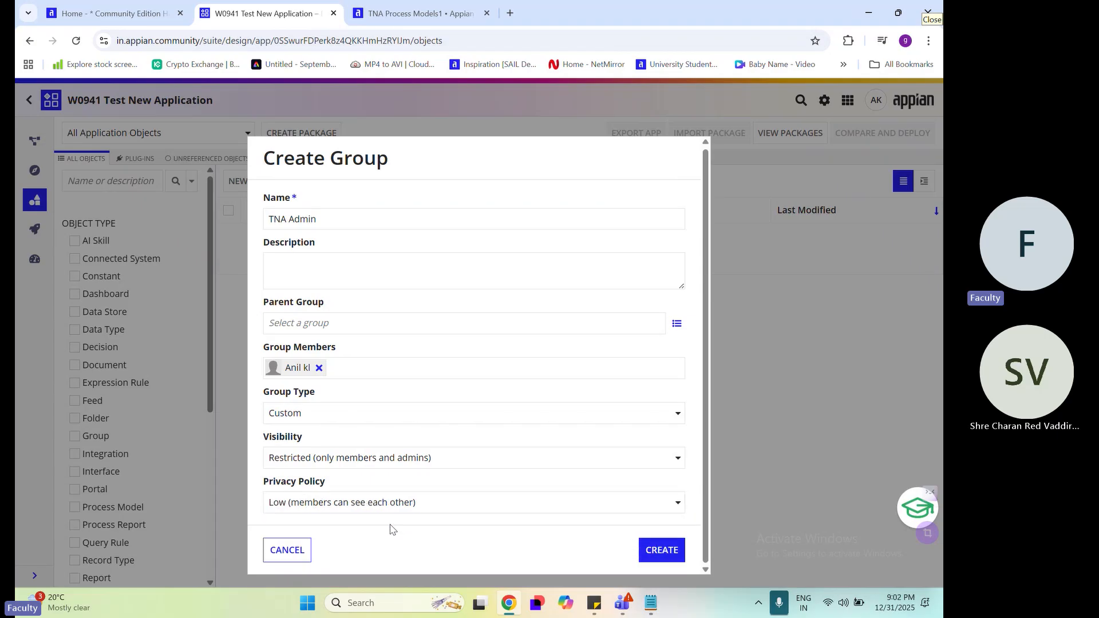
Create the TNA Admin group and add TNA Admin itself to its security as Administrator
{"action": "left_click", "coordinate": [663, 555]}
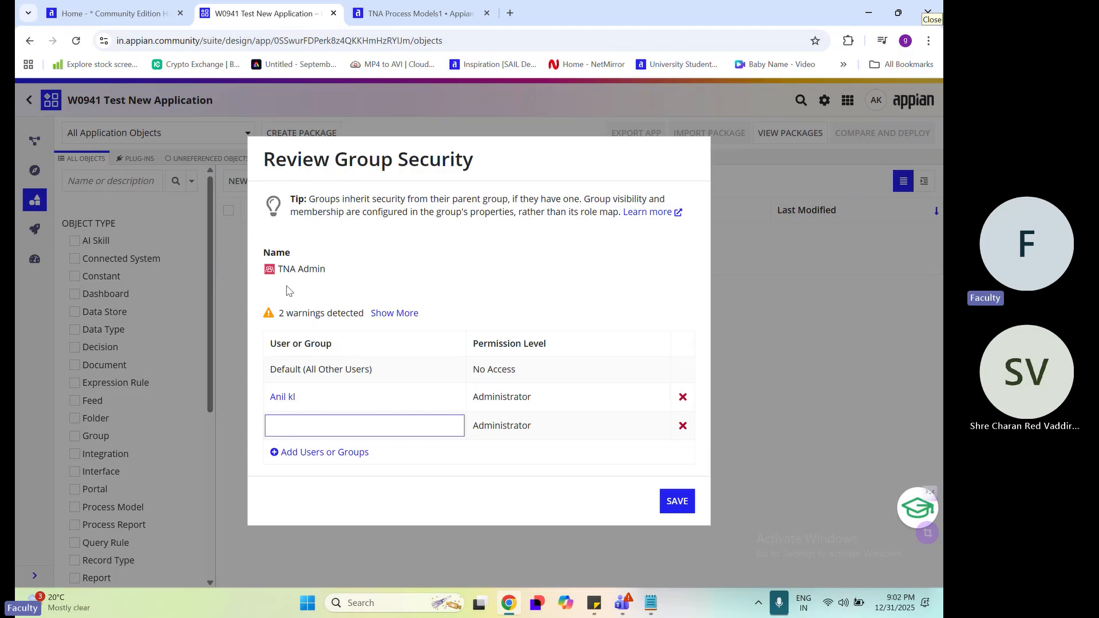
{"action": "left_click_drag", "start_coordinate": [281, 270], "coordinate": [357, 275]}
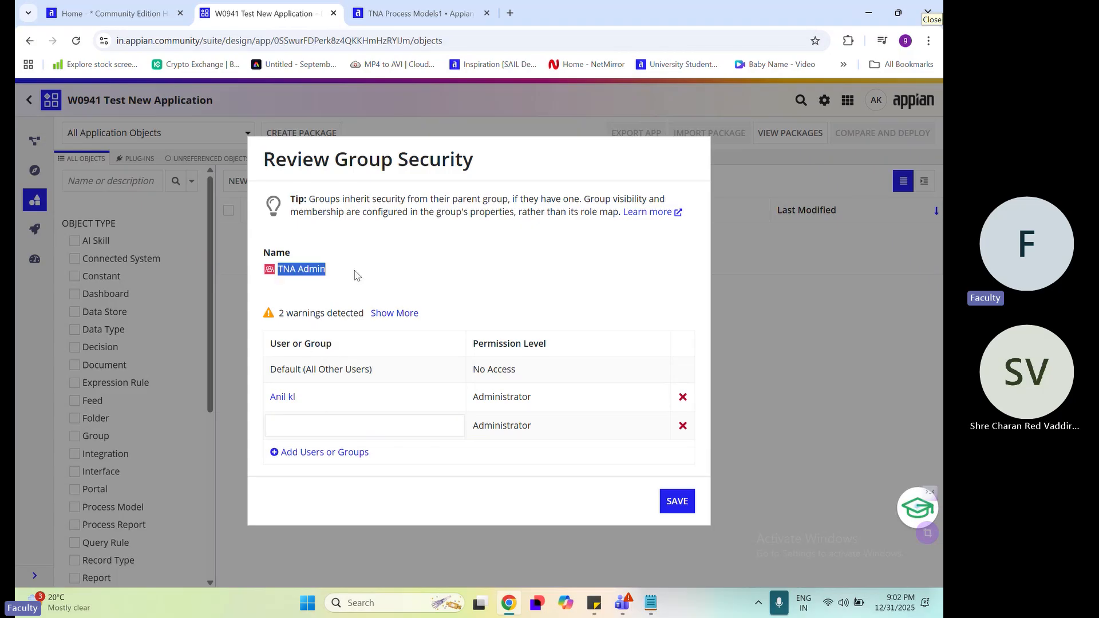
{"action": "left_click", "coordinate": [323, 424]}
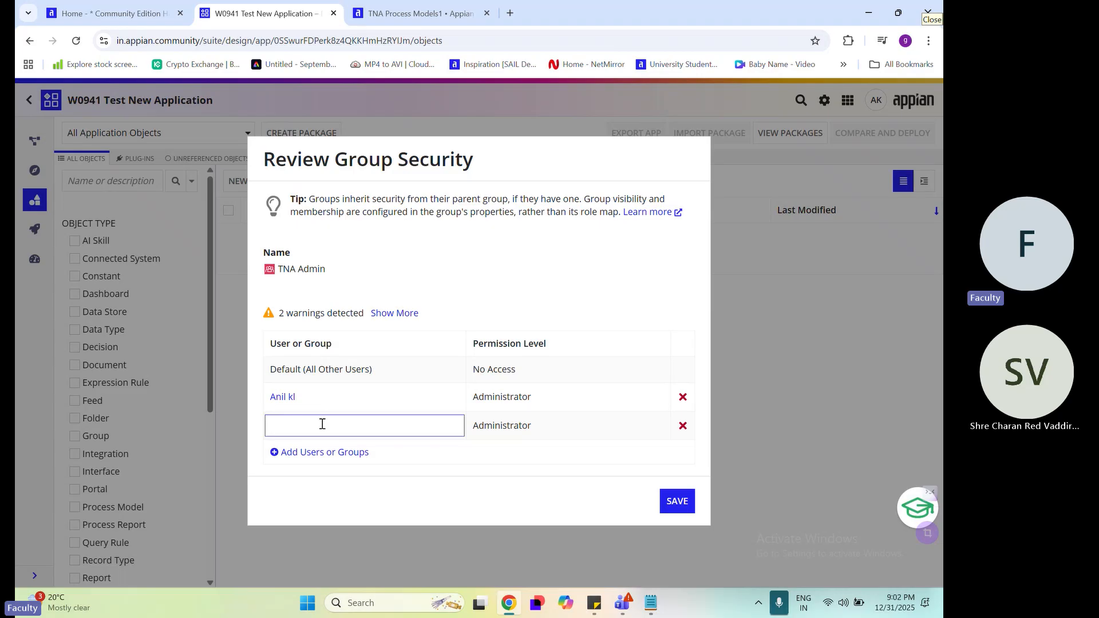
{"action": "type", "text": "tna"}
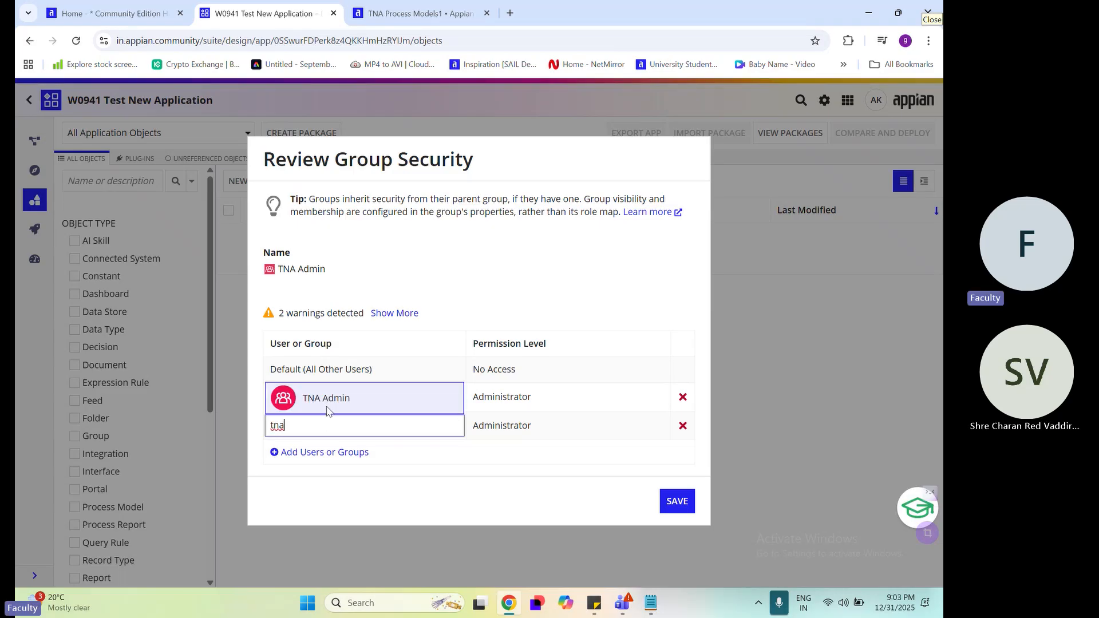
{"action": "left_click", "coordinate": [327, 411]}
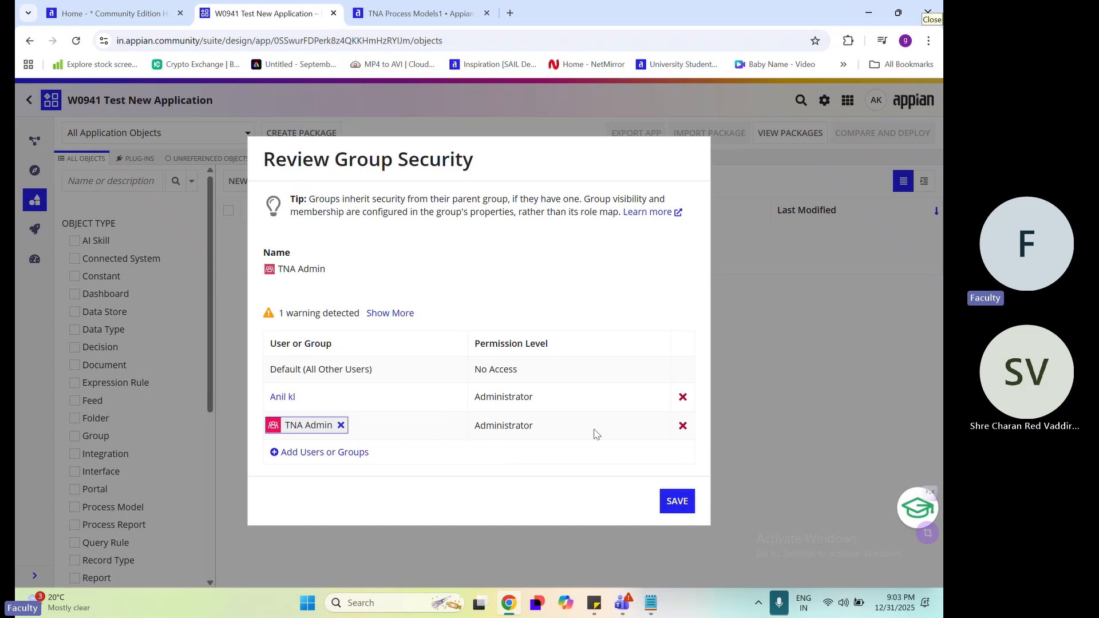
Remove the individual user's Administrator entry from the TNA Admin group's security, keeping the group entry
{"action": "left_click_drag", "start_coordinate": [555, 407], "coordinate": [303, 401]}
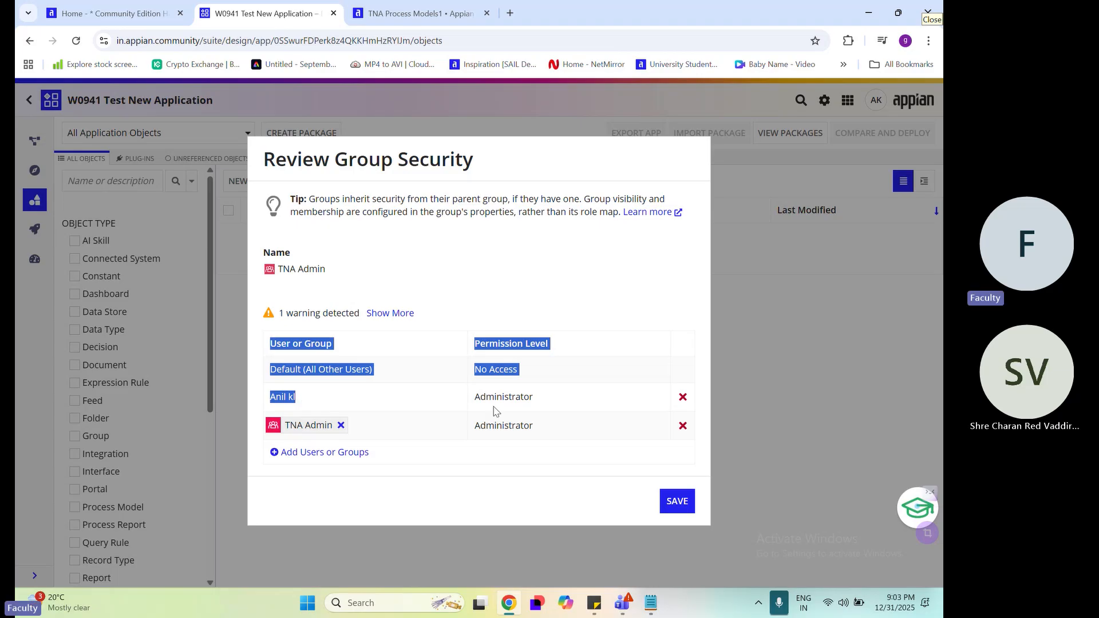
{"action": "left_click", "coordinate": [627, 410]}
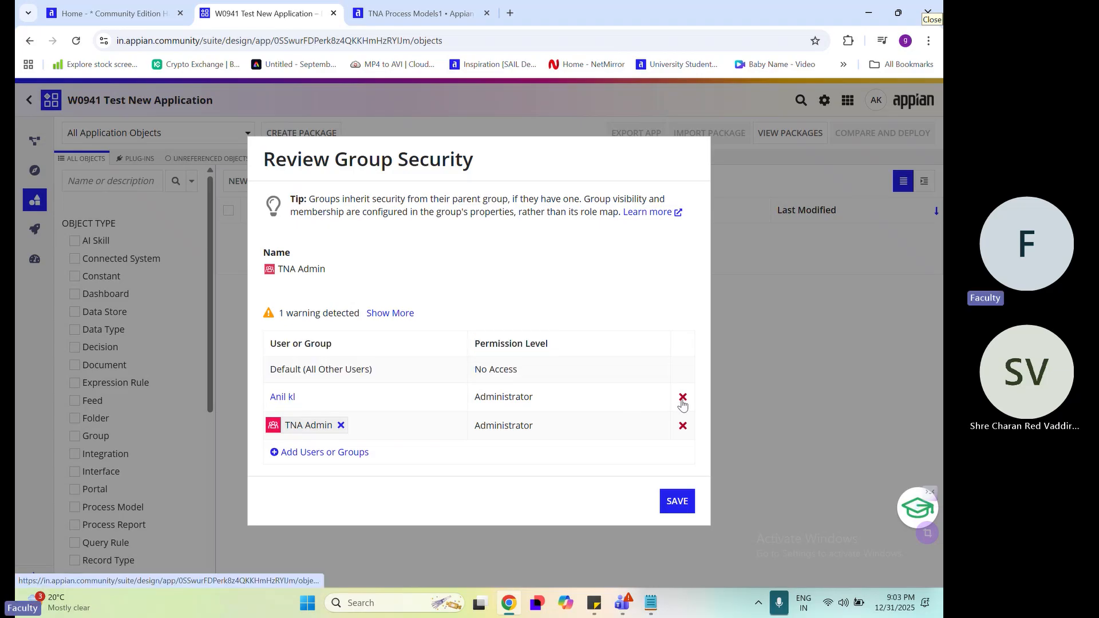
{"action": "left_click", "coordinate": [682, 400]}
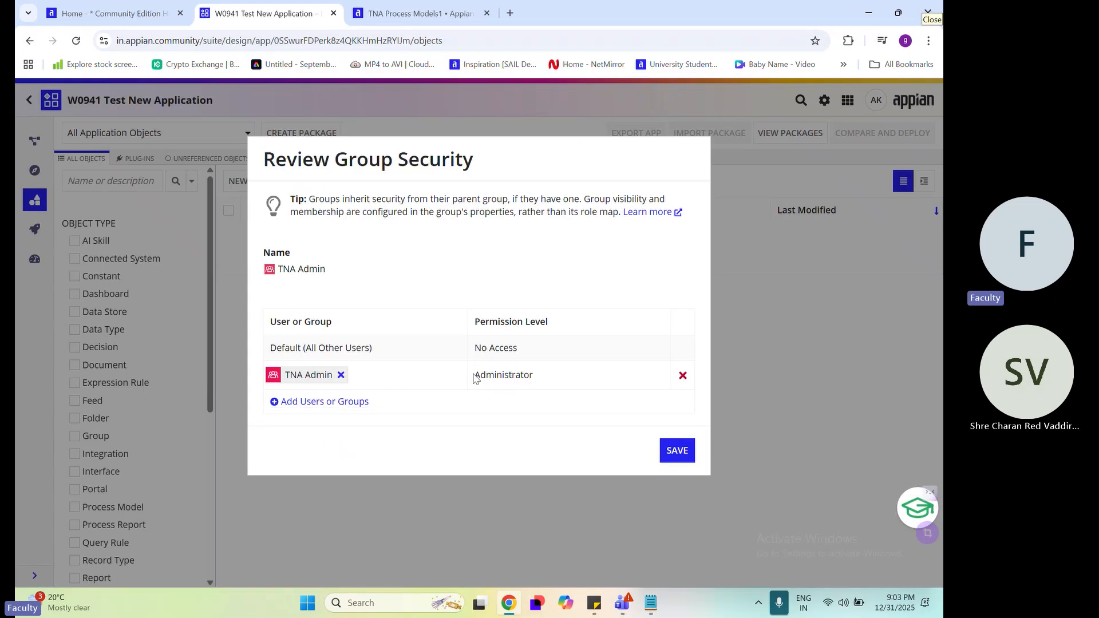
{"action": "left_click_drag", "start_coordinate": [475, 379], "coordinate": [549, 387]}
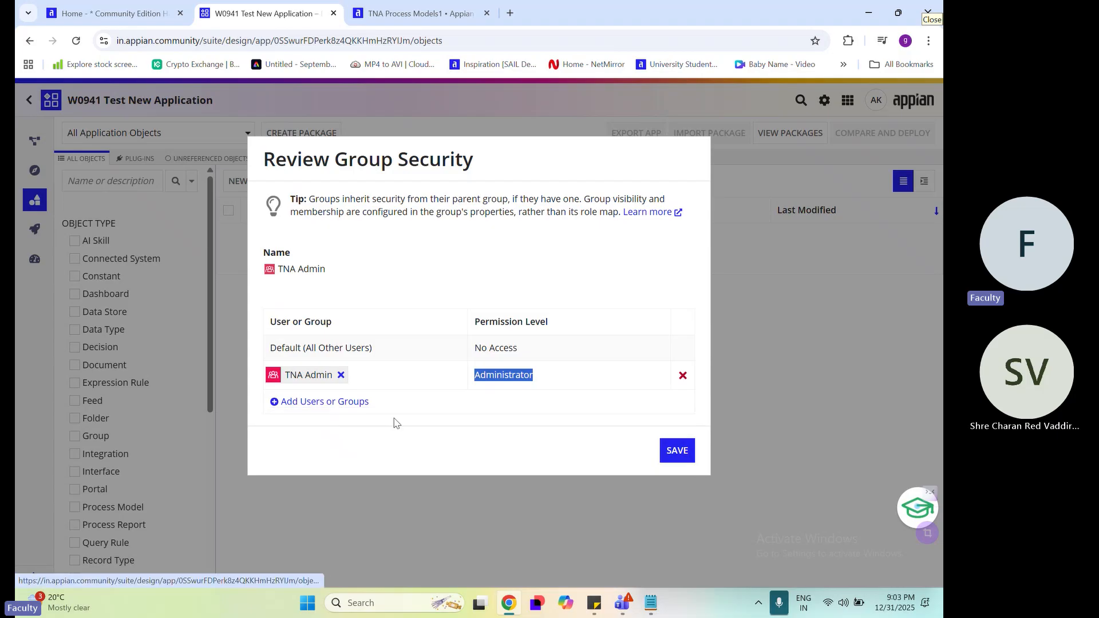
Show how further users or groups can be added by inserting three blank security rows, and remove them all
{"action": "left_click", "coordinate": [343, 402]}
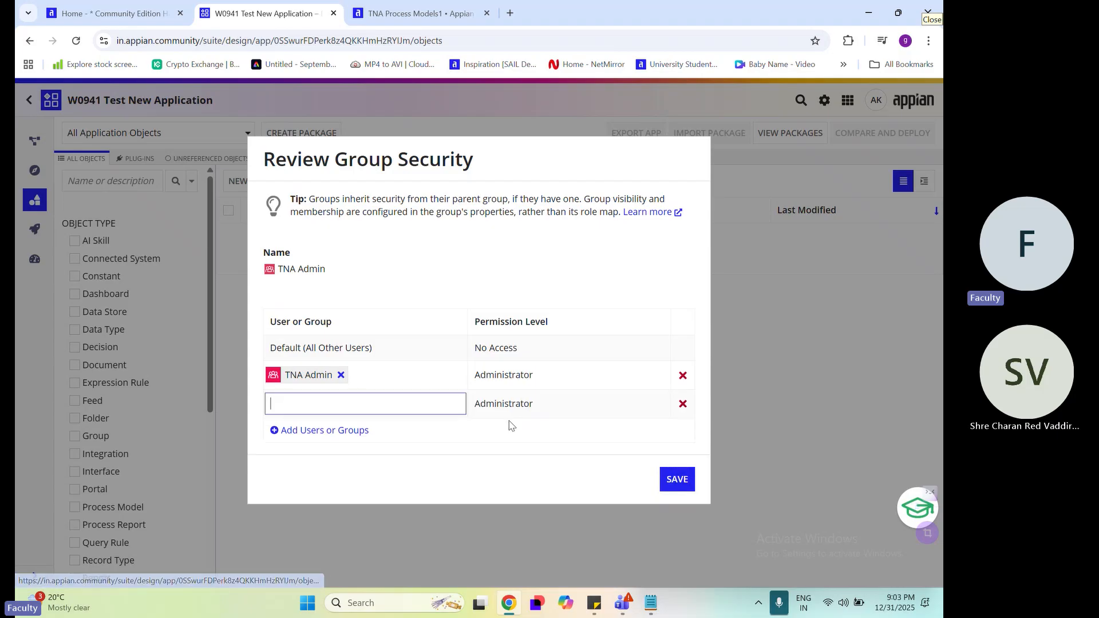
{"action": "left_click", "coordinate": [312, 431]}
{"action": "left_click", "coordinate": [335, 461]}
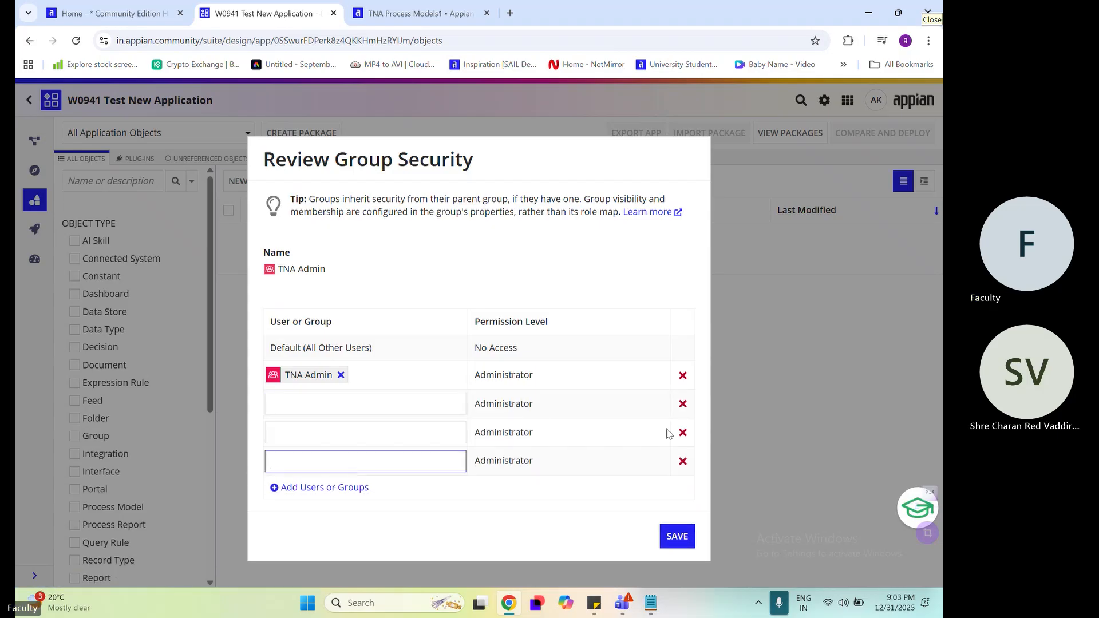
{"action": "left_click", "coordinate": [687, 406]}
{"action": "left_click", "coordinate": [685, 409]}
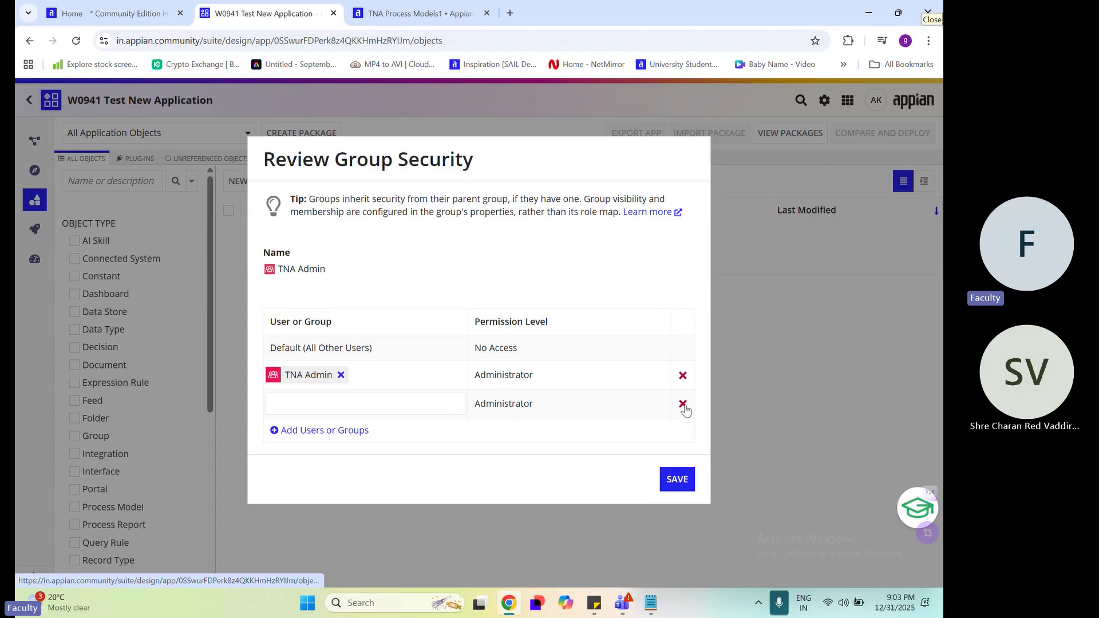
{"action": "left_click", "coordinate": [685, 408]}
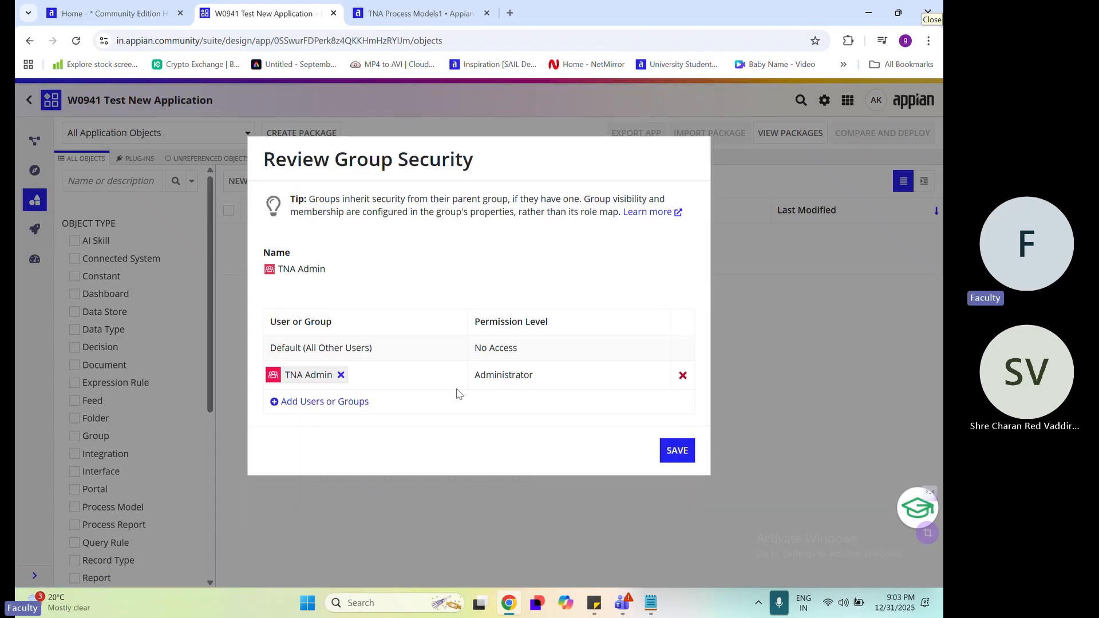
Save the TNA Admin group's security settings
{"action": "left_click", "coordinate": [683, 458]}
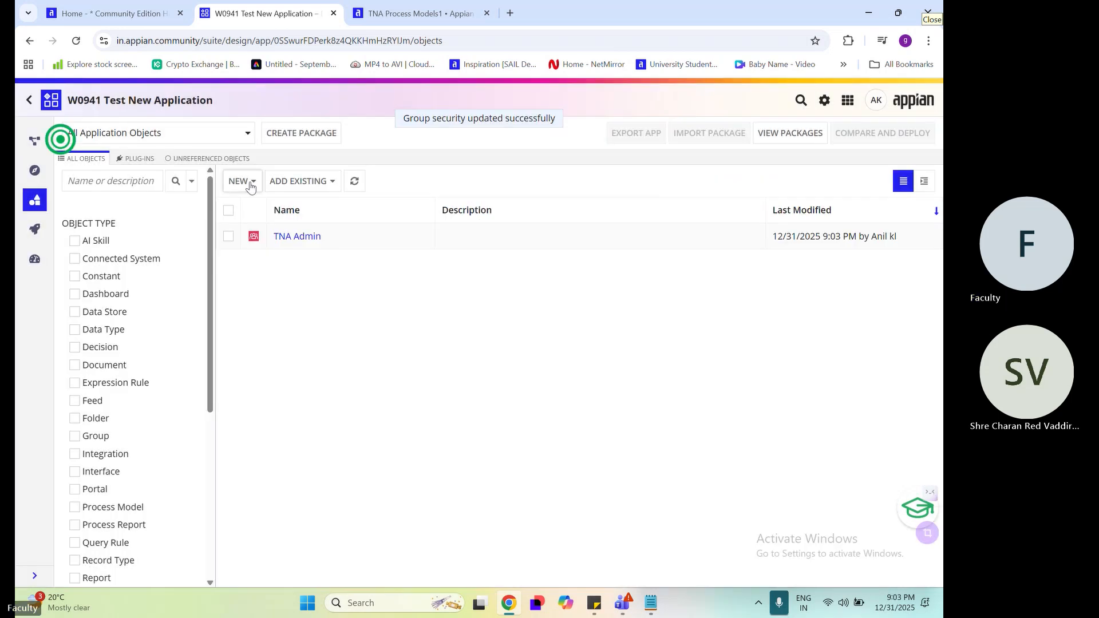
Start another new group in the application and name it TNA All Users
{"action": "left_click", "coordinate": [250, 181]}
{"action": "scroll", "coordinate": [292, 423], "scroll_direction": "down", "scroll_amount": 3}
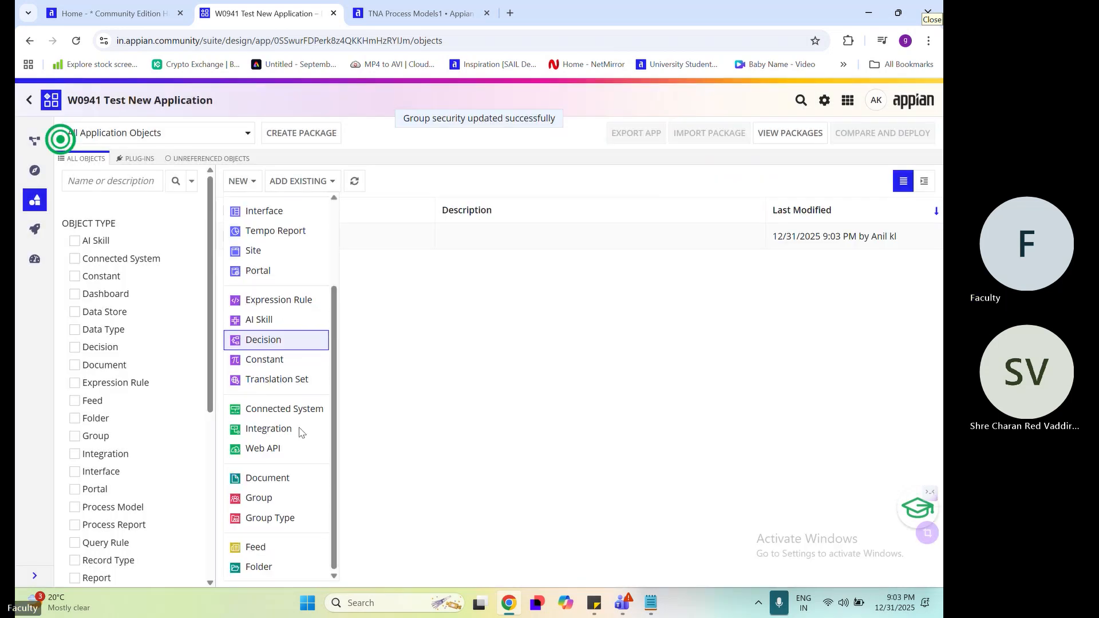
{"action": "left_click", "coordinate": [274, 499]}
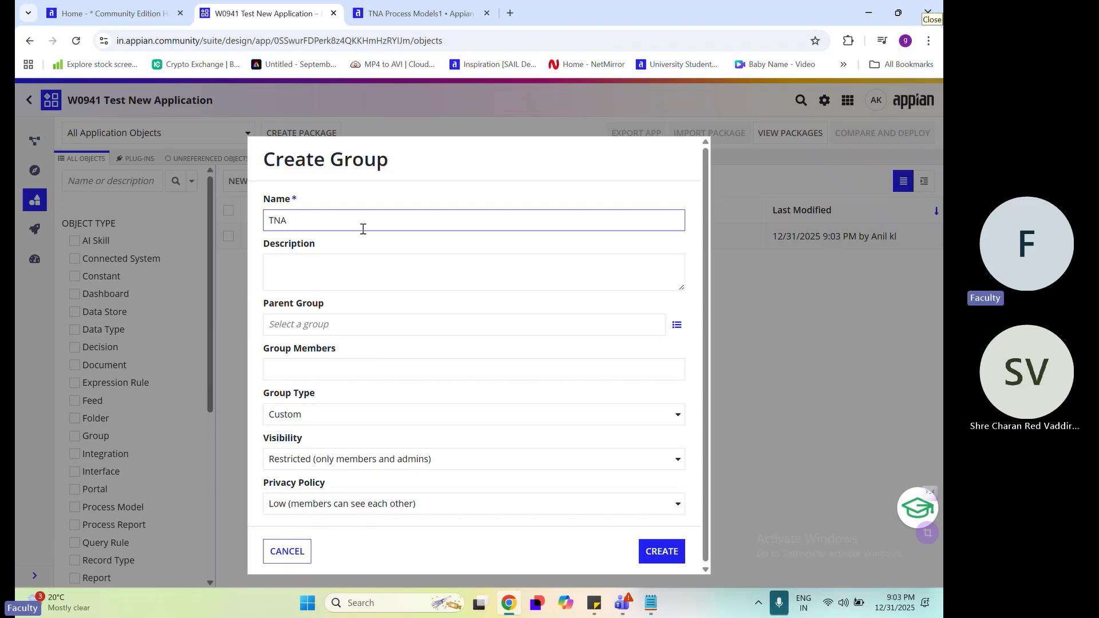
{"action": "type", "text": "A"}
{"action": "type", "text": "ll Usd"}
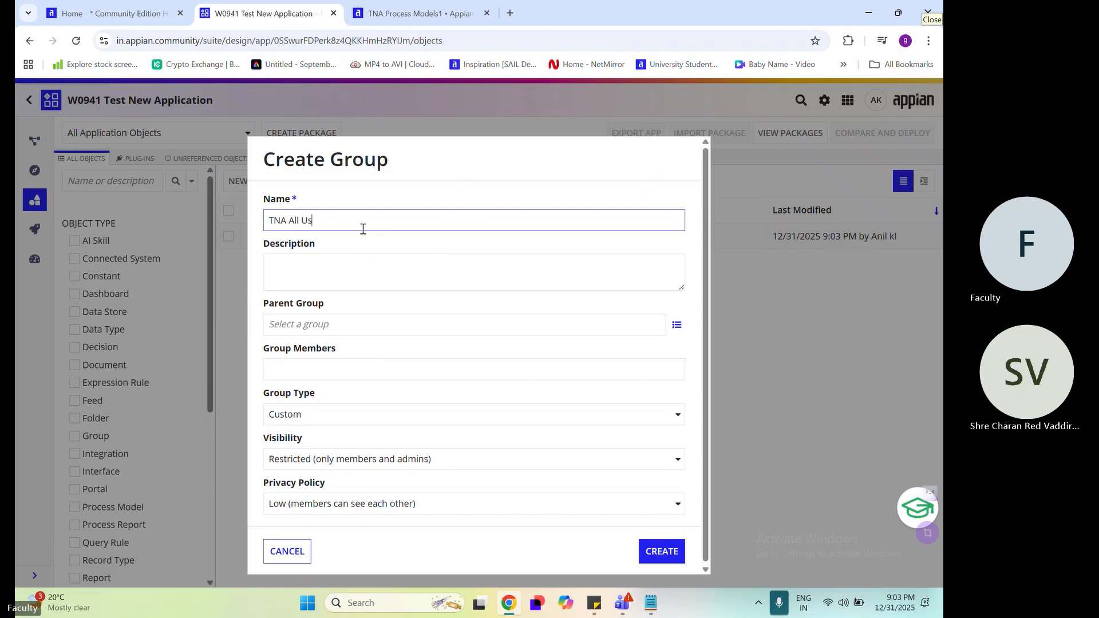
{"action": "left_click", "coordinate": [380, 309]}
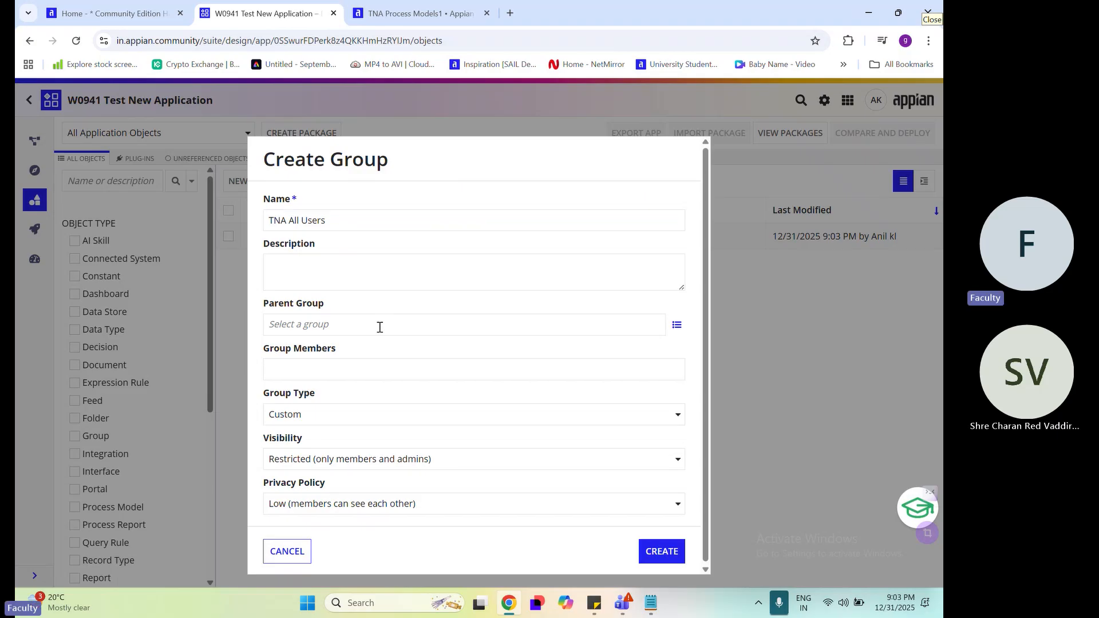
Add the individual user as a member and create the TNA All Users group with the Low privacy policy
{"action": "left_click", "coordinate": [339, 370]}
{"action": "type", "text": "anil"}
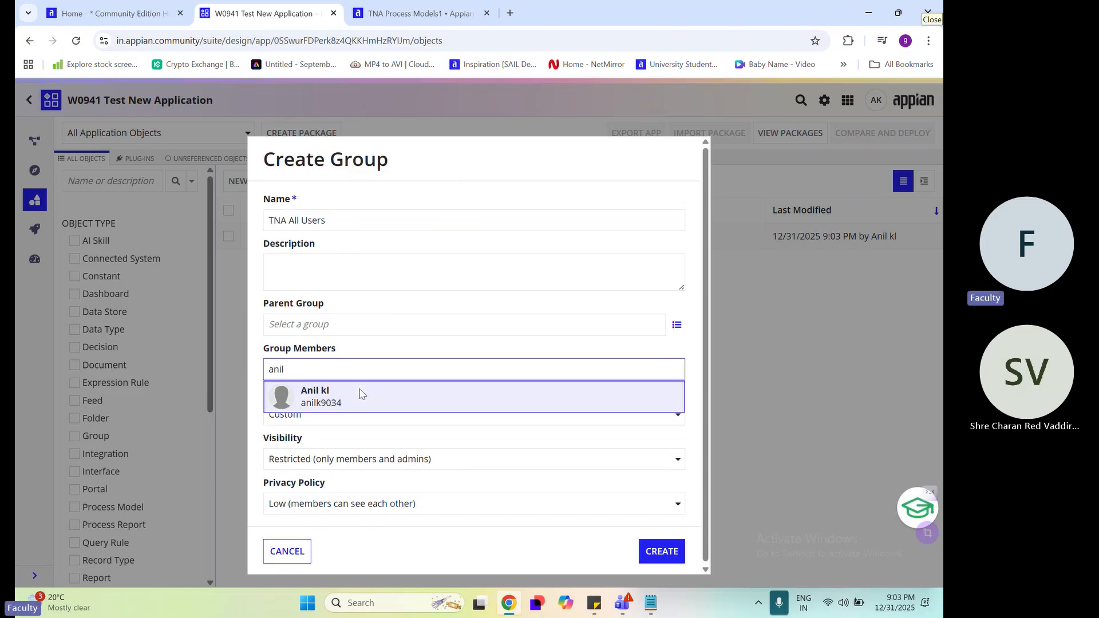
{"action": "left_click", "coordinate": [364, 394]}
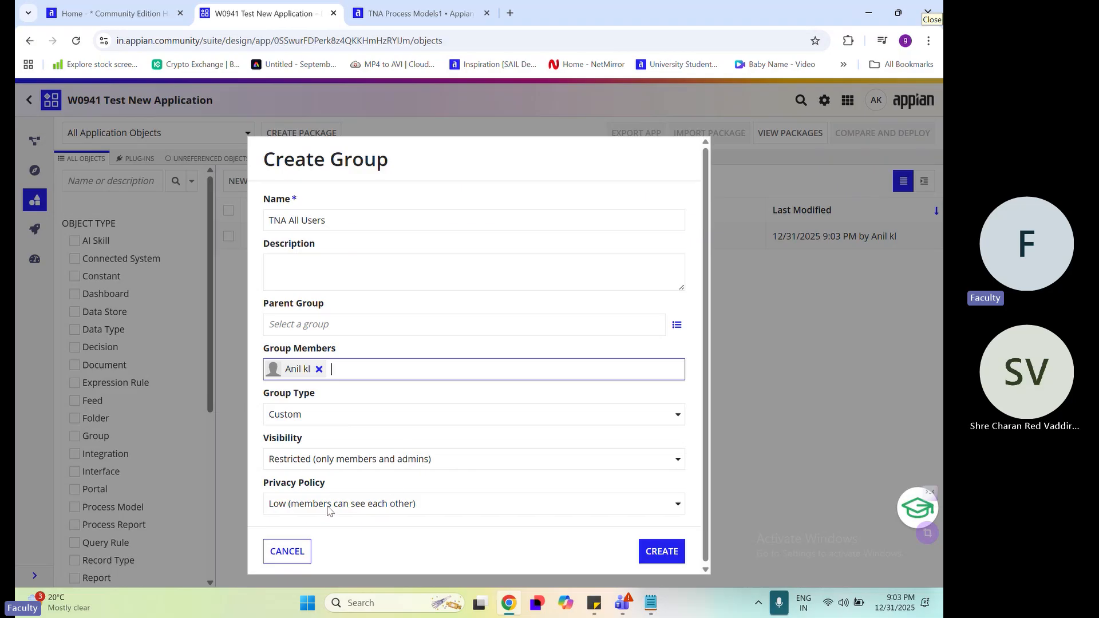
{"action": "left_click", "coordinate": [435, 513]}
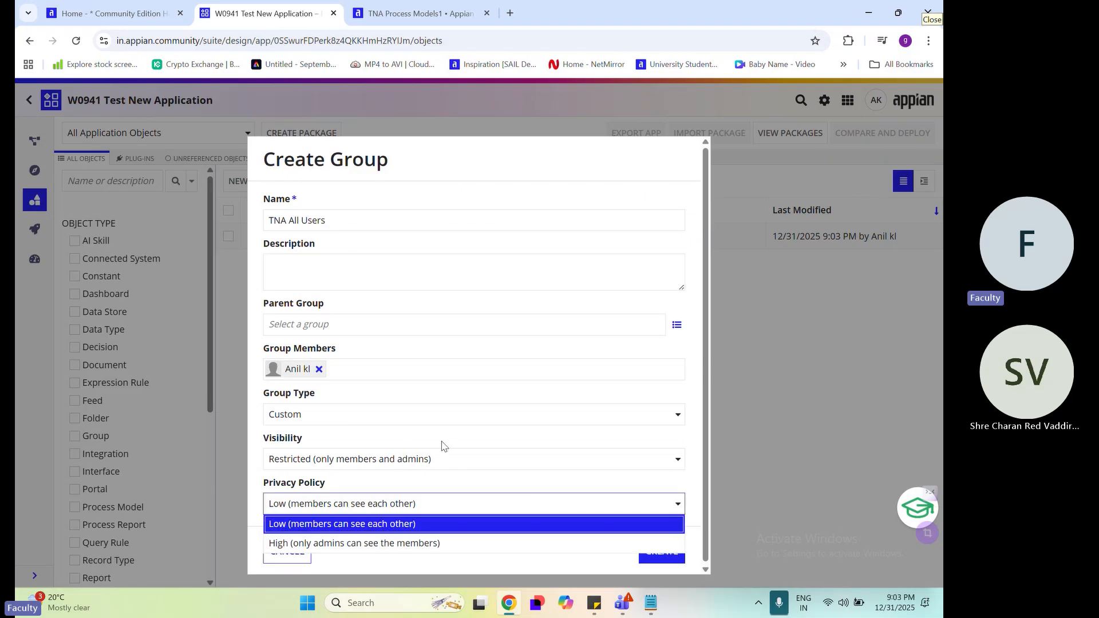
{"action": "left_click", "coordinate": [550, 482]}
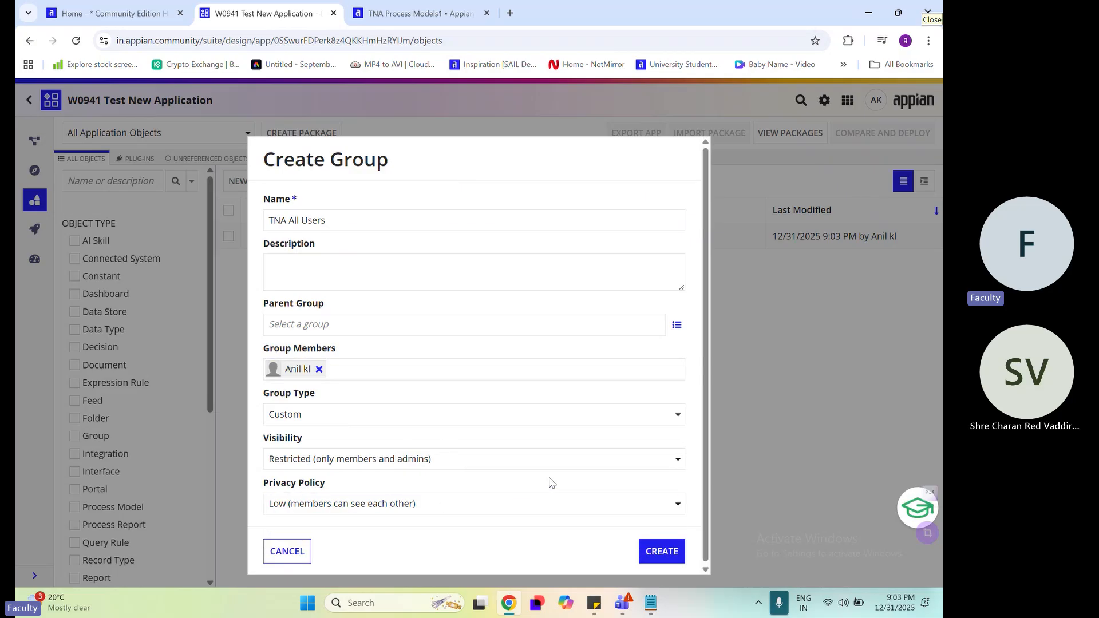
{"action": "left_click", "coordinate": [661, 550]}
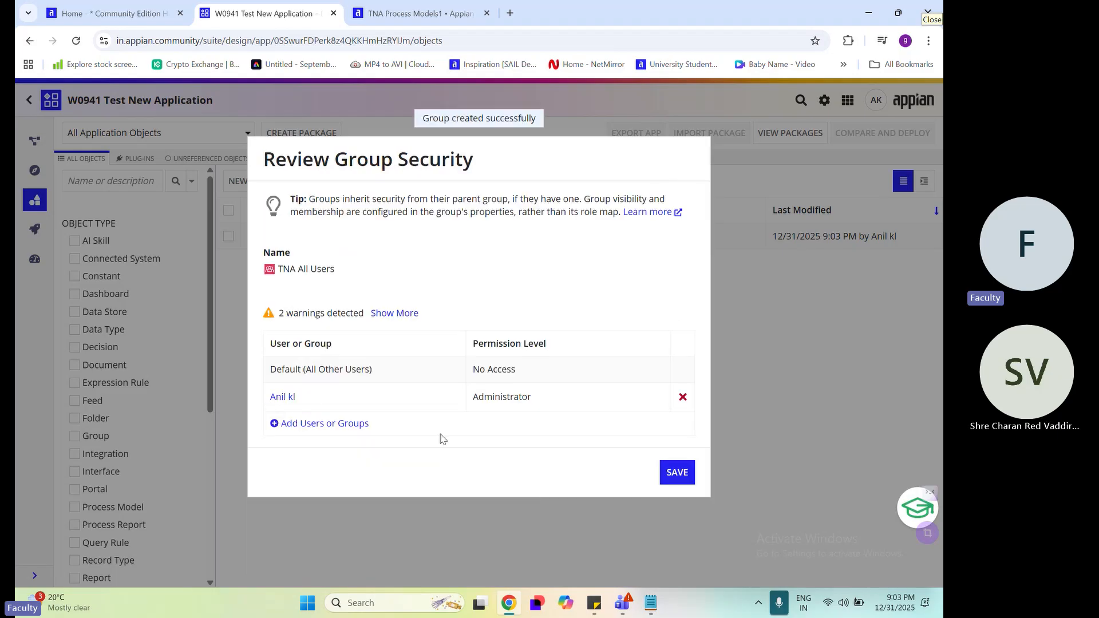
Replace the individual user with the TNA Admin group as Administrator in the TNA All Users group's security, and save it
{"action": "left_click", "coordinate": [344, 424]}
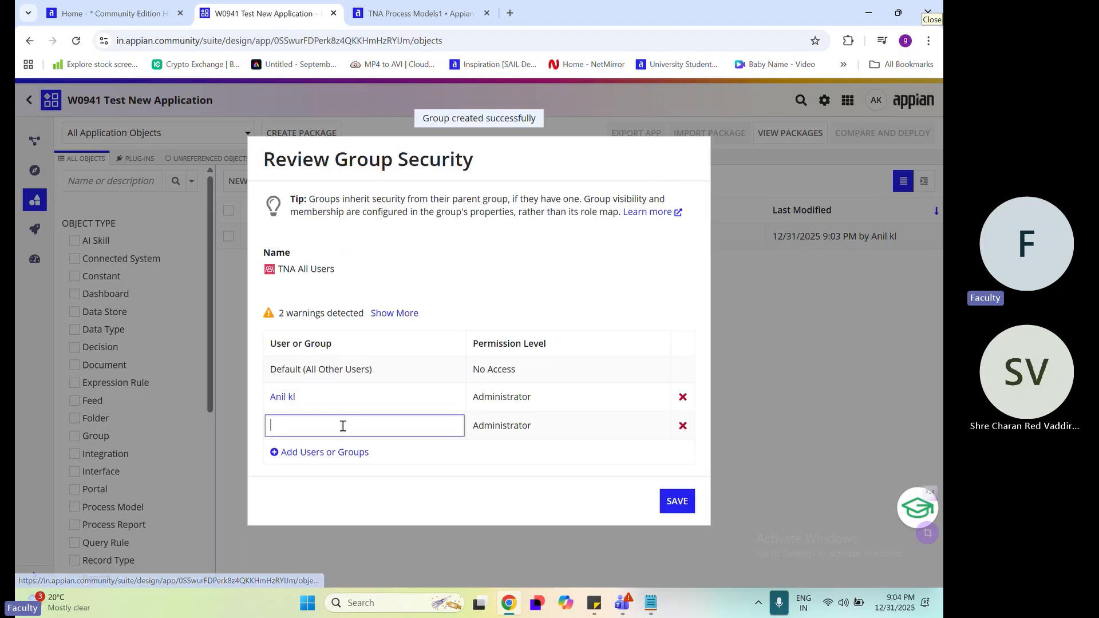
{"action": "type", "text": "t"}
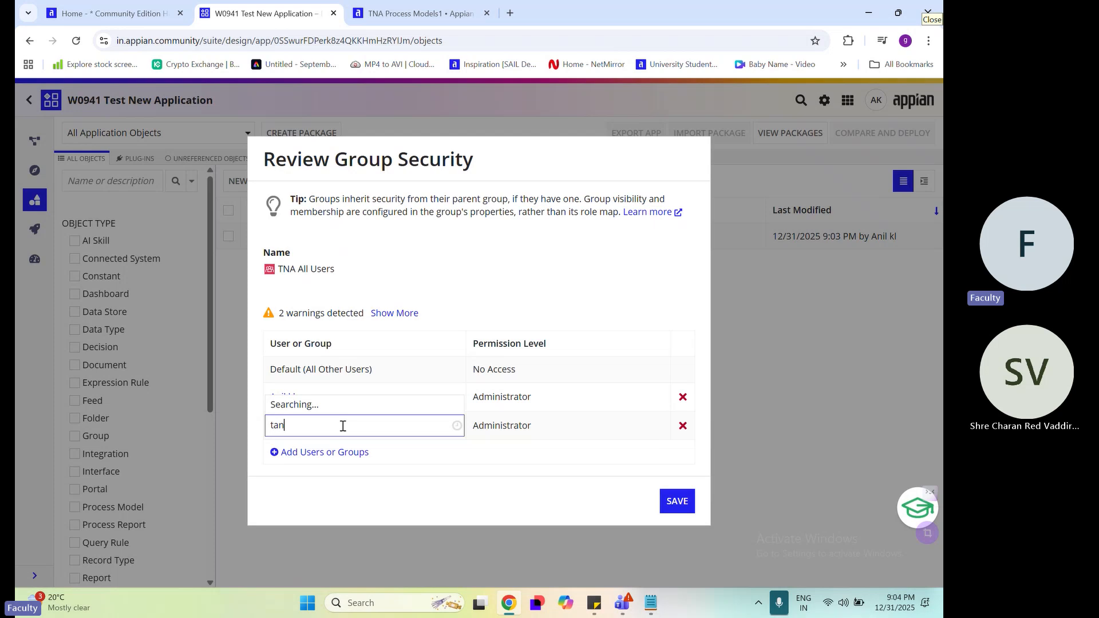
{"action": "type", "text": "an"}
{"action": "key", "text": "BackSpace"}
{"action": "key", "text": "BackSpace"}
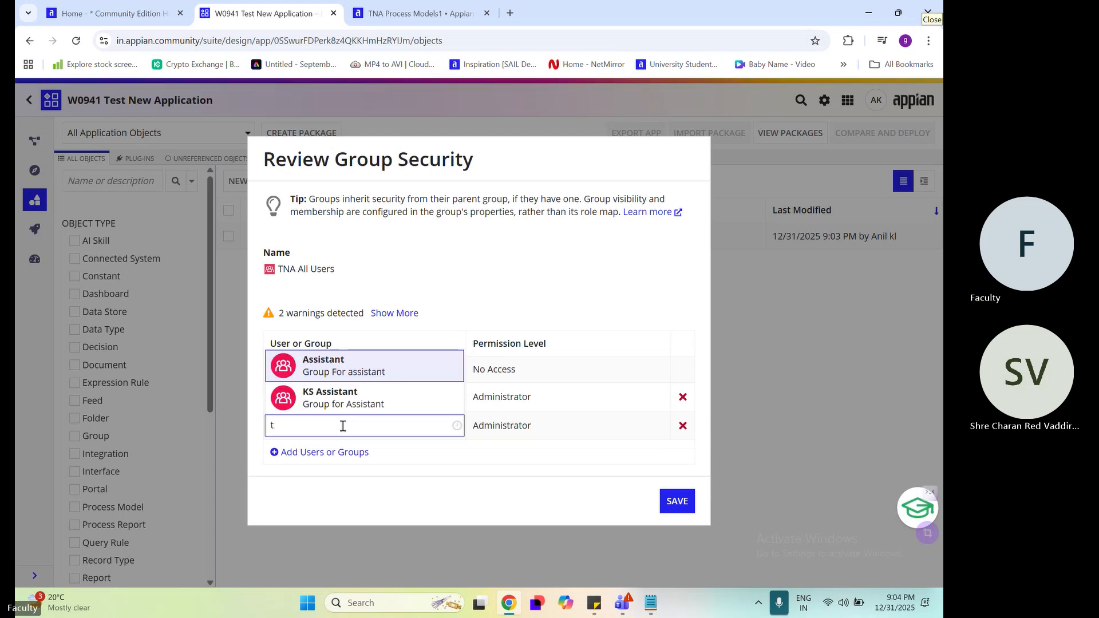
{"action": "type", "text": "na"}
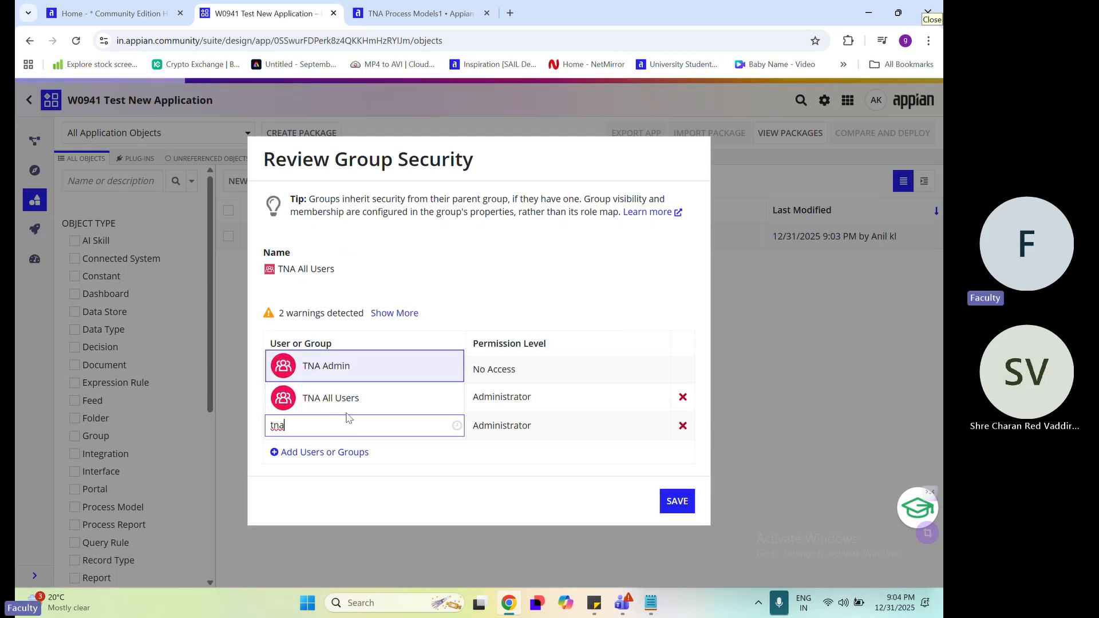
{"action": "left_click", "coordinate": [321, 363]}
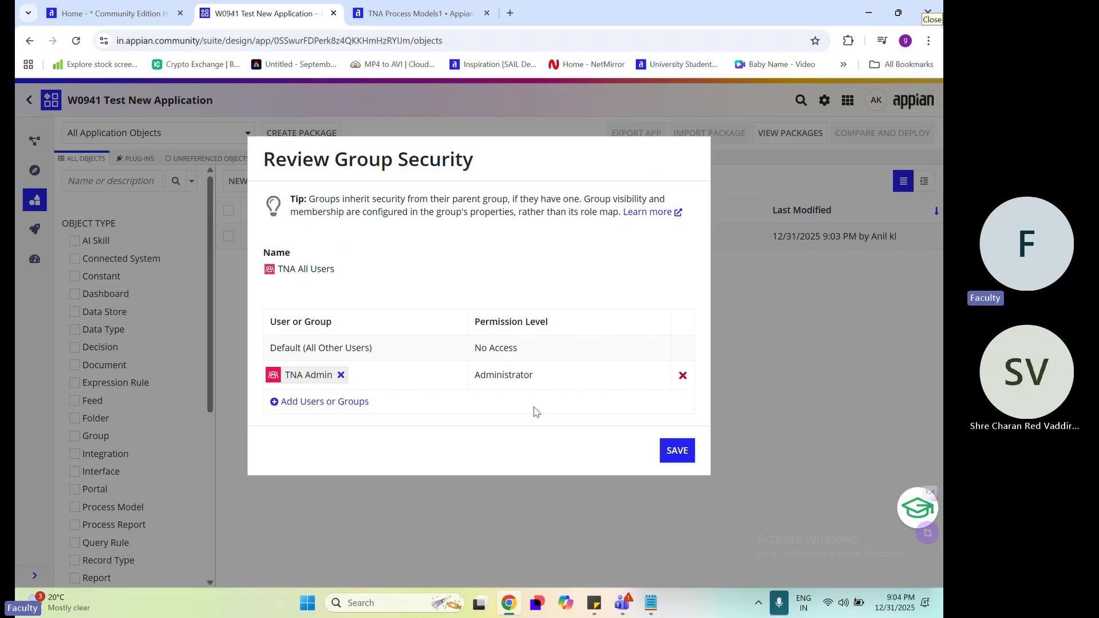
{"action": "left_click", "coordinate": [404, 406]}
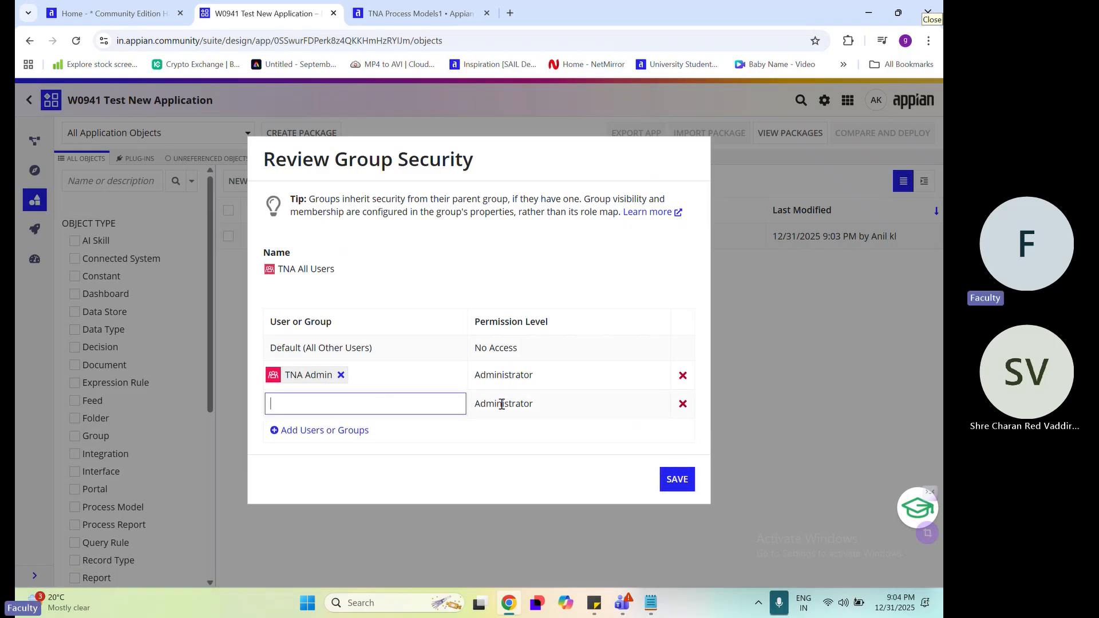
{"action": "left_click", "coordinate": [683, 403]}
{"action": "left_click", "coordinate": [676, 455]}
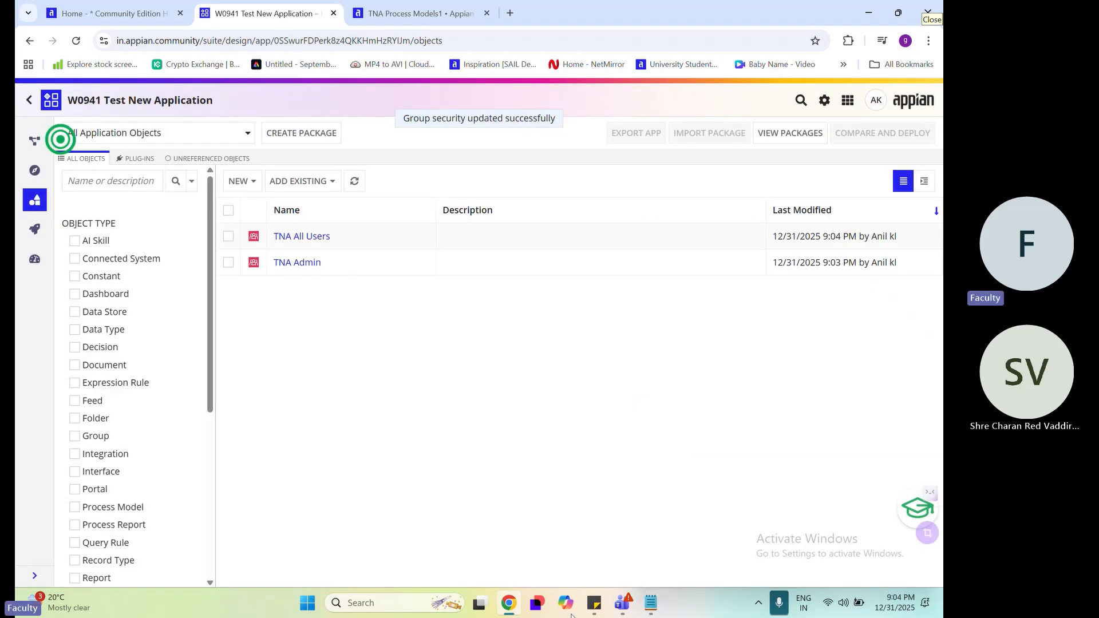
Switch to Notepad to review the planned groups and the list of planned folders, and return to the application
{"action": "left_click", "coordinate": [652, 605]}
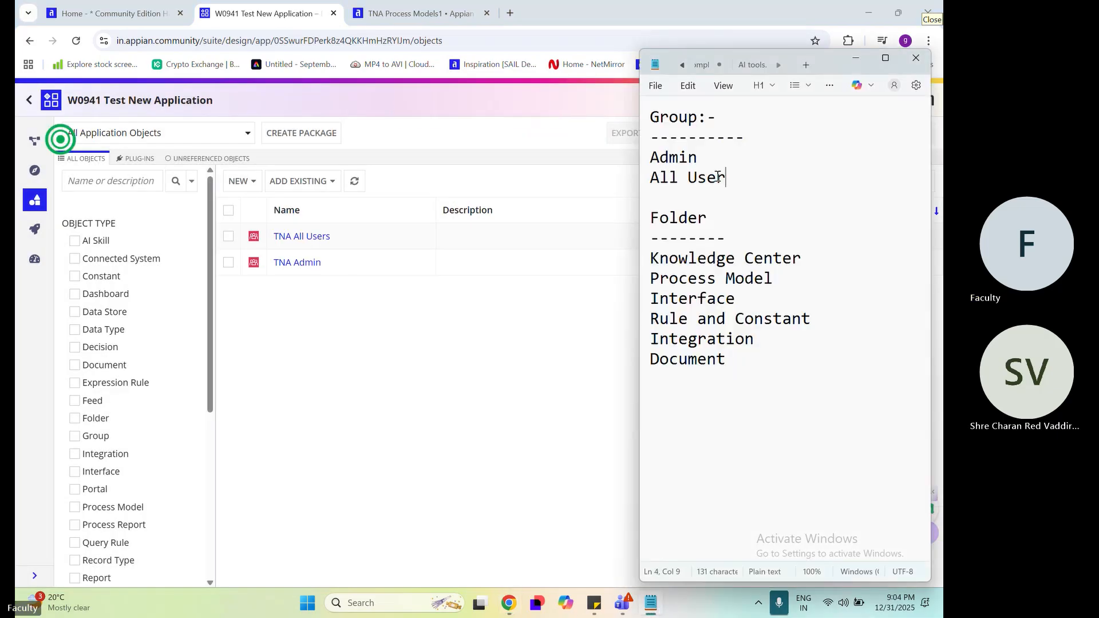
{"action": "left_click_drag", "start_coordinate": [721, 174], "coordinate": [650, 158]}
{"action": "left_click", "coordinate": [660, 262]}
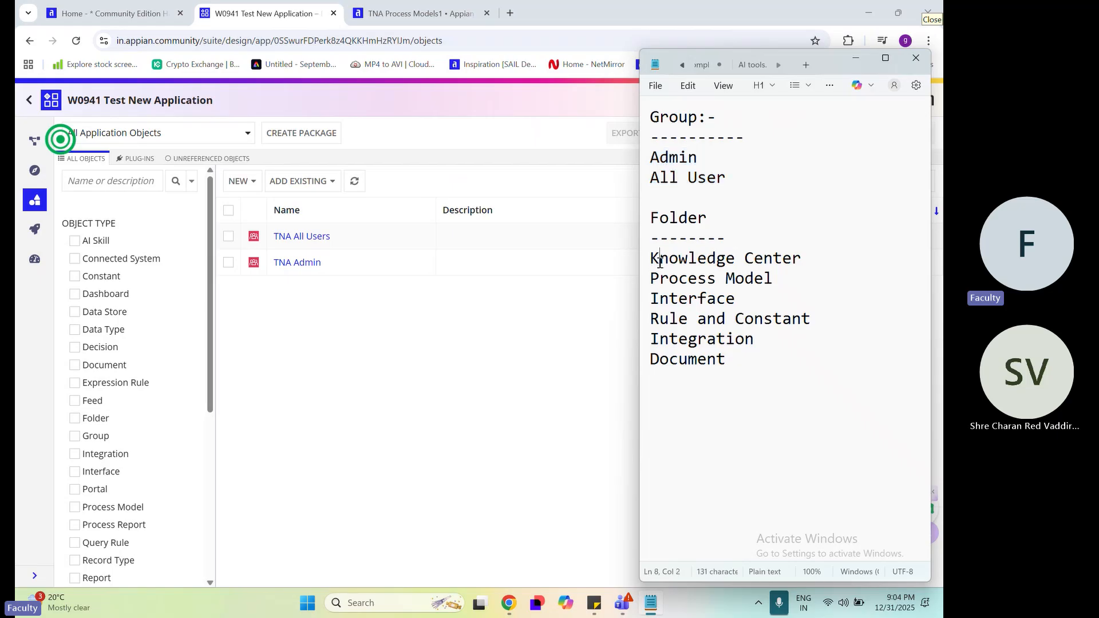
{"action": "left_click_drag", "start_coordinate": [650, 260], "coordinate": [727, 361]}
{"action": "left_click", "coordinate": [409, 361]}
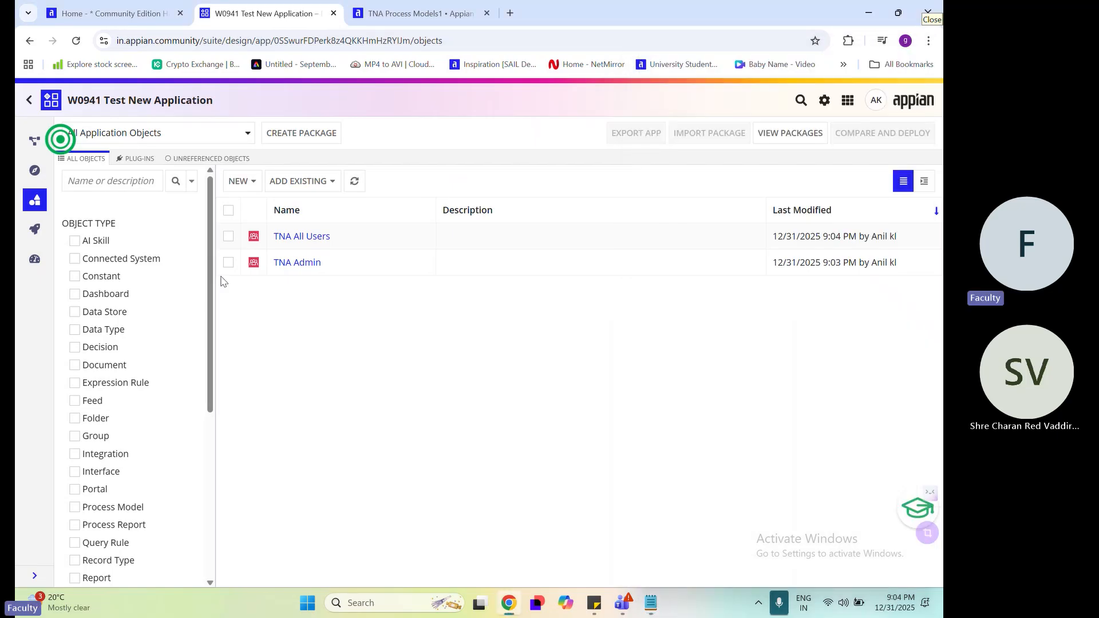
Start creating a new folder in W0941 Test New Application
{"action": "left_click", "coordinate": [238, 180]}
{"action": "scroll", "coordinate": [291, 391], "scroll_direction": "down", "scroll_amount": 3}
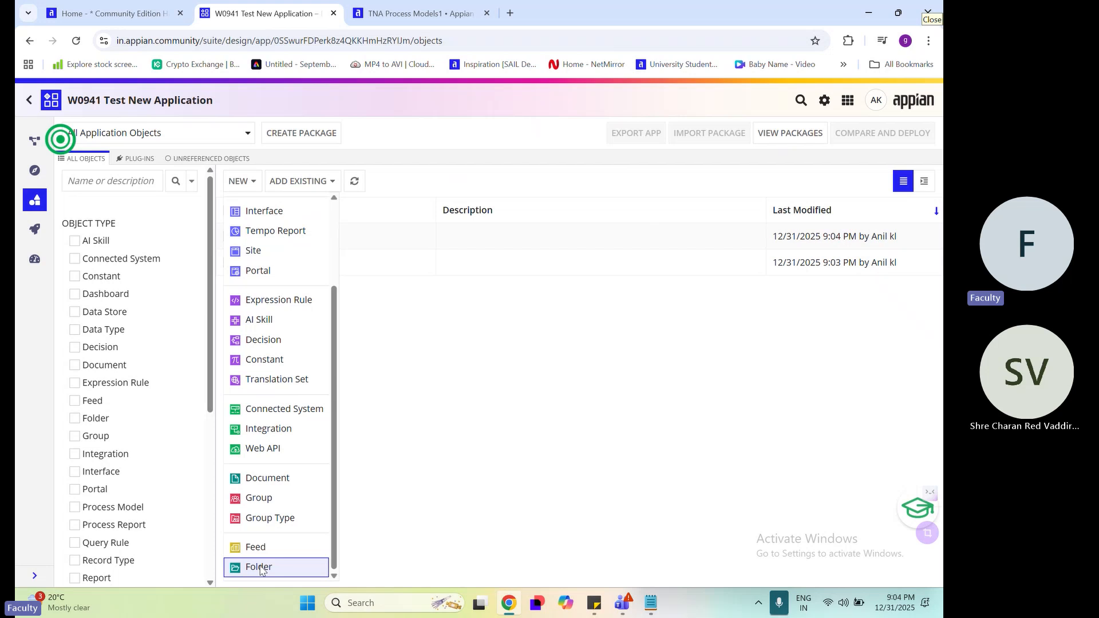
{"action": "left_click", "coordinate": [260, 567]}
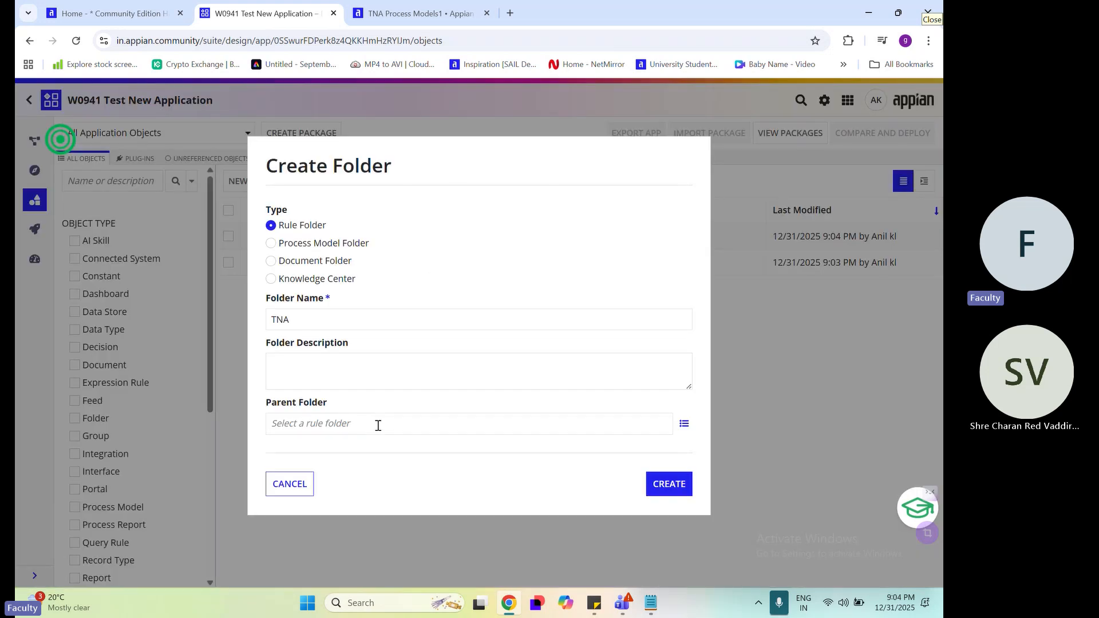
{"action": "left_click_drag", "start_coordinate": [253, 167], "coordinate": [393, 172]}
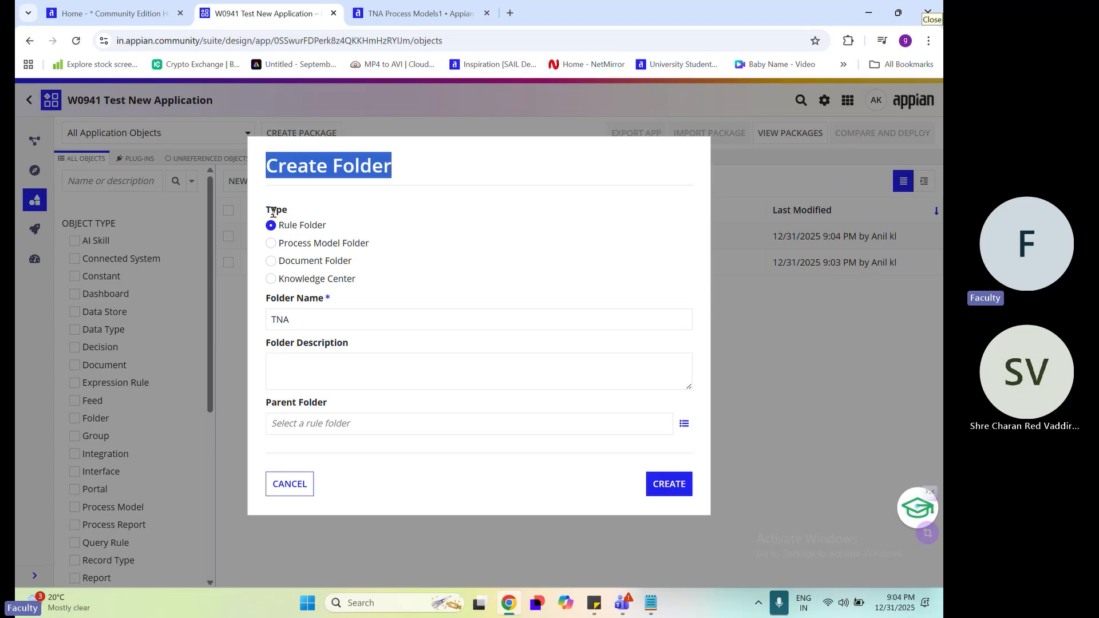
{"action": "left_click_drag", "start_coordinate": [267, 211], "coordinate": [288, 212]}
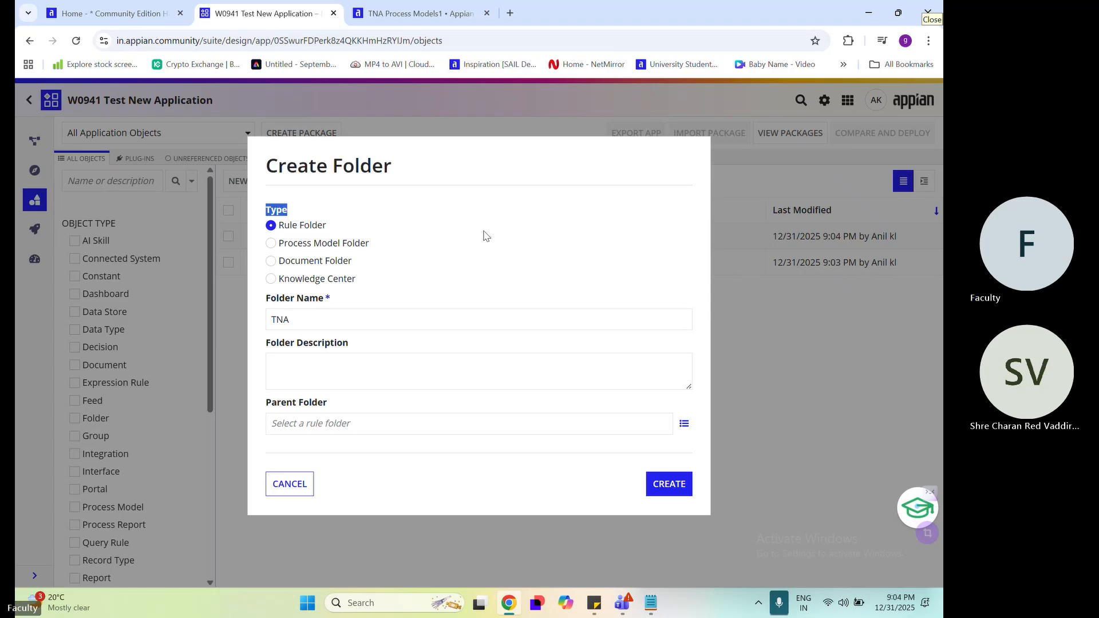
Check the planned folder names in Notepad, from Knowledge Center through Document, against the available folder types
{"action": "left_click", "coordinate": [651, 603]}
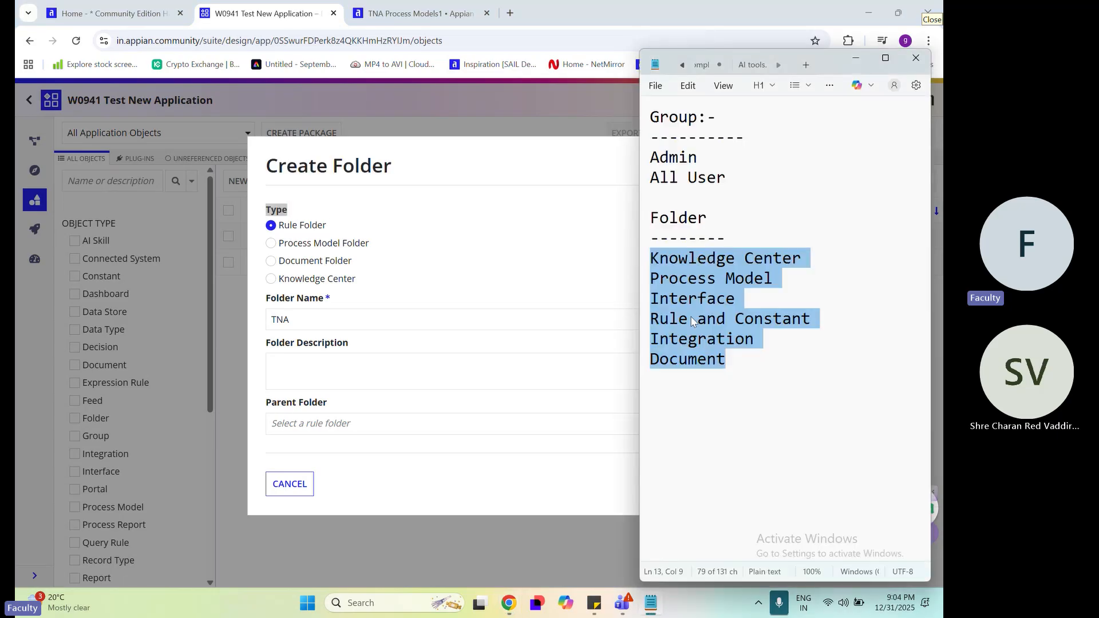
{"action": "left_click", "coordinate": [689, 279]}
{"action": "left_click", "coordinate": [689, 299]}
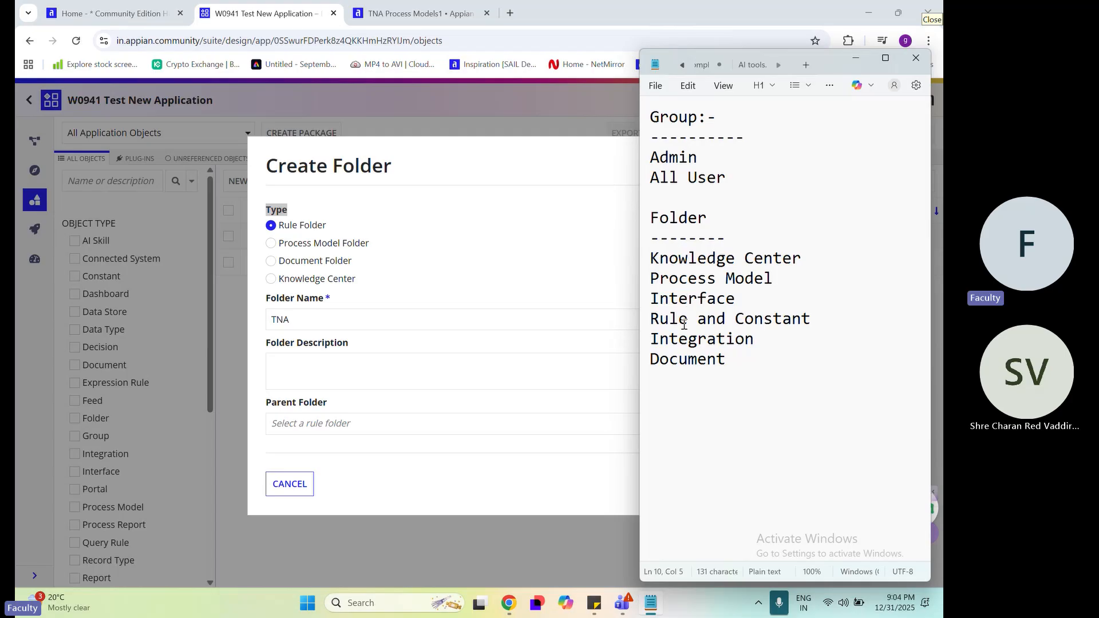
{"action": "left_click", "coordinate": [681, 322]}
{"action": "left_click", "coordinate": [679, 339]}
{"action": "left_click_drag", "start_coordinate": [650, 257], "coordinate": [720, 359]}
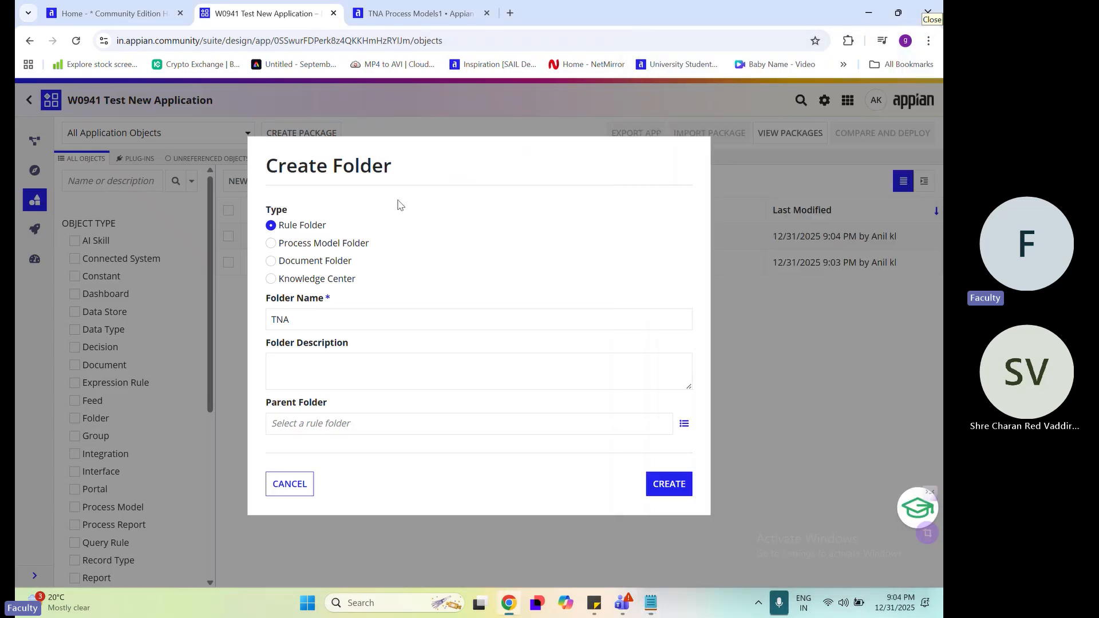
Set the folder type to Knowledge Center, name it TNA Knowledge Center, and create it without a description or parent community
{"action": "left_click", "coordinate": [399, 207]}
{"action": "left_click_drag", "start_coordinate": [265, 209], "coordinate": [293, 213]}
{"action": "left_click", "coordinate": [312, 280]}
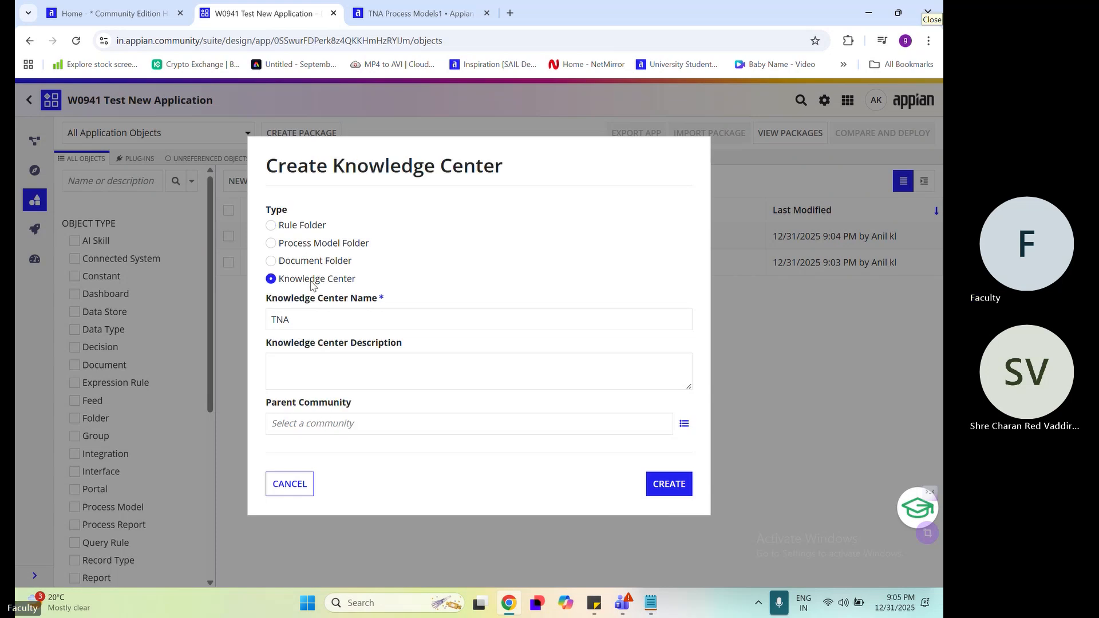
{"action": "left_click", "coordinate": [328, 320]}
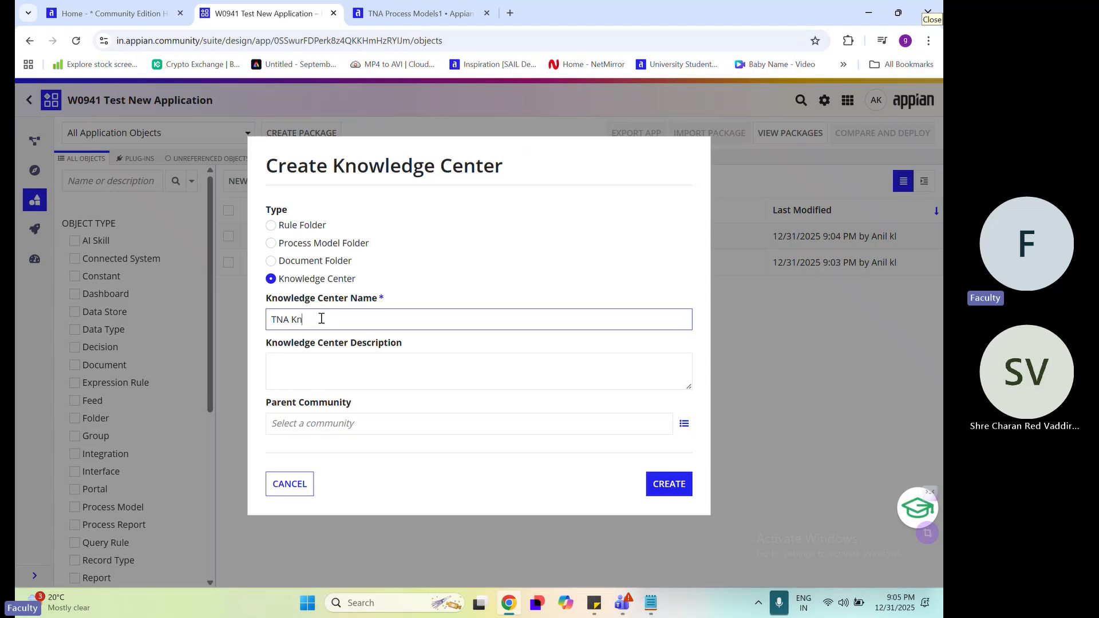
{"action": "type", "text": "Knowledge "}
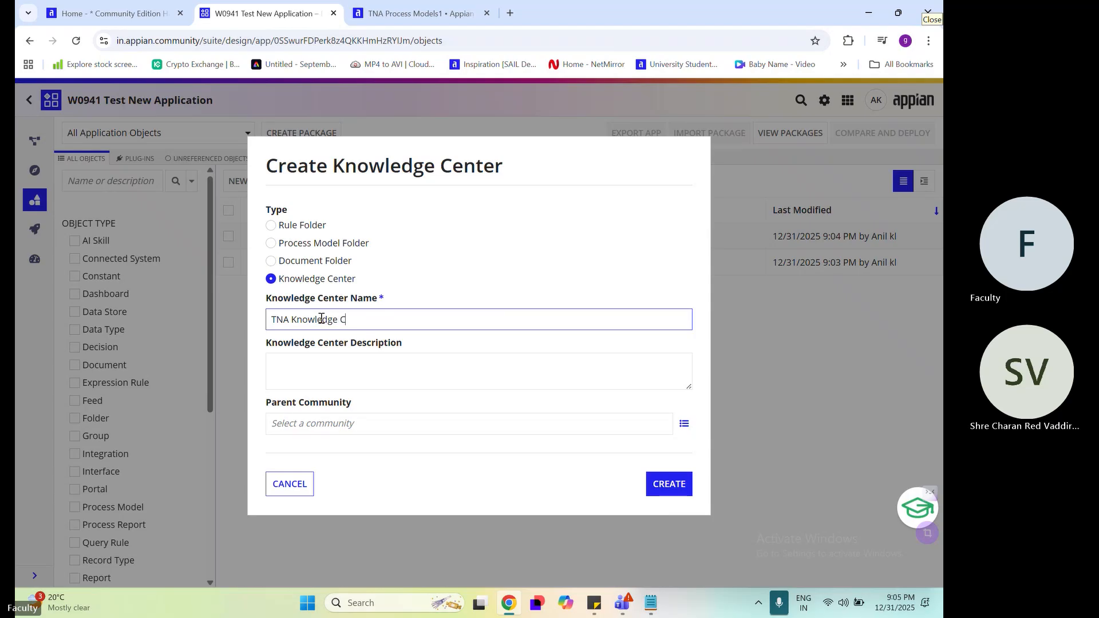
{"action": "type", "text": "Center"}
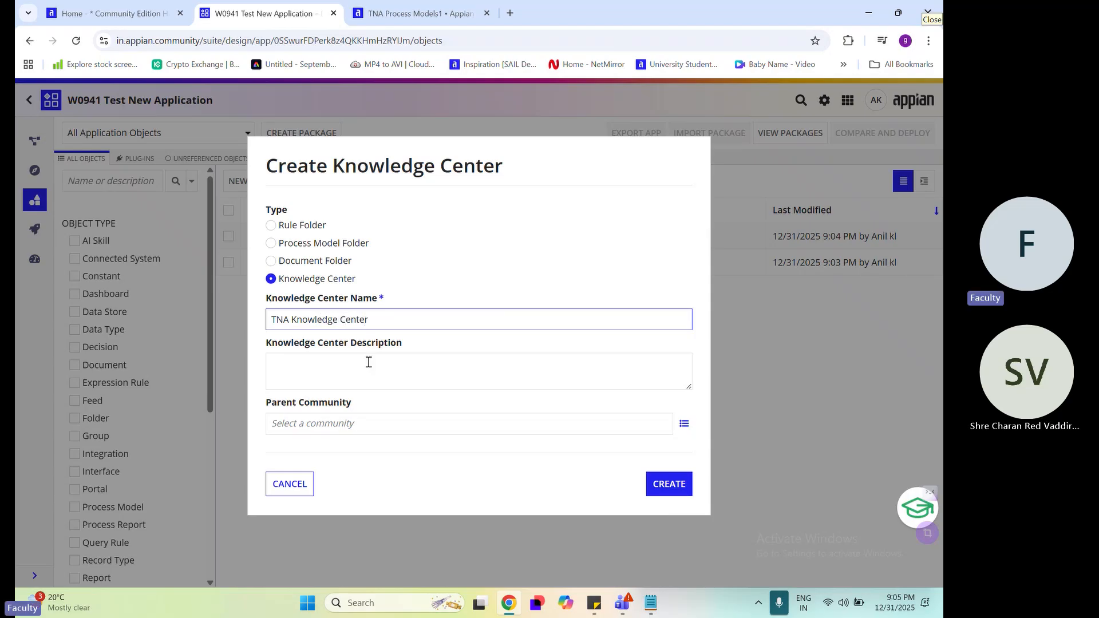
{"action": "left_click", "coordinate": [373, 364]}
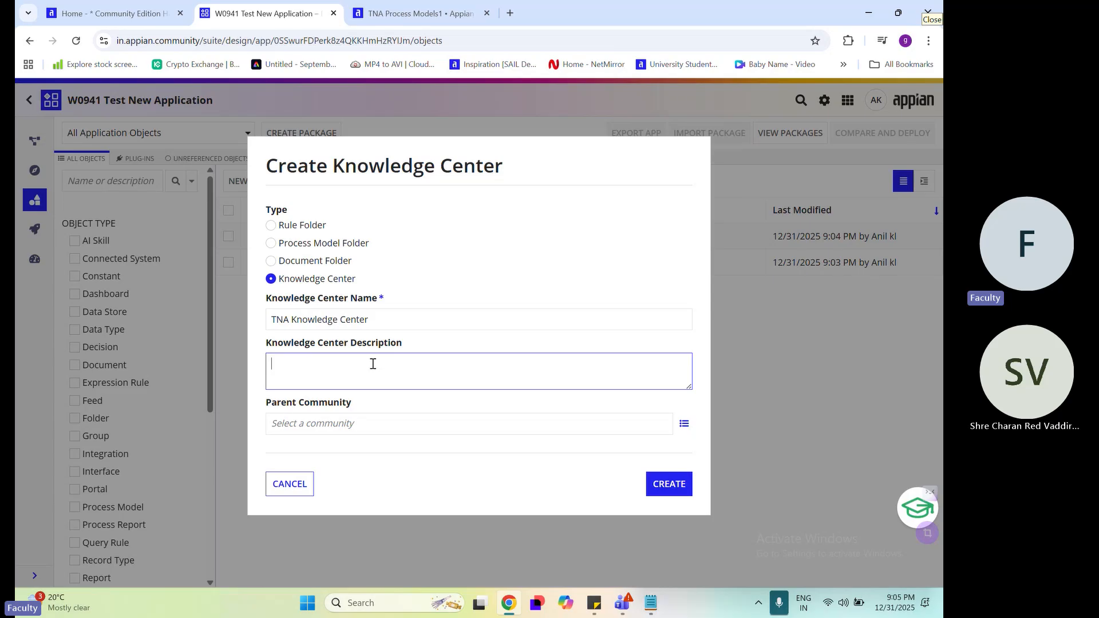
{"action": "left_click", "coordinate": [528, 481]}
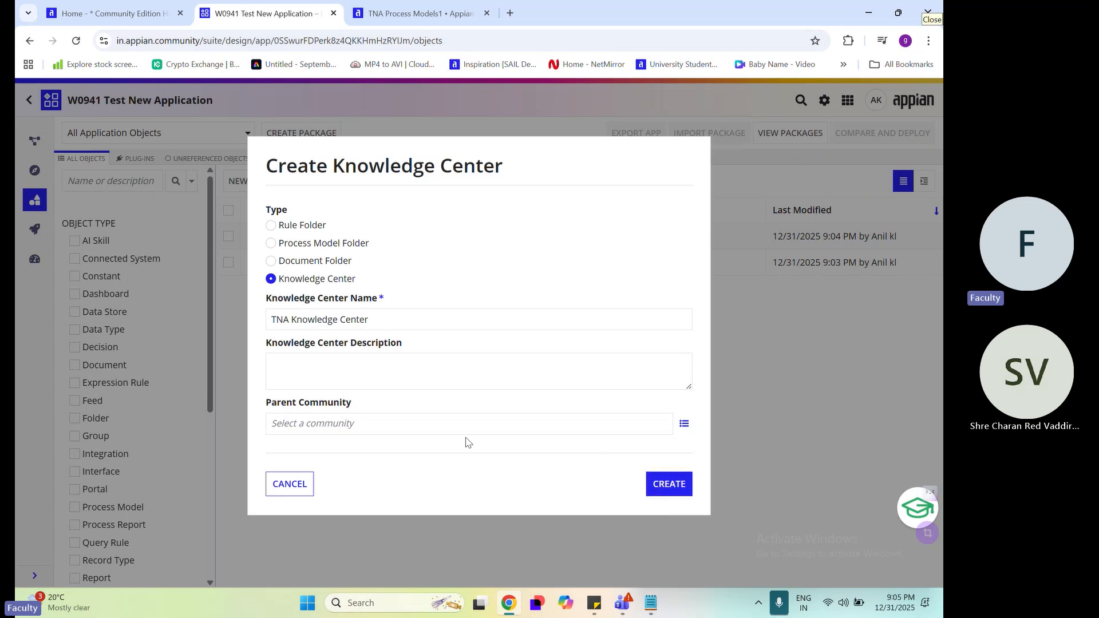
{"action": "left_click", "coordinate": [671, 493]}
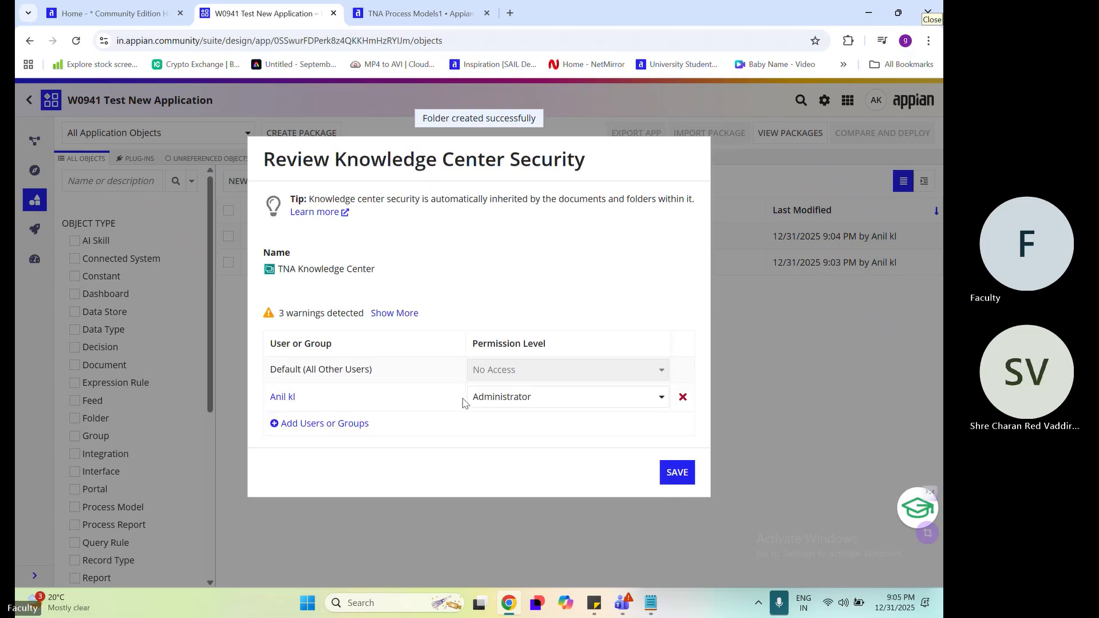
Add two blank user-or-group rows to the TNA Knowledge Center security and remove the individual user's row
{"action": "left_click", "coordinate": [343, 423]}
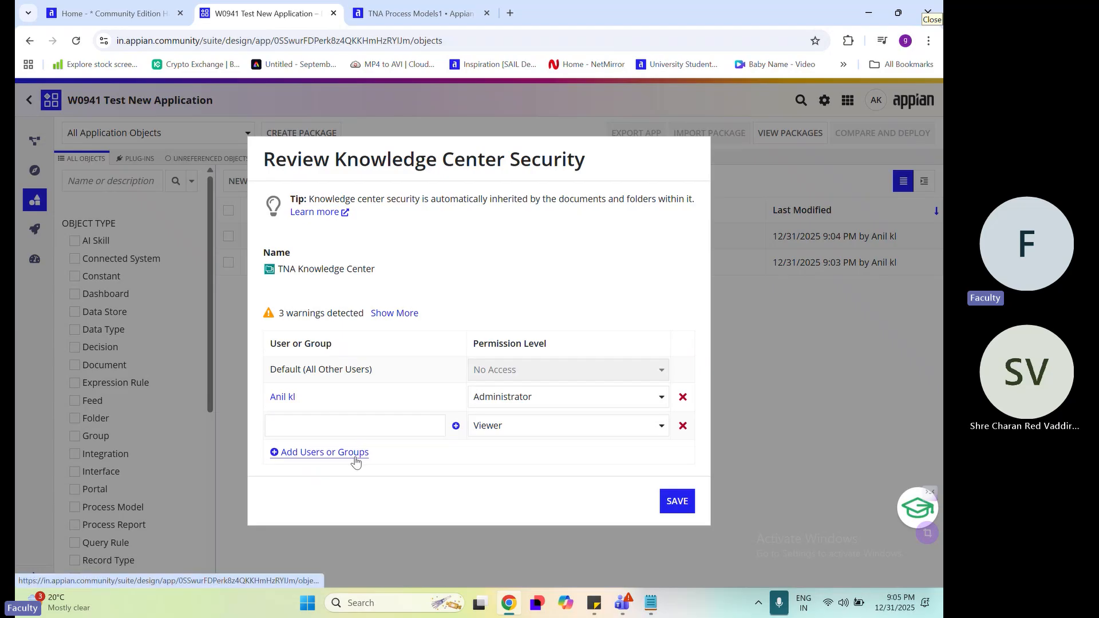
{"action": "left_click", "coordinate": [349, 452]}
{"action": "left_click", "coordinate": [682, 396]}
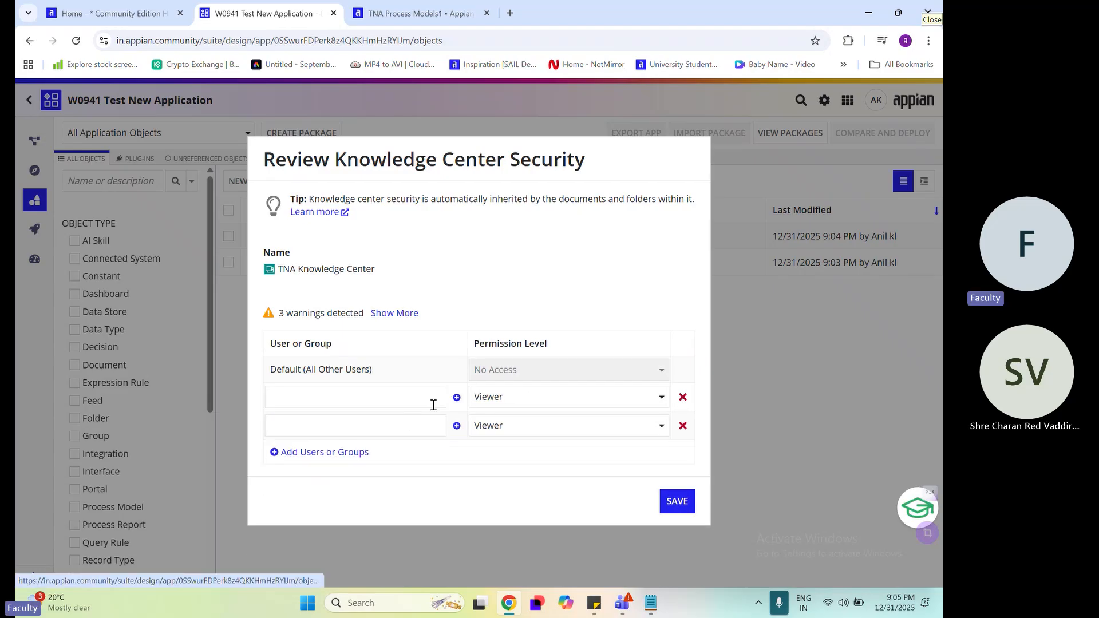
Assign the TNA Admin and TNA All Users groups to the two blank rows of the knowledge center's security
{"action": "left_click", "coordinate": [371, 403]}
{"action": "type", "text": "ta"}
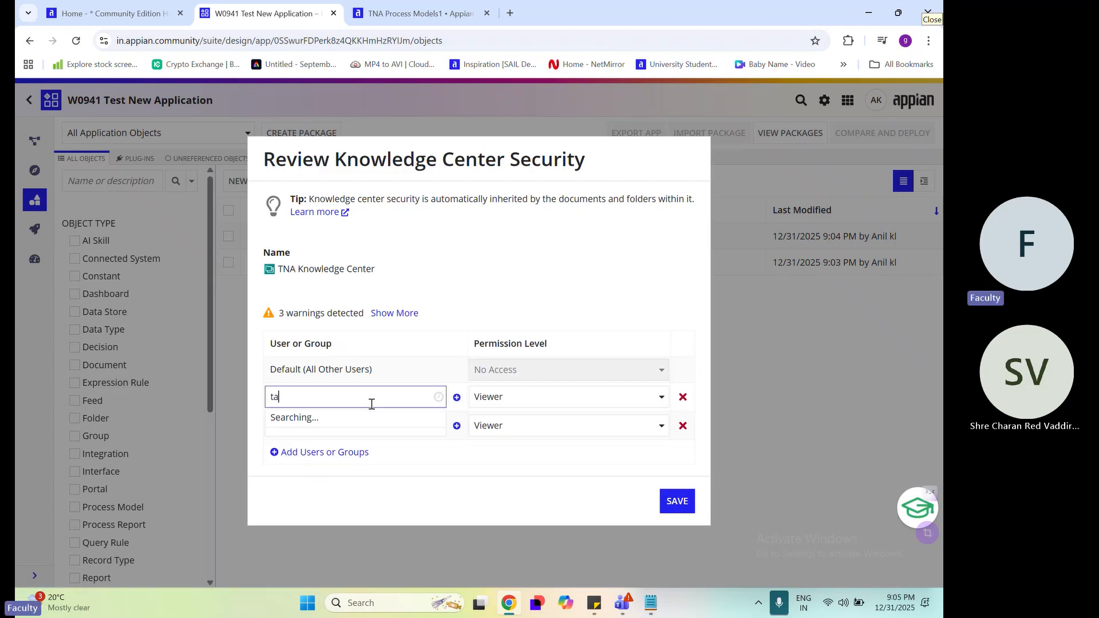
{"action": "type", "text": "n"}
{"action": "key", "text": "BackSpace"}
{"action": "key", "text": "BackSpace"}
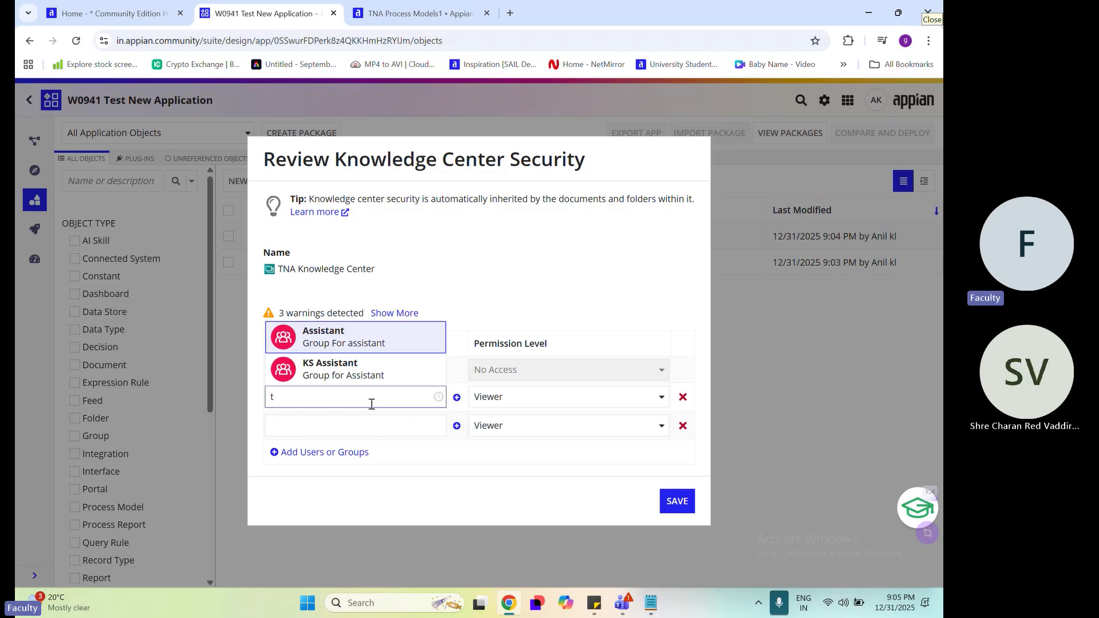
{"action": "type", "text": "na"}
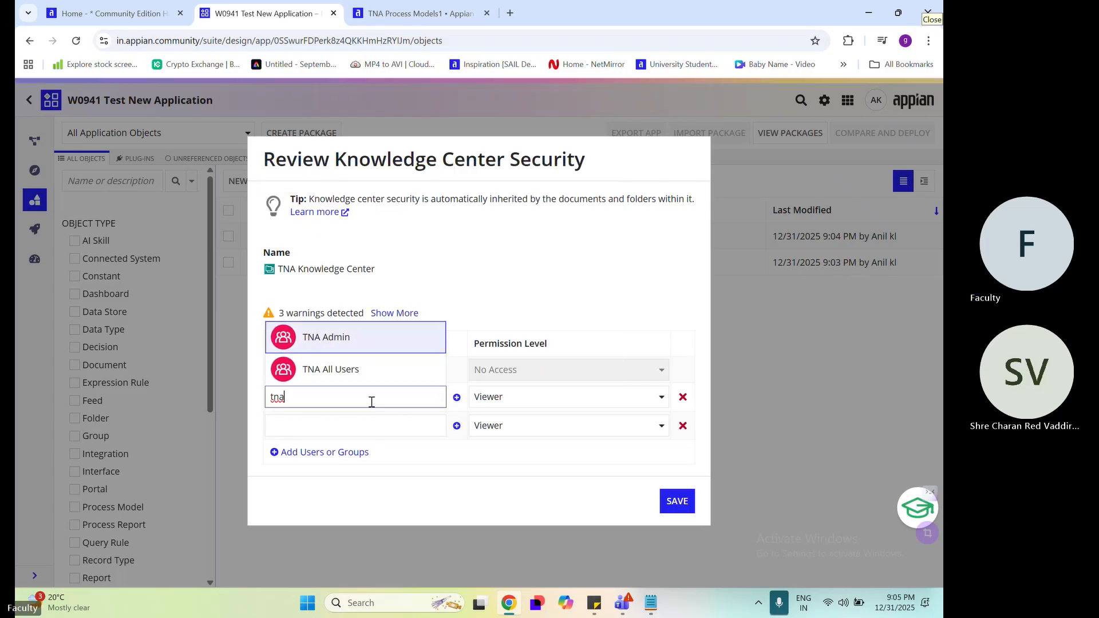
{"action": "left_click", "coordinate": [380, 343]}
{"action": "left_click", "coordinate": [350, 427]}
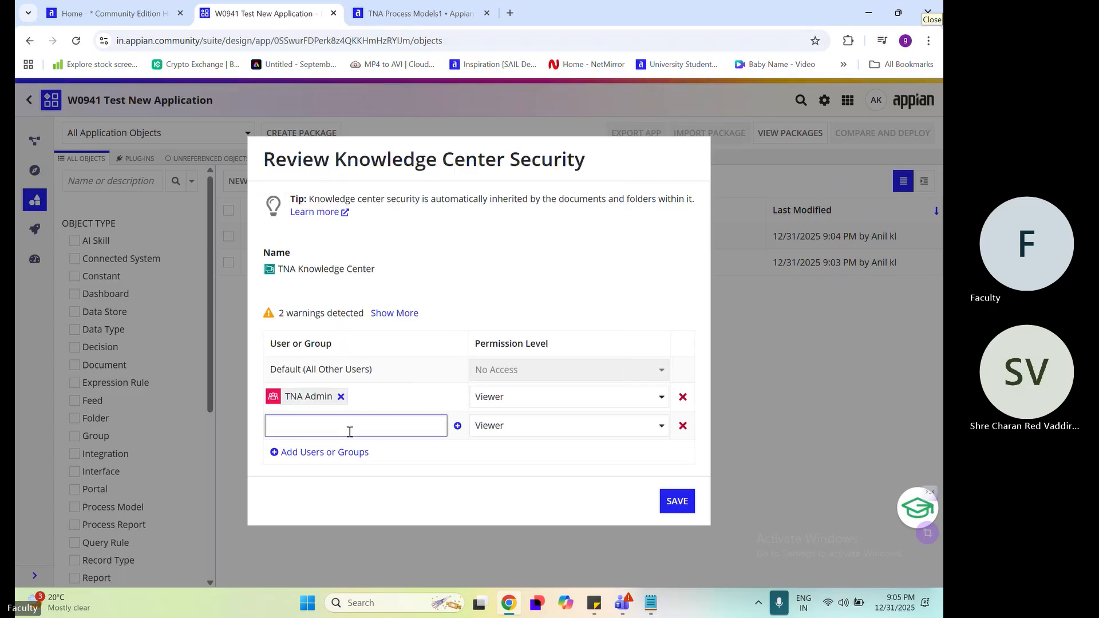
{"action": "type", "text": "tna"}
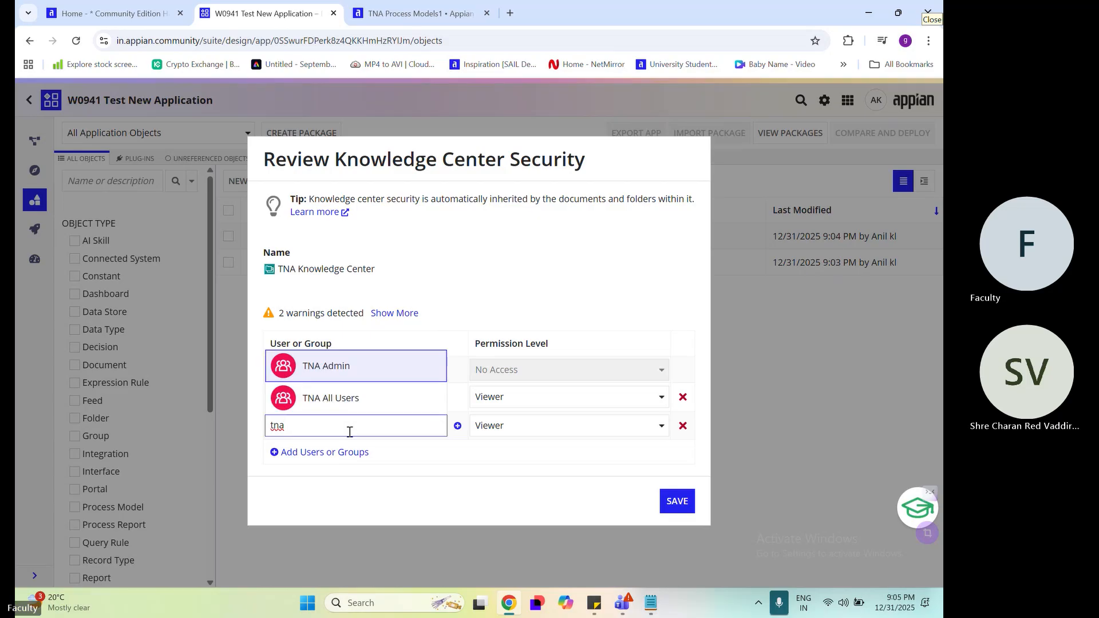
{"action": "left_click", "coordinate": [348, 396]}
Give TNA Admin the Administrator permission level and save the TNA Knowledge Center security
{"action": "left_click", "coordinate": [531, 400]}
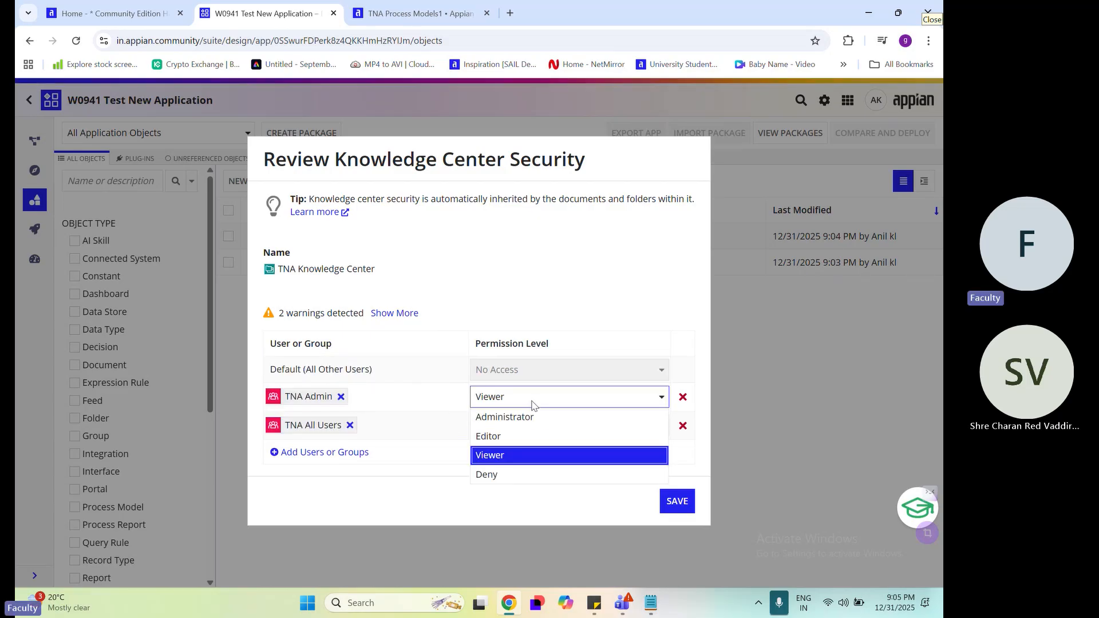
{"action": "left_click", "coordinate": [534, 417]}
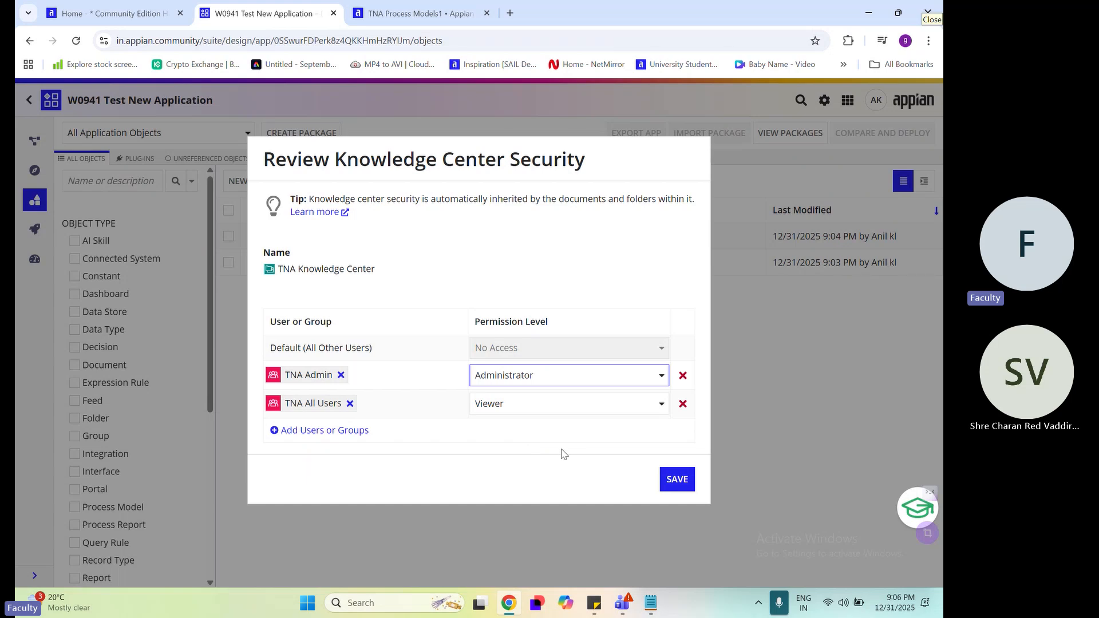
{"action": "left_click", "coordinate": [687, 483]}
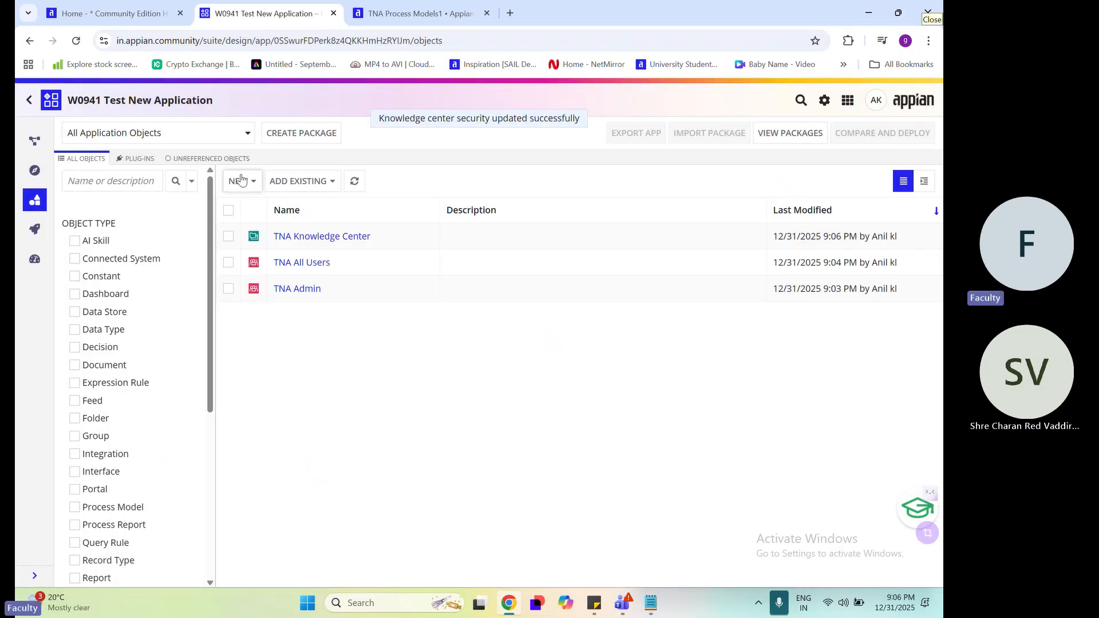
Start a new folder of type Rule Folder and name it TNA Rule and Constant
{"action": "left_click", "coordinate": [241, 180]}
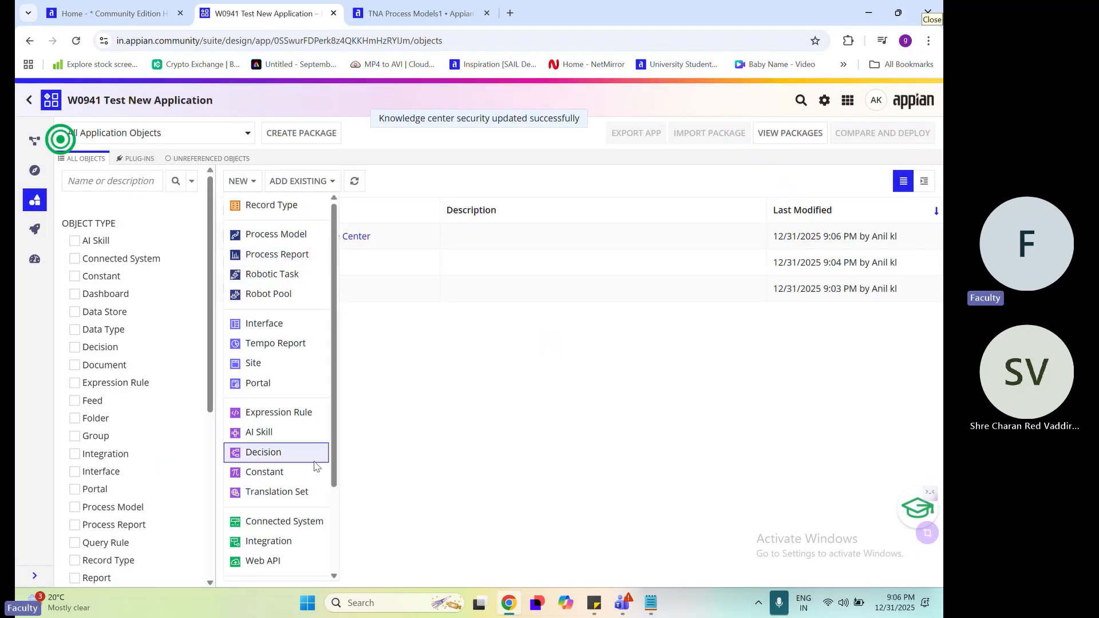
{"action": "scroll", "coordinate": [269, 457], "scroll_direction": "down", "scroll_amount": 2}
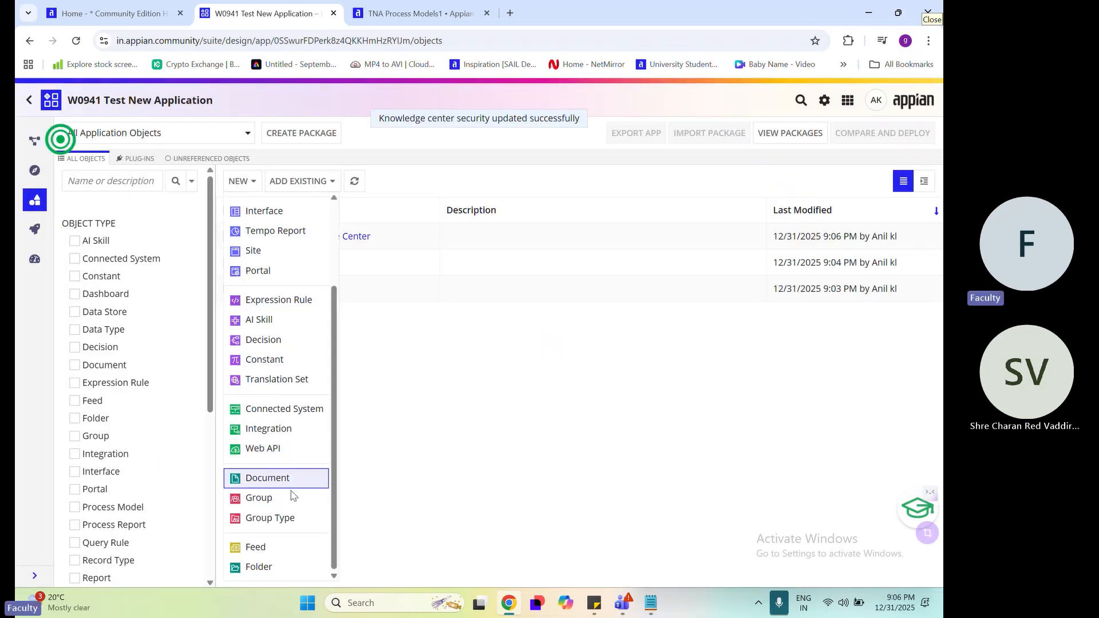
{"action": "left_click", "coordinate": [266, 568]}
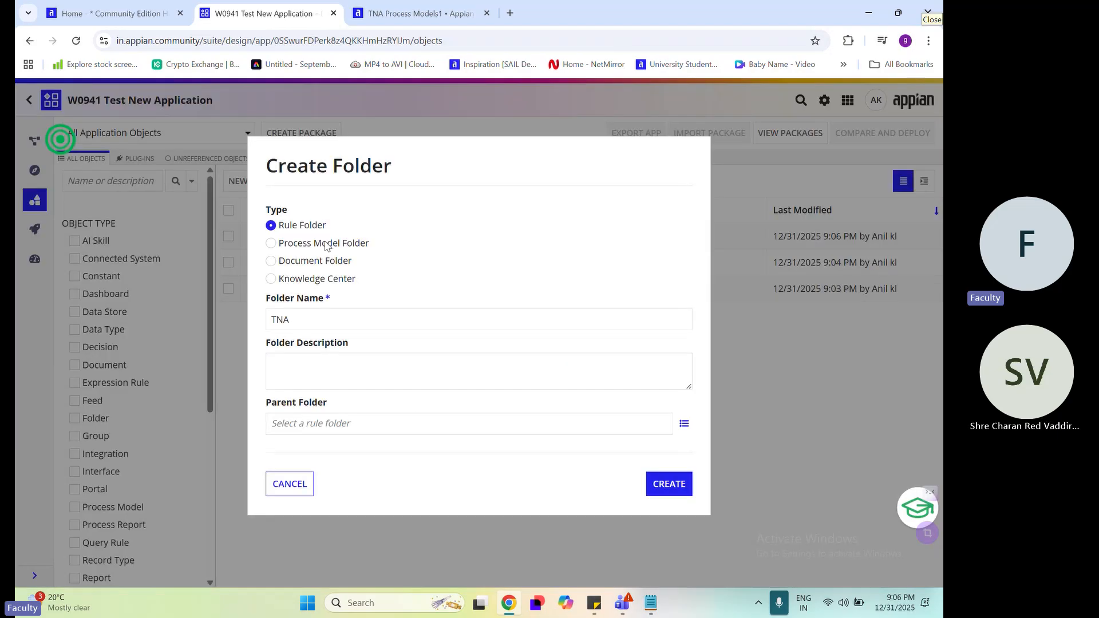
{"action": "left_click", "coordinate": [320, 245]}
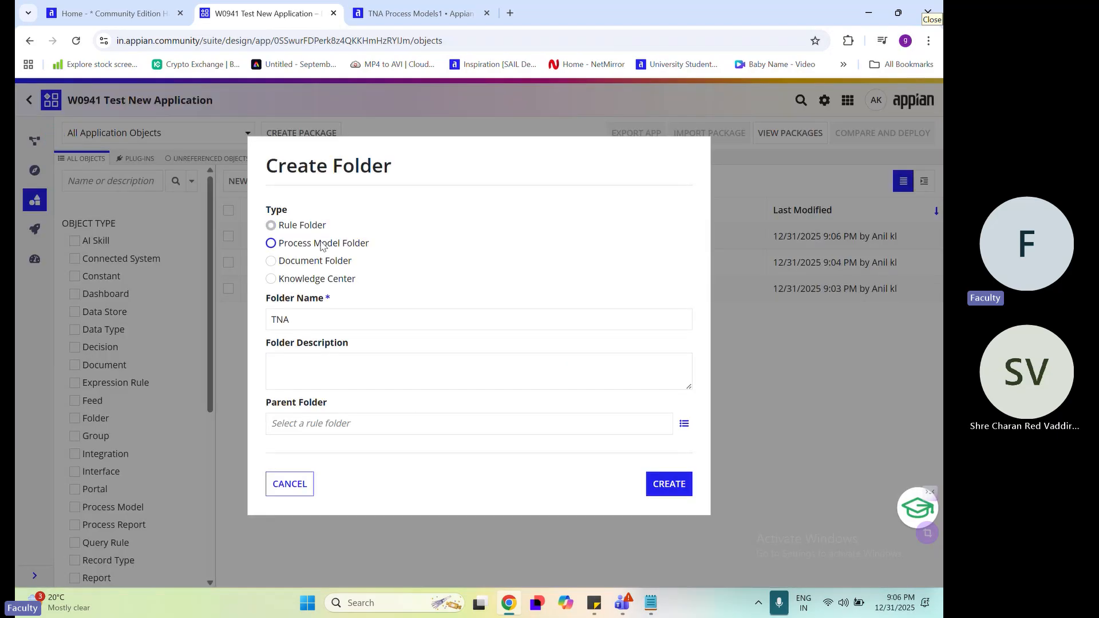
{"action": "left_click", "coordinate": [303, 230]}
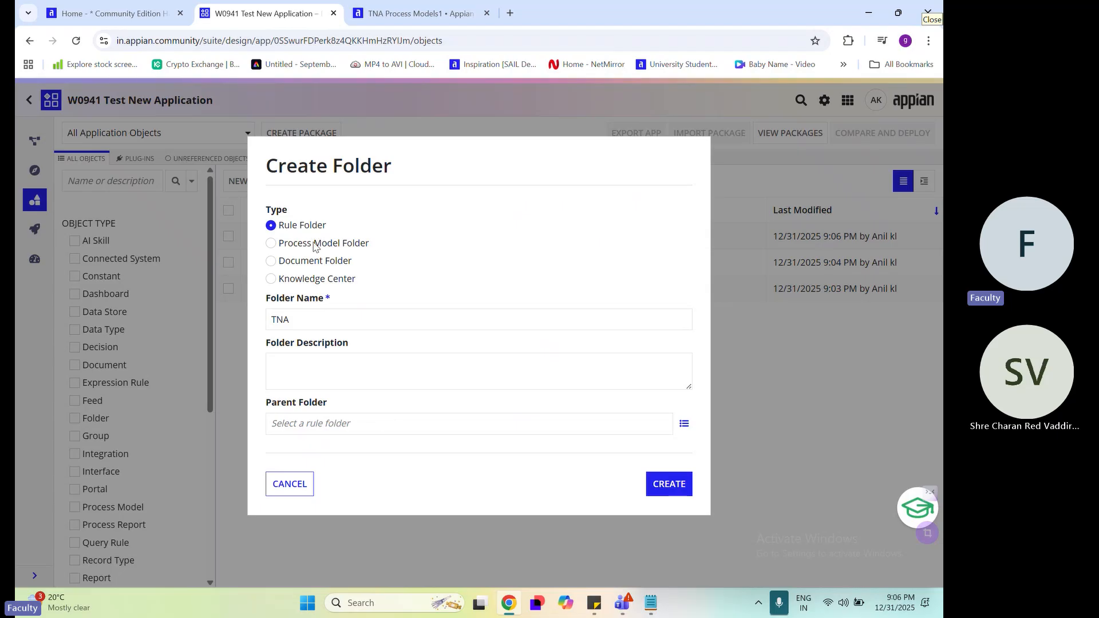
{"action": "left_click", "coordinate": [369, 319]}
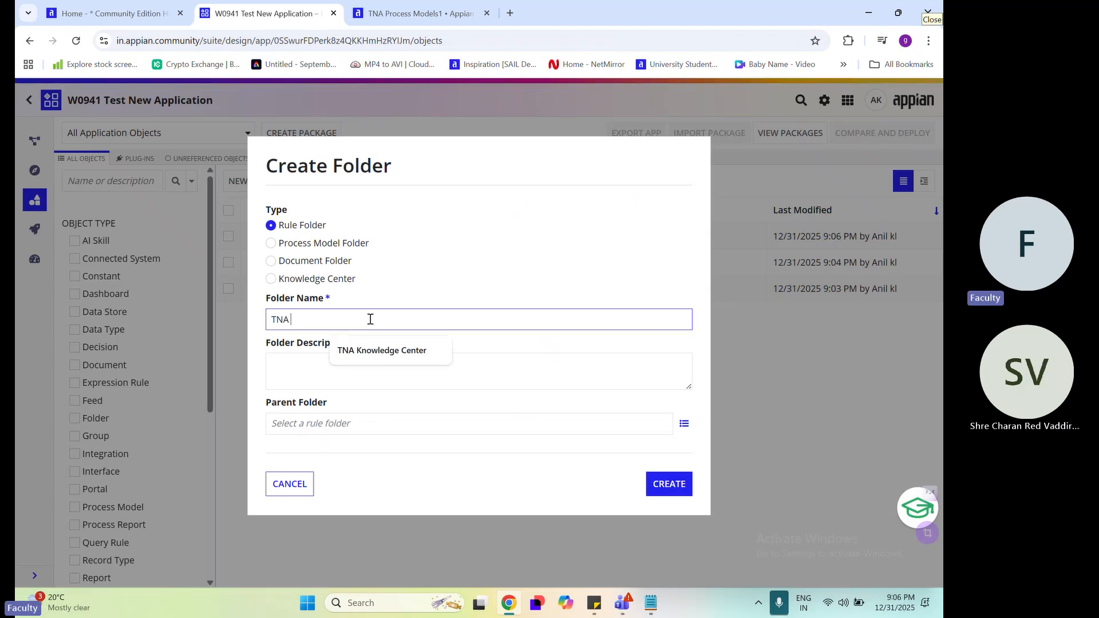
{"action": "type", "text": "Ru"}
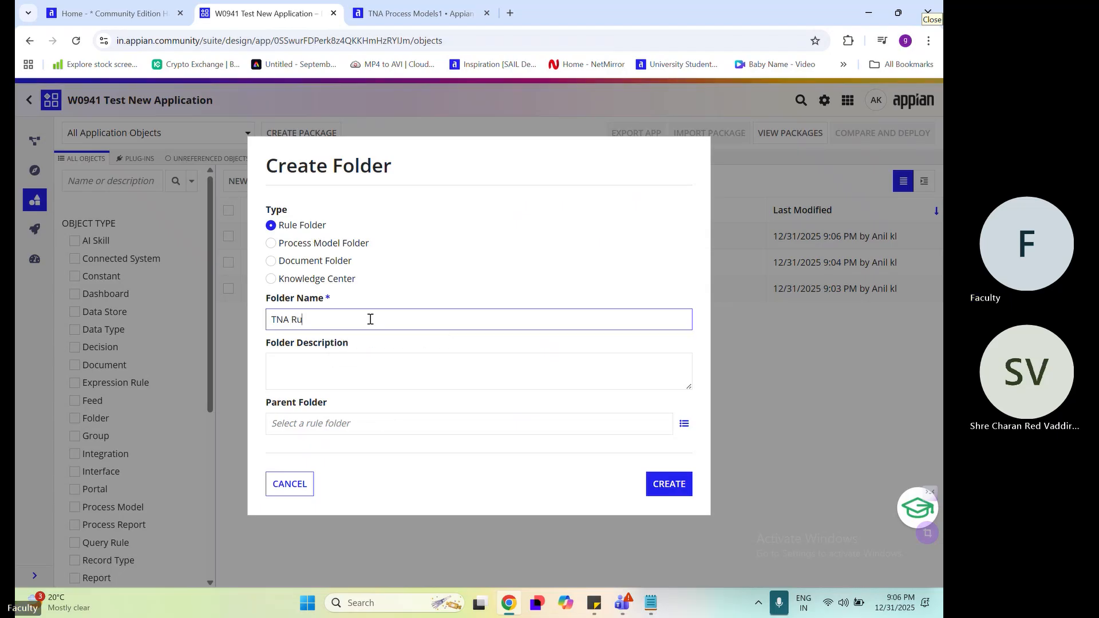
{"action": "type", "text": "le and Constant"}
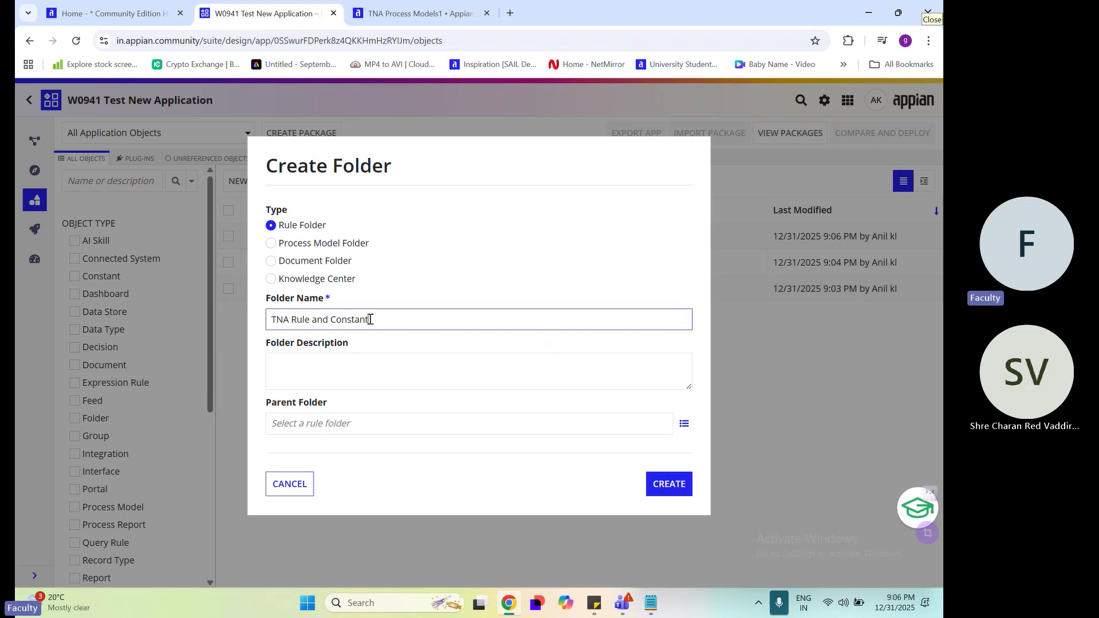
Copy the folder name TNA Rule and Constant into the description and create the rule folder without a parent folder
{"action": "left_click", "coordinate": [424, 362]}
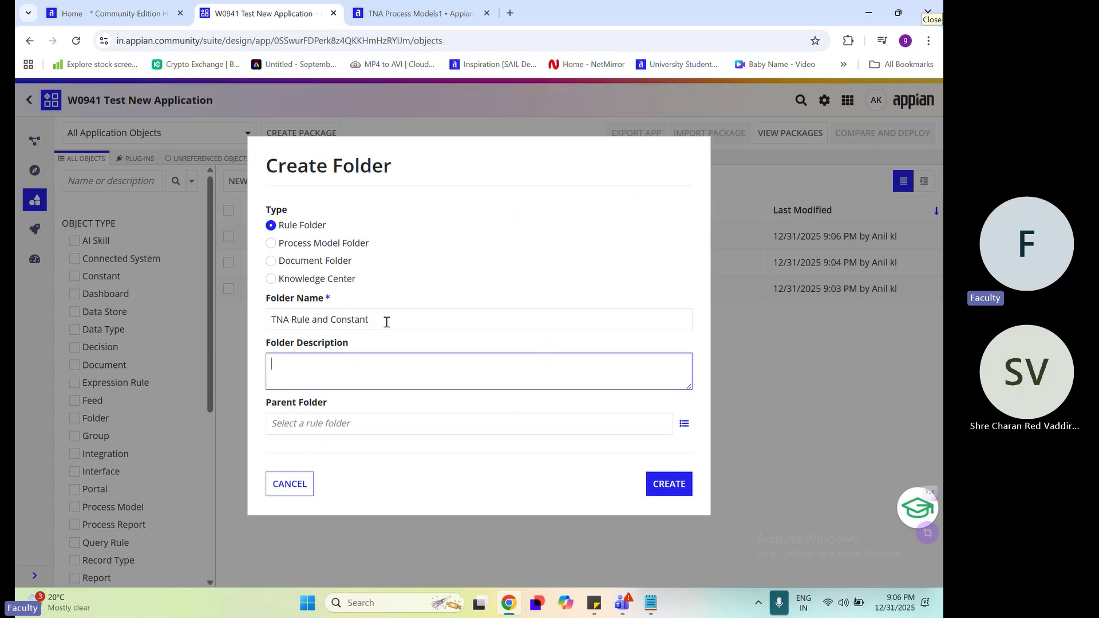
{"action": "left_click_drag", "start_coordinate": [385, 319], "coordinate": [265, 349]}
{"action": "key", "text": "ctrl+c"}
{"action": "left_click", "coordinate": [353, 362]}
{"action": "key", "text": "ctrl+v"}
{"action": "left_click", "coordinate": [507, 423]}
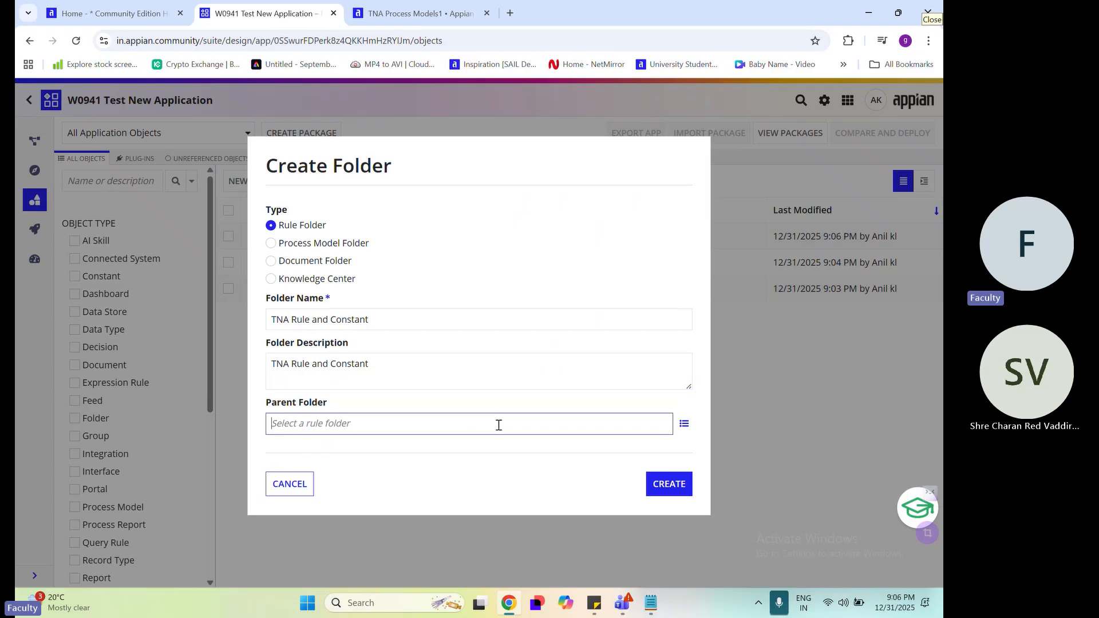
{"action": "left_click", "coordinate": [662, 490]}
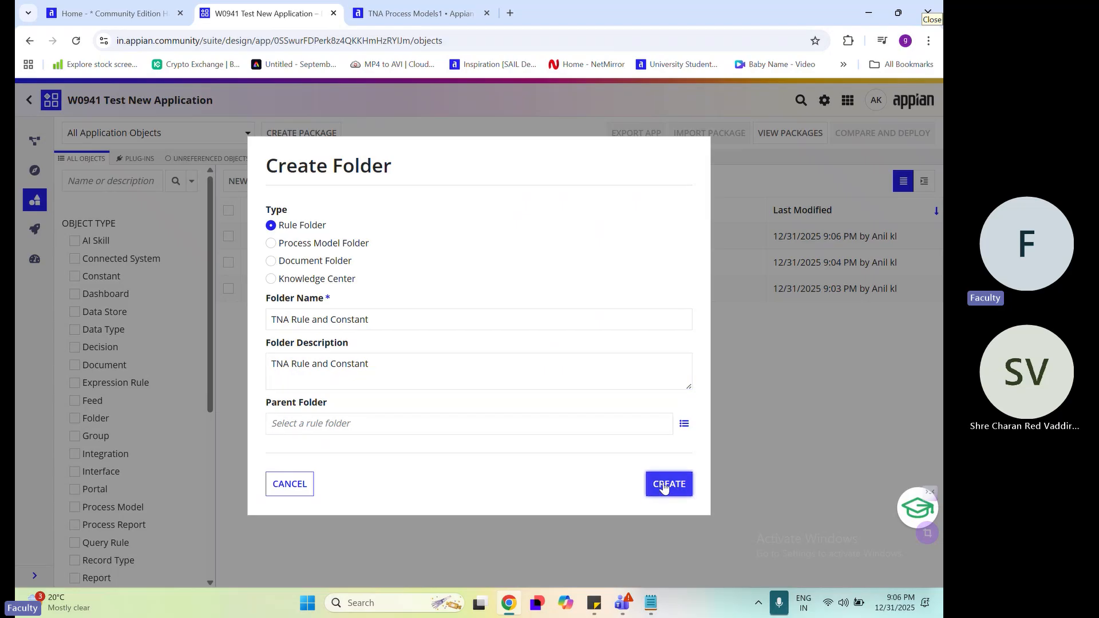
Add two blank user-or-group rows to the TNA Rule and Constant security and remove the individual user's row
{"action": "left_click", "coordinate": [343, 424]}
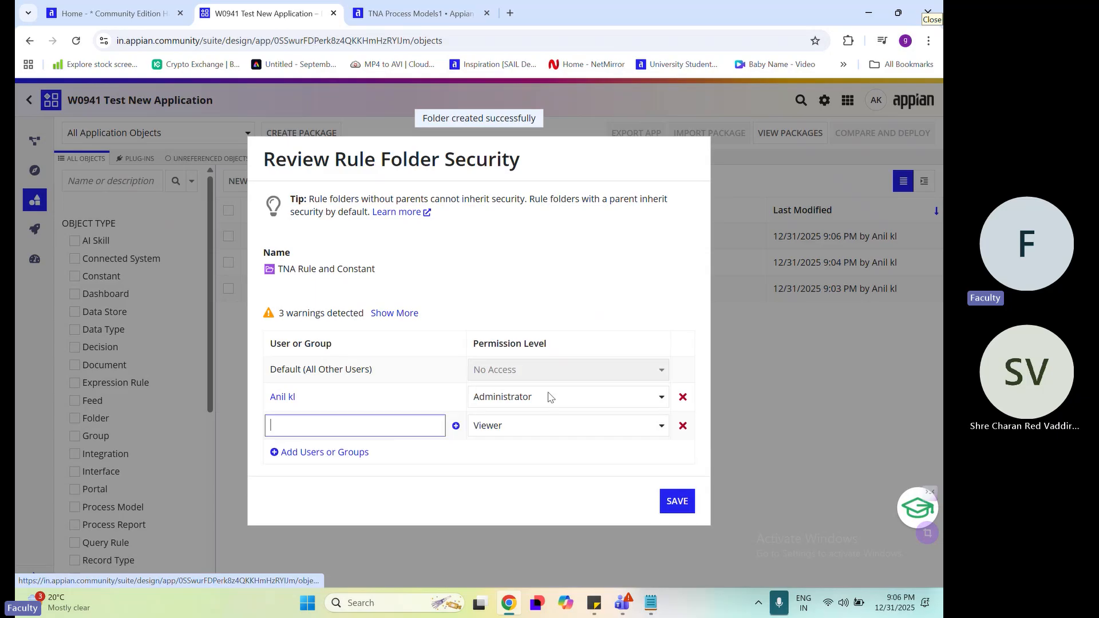
{"action": "left_click", "coordinate": [682, 397]}
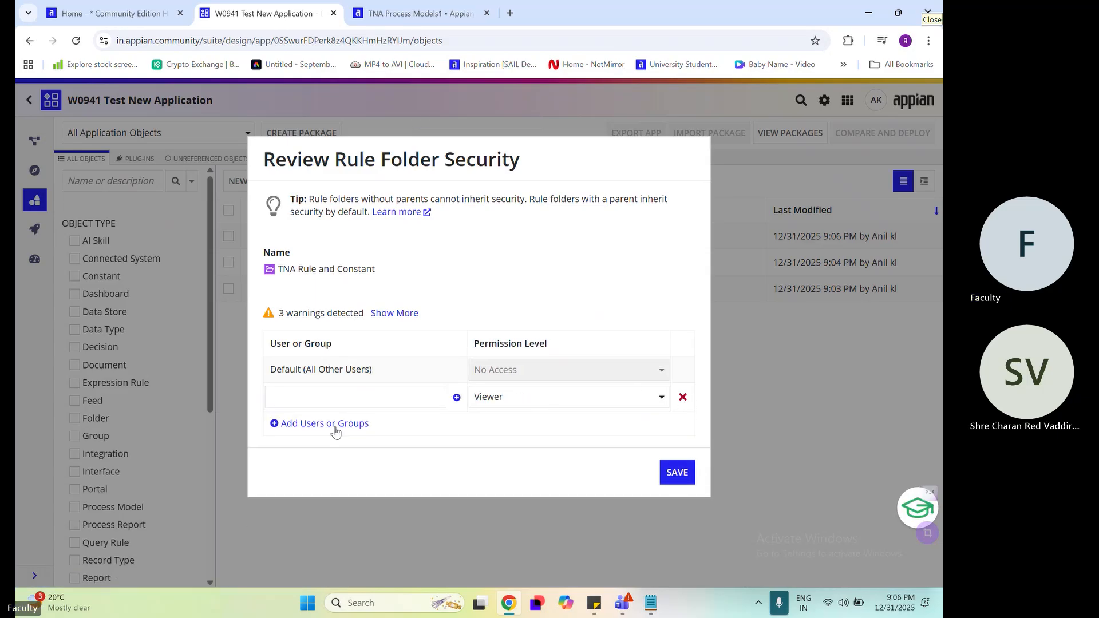
{"action": "left_click", "coordinate": [337, 397]}
{"action": "left_click", "coordinate": [342, 423]}
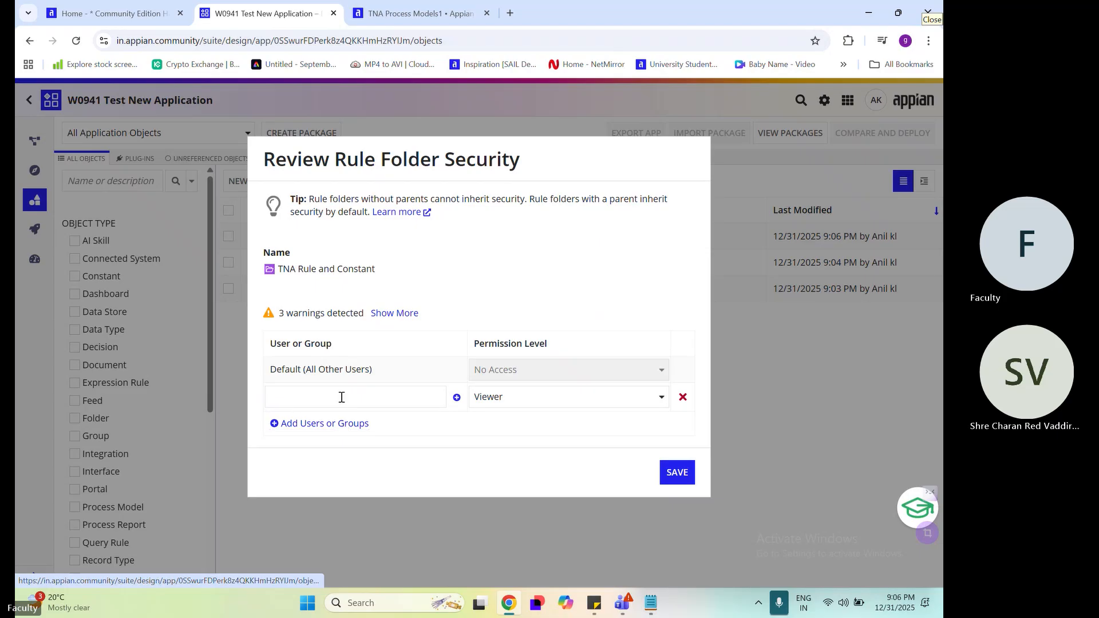
Assign TNA Admin and TNA All Users to the rule folder's security, give TNA Admin the Administrator level, and save
{"action": "type", "text": "tn"}
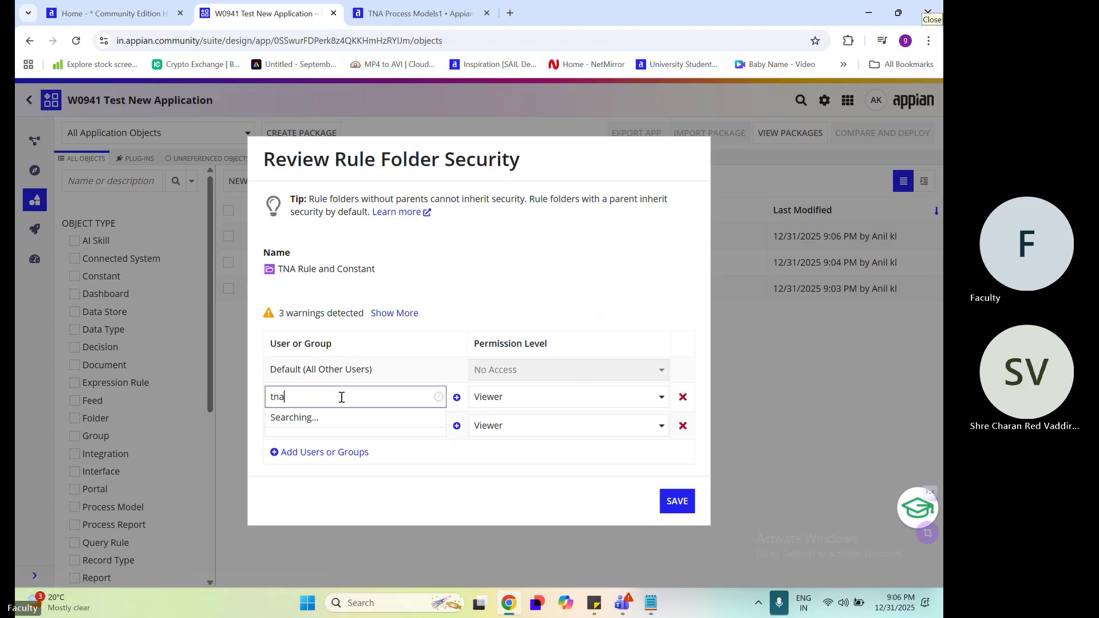
{"action": "type", "text": "a"}
{"action": "left_click", "coordinate": [366, 331]}
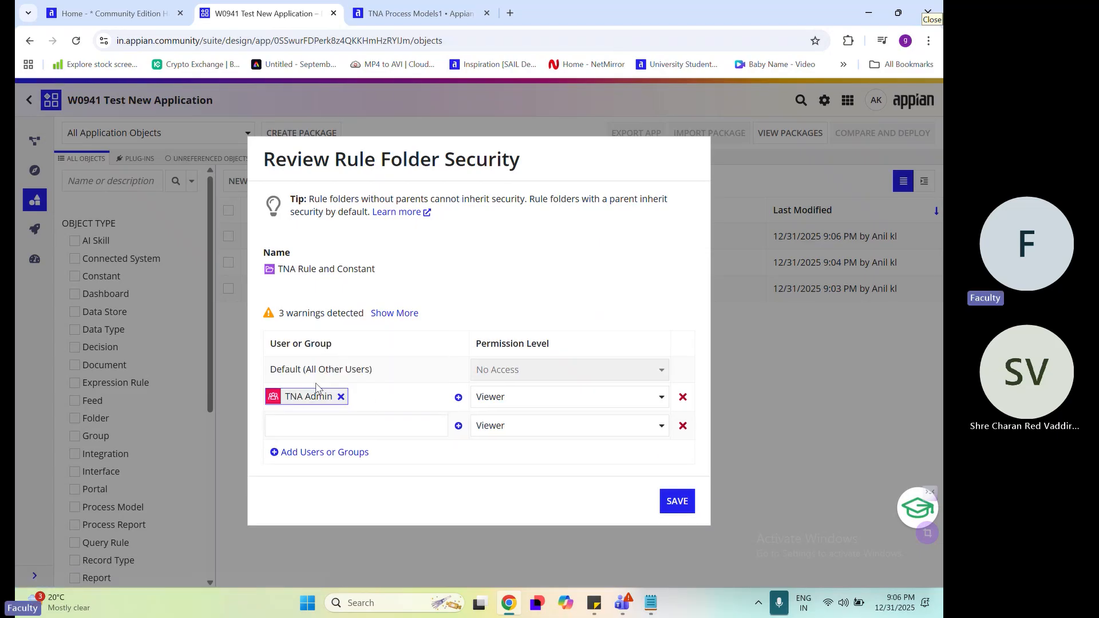
{"action": "left_click", "coordinate": [313, 432]}
{"action": "type", "text": "tna"}
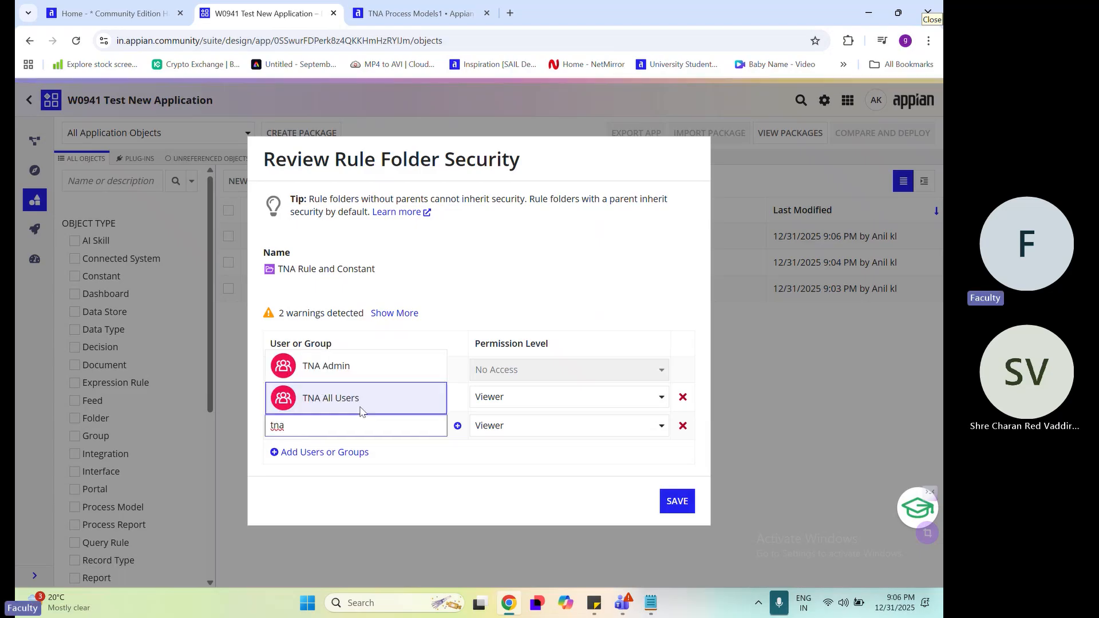
{"action": "left_click", "coordinate": [320, 392]}
{"action": "left_click", "coordinate": [550, 397]}
{"action": "left_click", "coordinate": [553, 417]}
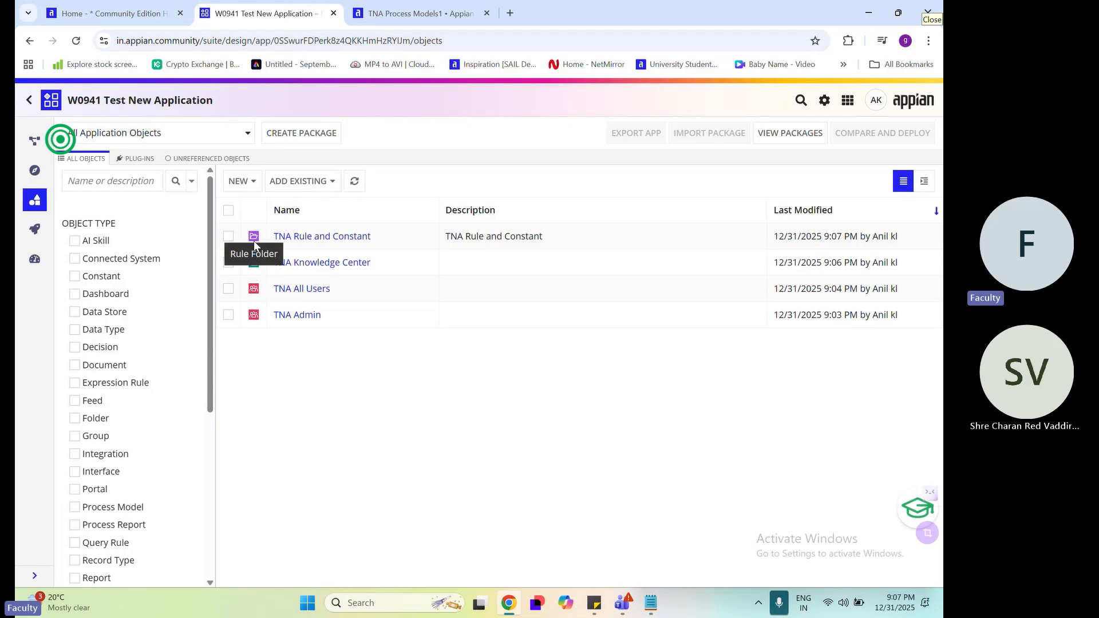
Start a new folder of type Process Model Folder and name it TNA Process Model
{"action": "left_click", "coordinate": [238, 181]}
{"action": "scroll", "coordinate": [263, 491], "scroll_direction": "down", "scroll_amount": 2}
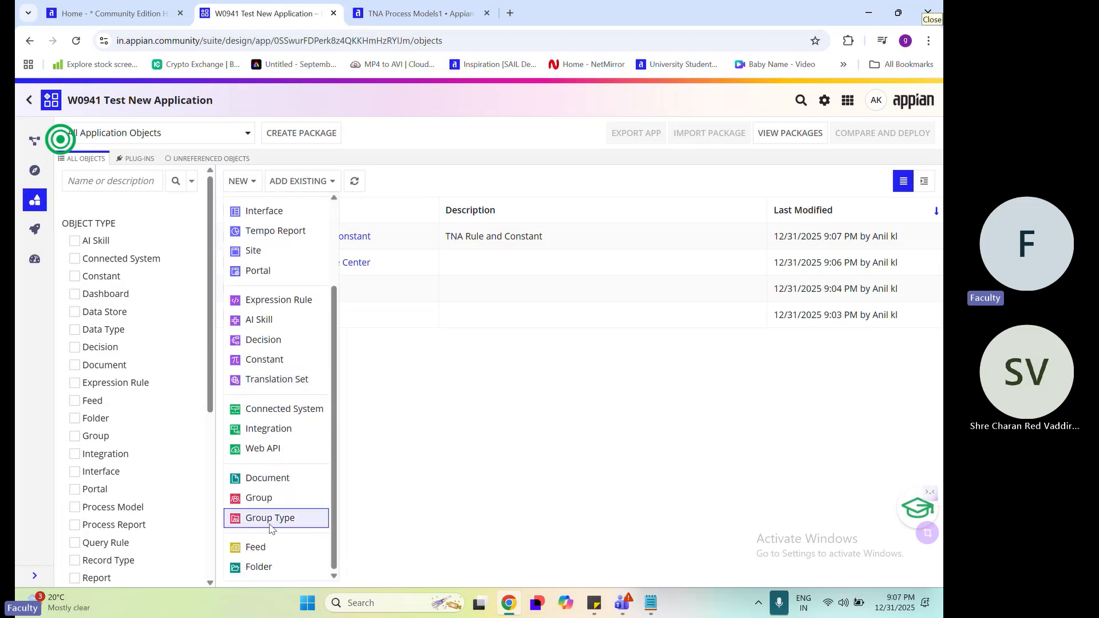
{"action": "left_click", "coordinate": [269, 566]}
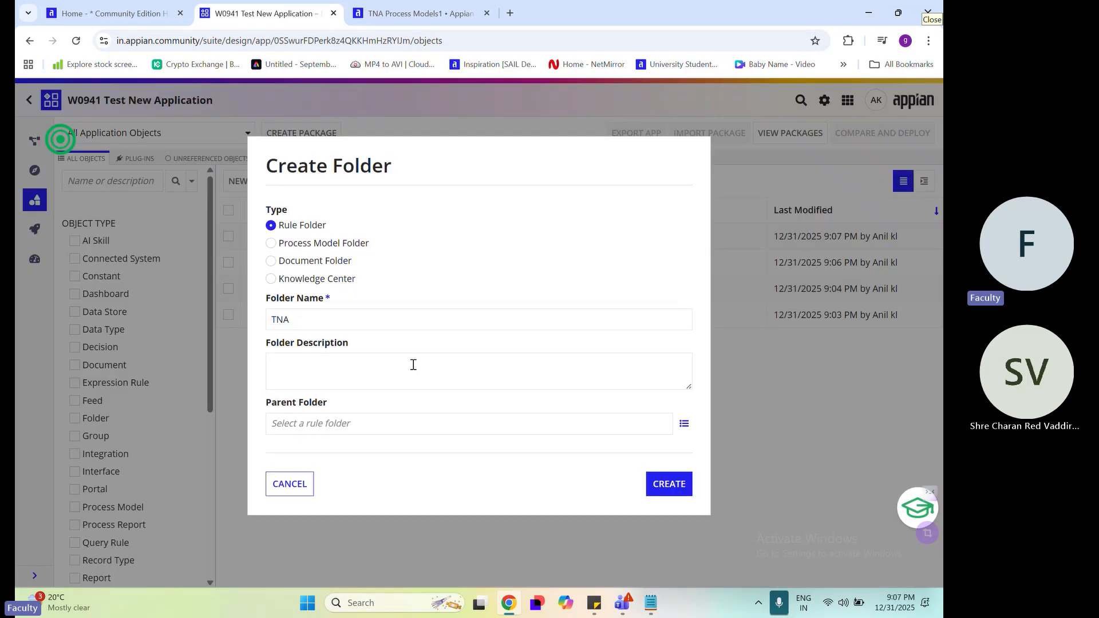
{"action": "left_click", "coordinate": [303, 245]}
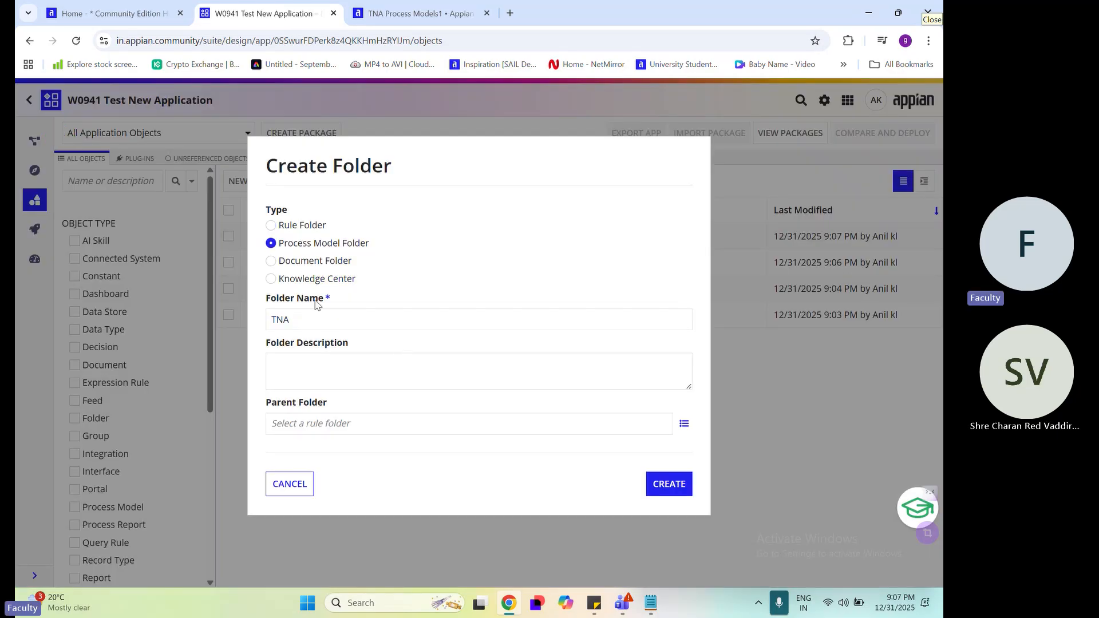
{"action": "left_click", "coordinate": [352, 322]}
{"action": "type", "text": "Pro"}
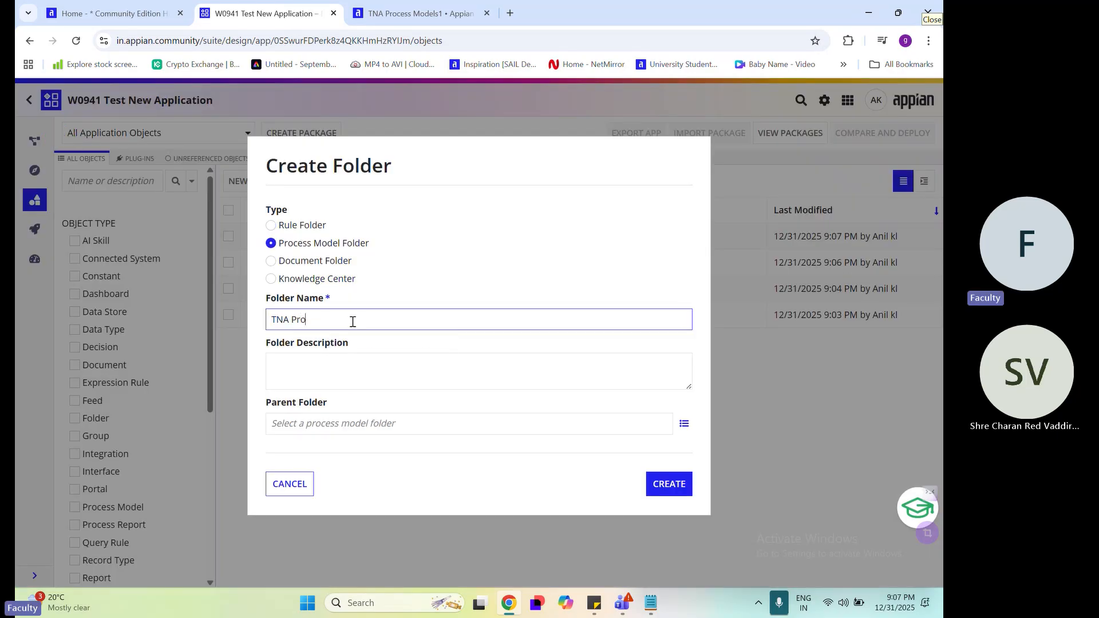
{"action": "type", "text": "cess Model"}
Create the TNA Process Model folder without a description or parent folder
{"action": "left_click", "coordinate": [422, 422]}
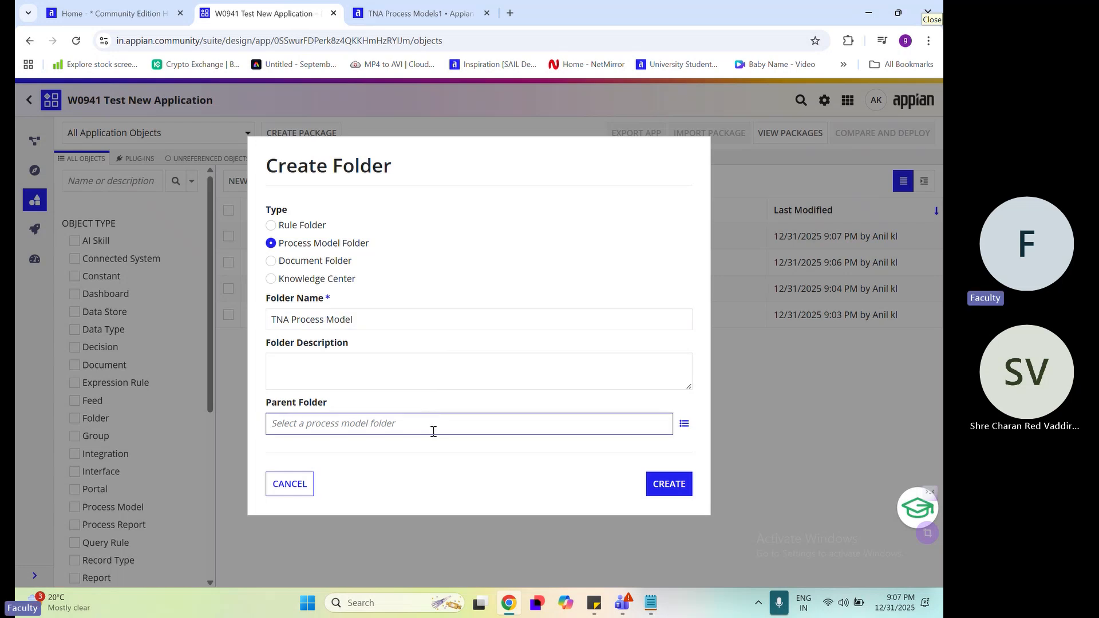
{"action": "left_click", "coordinate": [680, 487]}
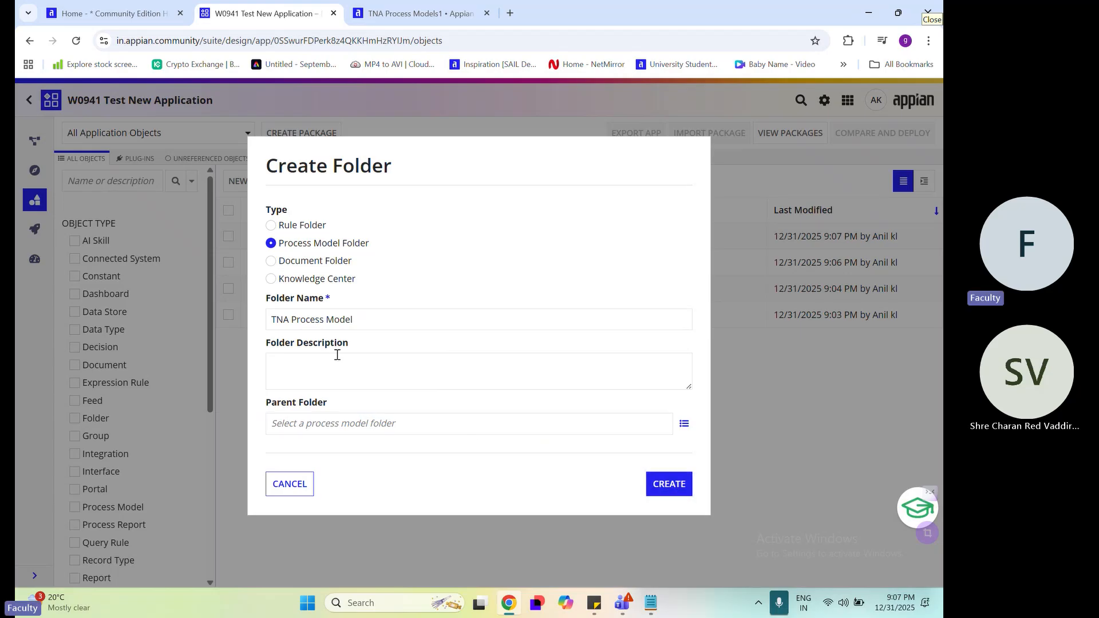
{"action": "left_click_drag", "start_coordinate": [266, 299], "coordinate": [328, 302]}
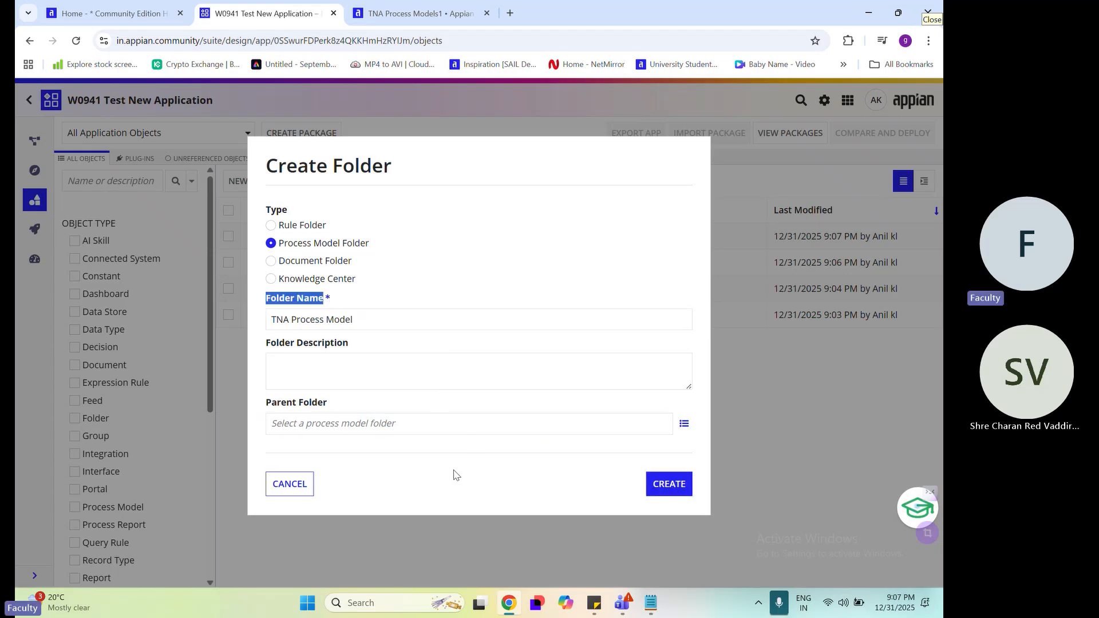
{"action": "left_click", "coordinate": [354, 394]}
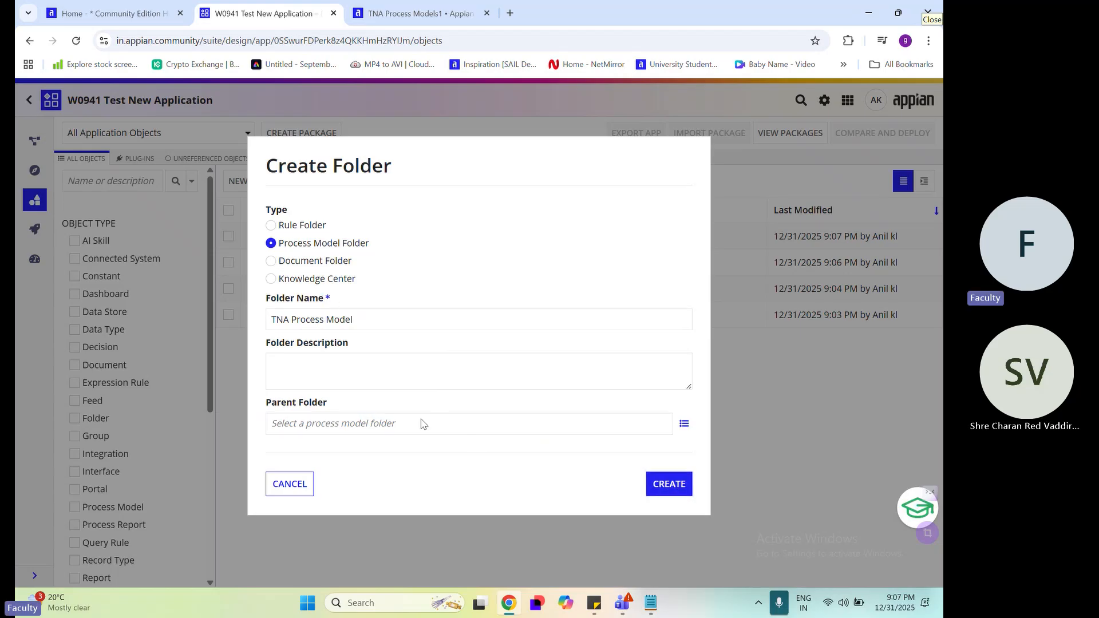
{"action": "left_click", "coordinate": [664, 487]}
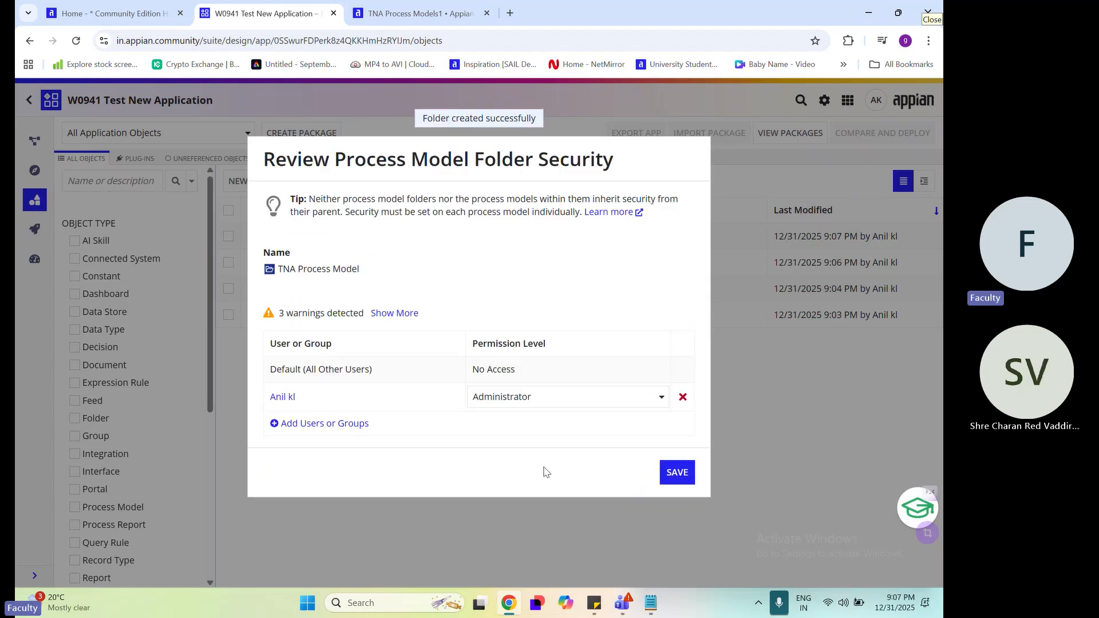
Add two blank user-or-group rows to the TNA Process Model security and remove the individual user's row
{"action": "left_click", "coordinate": [334, 427]}
{"action": "left_click", "coordinate": [682, 398]}
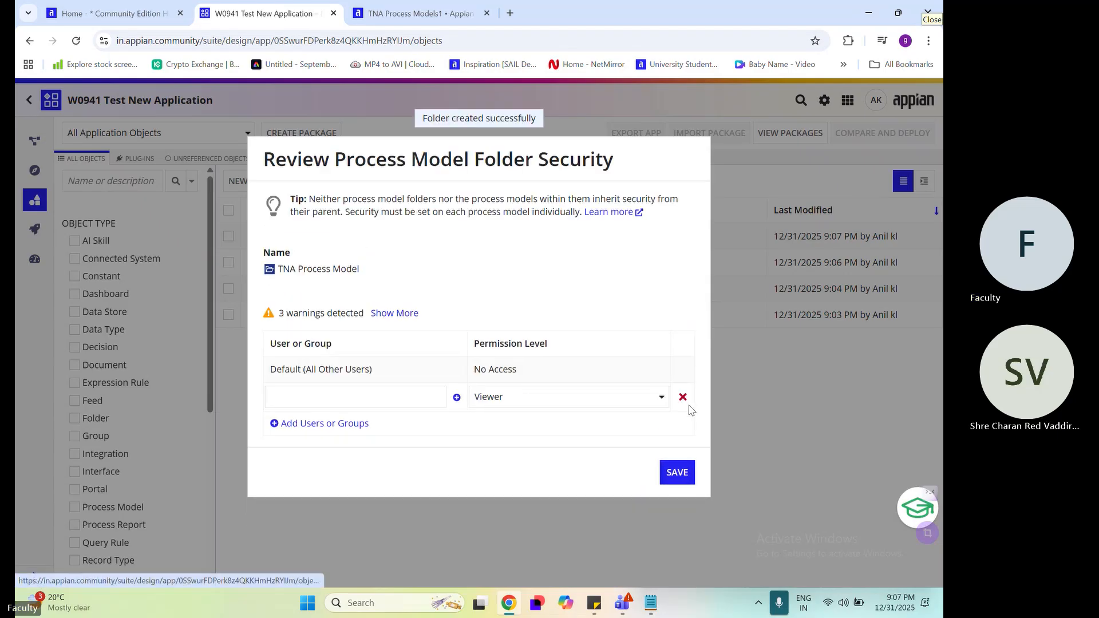
{"action": "left_click", "coordinate": [352, 423]}
{"action": "left_click", "coordinate": [351, 395]}
Assign TNA Admin and TNA All Users to the process model folder's security, give TNA Admin the Administrator level, and save
{"action": "type", "text": "tn"}
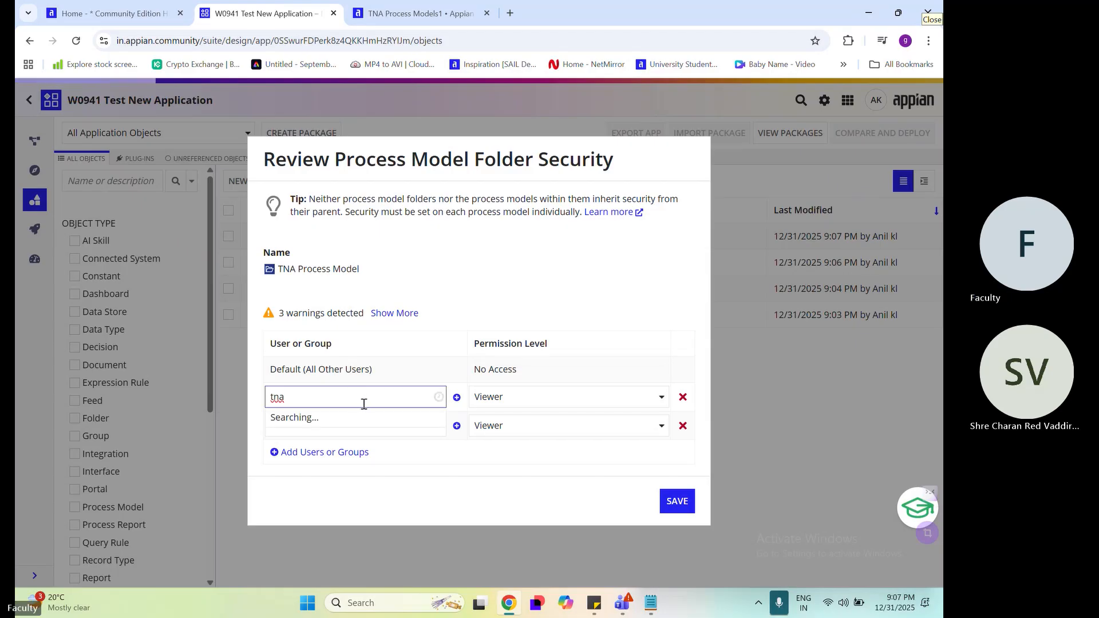
{"action": "type", "text": "a"}
{"action": "left_click", "coordinate": [371, 347]}
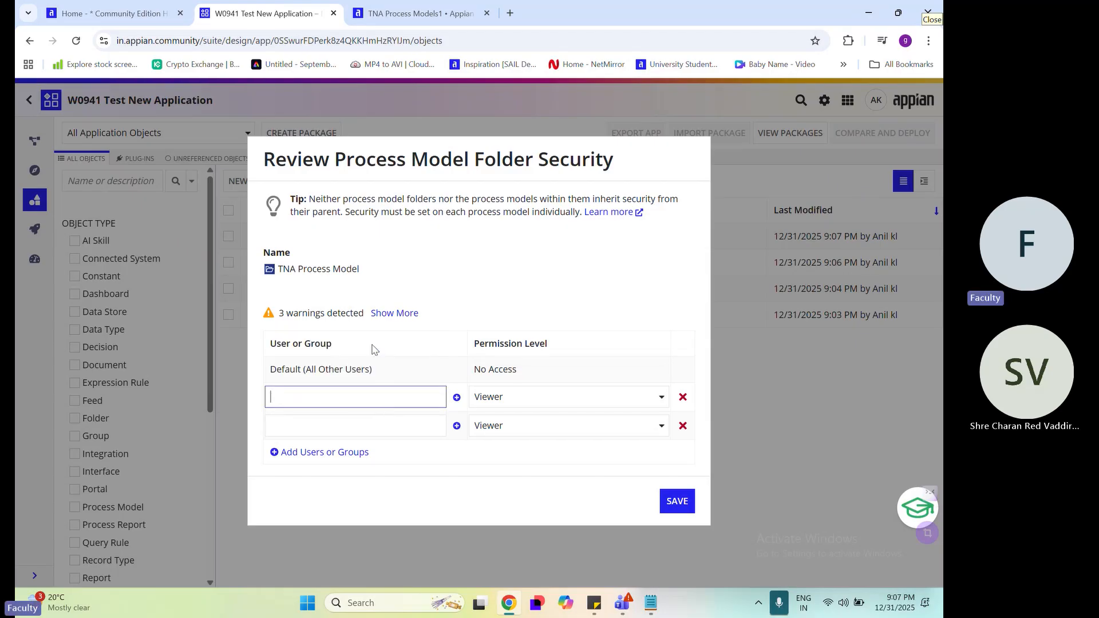
{"action": "left_click", "coordinate": [356, 421]}
{"action": "type", "text": "tna"}
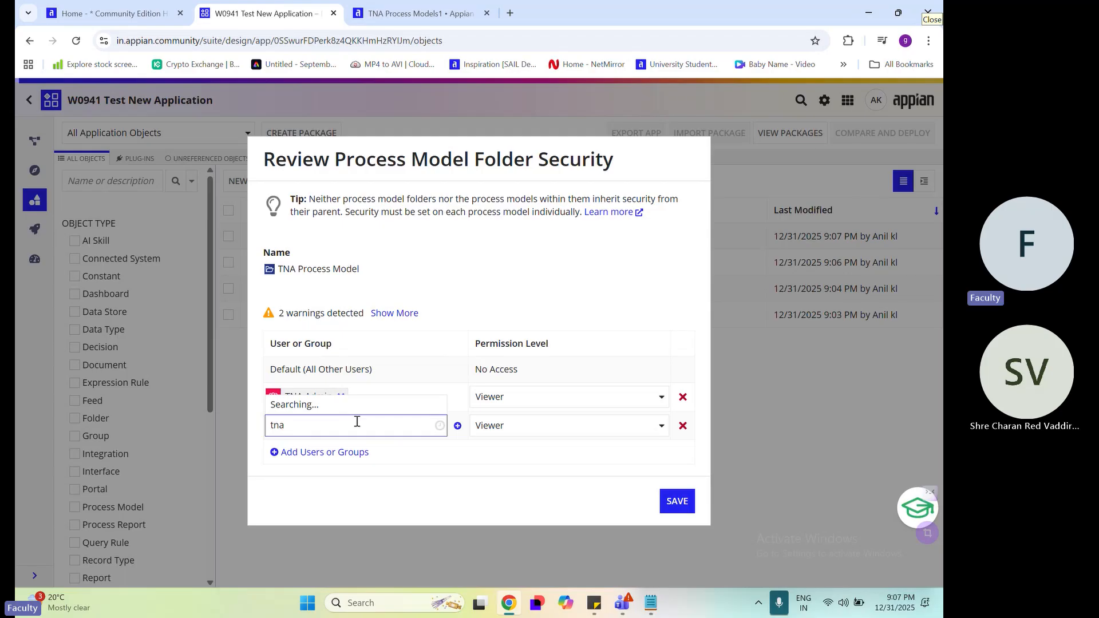
{"action": "left_click", "coordinate": [344, 394]}
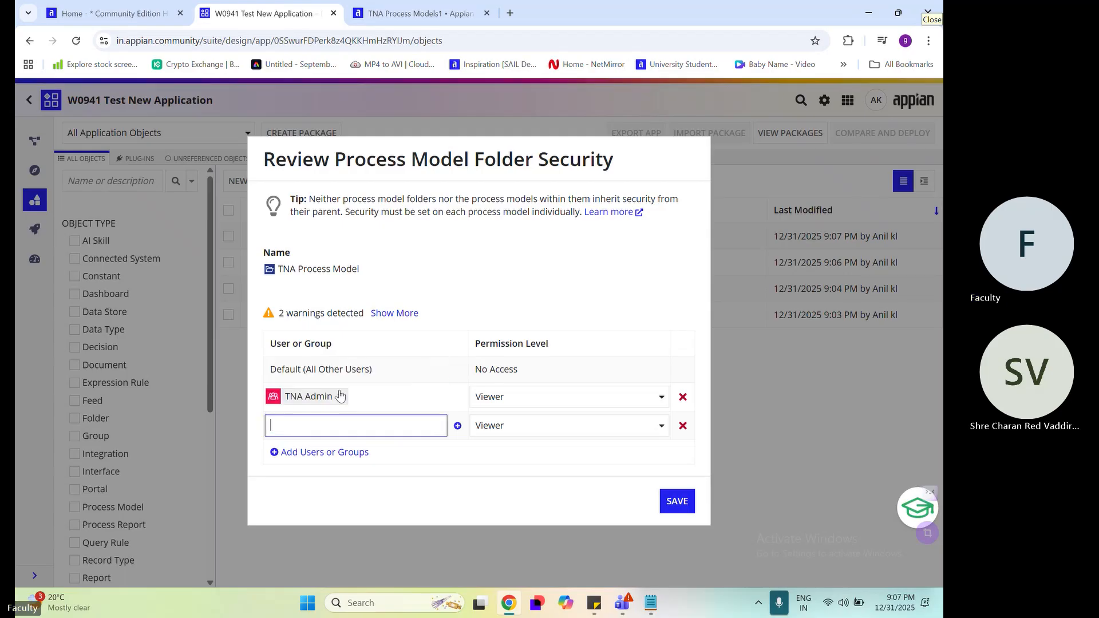
{"action": "left_click", "coordinate": [541, 406]}
{"action": "left_click", "coordinate": [545, 416]}
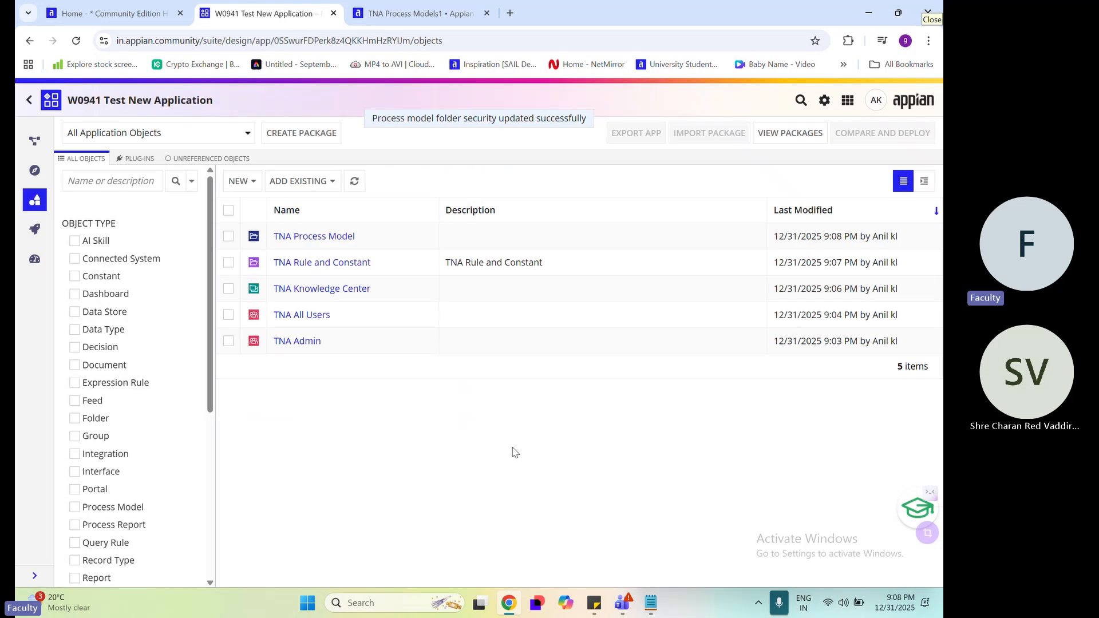
Start a new folder, check the planned folder list in Notepad, and set the folder type to Document Folder
{"action": "left_click", "coordinate": [238, 181]}
{"action": "scroll", "coordinate": [258, 452], "scroll_direction": "down", "scroll_amount": 2}
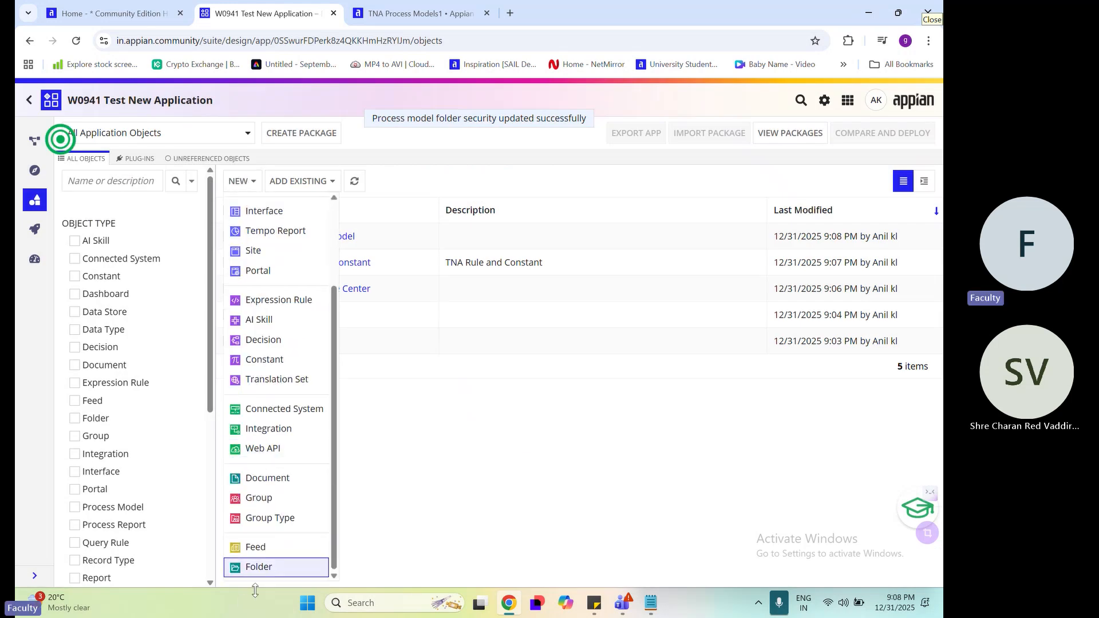
{"action": "left_click", "coordinate": [652, 606]}
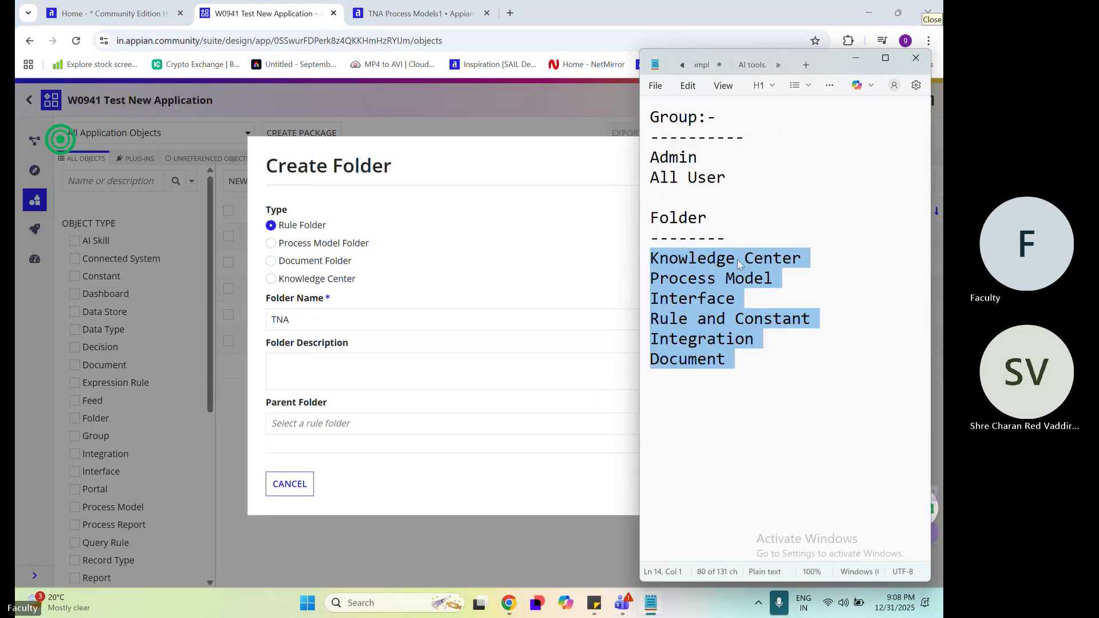
{"action": "left_click", "coordinate": [737, 258]}
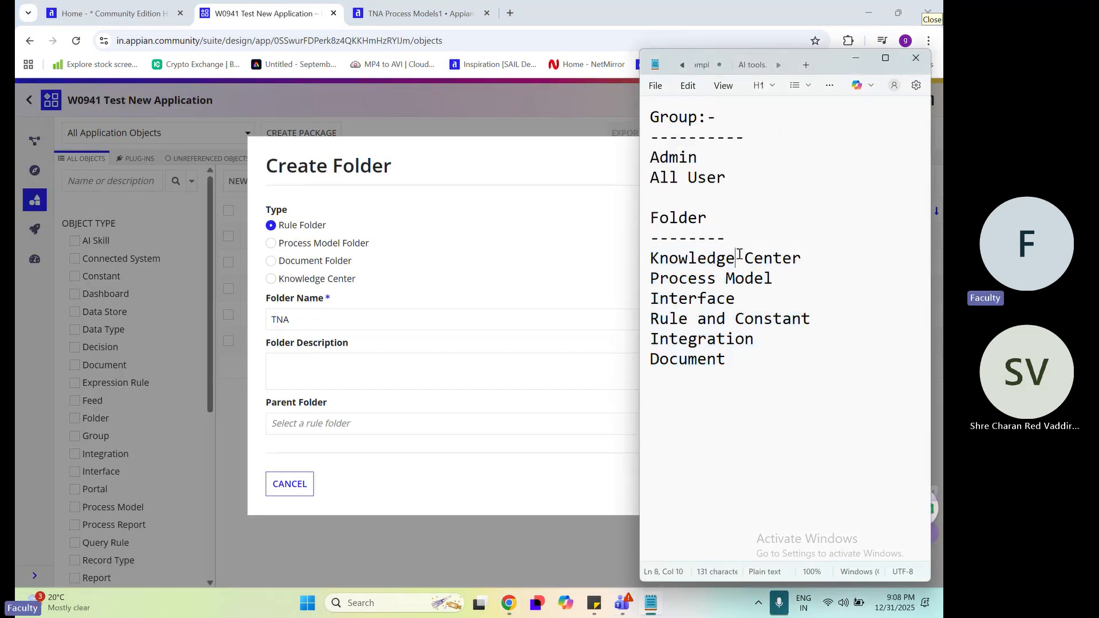
{"action": "left_click", "coordinate": [675, 319]}
{"action": "left_click_drag", "start_coordinate": [750, 360], "coordinate": [642, 356]}
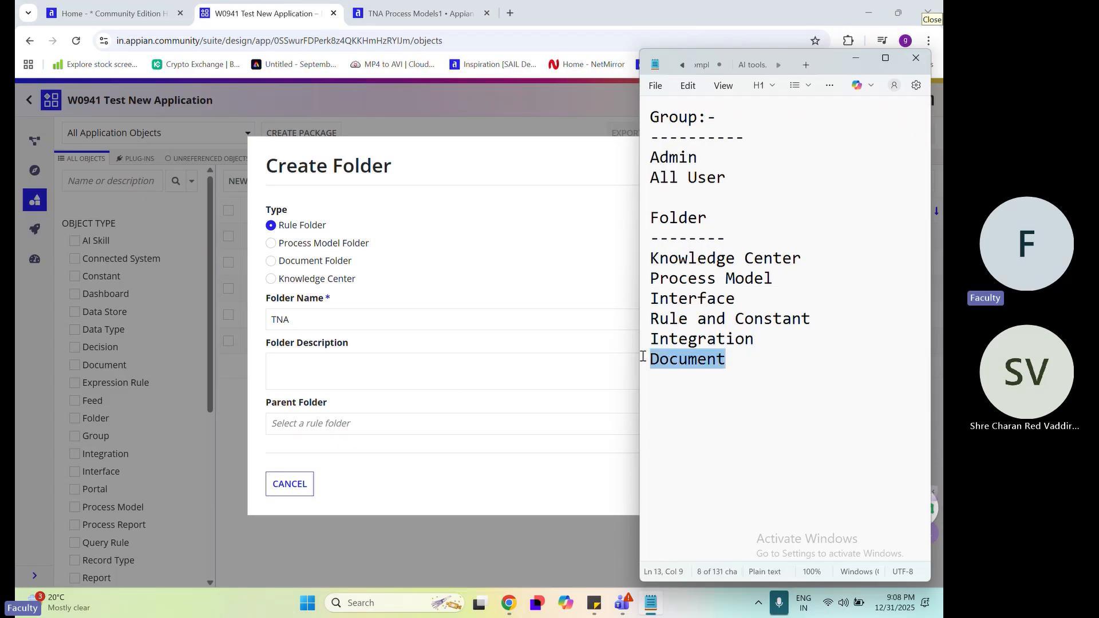
{"action": "left_click", "coordinate": [738, 295]}
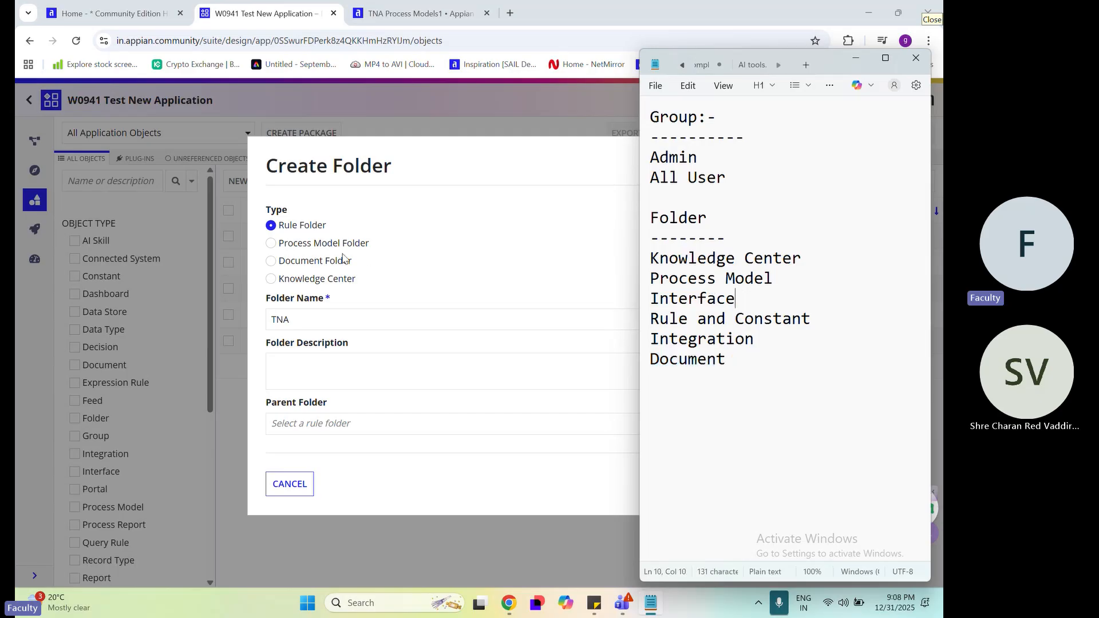
{"action": "left_click", "coordinate": [318, 263]}
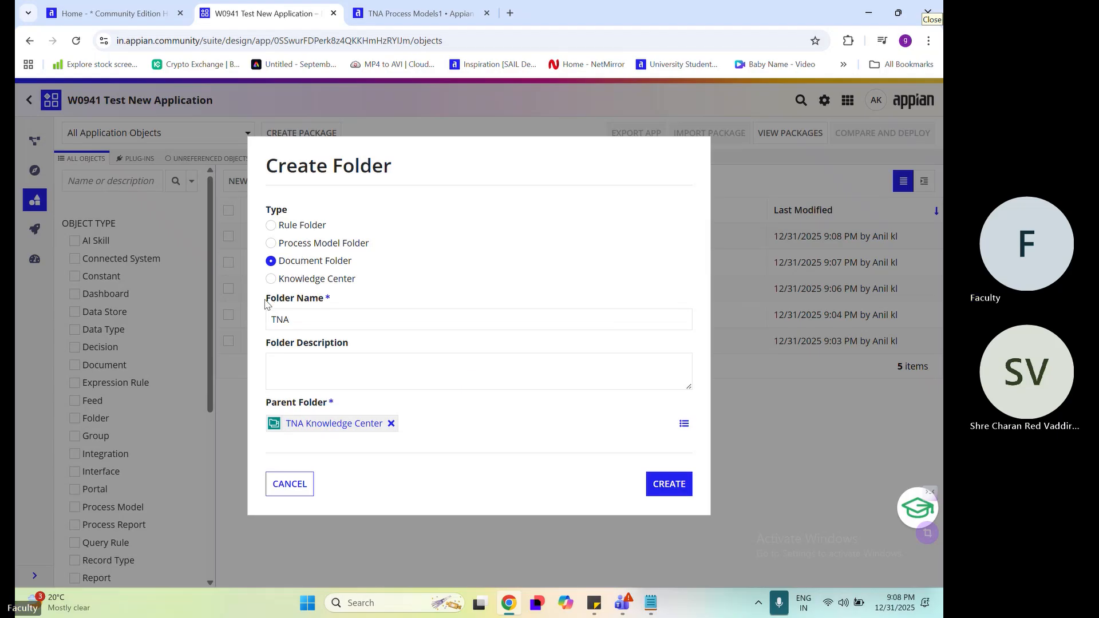
Compare the folder name and parent folder requirements across the Rule, Process Model and Document Folder types, ending on Document Folder
{"action": "left_click_drag", "start_coordinate": [265, 303], "coordinate": [329, 309]}
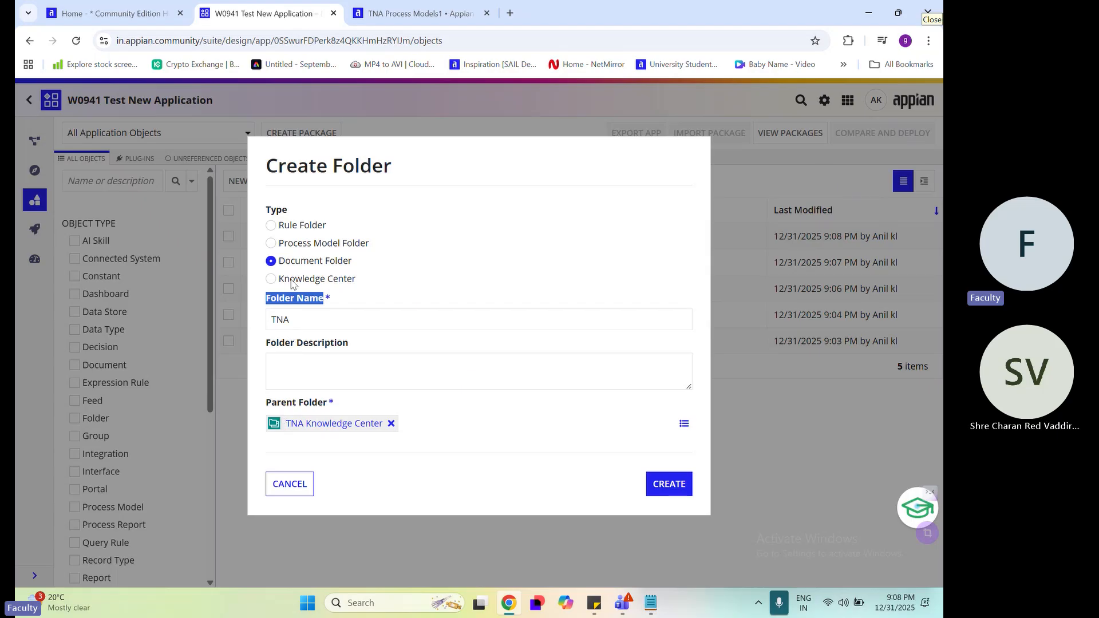
{"action": "left_click_drag", "start_coordinate": [263, 404], "coordinate": [324, 402]}
{"action": "left_click", "coordinate": [429, 403]}
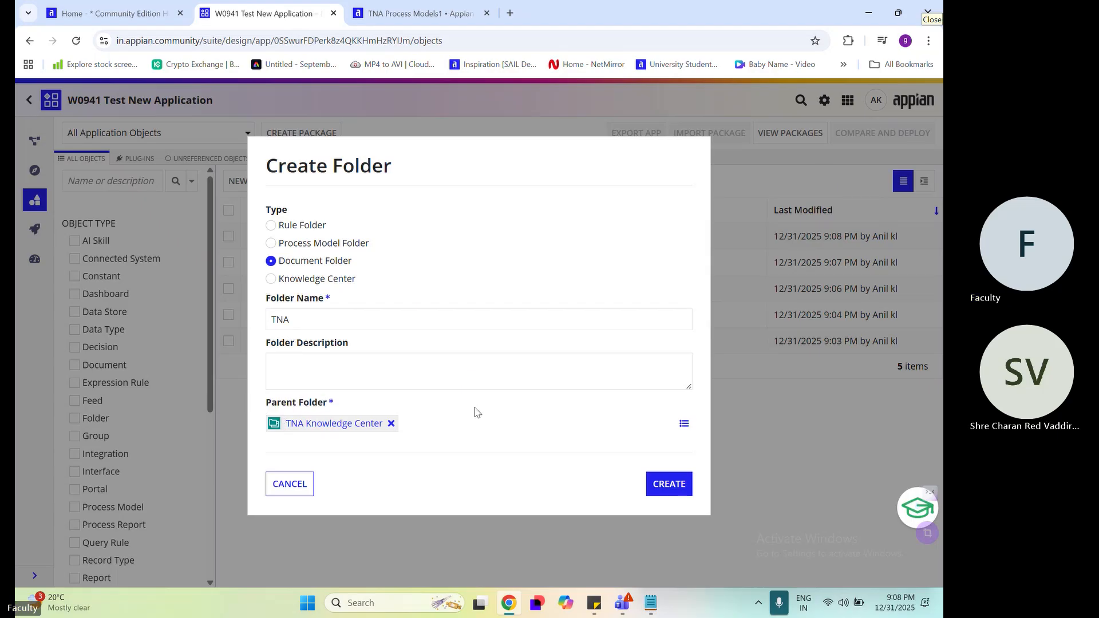
{"action": "left_click_drag", "start_coordinate": [327, 402], "coordinate": [255, 403]}
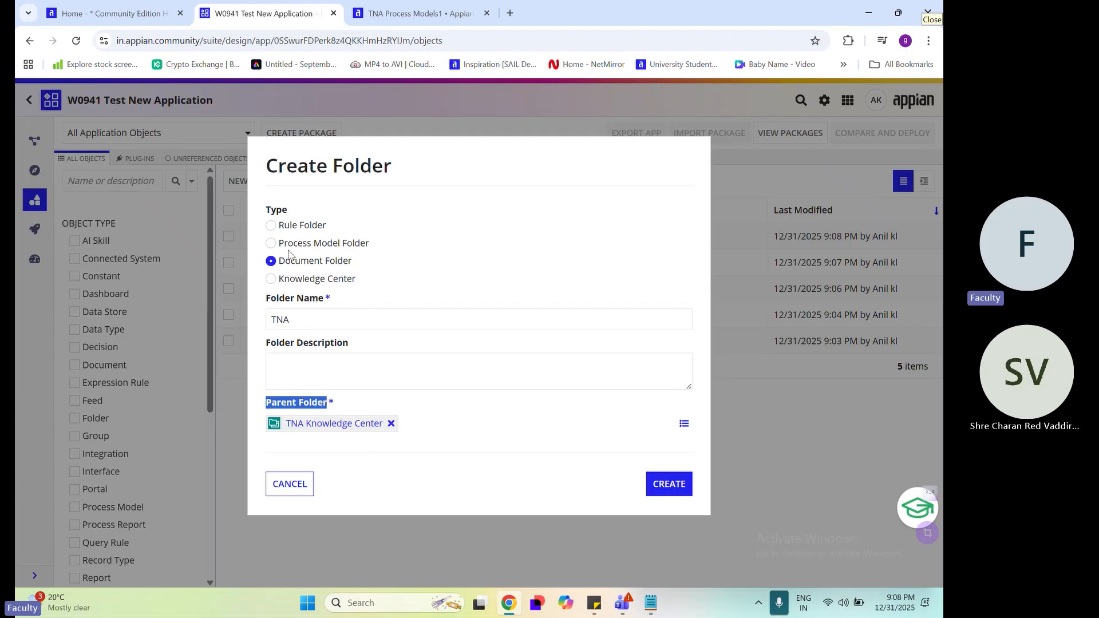
{"action": "left_click", "coordinate": [274, 226]}
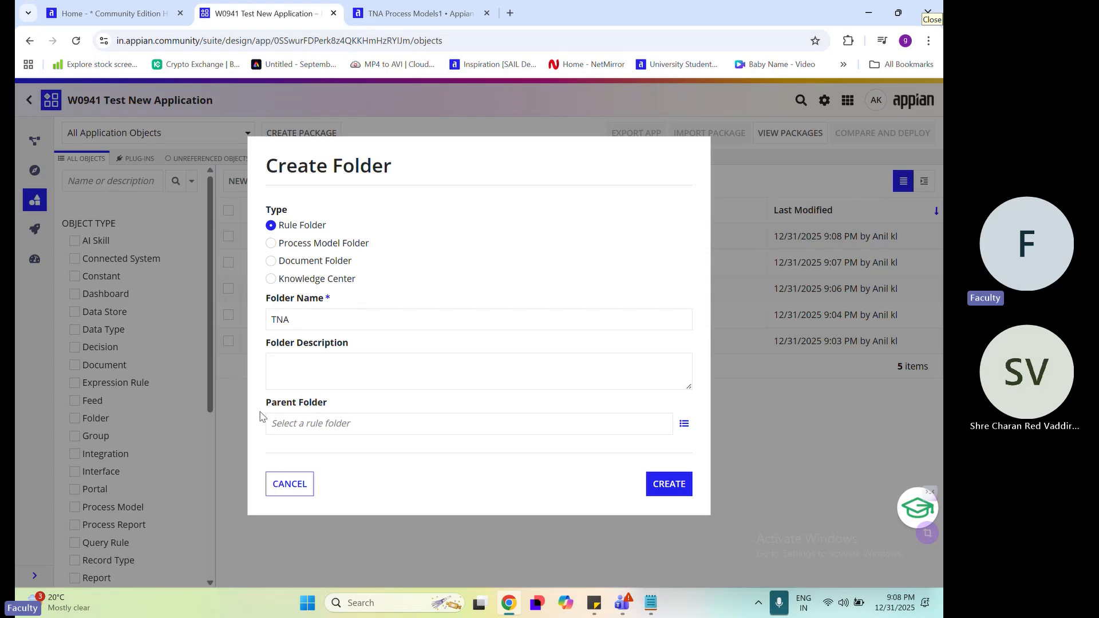
{"action": "left_click_drag", "start_coordinate": [260, 416], "coordinate": [353, 408]}
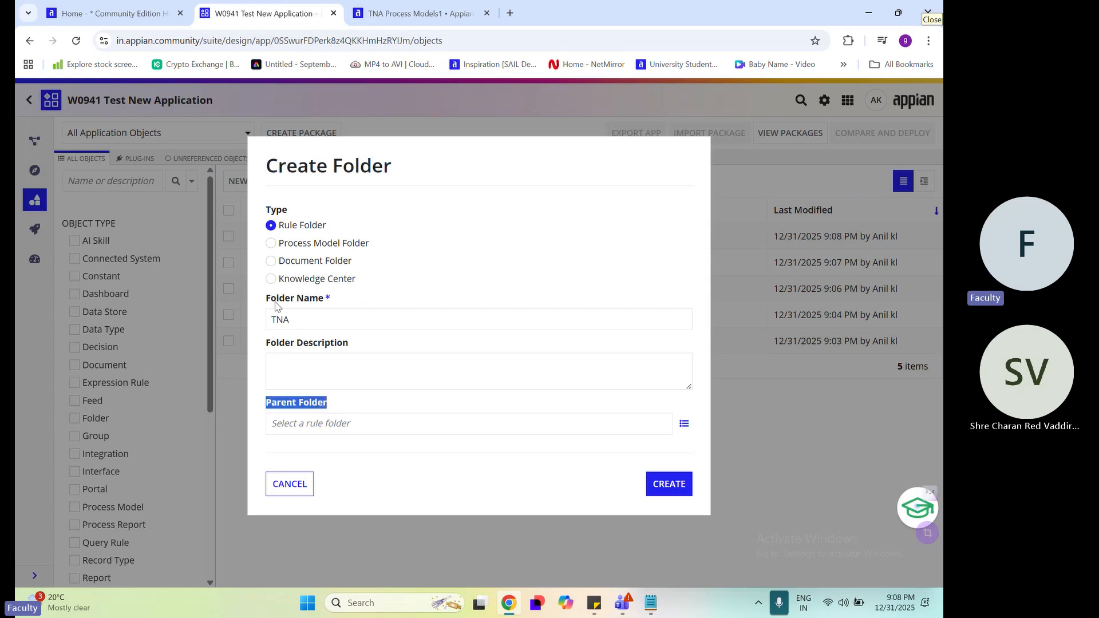
{"action": "left_click_drag", "start_coordinate": [267, 298], "coordinate": [324, 299]}
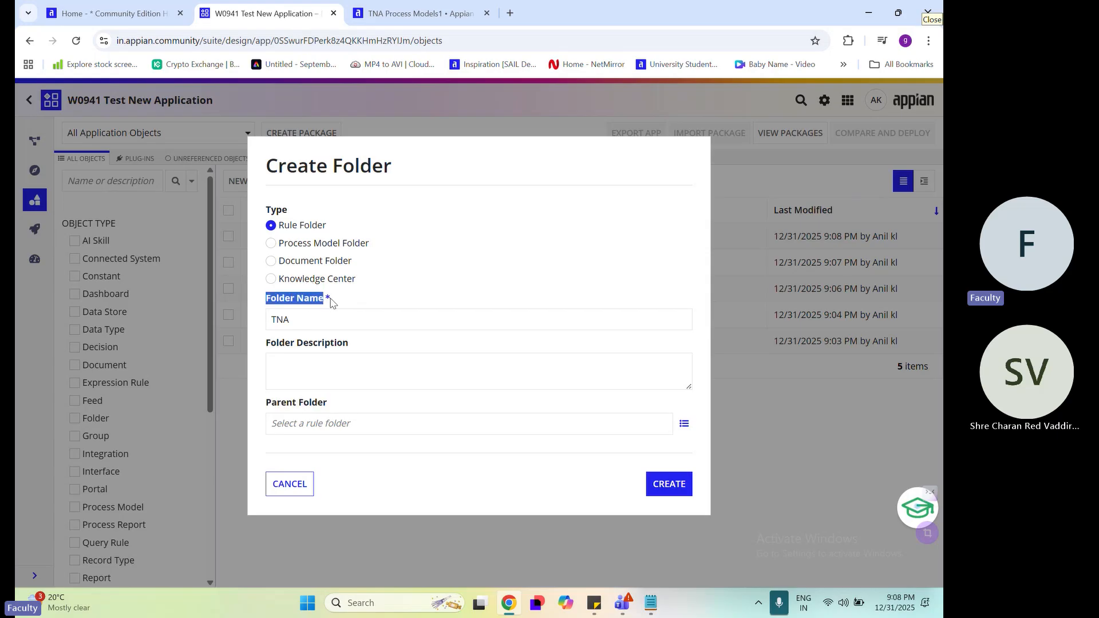
{"action": "left_click", "coordinate": [273, 246]}
{"action": "left_click", "coordinate": [272, 261]}
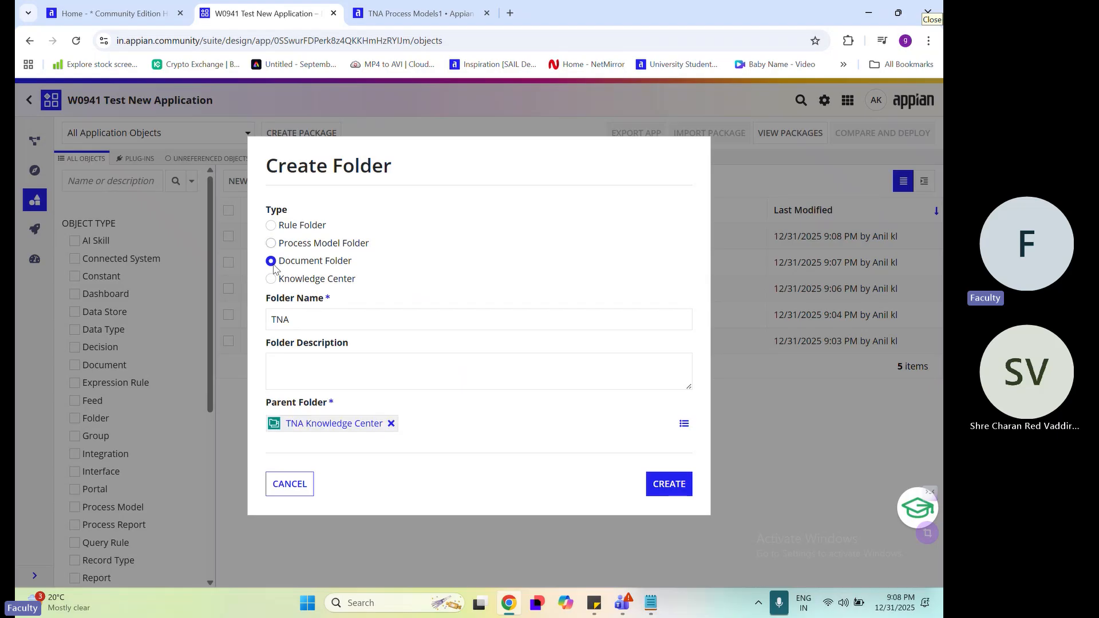
{"action": "left_click_drag", "start_coordinate": [263, 405], "coordinate": [329, 402]}
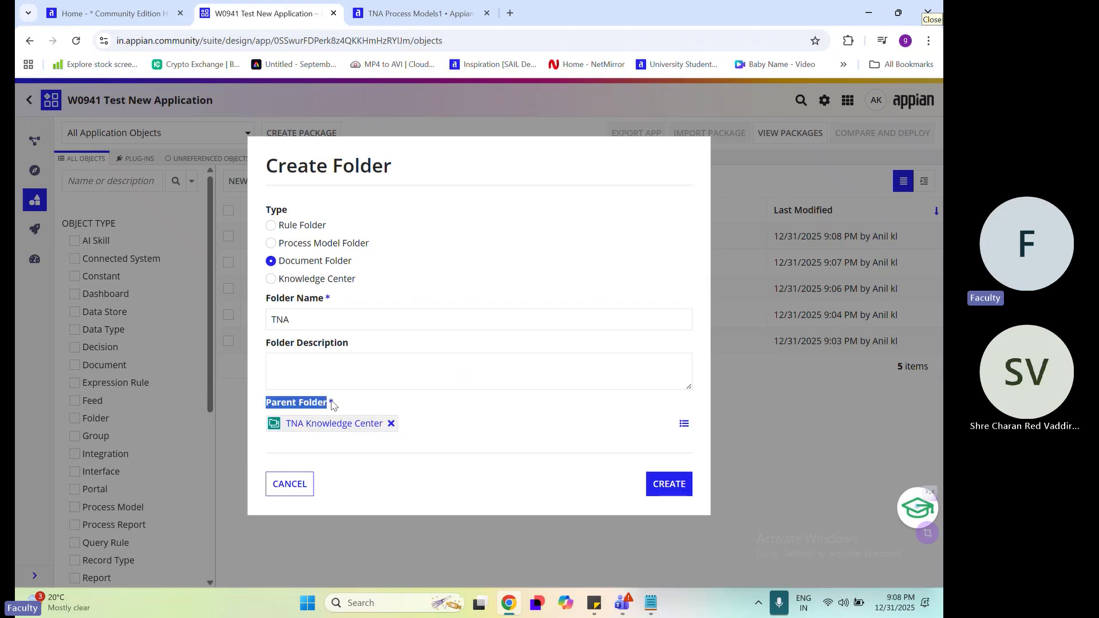
{"action": "left_click_drag", "start_coordinate": [264, 299], "coordinate": [324, 298]}
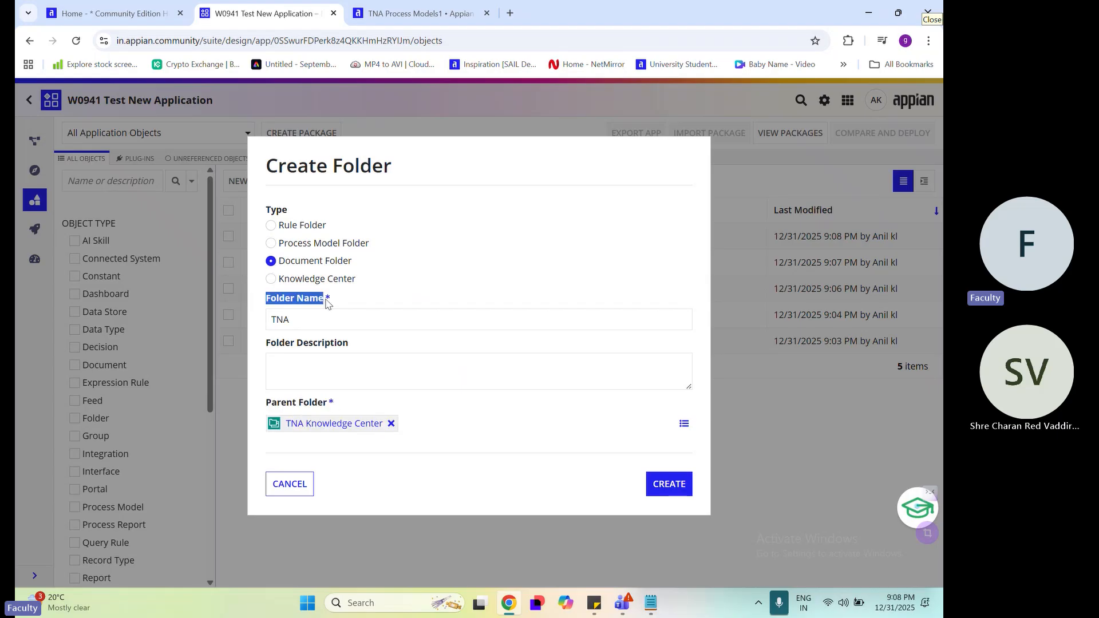
{"action": "left_click_drag", "start_coordinate": [269, 405], "coordinate": [333, 403]}
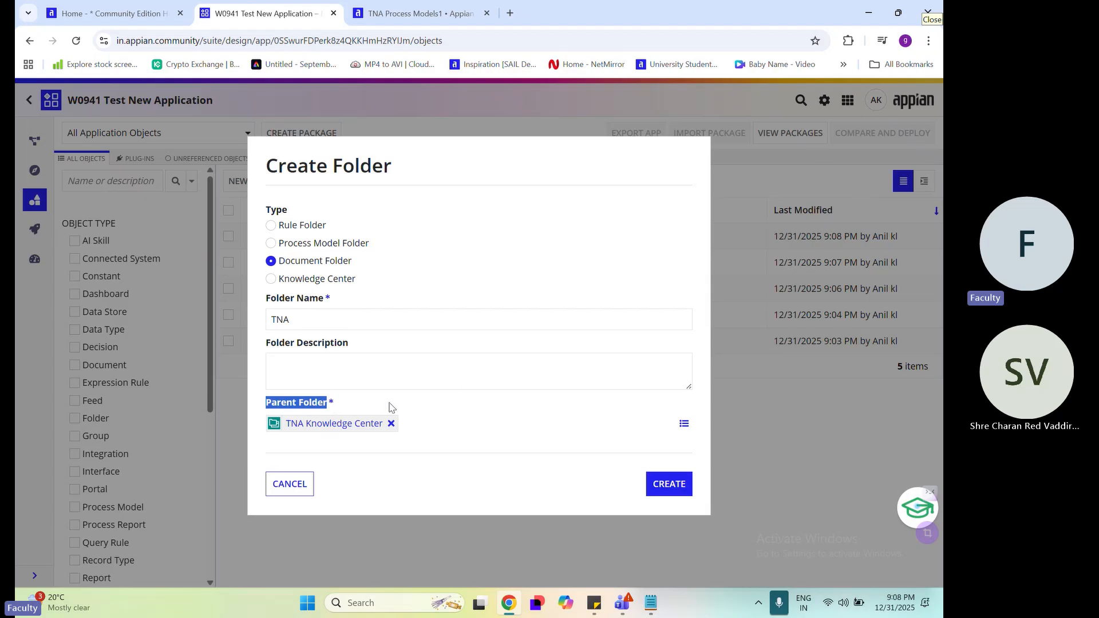
{"action": "left_click", "coordinate": [487, 459]}
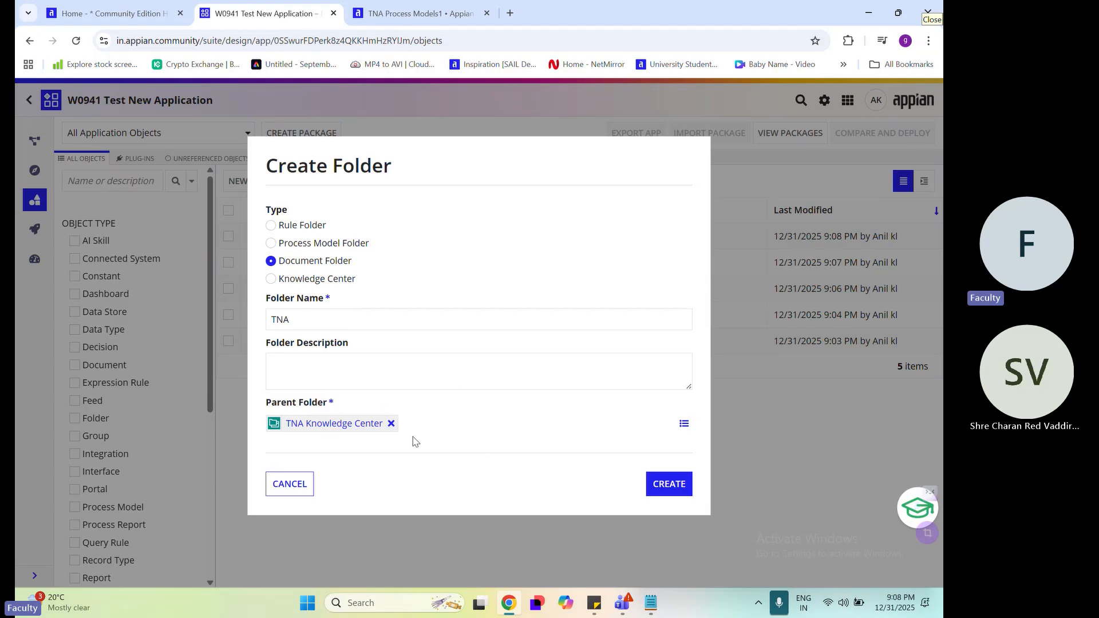
Remove the preset parent folder, look up tna as a replacement, and clear the search text
{"action": "left_click", "coordinate": [391, 424]}
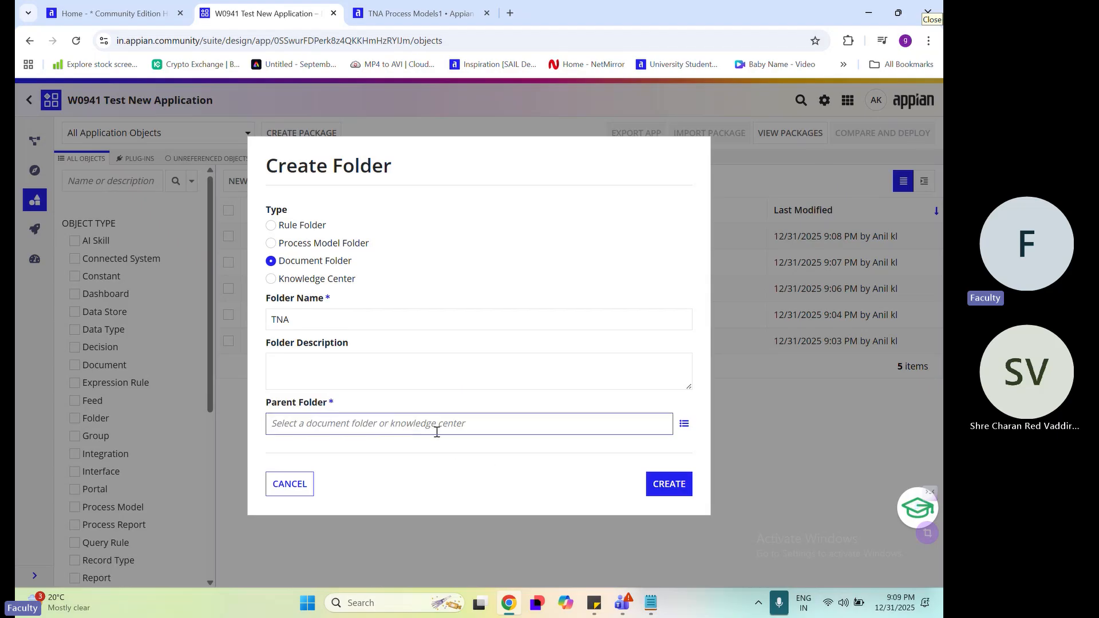
{"action": "type", "text": "tna"}
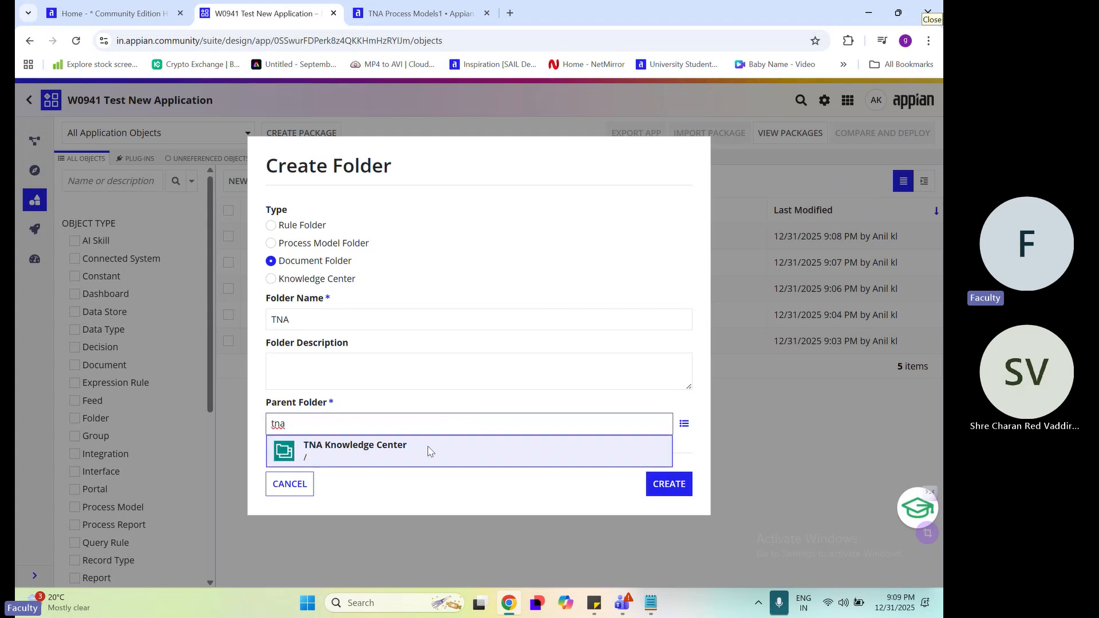
{"action": "left_click", "coordinate": [501, 414]}
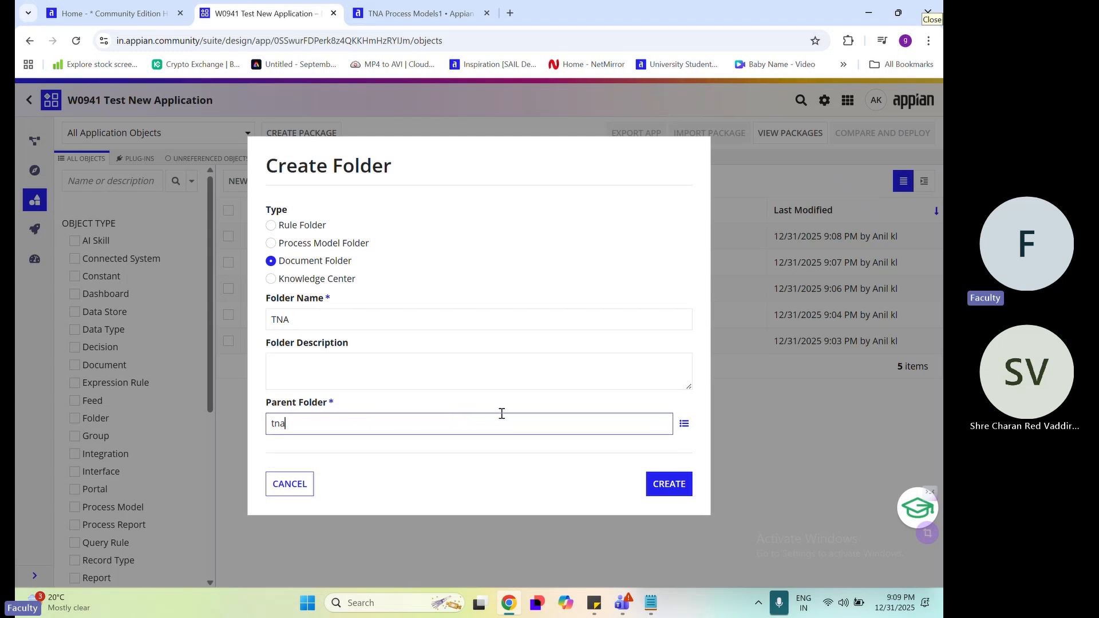
{"action": "key", "text": "BackSpace"}
{"action": "key", "text": "BackSpace"}
{"action": "key", "text": "BackSpace"}
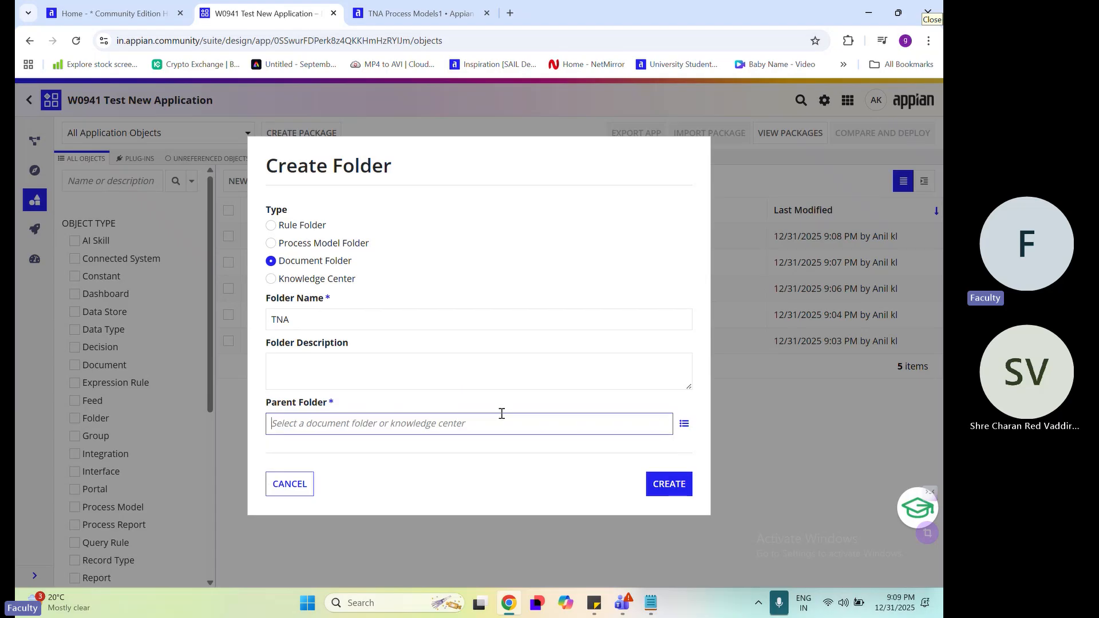
Browse the available knowledge centers, pick TNA Knowledge Center by searching for tna, and deselect it again
{"action": "left_click", "coordinate": [685, 424]}
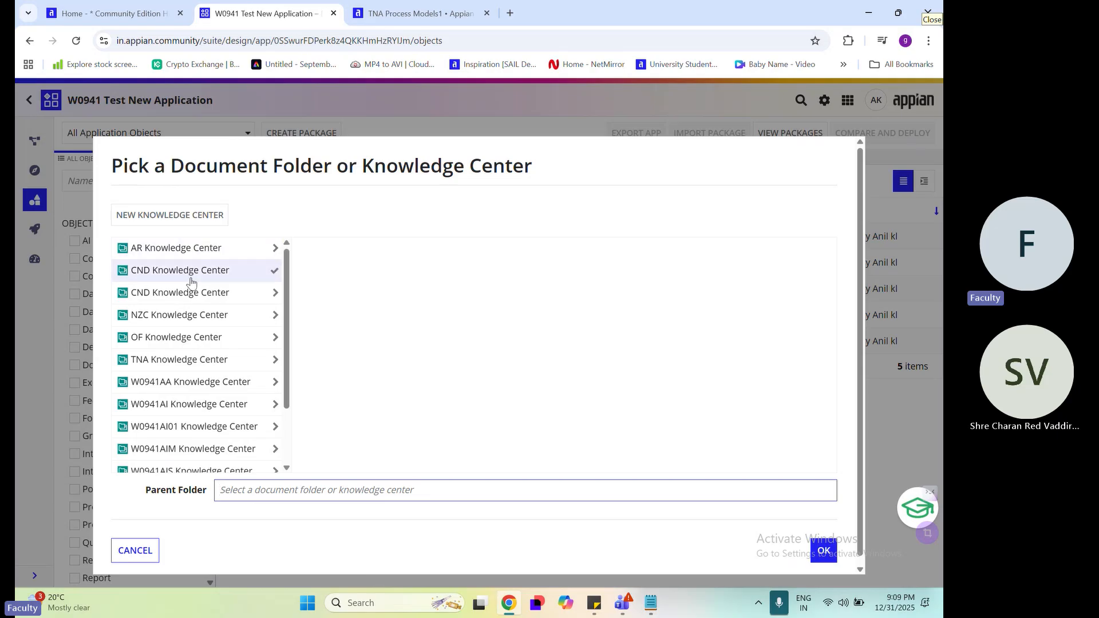
{"action": "scroll", "coordinate": [183, 390], "scroll_direction": "down", "scroll_amount": 3}
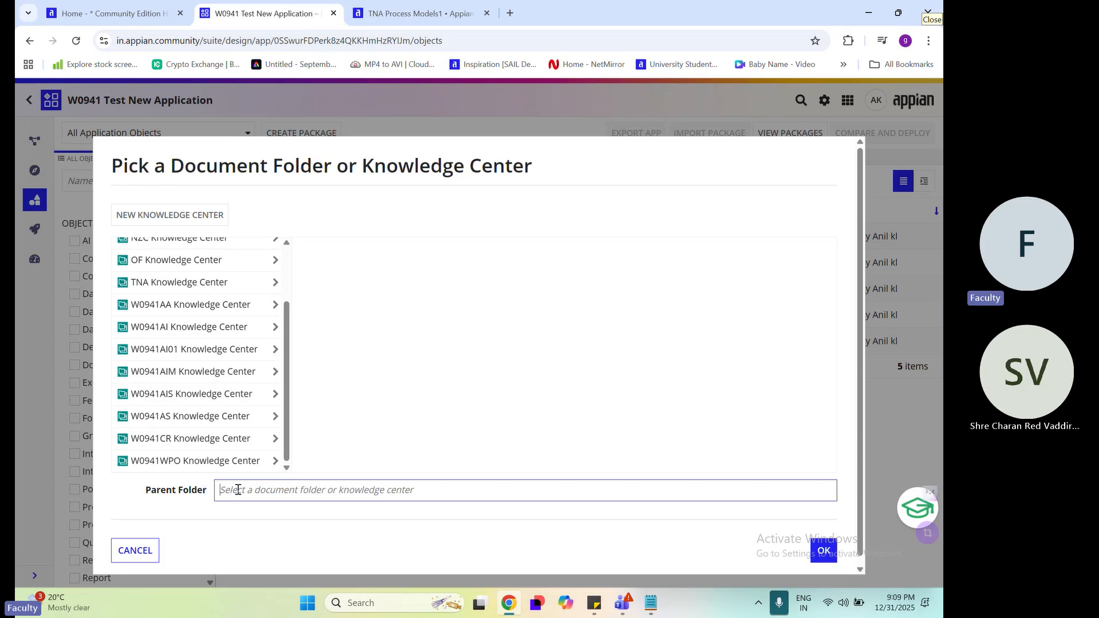
{"action": "type", "text": "t"}
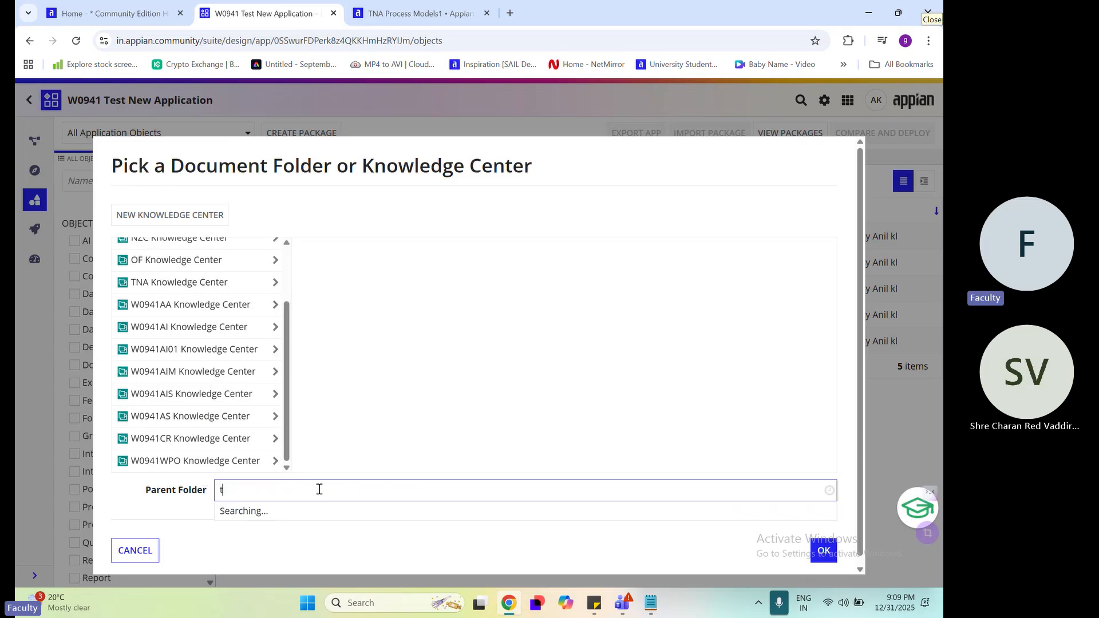
{"action": "type", "text": "na"}
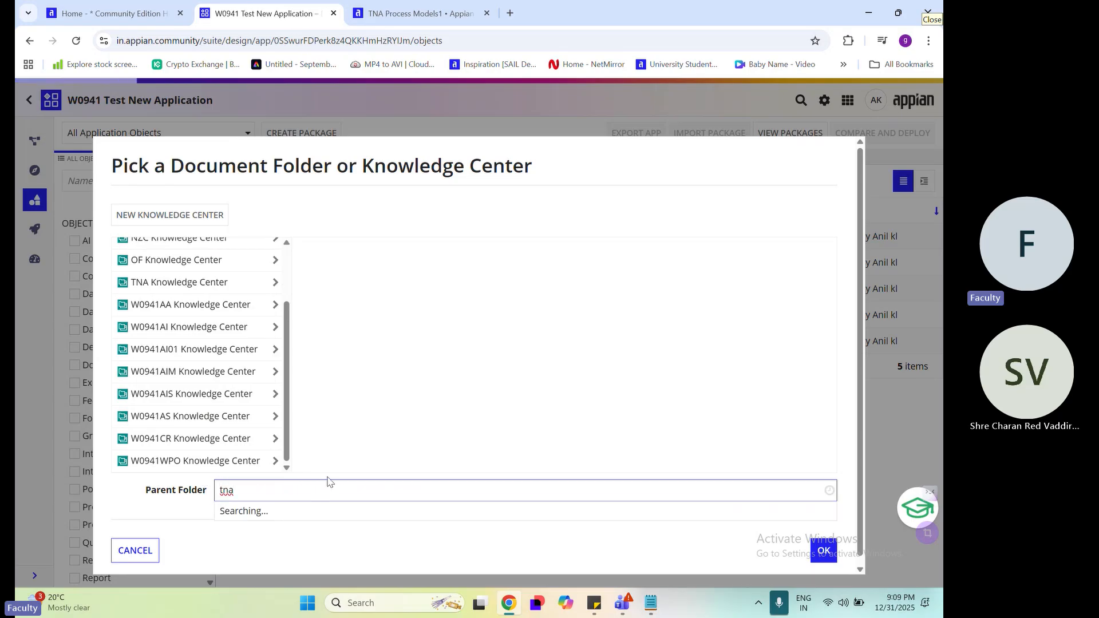
{"action": "left_click", "coordinate": [313, 513]}
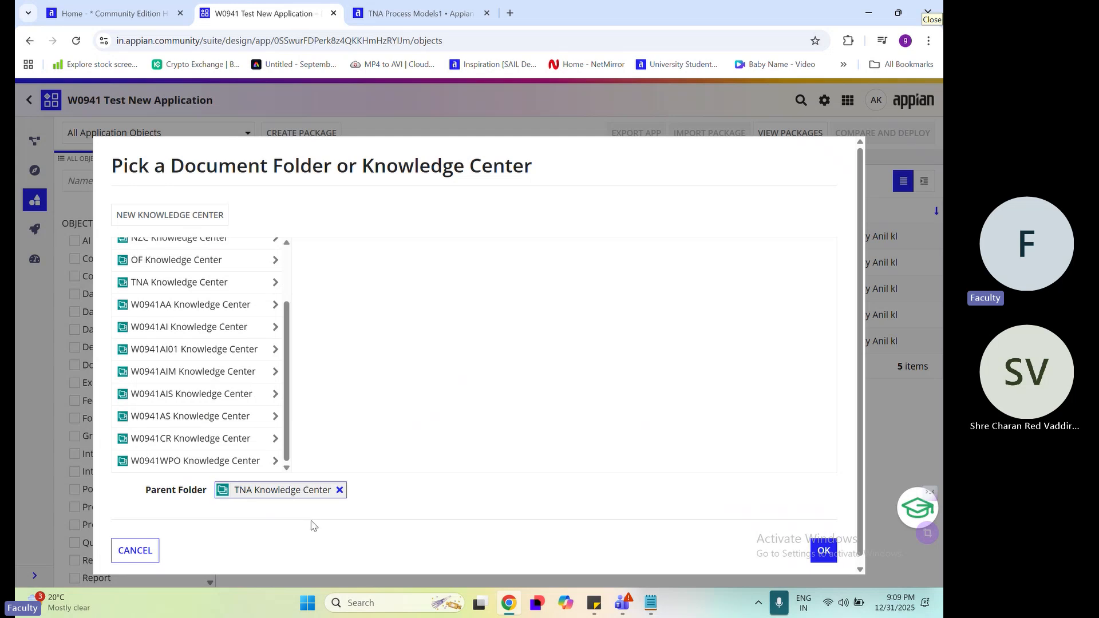
{"action": "left_click", "coordinate": [229, 288]}
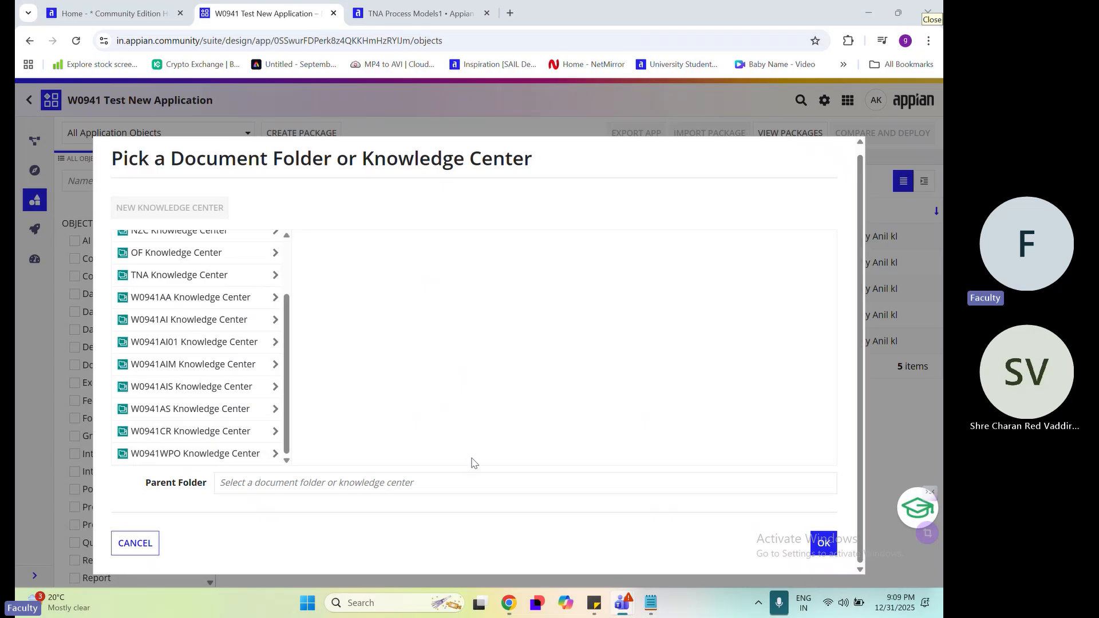
Choose TNA Knowledge Center from the list of knowledge centers as the document folder's parent and confirm
{"action": "scroll", "coordinate": [194, 401], "scroll_direction": "up", "scroll_amount": 3}
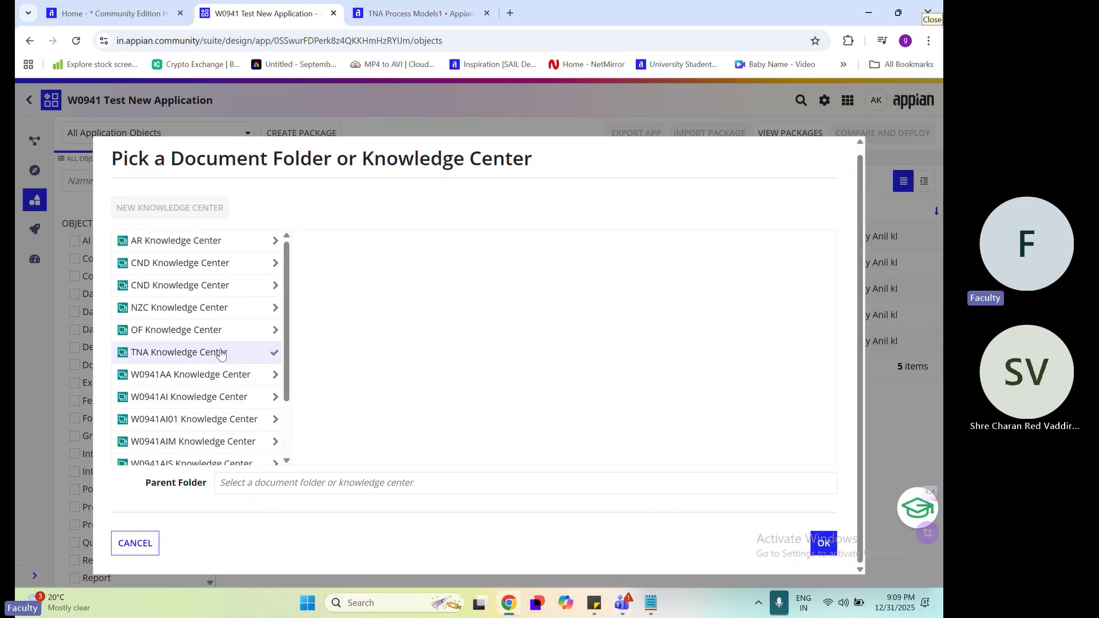
{"action": "left_click", "coordinate": [220, 353]}
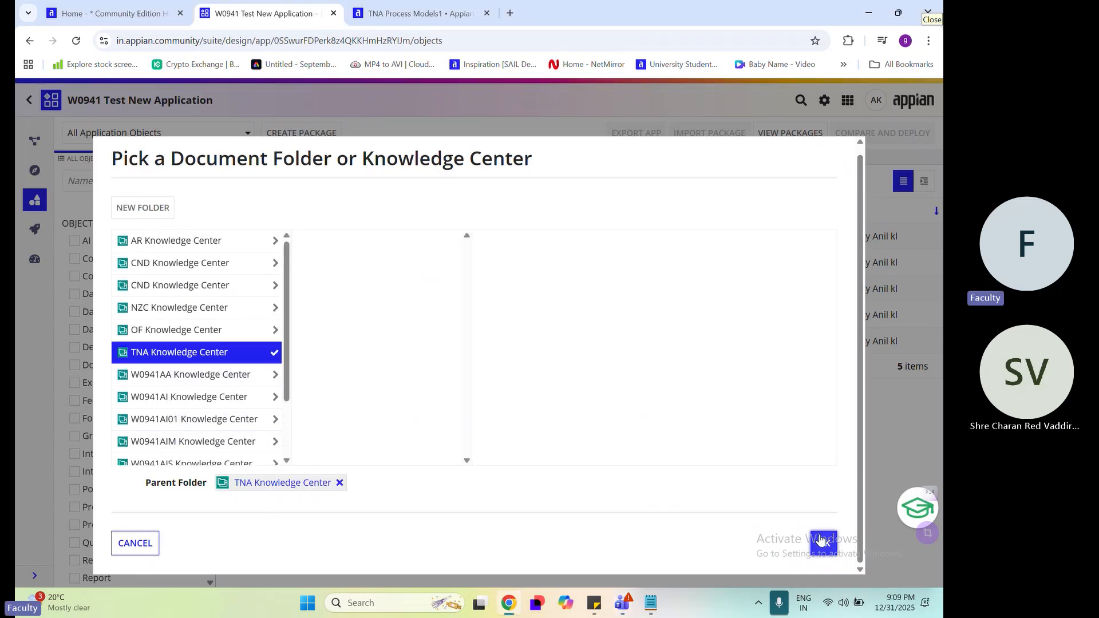
{"action": "scroll", "coordinate": [820, 539], "scroll_direction": "up", "scroll_amount": 1}
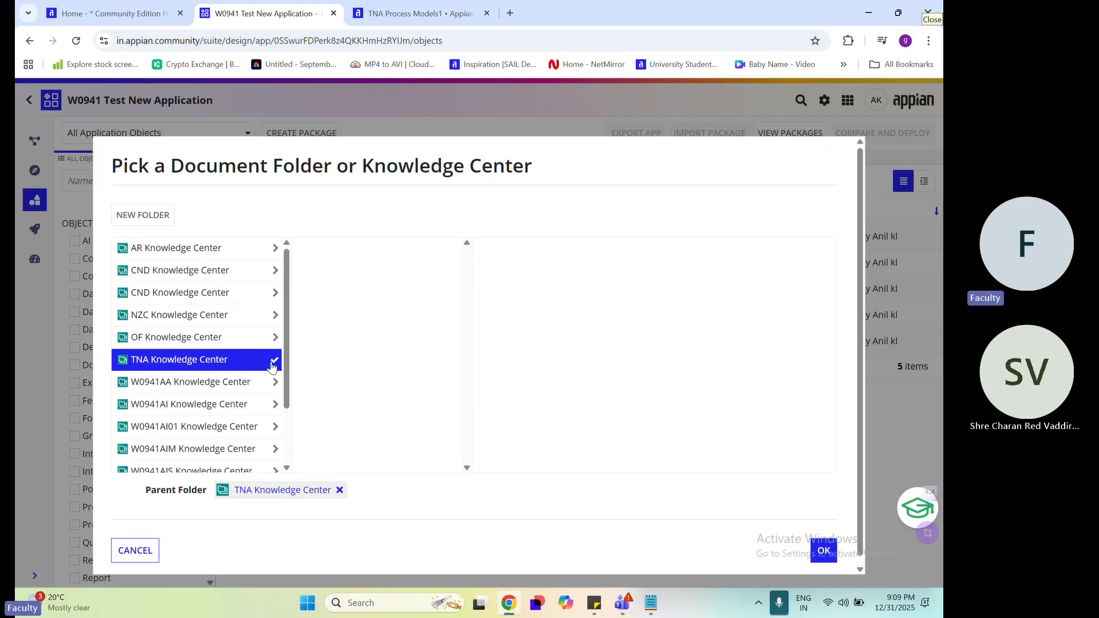
{"action": "left_click", "coordinate": [819, 550]}
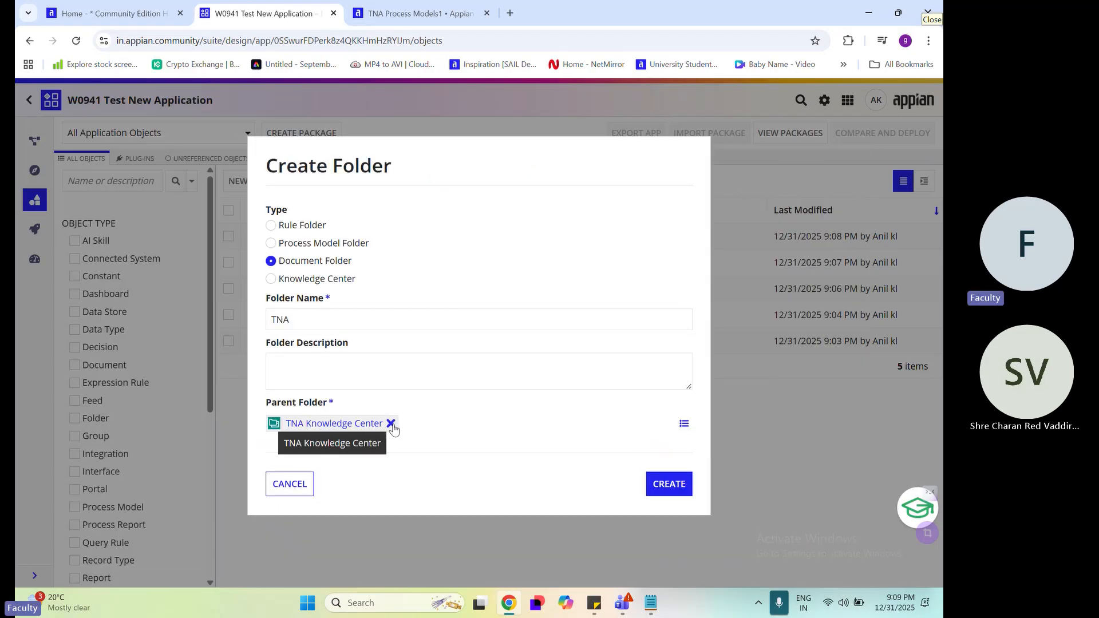
Name the document folder TNA Document and copy the same text into its description
{"action": "left_click", "coordinate": [342, 322]}
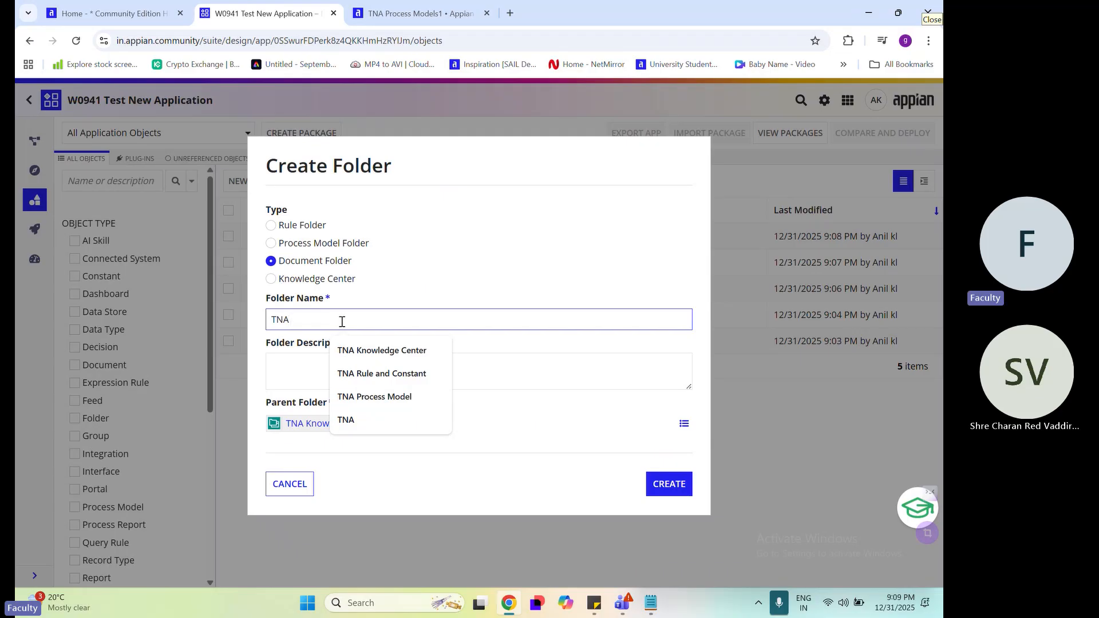
{"action": "type", "text": "TNA Document"}
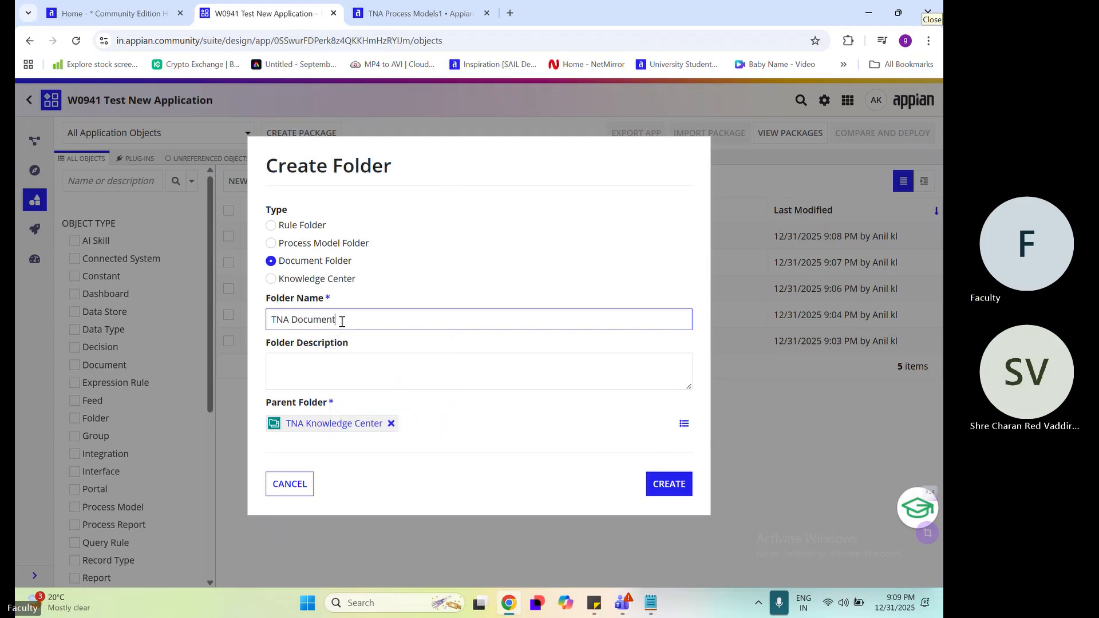
{"action": "left_click", "coordinate": [447, 355]}
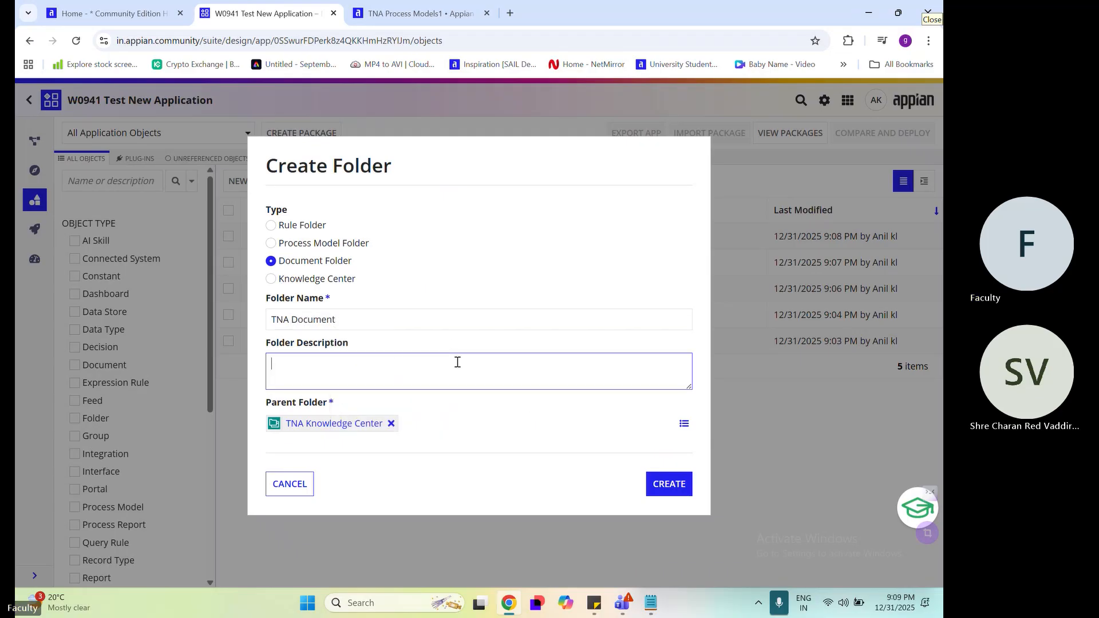
{"action": "left_click", "coordinate": [363, 324]}
{"action": "key", "text": "ctrl+a"}
{"action": "key", "text": "ctrl+c"}
{"action": "left_click", "coordinate": [318, 360]}
{"action": "key", "text": "ctrl+v"}
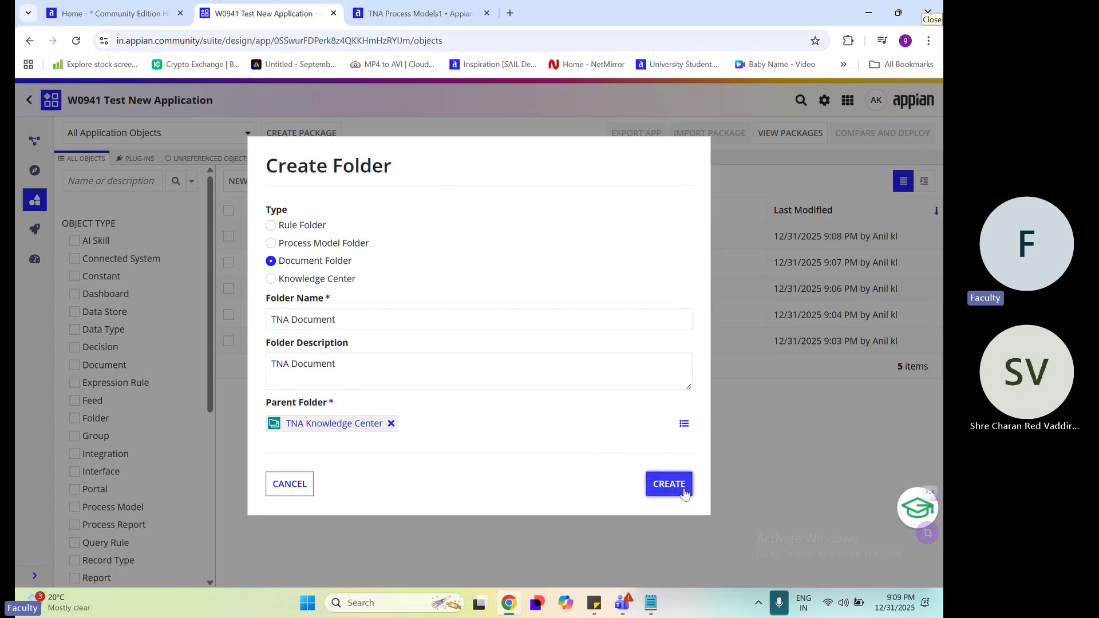
Create the TNA Document folder with the entered name, description and parent
{"action": "left_click", "coordinate": [668, 483]}
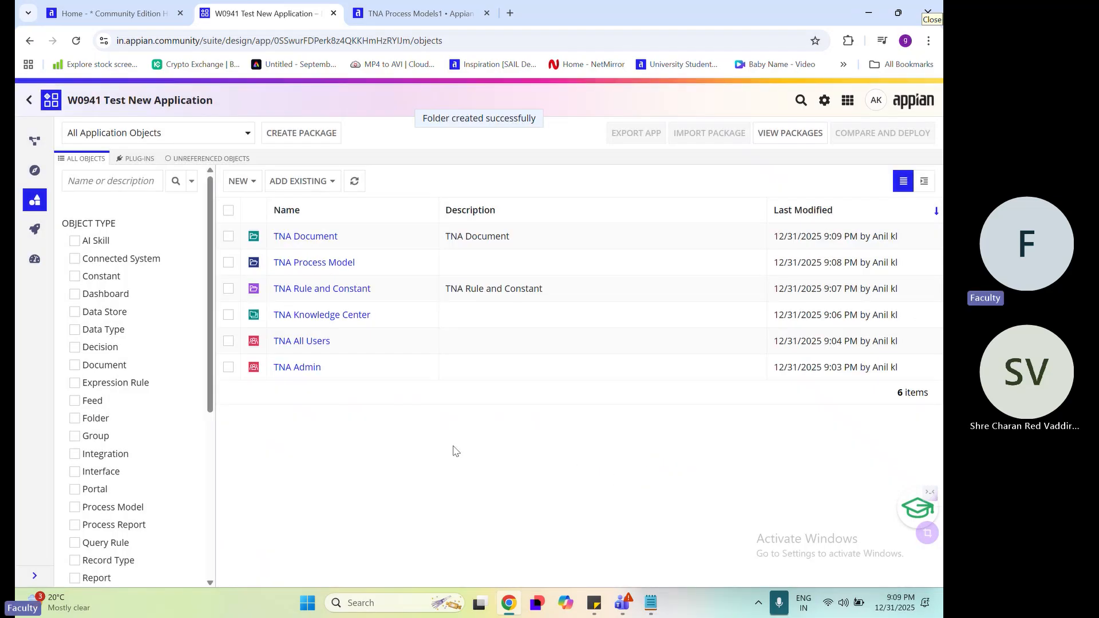
Switch to the Notepad notes and check the planned folders, from Knowledge Center to Document, against the folders in the application's object list
{"action": "left_click", "coordinate": [651, 602]}
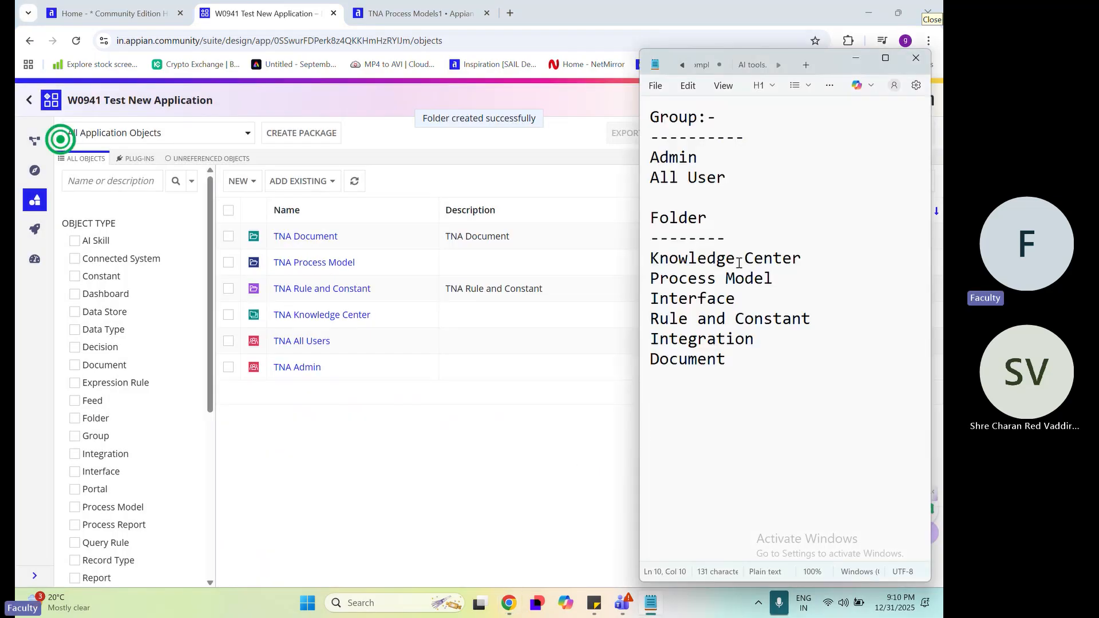
{"action": "left_click", "coordinate": [784, 258]}
{"action": "left_click", "coordinate": [784, 275]}
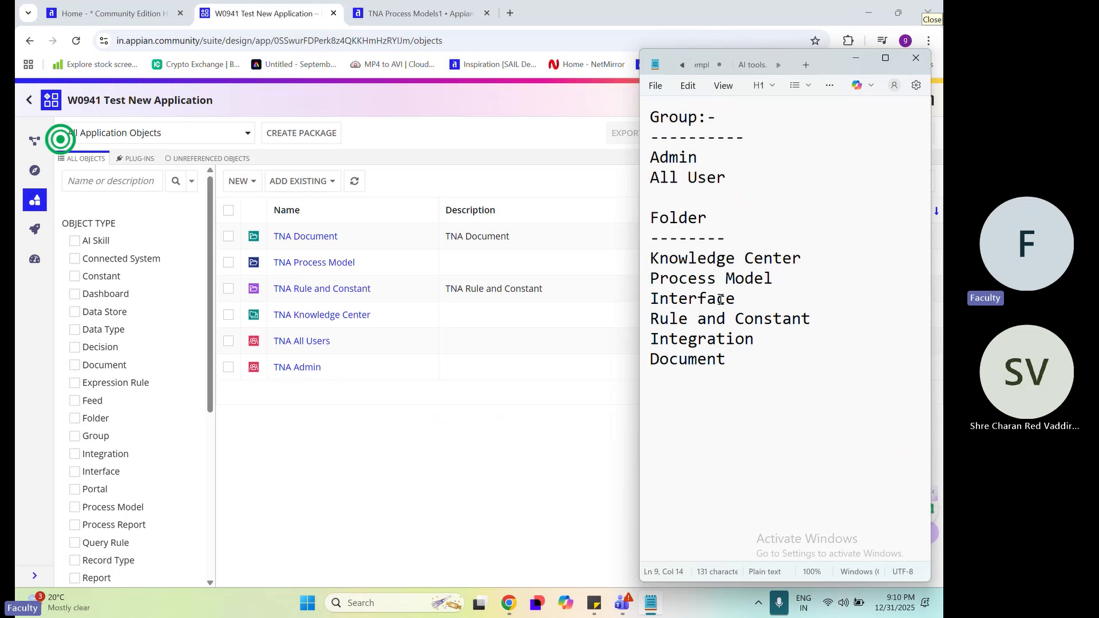
{"action": "left_click_drag", "start_coordinate": [736, 299], "coordinate": [647, 296]}
{"action": "left_click_drag", "start_coordinate": [816, 320], "coordinate": [654, 319]}
{"action": "left_click_drag", "start_coordinate": [770, 342], "coordinate": [662, 345]}
{"action": "double_click", "coordinate": [724, 359]}
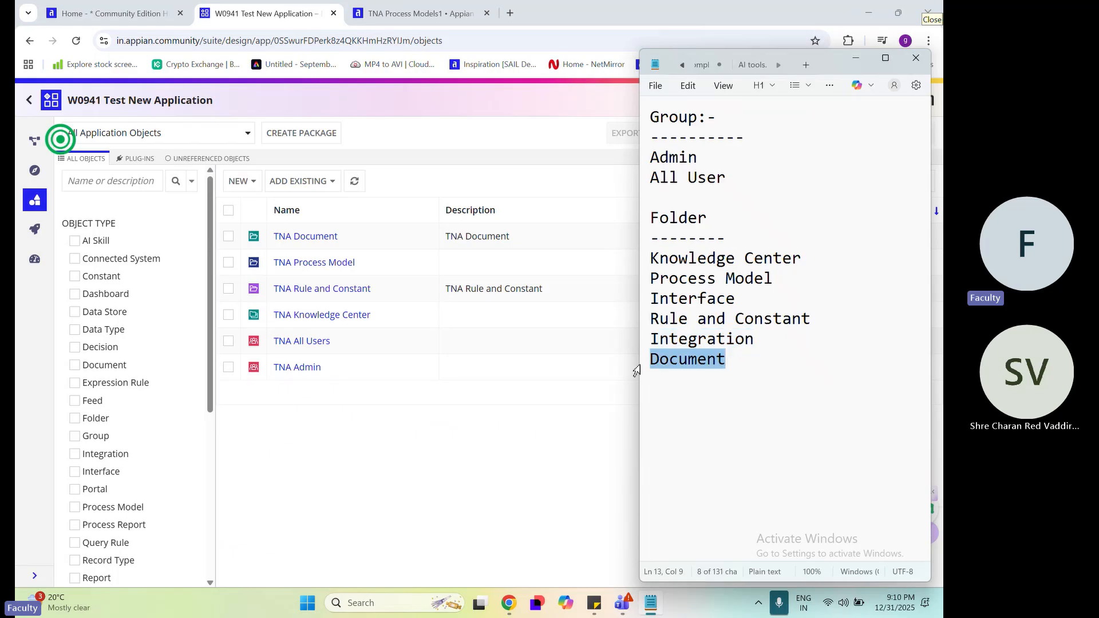
{"action": "left_click_drag", "start_coordinate": [763, 343], "coordinate": [665, 343]}
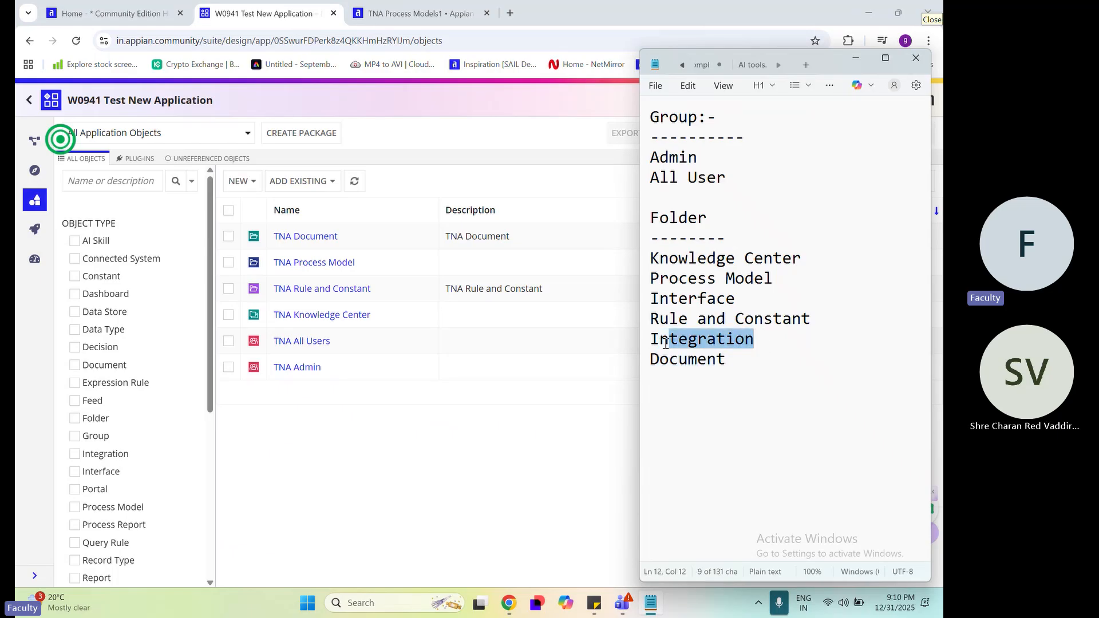
{"action": "left_click_drag", "start_coordinate": [755, 296], "coordinate": [625, 296]}
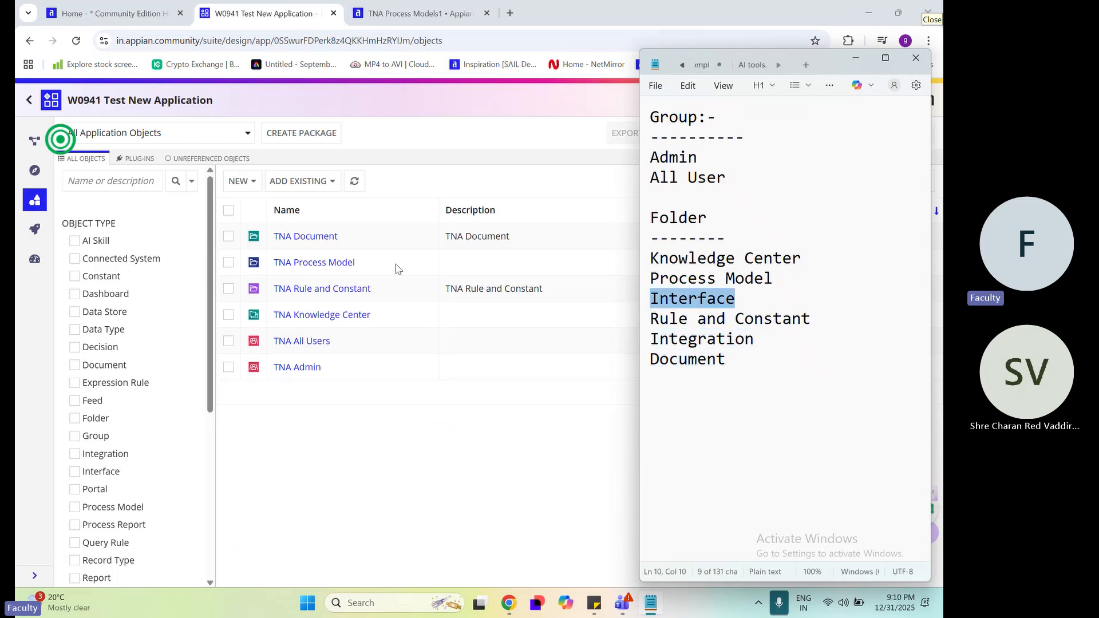
Start creating another new folder in the W0941 Test New Application
{"action": "left_click", "coordinate": [238, 181]}
{"action": "scroll", "coordinate": [263, 475], "scroll_direction": "down", "scroll_amount": 3}
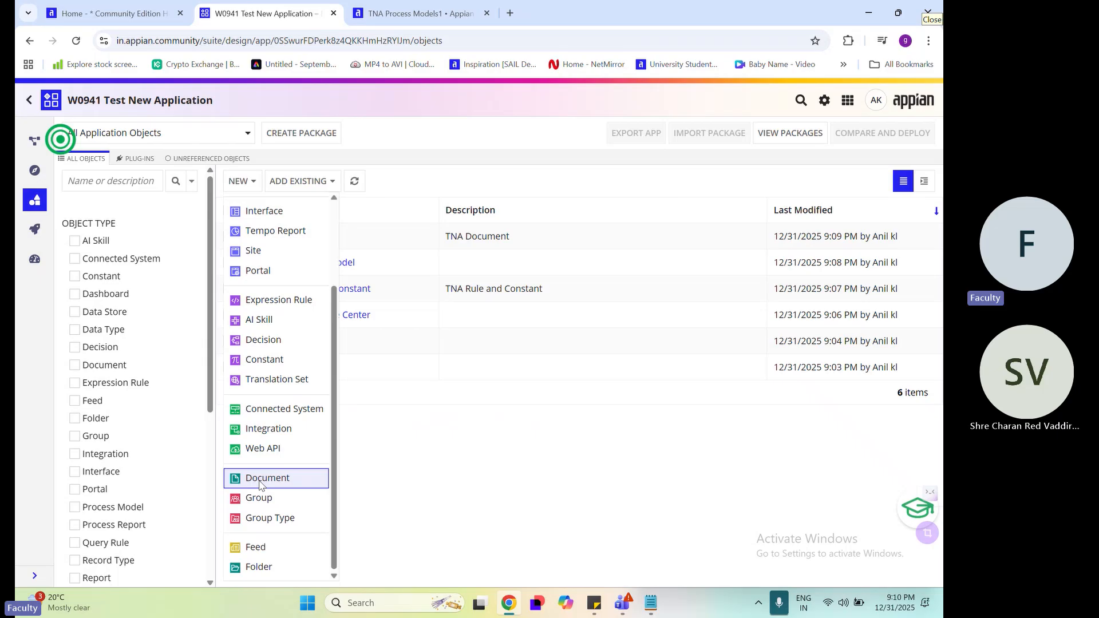
{"action": "left_click", "coordinate": [263, 576]}
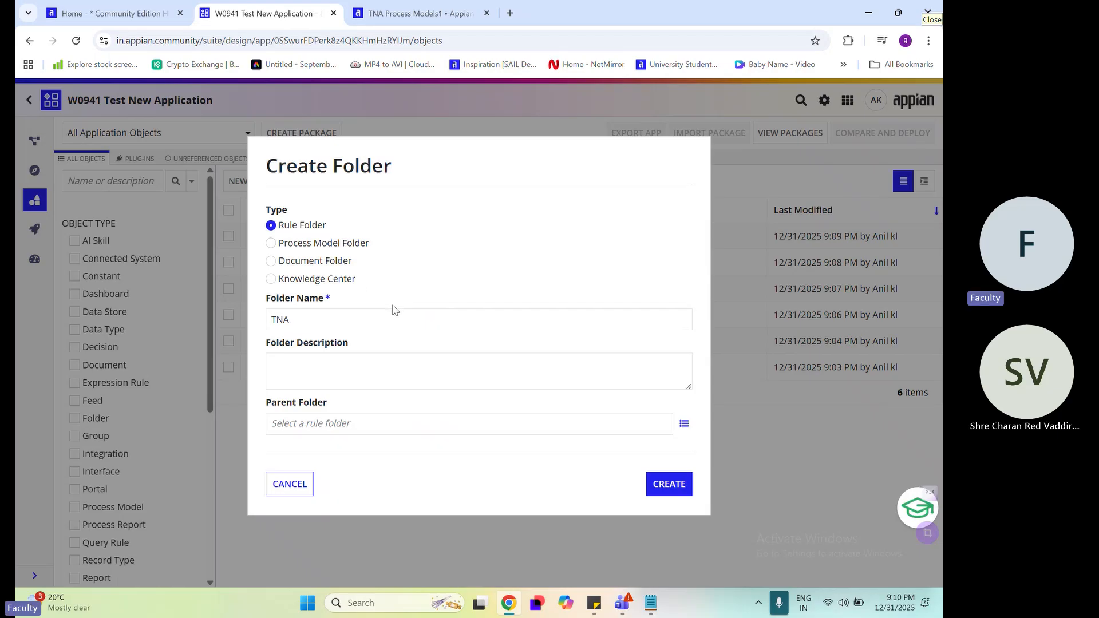
Create a rule folder named TNA Interfaces, leaving its description and parent folder empty
{"action": "left_click_drag", "start_coordinate": [331, 230], "coordinate": [279, 229]}
{"action": "left_click", "coordinate": [378, 318]}
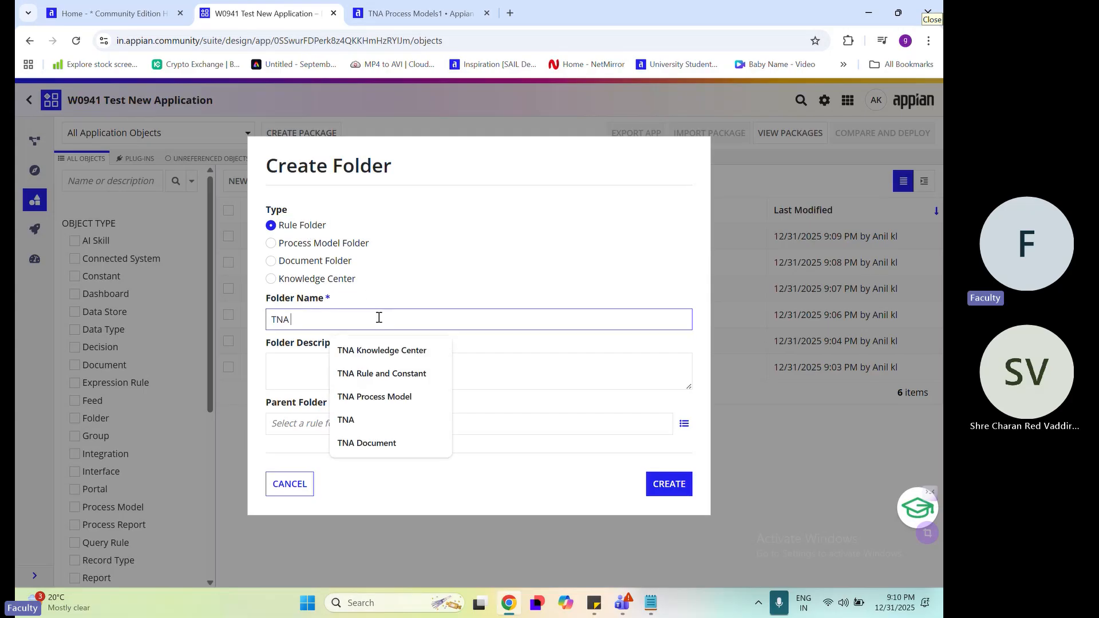
{"action": "type", "text": "Interface"}
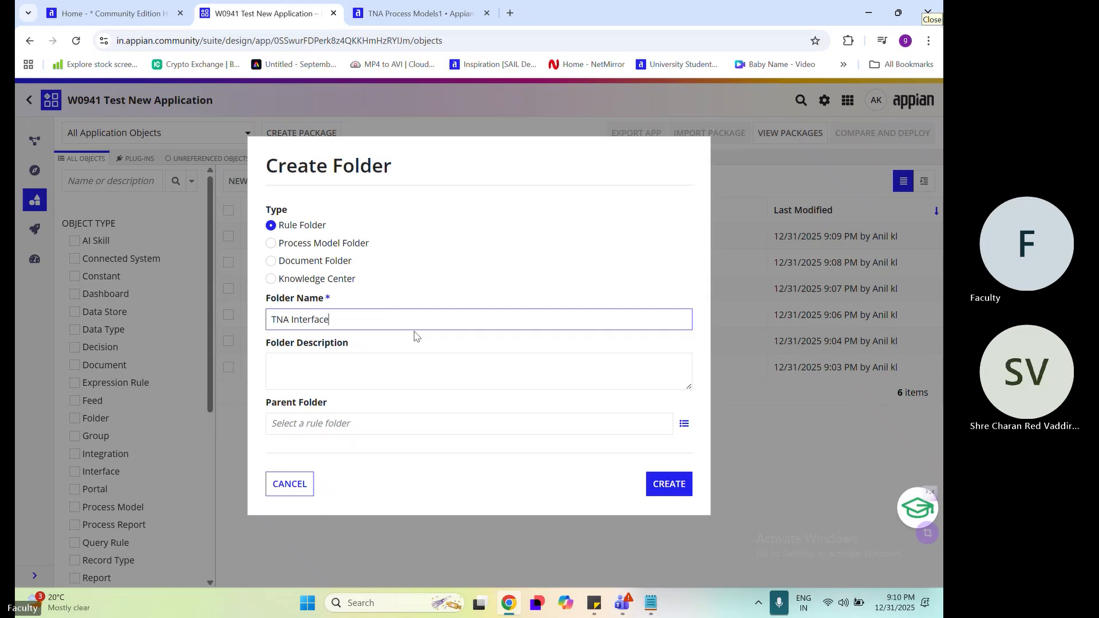
{"action": "left_click", "coordinate": [527, 359]}
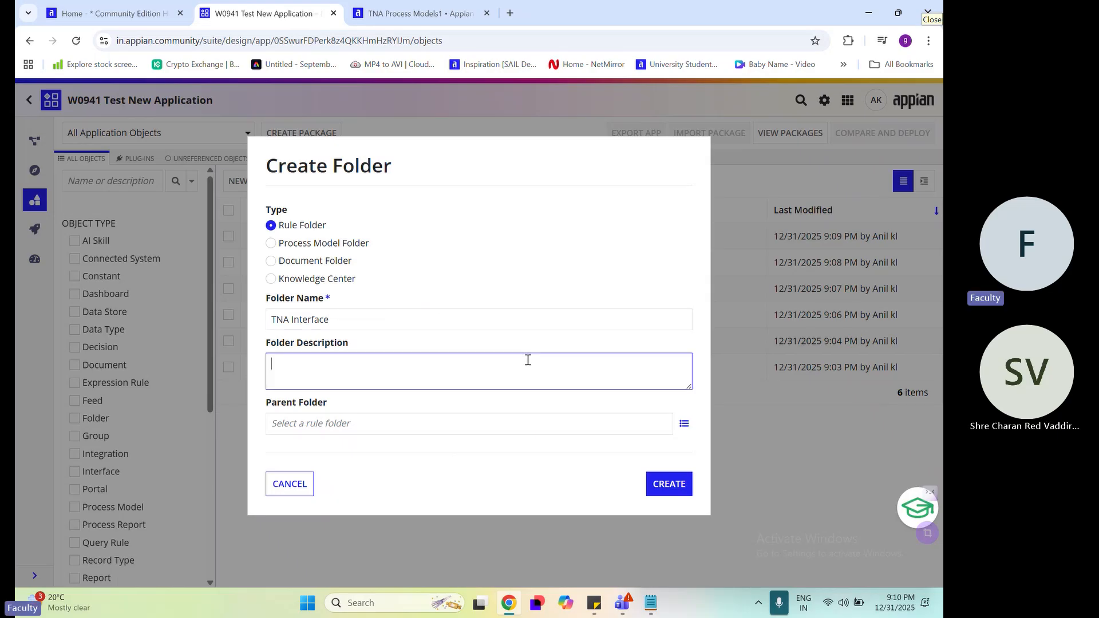
{"action": "left_click", "coordinate": [352, 321]}
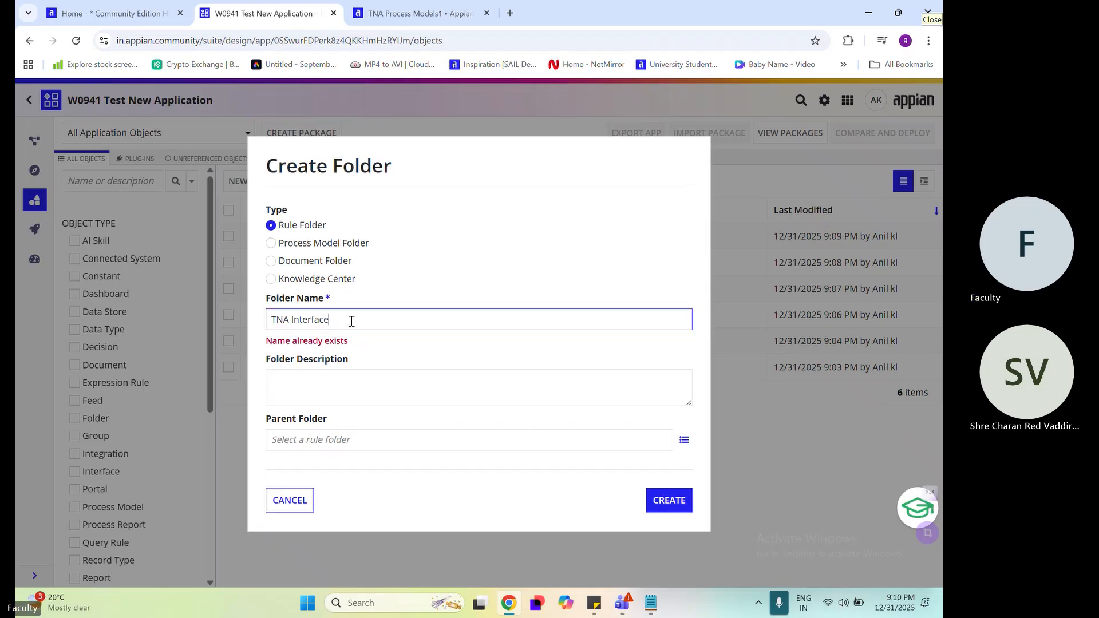
{"action": "type", "text": "s"}
{"action": "left_click", "coordinate": [414, 357]}
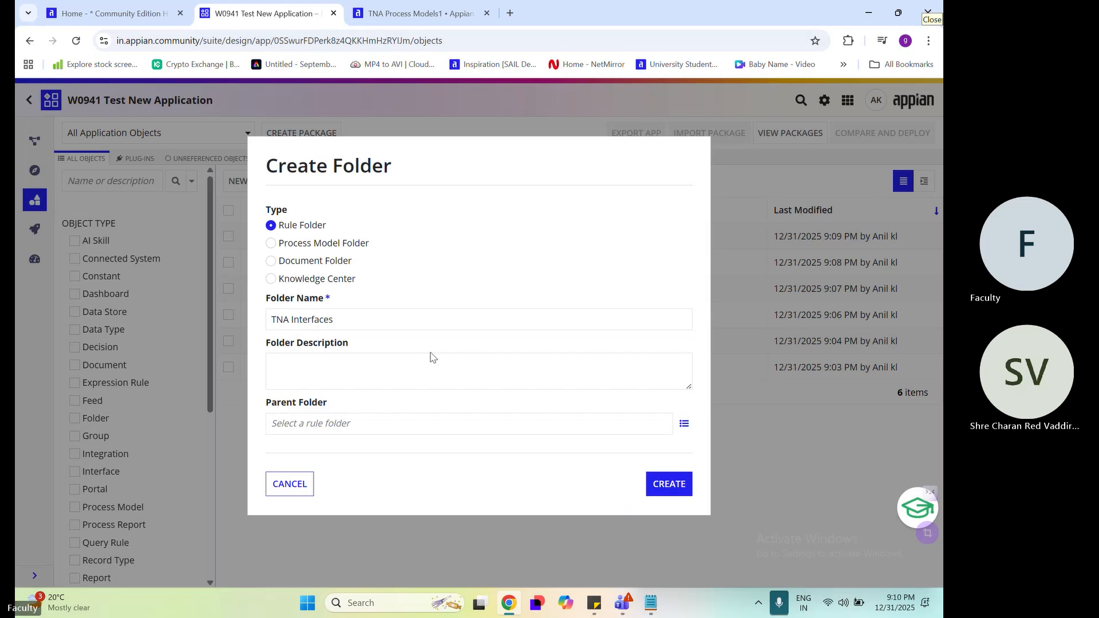
{"action": "left_click", "coordinate": [353, 320]}
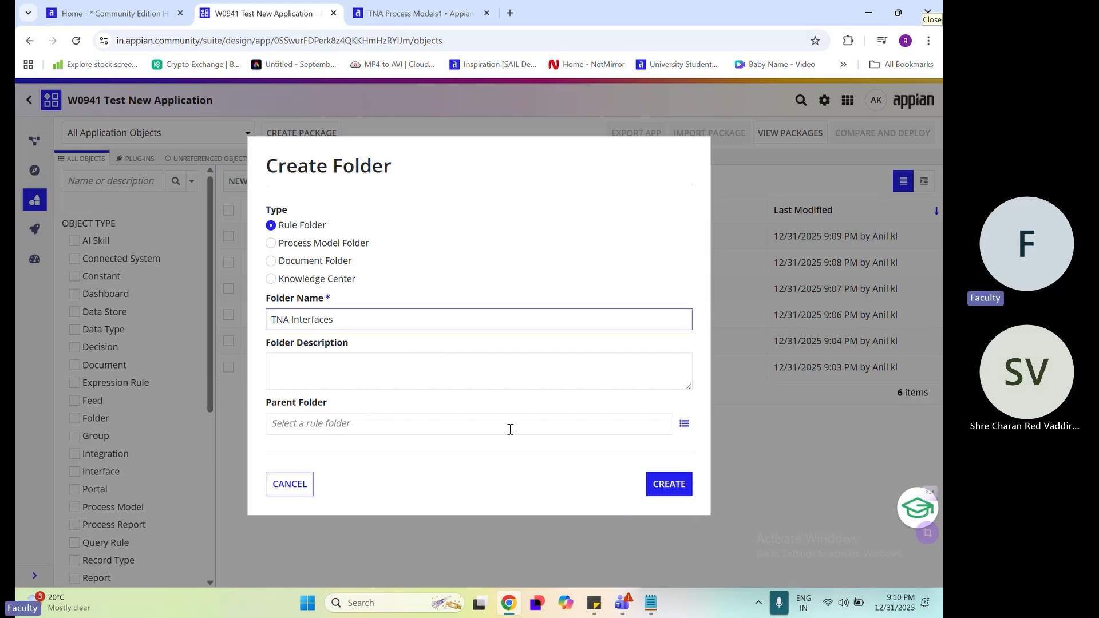
{"action": "left_click", "coordinate": [686, 491]}
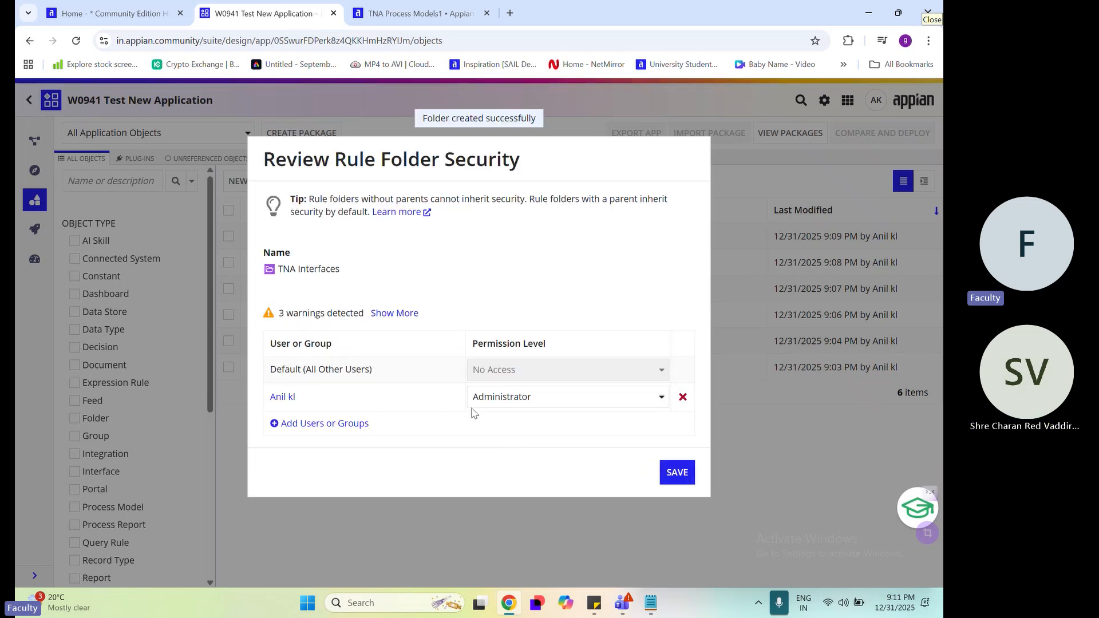
In the TNA Interfaces folder's security, replace the individual user with the groups TNA Admin and TNA All Users
{"action": "left_click", "coordinate": [353, 423]}
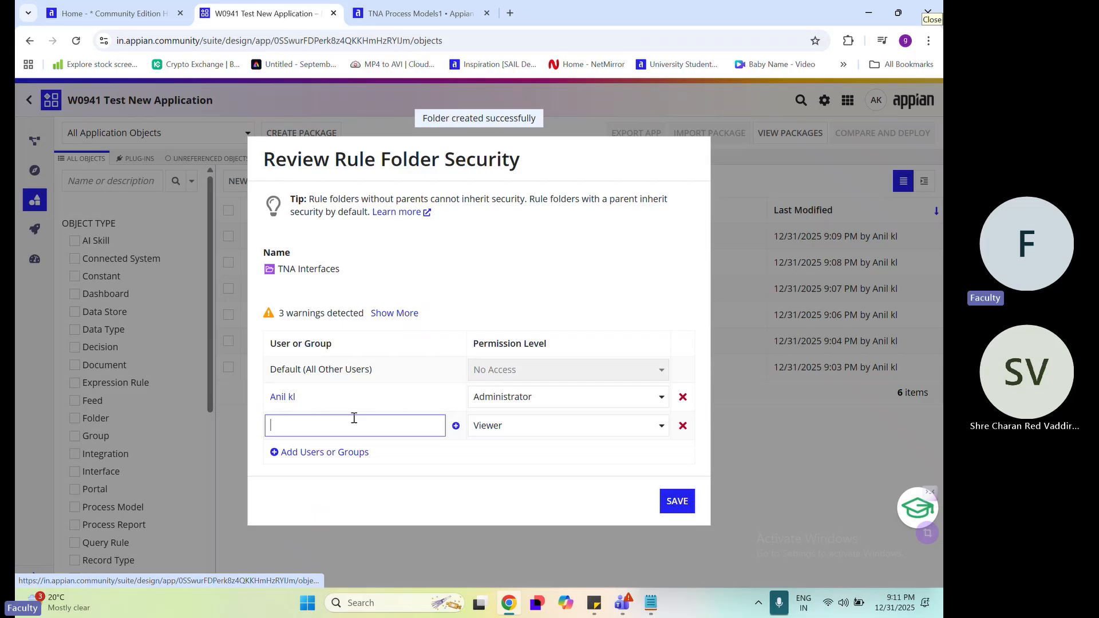
{"action": "left_click", "coordinate": [355, 452]}
{"action": "left_click", "coordinate": [682, 396]}
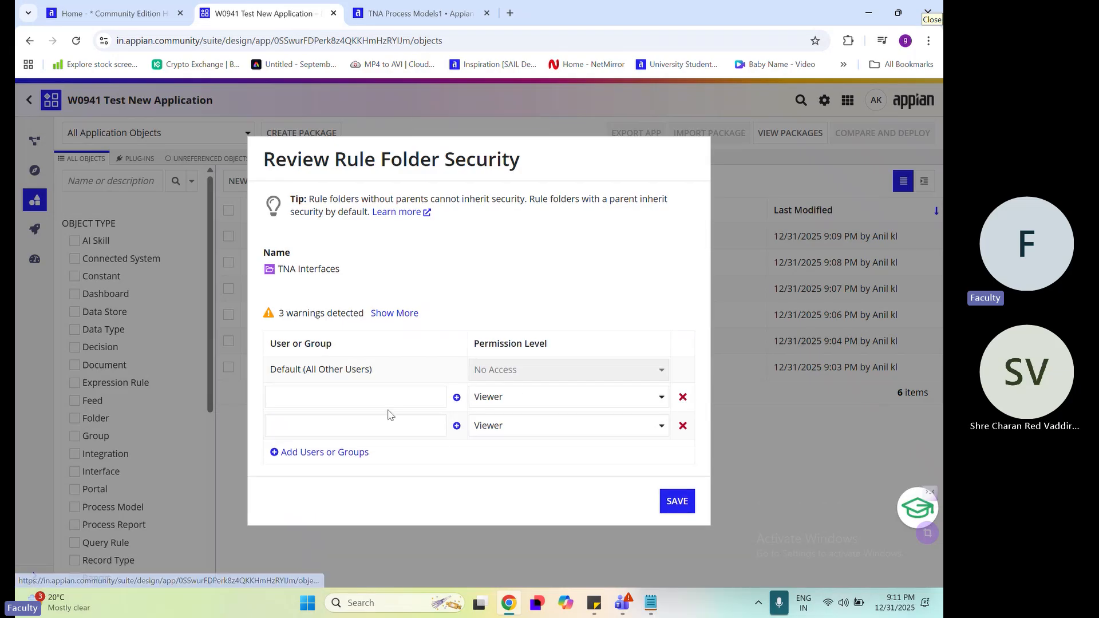
{"action": "left_click", "coordinate": [357, 387]}
{"action": "type", "text": "tna"}
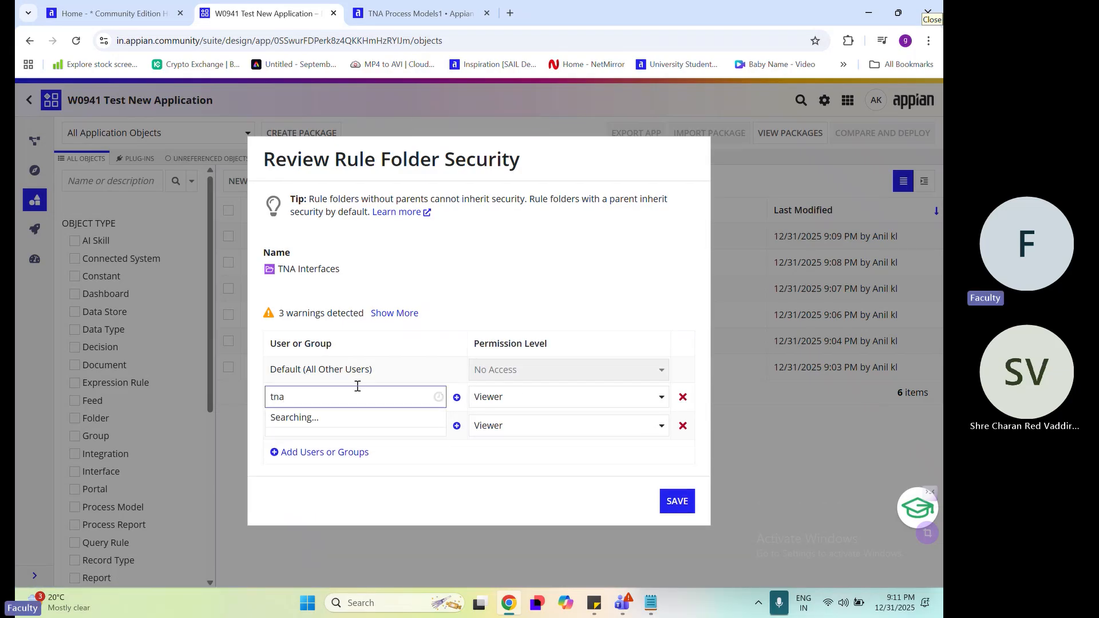
{"action": "left_click", "coordinate": [361, 338]}
{"action": "left_click", "coordinate": [348, 431]}
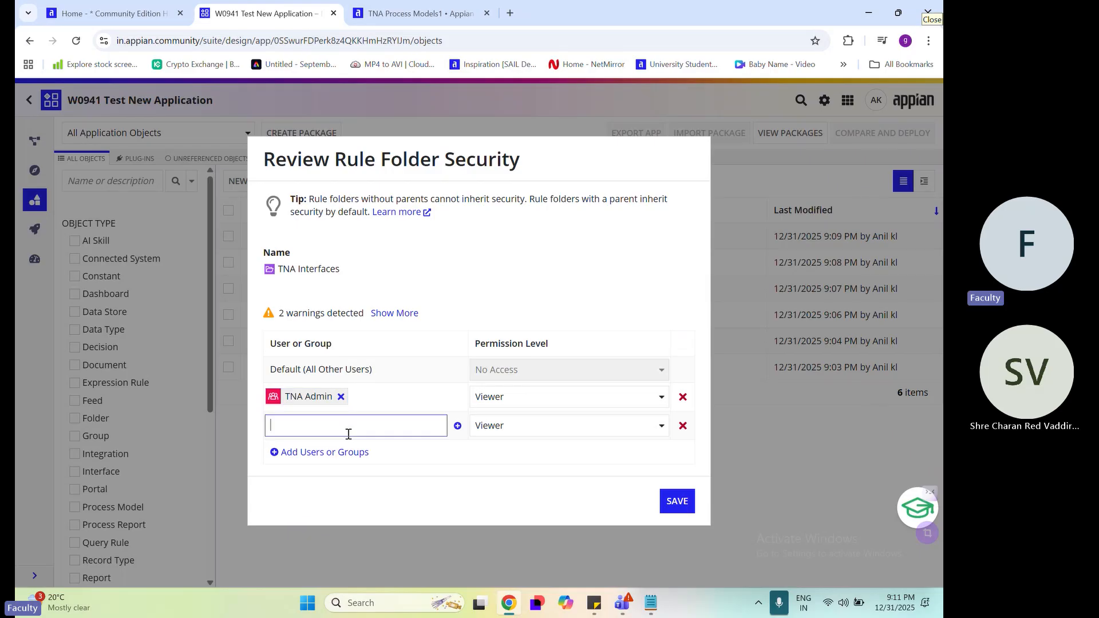
{"action": "type", "text": "tna"}
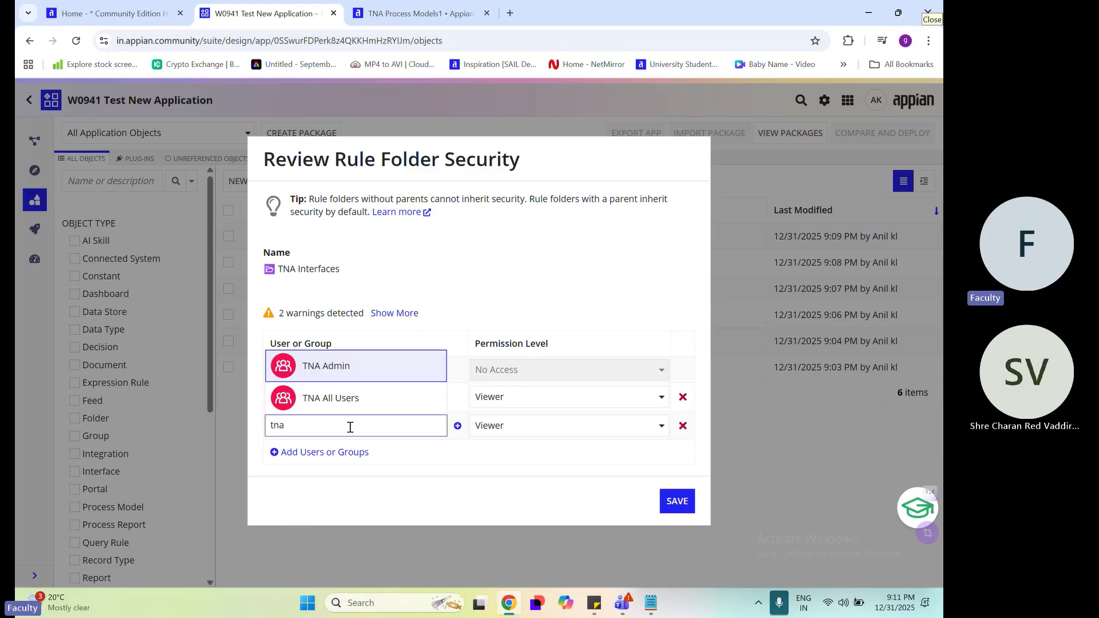
{"action": "left_click", "coordinate": [343, 395]}
Give TNA Admin the Administrator permission level on the TNA Interfaces folder and save the security
{"action": "left_click", "coordinate": [563, 404]}
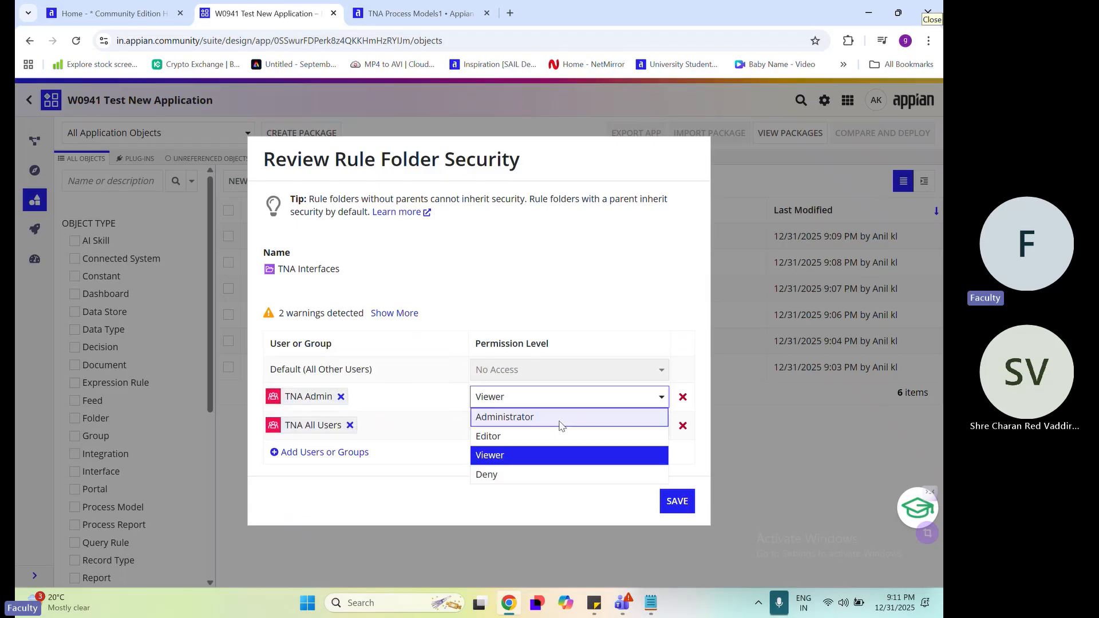
{"action": "left_click", "coordinate": [559, 420]}
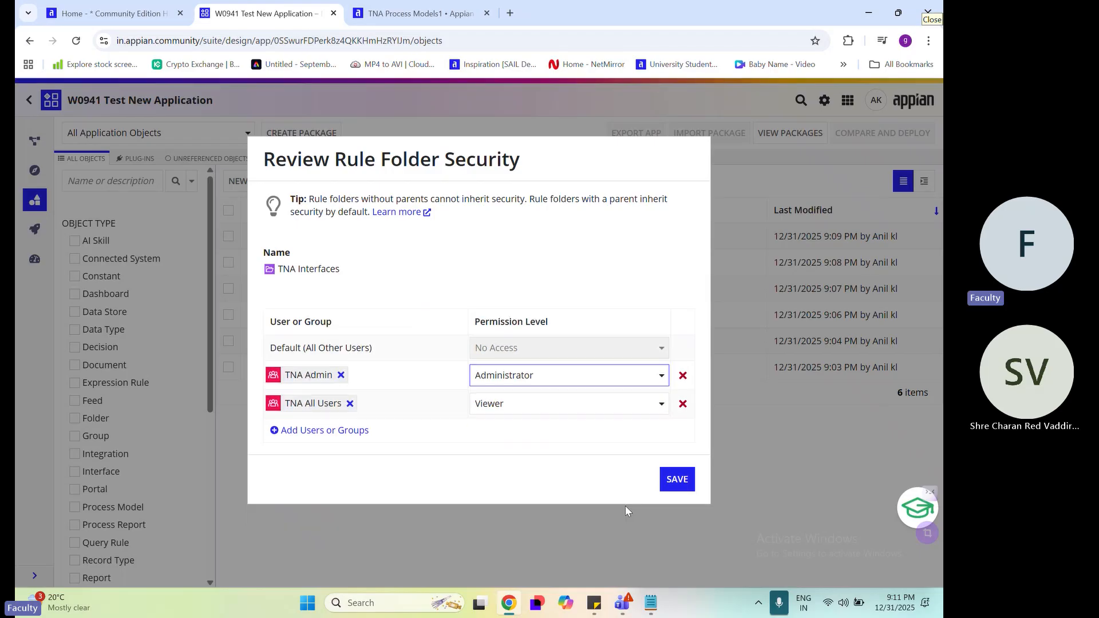
{"action": "left_click", "coordinate": [677, 480]}
{"action": "left_click", "coordinate": [241, 182]}
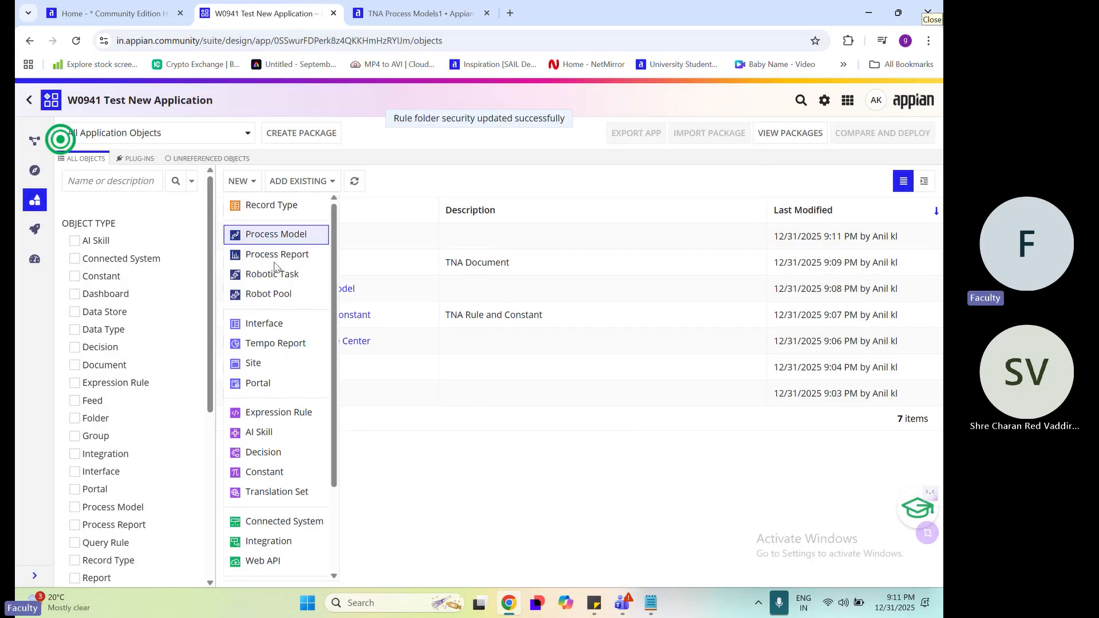
{"action": "scroll", "coordinate": [281, 440], "scroll_direction": "down", "scroll_amount": 2}
{"action": "left_click", "coordinate": [260, 498]}
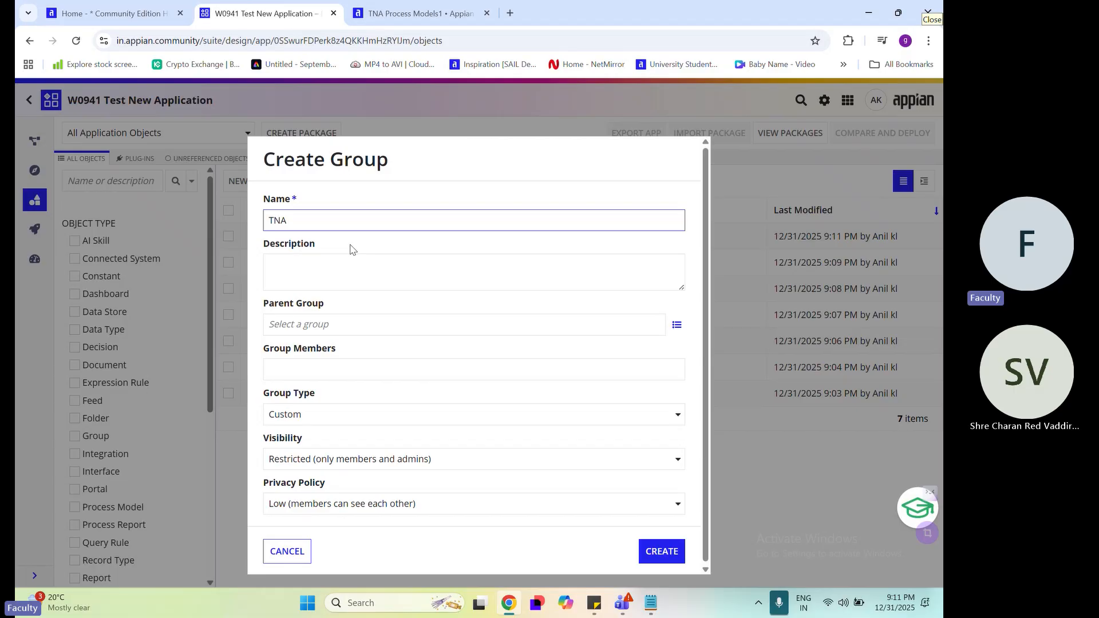
{"action": "left_click", "coordinate": [650, 603]}
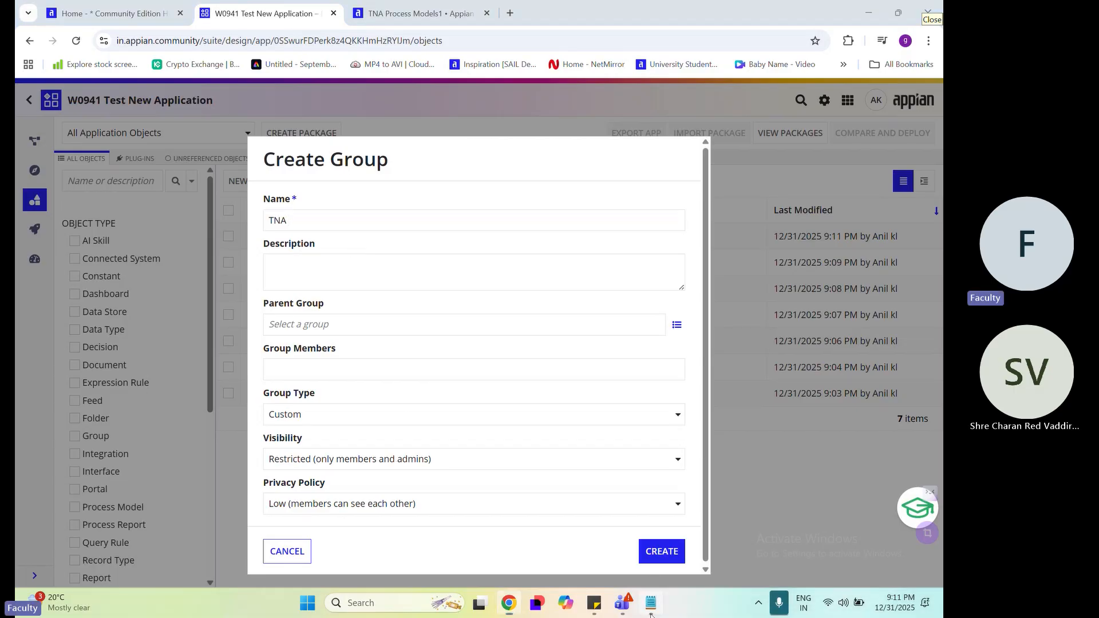
{"action": "double_click", "coordinate": [709, 338]}
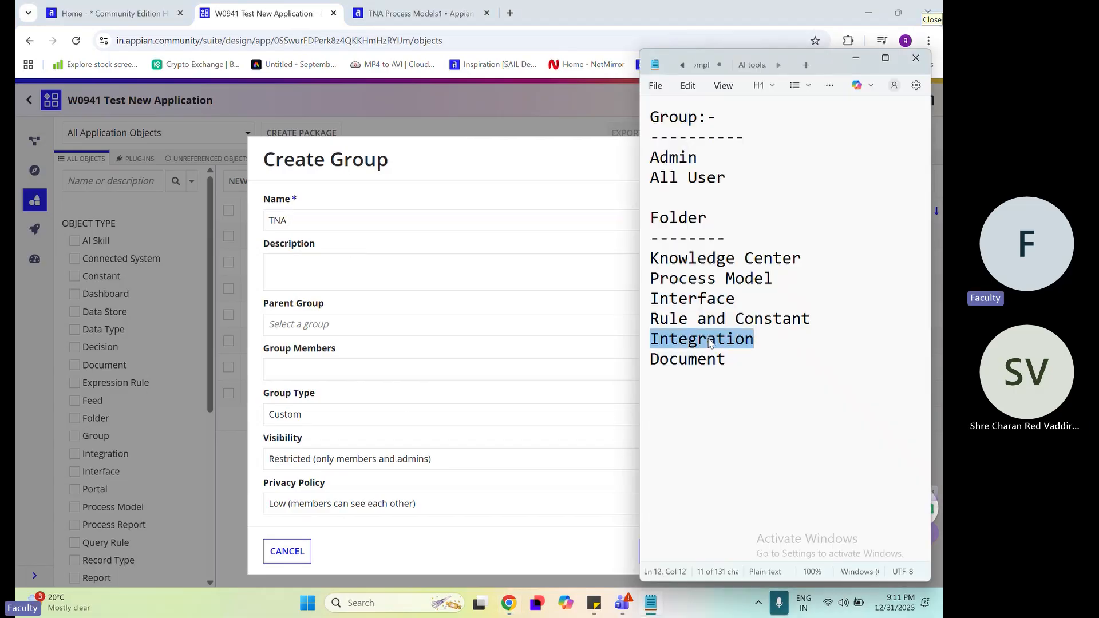
{"action": "left_click", "coordinate": [333, 220]}
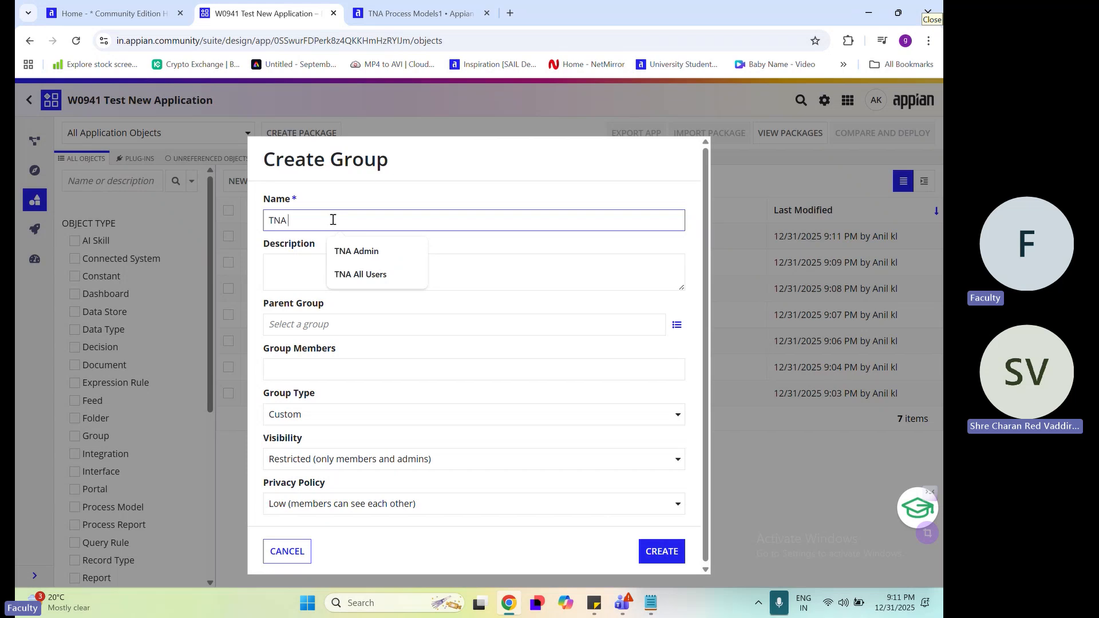
{"action": "type", "text": "In"}
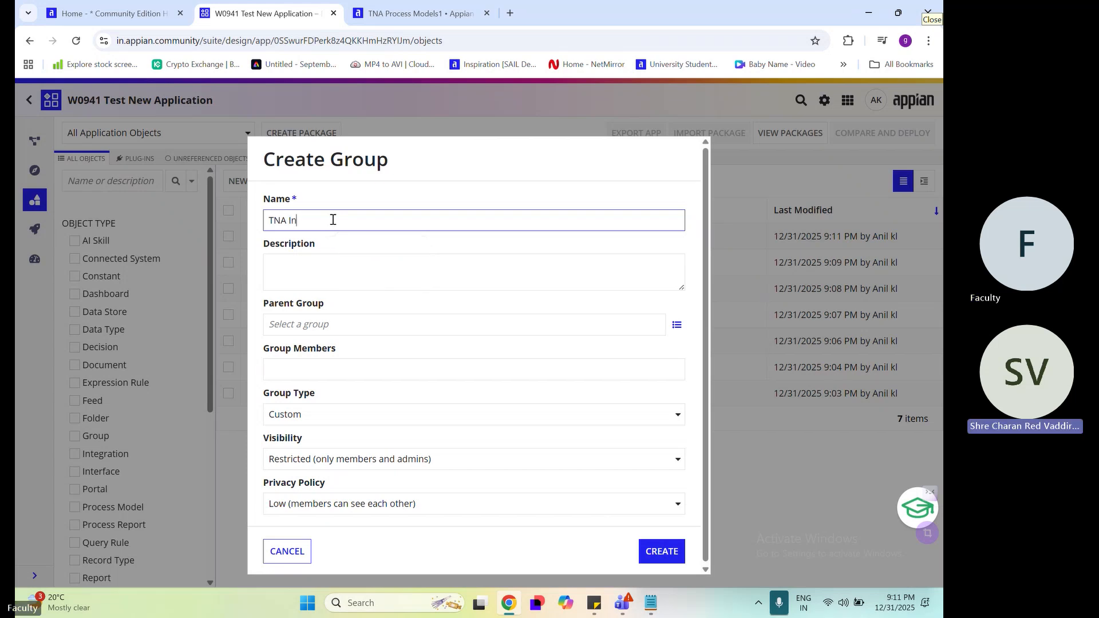
{"action": "left_click", "coordinate": [292, 550]}
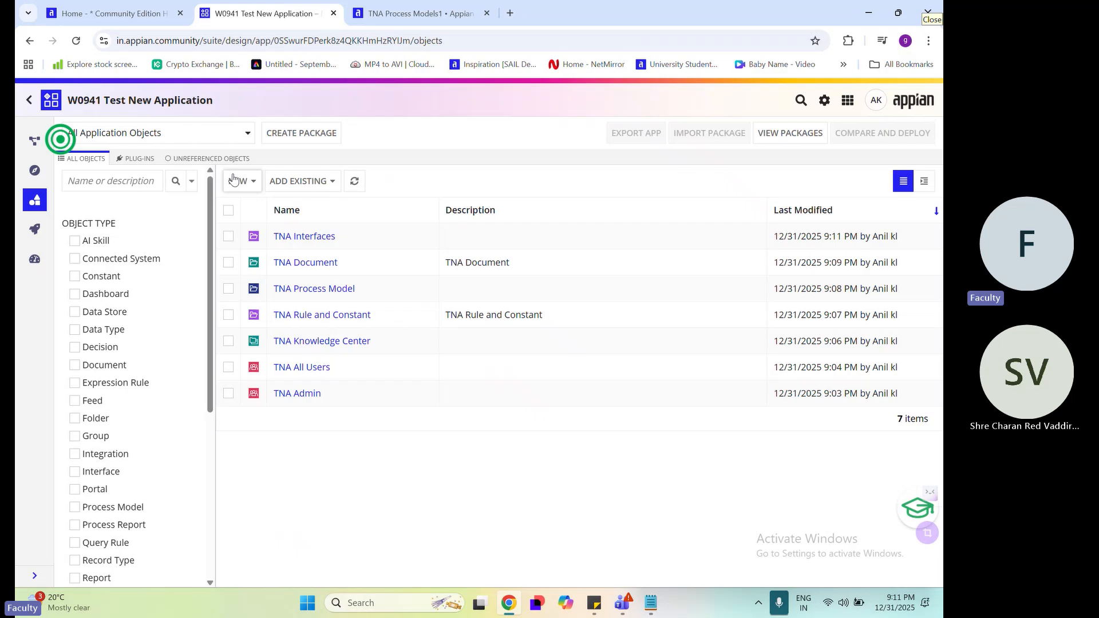
Create another rule folder named TNA Intergration, without a description or parent folder
{"action": "left_click", "coordinate": [238, 181]}
{"action": "scroll", "coordinate": [276, 515], "scroll_direction": "down", "scroll_amount": 3}
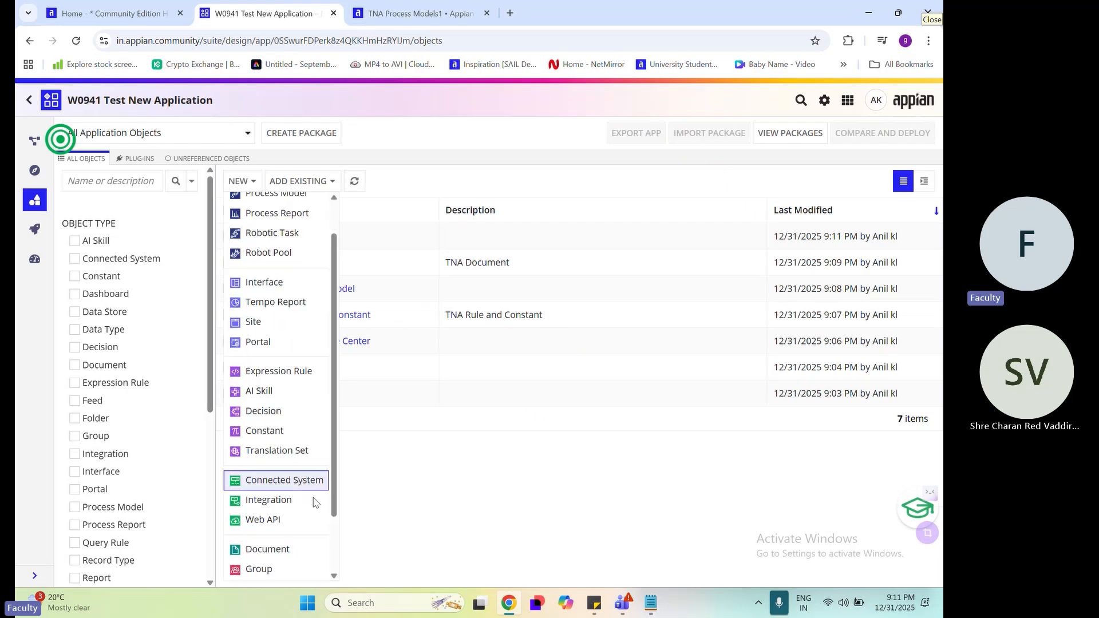
{"action": "left_click", "coordinate": [275, 568]}
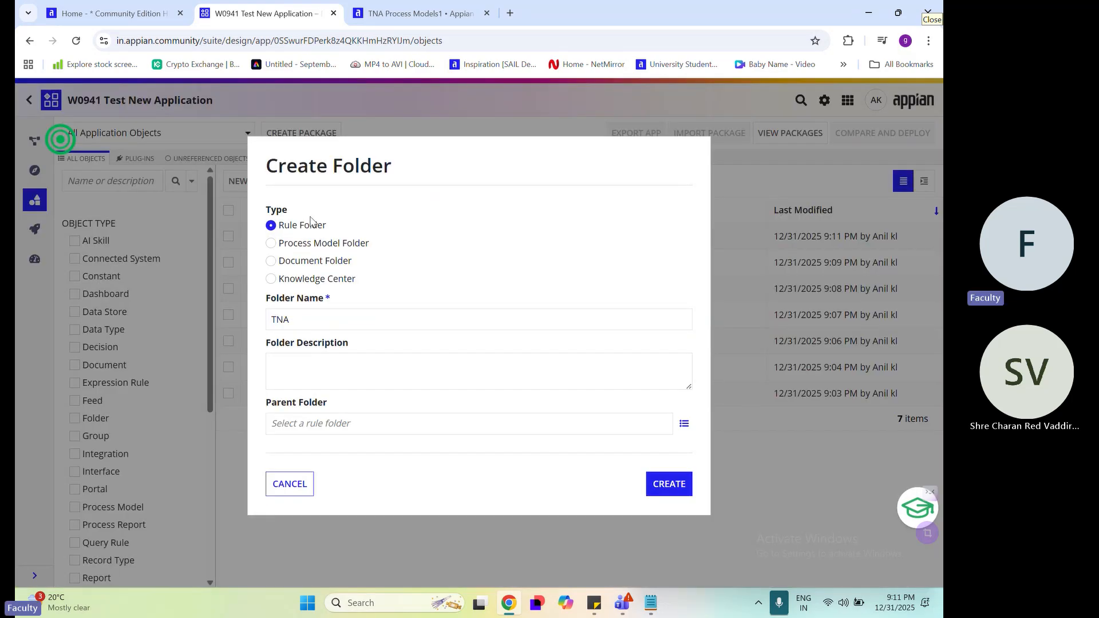
{"action": "left_click", "coordinate": [323, 321]}
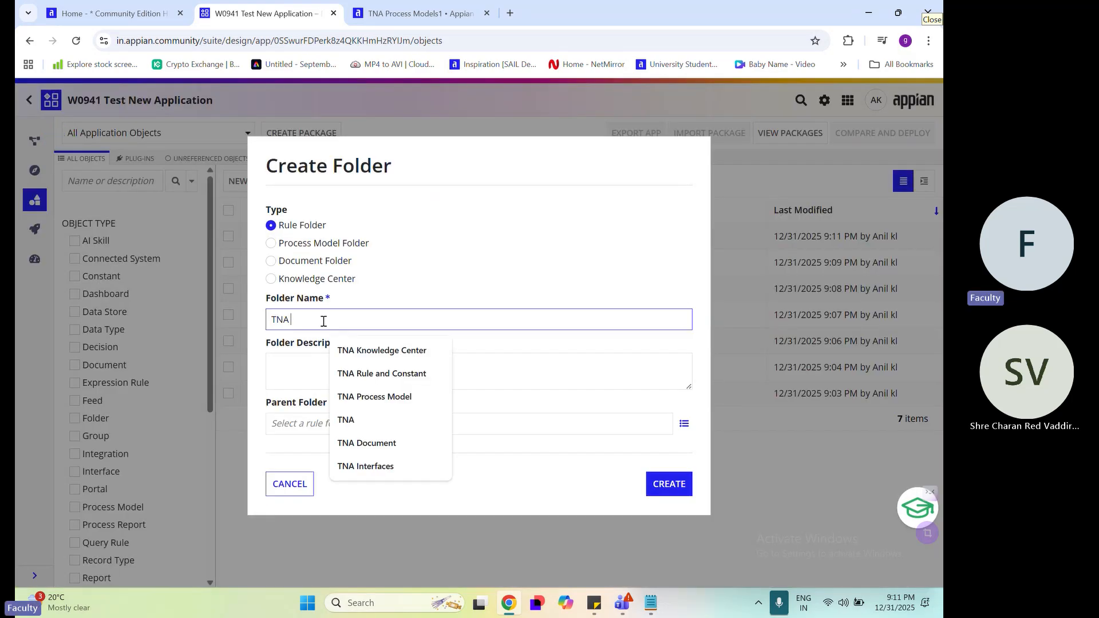
{"action": "type", "text": "Inter"}
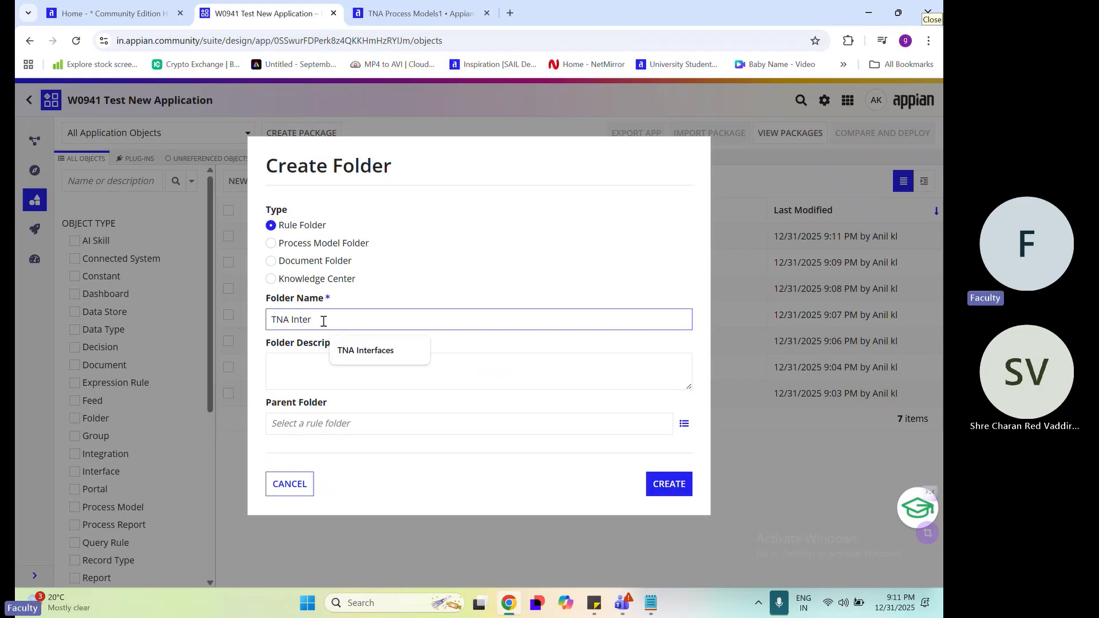
{"action": "type", "text": "gr"}
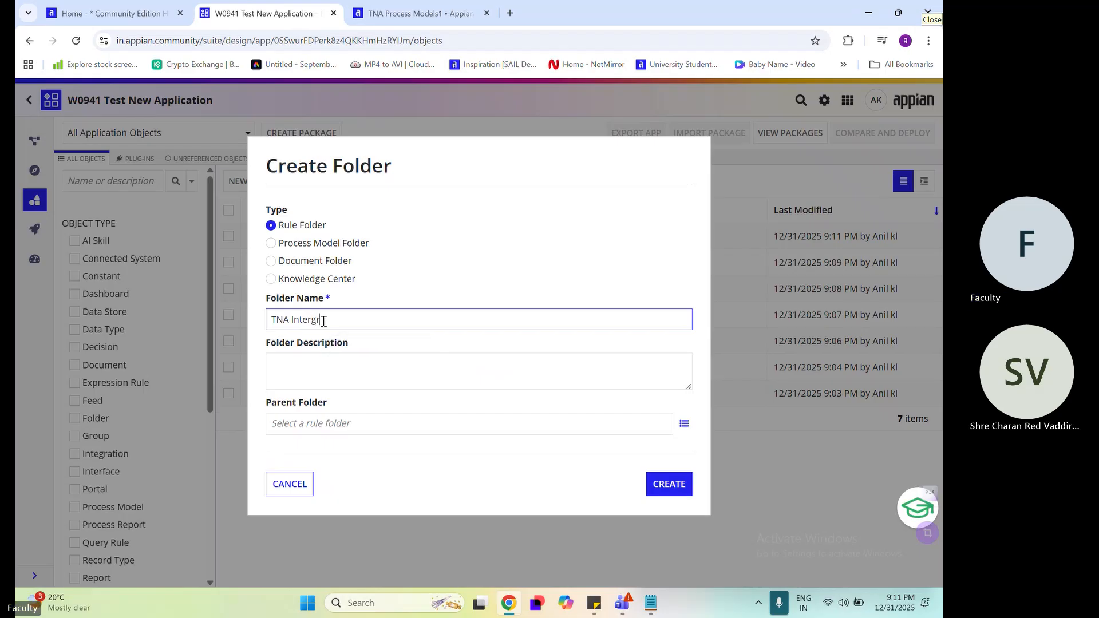
{"action": "type", "text": "ation"}
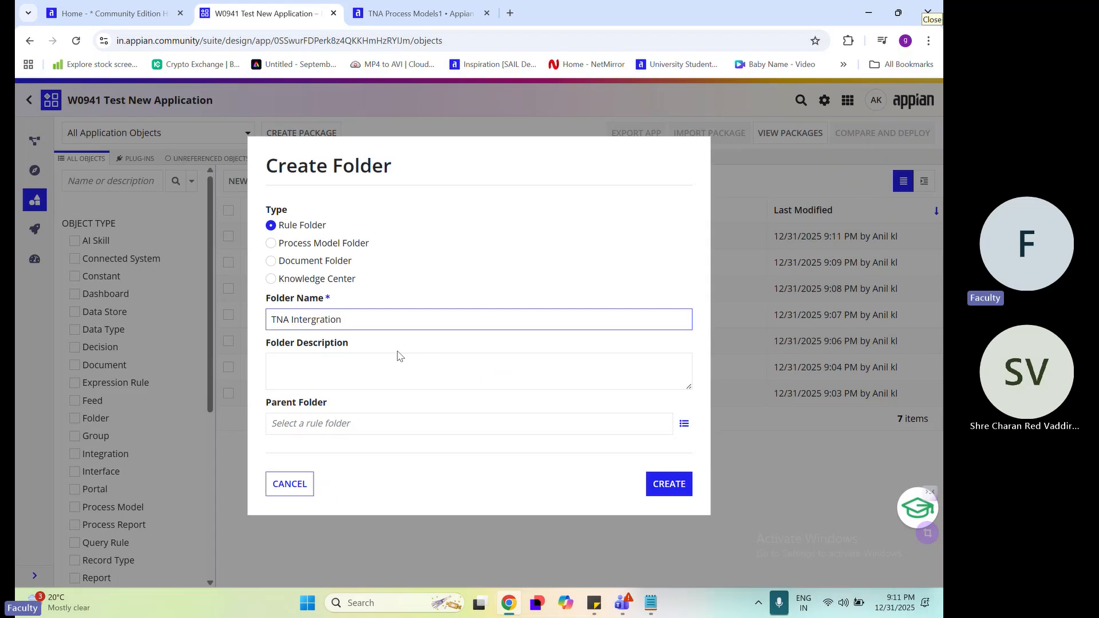
{"action": "left_click", "coordinate": [401, 356]}
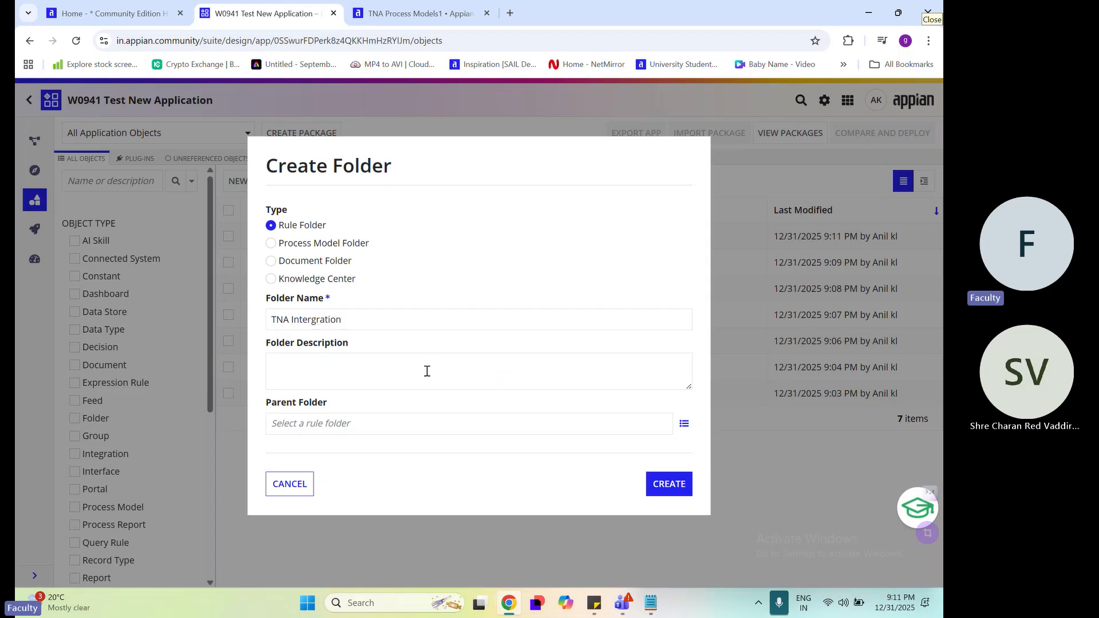
{"action": "left_click", "coordinate": [669, 485]}
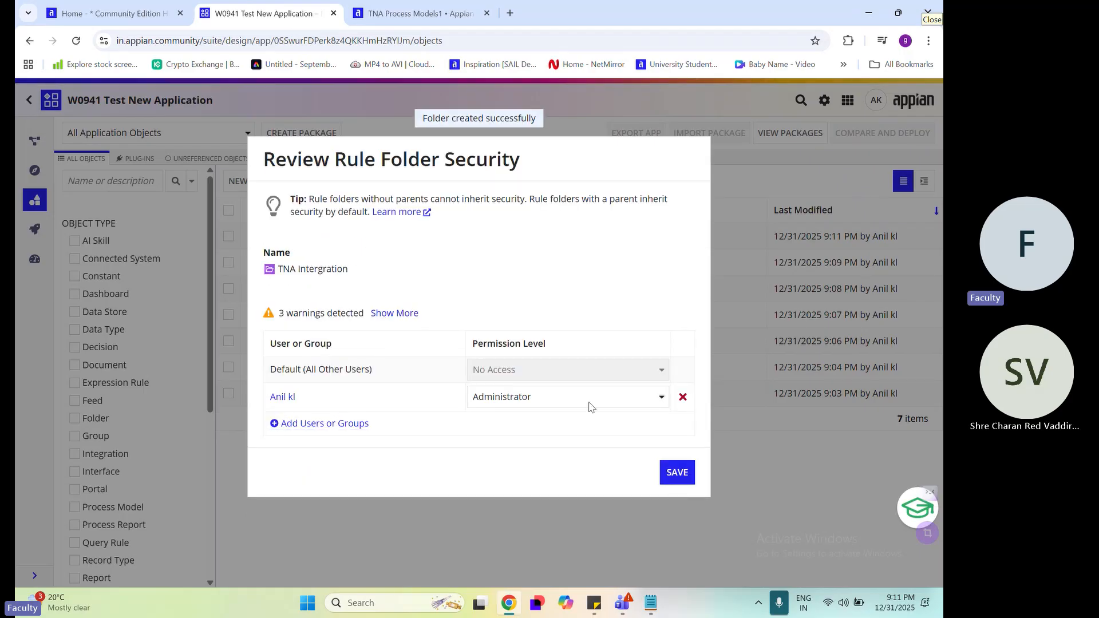
In the TNA Intergration folder's security, replace the individual user with the groups TNA Admin and TNA All Users
{"action": "left_click", "coordinate": [682, 397]}
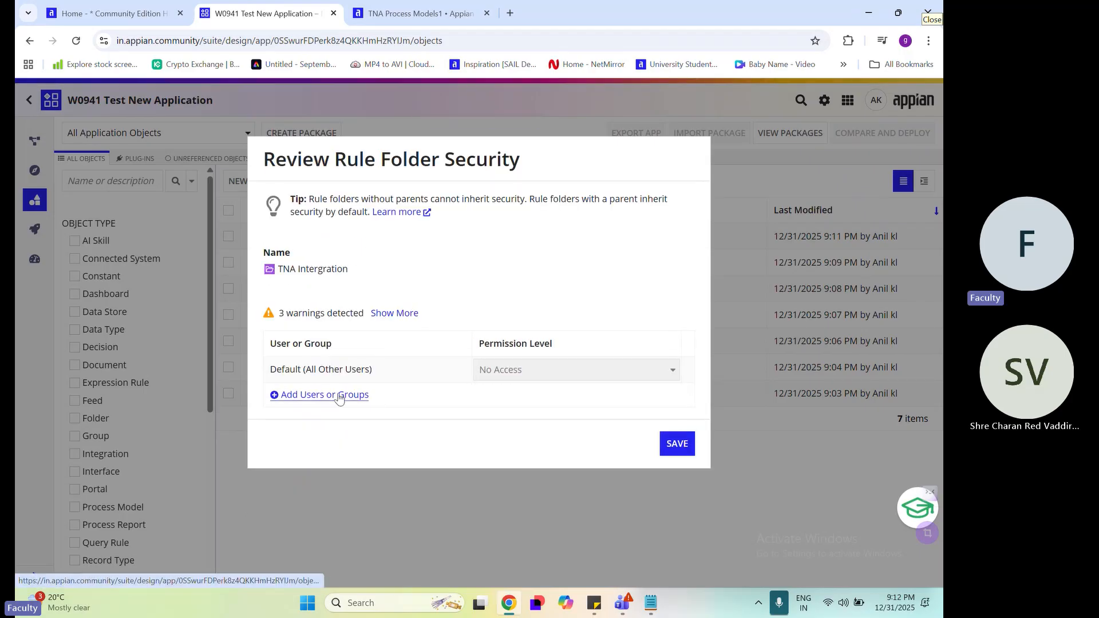
{"action": "left_click", "coordinate": [339, 397]}
{"action": "left_click", "coordinate": [346, 422]}
{"action": "left_click", "coordinate": [350, 393]}
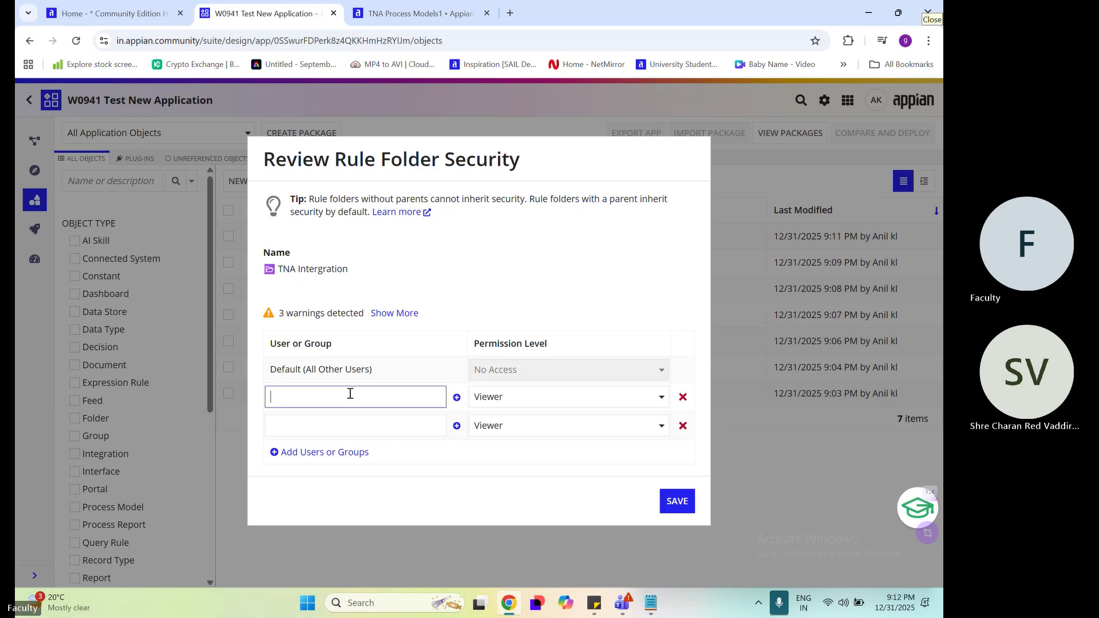
{"action": "type", "text": "tna"}
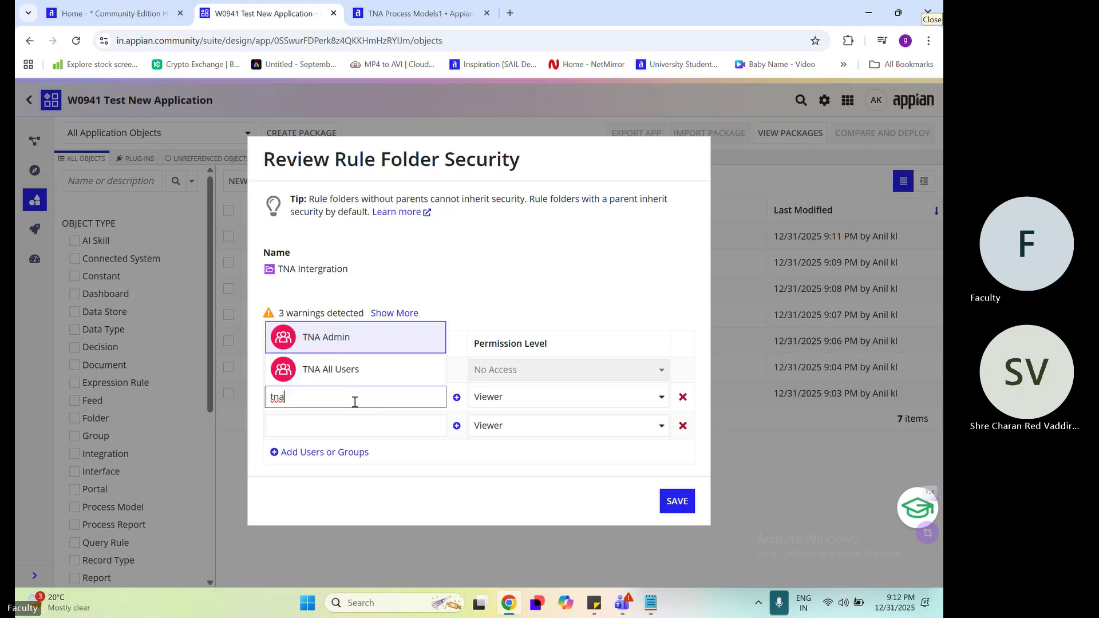
{"action": "left_click", "coordinate": [338, 339]}
{"action": "left_click", "coordinate": [366, 428]}
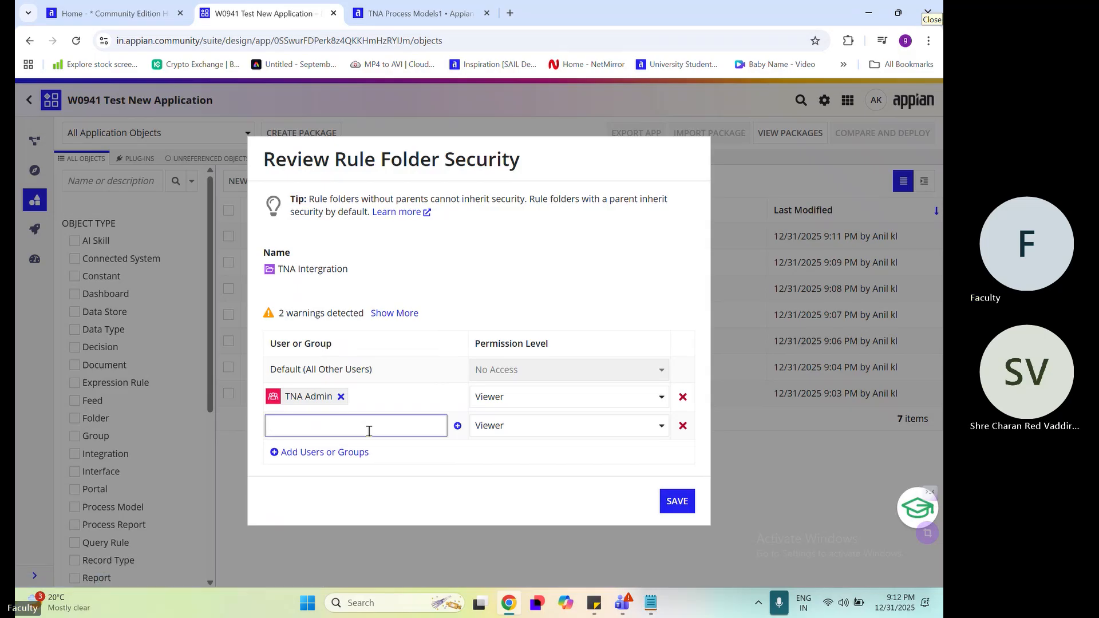
{"action": "type", "text": "tna"}
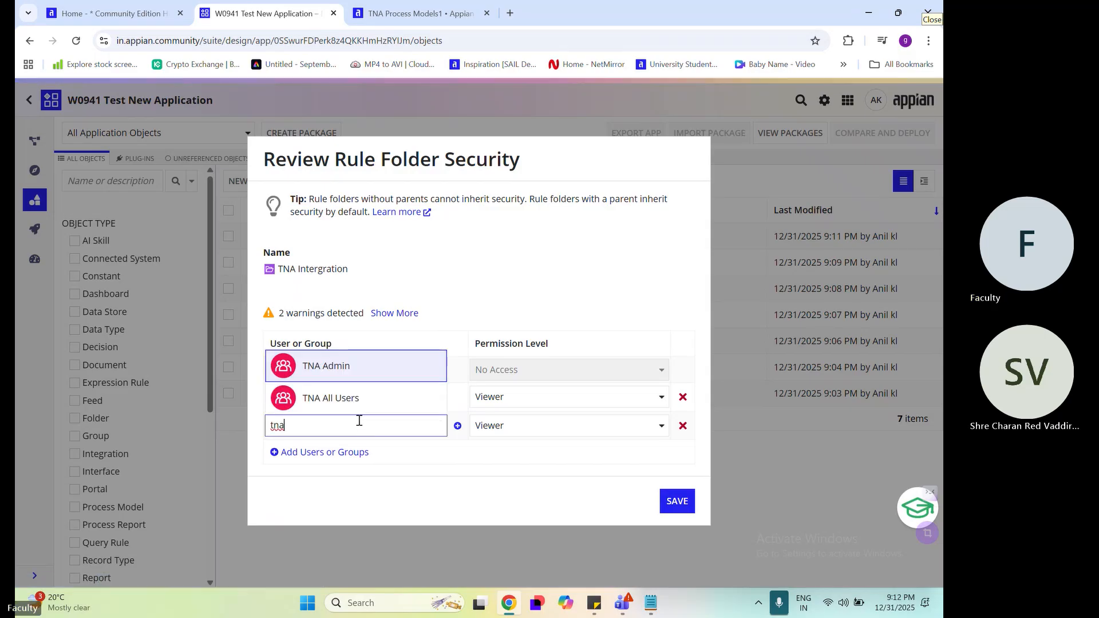
{"action": "left_click", "coordinate": [343, 397]}
Give TNA Admin the Administrator permission level on the TNA Intergration folder and save the security
{"action": "left_click", "coordinate": [535, 396]}
{"action": "left_click", "coordinate": [540, 417]}
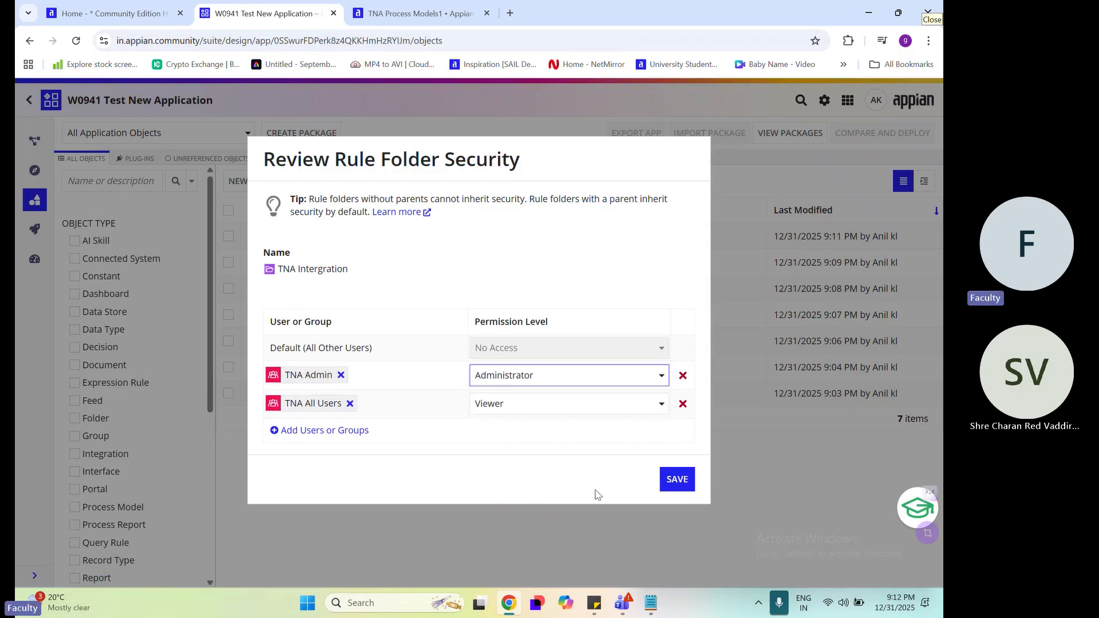
{"action": "left_click", "coordinate": [680, 484]}
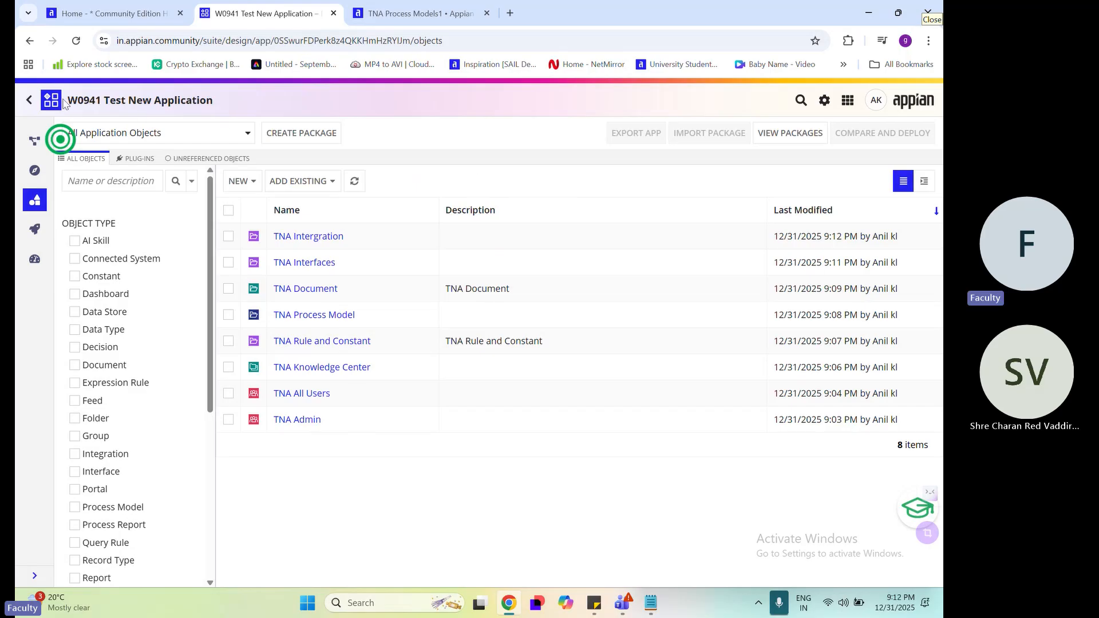
In the application security of W0941 Test New Application, replace the individual user with the groups TNA Admin and TNA All Users
{"action": "left_click_drag", "start_coordinate": [66, 102], "coordinate": [403, 107]}
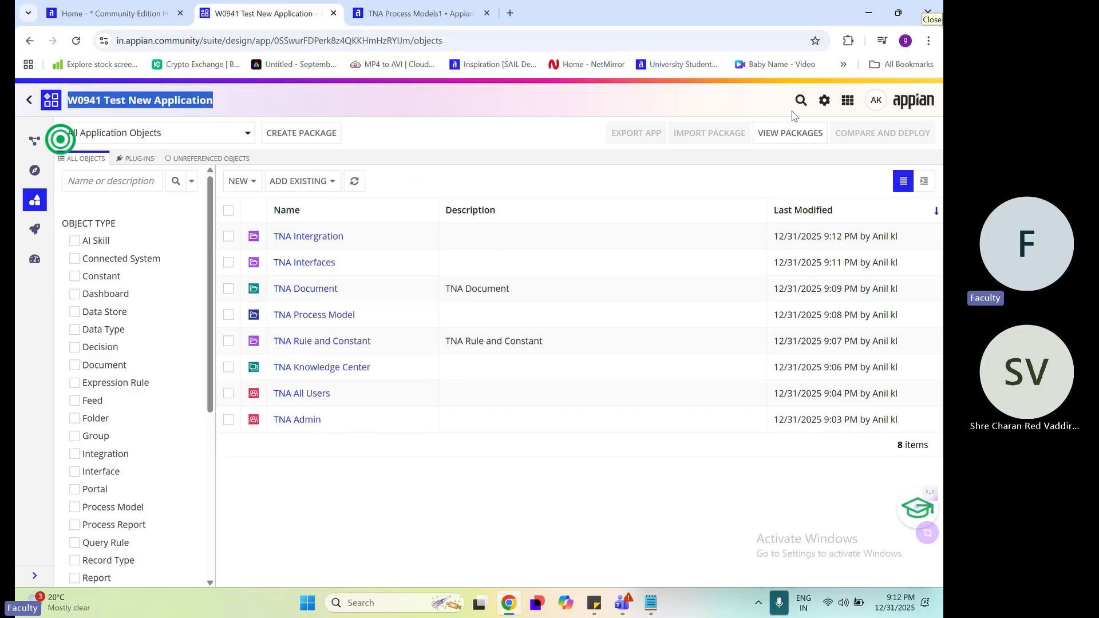
{"action": "left_click", "coordinate": [825, 101]}
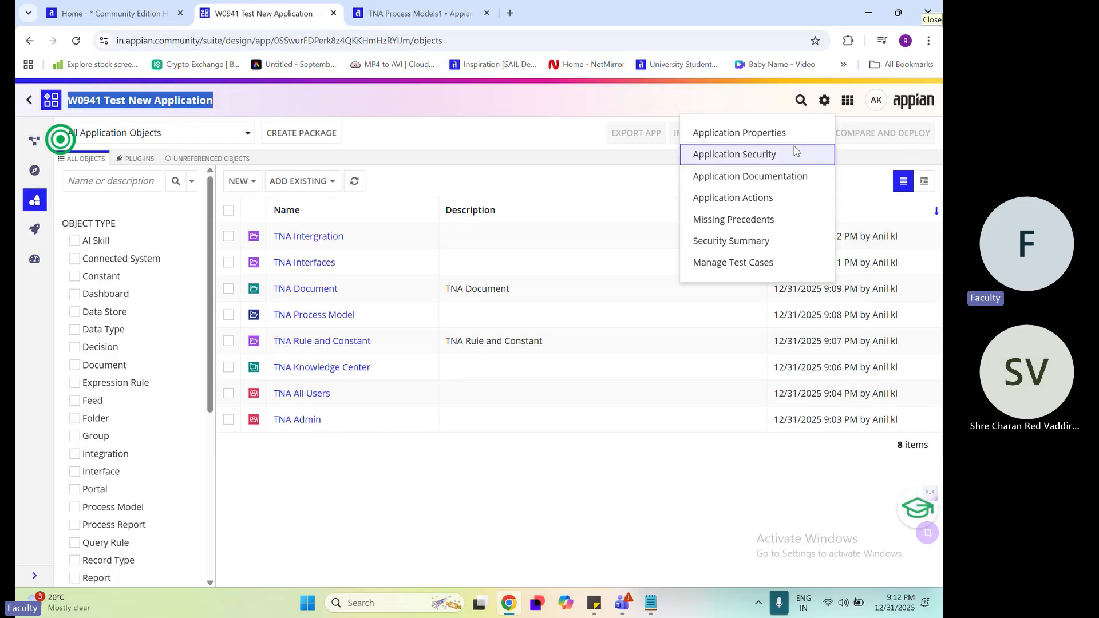
{"action": "left_click", "coordinate": [765, 156]}
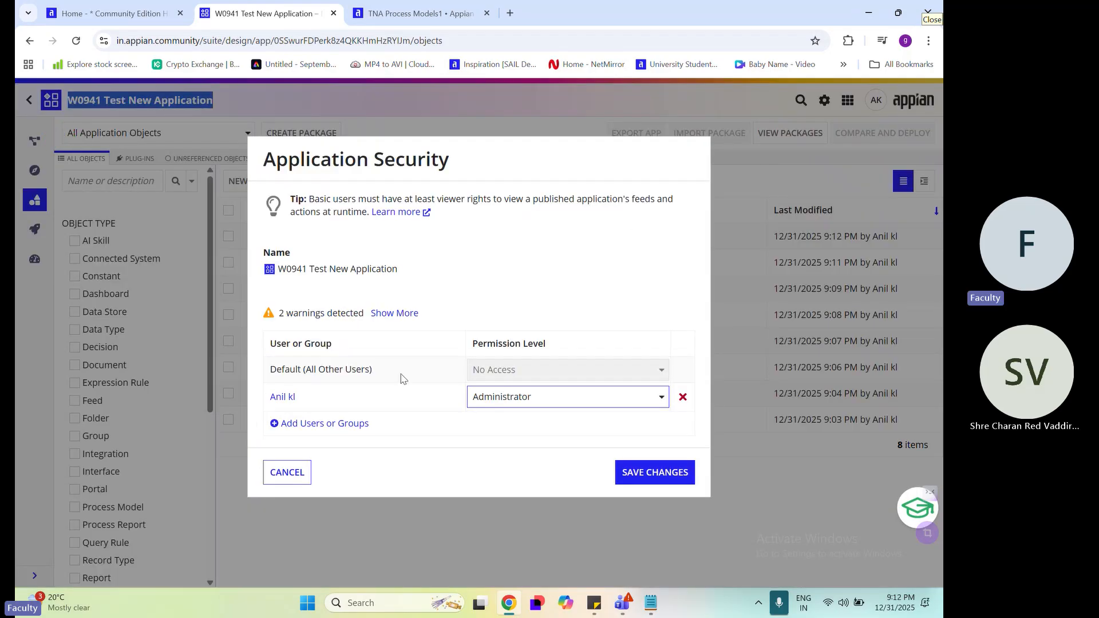
{"action": "left_click", "coordinate": [328, 431]}
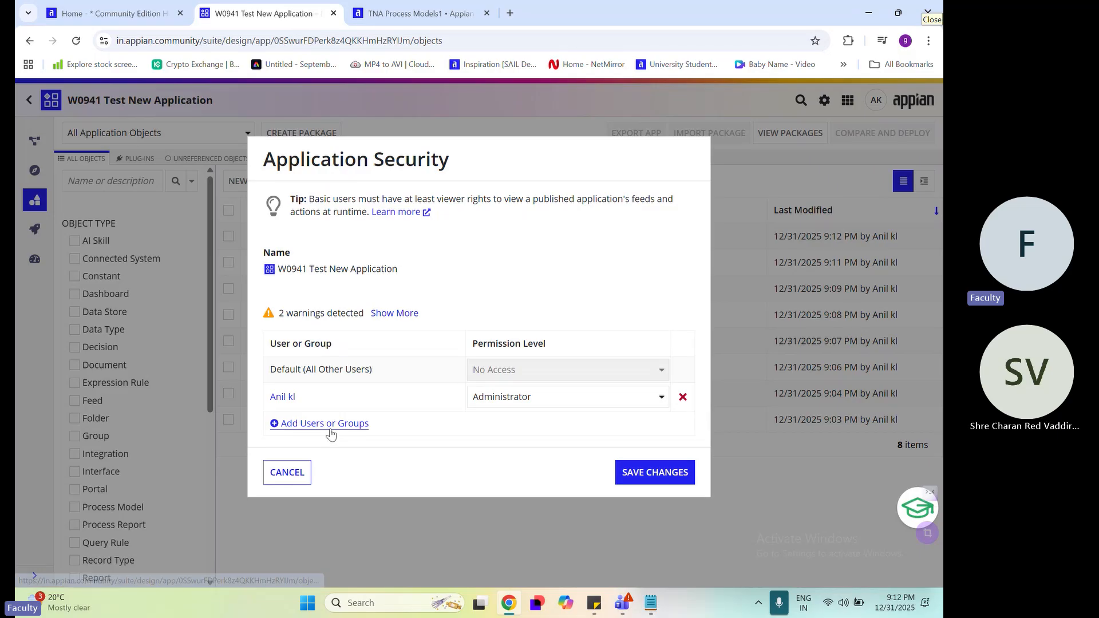
{"action": "left_click", "coordinate": [330, 423]}
{"action": "left_click", "coordinate": [330, 452]}
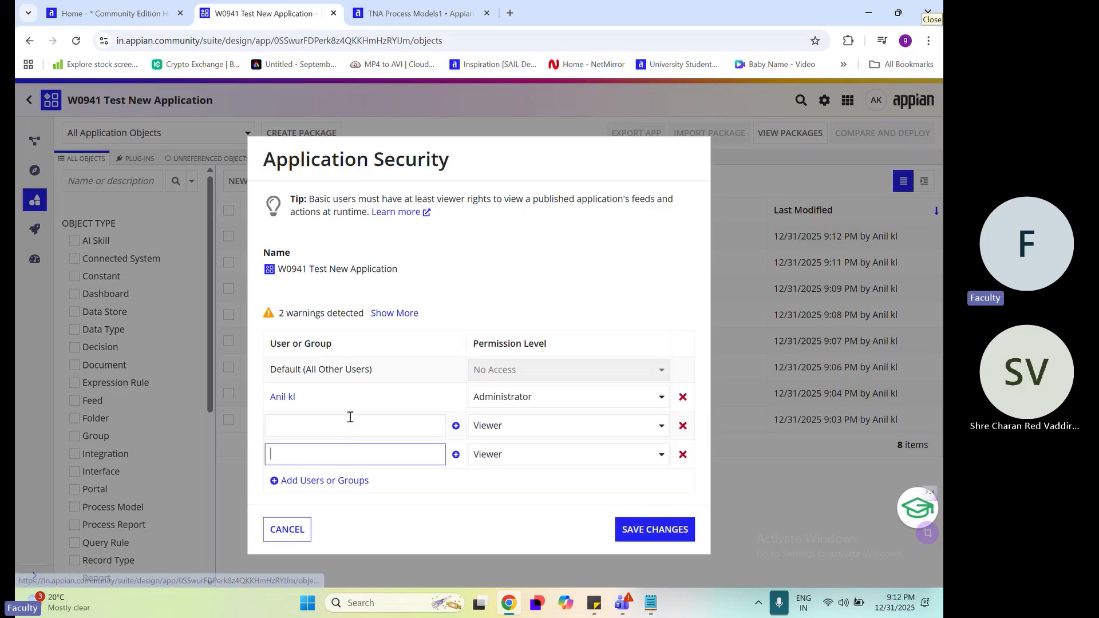
{"action": "left_click", "coordinate": [683, 397]}
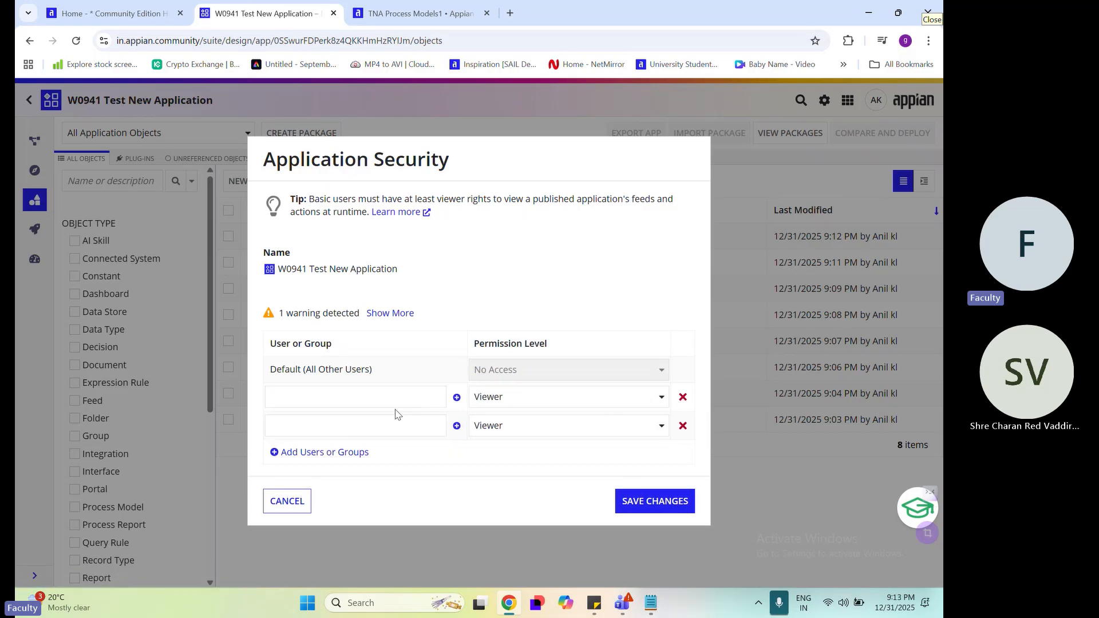
{"action": "left_click", "coordinate": [376, 397]}
{"action": "type", "text": "tn"}
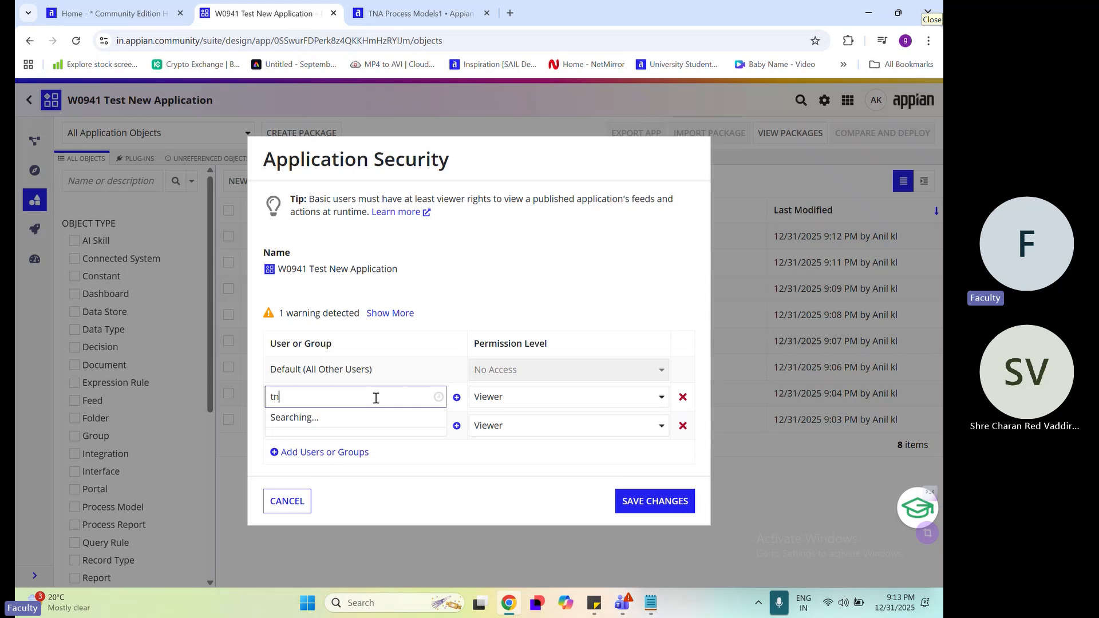
{"action": "type", "text": "a"}
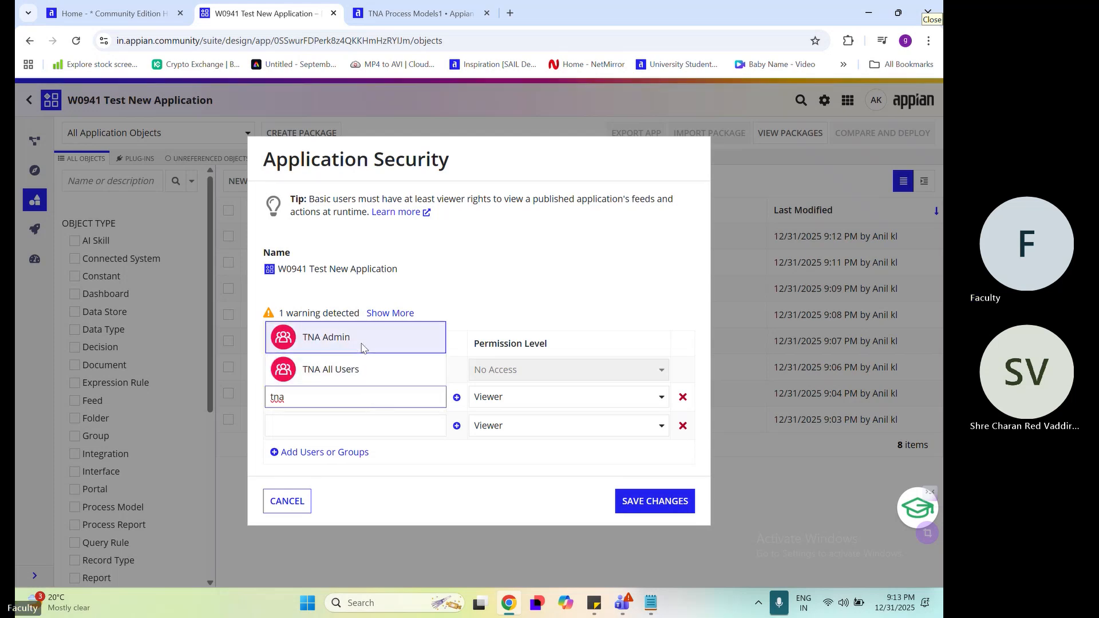
{"action": "key", "text": "Return"}
{"action": "left_click", "coordinate": [355, 424]}
{"action": "type", "text": "t"}
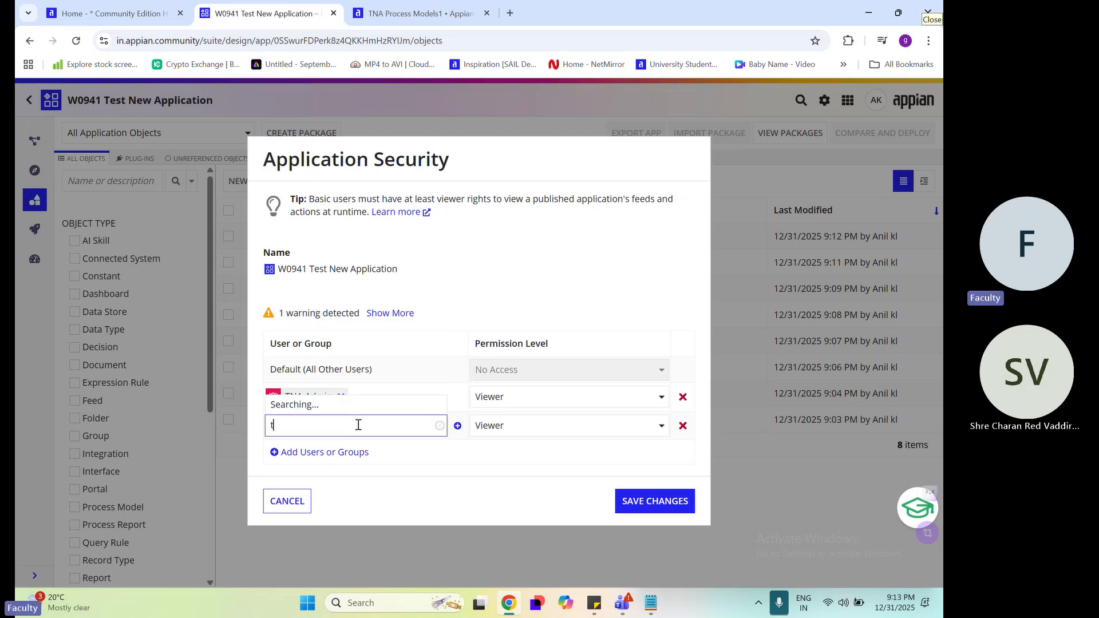
{"action": "type", "text": "na"}
{"action": "key", "text": "Down"}
{"action": "key", "text": "Return"}
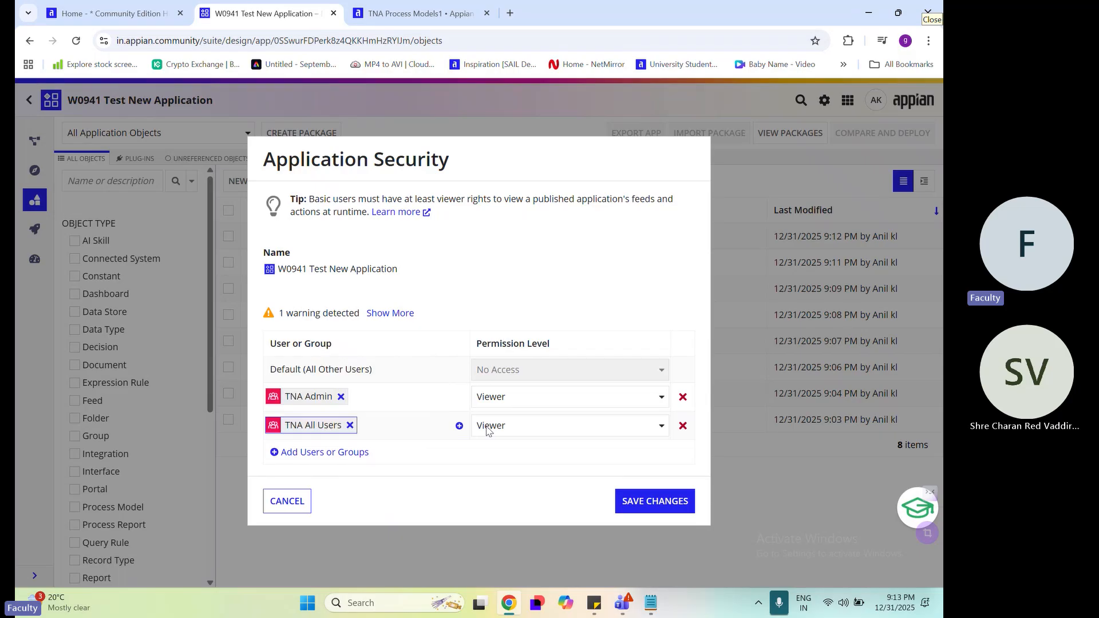
Give TNA Admin the Administrator permission level on the application and save the security changes
{"action": "left_click", "coordinate": [528, 401]}
{"action": "left_click", "coordinate": [529, 418]}
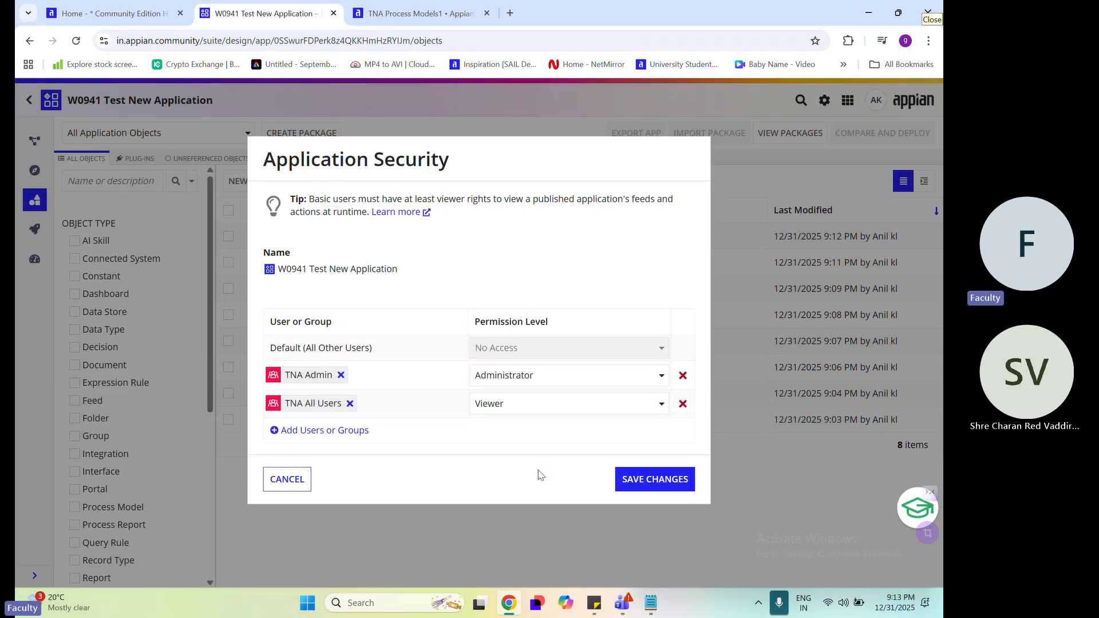
{"action": "left_click", "coordinate": [664, 485]}
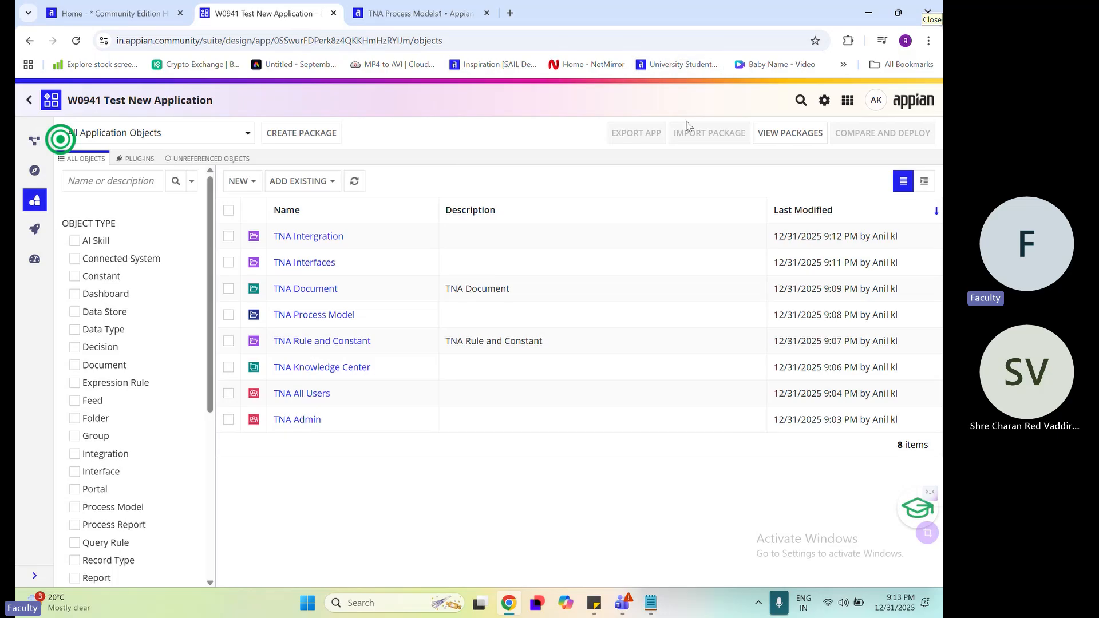
View the W0941 cloud database in phpMyAdmin, then close it and return to the application's objects
{"action": "double_click", "coordinate": [75, 95]}
{"action": "left_click", "coordinate": [847, 101]}
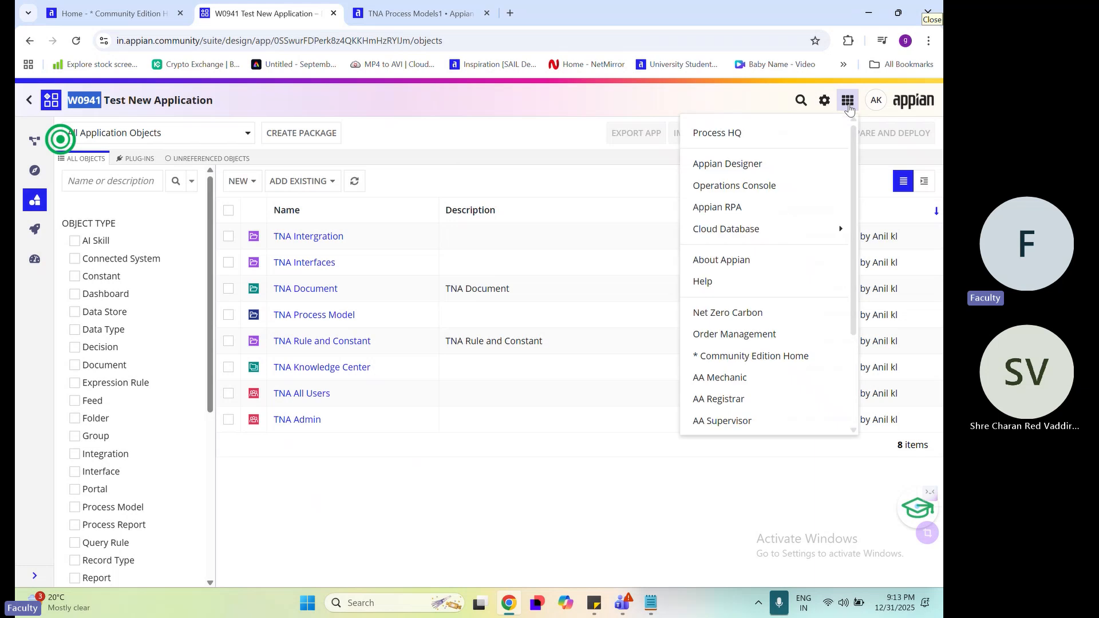
{"action": "mouse_move", "coordinate": [743, 236]}
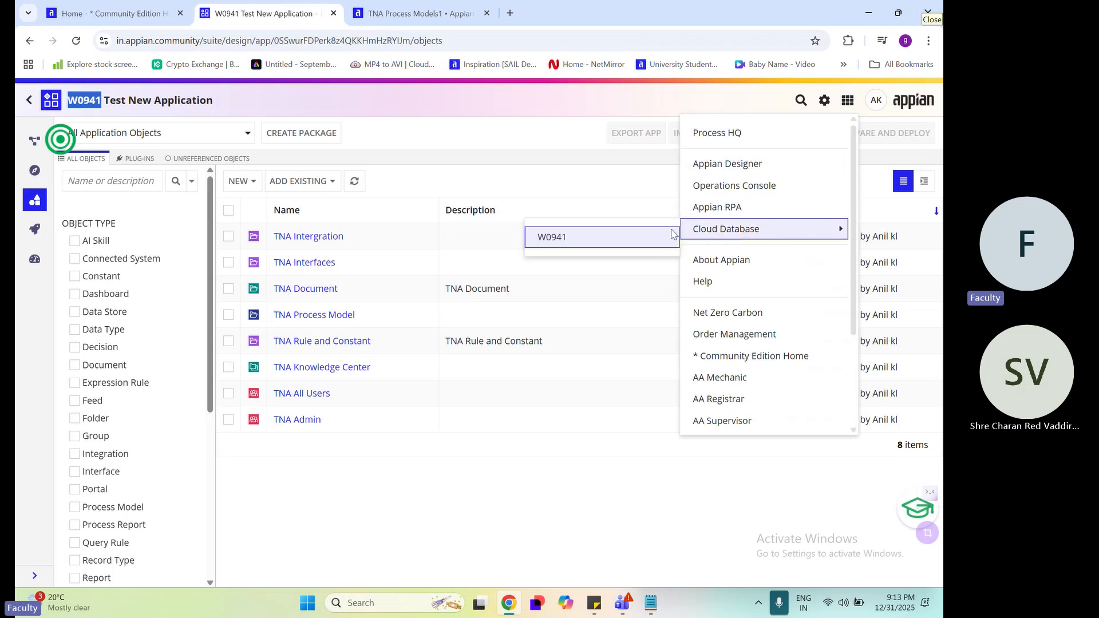
{"action": "left_click", "coordinate": [559, 248]}
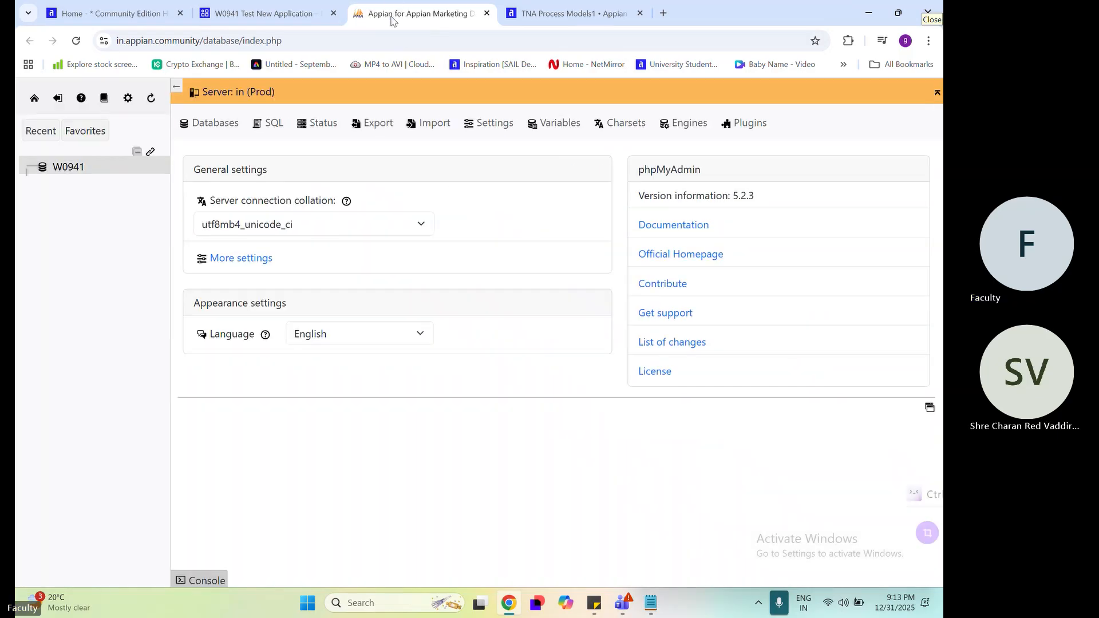
{"action": "left_click", "coordinate": [487, 13]}
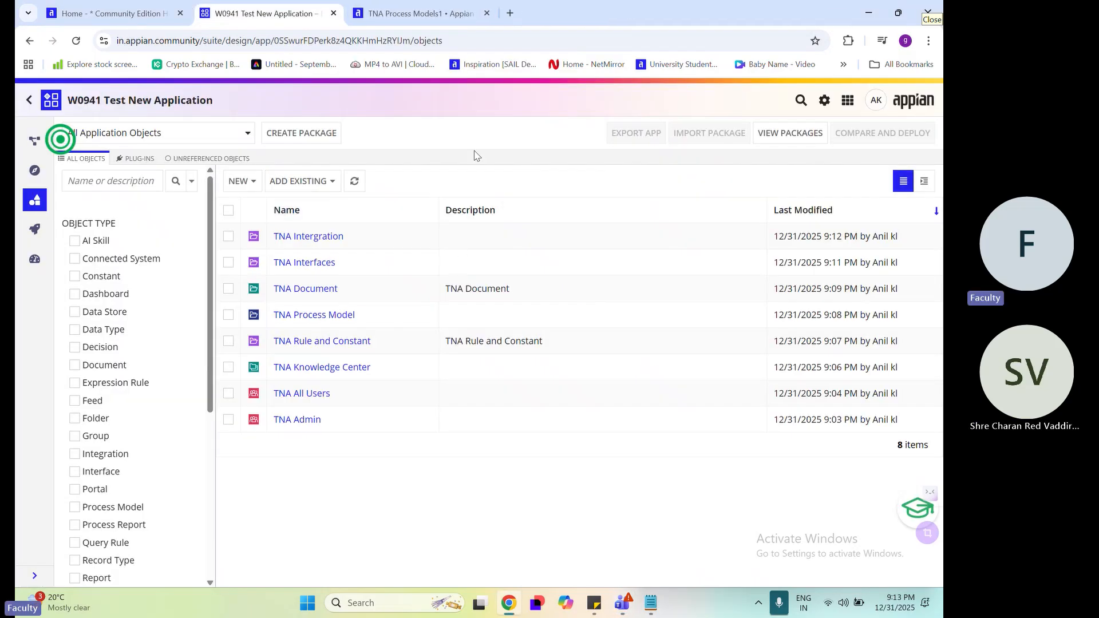
Start a new interface from scratch and choose TNA Interfaces as the rule folder to save it in
{"action": "left_click", "coordinate": [237, 181]}
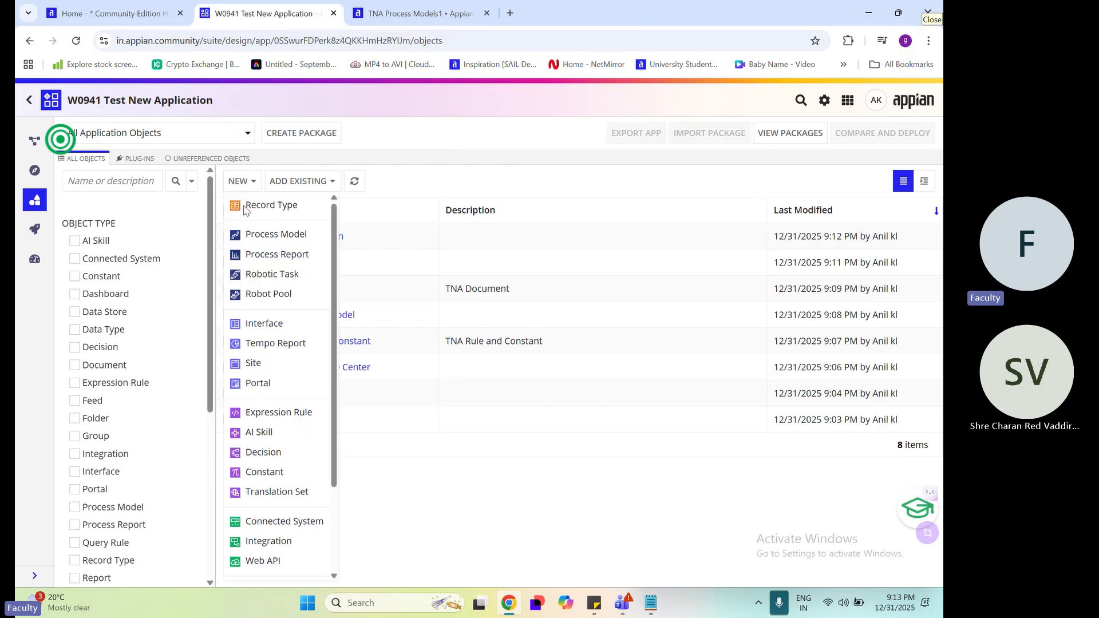
{"action": "left_click", "coordinate": [281, 324]}
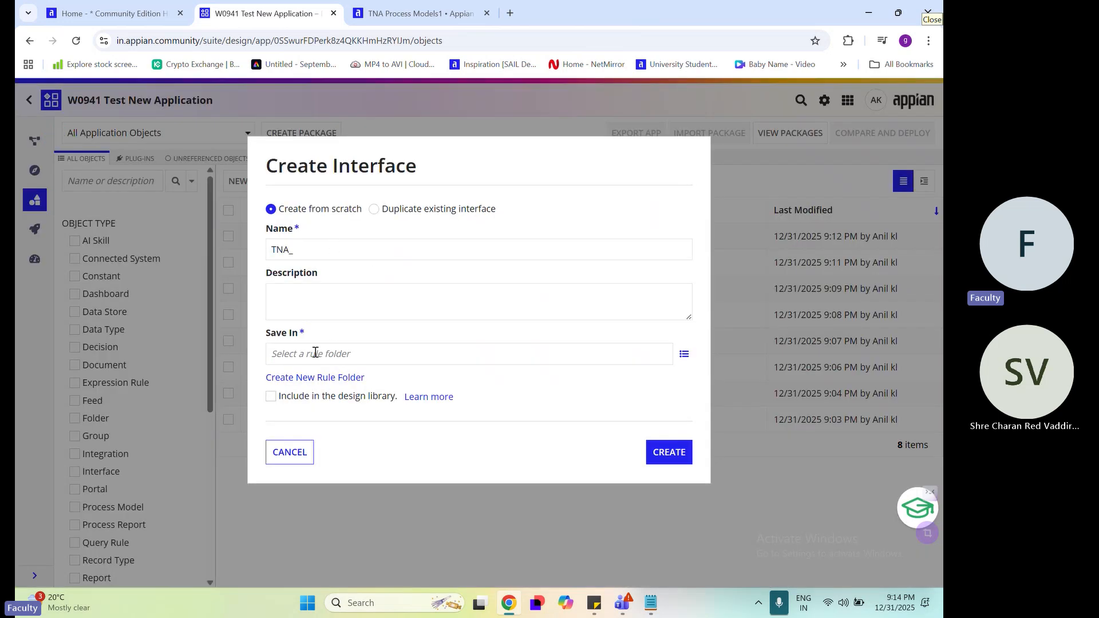
{"action": "left_click_drag", "start_coordinate": [276, 334], "coordinate": [306, 343]}
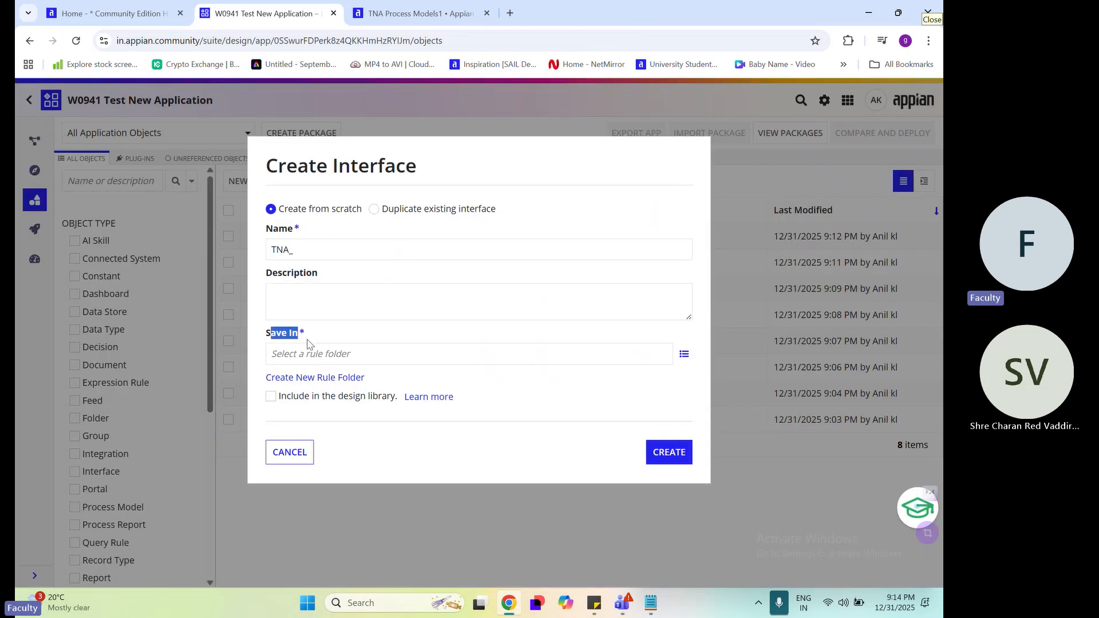
{"action": "left_click", "coordinate": [362, 358]}
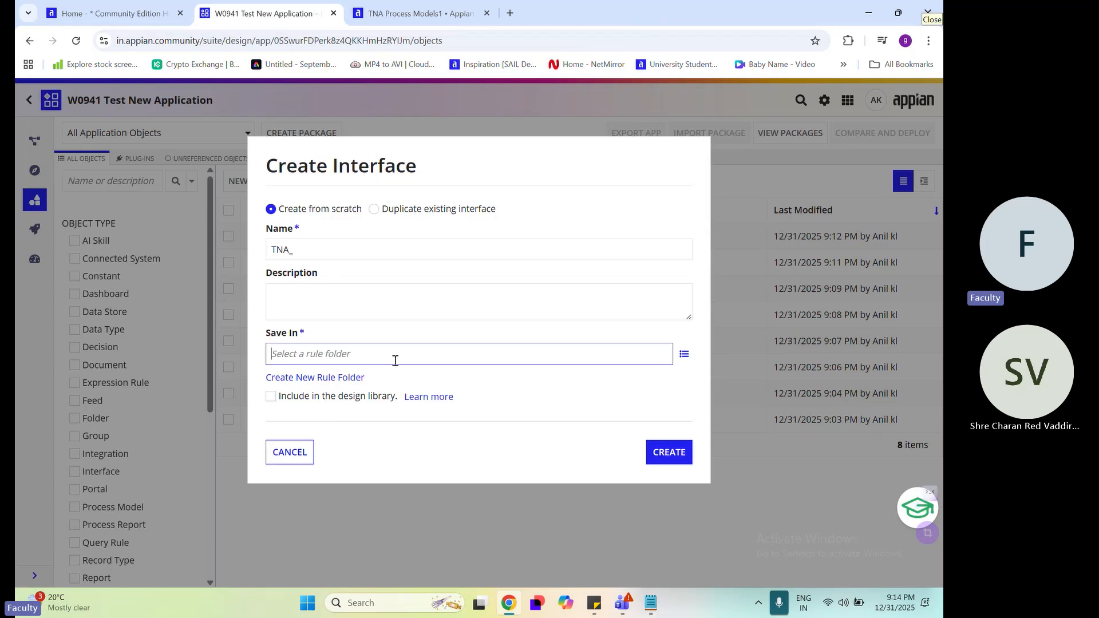
{"action": "type", "text": "tna"}
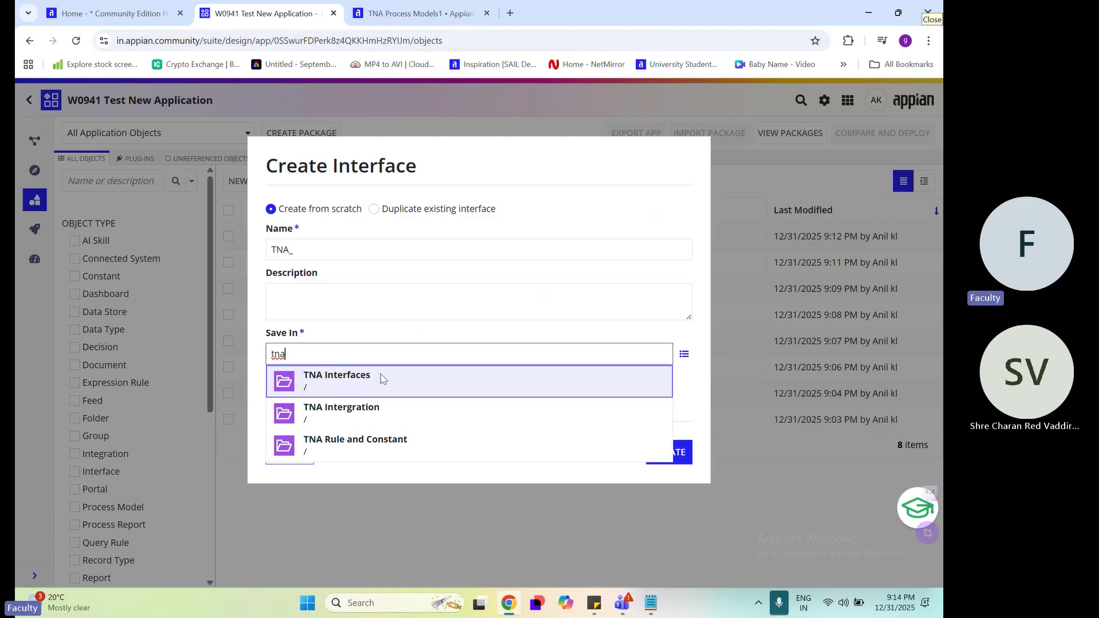
{"action": "left_click", "coordinate": [381, 378]}
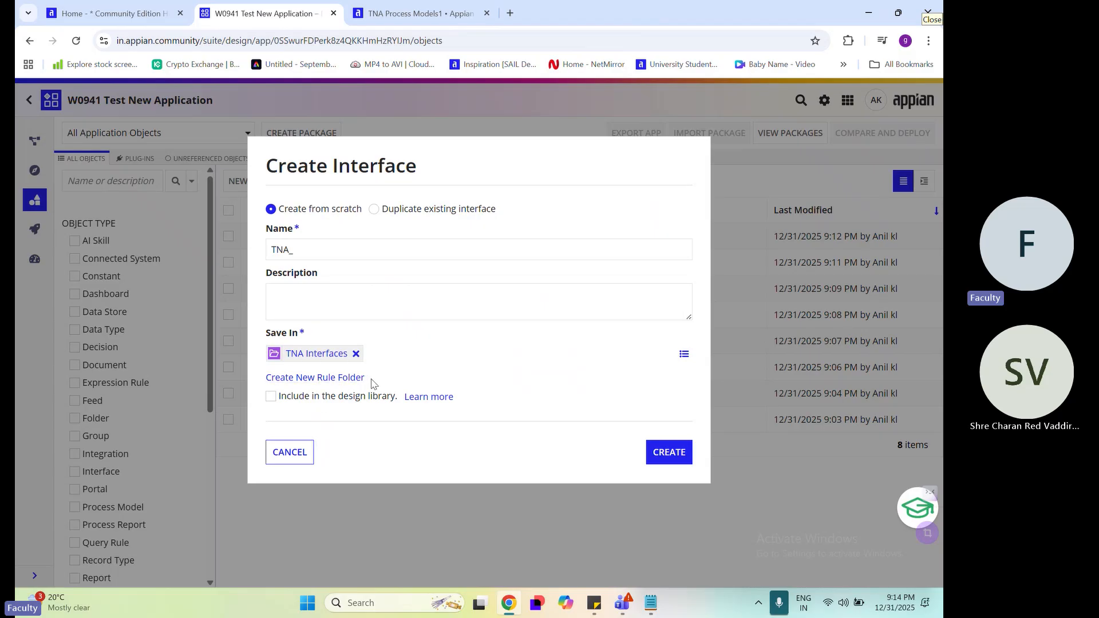
Replace the chosen save folder with the option of creating a new rule folder, and cancel the interface creation
{"action": "left_click_drag", "start_coordinate": [370, 383], "coordinate": [267, 378]}
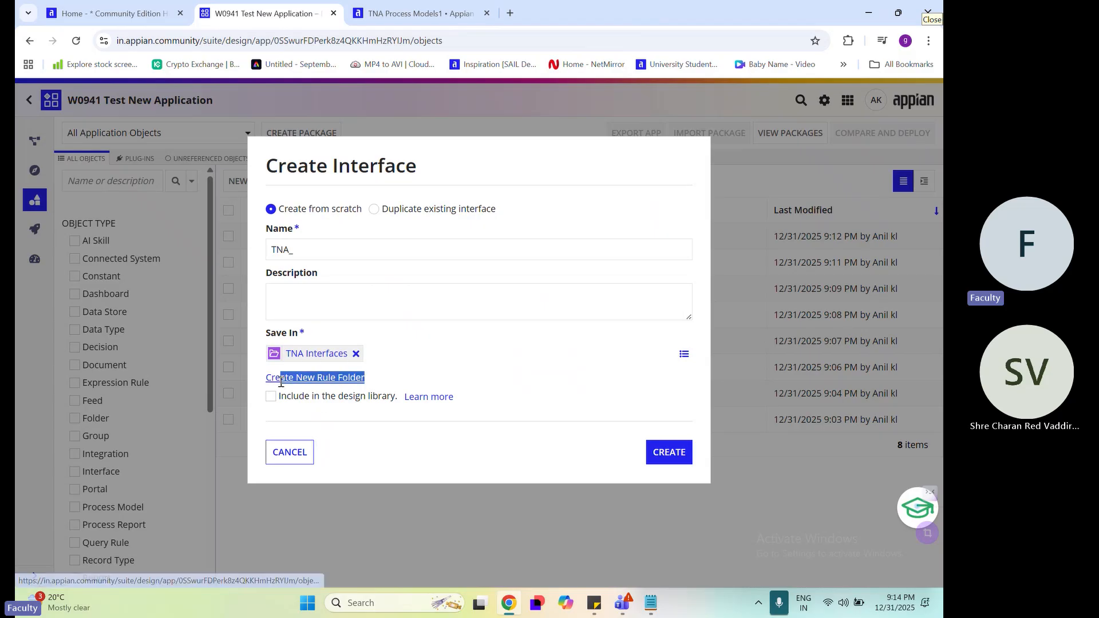
{"action": "left_click", "coordinate": [356, 354]}
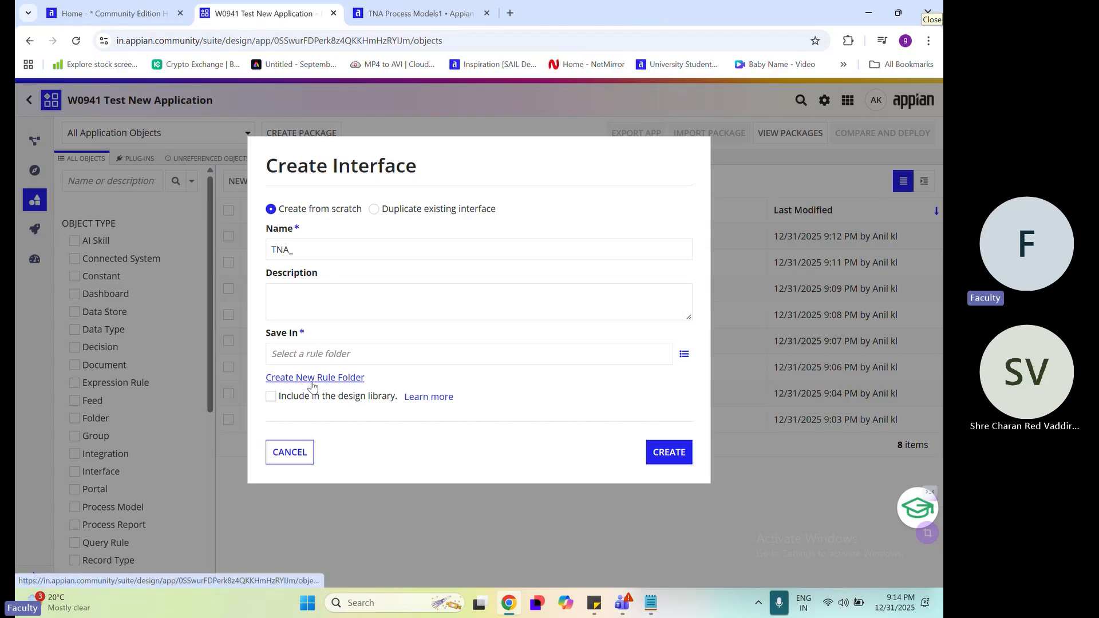
{"action": "left_click", "coordinate": [313, 380]}
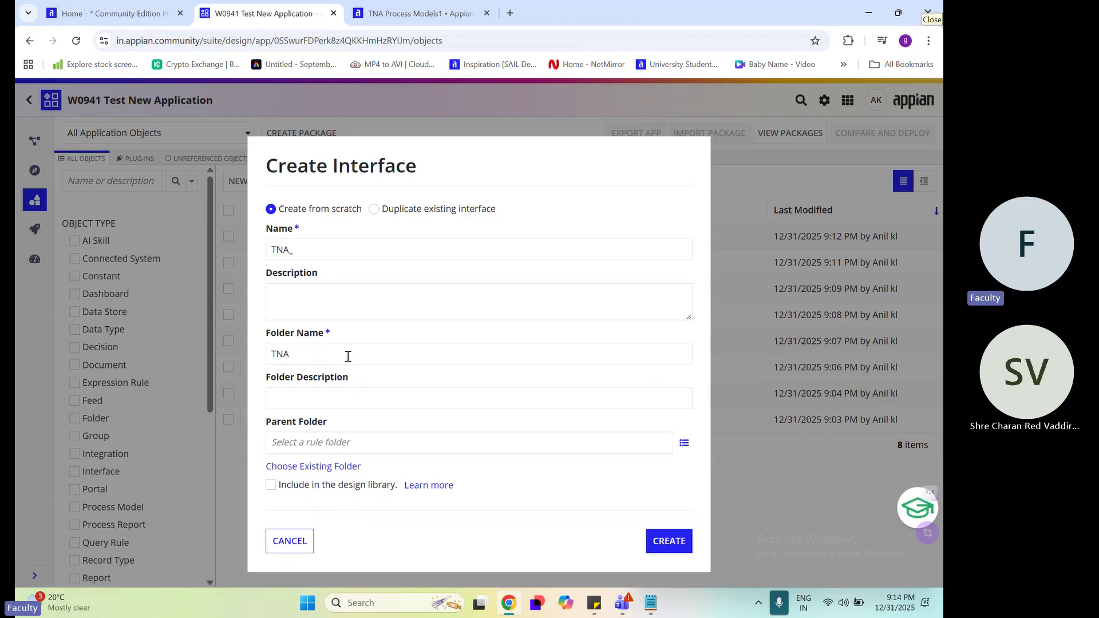
{"action": "left_click", "coordinate": [347, 356]}
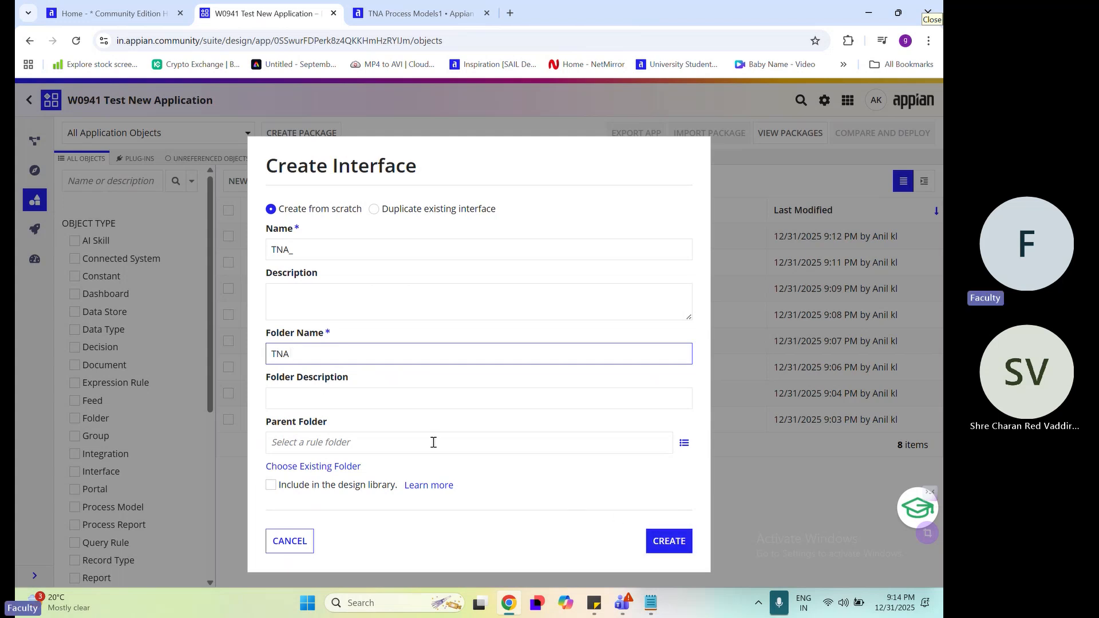
{"action": "left_click", "coordinate": [298, 542]}
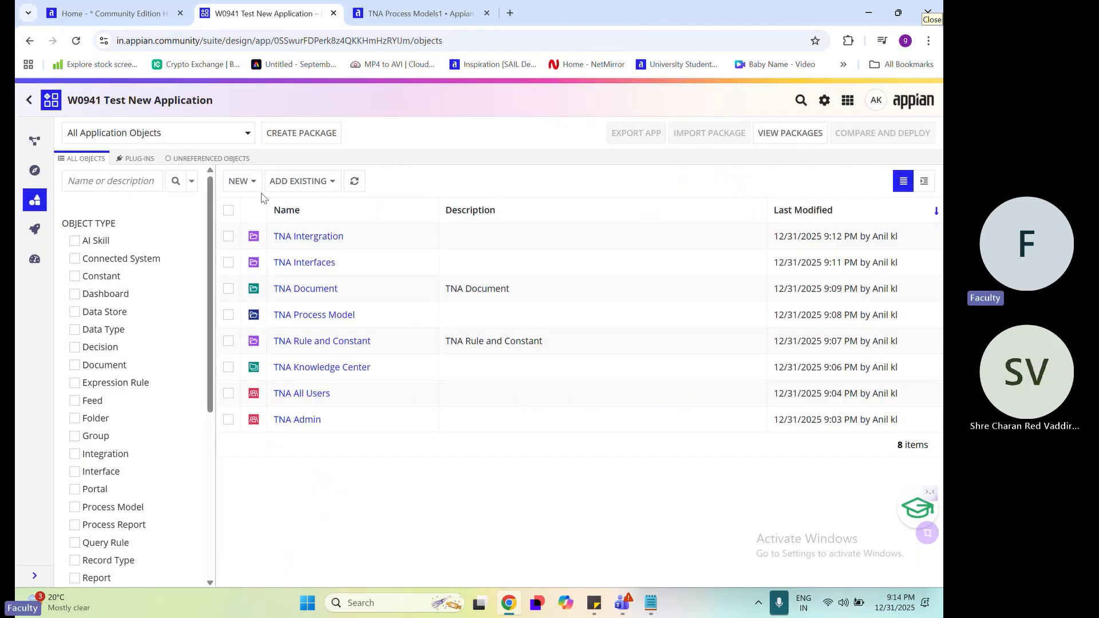
Open the creation form for a new process model, examine its save folder setting, and leave without creating it
{"action": "left_click", "coordinate": [255, 181]}
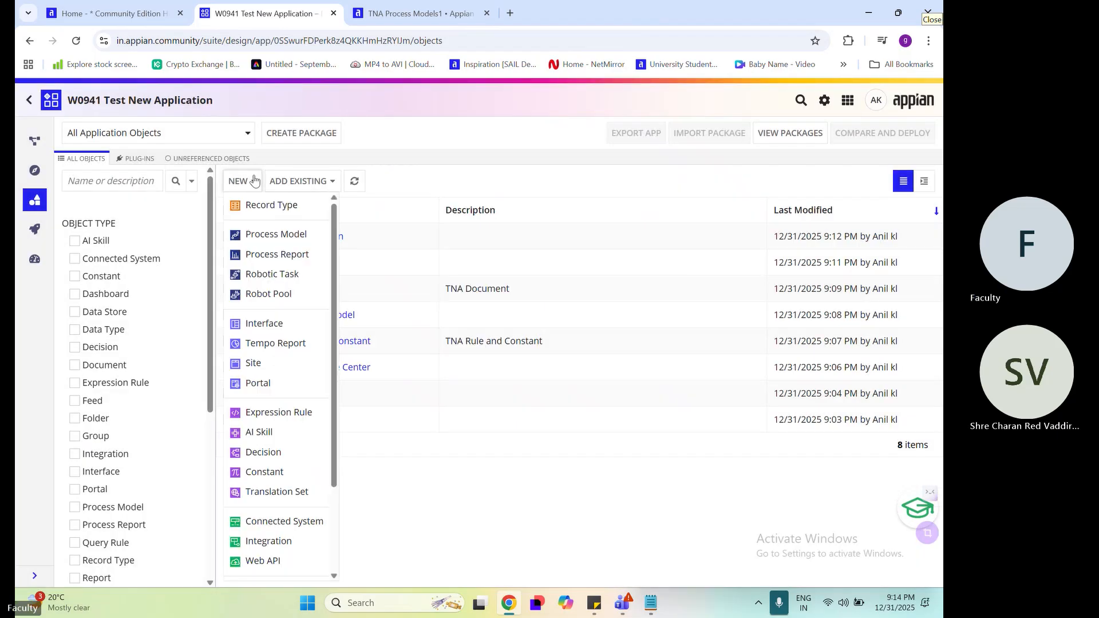
{"action": "left_click", "coordinate": [276, 234]}
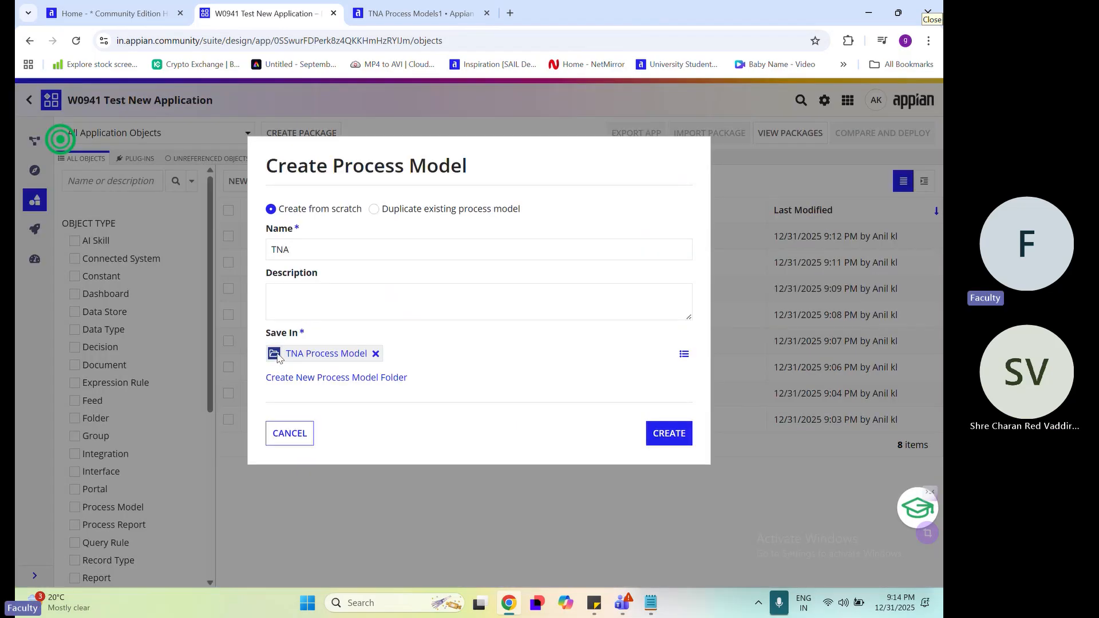
{"action": "left_click_drag", "start_coordinate": [263, 338], "coordinate": [314, 337]}
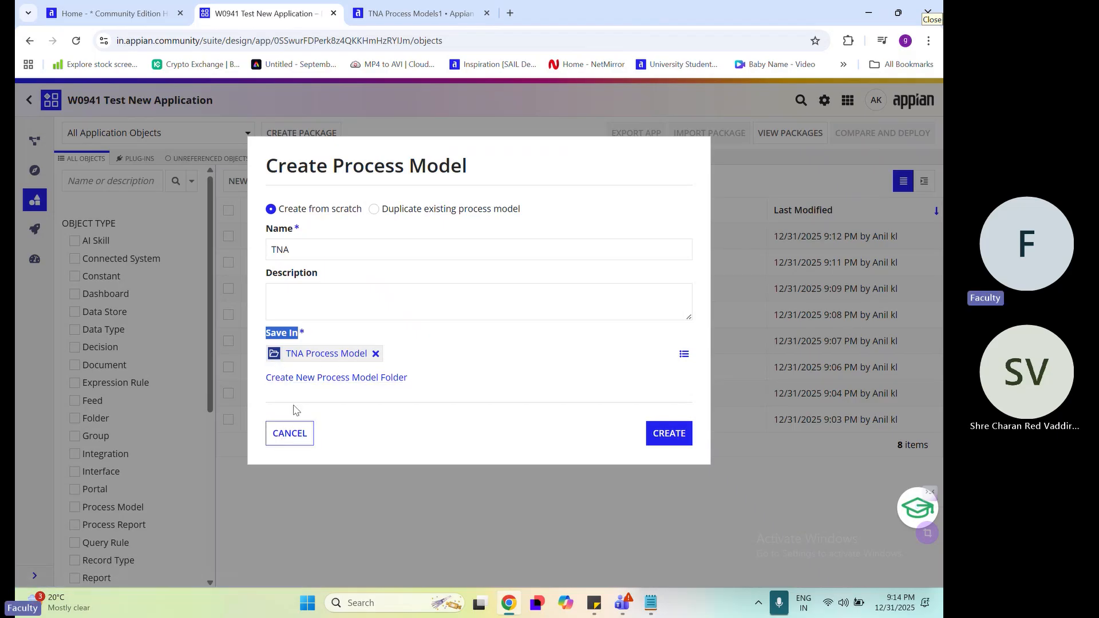
{"action": "left_click", "coordinate": [243, 193]}
Open the folder creation form, compare the Rule, Process Model and Document Folder types, and leave without creating a folder
{"action": "left_click", "coordinate": [238, 181]}
{"action": "scroll", "coordinate": [269, 475], "scroll_direction": "down", "scroll_amount": 3}
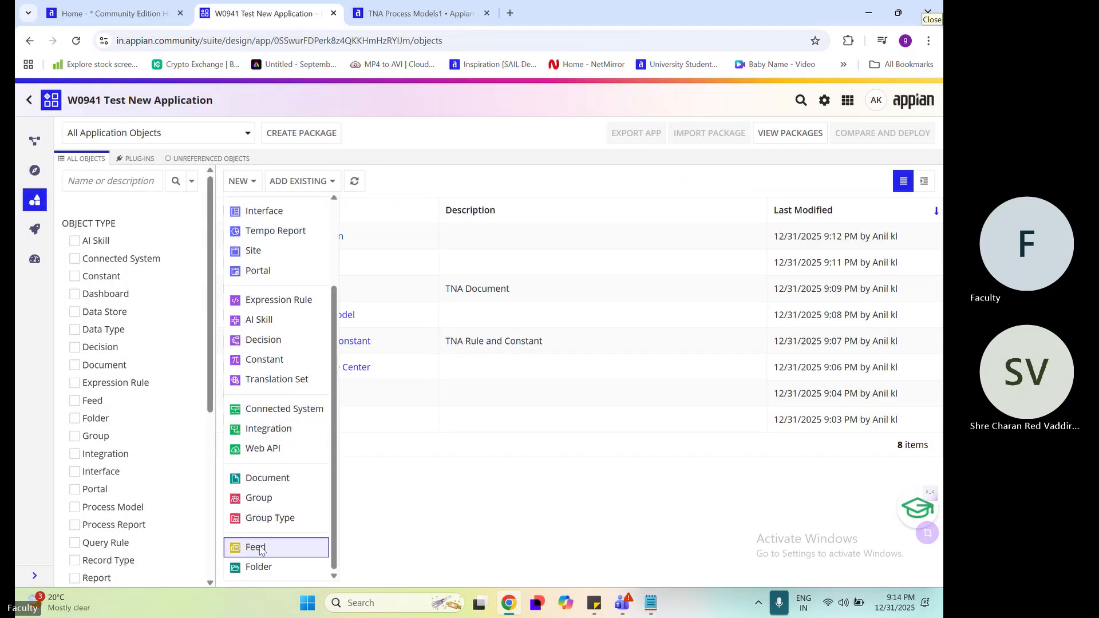
{"action": "left_click", "coordinate": [260, 566]}
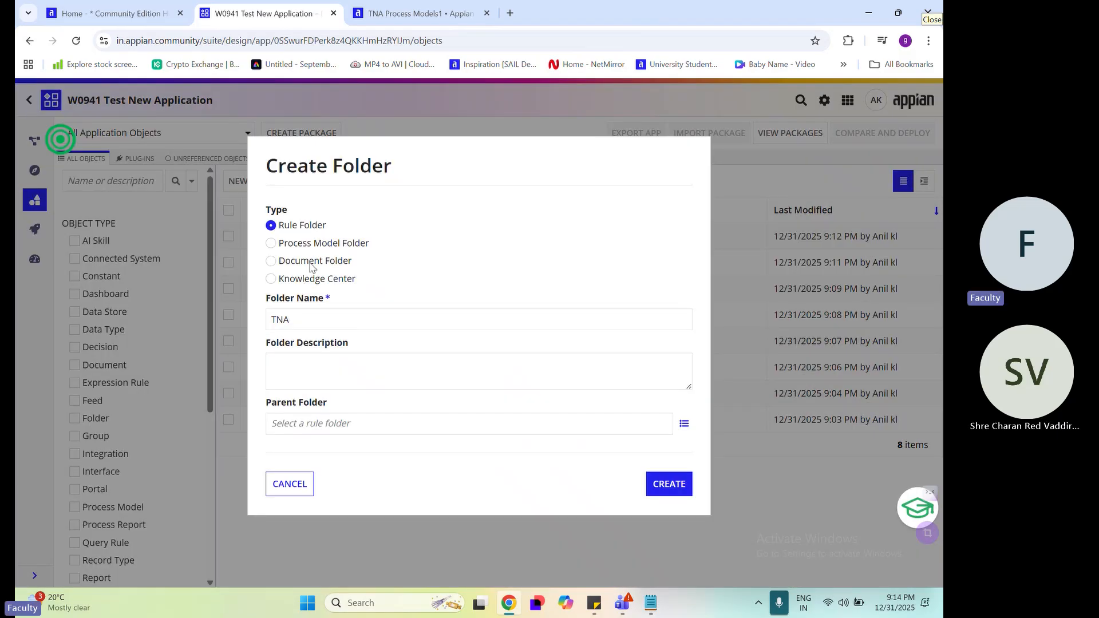
{"action": "left_click", "coordinate": [308, 245]}
{"action": "left_click", "coordinate": [305, 263]}
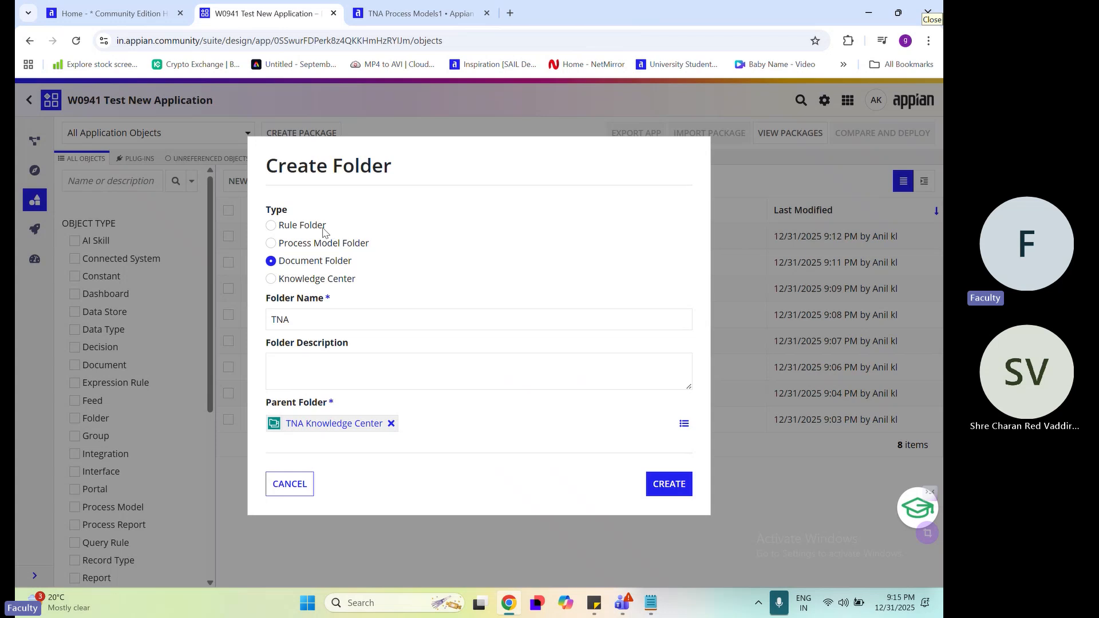
{"action": "left_click_drag", "start_coordinate": [323, 230], "coordinate": [278, 227]}
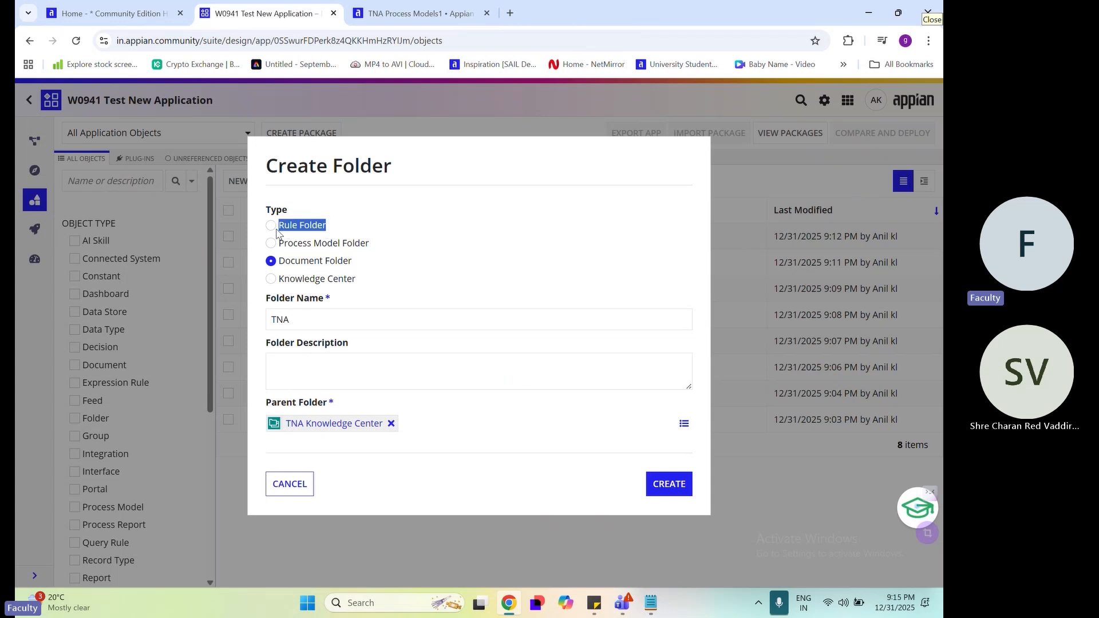
{"action": "left_click", "coordinate": [296, 484]}
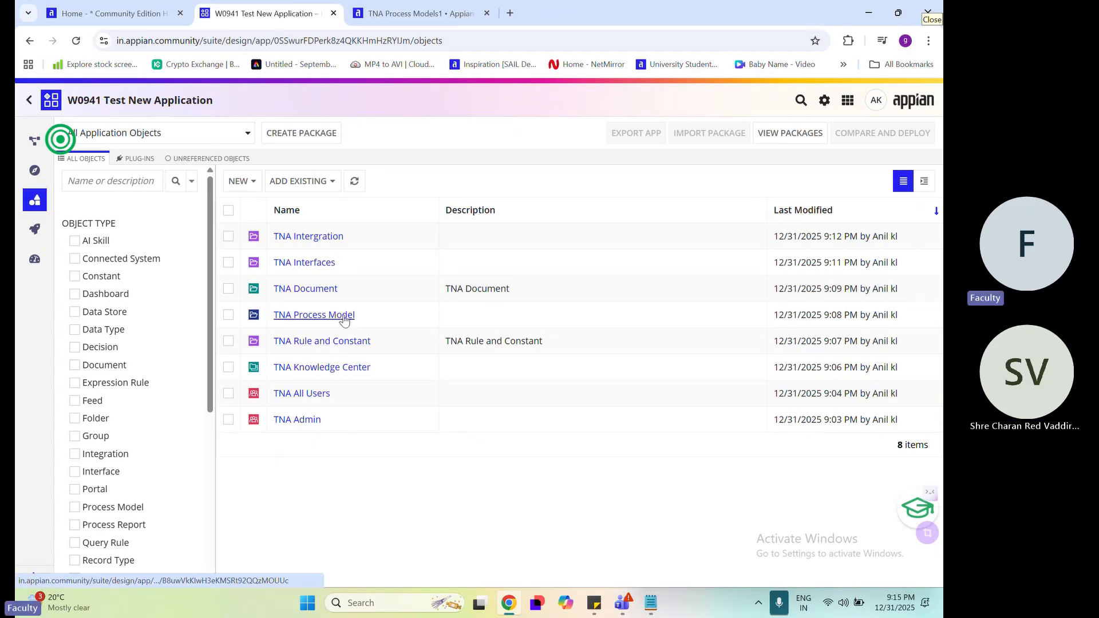
Open the creation form for a new interface, check its rule folder setting, and cancel it
{"action": "left_click", "coordinate": [238, 180]}
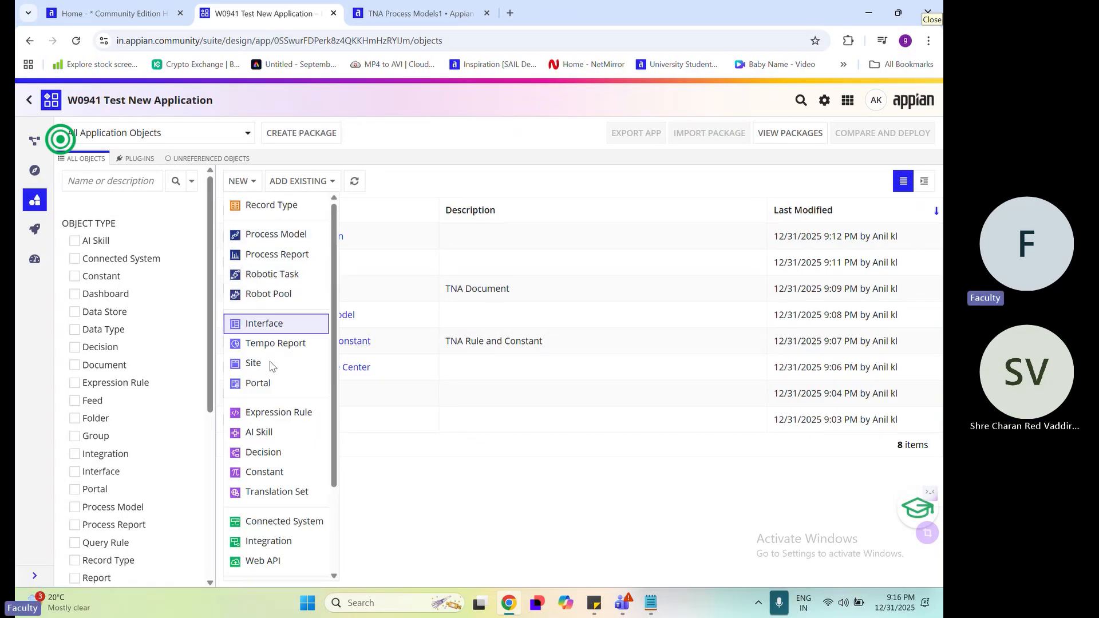
{"action": "left_click", "coordinate": [264, 323]}
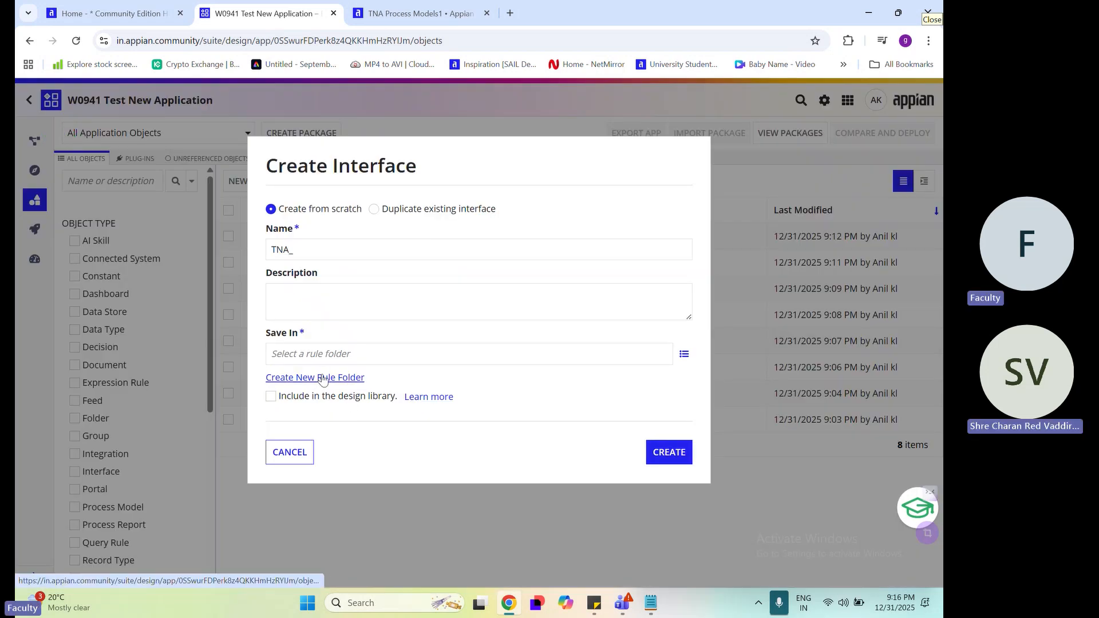
{"action": "left_click", "coordinate": [296, 457]}
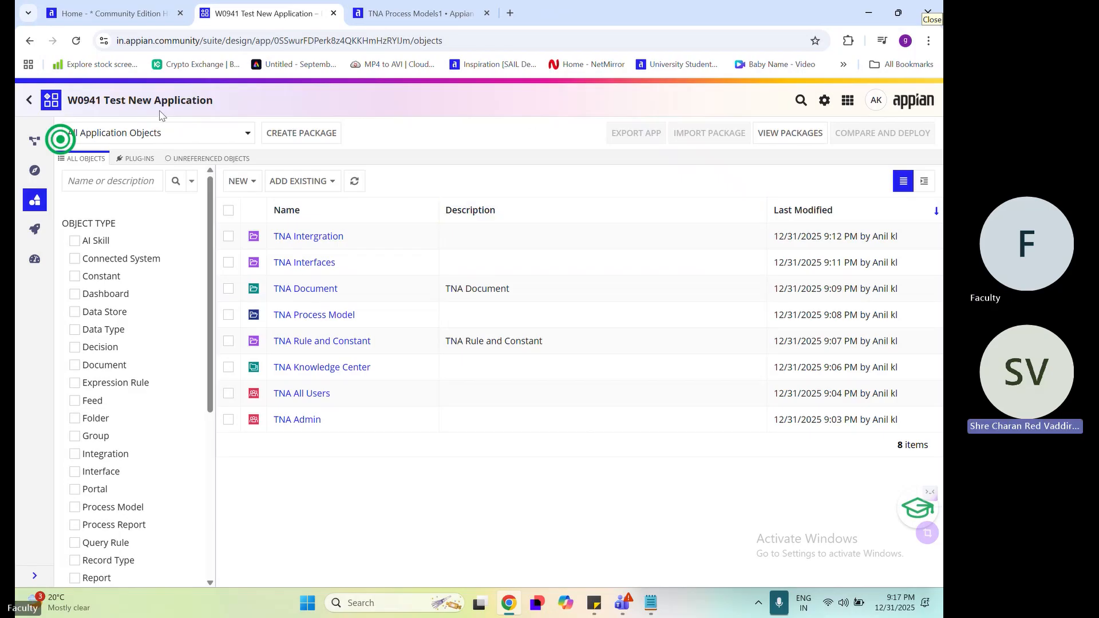
Compare the W0941 prefix in the application's name with the available cloud database entry
{"action": "double_click", "coordinate": [86, 101]}
{"action": "left_click", "coordinate": [449, 125]}
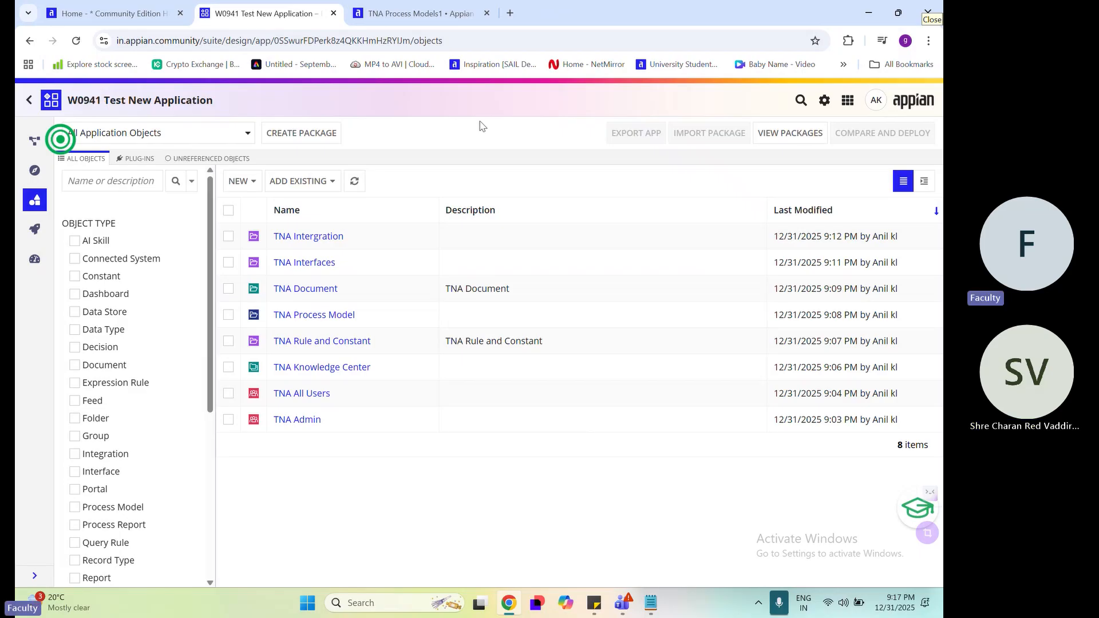
{"action": "left_click", "coordinate": [849, 101]}
{"action": "mouse_move", "coordinate": [794, 234]}
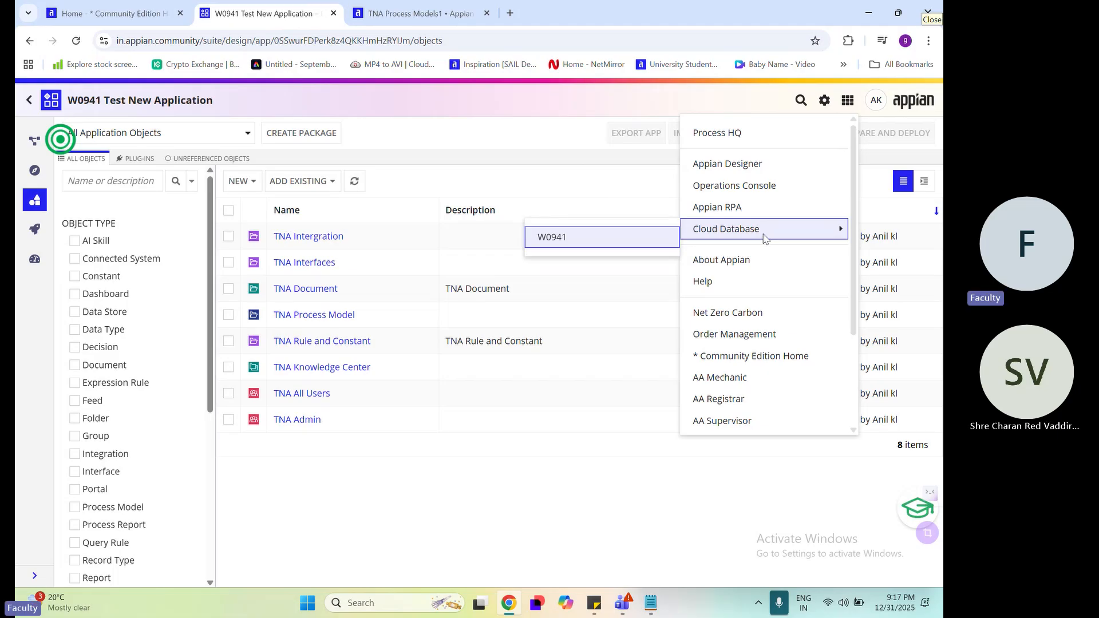
{"action": "double_click", "coordinate": [82, 99]}
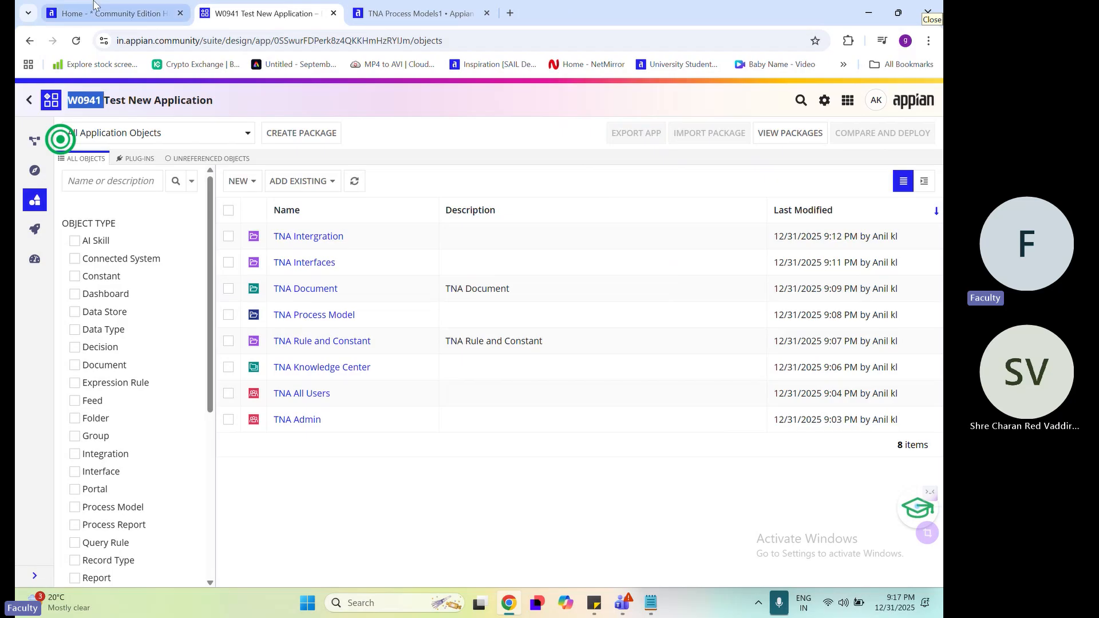
Check the workspace ID on the Community Edition home page against the prefix of the application's name
{"action": "left_click", "coordinate": [111, 14]}
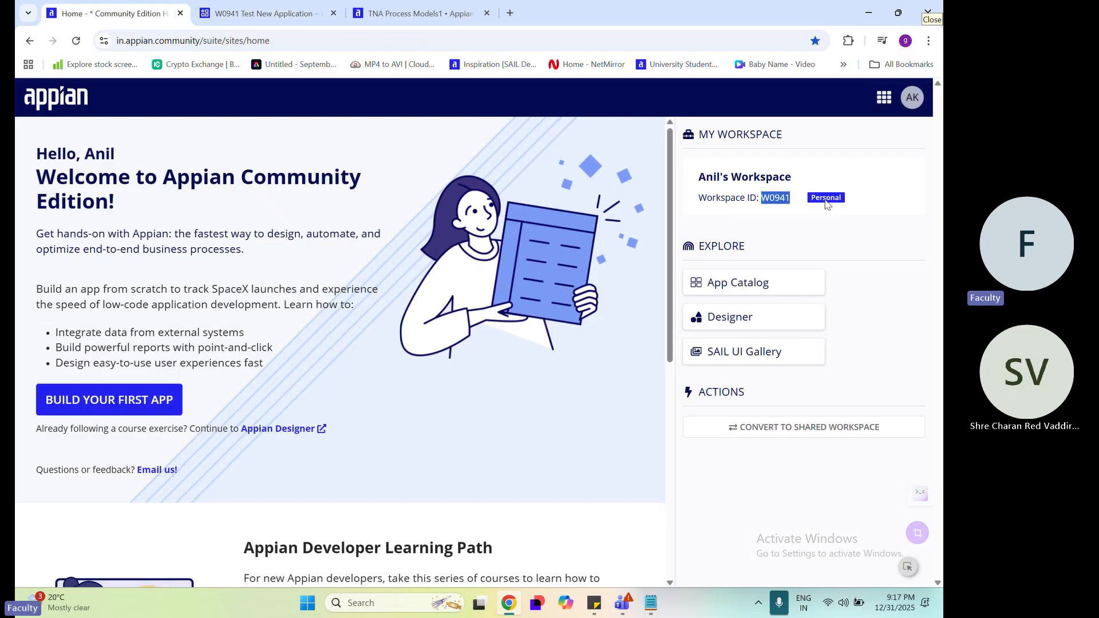
{"action": "left_click", "coordinate": [798, 223]}
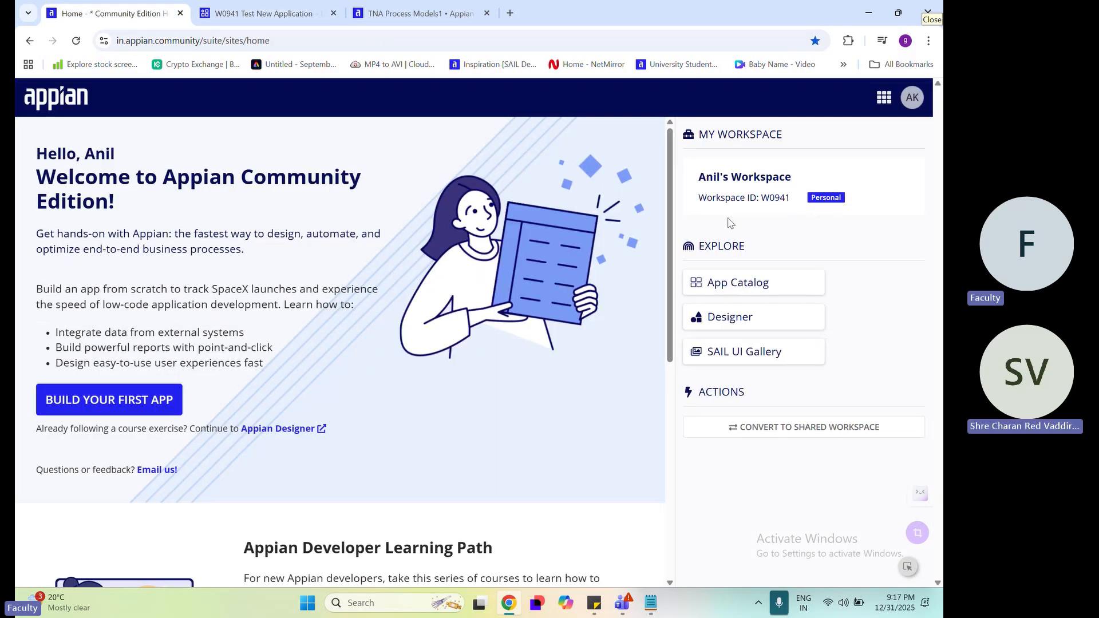
{"action": "double_click", "coordinate": [763, 198]}
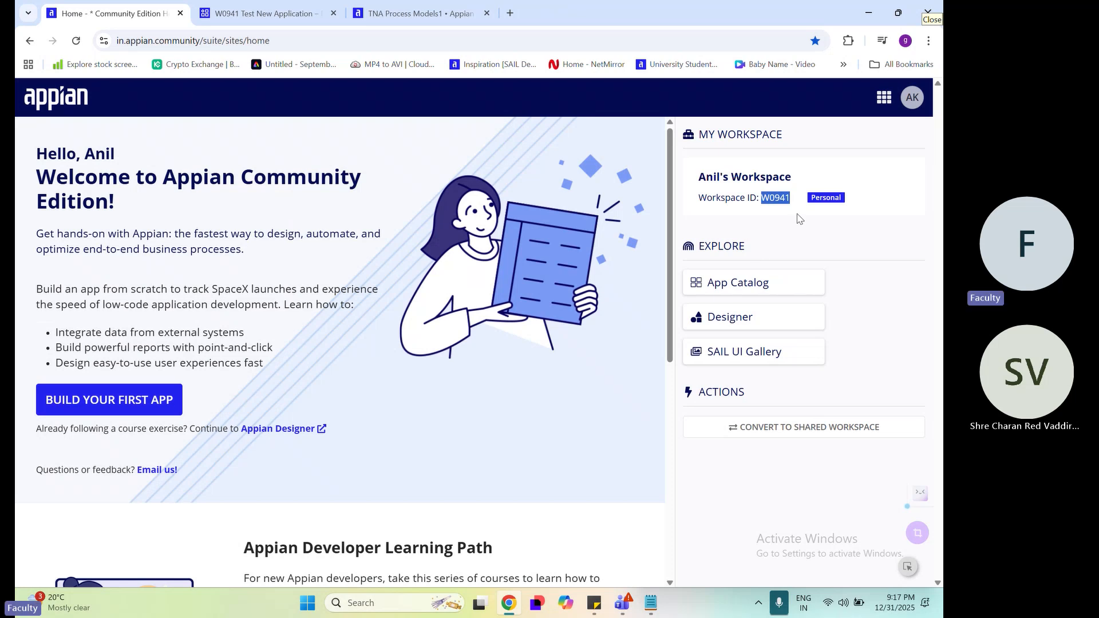
{"action": "left_click", "coordinate": [263, 13]}
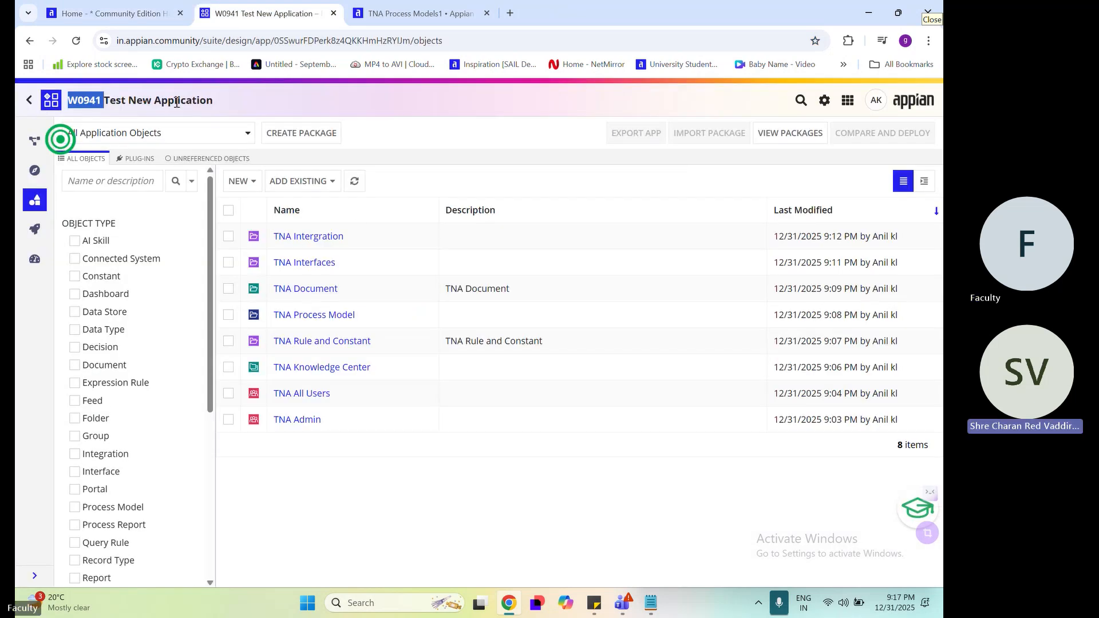
{"action": "left_click", "coordinate": [73, 106]}
{"action": "left_click_drag", "start_coordinate": [69, 106], "coordinate": [101, 102]}
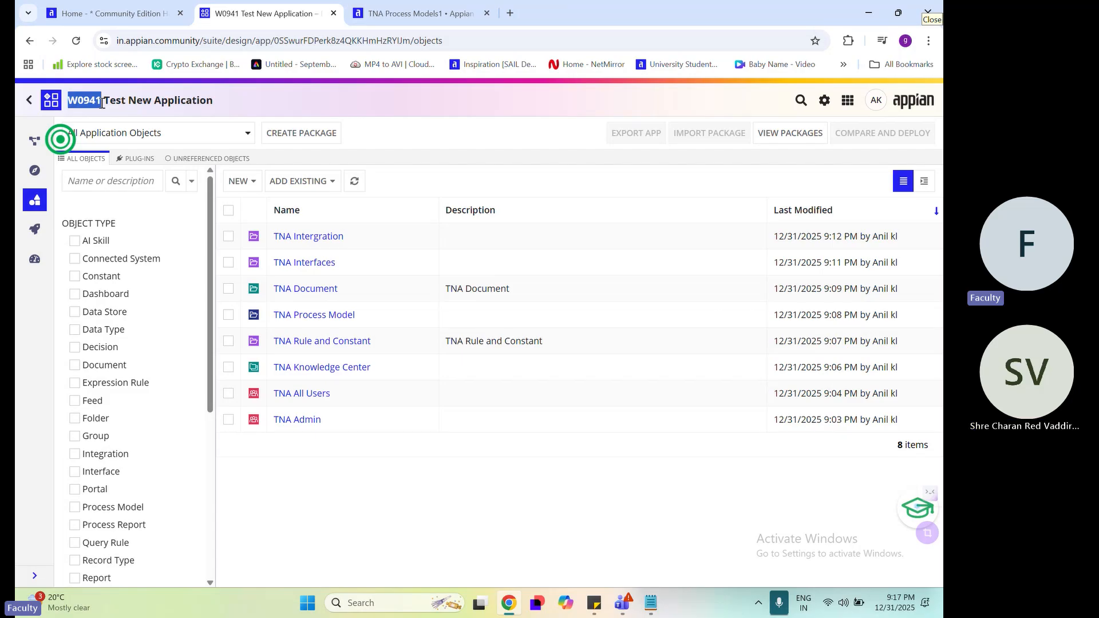
{"action": "left_click", "coordinate": [297, 110]}
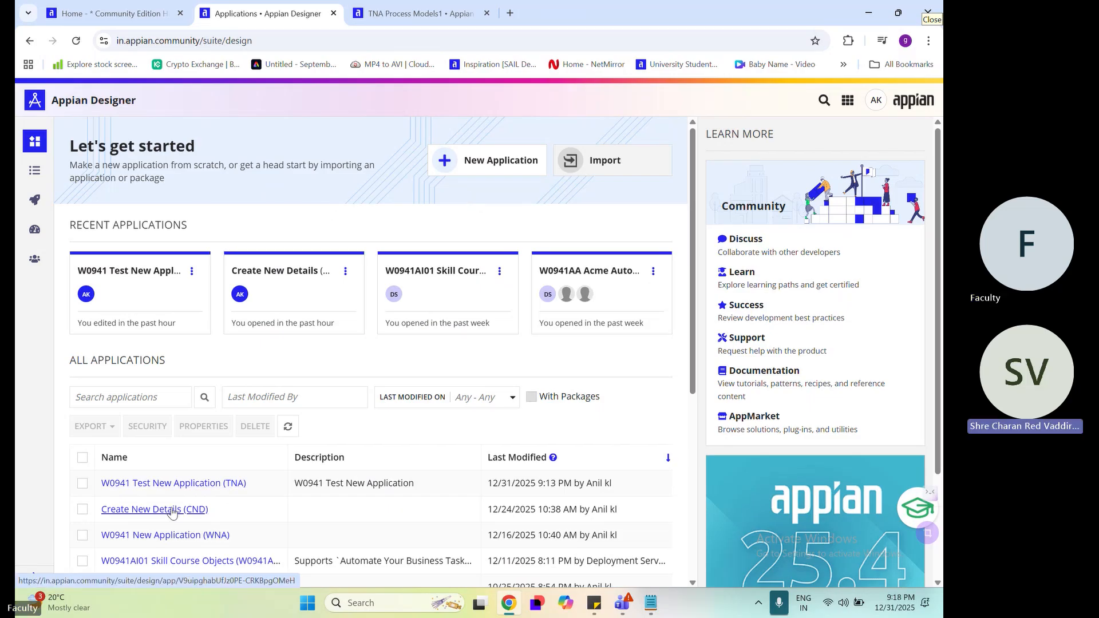
View the properties of the Create New Details application in the applications list, then close them unsaved and deselect it
{"action": "scroll", "coordinate": [172, 511], "scroll_direction": "down", "scroll_amount": 2}
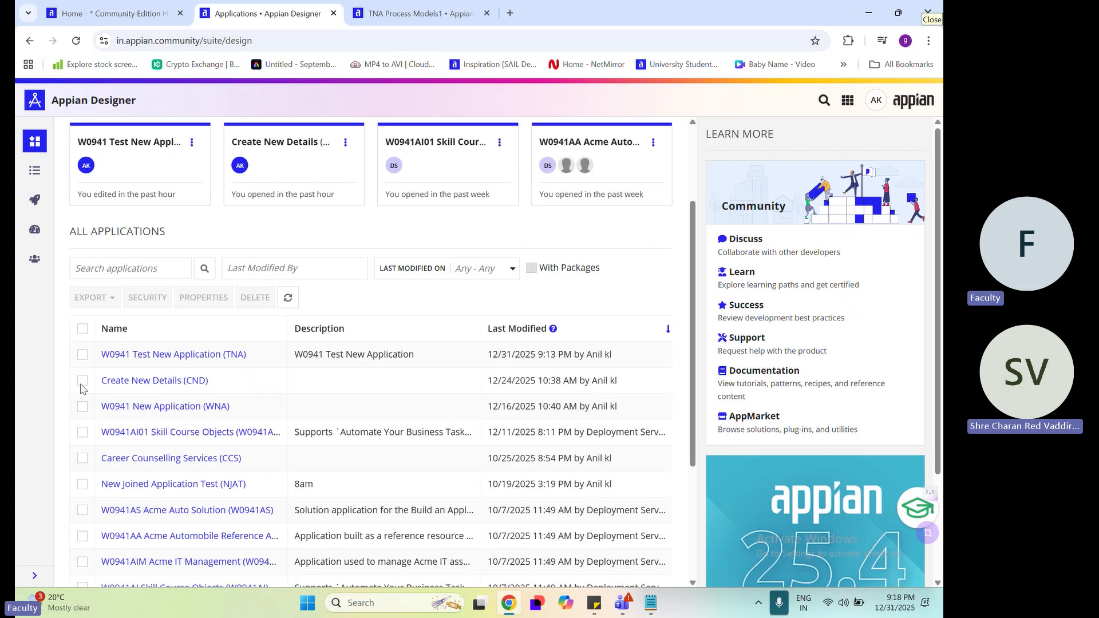
{"action": "left_click", "coordinate": [82, 382]}
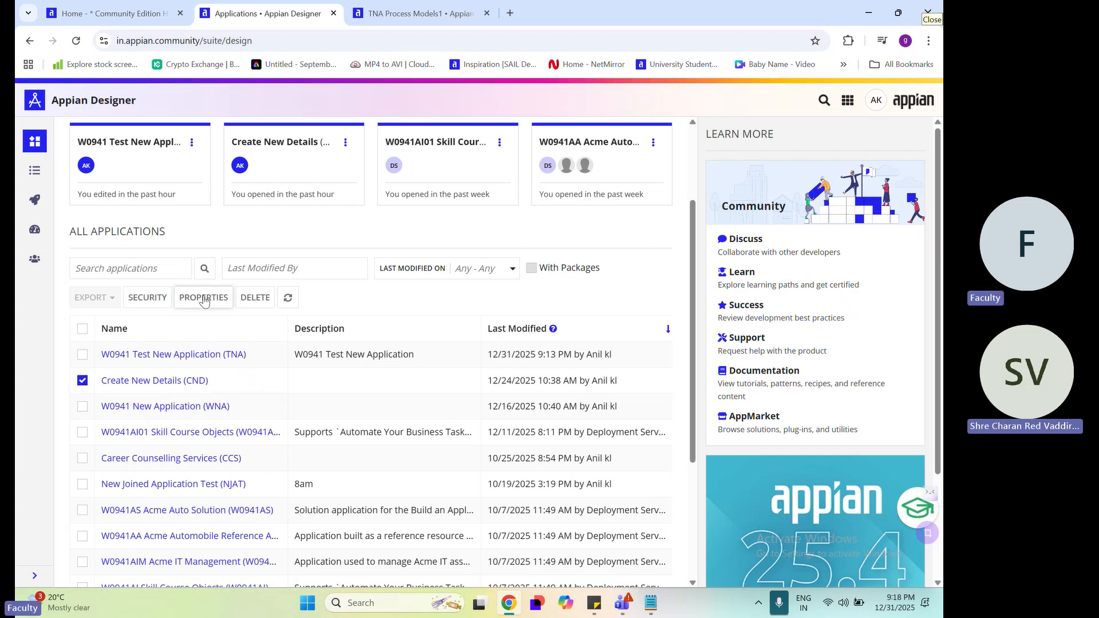
{"action": "left_click", "coordinate": [204, 298]}
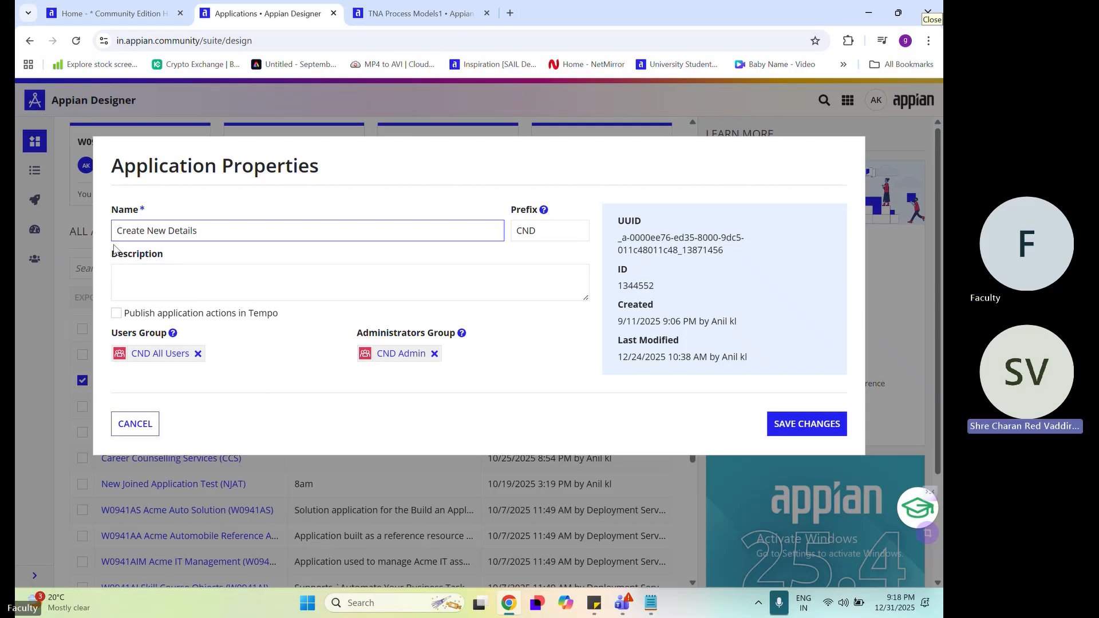
{"action": "left_click", "coordinate": [127, 430]}
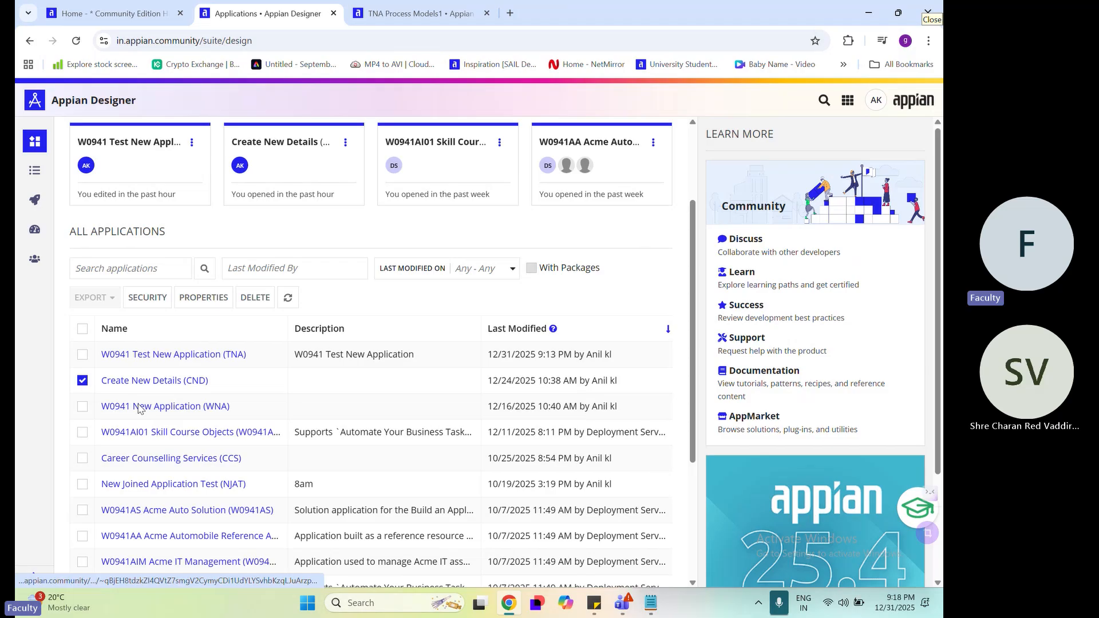
{"action": "left_click", "coordinate": [82, 380]}
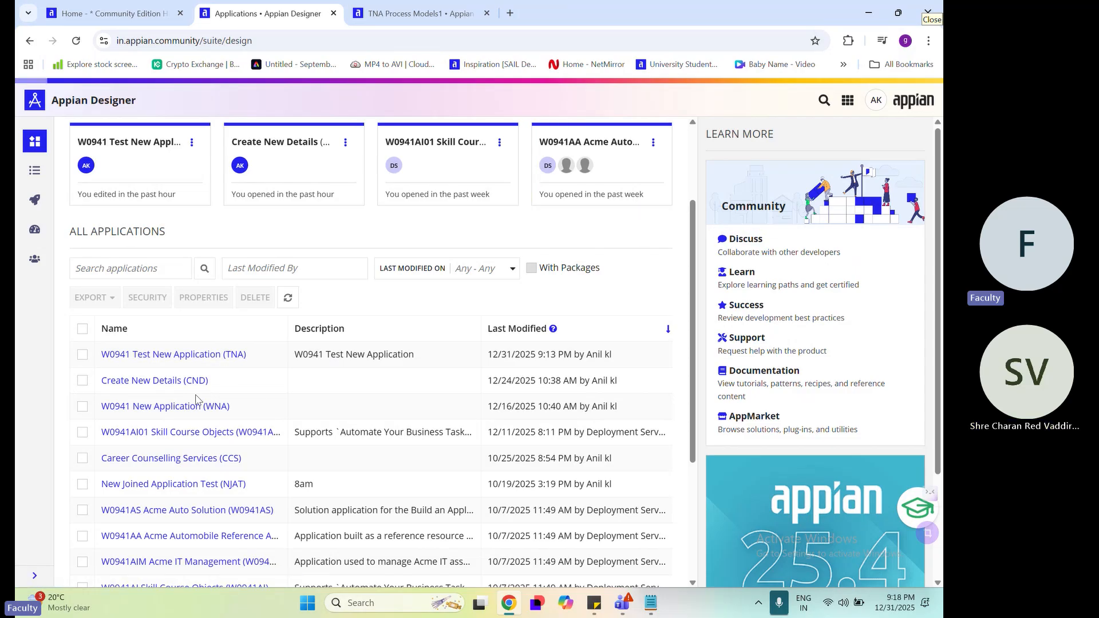
Open the Create New Details application and compare its cloud database entry with the workspace ID on the home page
{"action": "left_click", "coordinate": [182, 381]}
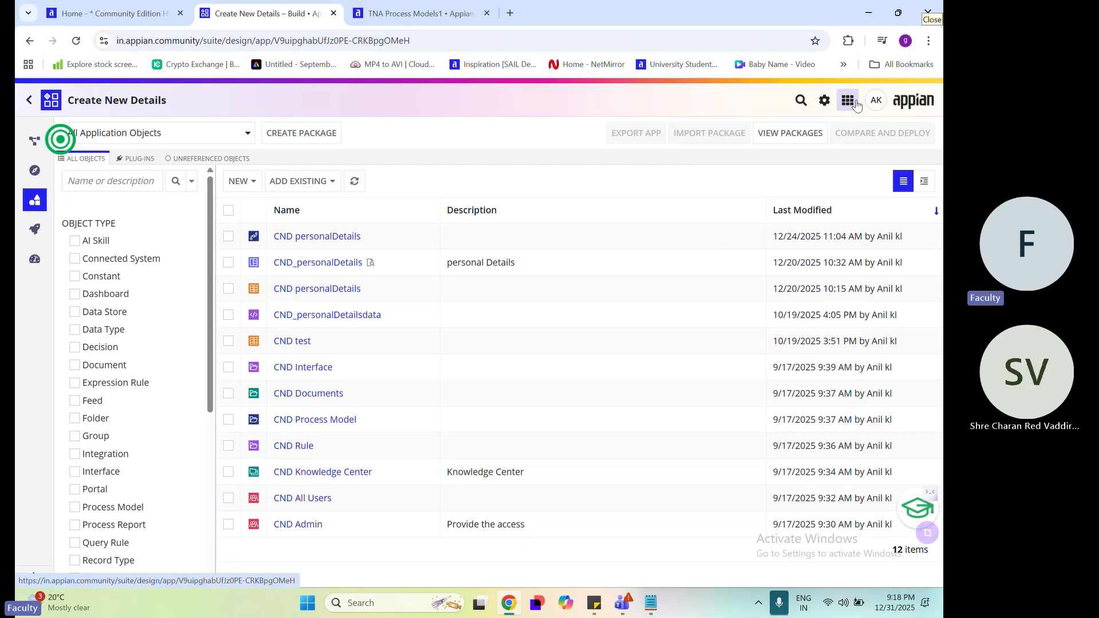
{"action": "left_click", "coordinate": [847, 101]}
{"action": "mouse_move", "coordinate": [743, 236]}
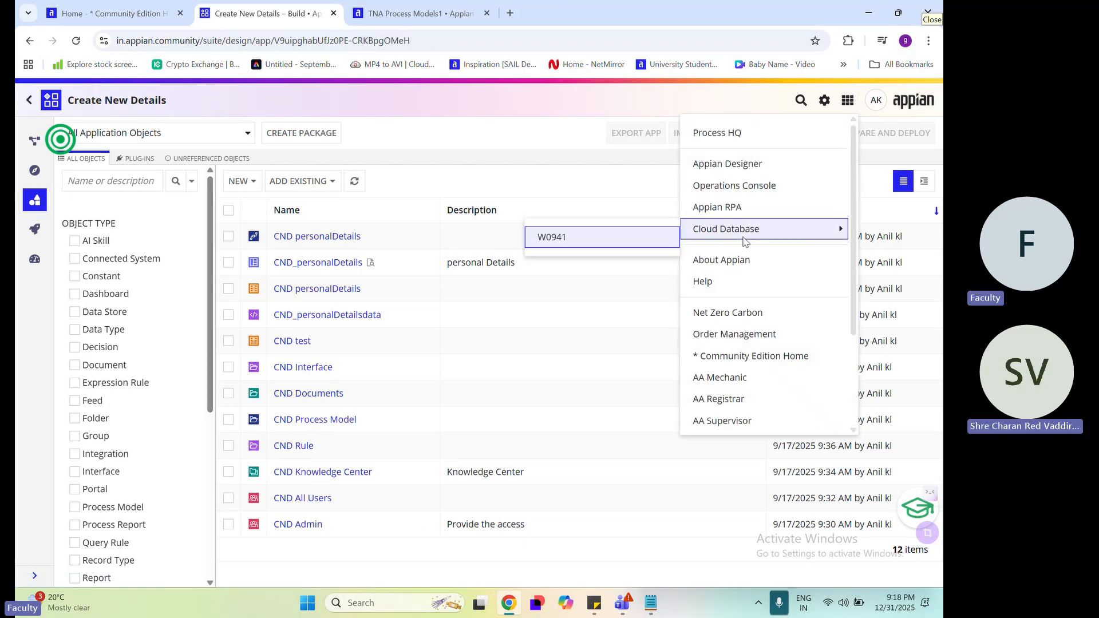
{"action": "left_click", "coordinate": [515, 143]}
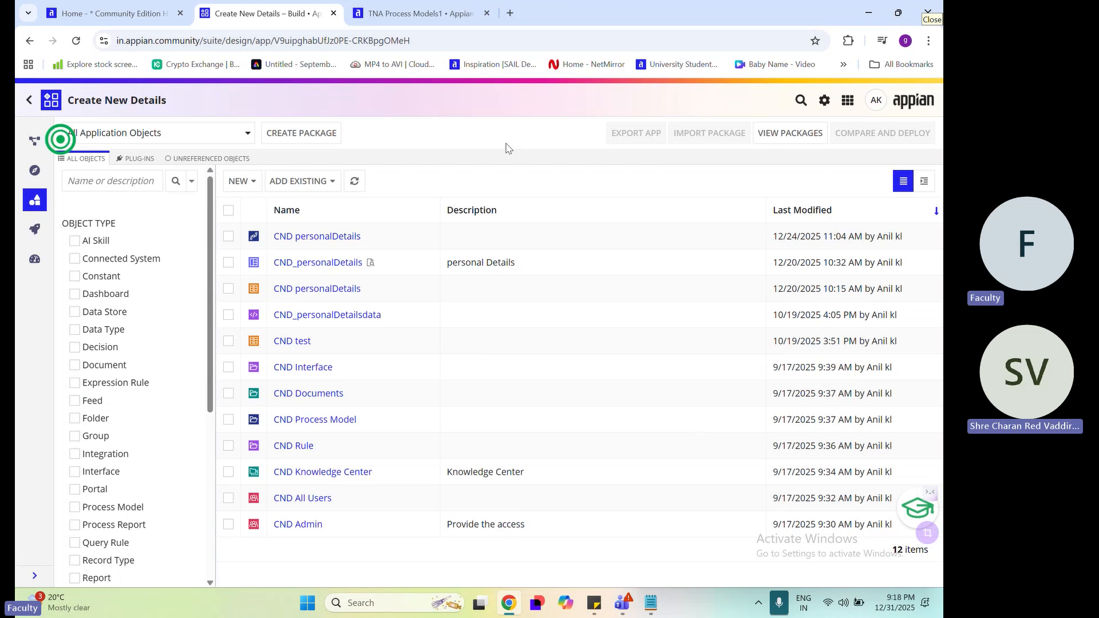
{"action": "left_click", "coordinate": [108, 13]}
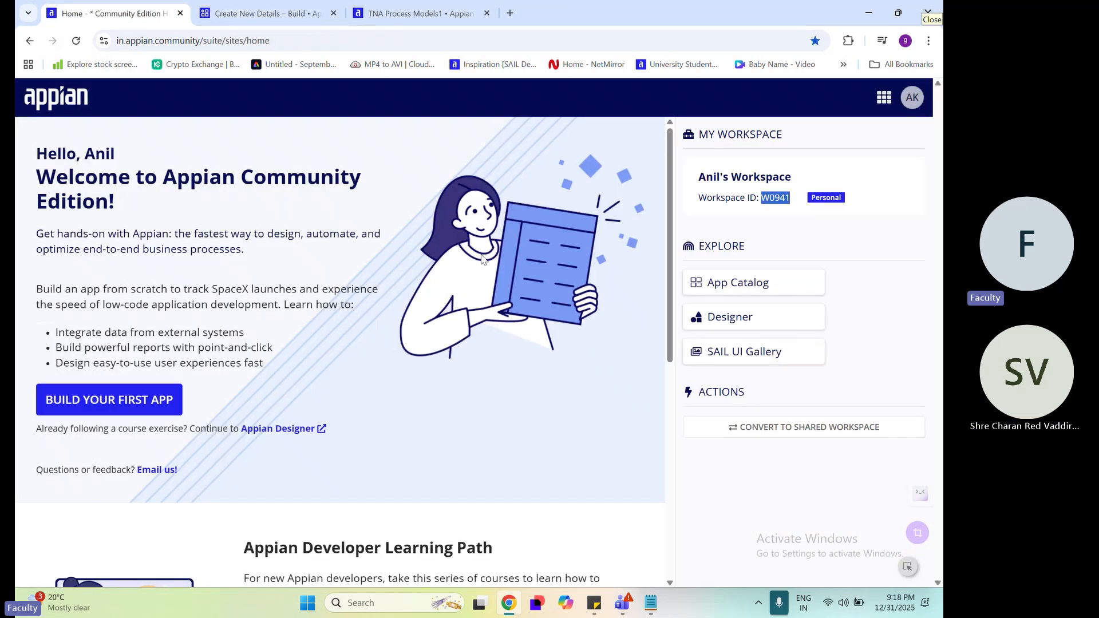
{"action": "left_click", "coordinate": [306, 7]}
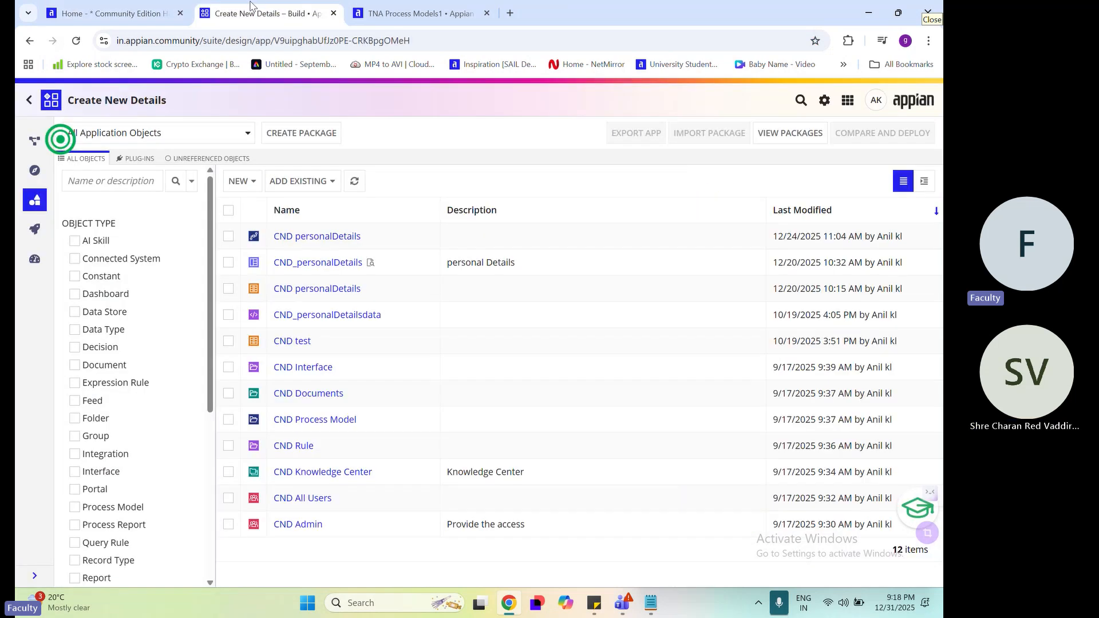
Return to the applications list and examine the W0941 prefix in the Test New Application's name
{"action": "left_click", "coordinate": [29, 102]}
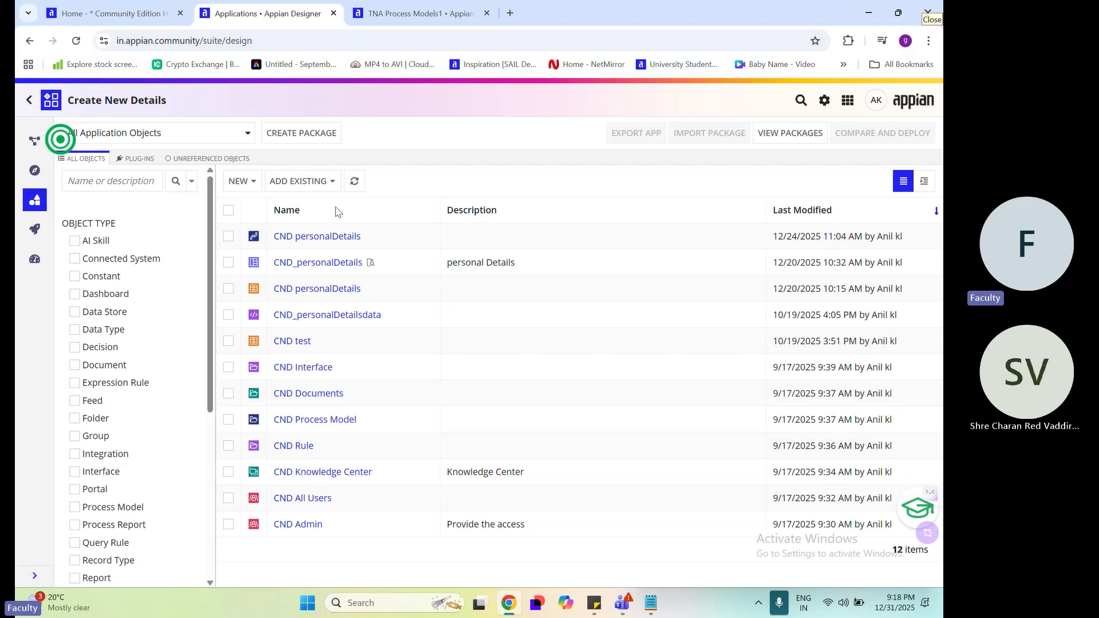
{"action": "left_click_drag", "start_coordinate": [98, 483], "coordinate": [126, 482]}
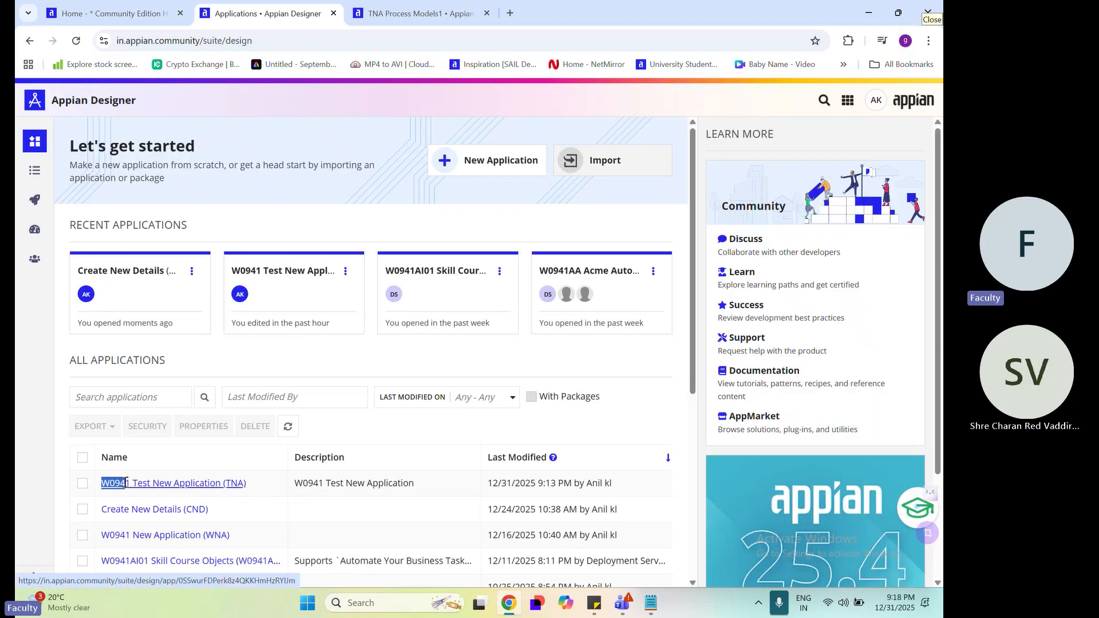
{"action": "left_click", "coordinate": [319, 182]}
{"action": "scroll", "coordinate": [318, 182], "scroll_direction": "down", "scroll_amount": 2}
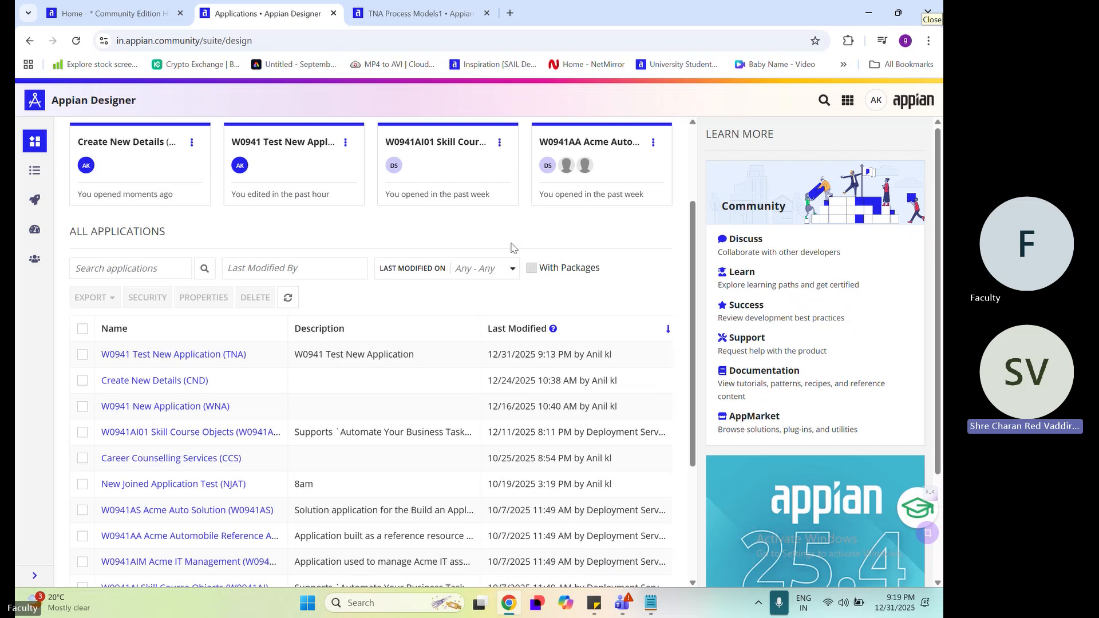
Switch to the Teams meeting and stop sharing the screen
{"action": "left_click", "coordinate": [856, 475]}
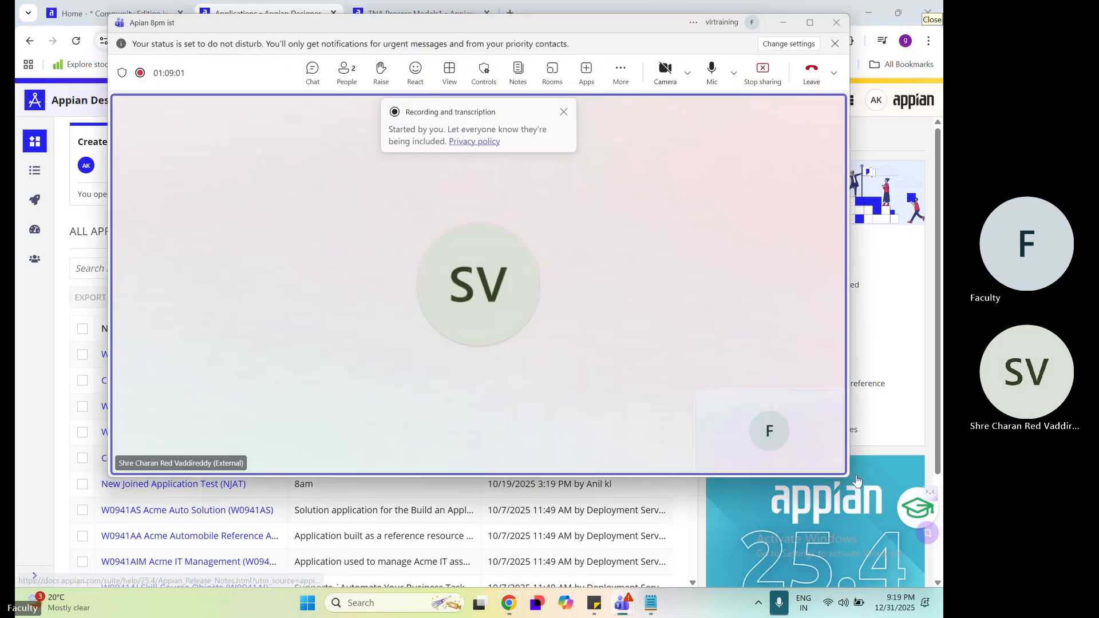
{"action": "left_click", "coordinate": [775, 79]}
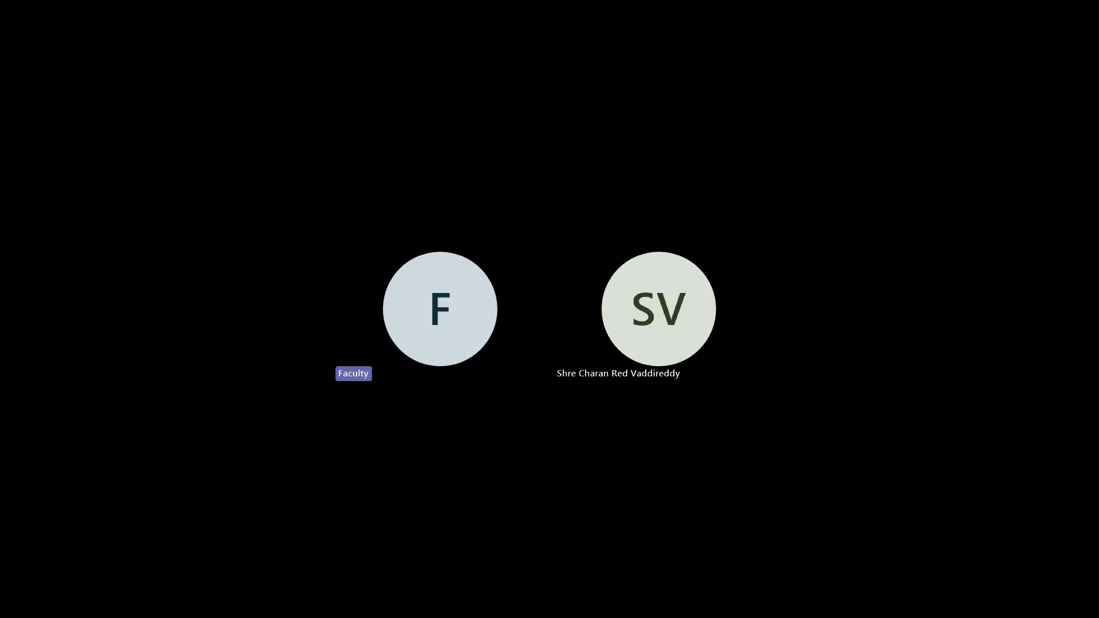